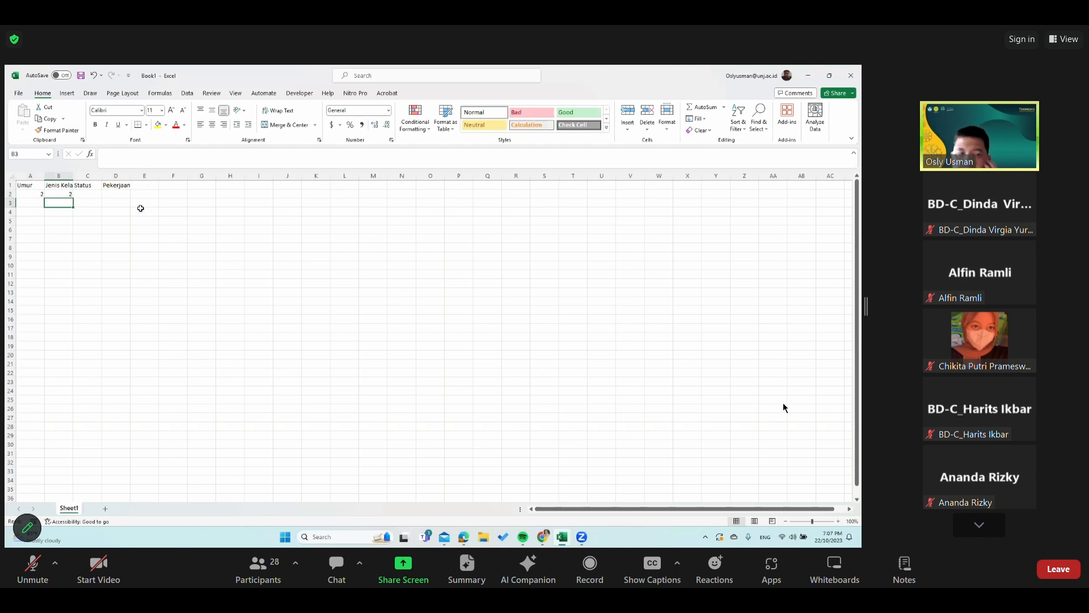
Step: Enter the formula =RANDBETWEEN(1,2) in cell C2 under the Status heading
left_click(88, 192)
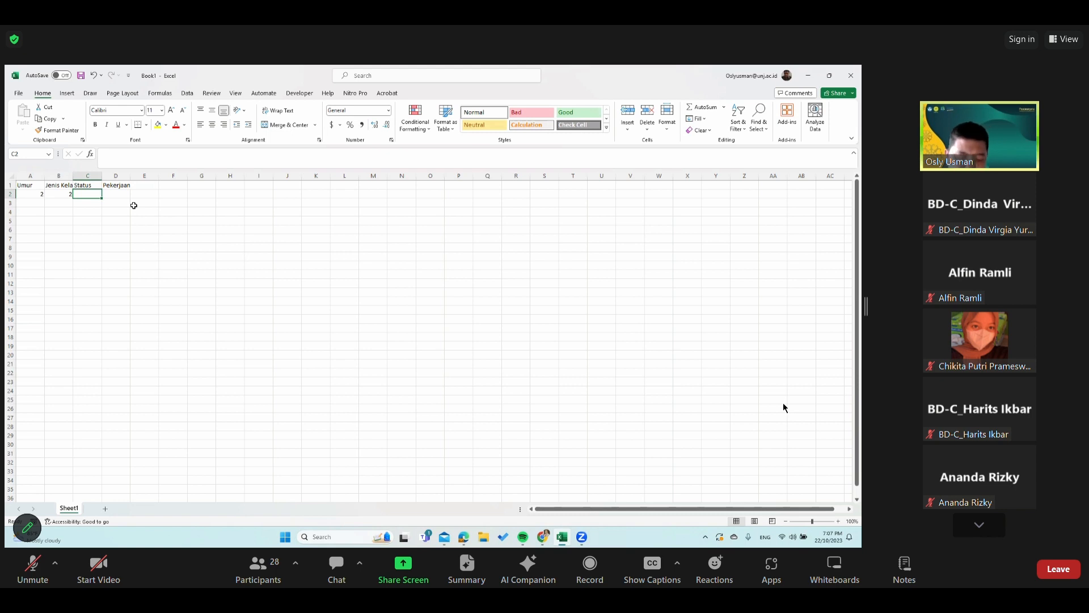
type("!")
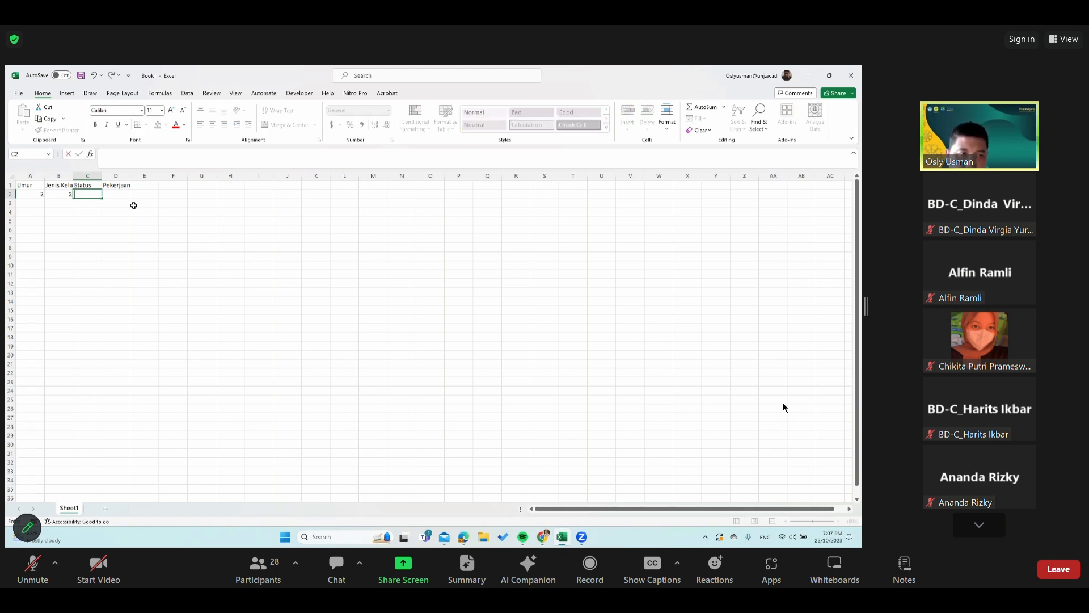
type("=")
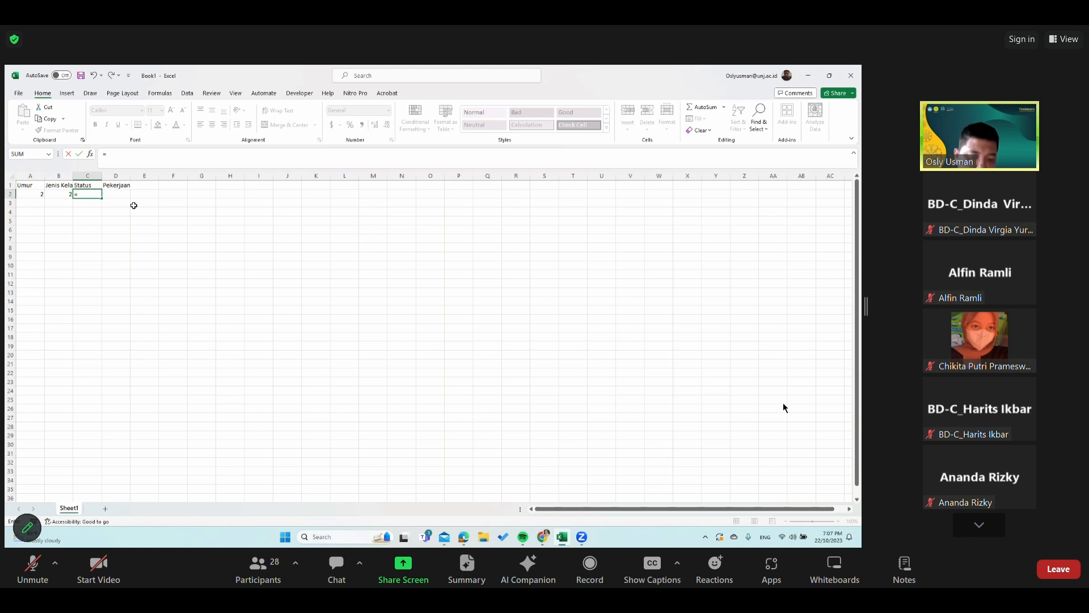
type("randween")
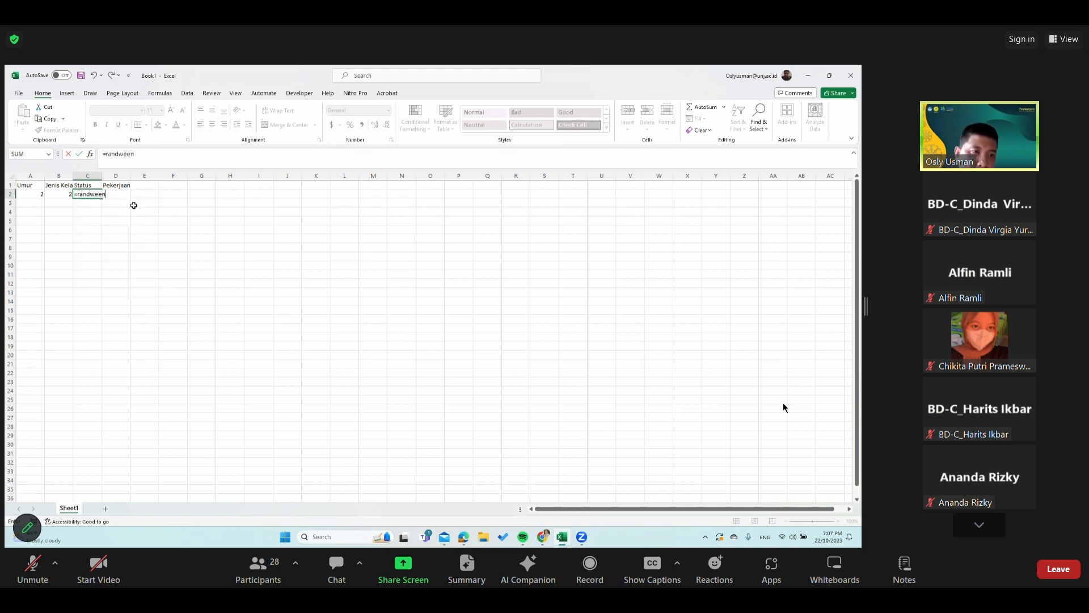
key("BackSpace")
key("BackSpace")
key("BackSpace")
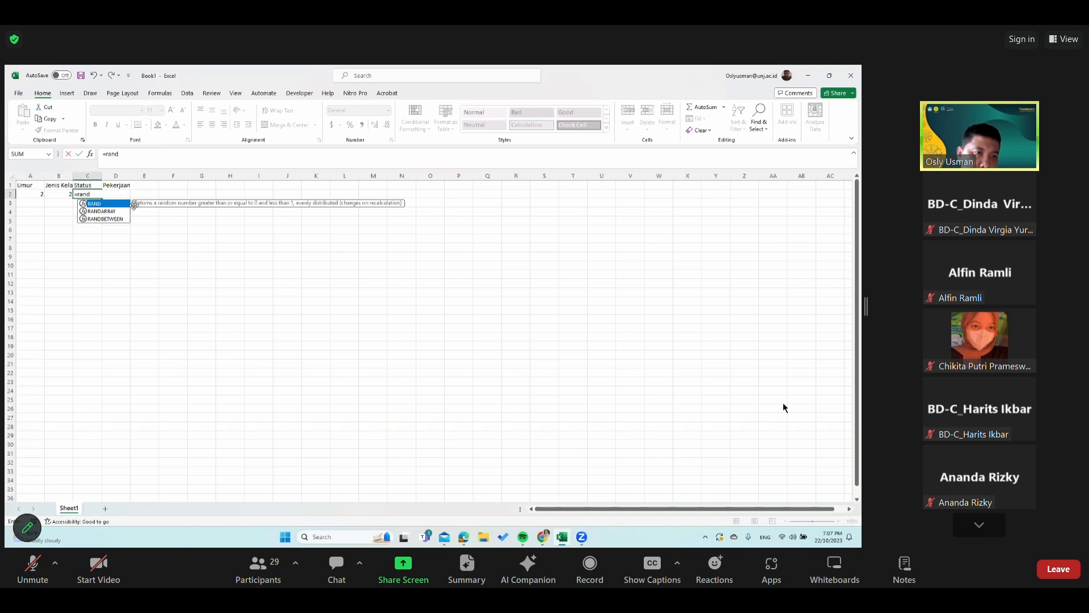
type("between")
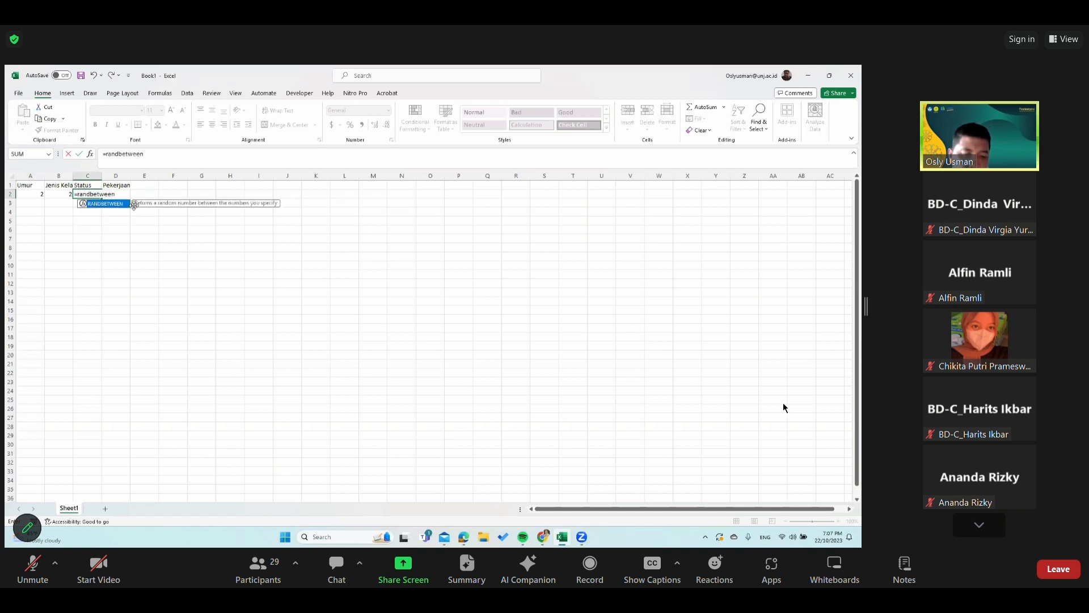
type("(1,2")
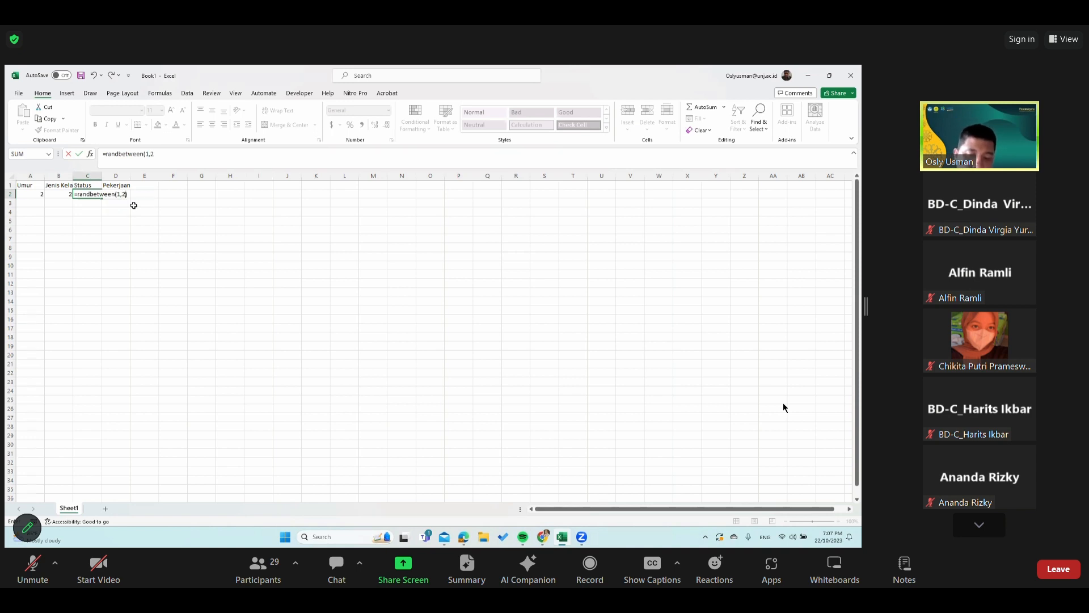
key("Return")
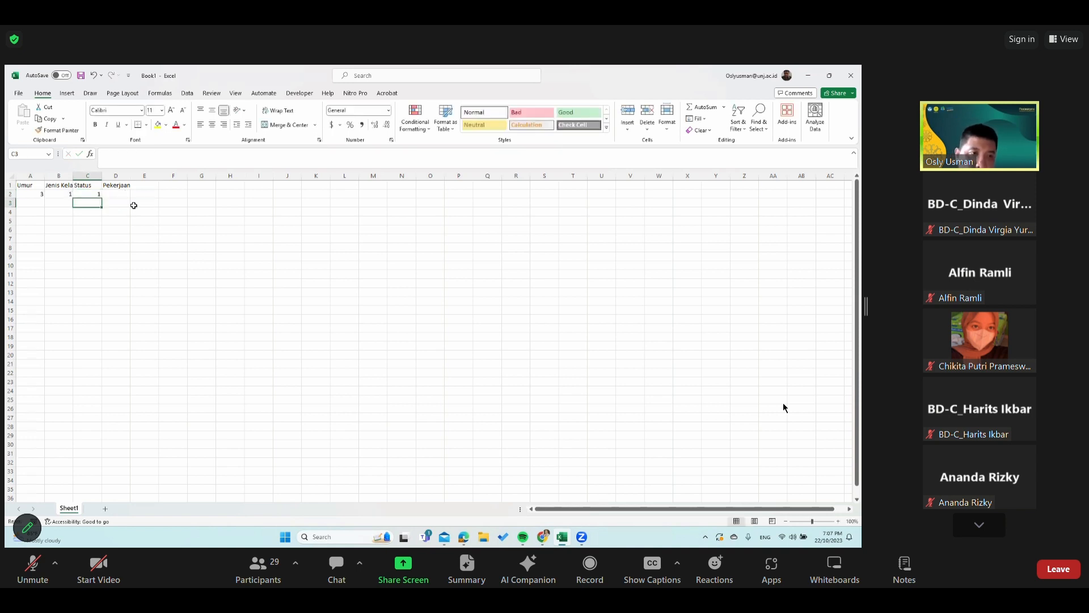
Step: Enter a random-number formula with bounds 1 and 2 in cell D2 under the Pekerjaan heading
left_click(120, 195)
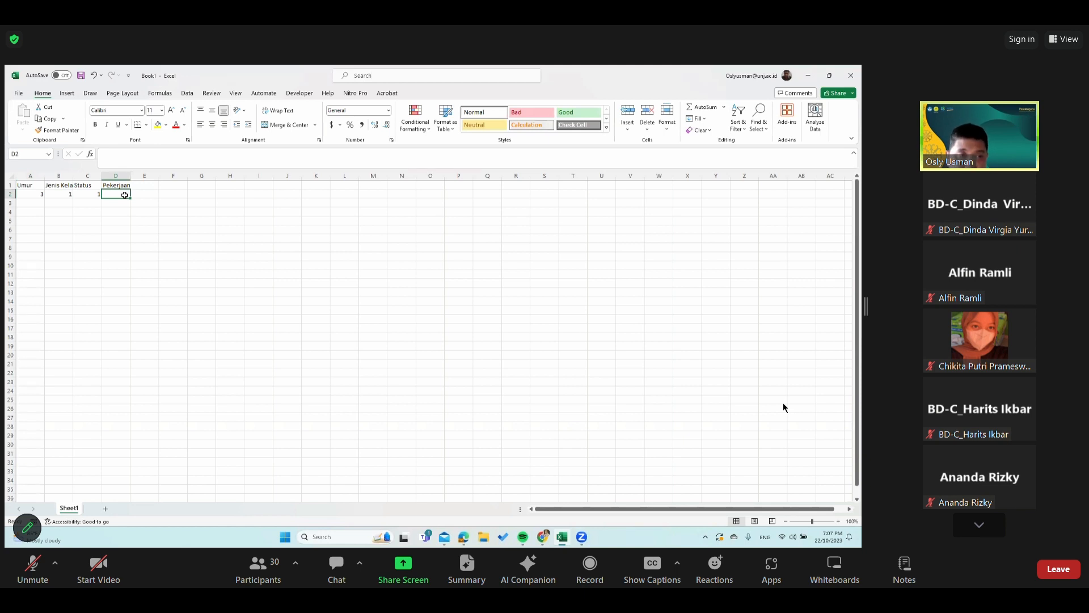
type("1")
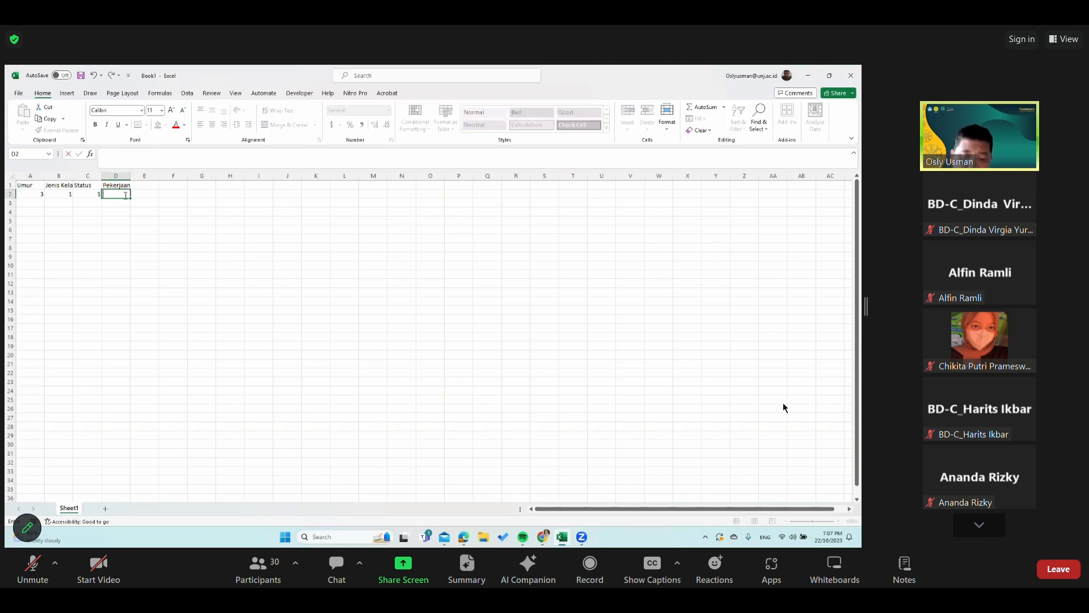
type("=rand")
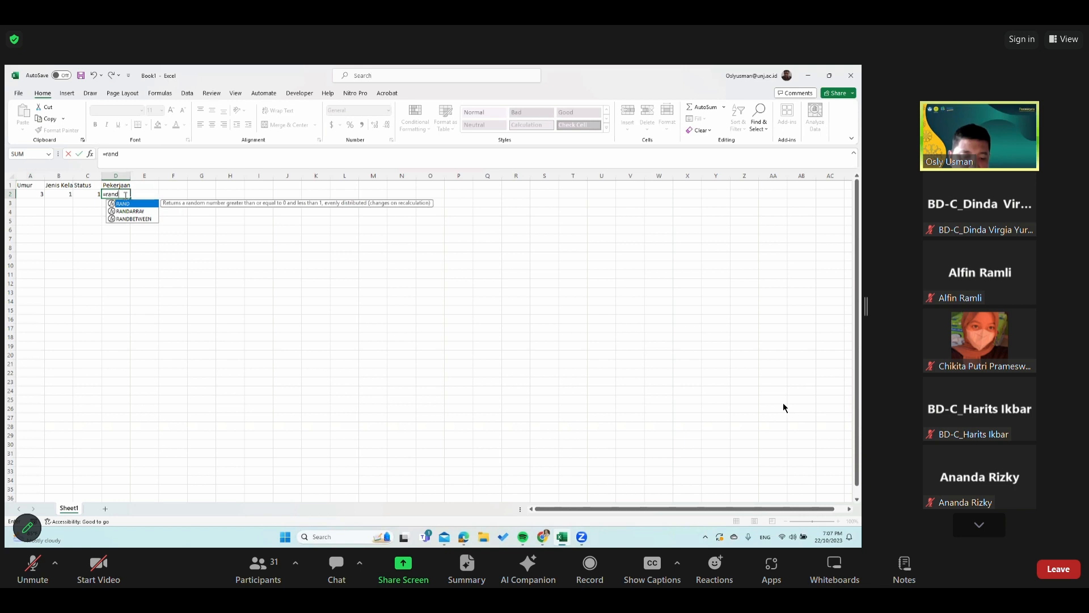
type("ber")
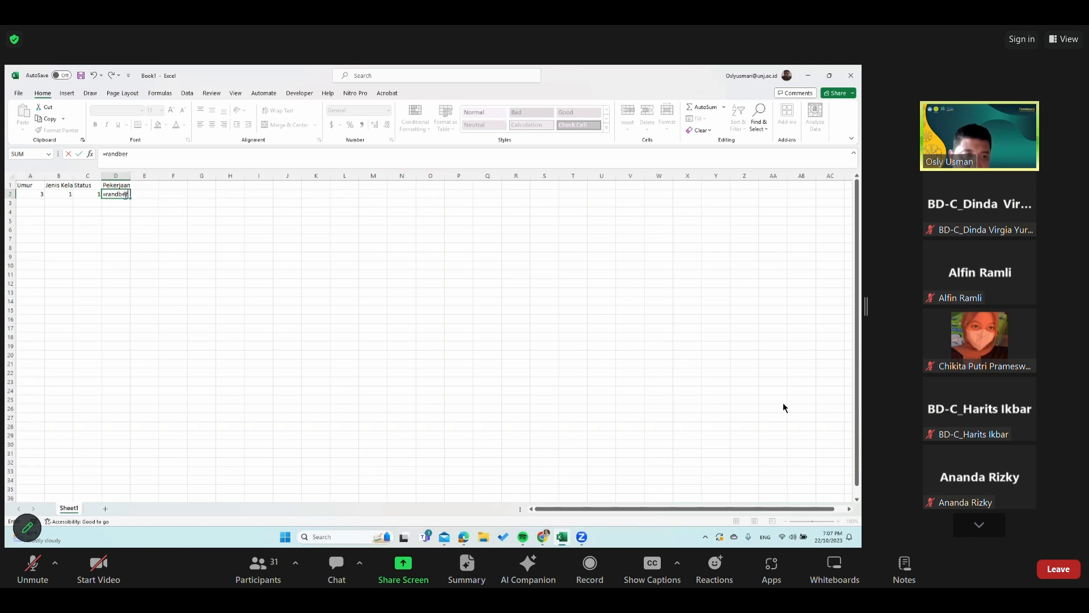
type("ween")
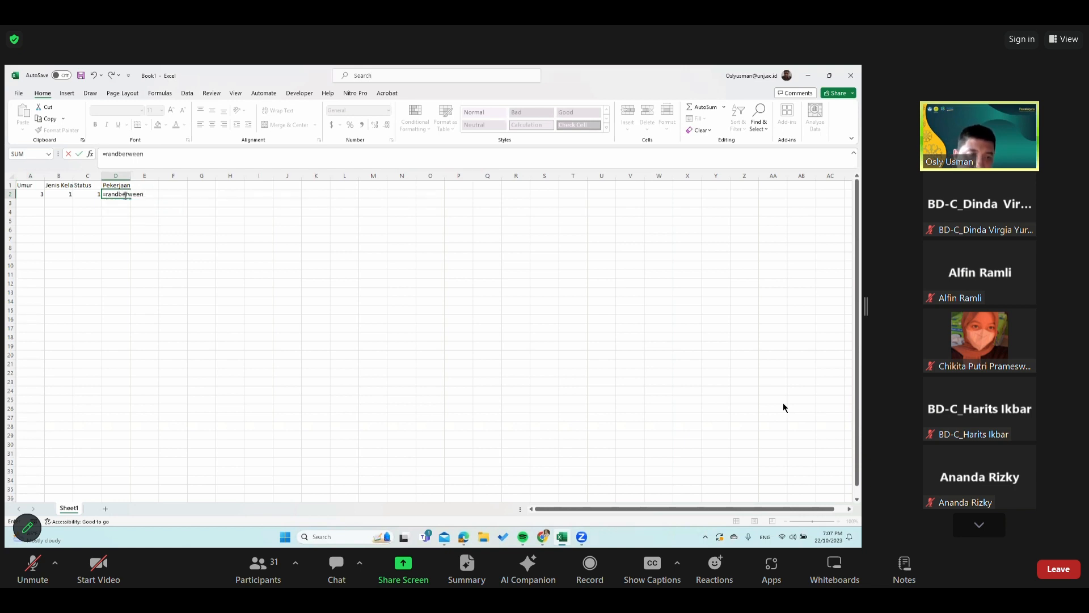
type("(1,")
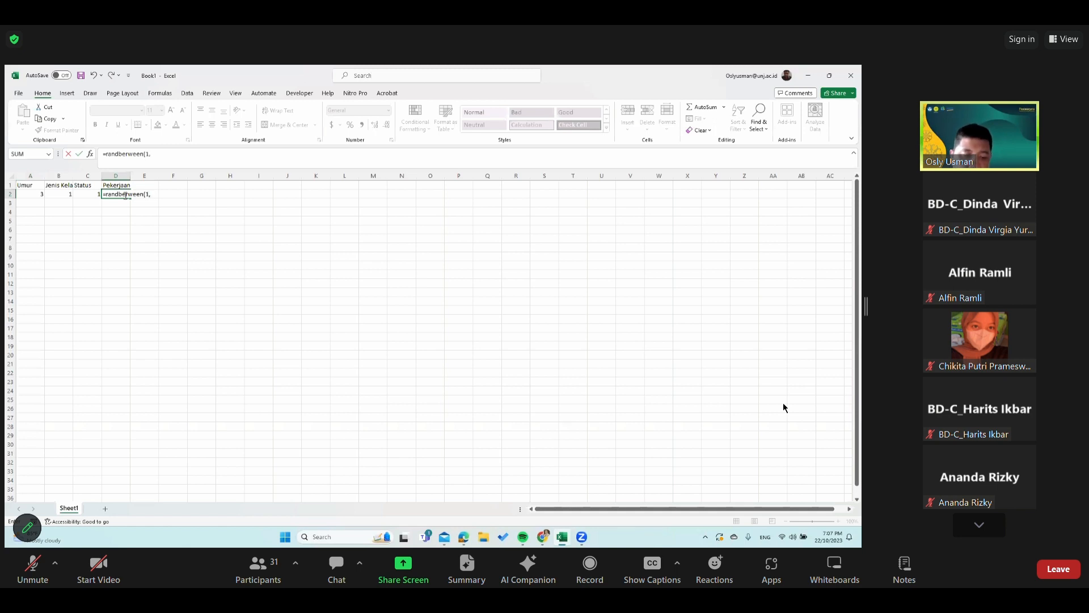
type("2)")
key("Return")
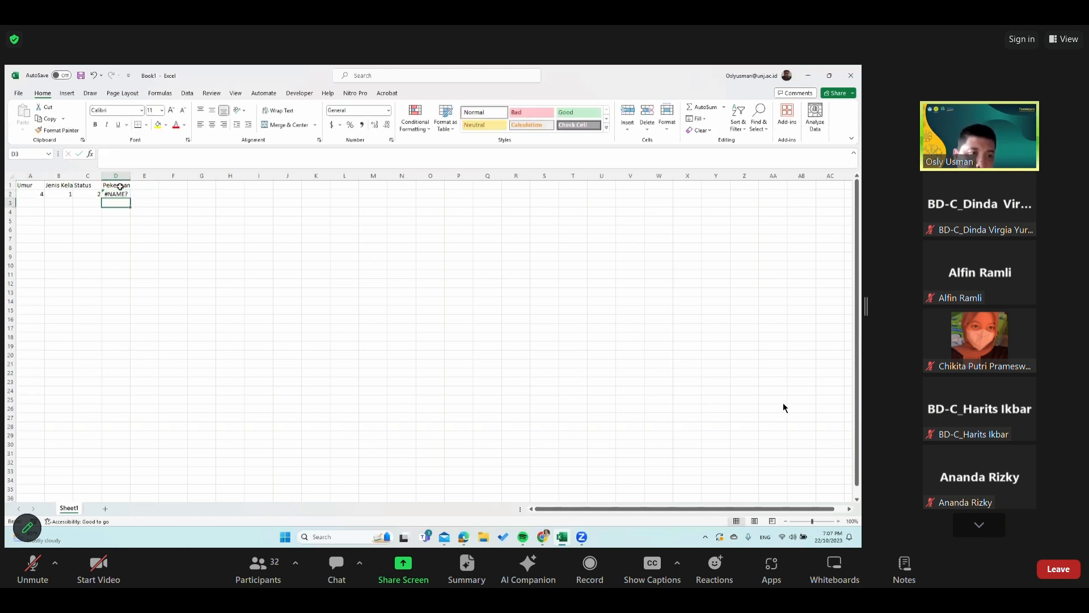
Step: Correct the misspelled function name in cell D2 so the formula reads =RANDBETWEEN(1,2)
left_click(122, 194)
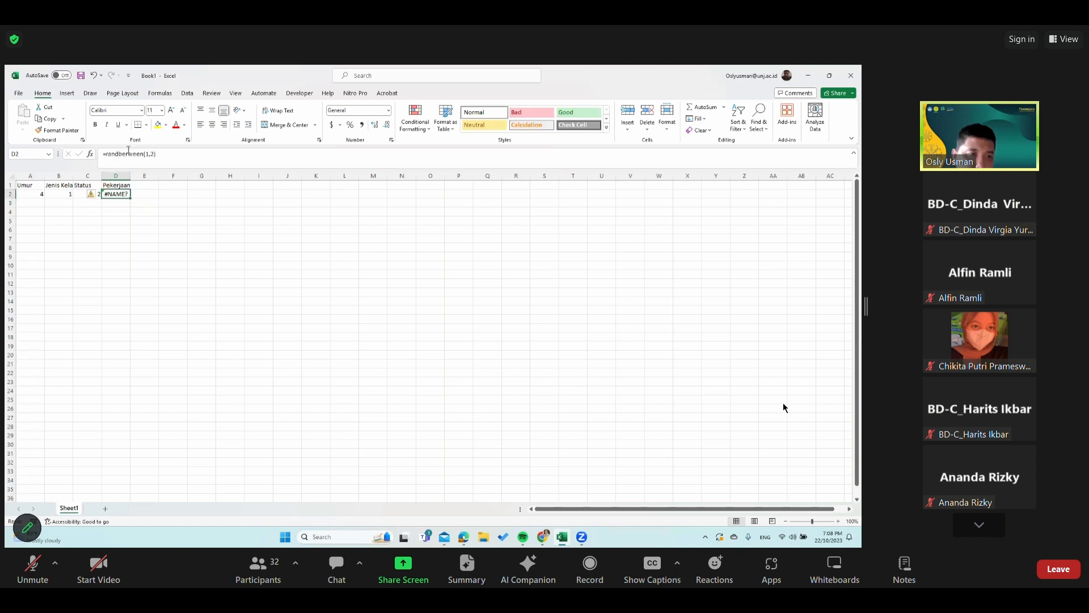
left_click(128, 153)
key("BackSpace")
type("t")
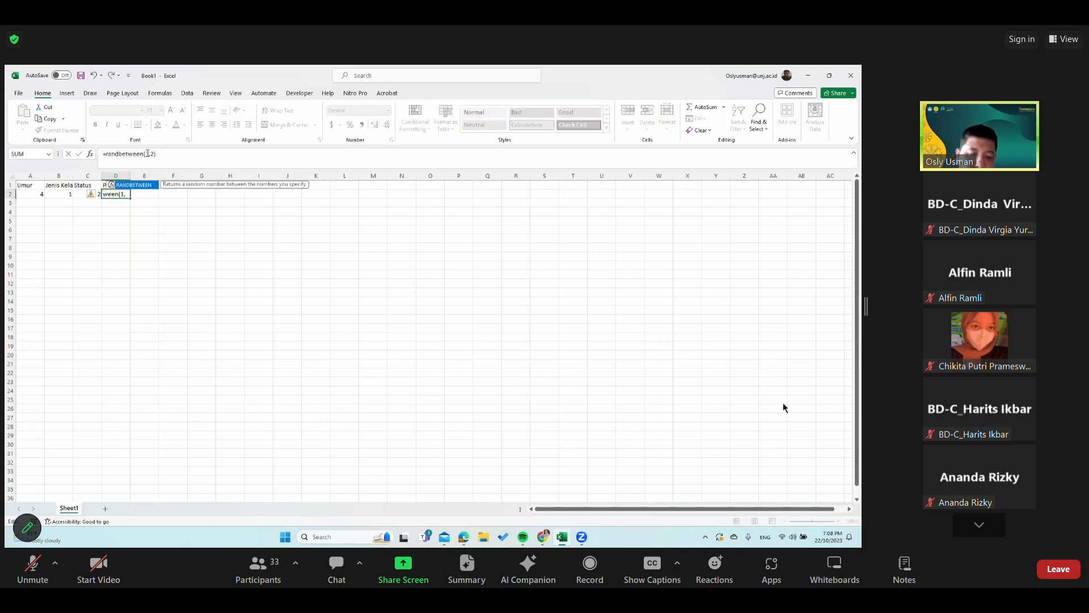
key("Return")
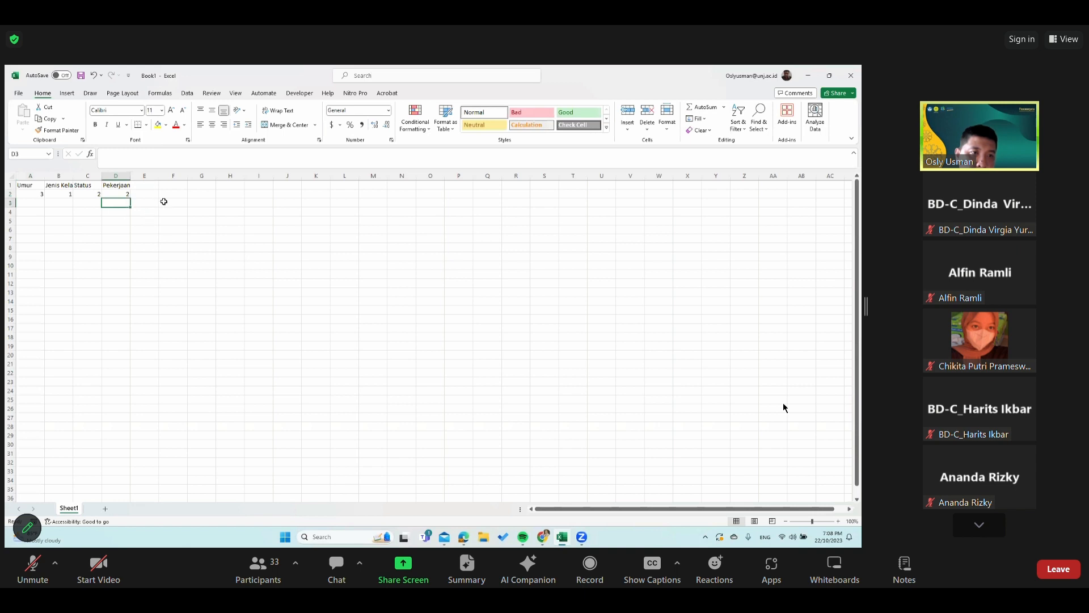
Step: Add the column heading Sekolah in cell E1
left_click(147, 186)
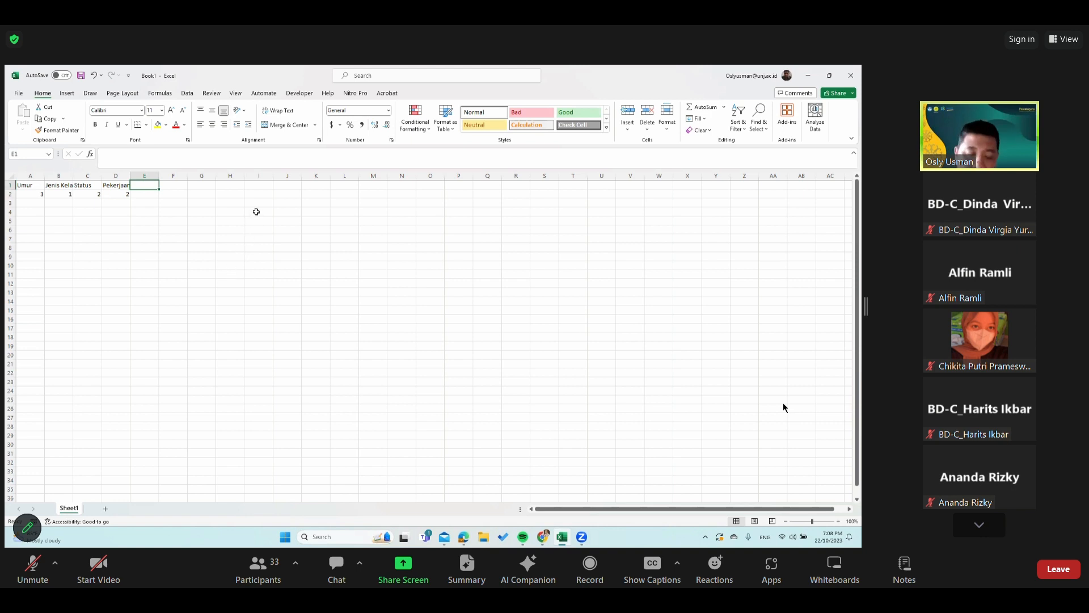
type("Sekolah")
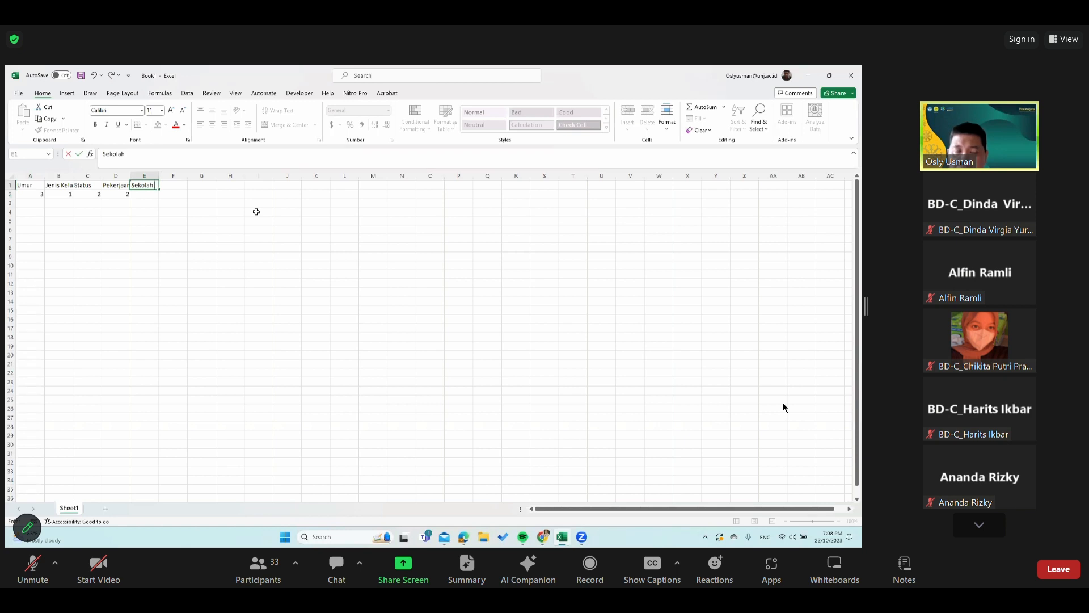
key("Return")
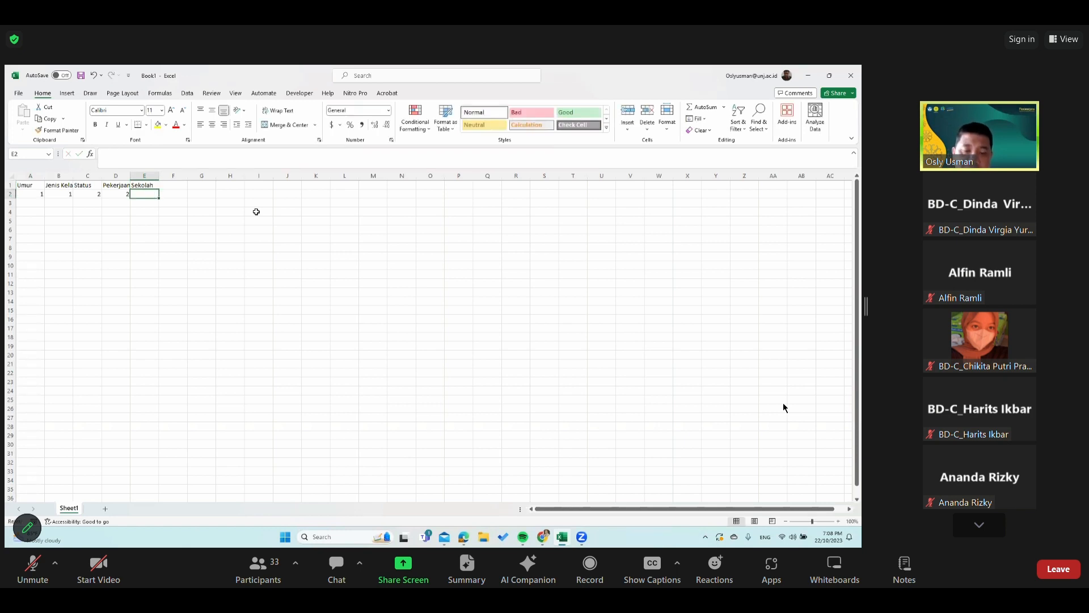
Step: Begin a RANDBETWEEN formula with a lower bound of 1 in cell E2 under Sekolah
type("=")
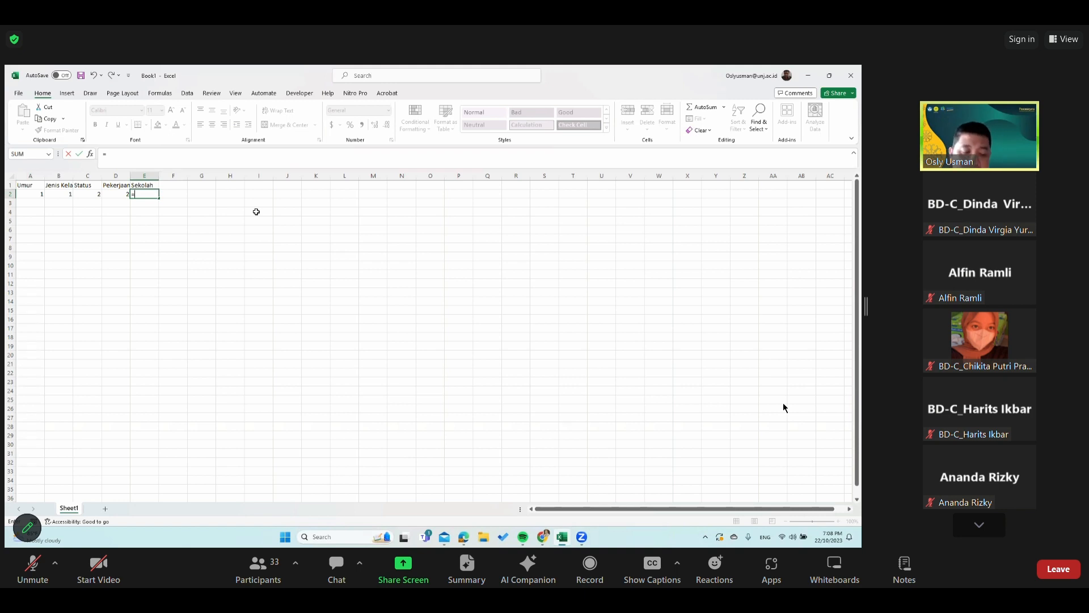
type("randbet")
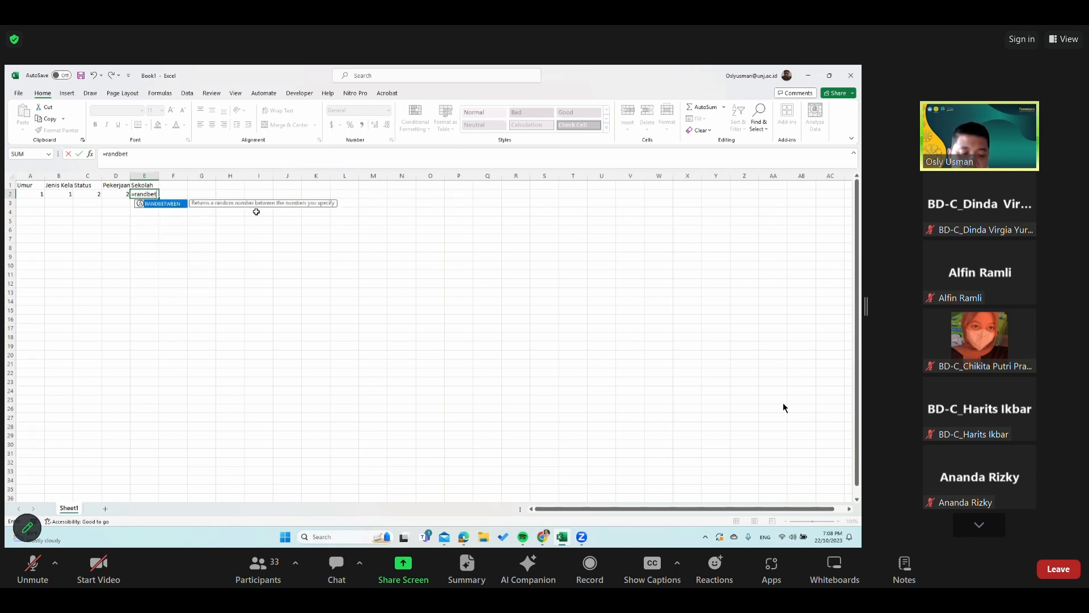
type("ween")
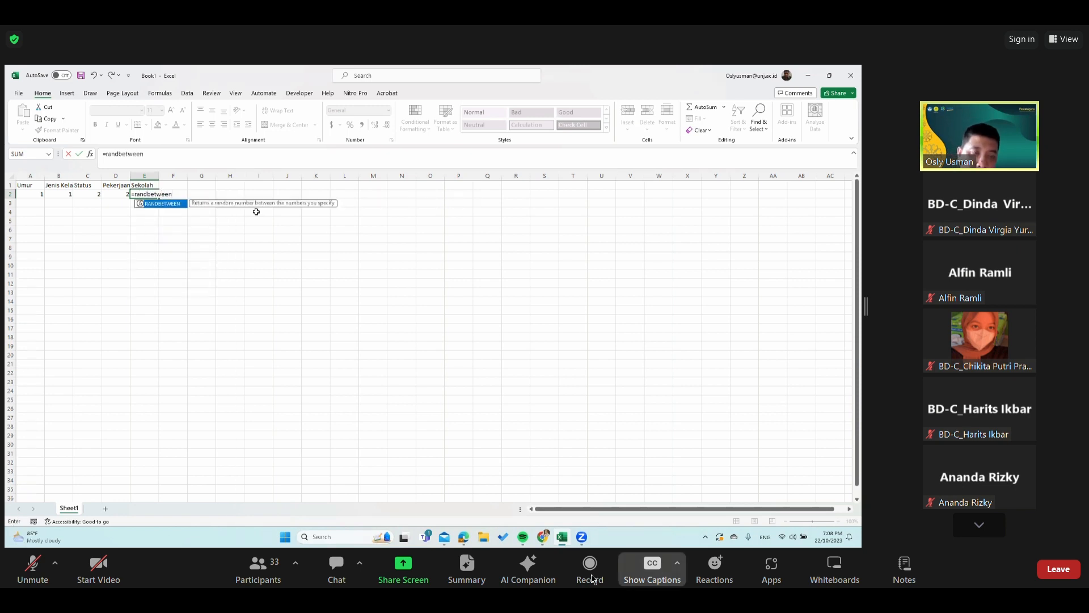
type("(1,")
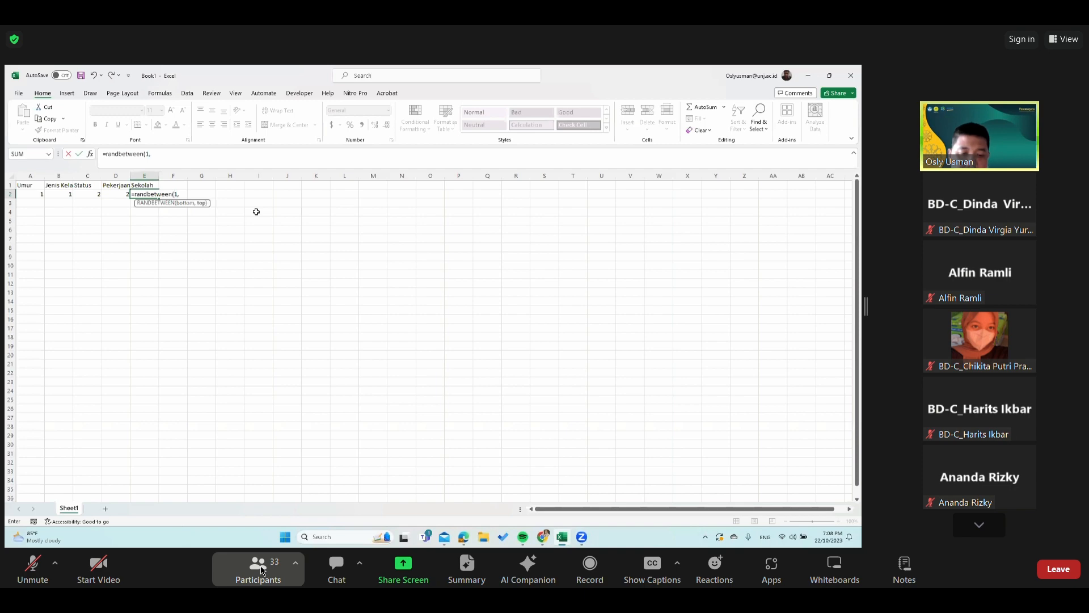
left_click(261, 570)
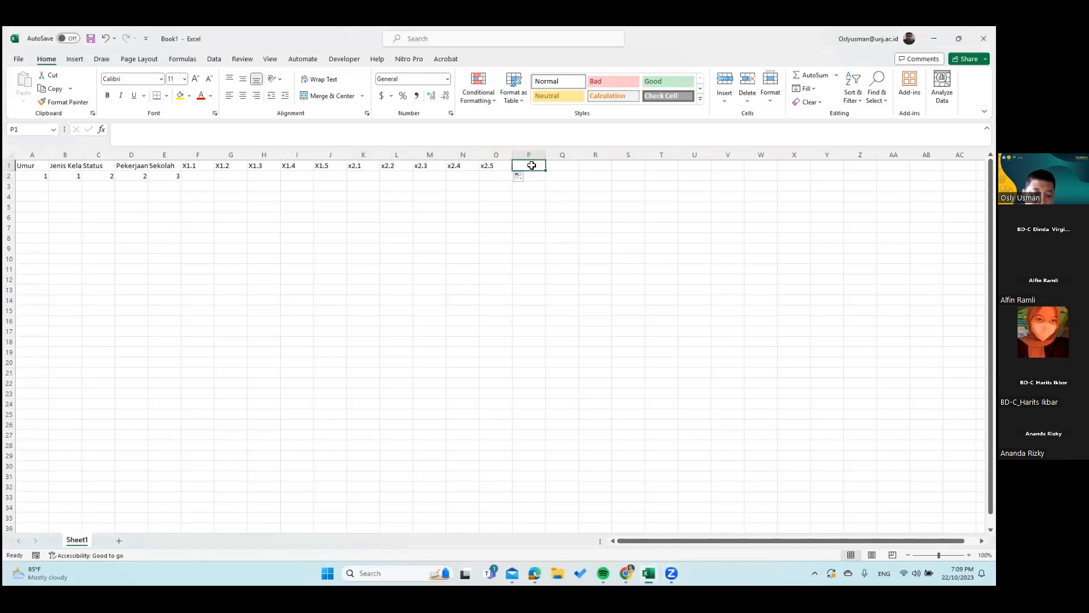
Step: Enter the heading x3.1 in cell P1 and fill the series across row 1 to x3.6 in U1
type("x3.")
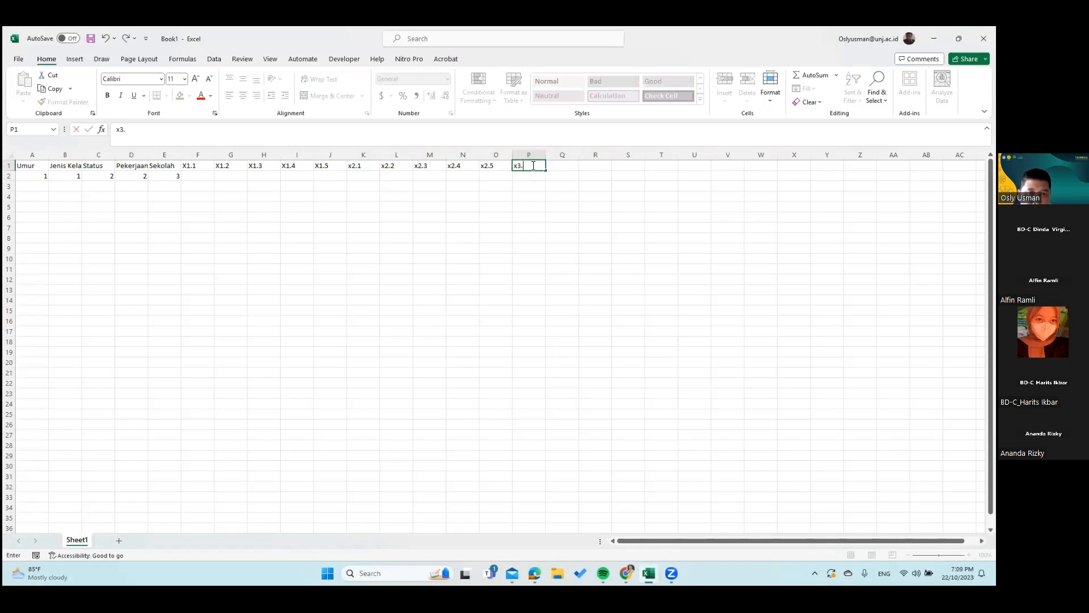
type("6")
key("Return")
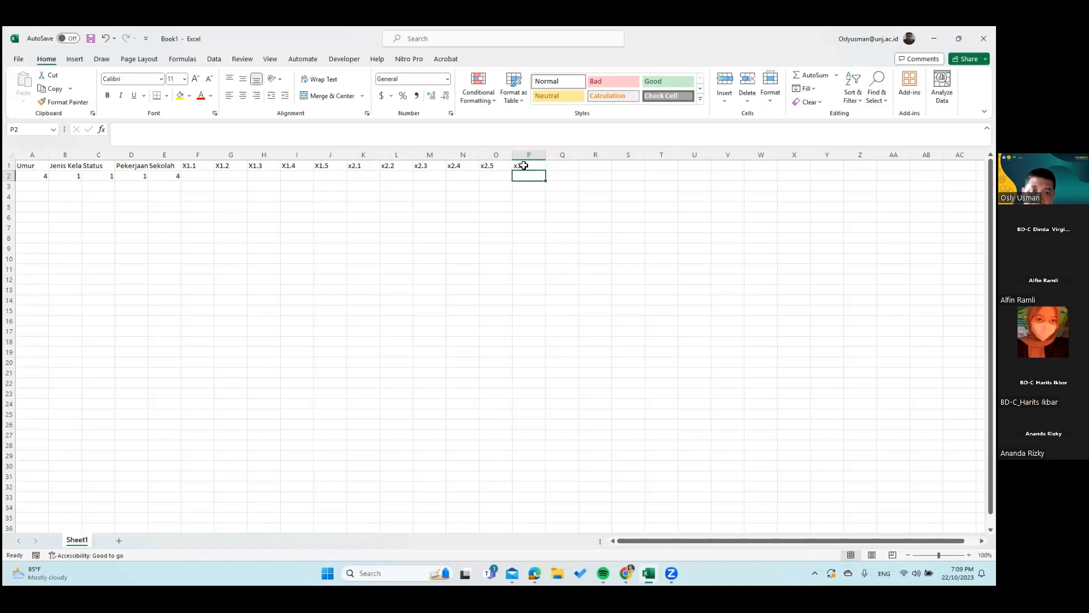
left_click(521, 165)
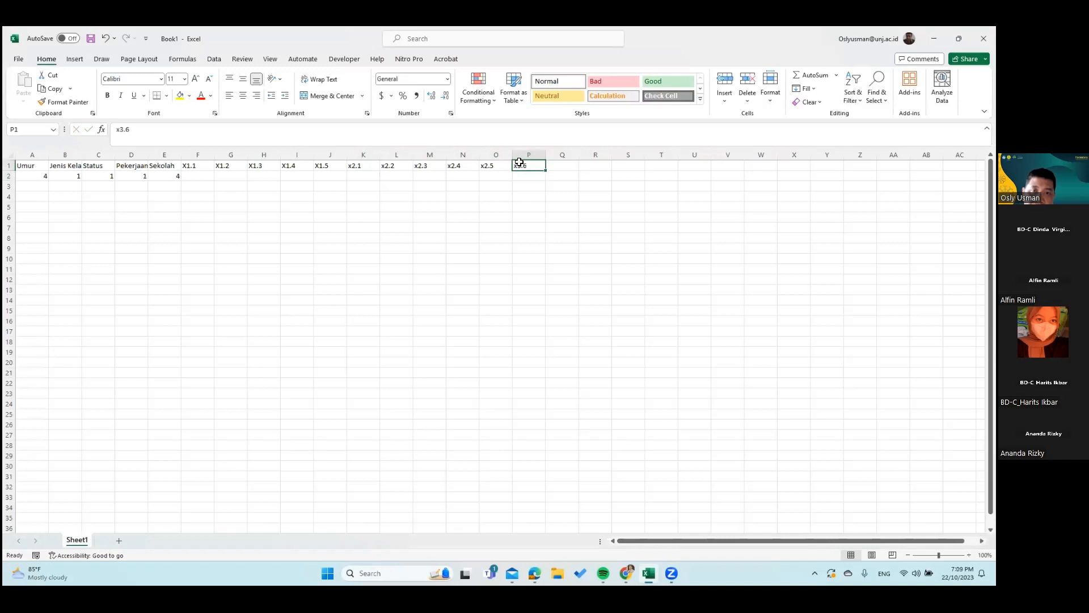
left_click(137, 126)
key("BackSpace")
type("1")
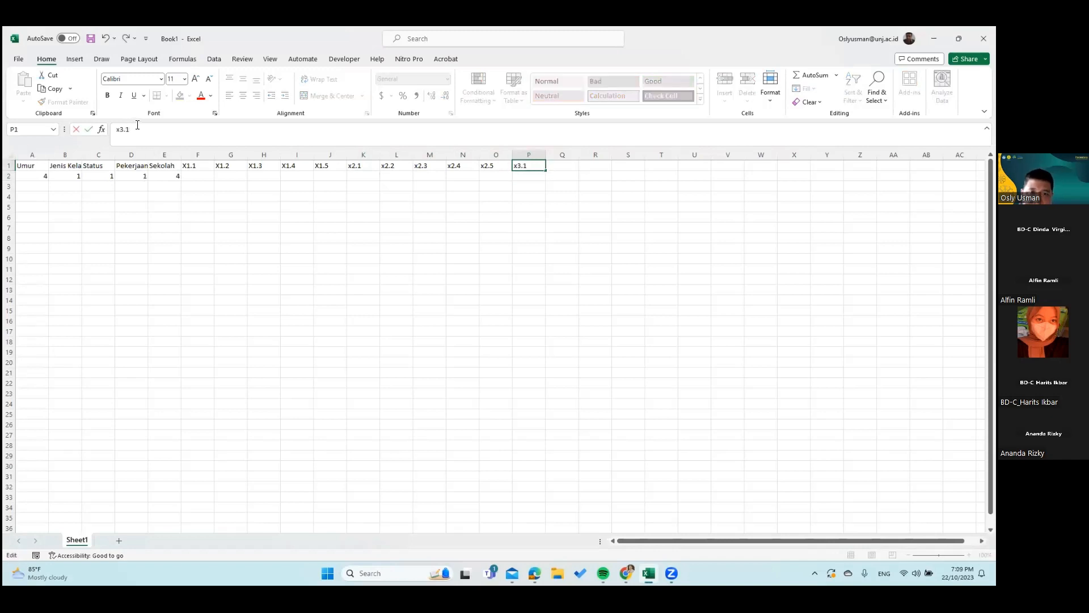
key("Return")
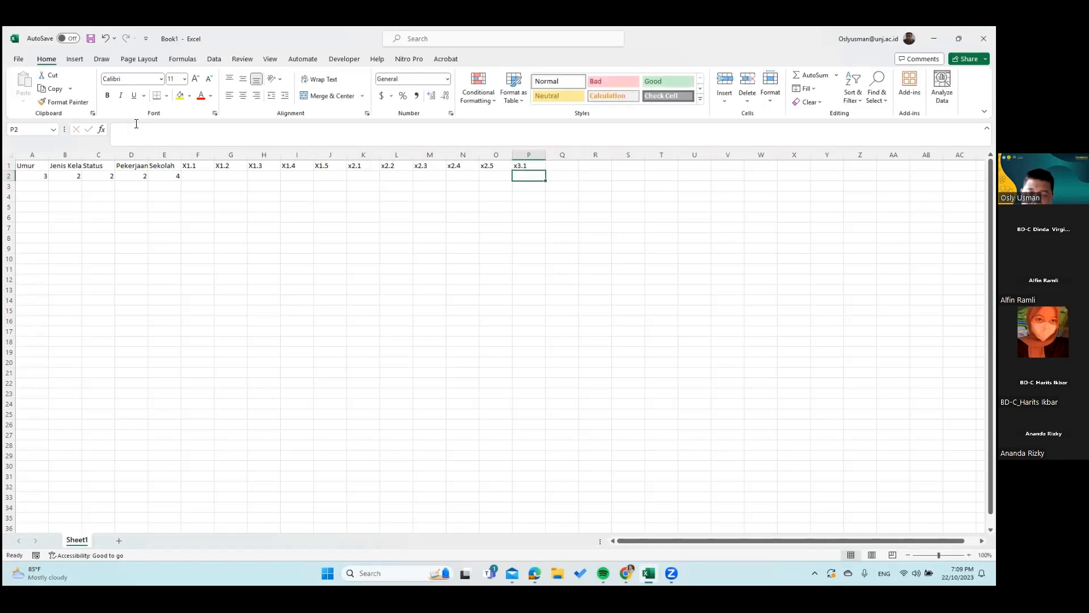
left_click(533, 165)
left_click_drag(545, 170, 710, 167)
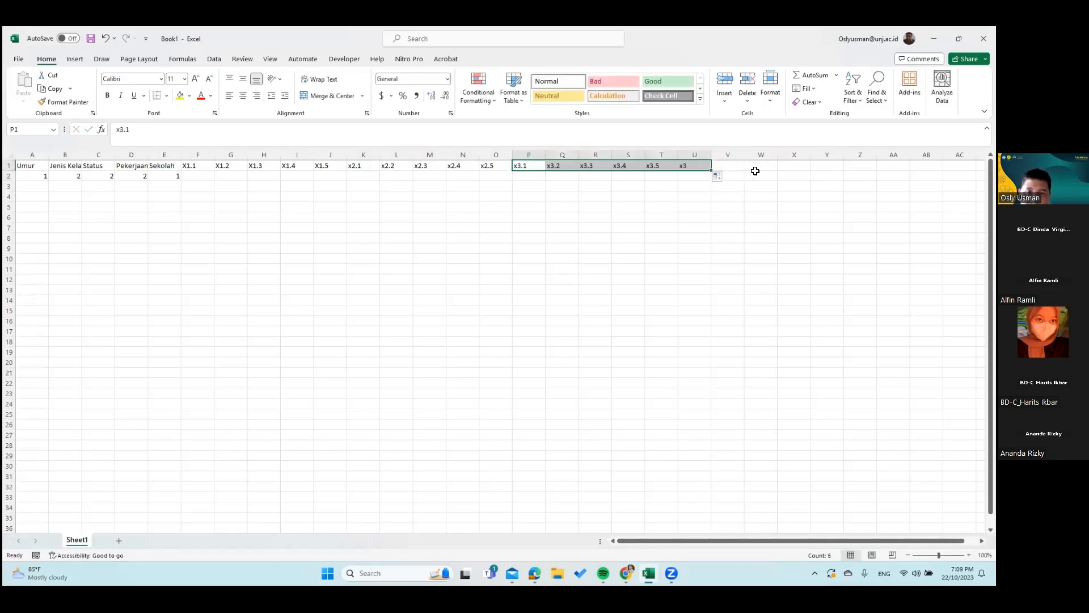
Step: Enter the heading x4.1 in cell V1
left_click(725, 165)
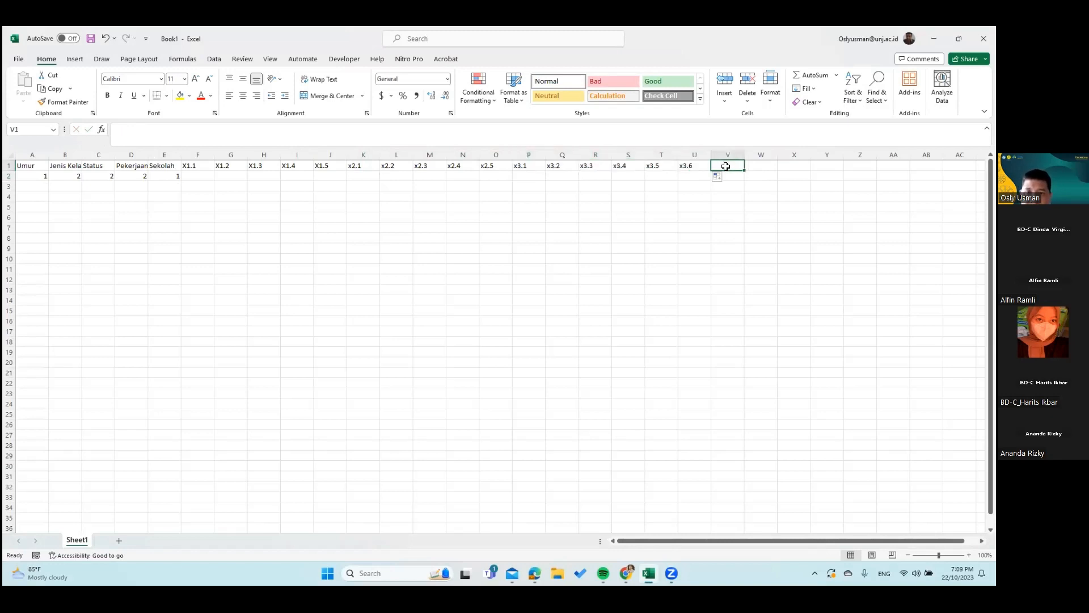
type("x")
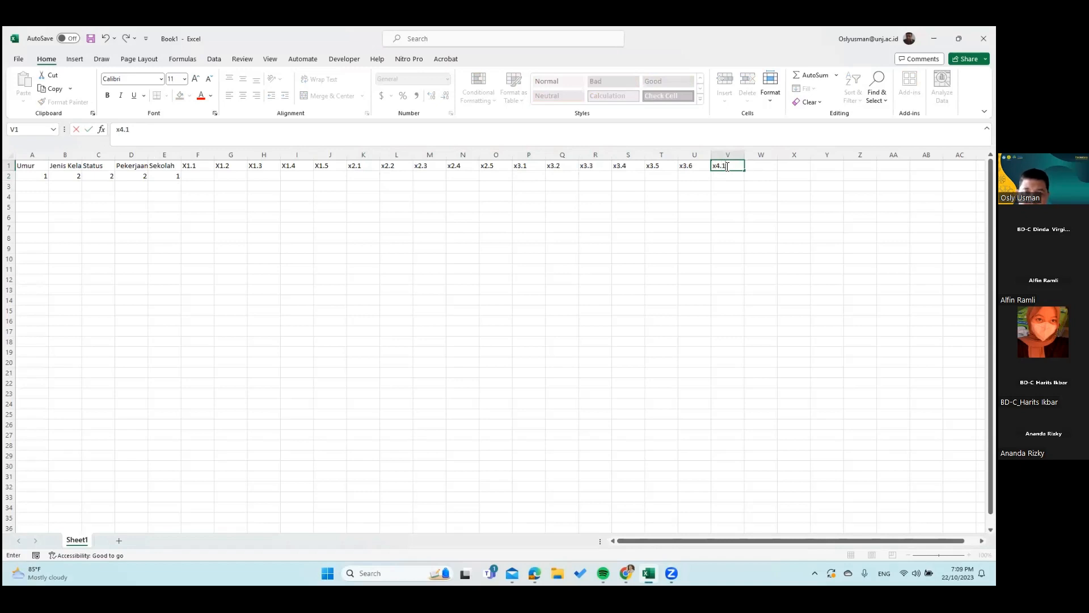
type("4.1")
left_click(733, 185)
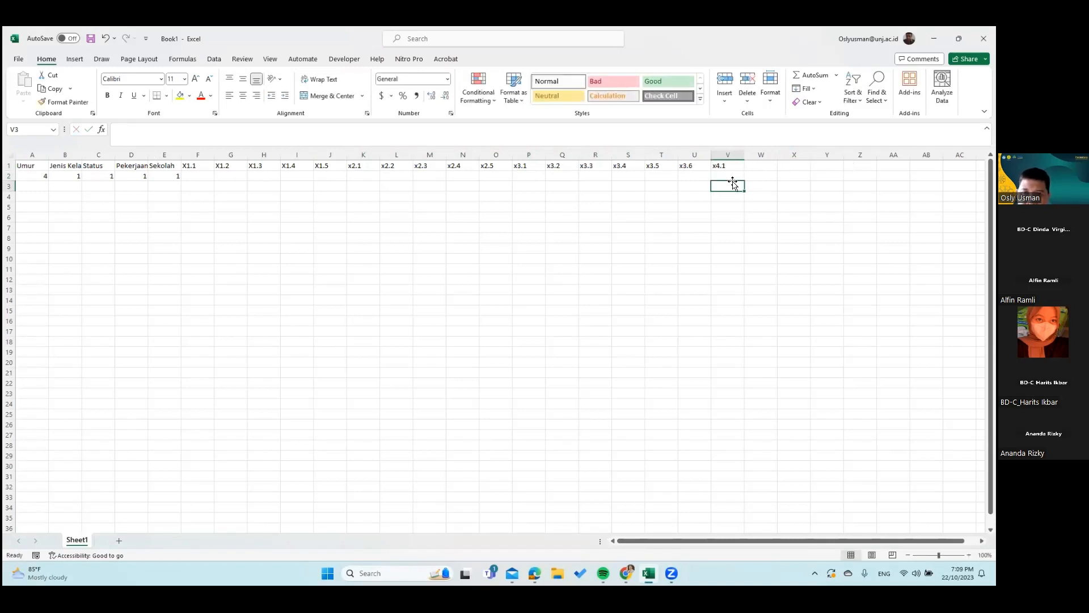
Step: Fill the x4.1 heading across row 1 from V1 to x4.7 in AB1
left_click(732, 166)
left_click_drag(745, 170, 930, 173)
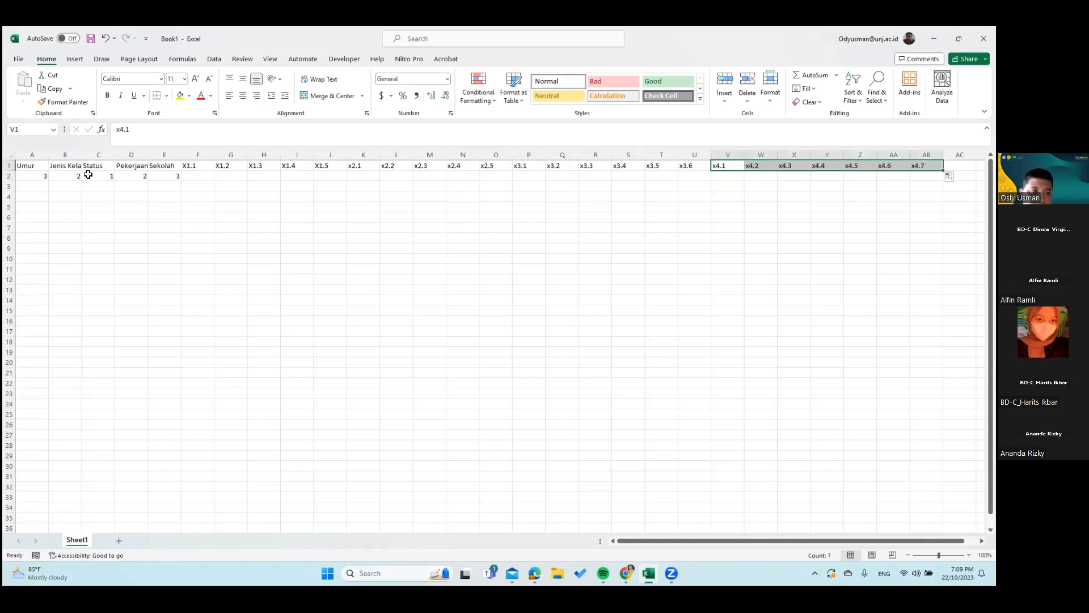
Step: Try the formula =between(1,5) in cell F2 under X1.1
left_click(201, 178)
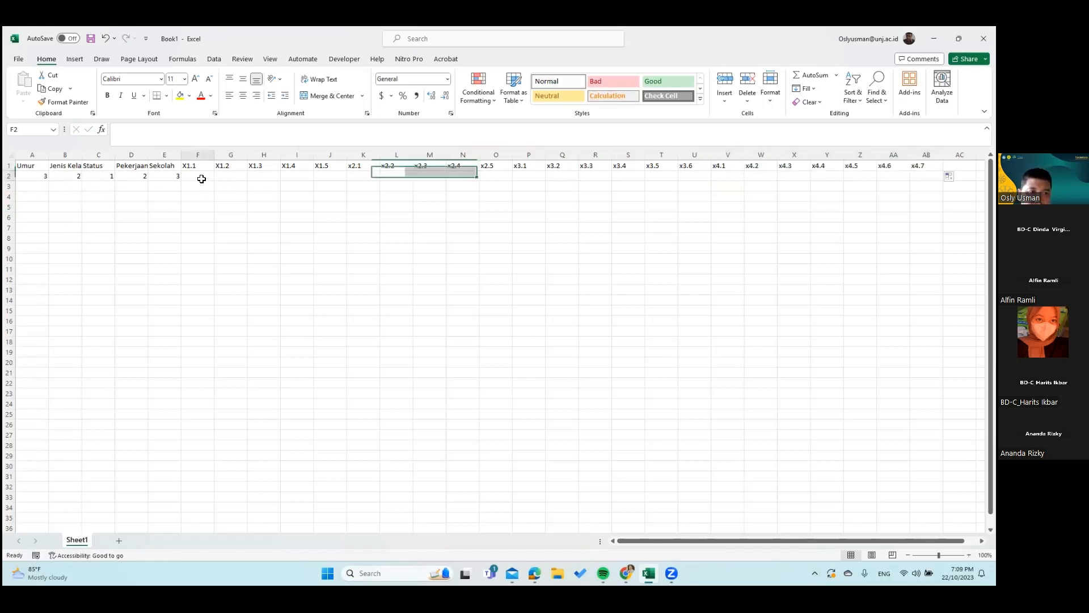
type("=")
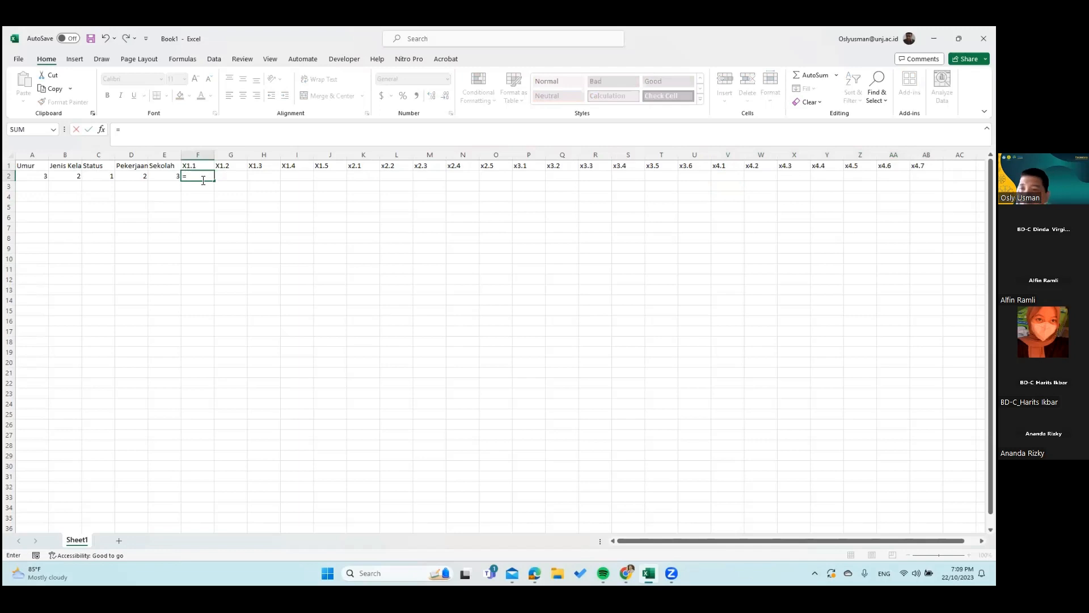
type("betwene")
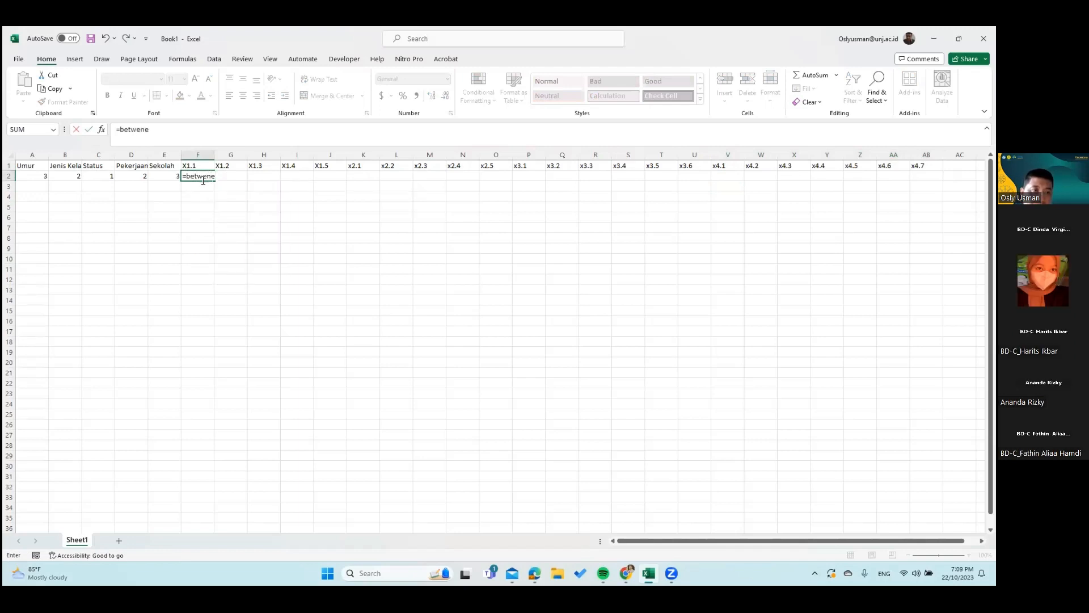
key("BackSpace")
key("BackSpace")
key("BackSpace")
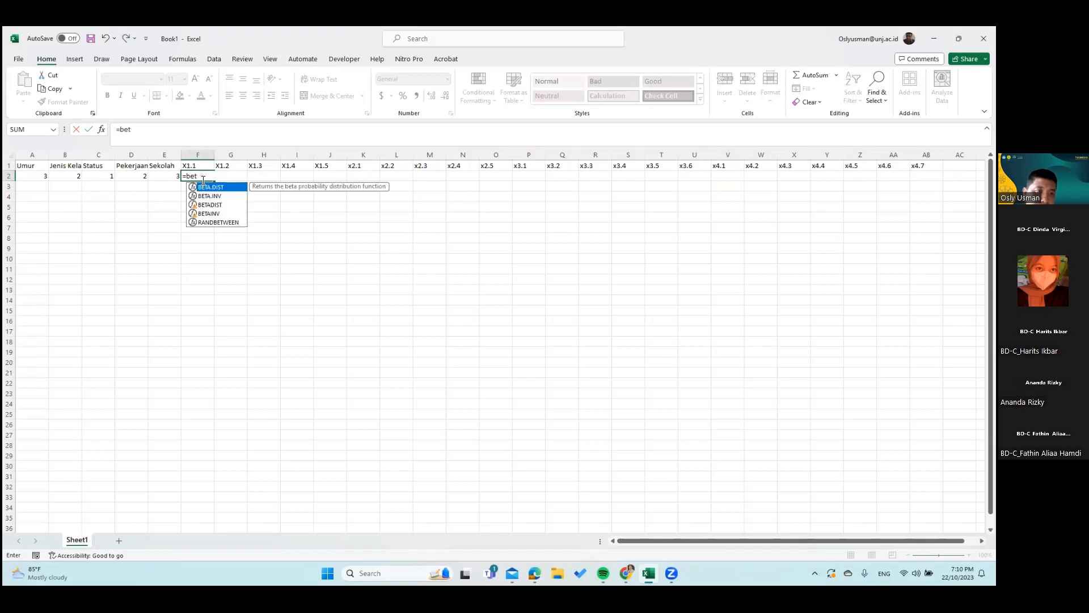
type("d")
key("BackSpace")
type("tween")
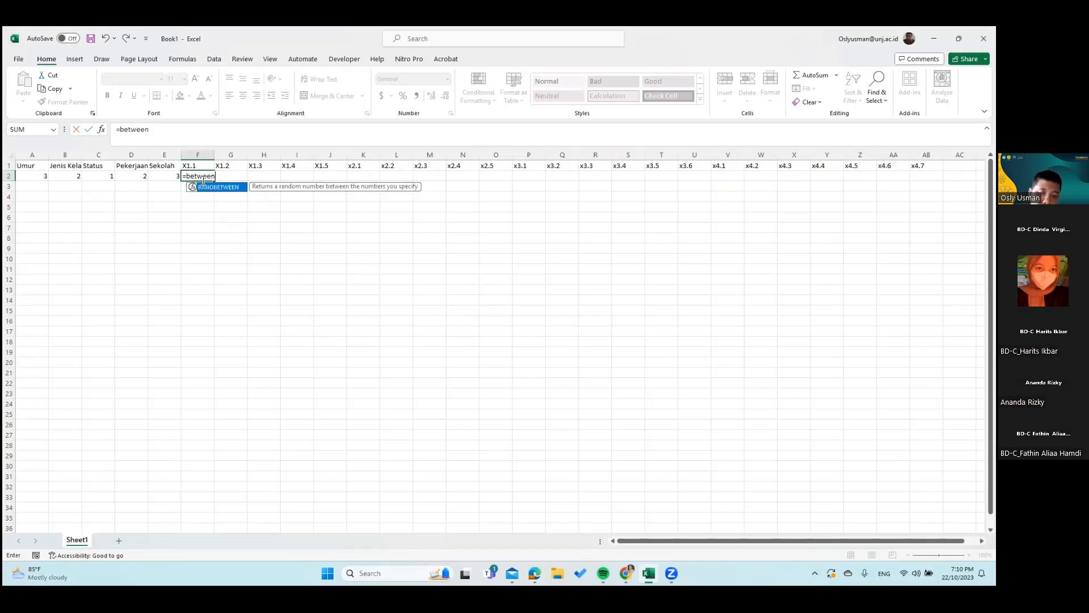
type("(1")
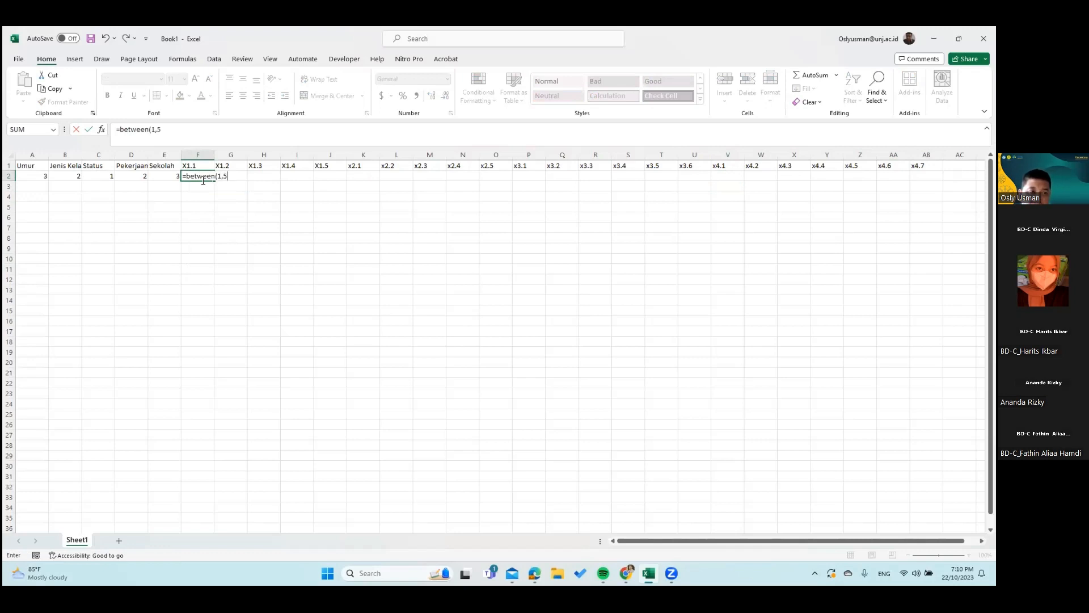
type(",5")
key("Return")
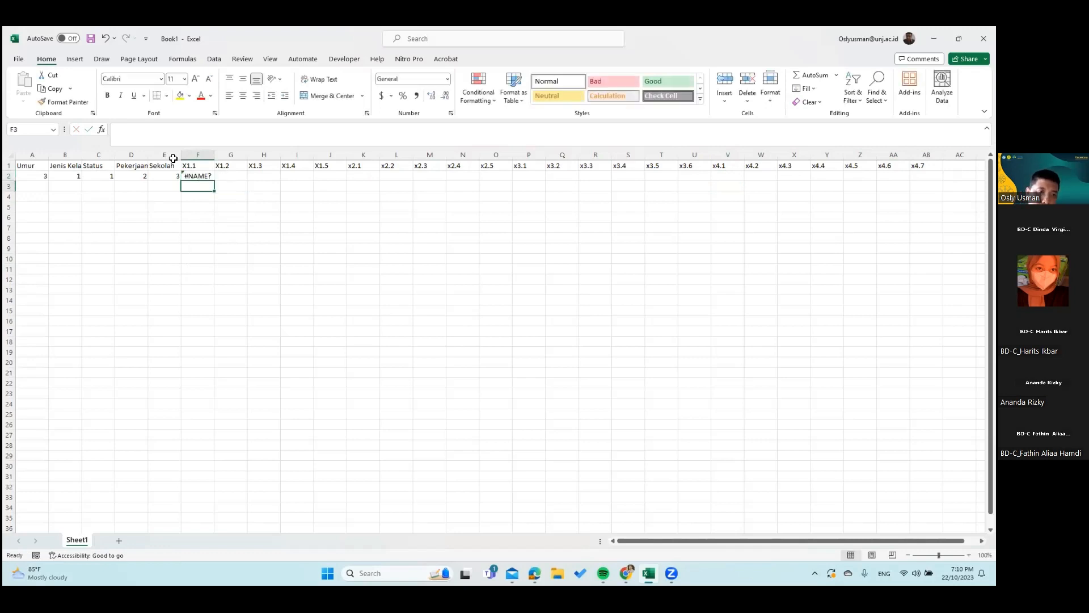
Step: Try changing the function name in the F2 formula to ranbetween, keeping the arguments 1 and 5
left_click(196, 177)
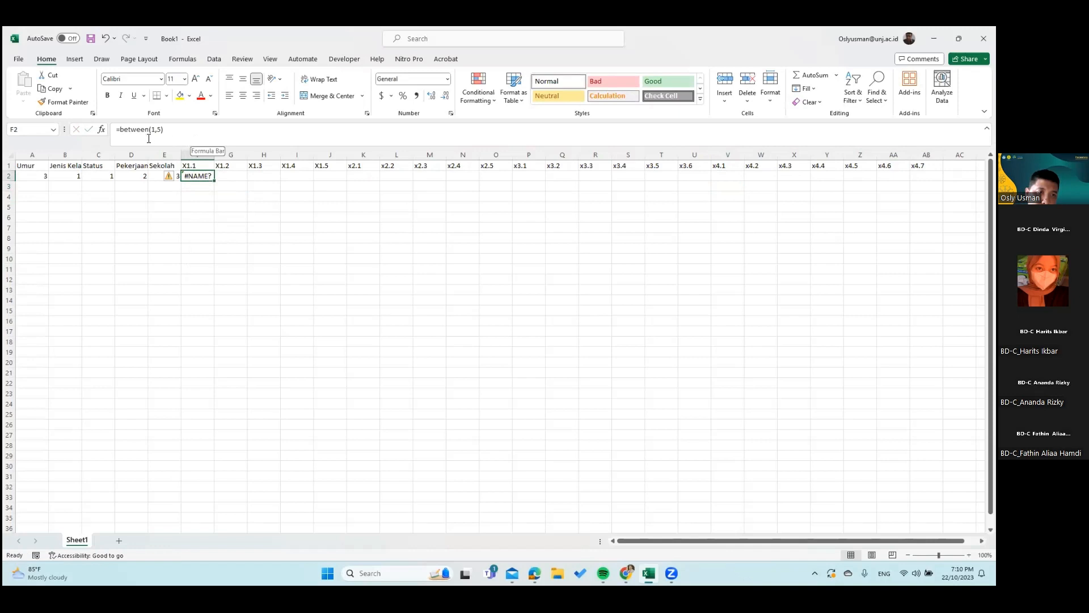
left_click(118, 128)
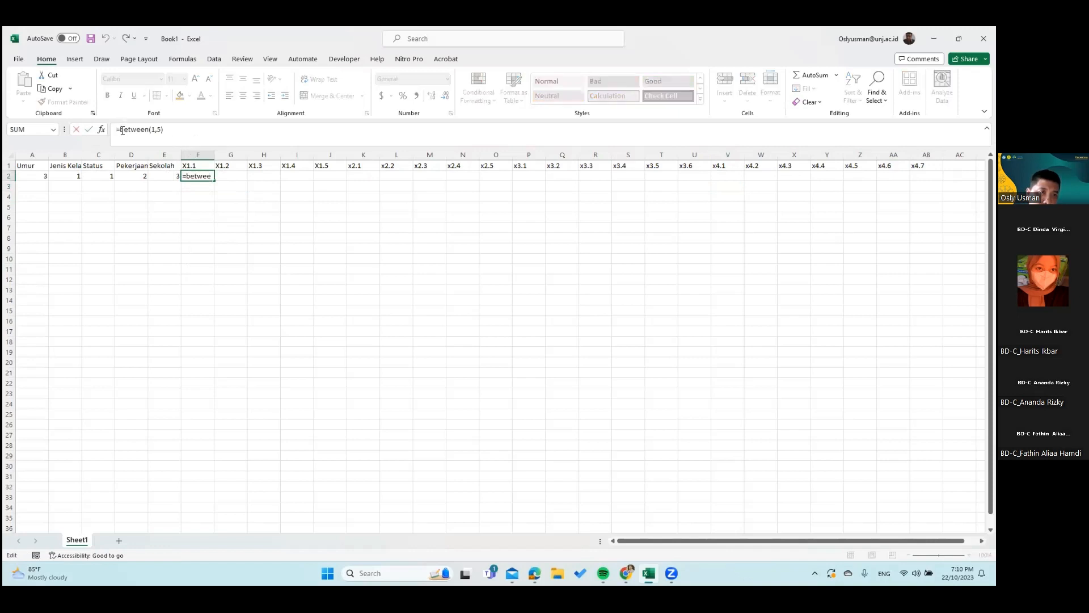
type("ran")
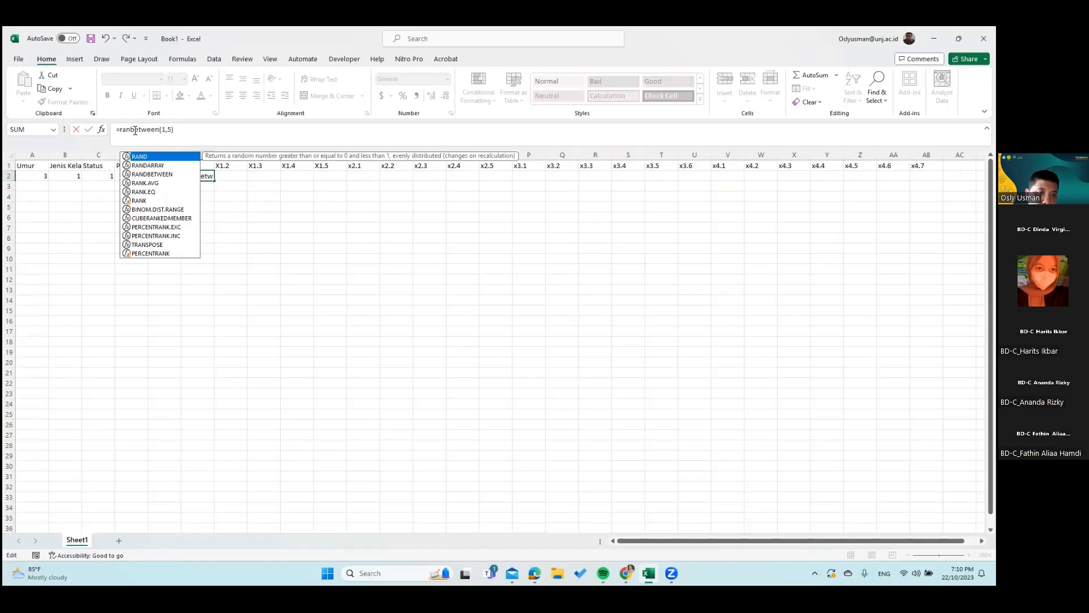
key("Down")
key("Down")
key("Return")
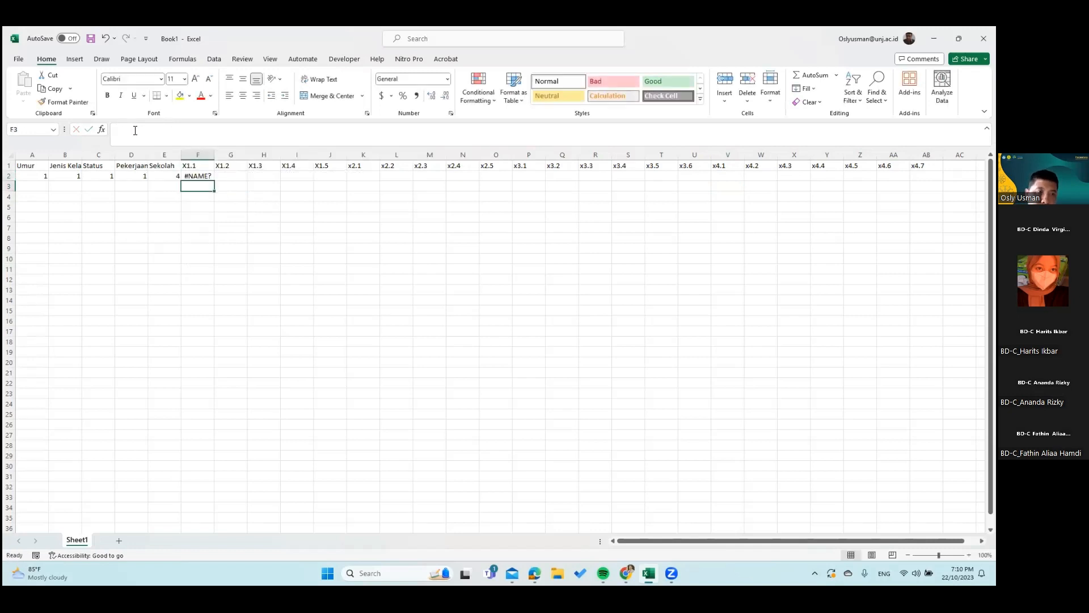
Step: Clear the faulty formula in F2 and enter =RANDBETWEEN(1,5) instead
left_click(198, 177)
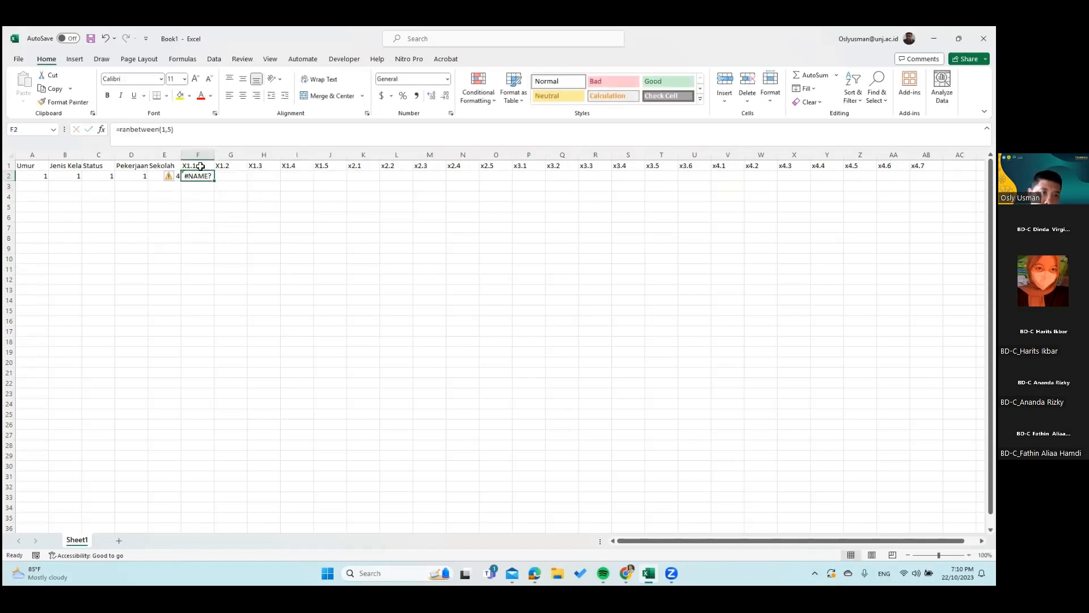
left_click(180, 130)
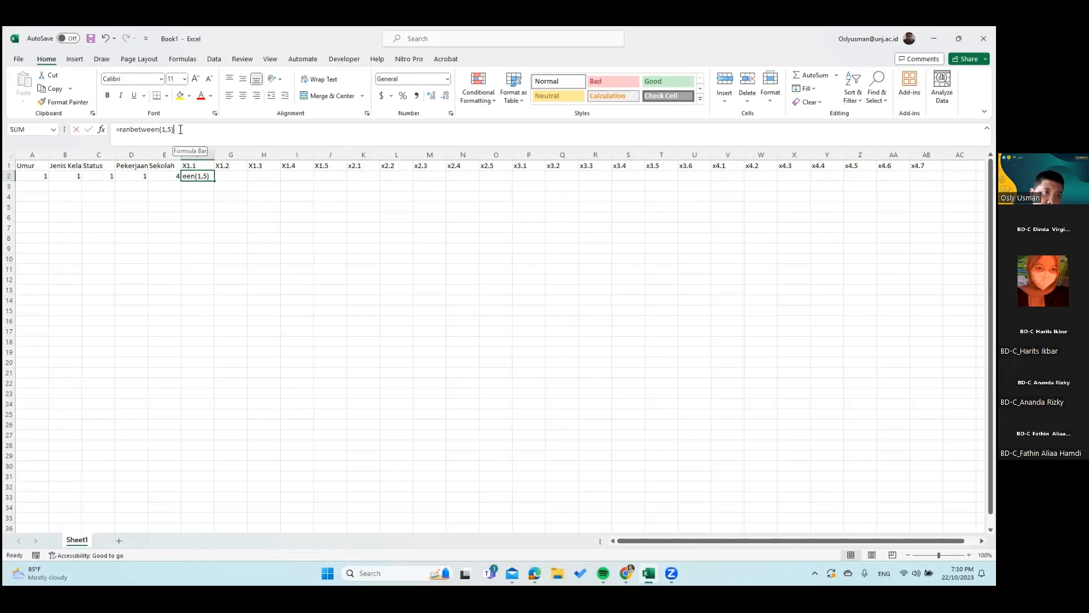
key("BackSpace")
key("BackSpace")
key("BackSpace")
key("BackSpace")
key("BackSpace")
key("BackSpace")
key("BackSpace")
key("BackSpace")
key("BackSpace")
key("BackSpace")
key("BackSpace")
key("BackSpace")
key("BackSpace")
key("BackSpace")
key("BackSpace")
key("BackSpace")
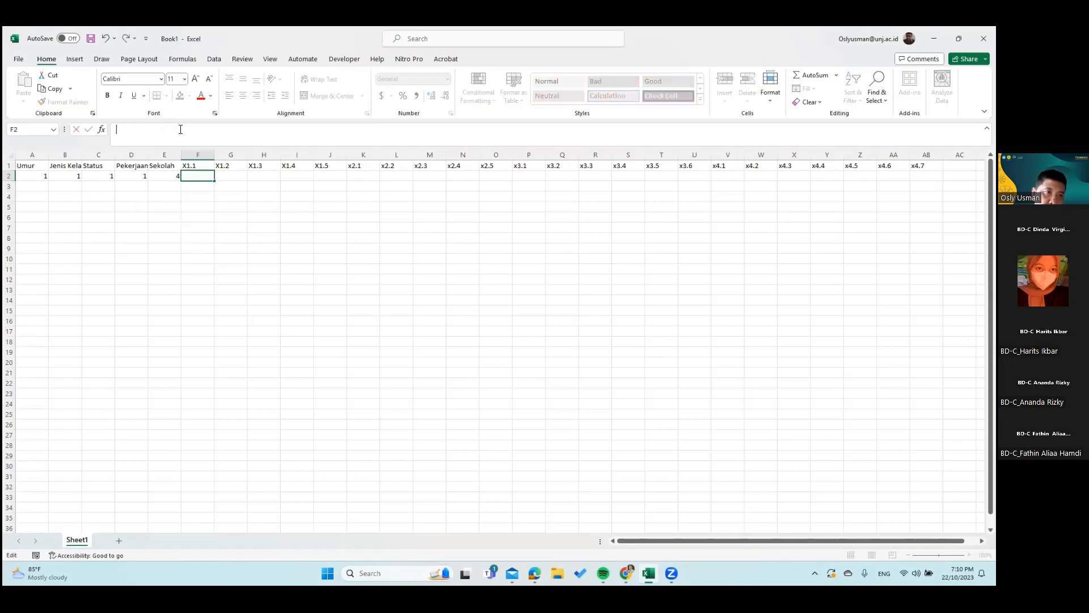
type("=r")
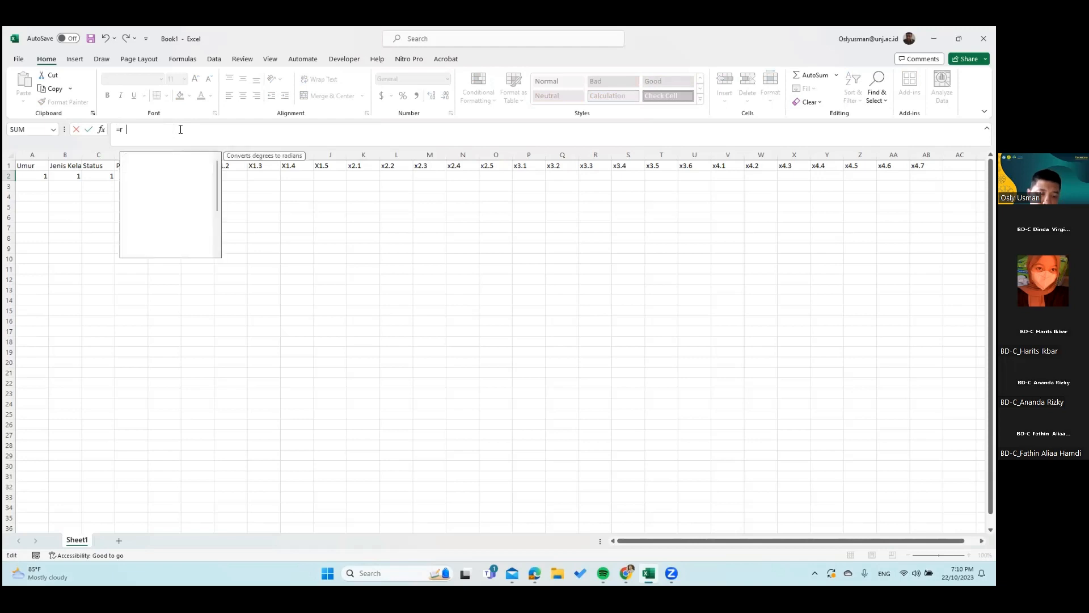
type("andbe")
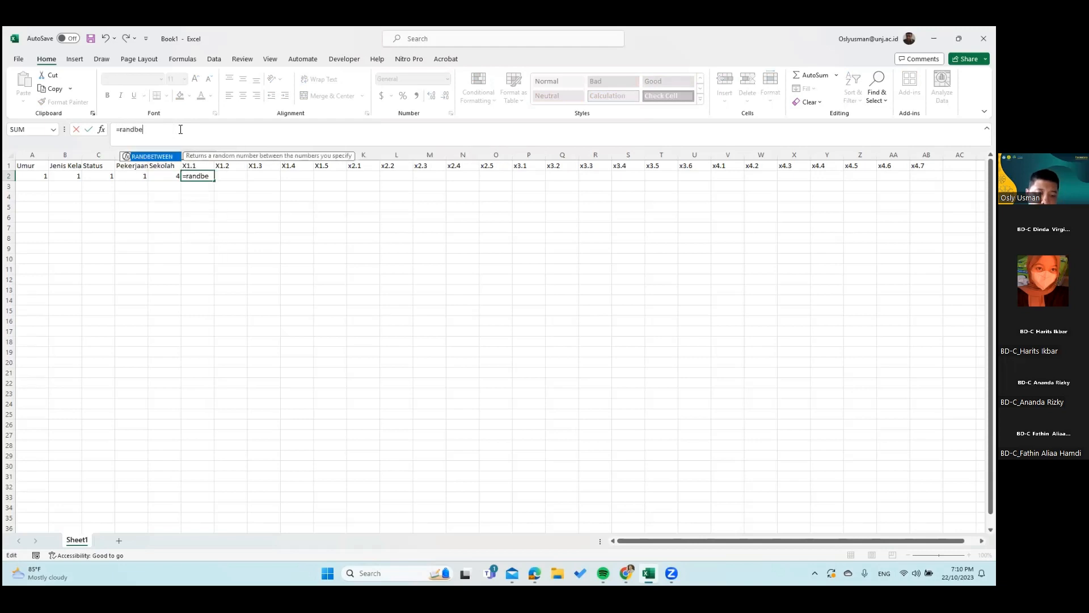
type("tween")
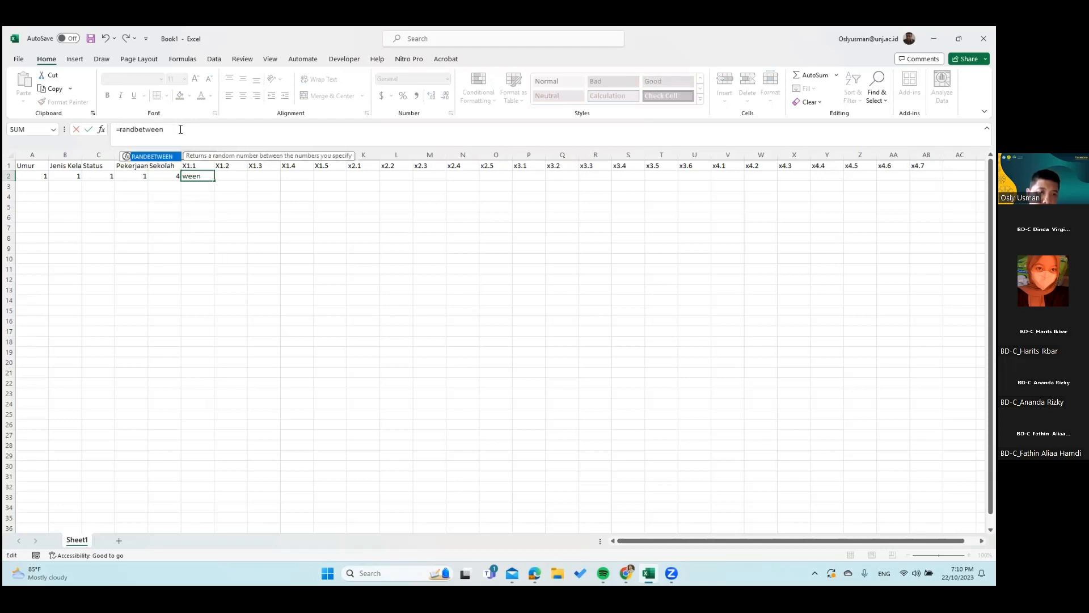
type("(1,5")
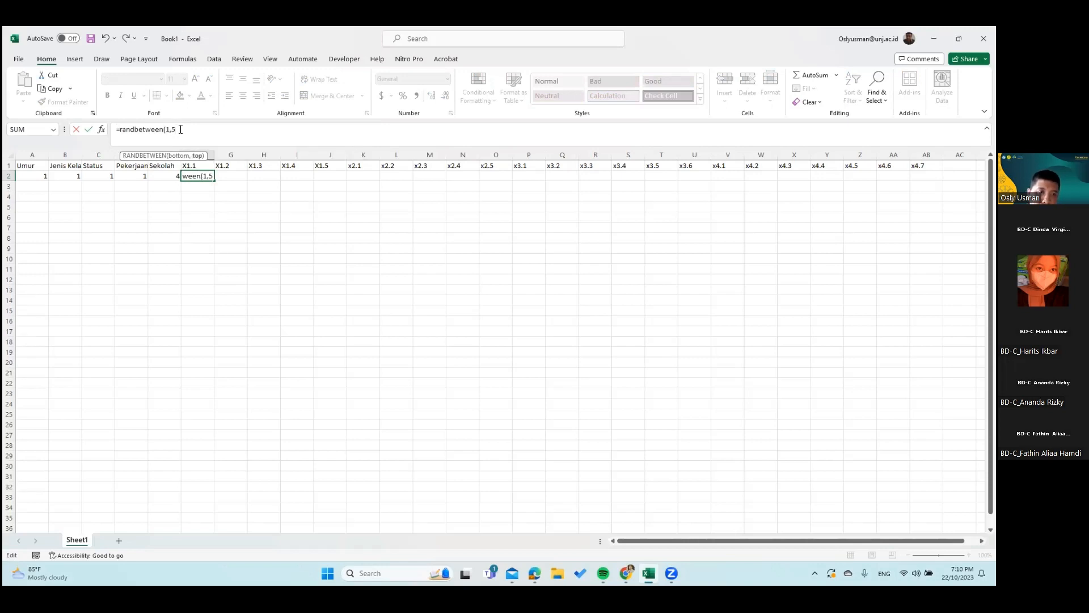
key("Return")
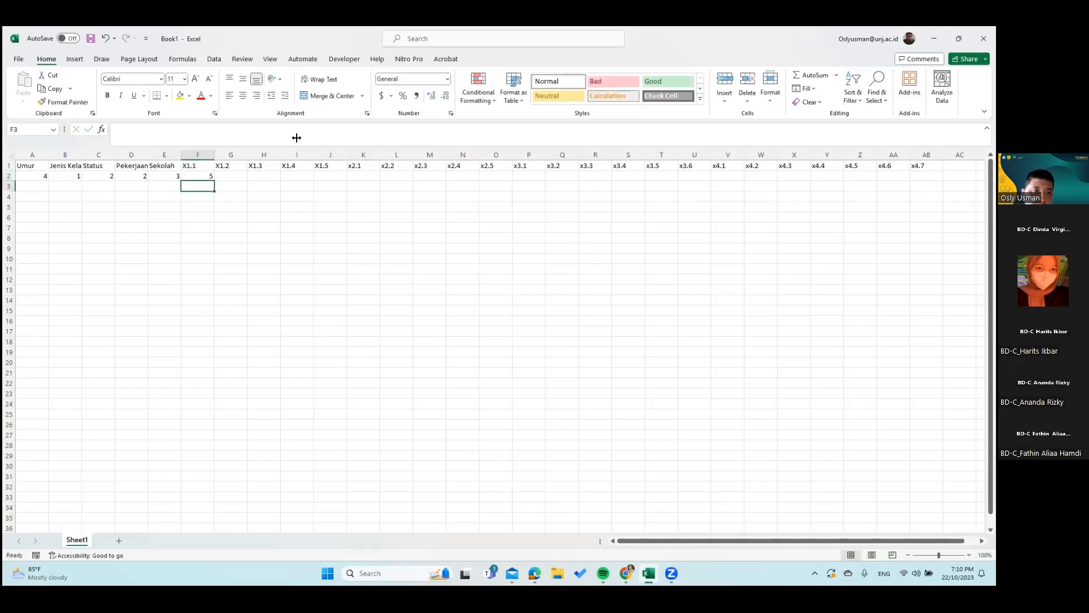
Step: Fill the F2 formula across row 2 to AB2, and fill the formulas in A2:AB2 down to row 101
left_click(202, 177)
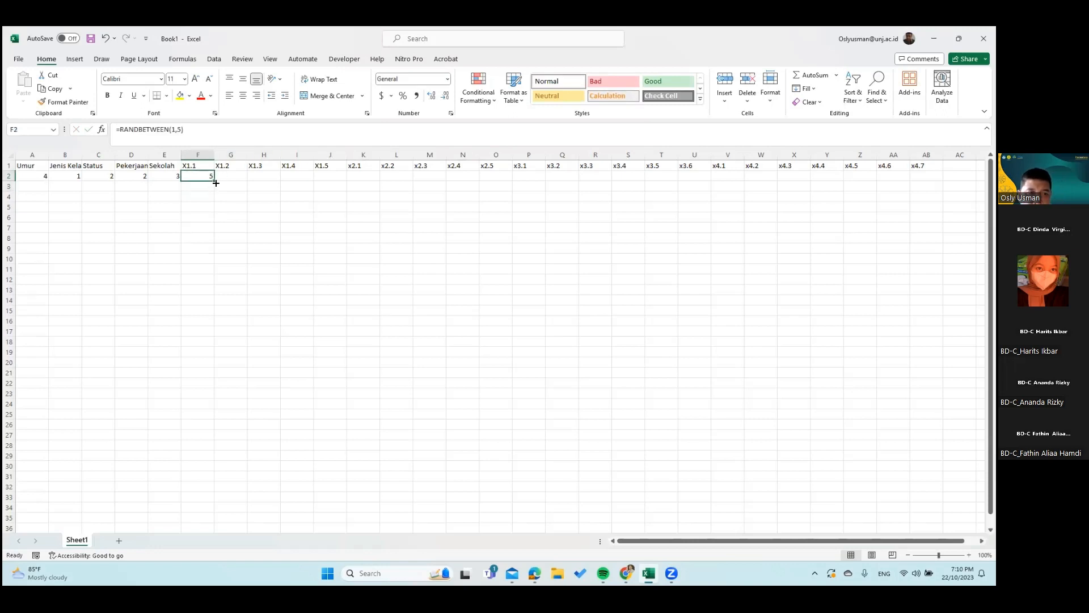
left_click_drag(215, 183, 815, 216)
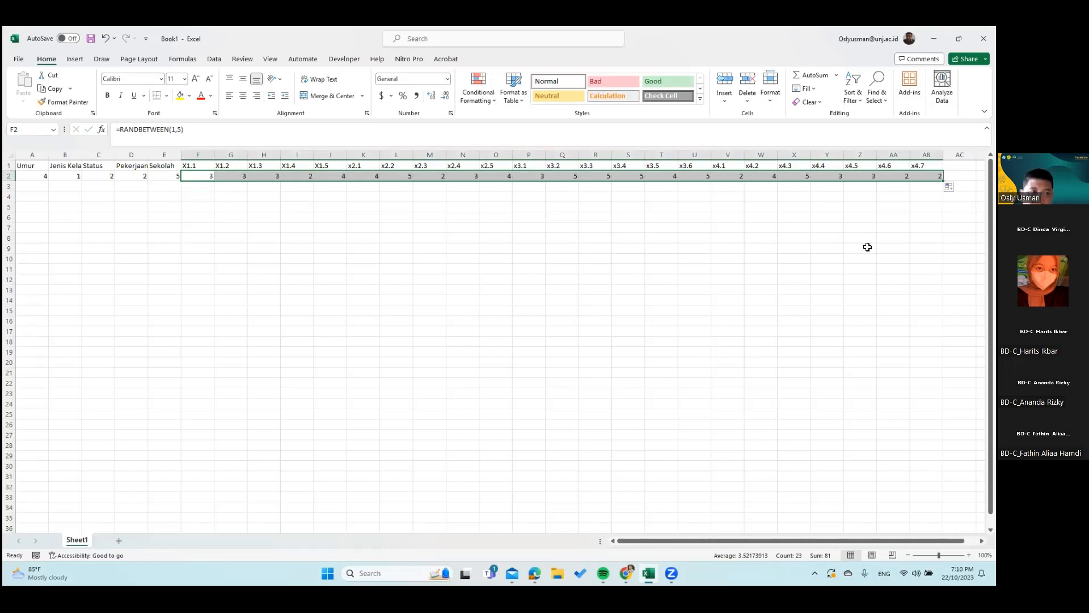
left_click(131, 197)
left_click_drag(24, 177, 861, 411)
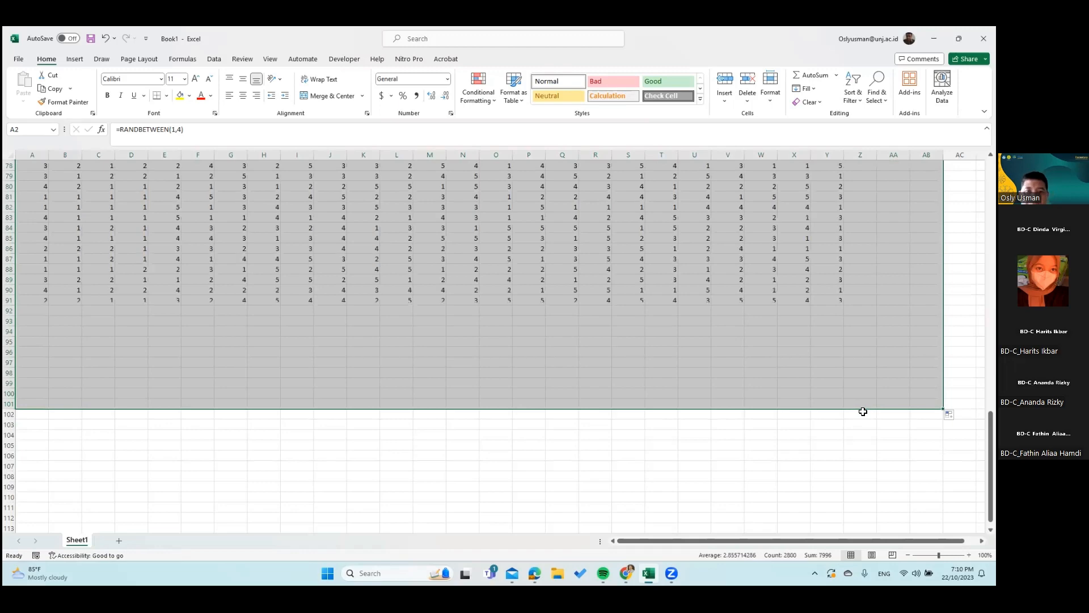
Step: Copy all of Sheet1 and paste it as values at A1 of a new sheet, Sheet2
scroll(842, 328, "up", 20)
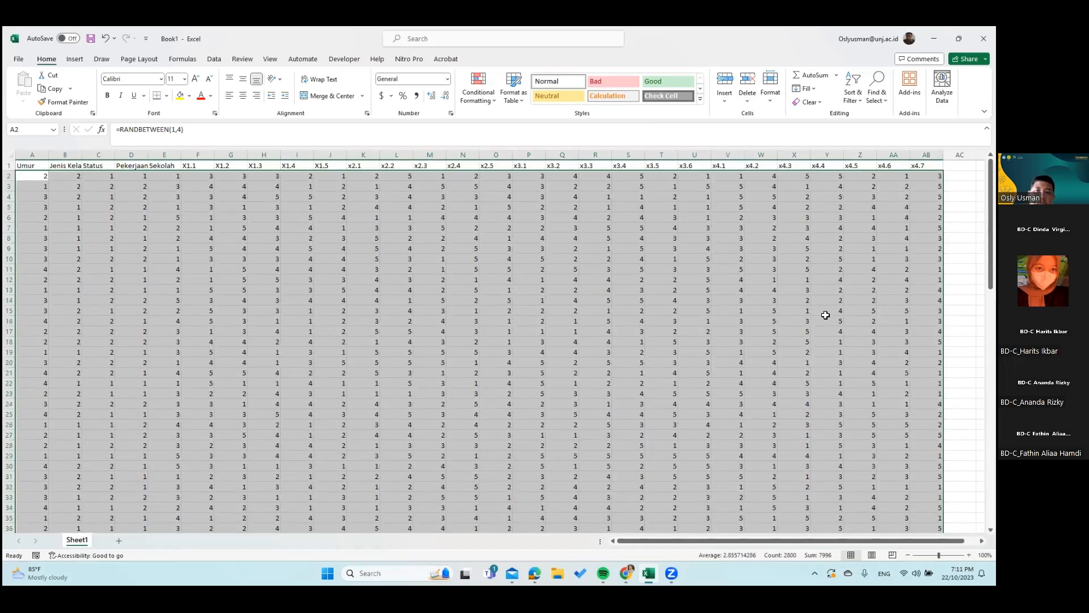
left_click(9, 157)
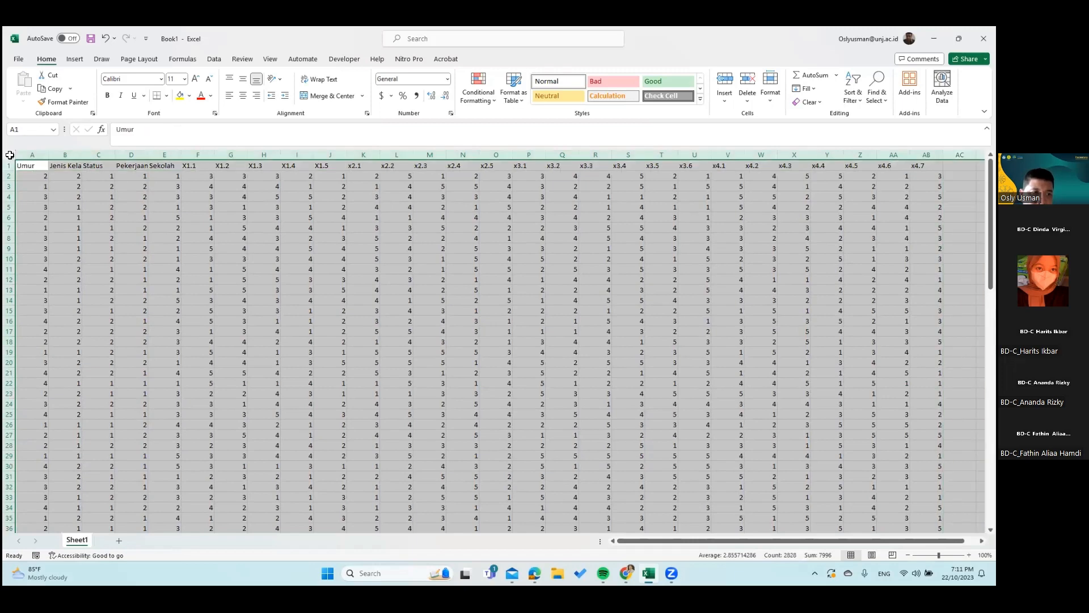
key("ctrl+c")
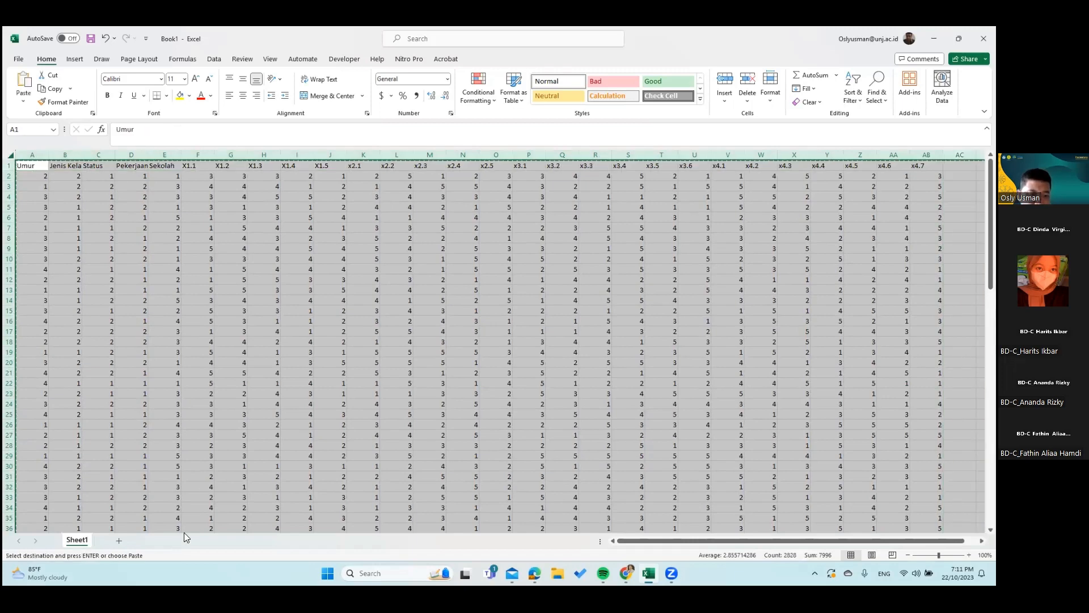
left_click(119, 540)
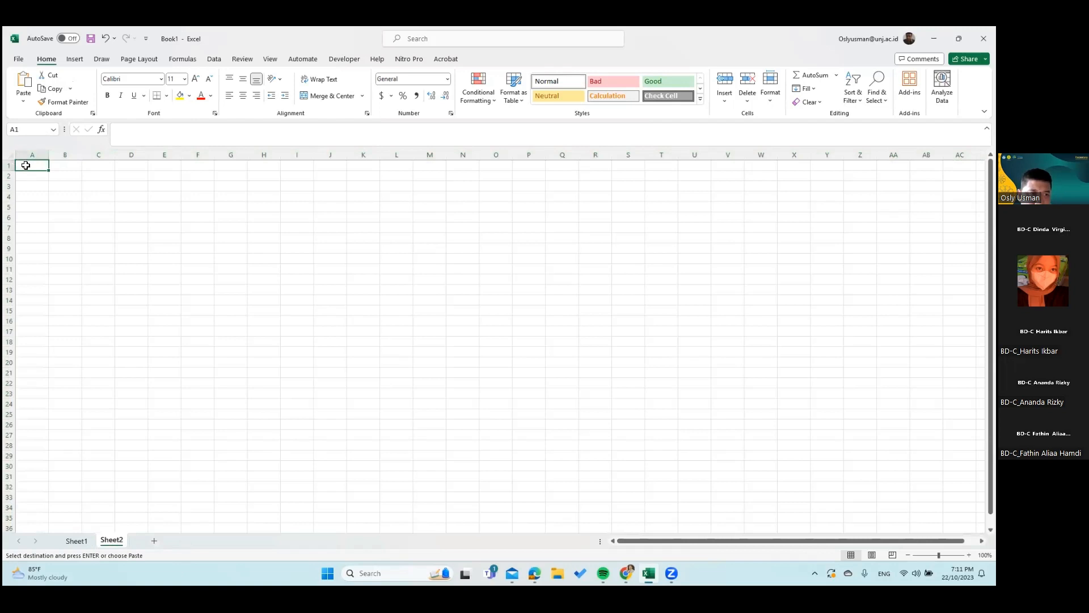
right_click(26, 165)
left_click(67, 238)
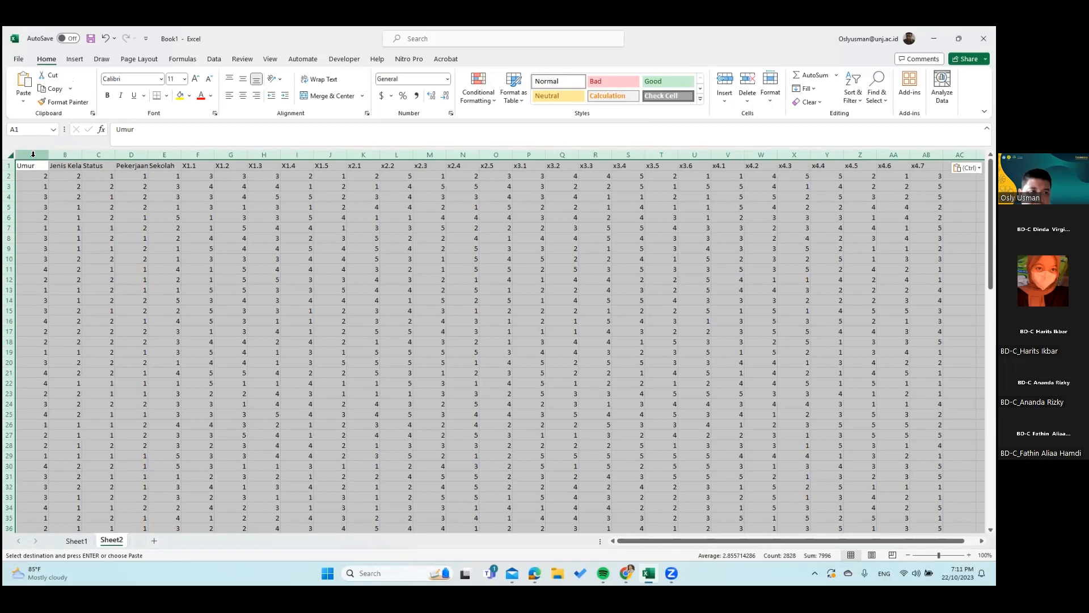
Step: Autofit the width of all columns in Sheet2 to their contents
double_click(50, 155)
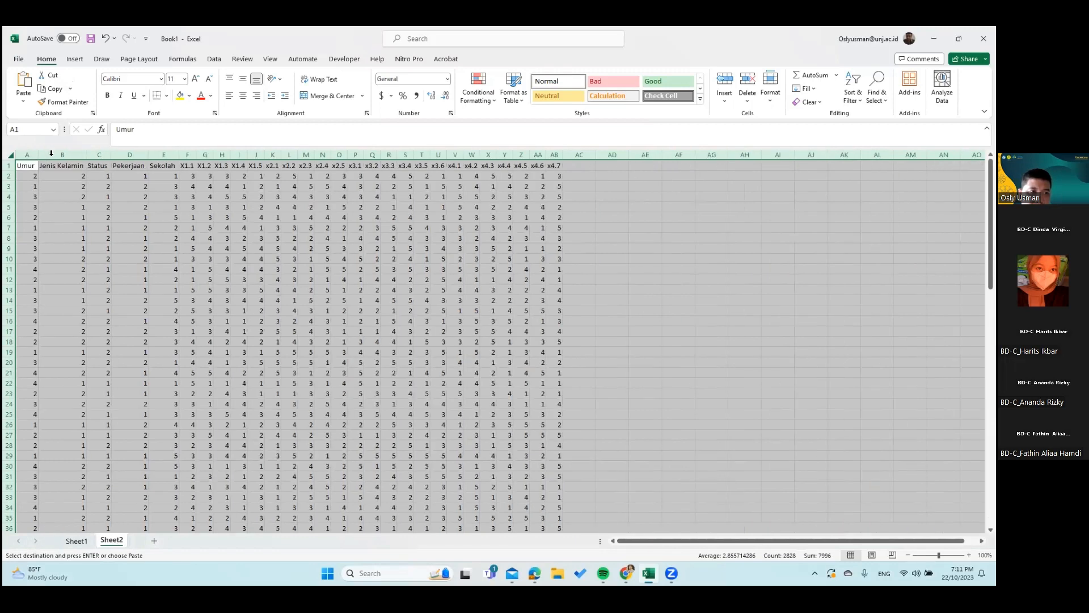
left_click(187, 258)
left_click_drag(26, 165, 547, 176)
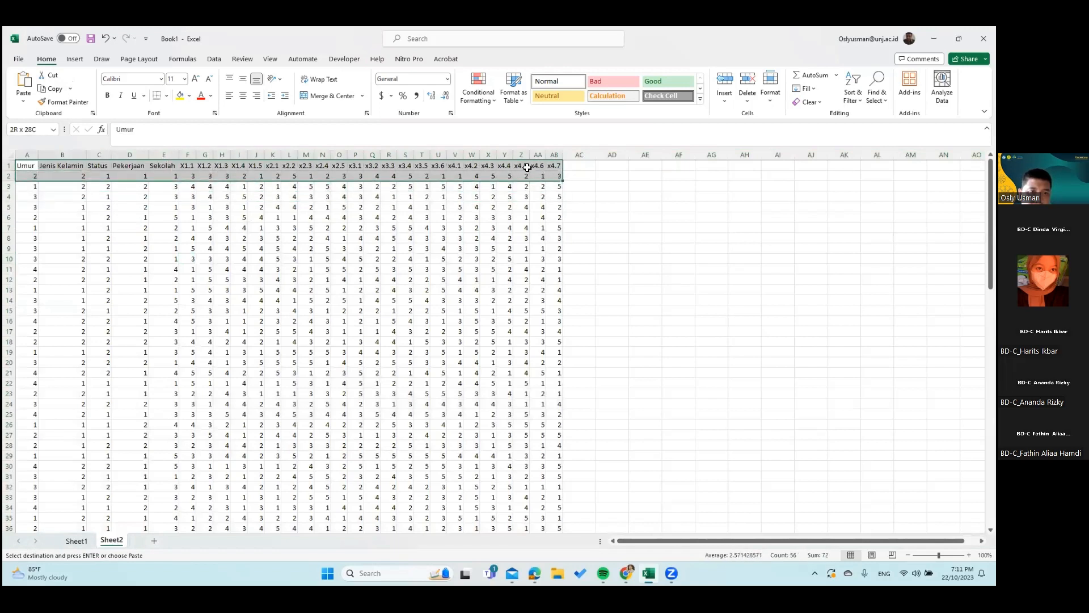
left_click_drag(85, 154, 75, 151)
double_click(74, 153)
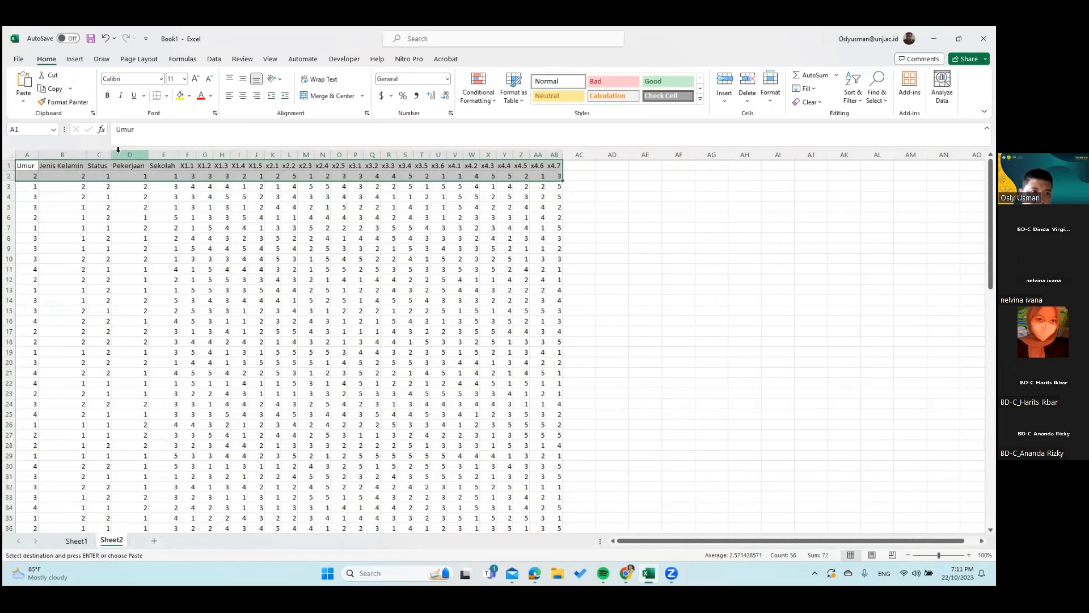
left_click(319, 218)
scroll(218, 266, "down", 3)
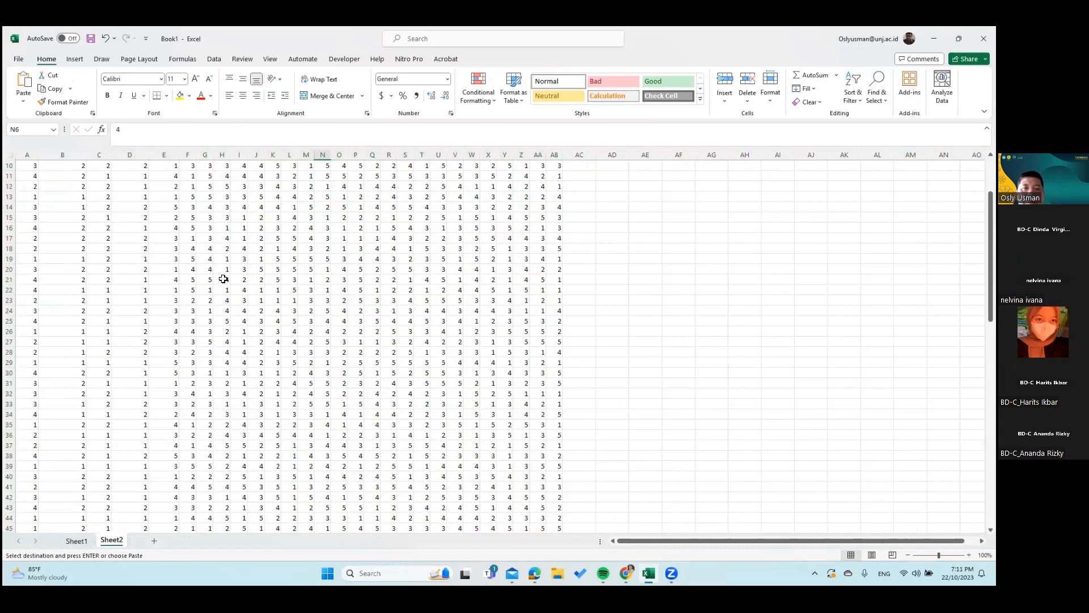
scroll(223, 279, "up", 3)
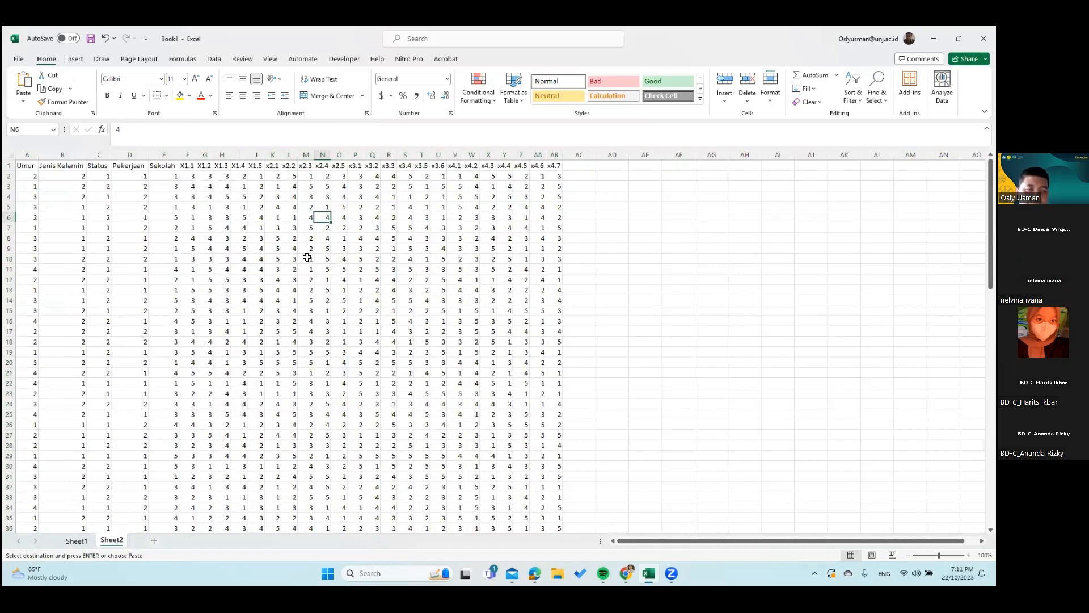
Step: Select the respondent profile data from Umur to Sekolah, A1:E101, in Sheet2
left_click_drag(21, 166, 181, 490)
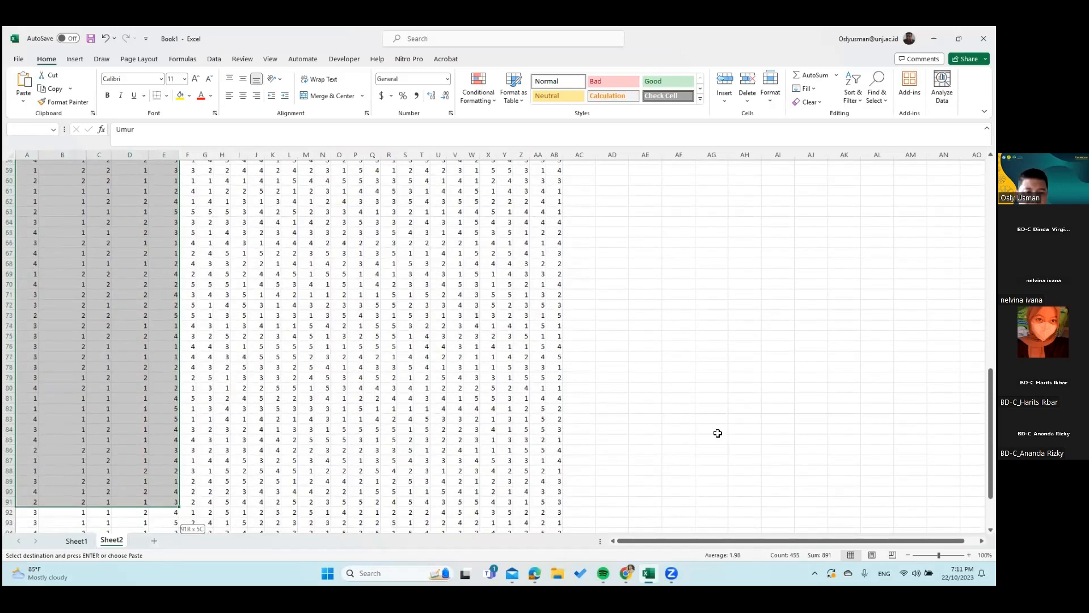
key("shift+Down")
key("shift+Down")
key("shift+Down")
key("shift+Down")
key("shift+Down")
key("shift+Down")
key("shift+Down")
key("shift+Down")
key("shift+Down")
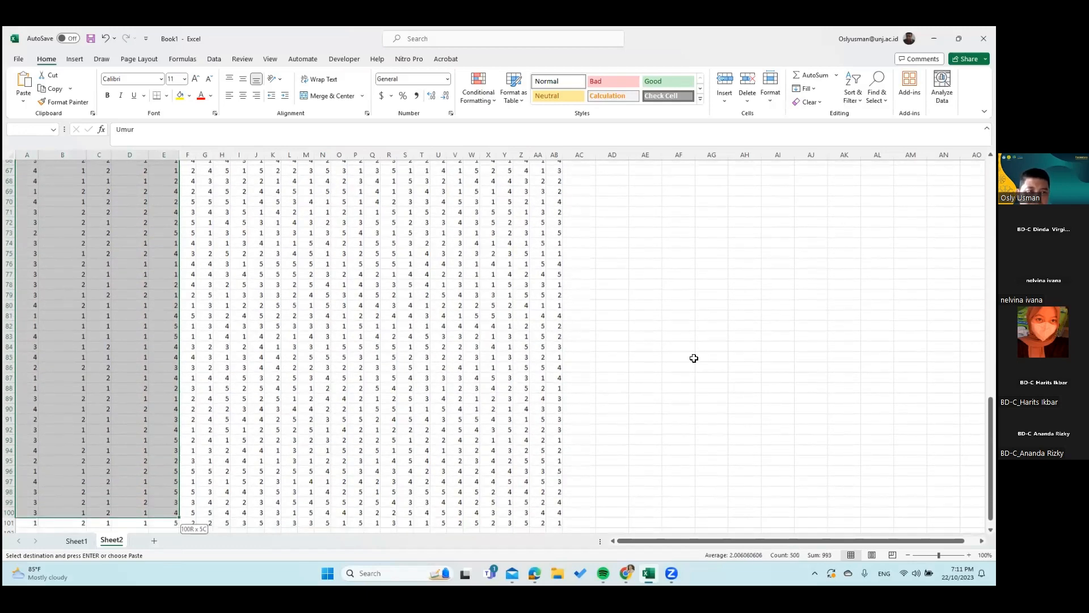
key("shift+Down")
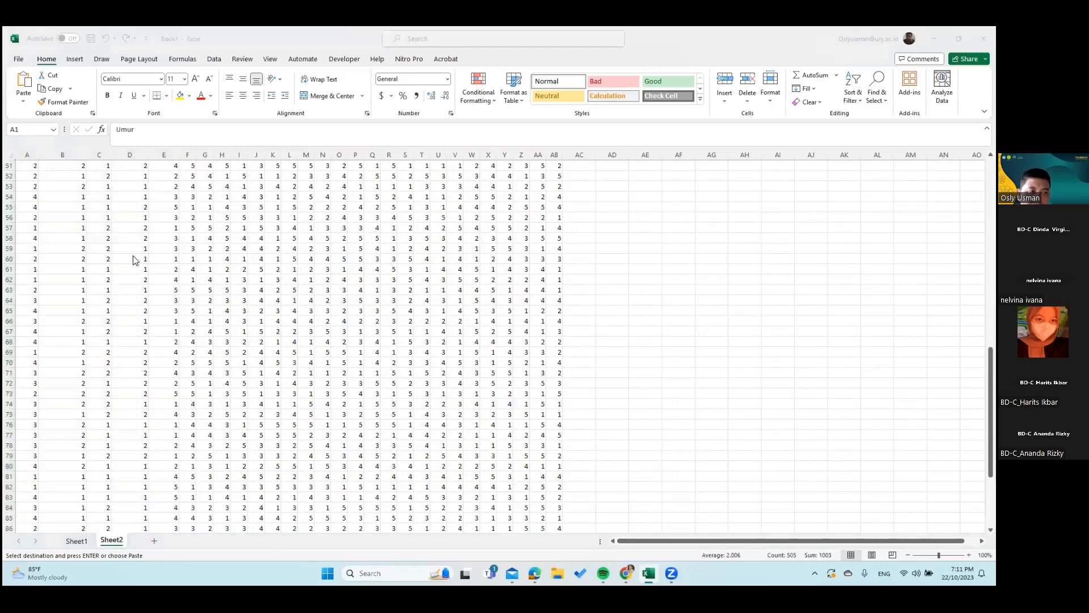
scroll(125, 256, "up", 18)
scroll(108, 249, "up", 5)
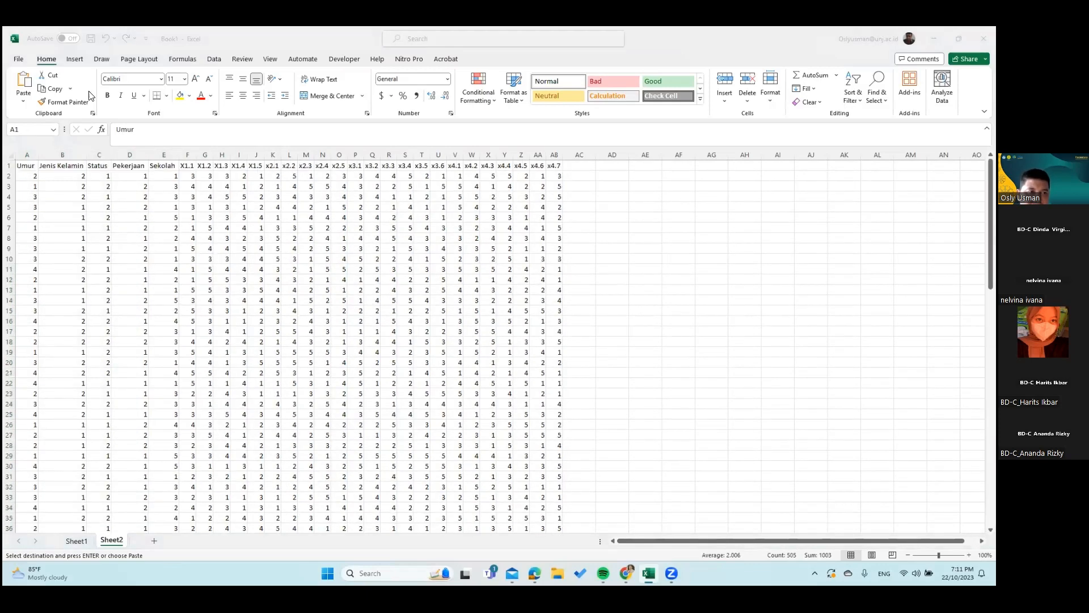
Step: Start a Descriptive Statistics analysis with A1:E101 of Sheet2 as the input range
left_click(214, 62)
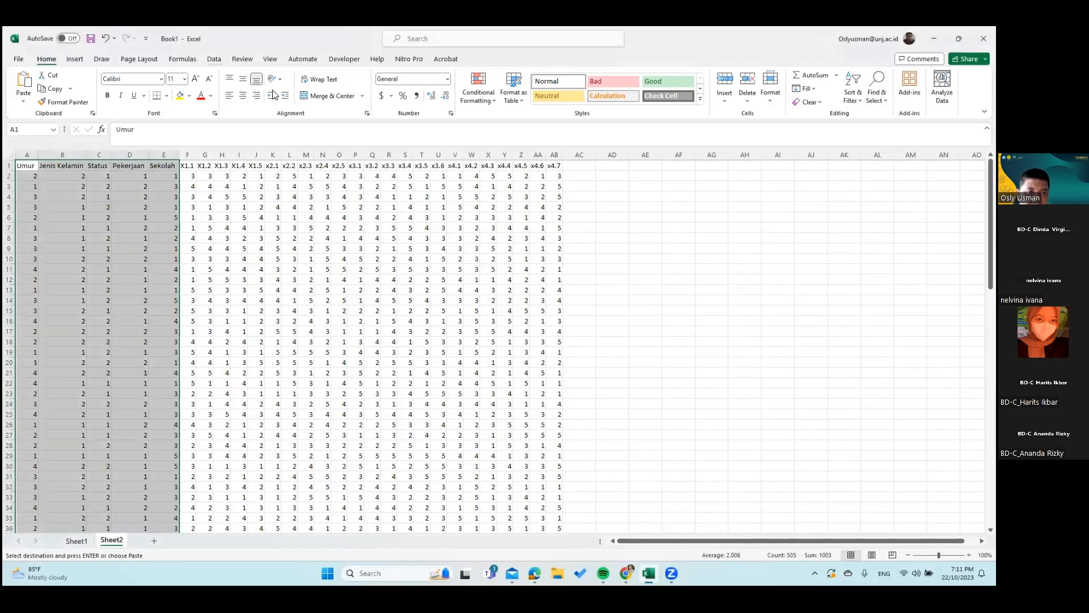
left_click(214, 59)
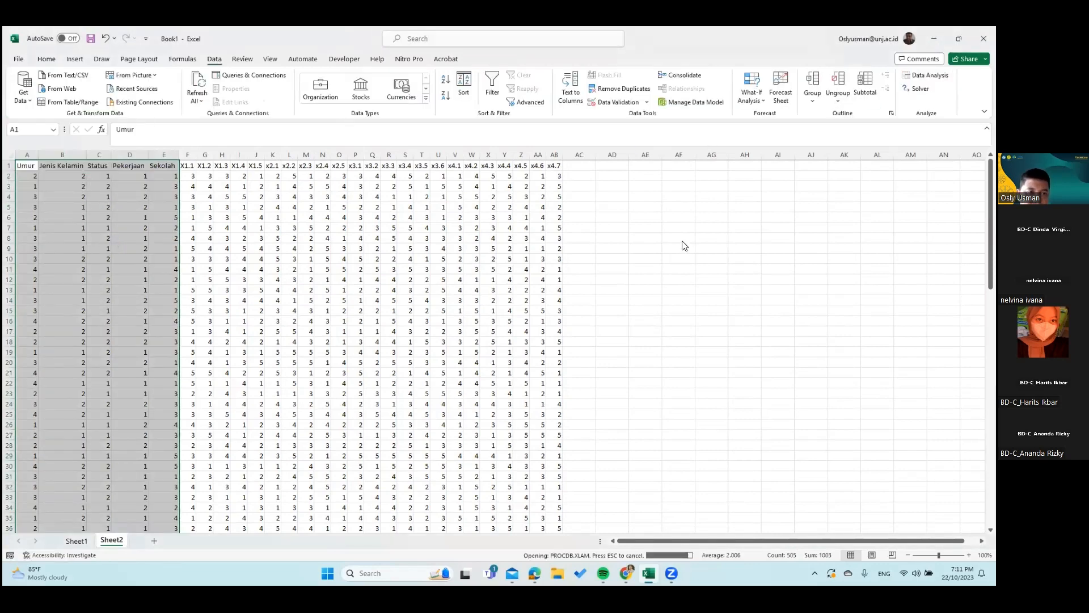
scroll(742, 254, "down", 1)
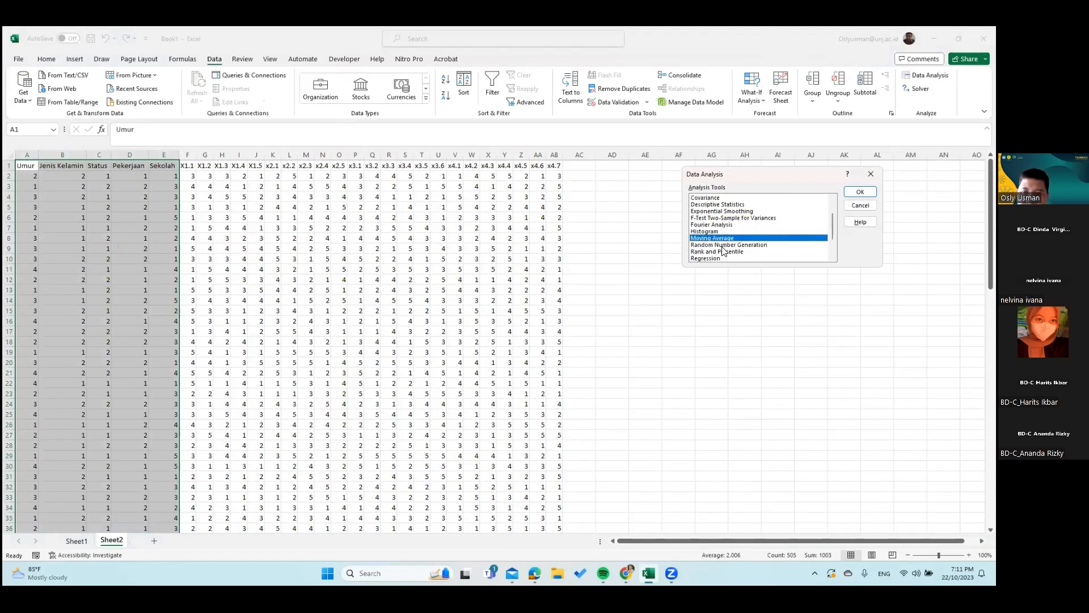
double_click(720, 204)
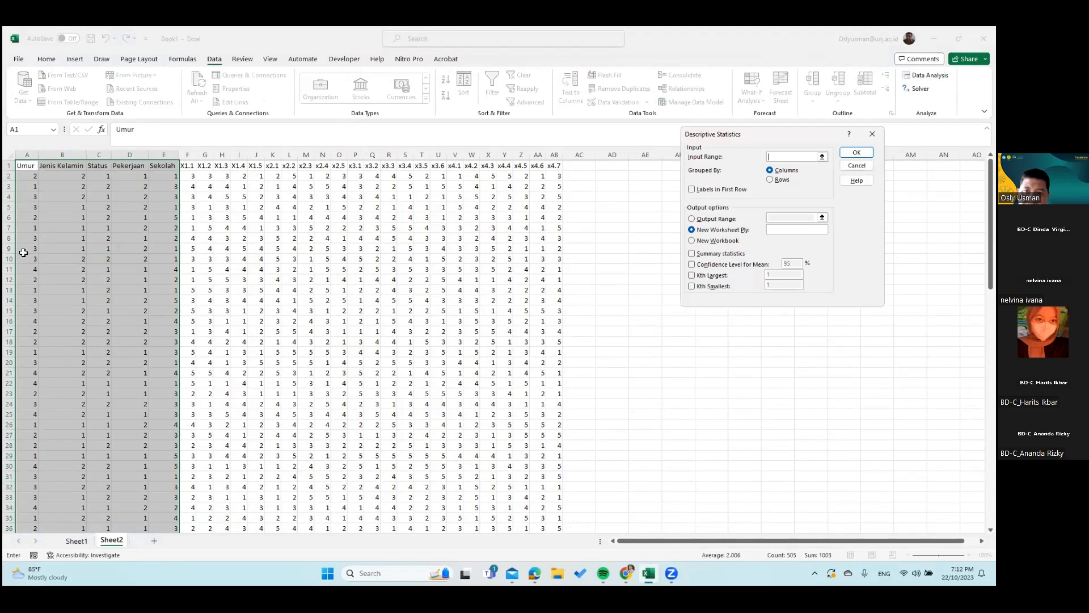
left_click(129, 196)
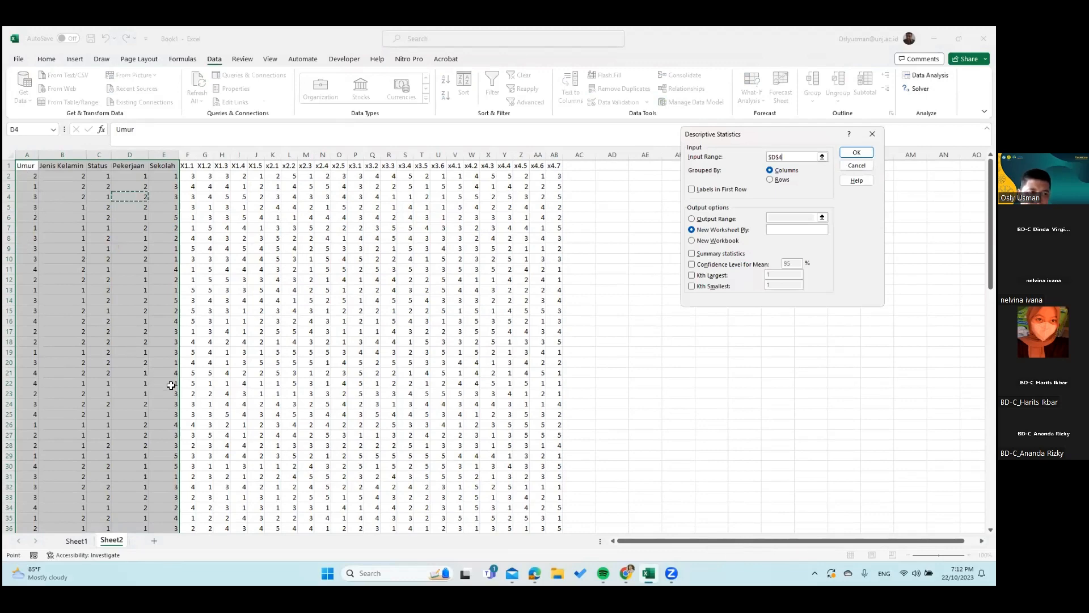
mouse_move(169, 531)
left_mouse_down()
mouse_move(170, 564)
mouse_move(162, 532)
mouse_move(151, 531)
mouse_move(156, 565)
mouse_move(160, 506)
mouse_move(163, 515)
left_mouse_up()
left_click_drag(364, 422, 165, 518)
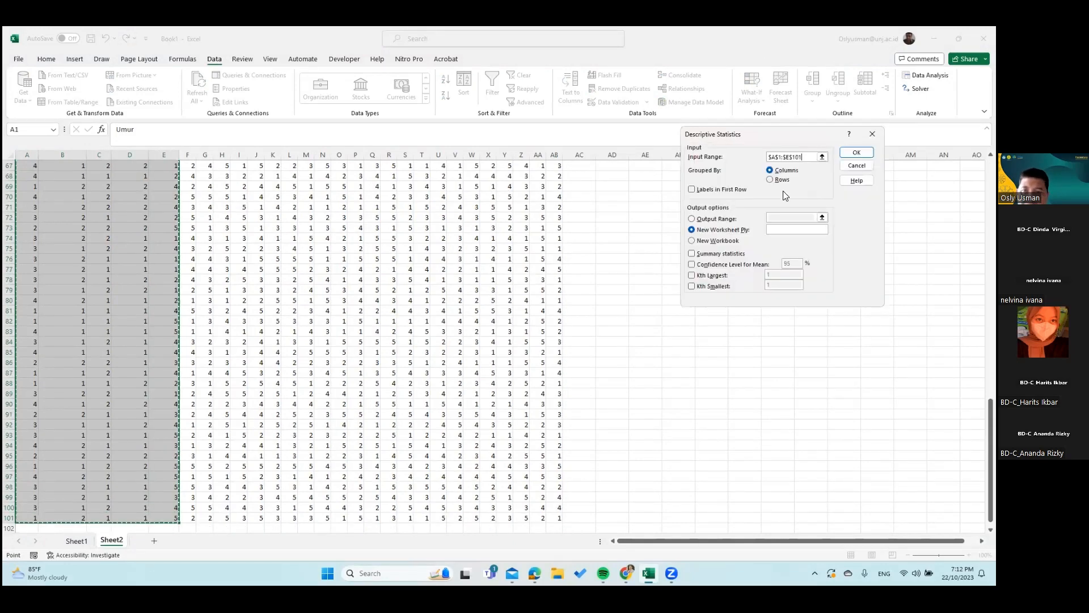
Step: Run the analysis to a new workbook with first-row labels, summary statistics, 95% confidence level for mean, and Kth largest and smallest of 1
left_click(693, 242)
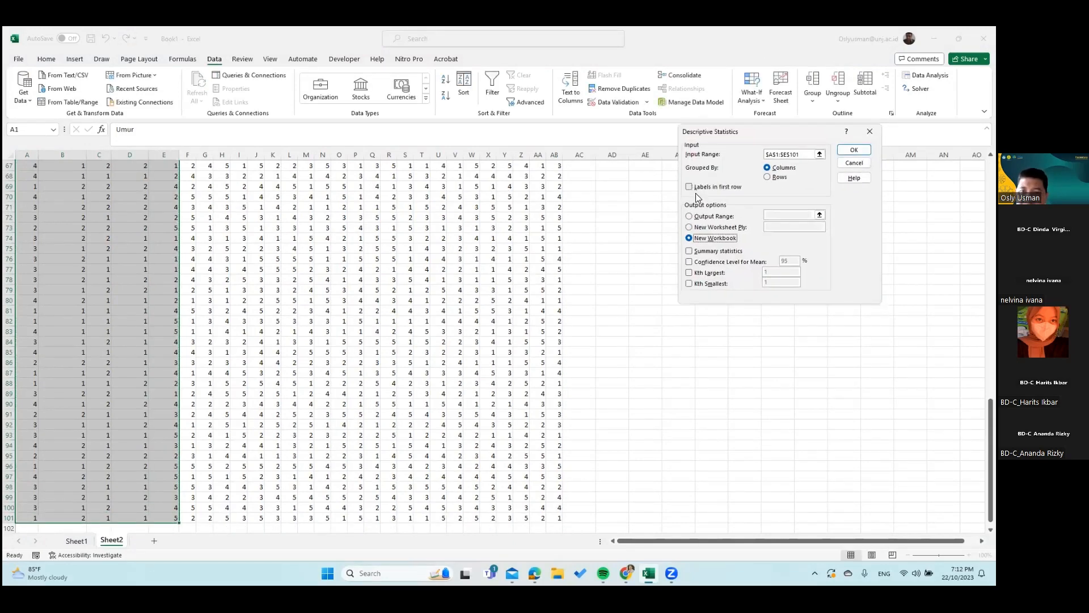
key("alt+l")
left_click(690, 251)
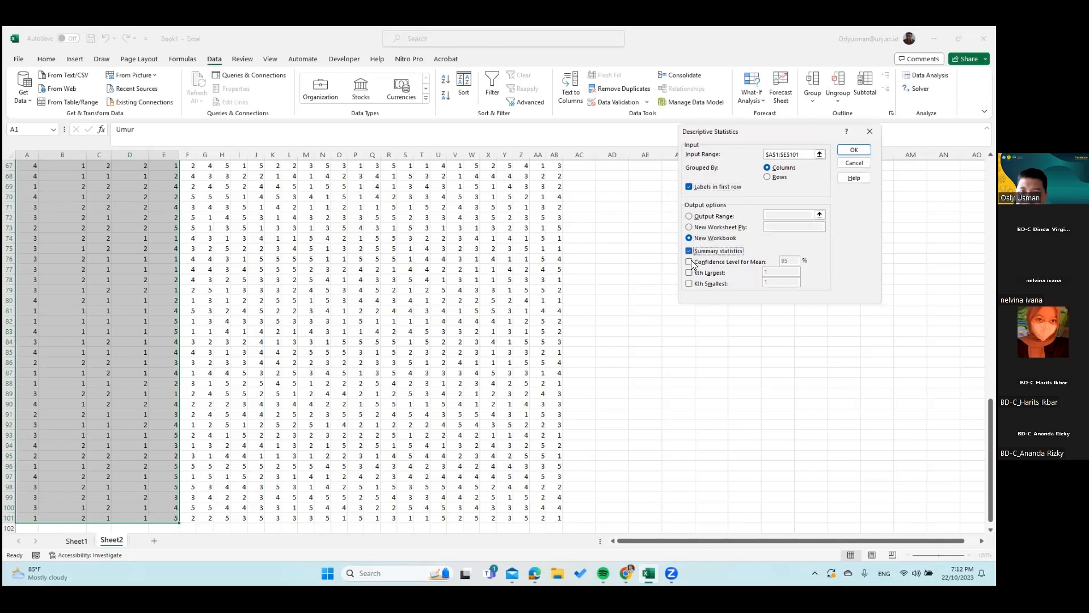
left_click(689, 262)
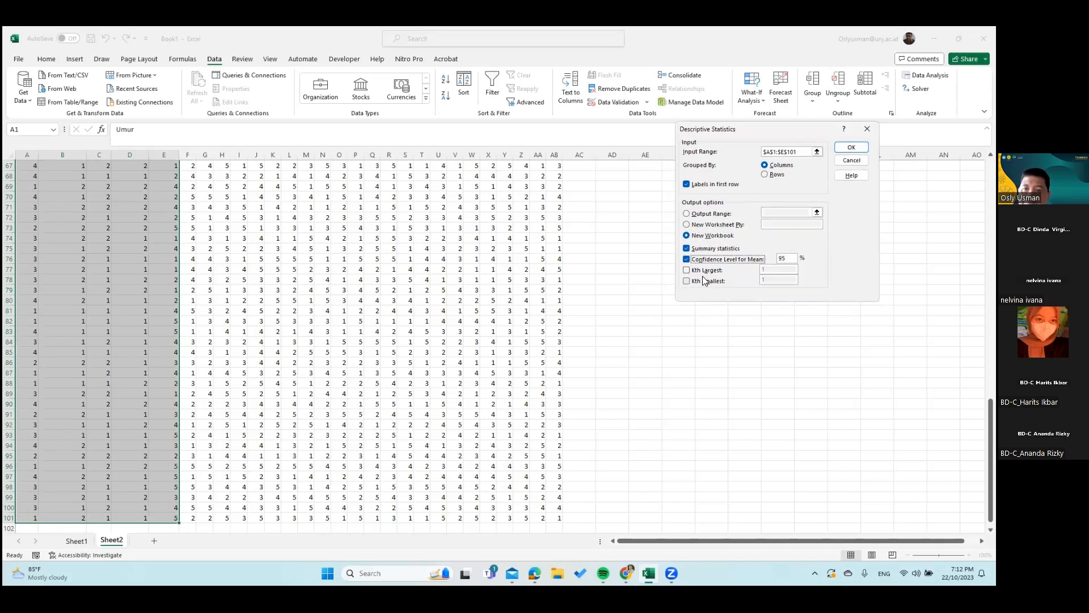
left_click(685, 271)
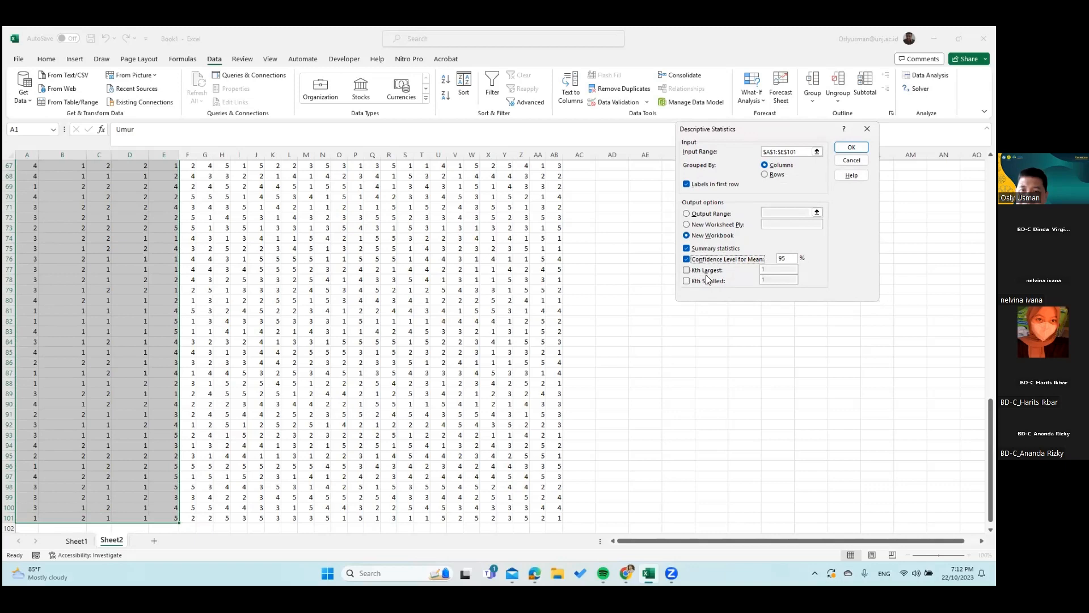
left_click(709, 279)
left_click(855, 143)
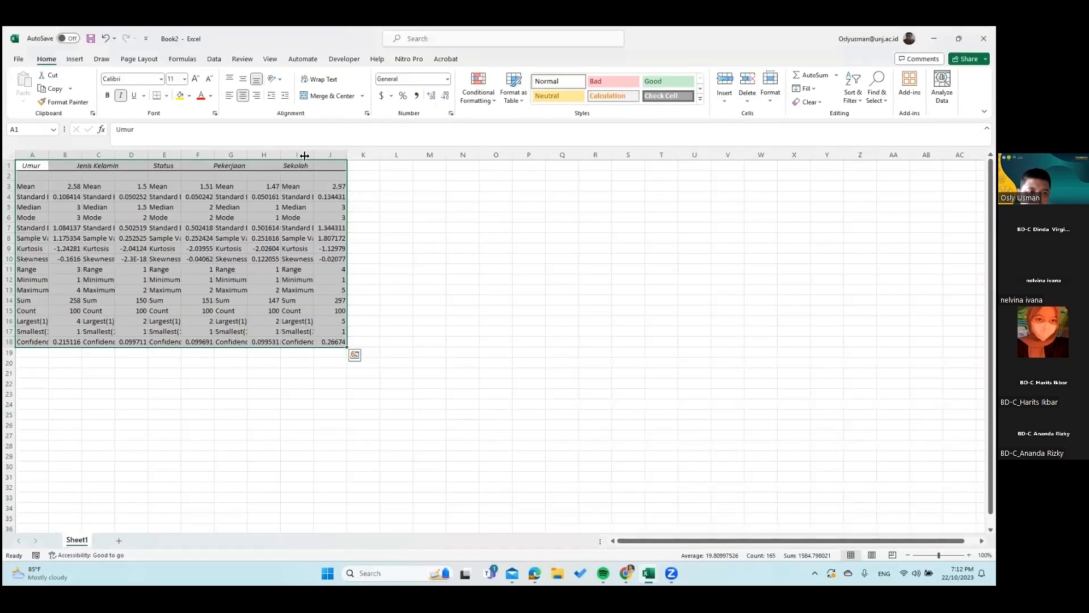
Step: Widen columns A to D of the statistics output and copy the whole table A1:J18
left_click_drag(49, 155, 270, 155)
left_click_drag(303, 154, 319, 155)
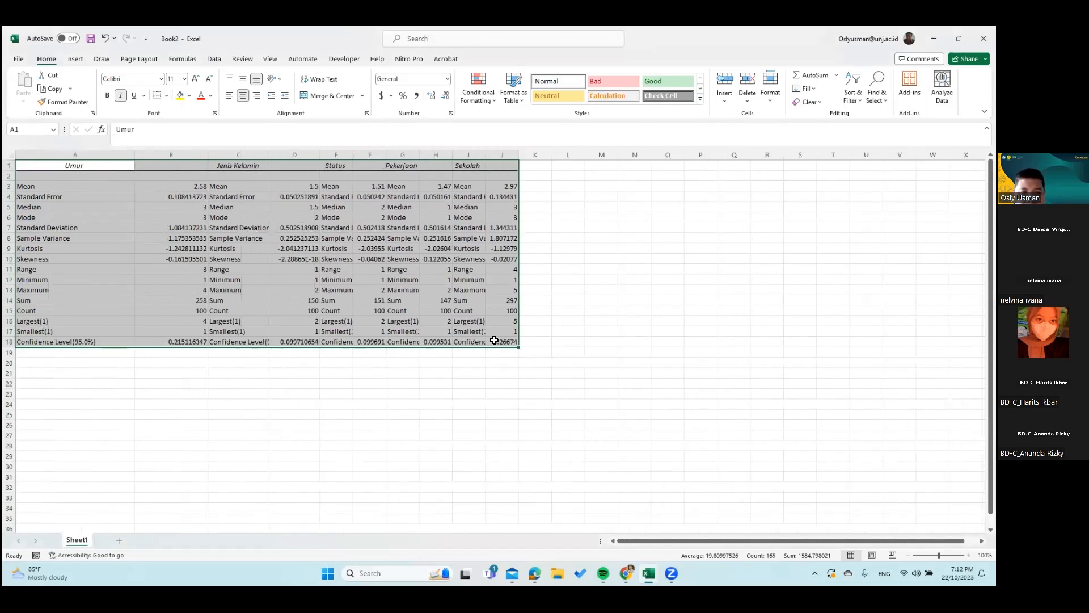
left_click_drag(170, 445, 170, 437)
left_click_drag(74, 165, 502, 341)
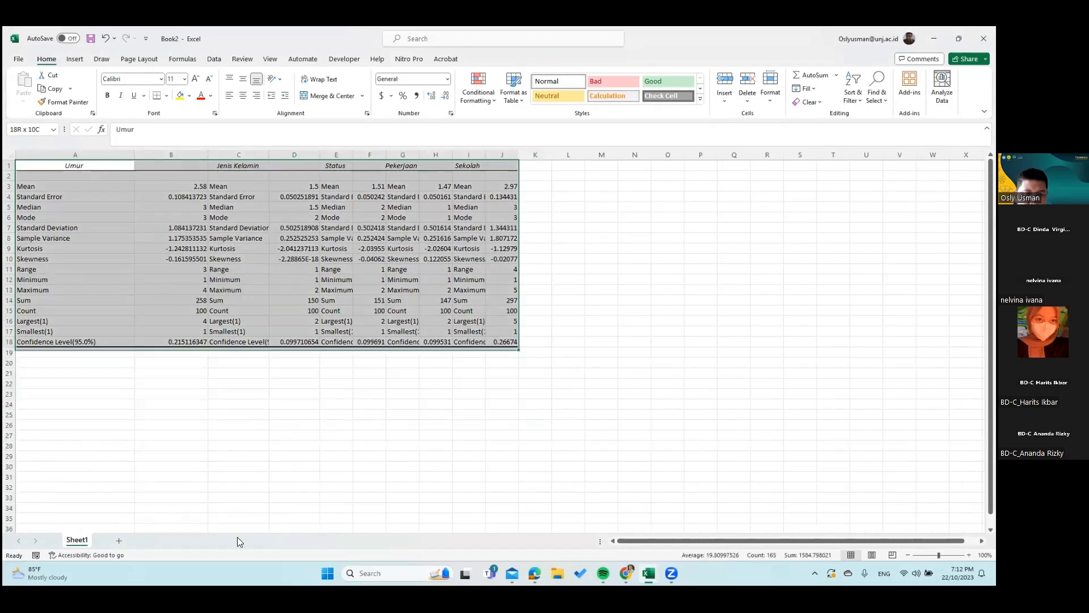
key("ctrl+c")
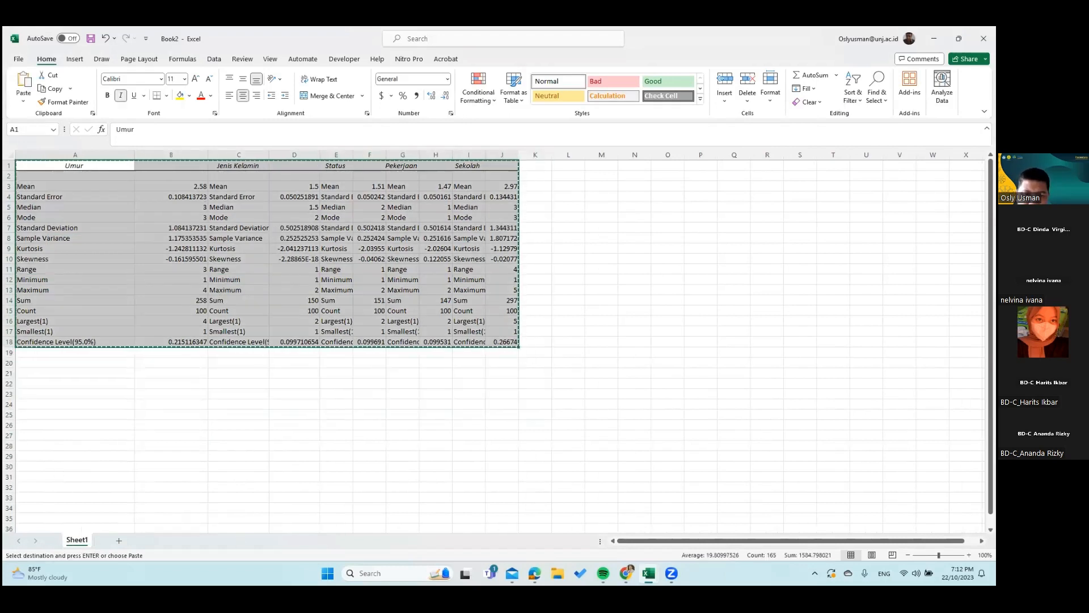
Step: Switch to Word and create a new blank document
left_click(372, 573)
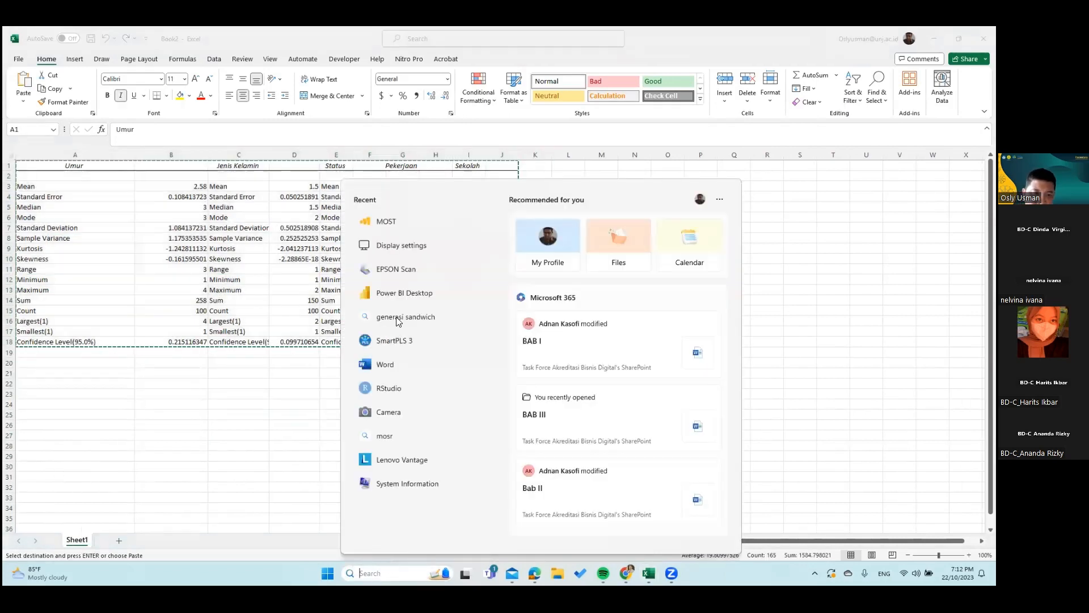
left_click(383, 365)
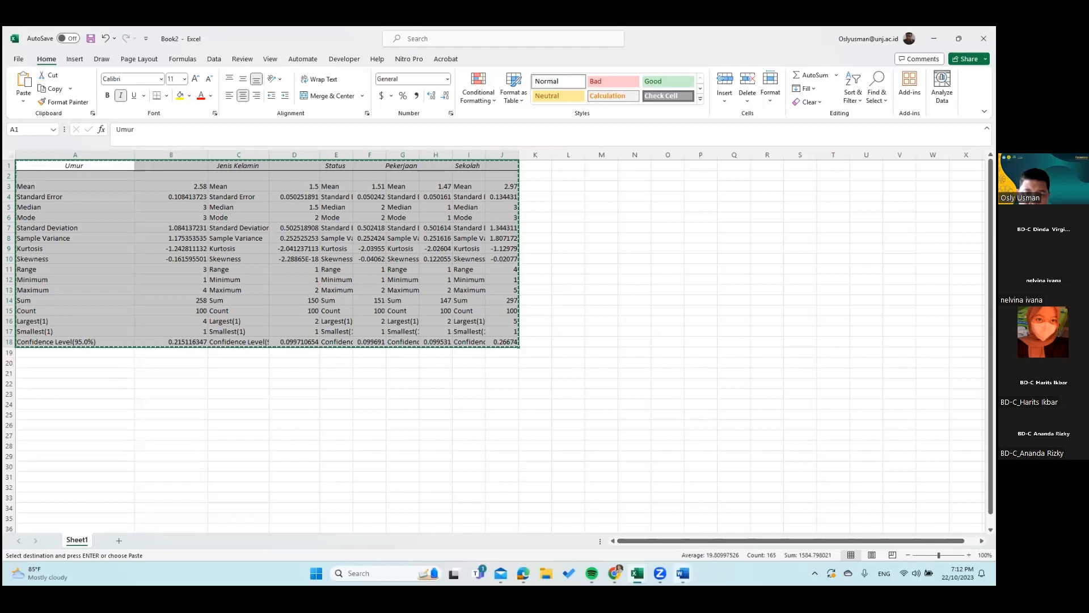
mouse_move(681, 572)
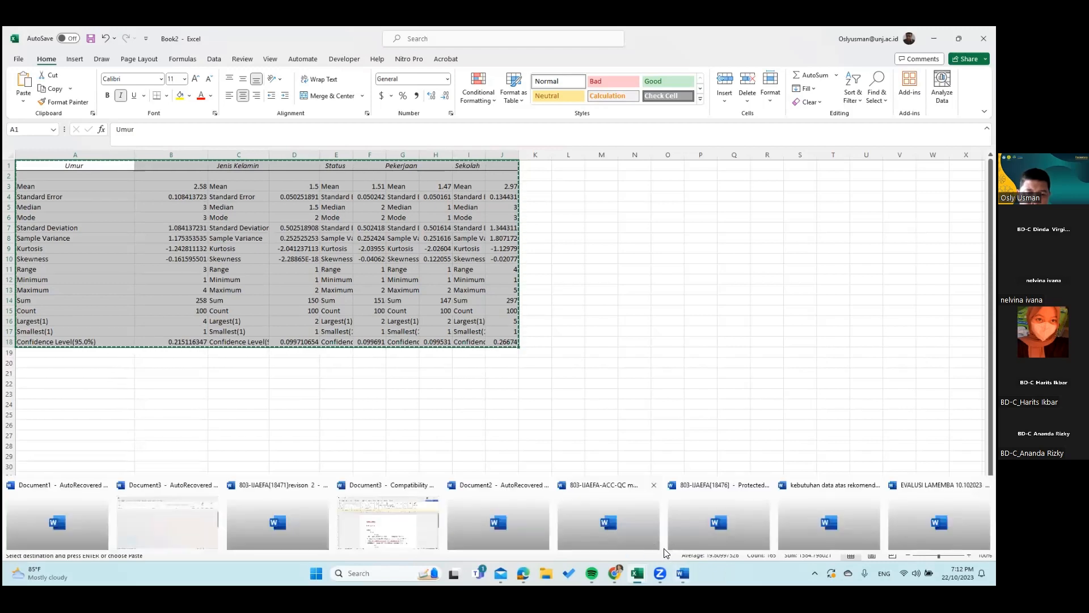
left_click(417, 521)
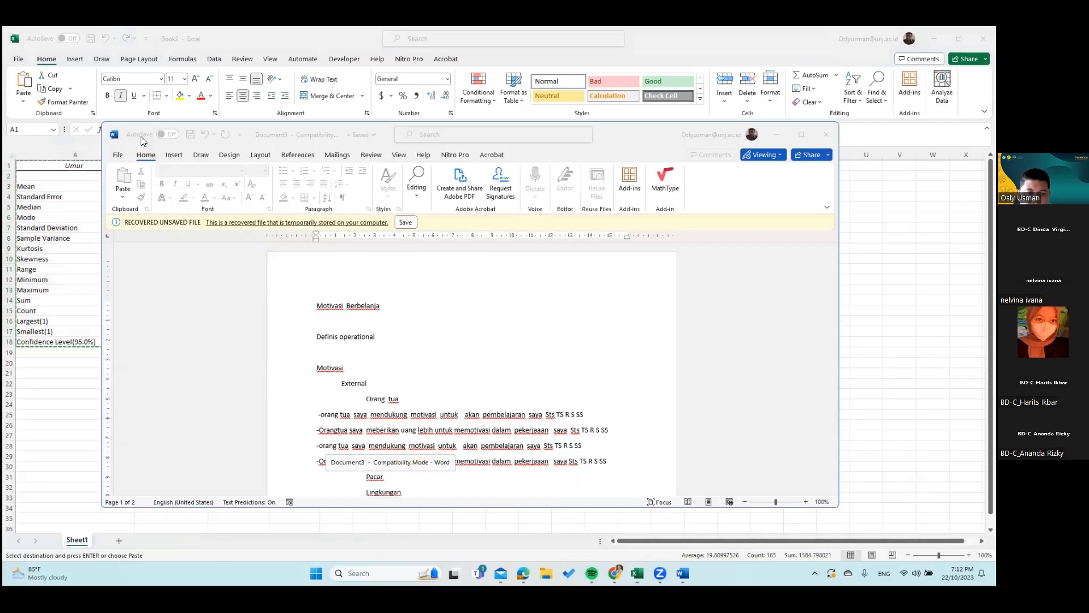
left_click(118, 156)
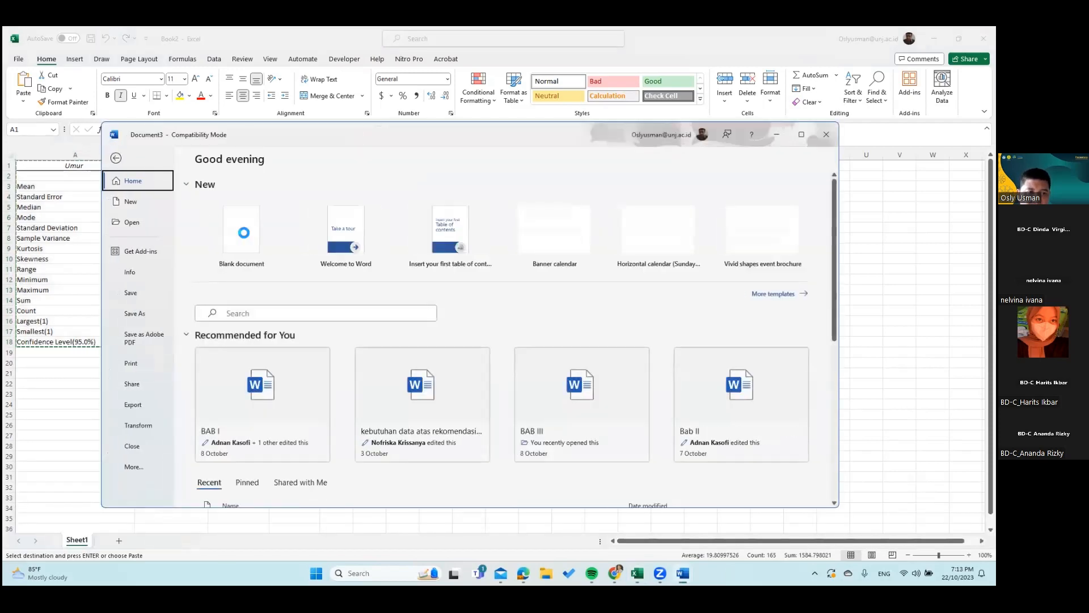
left_click(244, 238)
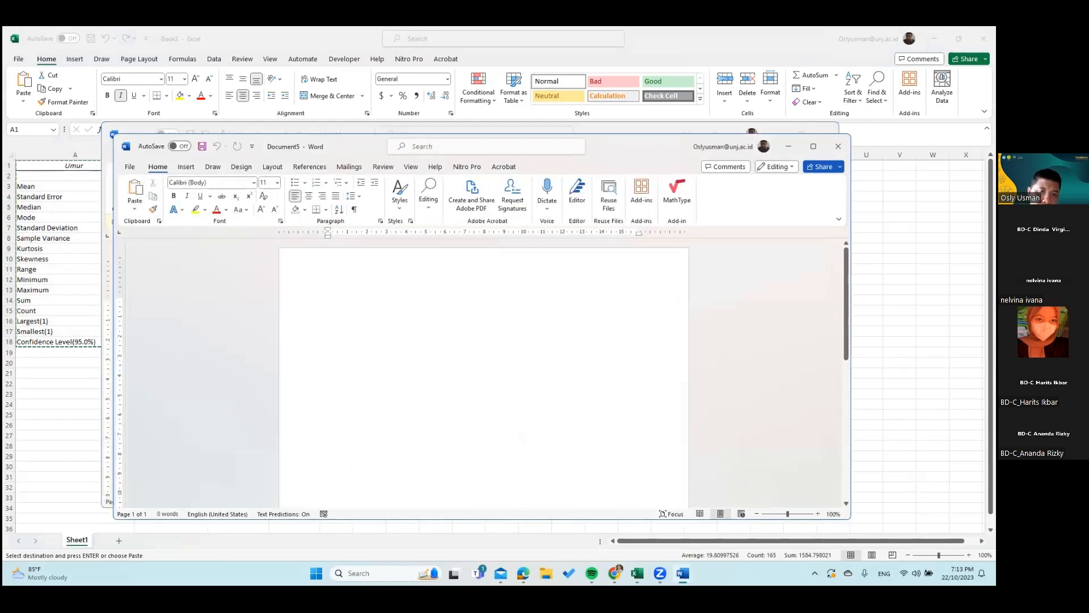
Step: Write the headings "BAB IV" and "BAB 4.1 Descriptive statistc" on separate lines of the blank document
type("BAB IV")
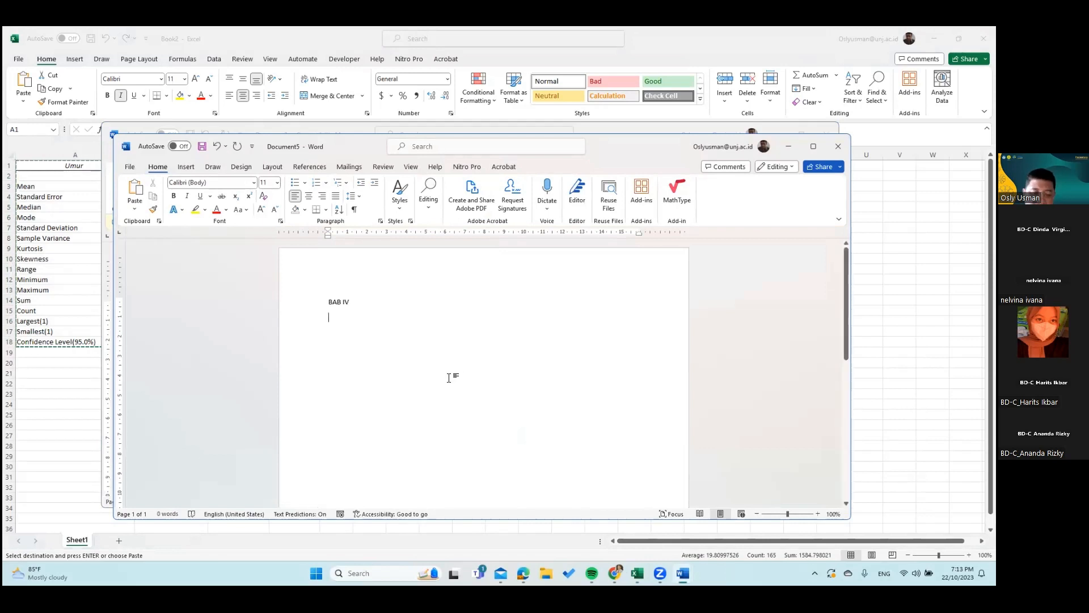
type("BAB 4.1 Descriptive  sta")
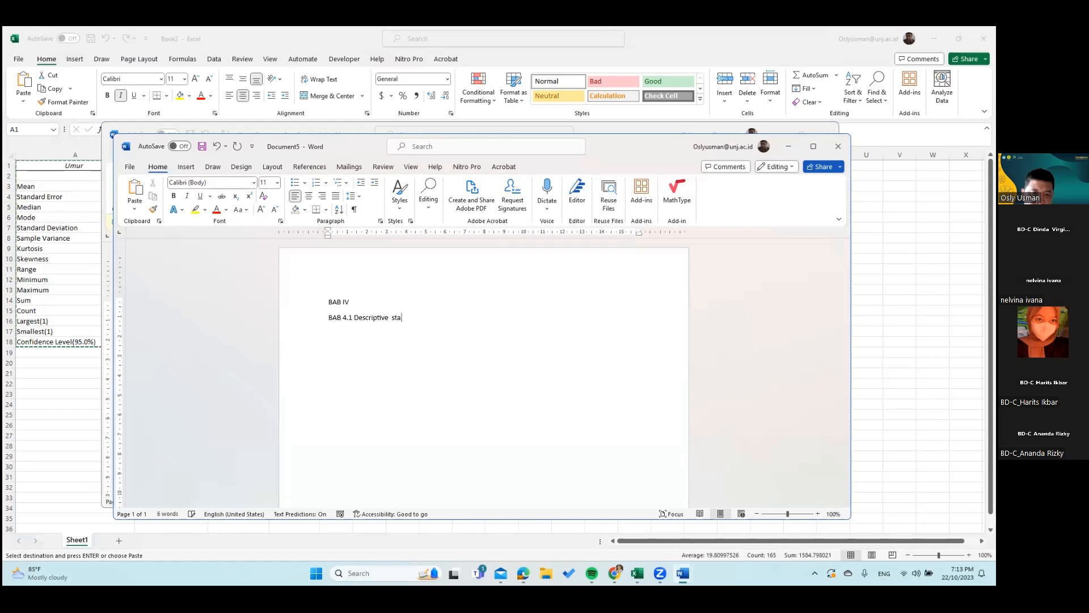
type("istc")
key("Return")
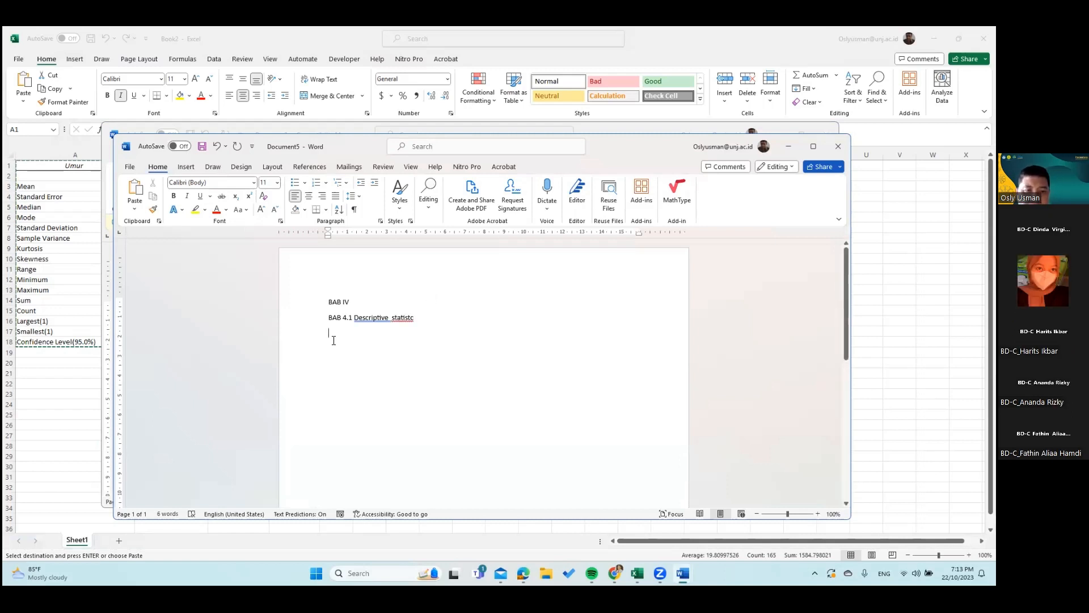
Step: Paste the copied statistics table below the headings and autofit it to its contents
key("ctrl+v")
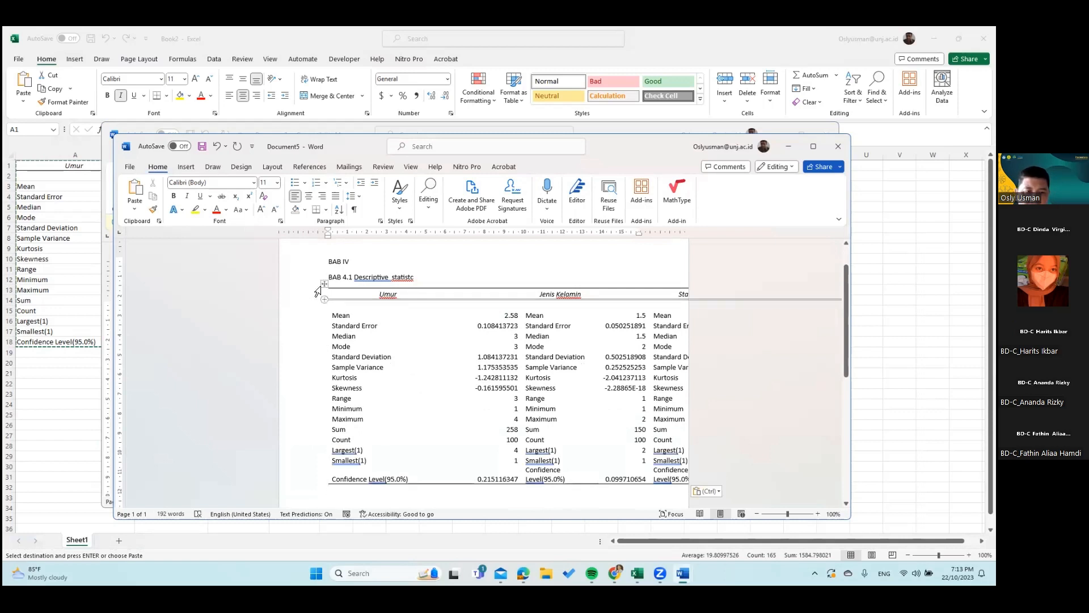
left_click(323, 285)
right_click(324, 286)
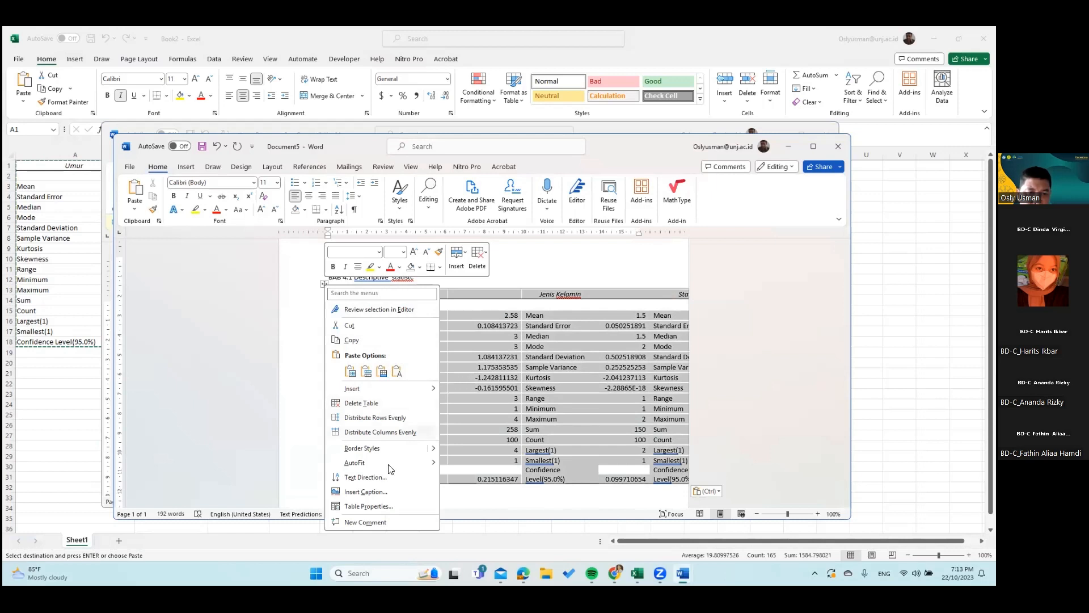
mouse_move(390, 469)
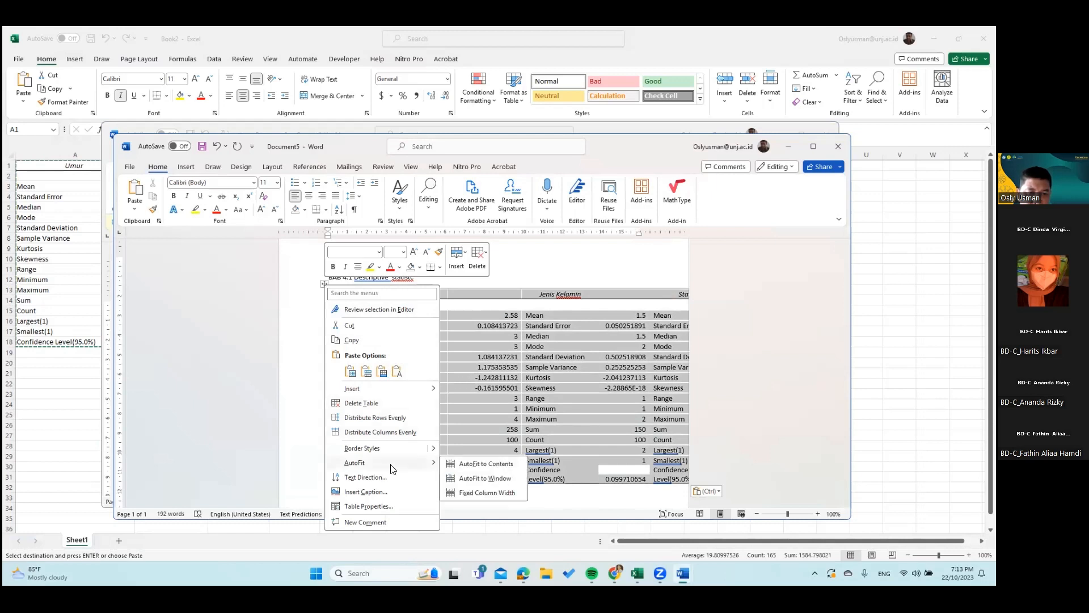
left_click(485, 464)
left_click(533, 332)
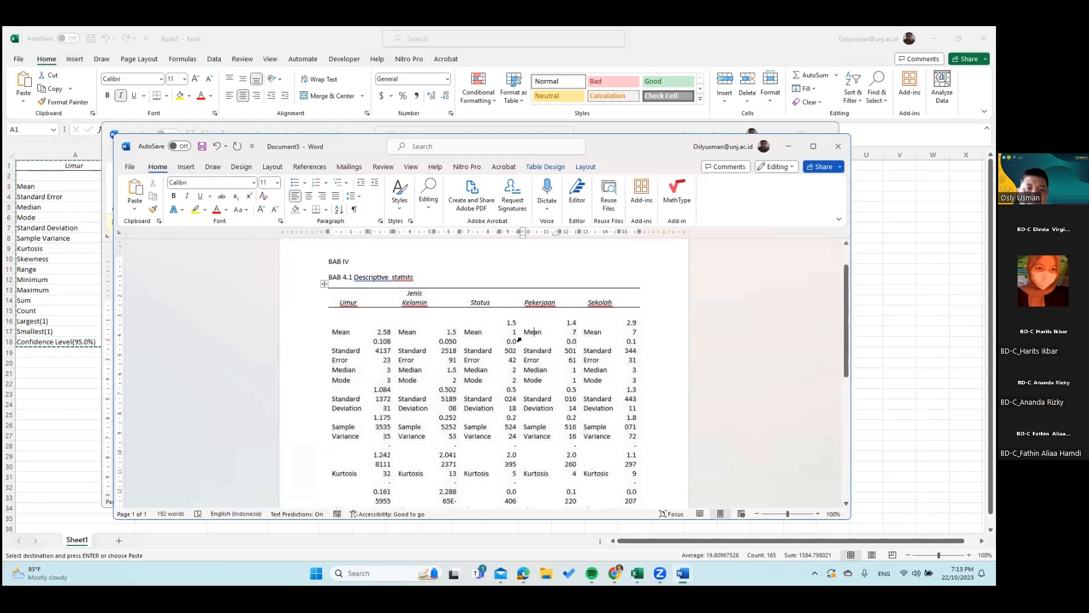
Step: Insert two blank lines between the "BAB 4.1" heading and the statistics table
scroll(519, 339, "up", 2)
left_click(422, 318)
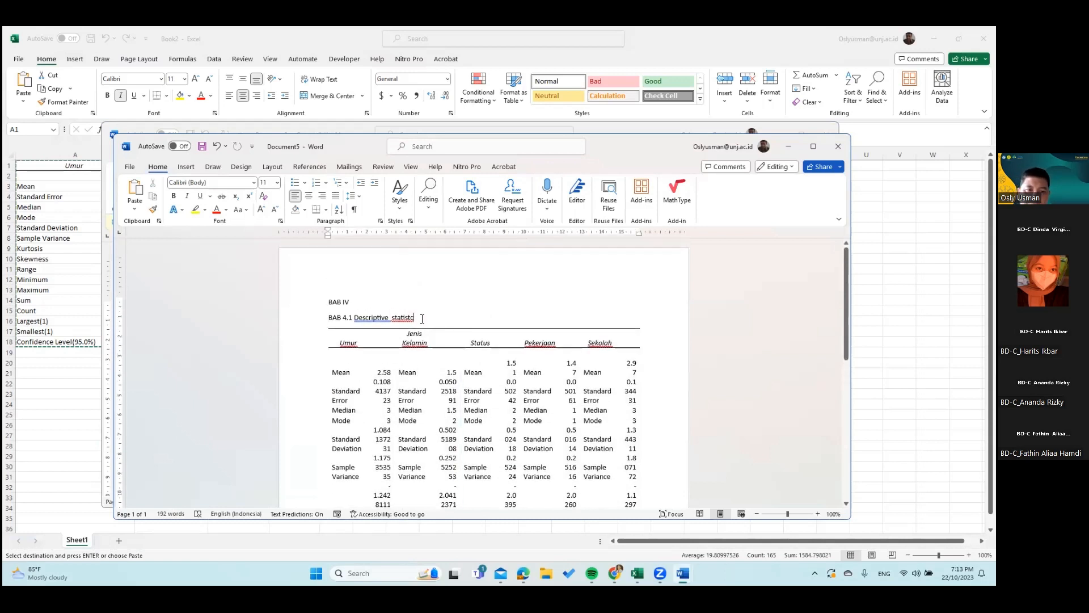
key("Return")
key("Return")
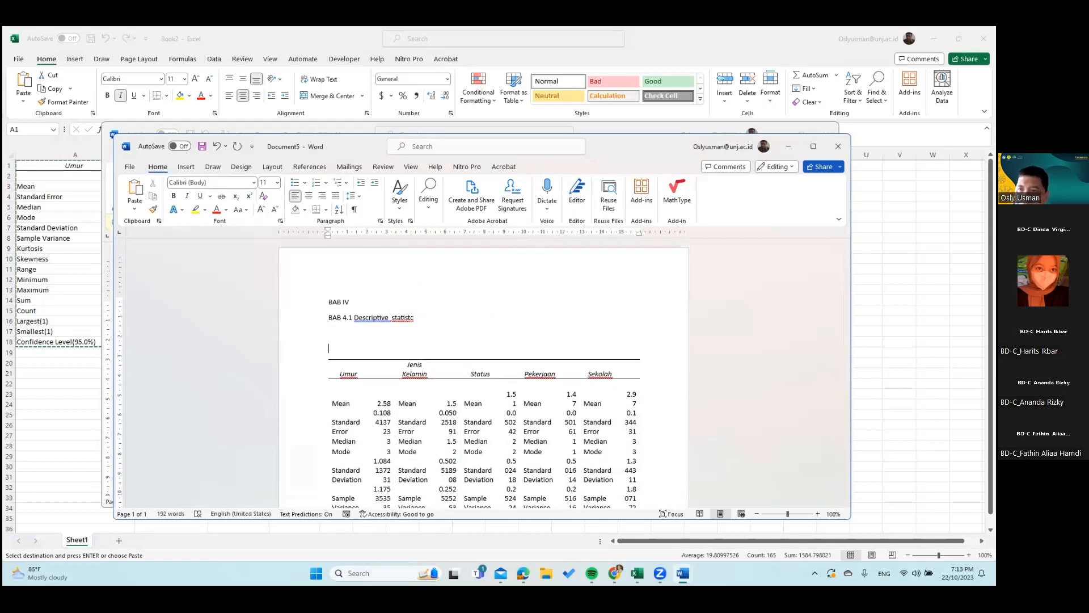
scroll(418, 314, "down", 10)
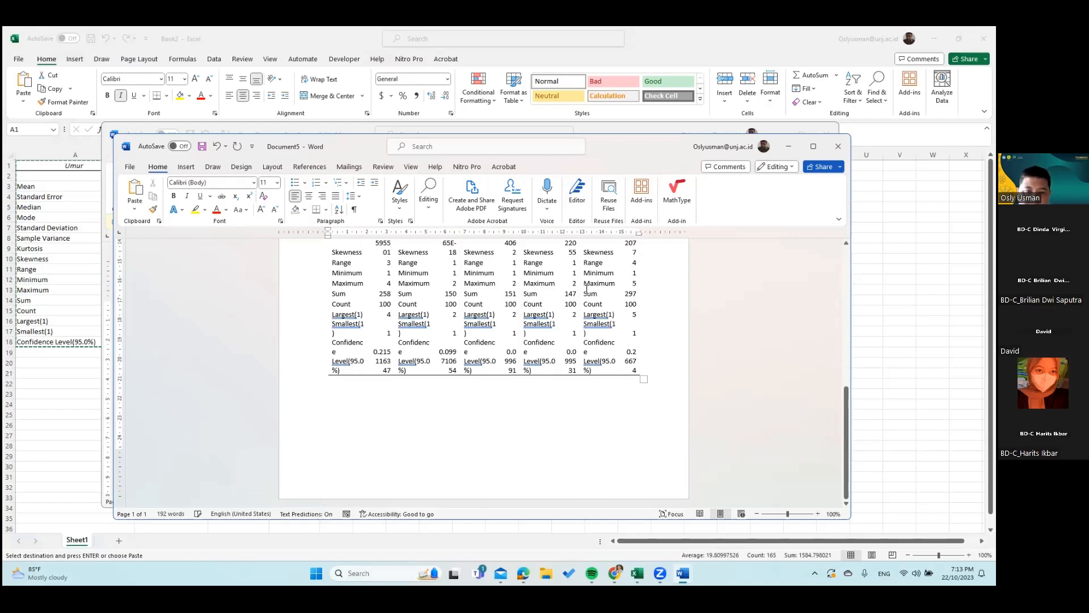
scroll(586, 290, "up", 10)
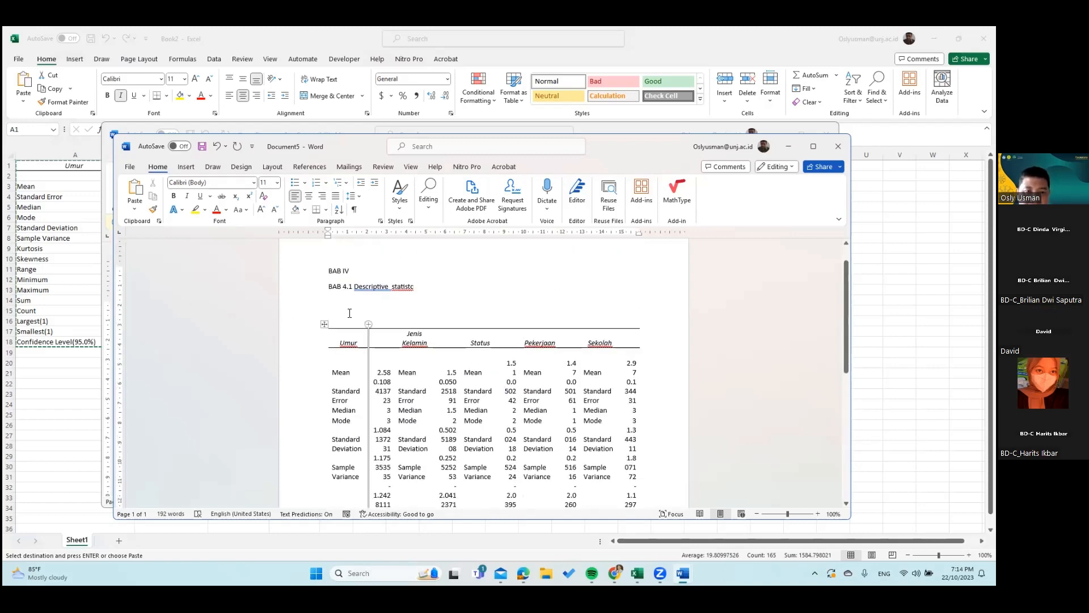
Step: Write "Dikata katain" on the blank line directly below the "BAB 4.1" heading
left_click(352, 307)
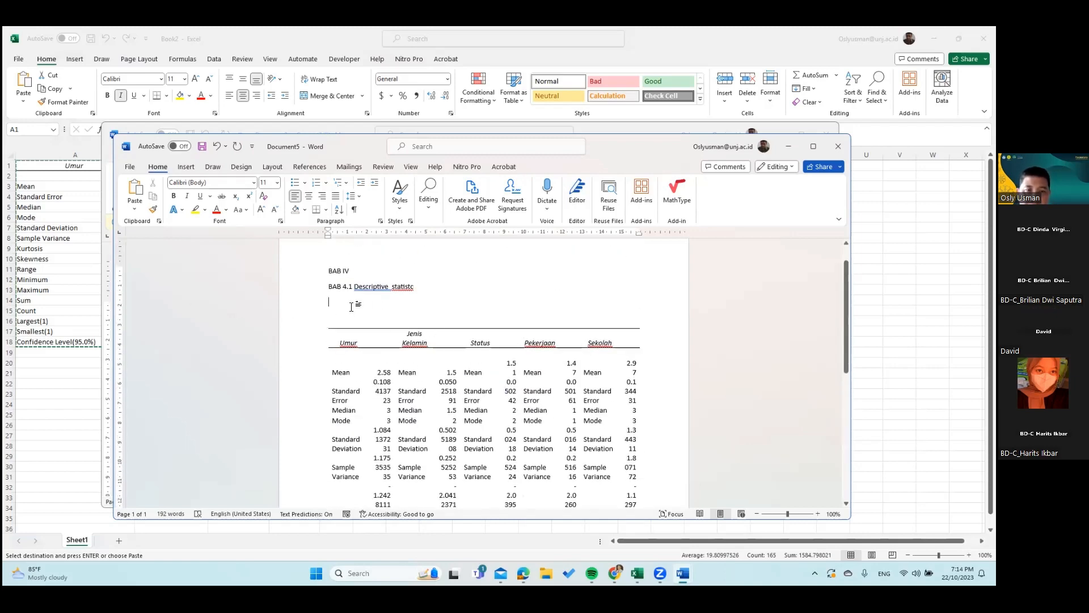
scroll(363, 311, "down", 3)
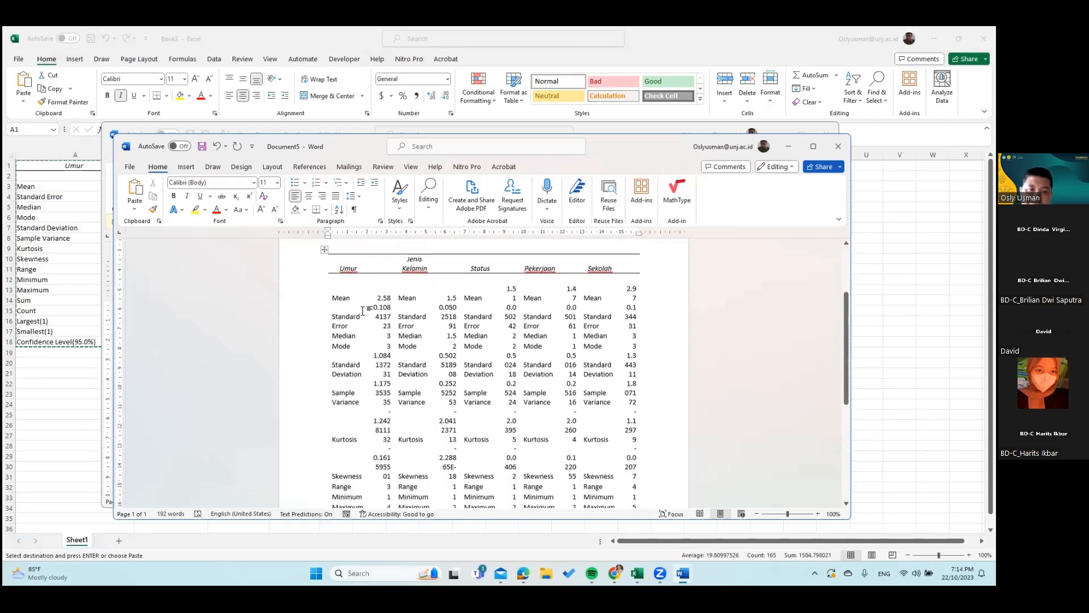
scroll(363, 310, "up", 3)
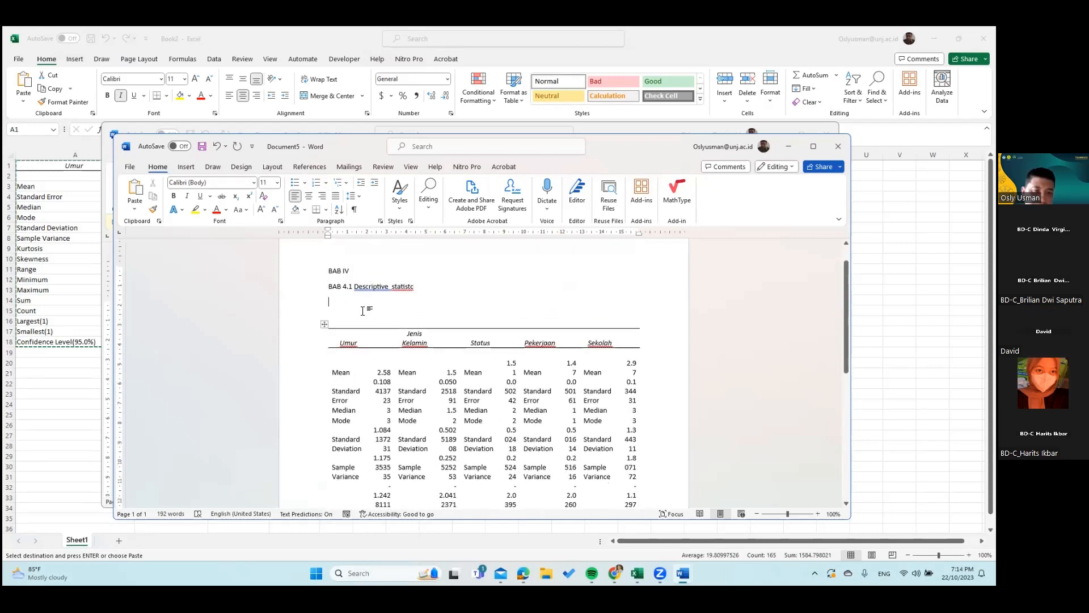
type("Dikata")
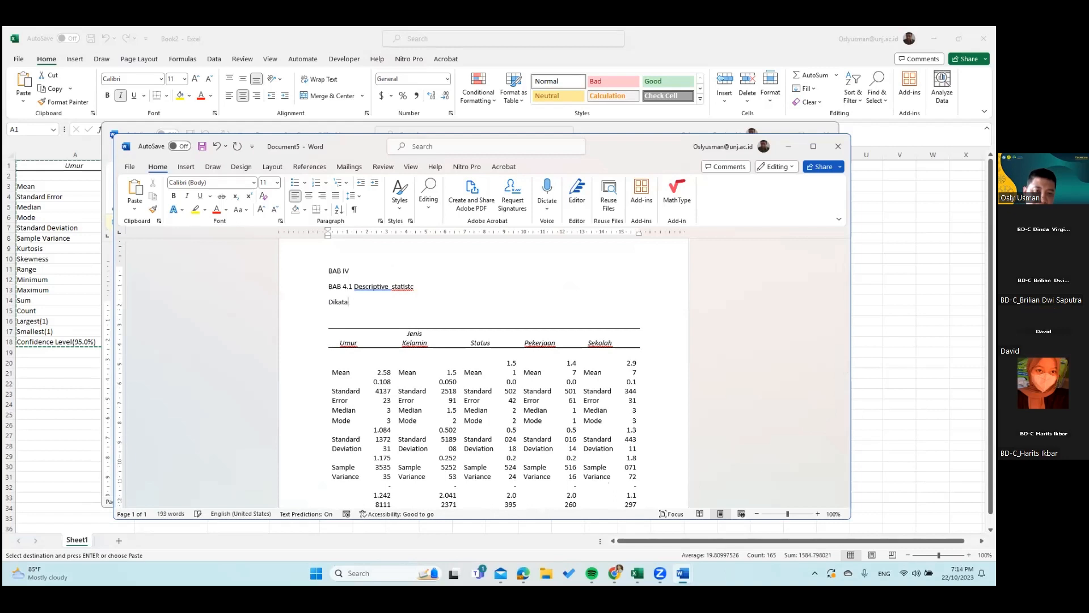
type(" katain")
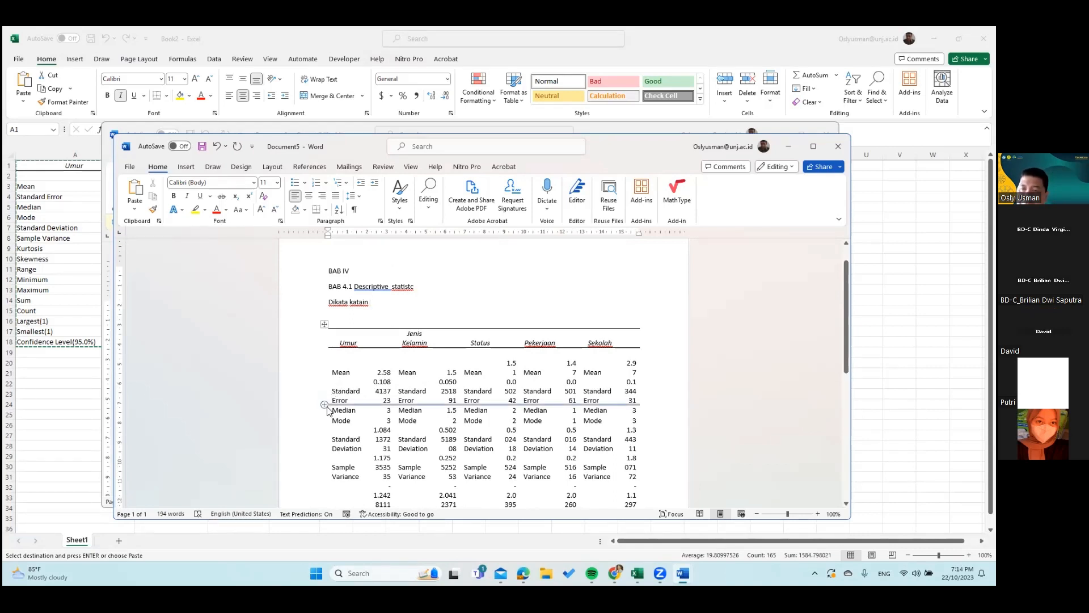
Step: Go through the statistics table and highlight its Minimum and Maximum rows for all five variables
mouse_move(314, 404)
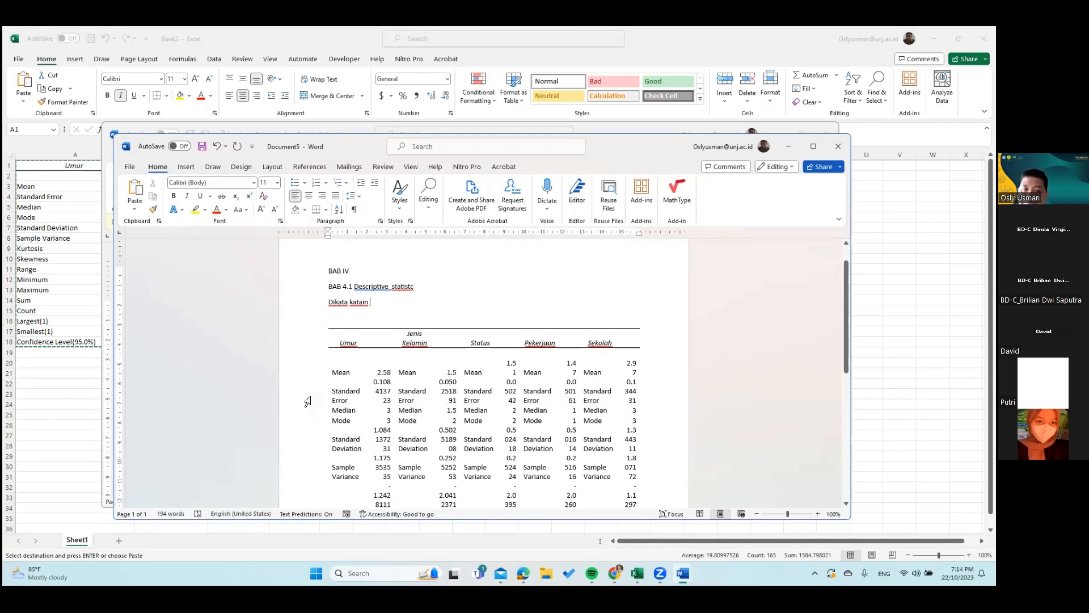
scroll(309, 400, "down", 4)
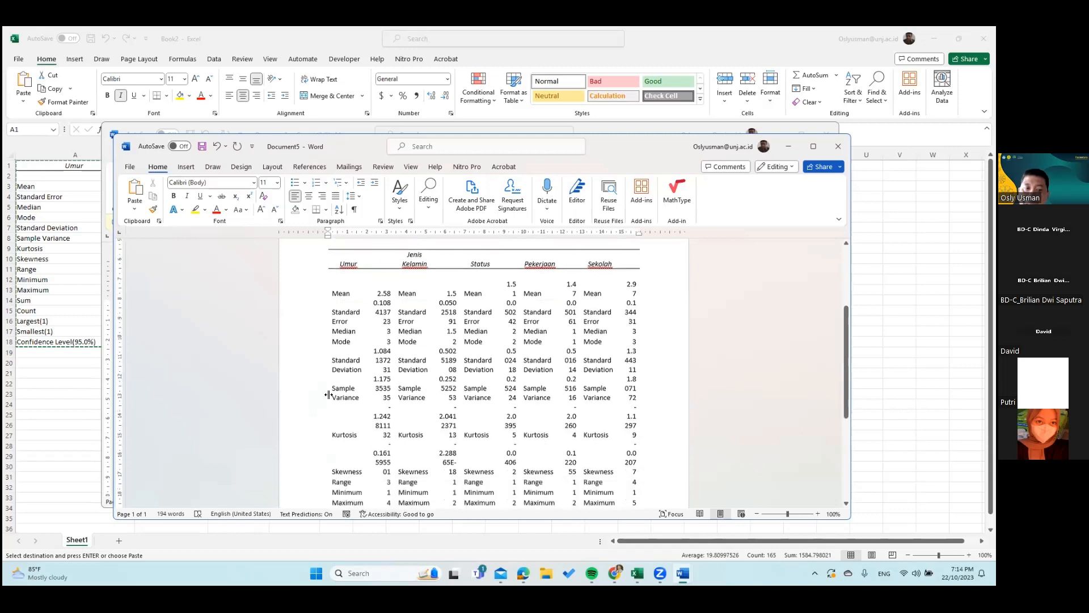
scroll(371, 379, "down", 3)
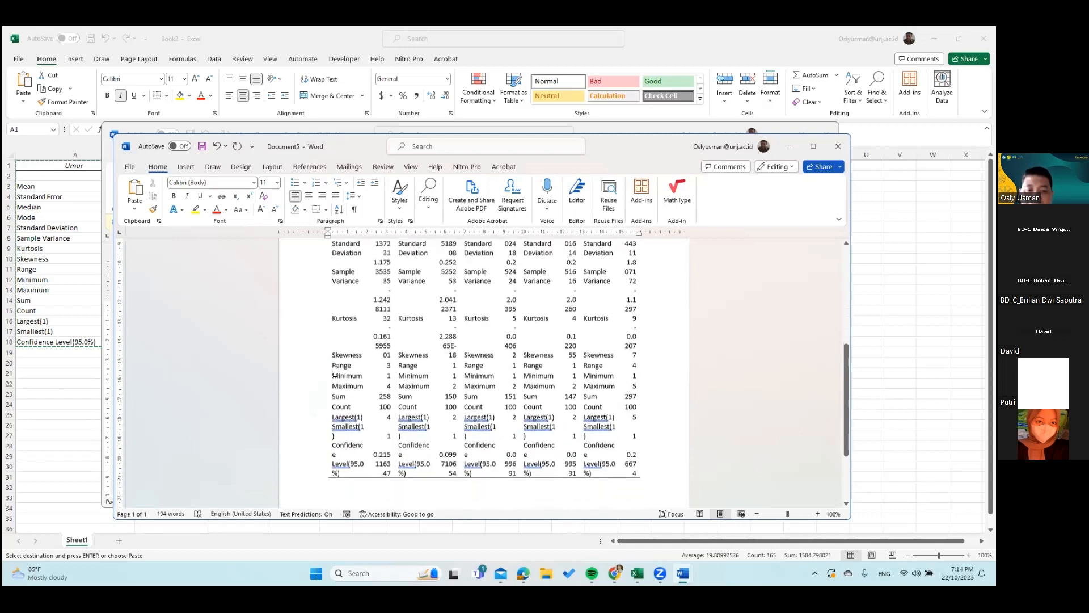
left_click_drag(561, 382, 641, 374)
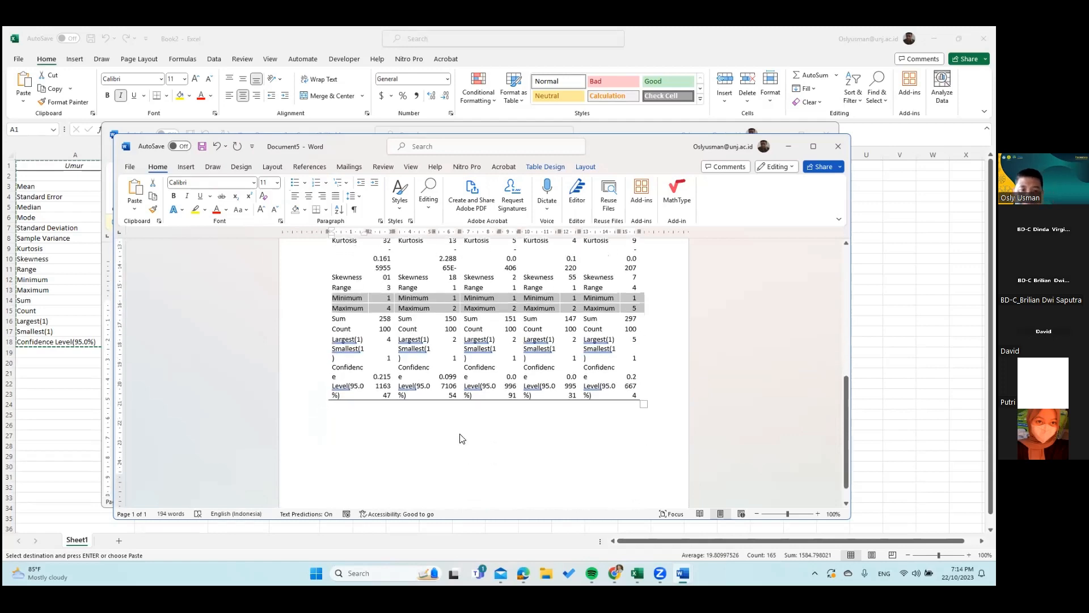
scroll(459, 438, "up", 6)
scroll(356, 308, "up", 1)
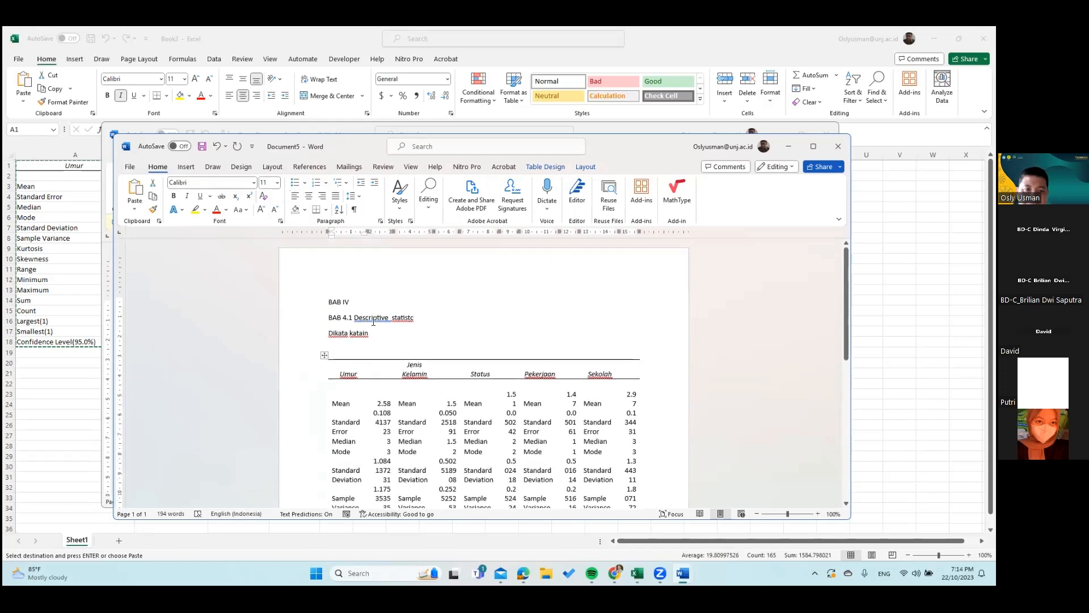
Step: Write "Questioner" below the end of the statistics table, followed by blank lines
scroll(377, 335, "down", 2)
scroll(393, 354, "down", 8)
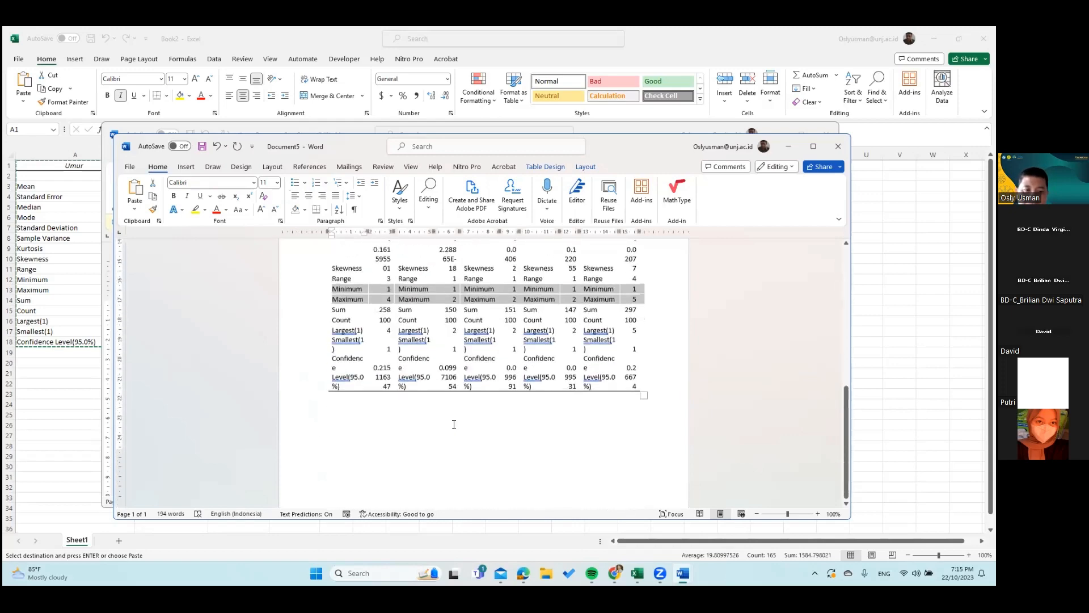
left_click(454, 425)
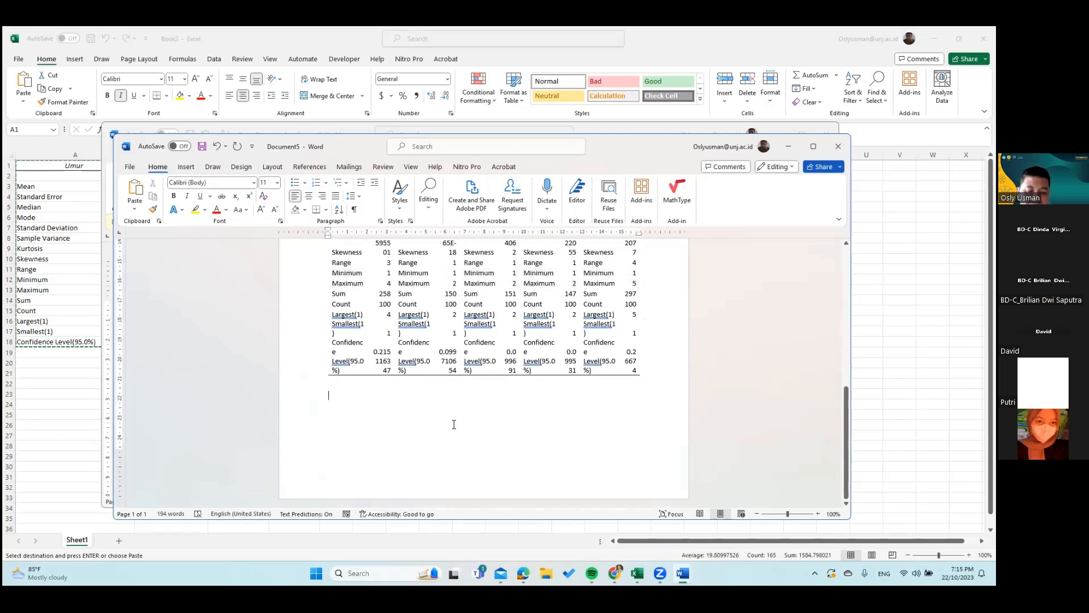
type("Questione")
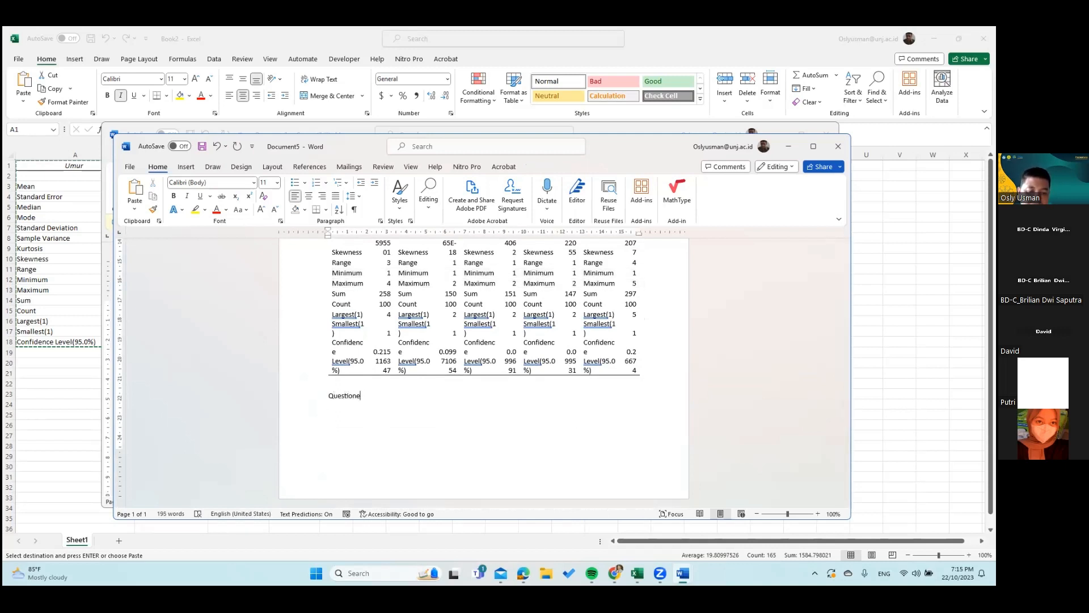
type("r")
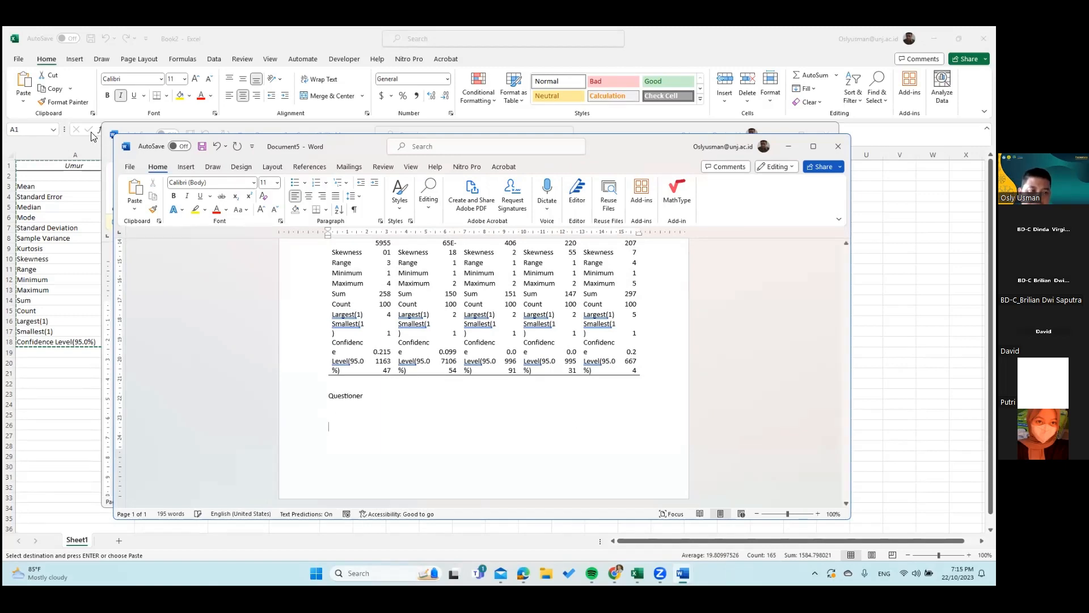
Step: Switch to the Book1 workbook in Excel and select the whole X1.1 column in Sheet2
left_click(26, 391)
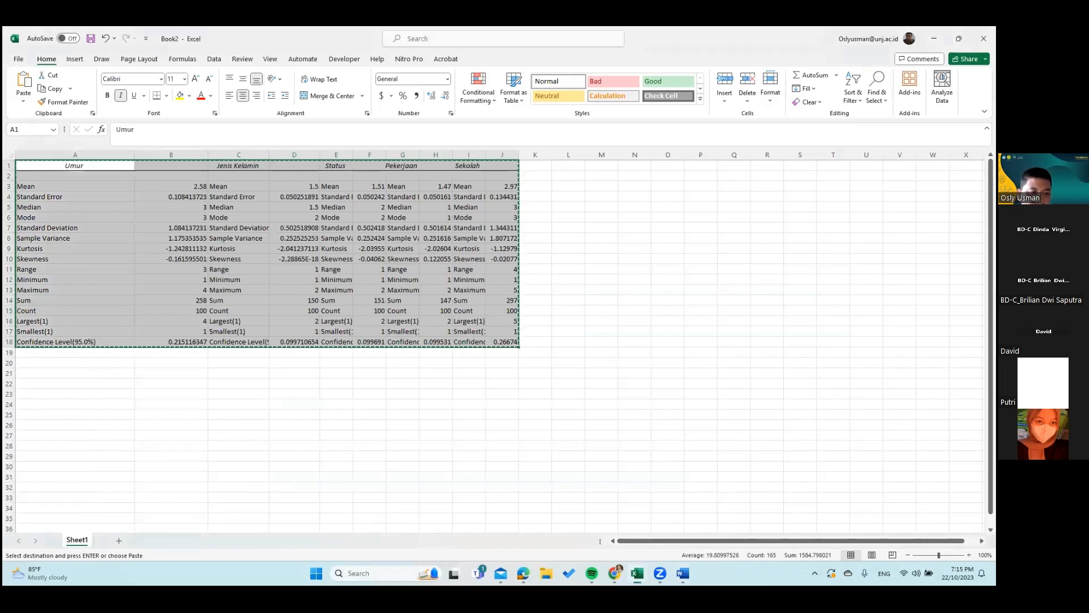
mouse_move(637, 573)
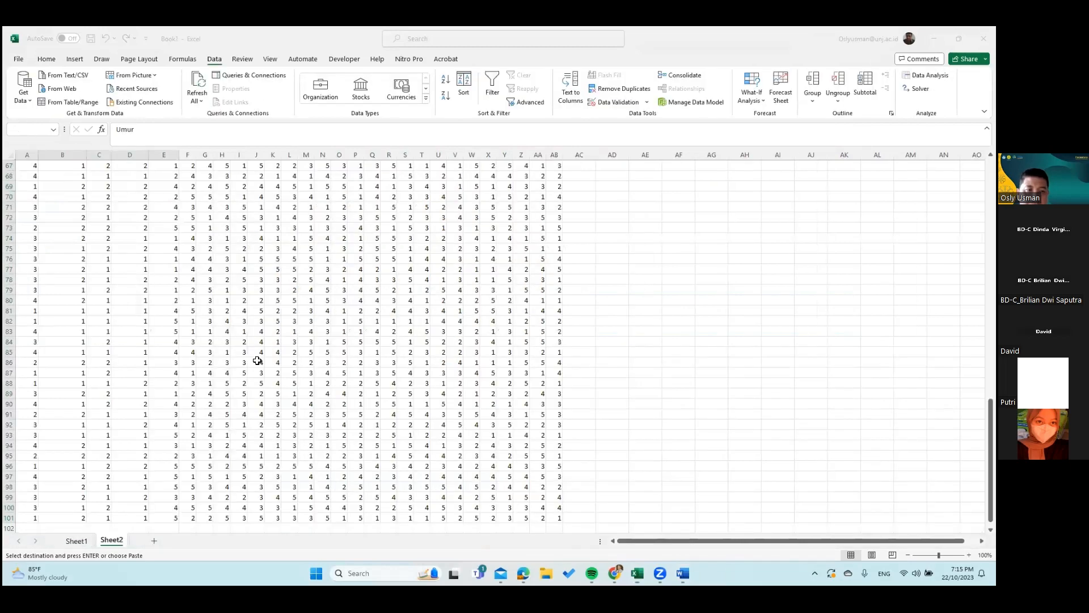
scroll(196, 164, "down", 3)
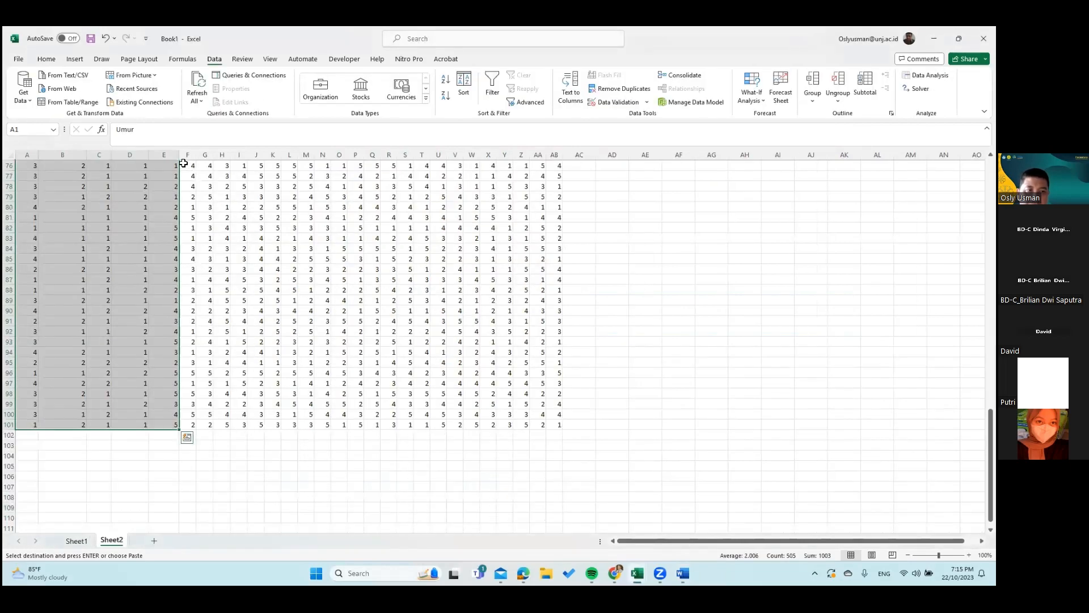
scroll(187, 161, "up", 20)
scroll(187, 155, "up", 4)
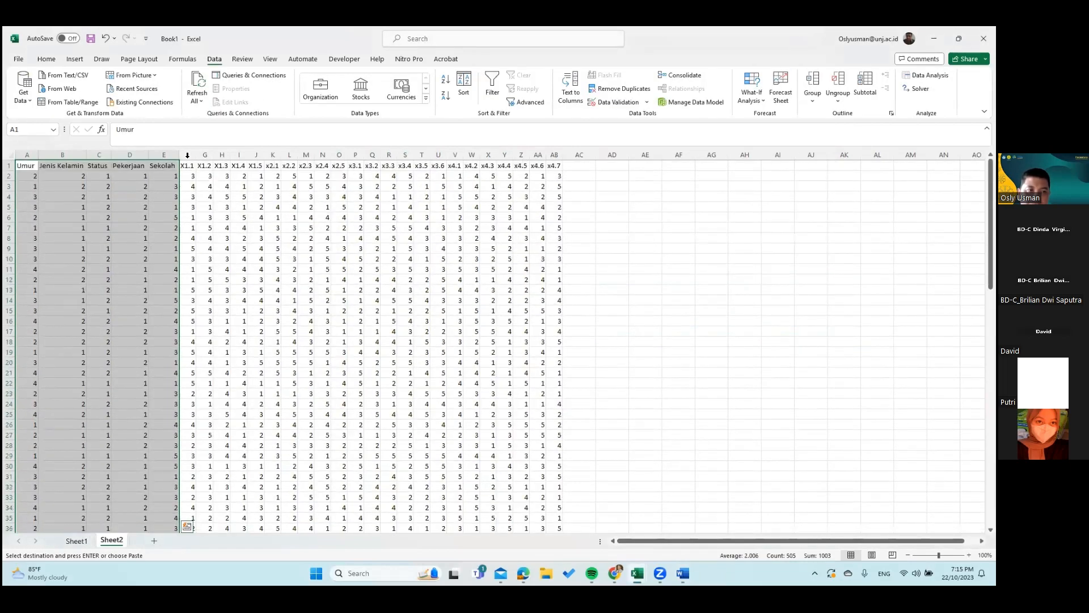
left_click(187, 155)
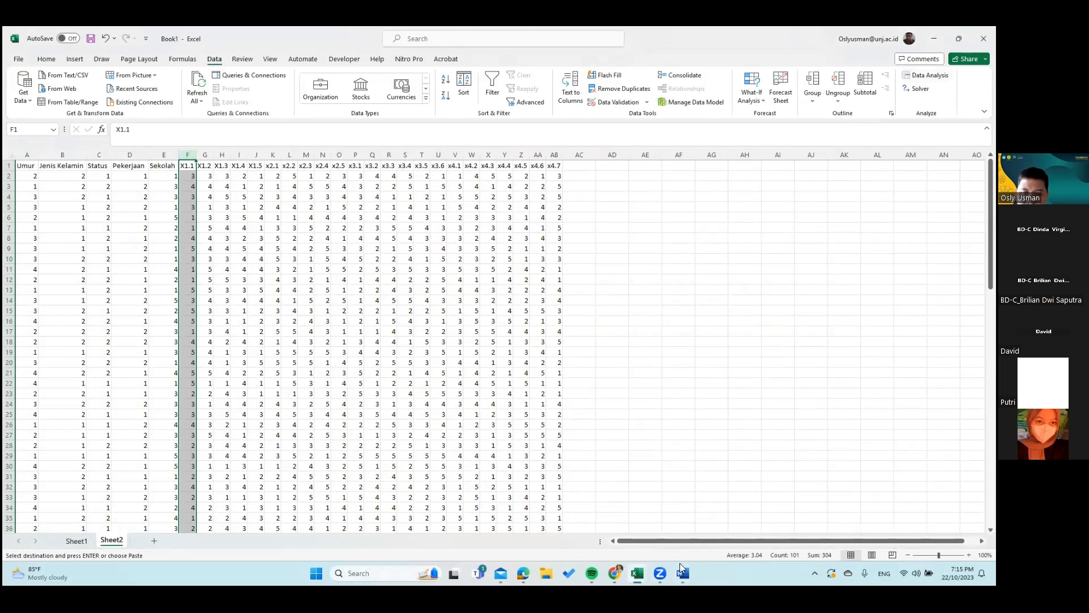
Step: Enter the label "X.1" in cell AD2, beside the survey data
left_click(744, 382)
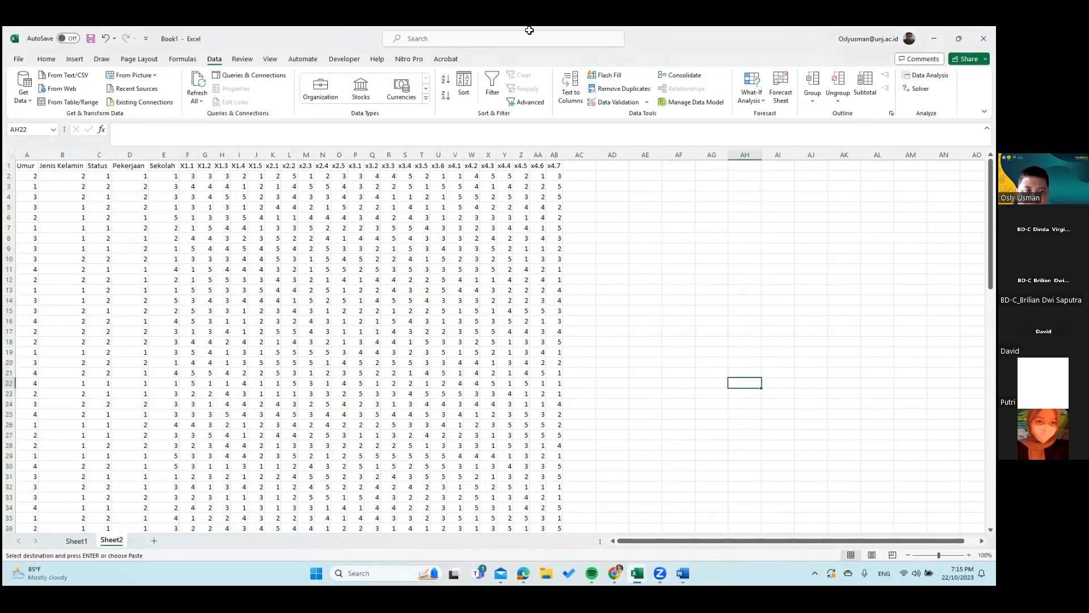
left_click(611, 177)
type("X.1")
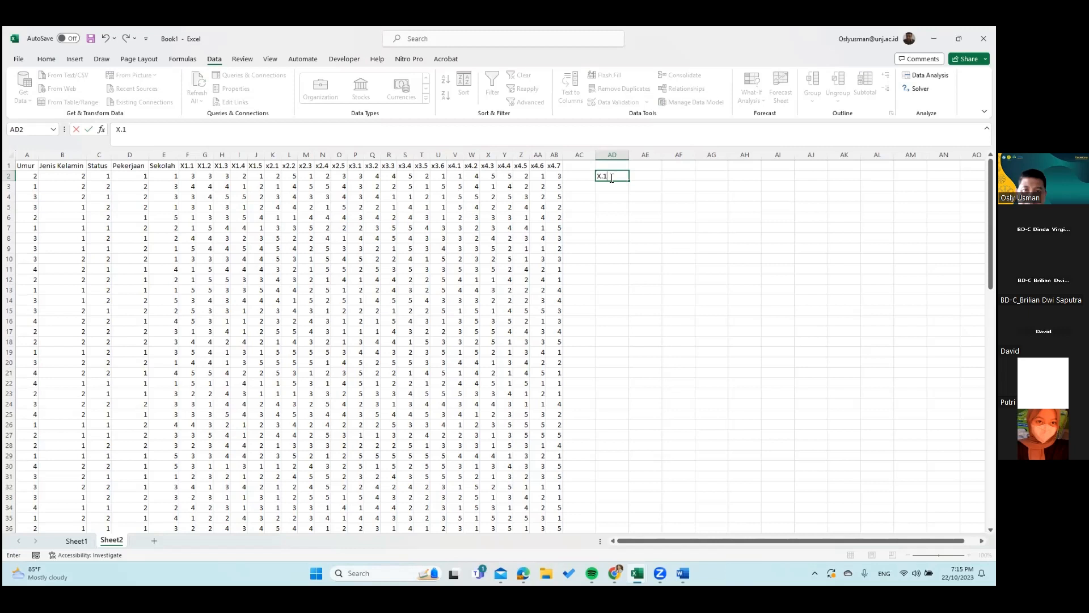
key("Return")
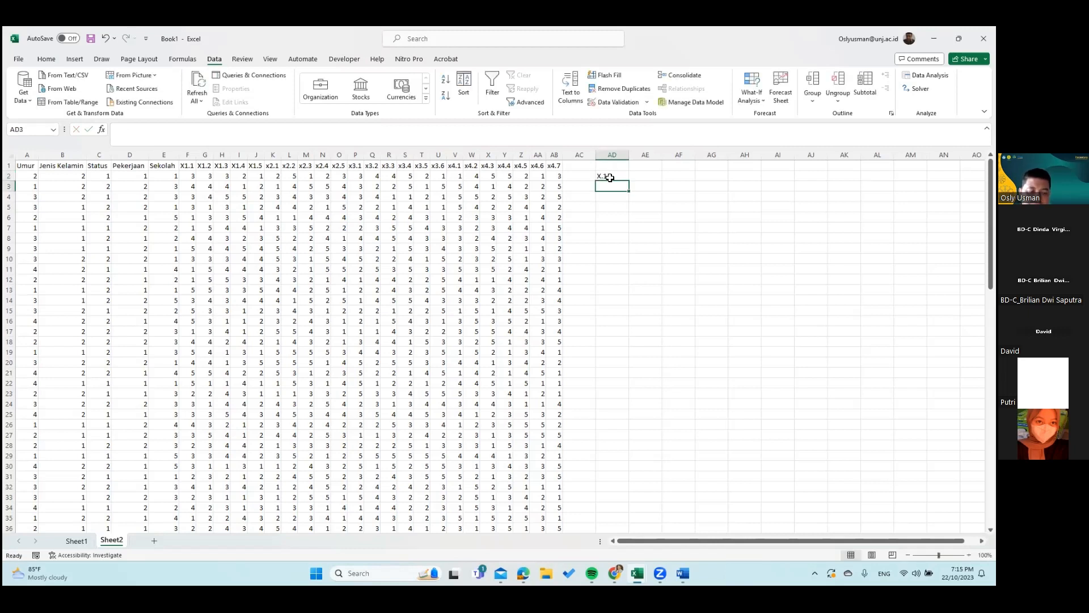
Step: Enter the answer-scale labels Sts, ts, r, s and SS across cells AD3 to AH3
type("Sts")
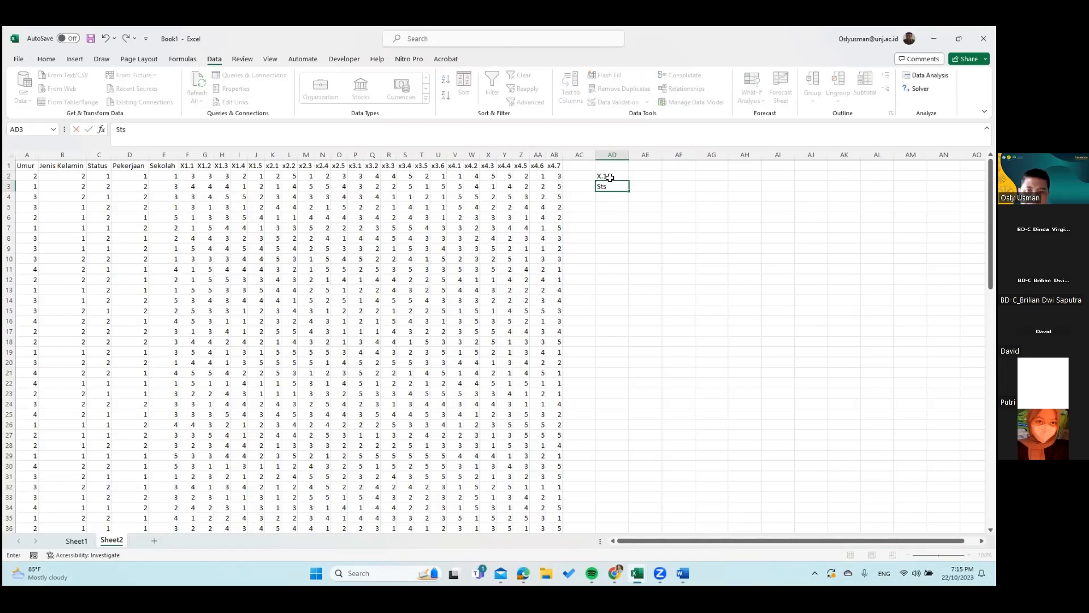
key("Tab")
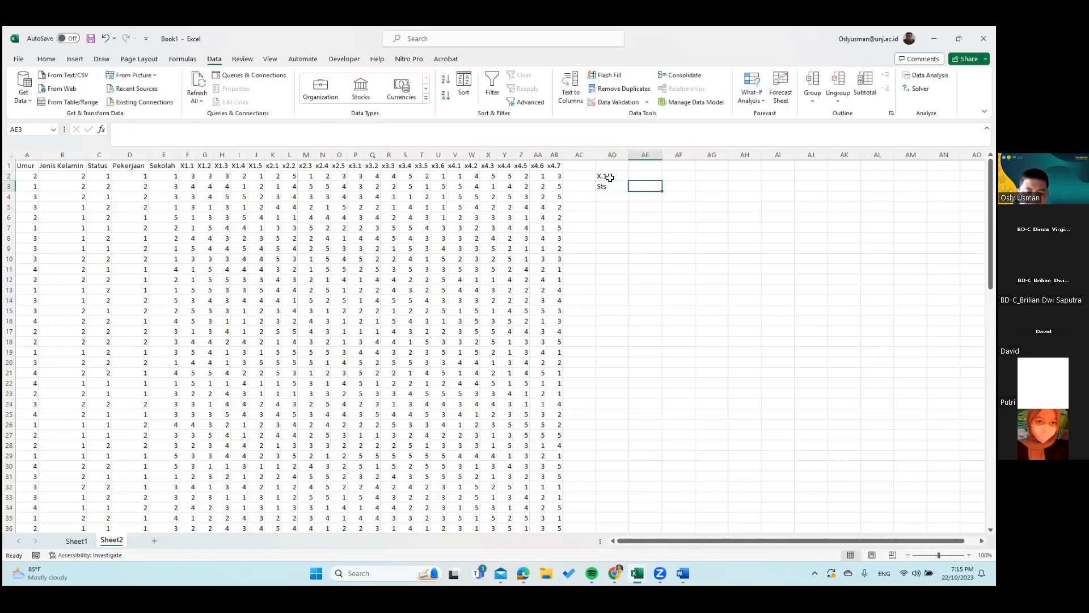
type("ts")
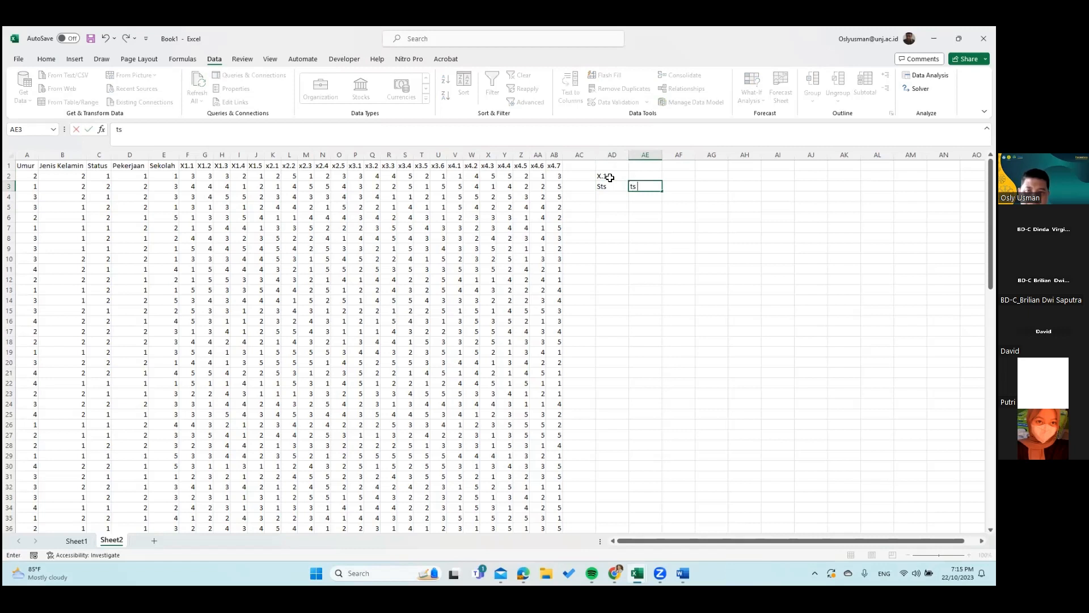
key("Tab")
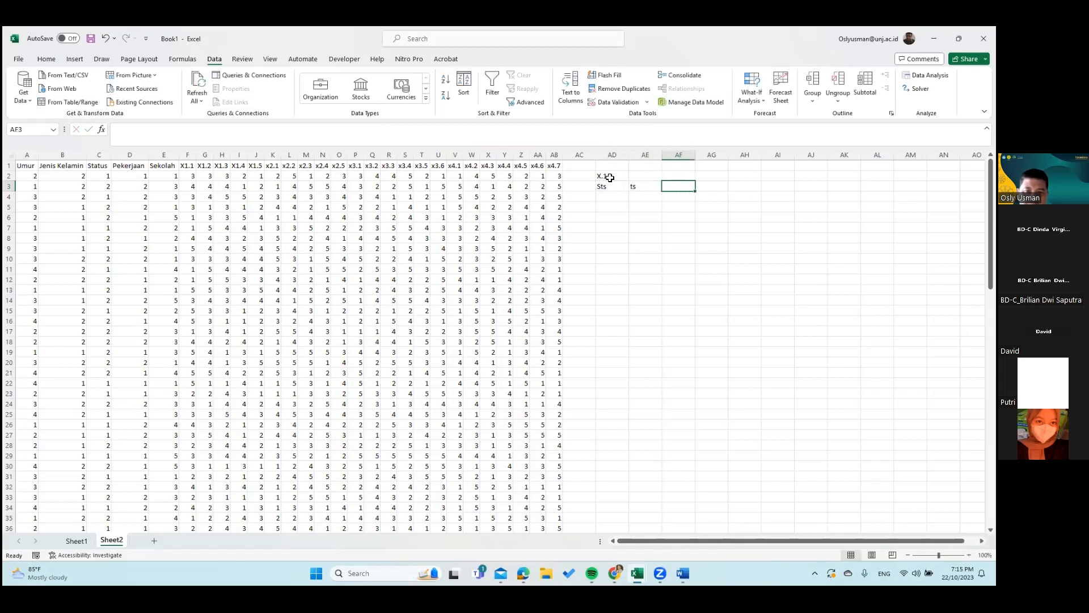
type("r")
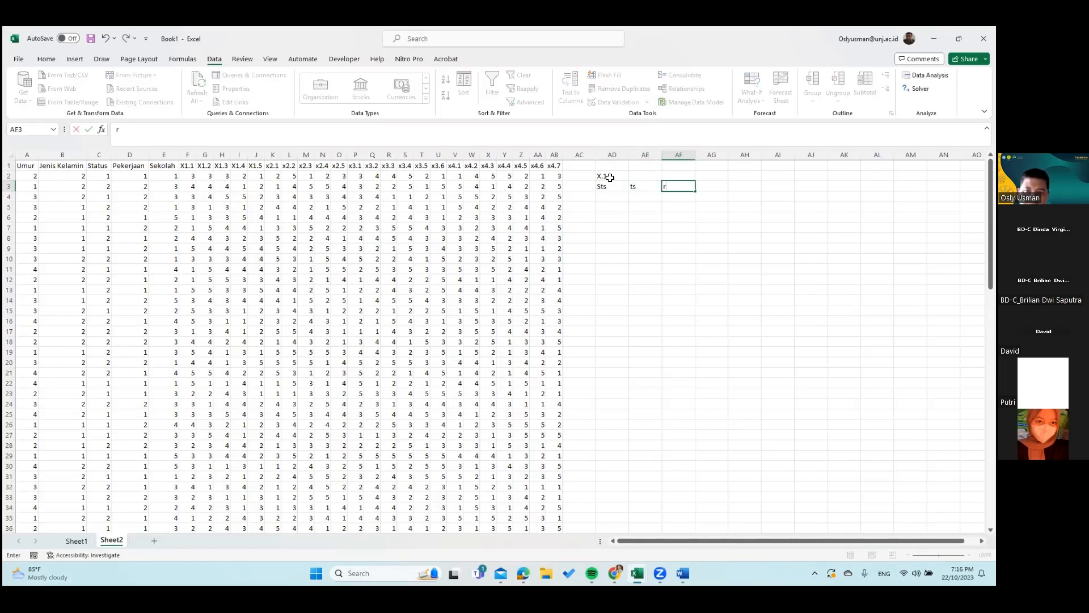
key("Tab")
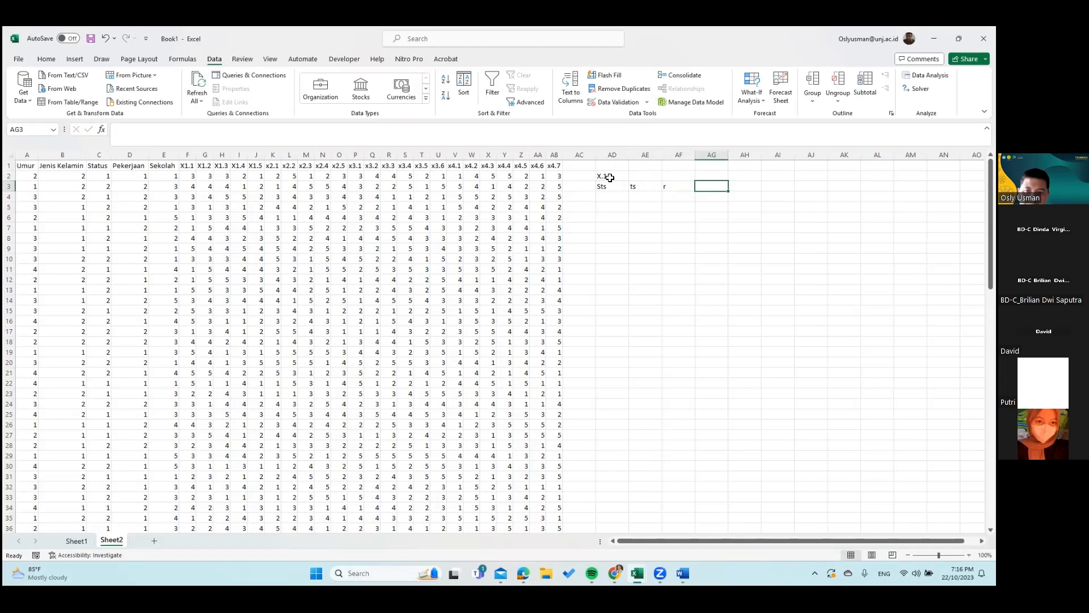
type("s")
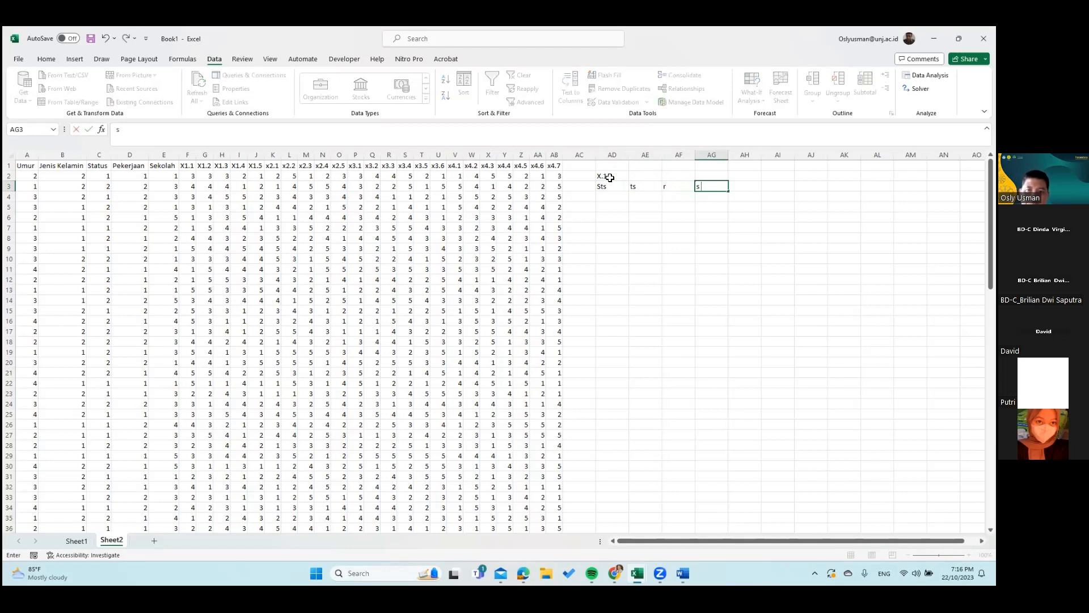
key("BackSpace")
key("BackSpace")
key("BackSpace")
key("Tab")
type("SS")
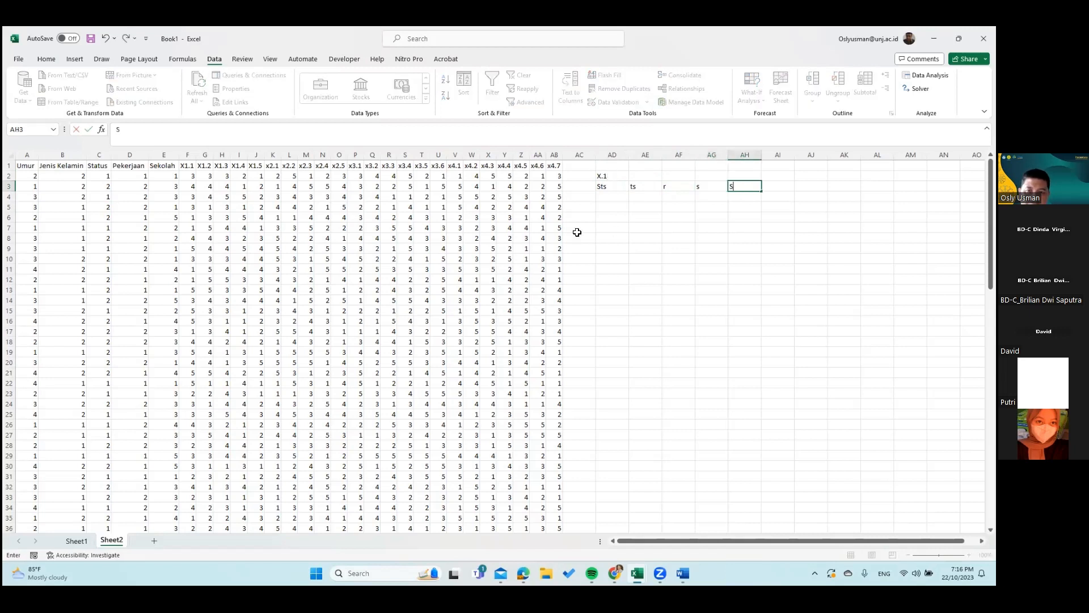
left_click(601, 206)
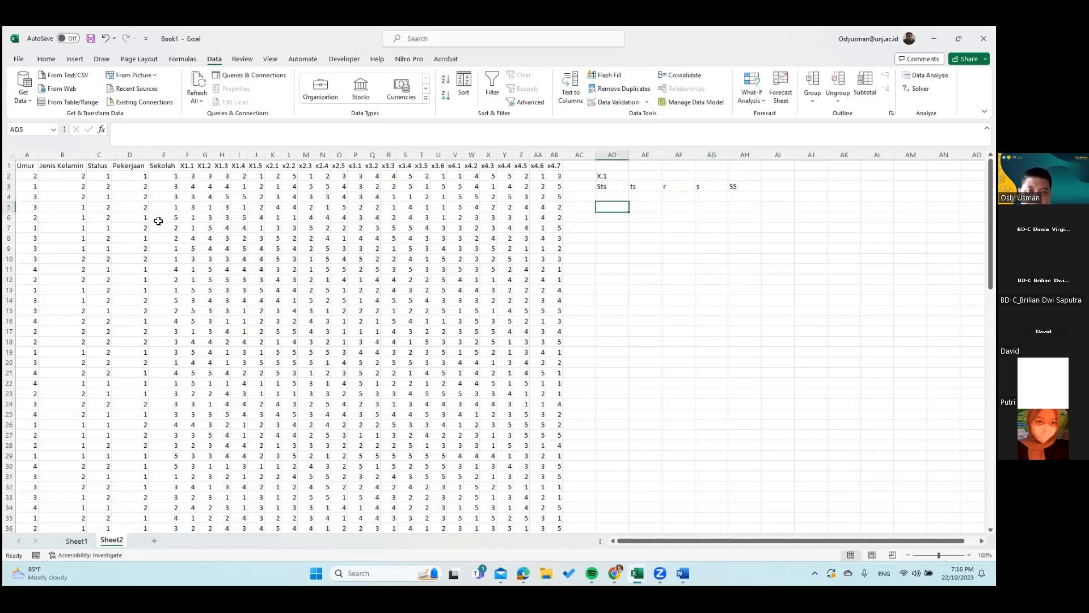
Step: Enter the formula =COUNT(1) in cell F102, directly below the X1.1 answers
scroll(187, 187, "down", 1)
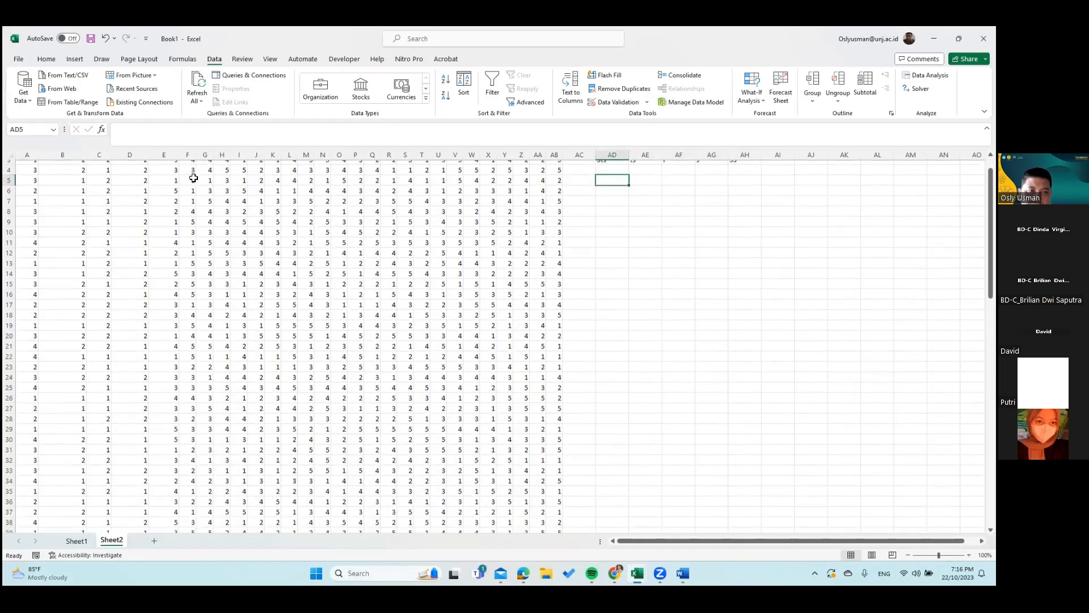
scroll(190, 193, "up", 1)
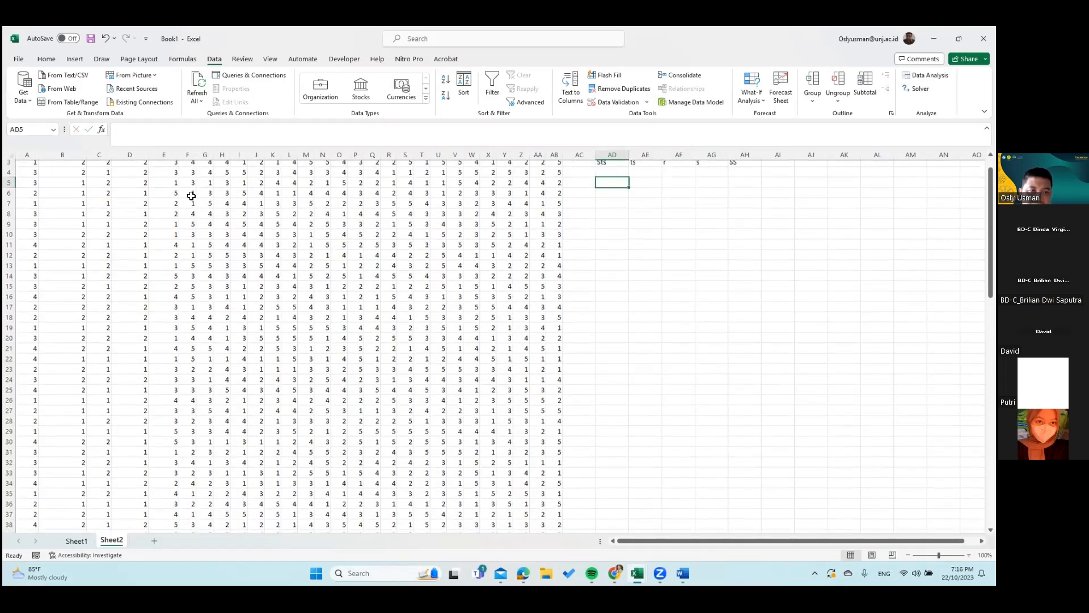
scroll(198, 272, "down", 12)
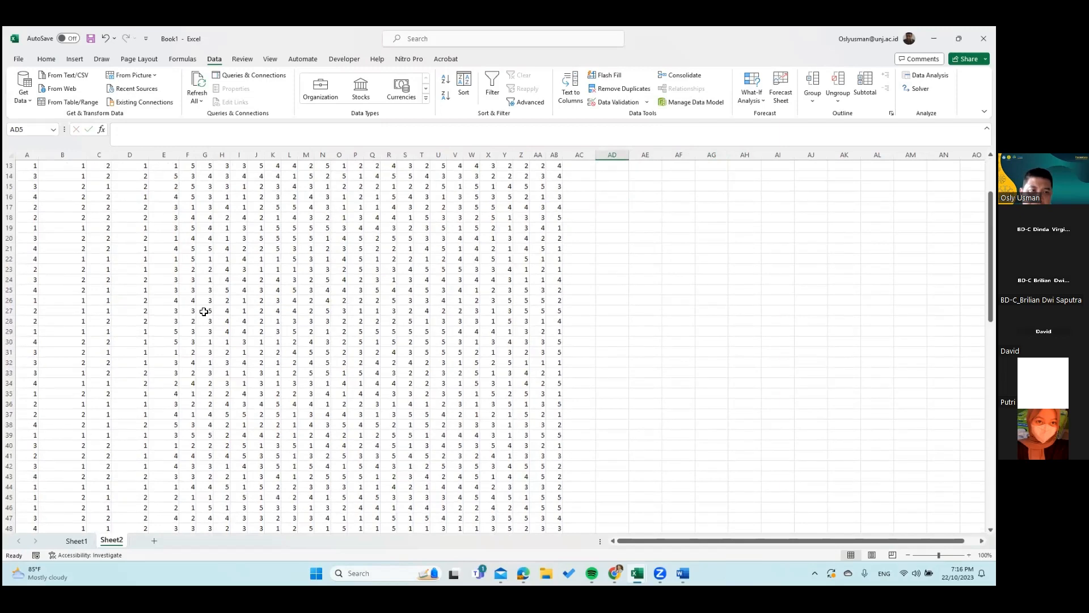
scroll(191, 343, "down", 5)
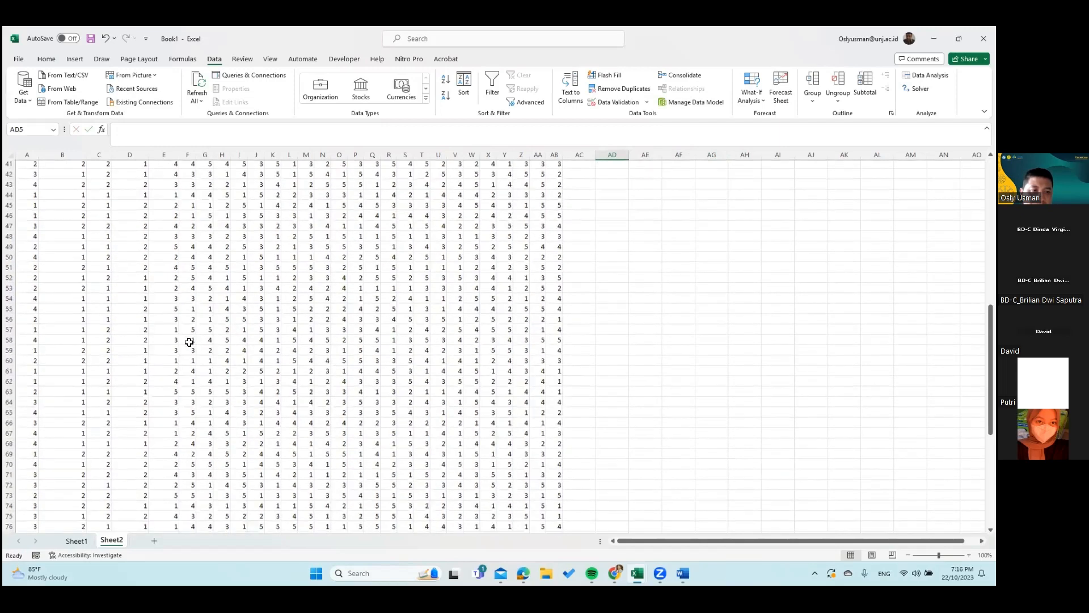
scroll(191, 343, "down", 5)
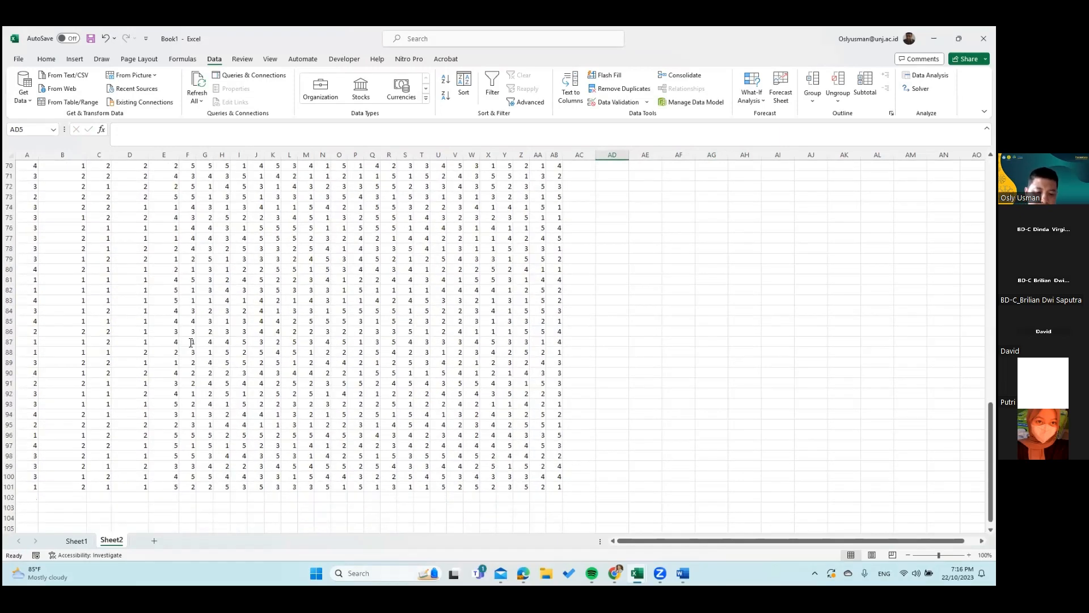
scroll(191, 342, "down", 5)
left_click(190, 341)
type("=c")
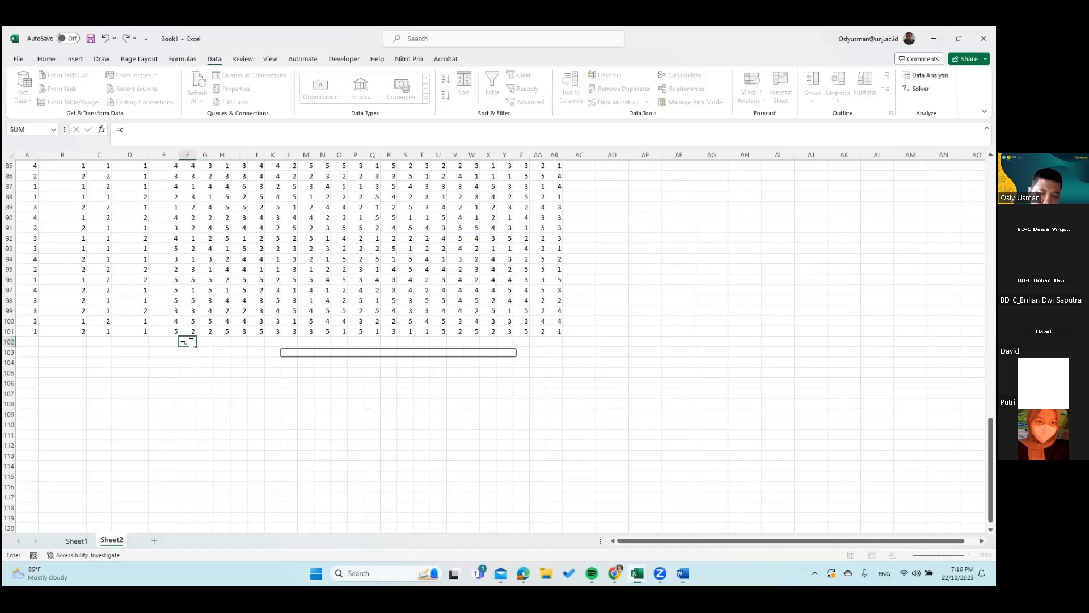
type("ount(1")
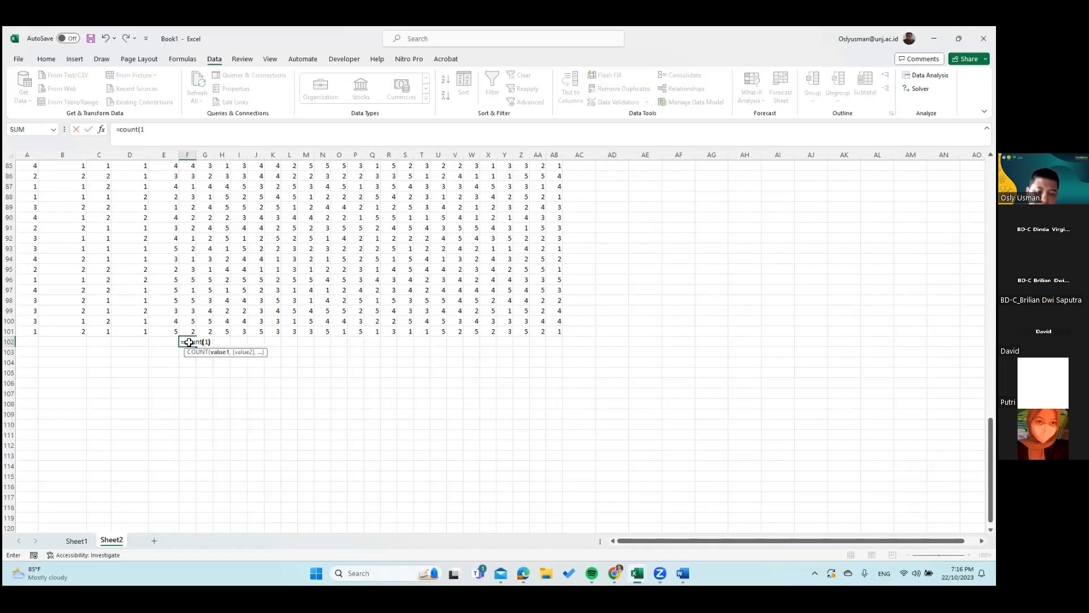
key("Return")
left_click(239, 362)
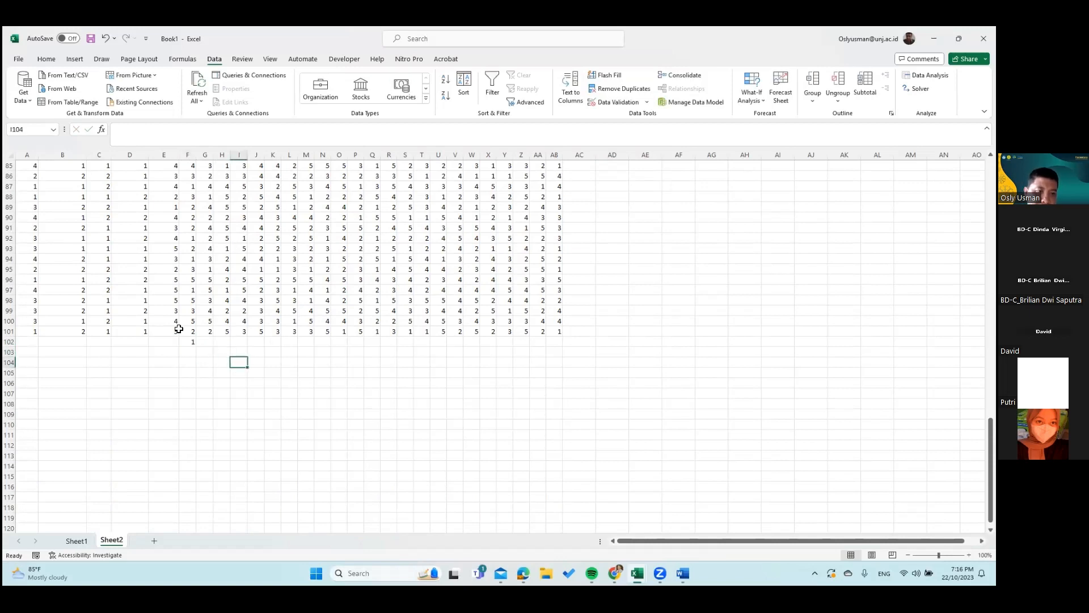
Step: Enter the formula =F2:F101 in cell F103, referencing all X1.1 answers
left_click(188, 351)
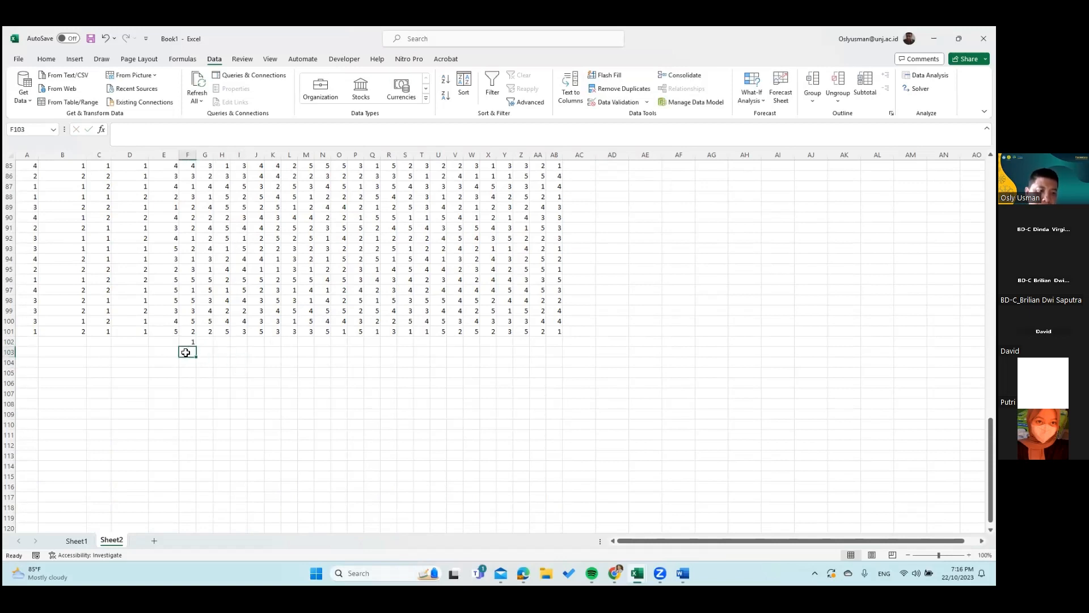
type("=c")
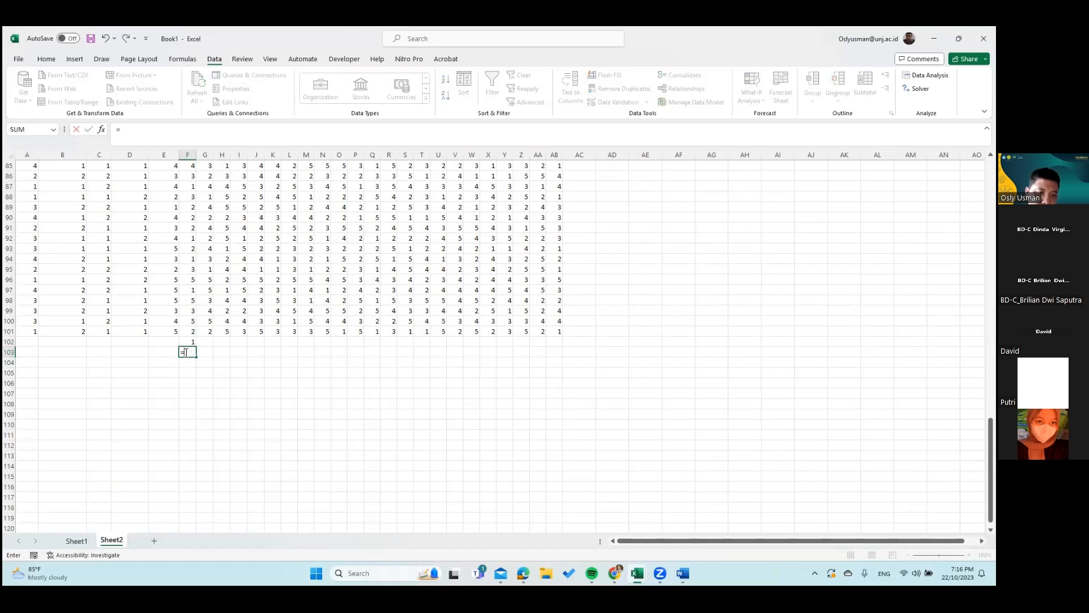
left_click(186, 342)
scroll(209, 308, "up", 8)
scroll(197, 248, "up", 13)
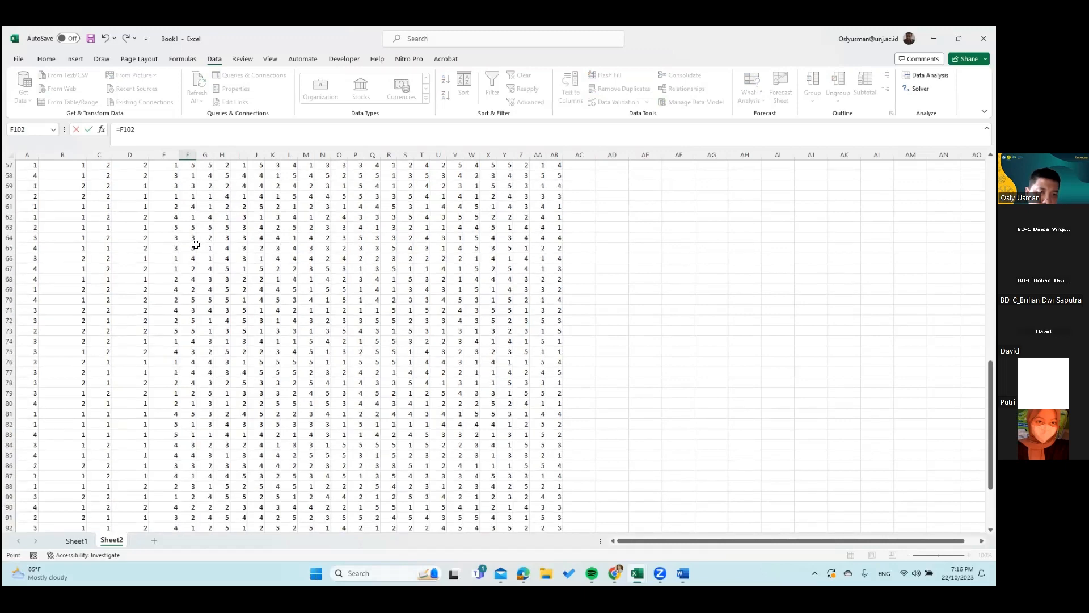
scroll(189, 176, "up", 7)
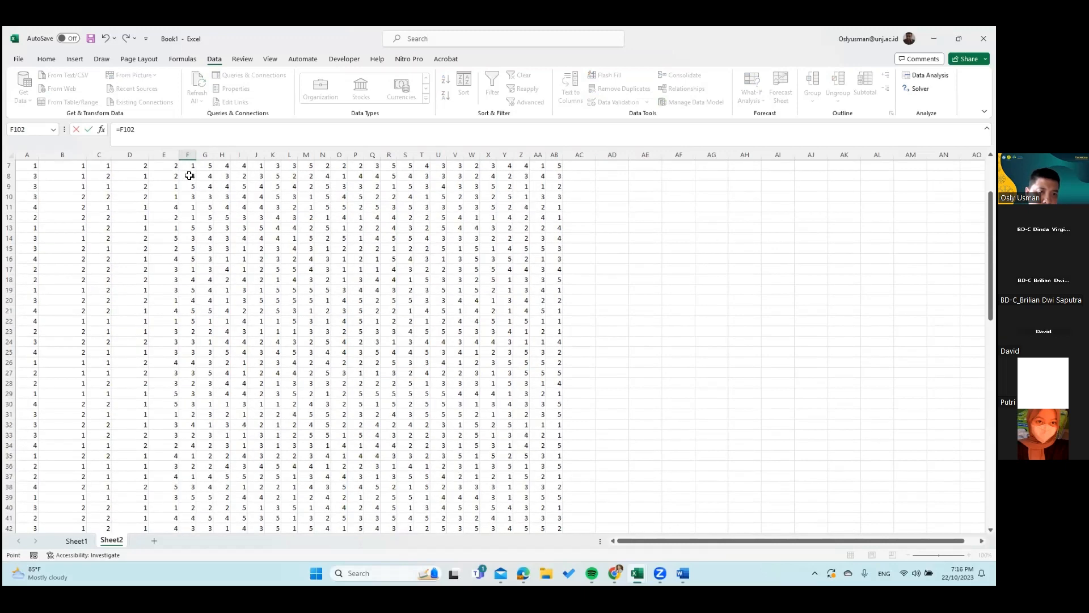
mouse_move(194, 511)
left_mouse_down()
mouse_move(202, 566)
mouse_move(182, 501)
left_mouse_up()
key("Down")
left_click(75, 59)
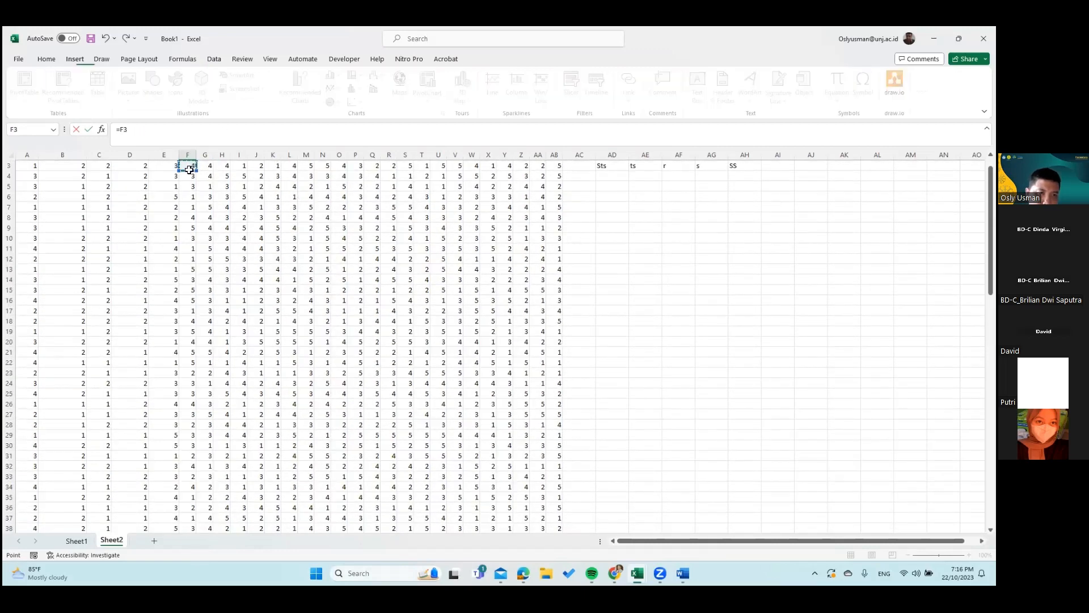
scroll(188, 173, "up", 1)
left_click_drag(189, 176, 187, 506)
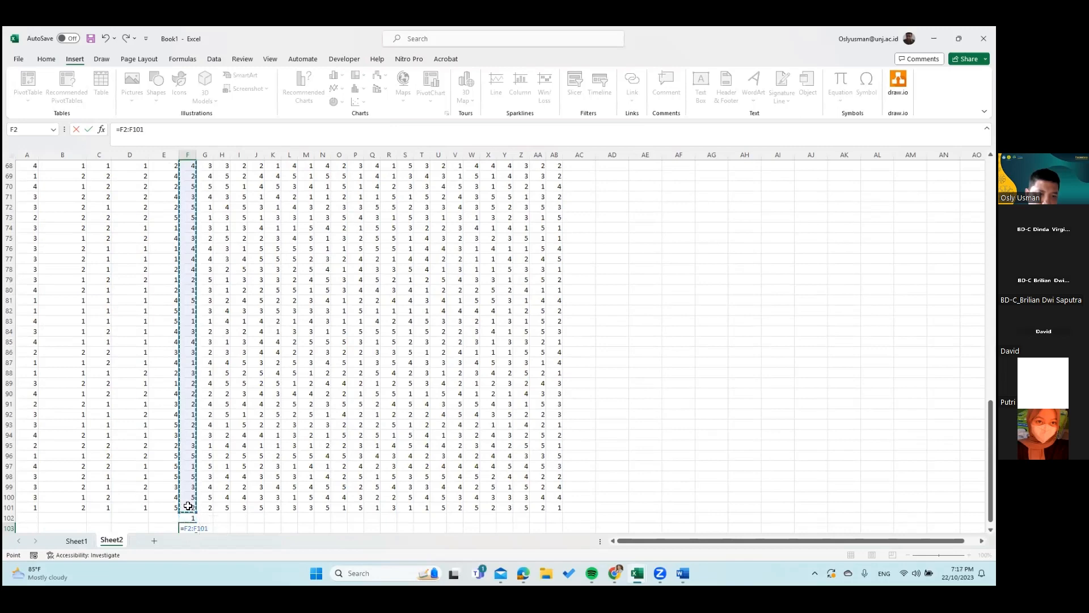
key("Return")
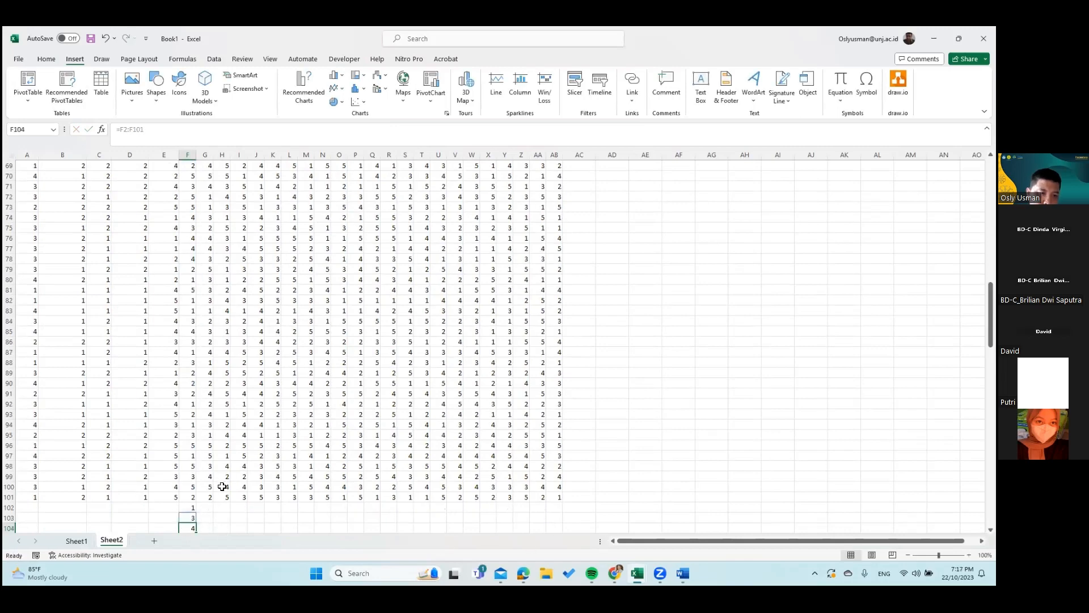
Step: Clear the range formula from cell F103 together with its spilled values
scroll(216, 541, "down", 3)
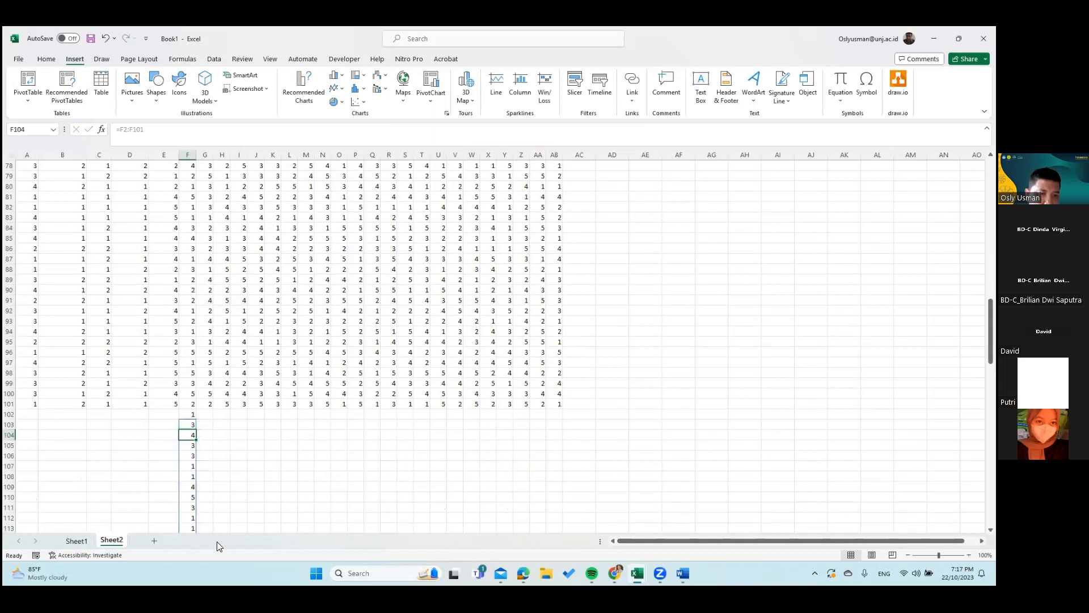
left_click(191, 424)
key("Delete")
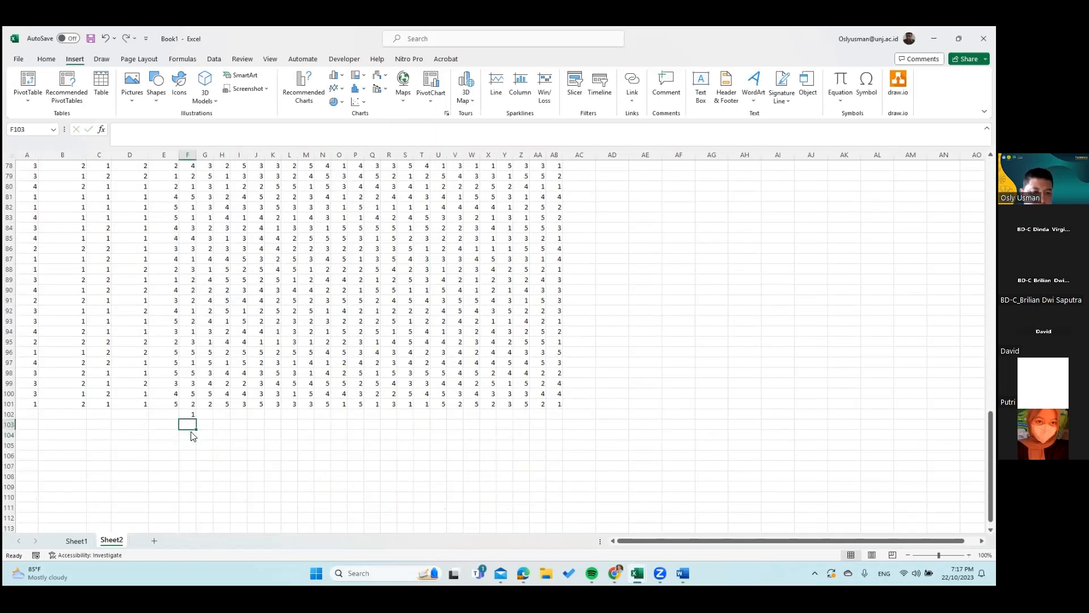
Step: Try to replace the formula in F102 with a COUNT over the X1.1 answers from F2 downward
left_click(191, 413)
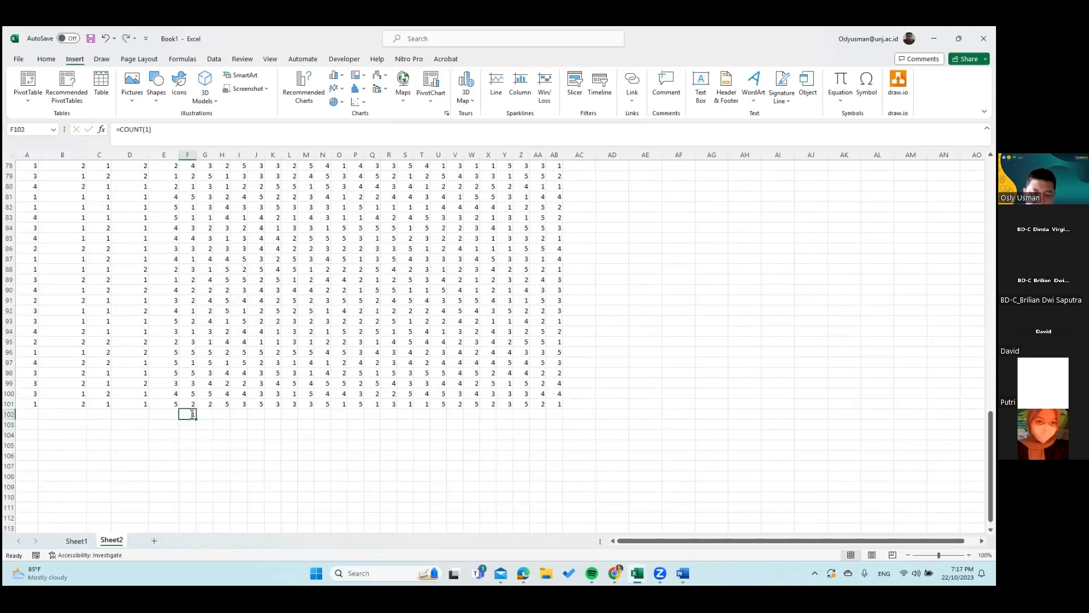
type("=c")
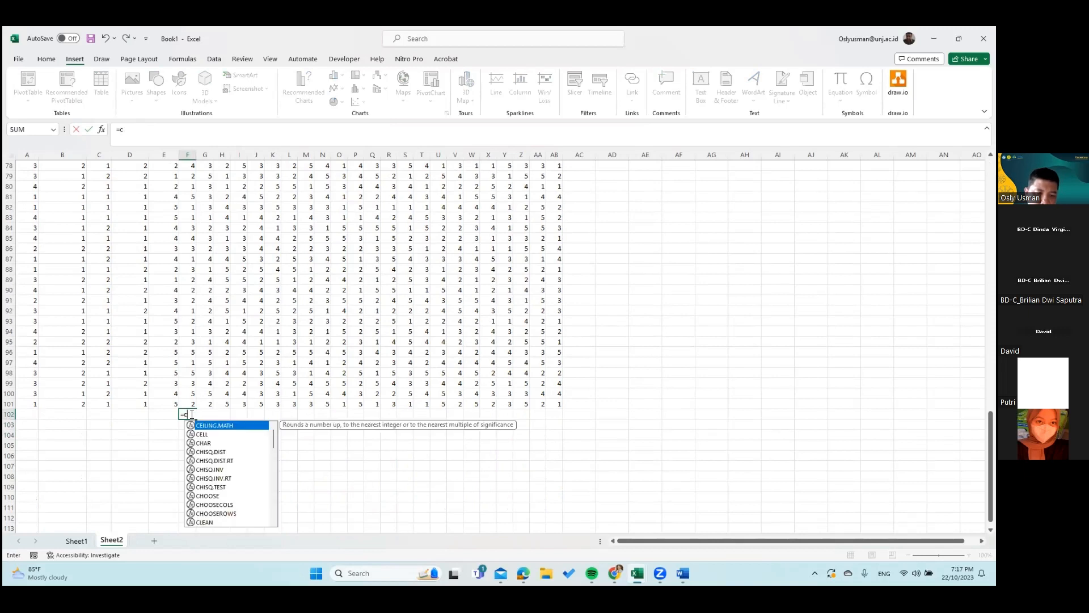
type("ount")
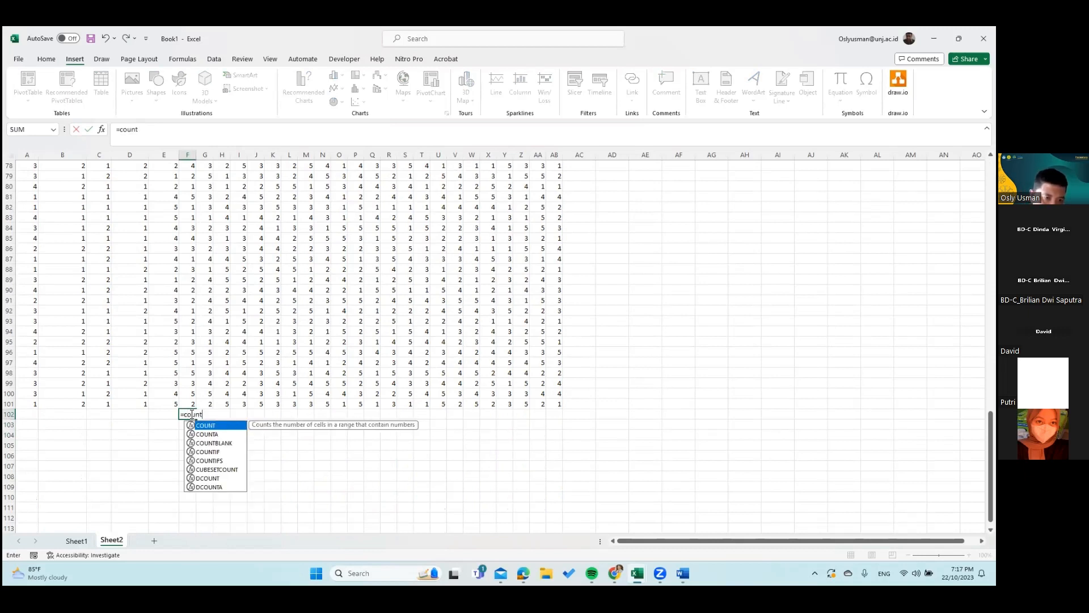
type("(")
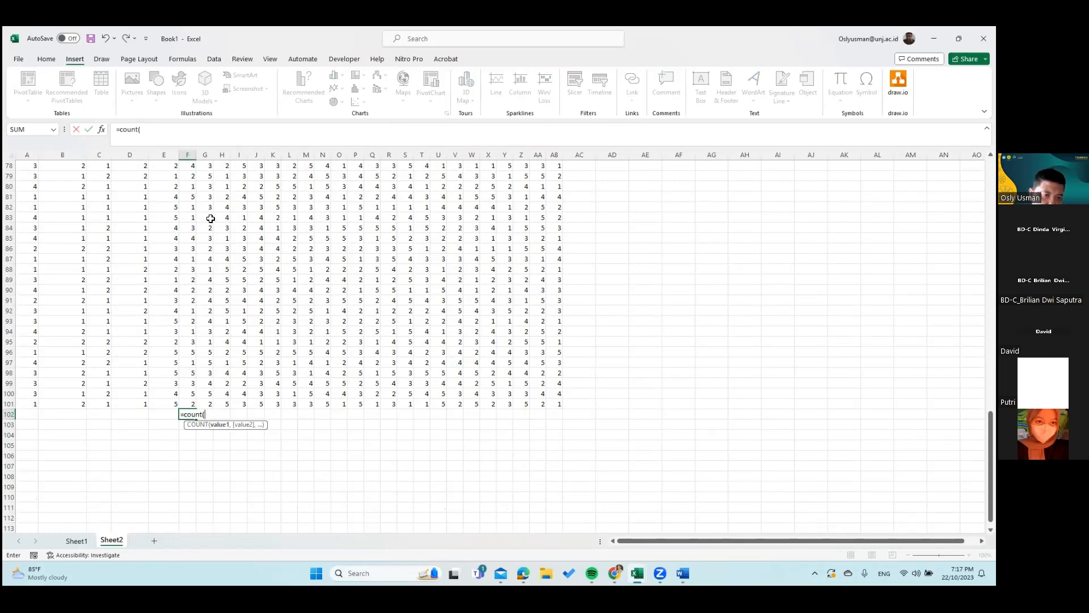
scroll(195, 244, "up", 20)
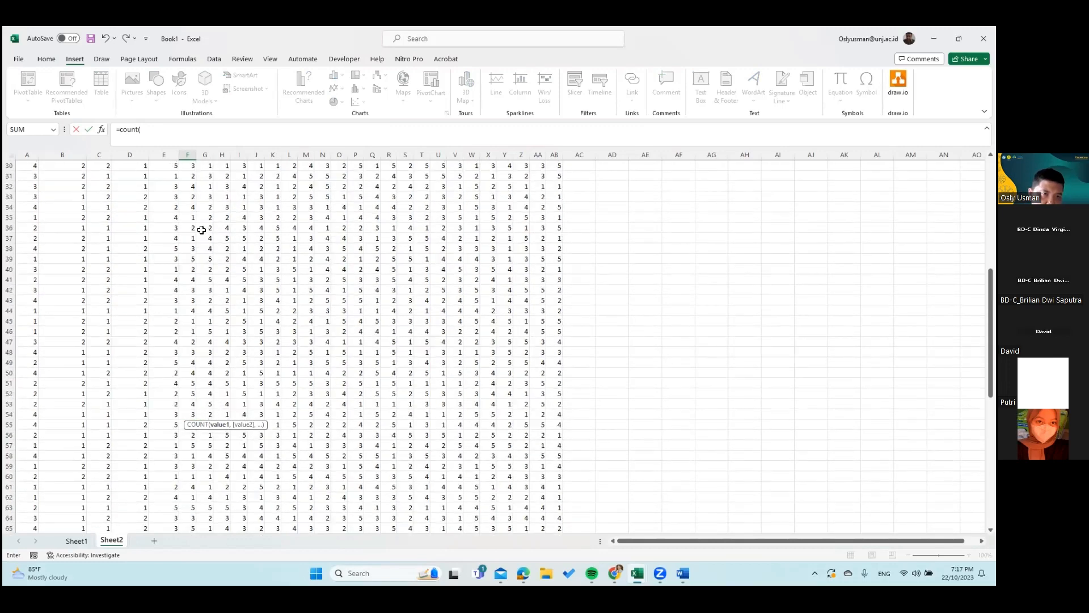
scroll(198, 222, "up", 4)
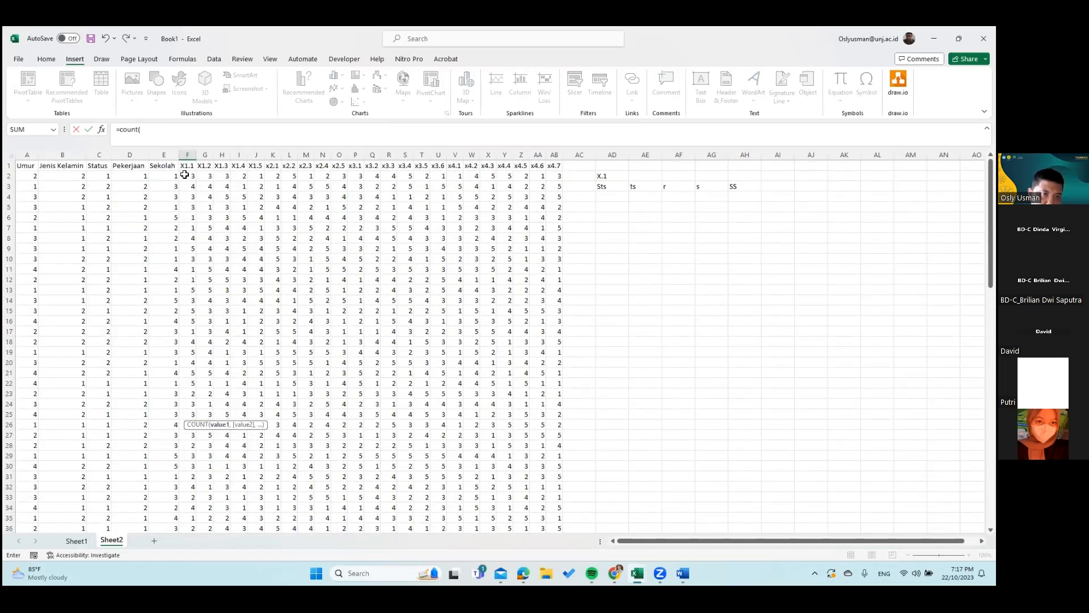
left_click_drag(186, 169, 191, 257)
left_click(204, 226)
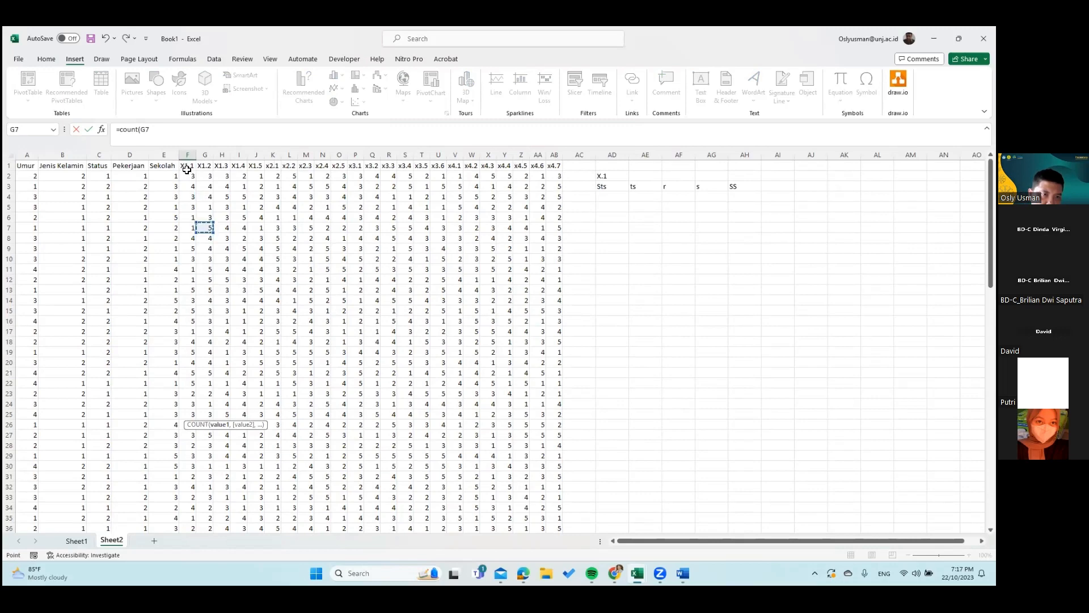
left_click_drag(186, 170, 192, 539)
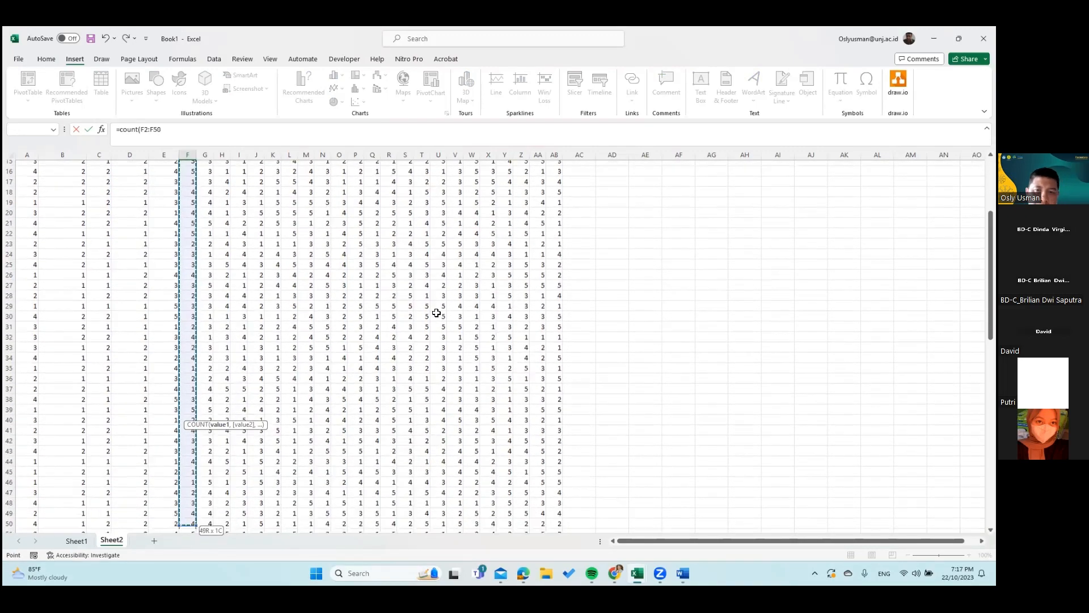
key("shift+Down")
key("shift+Down")
key("shift+Down")
key("shift+Down")
key("shift+Down")
key("shift+Down")
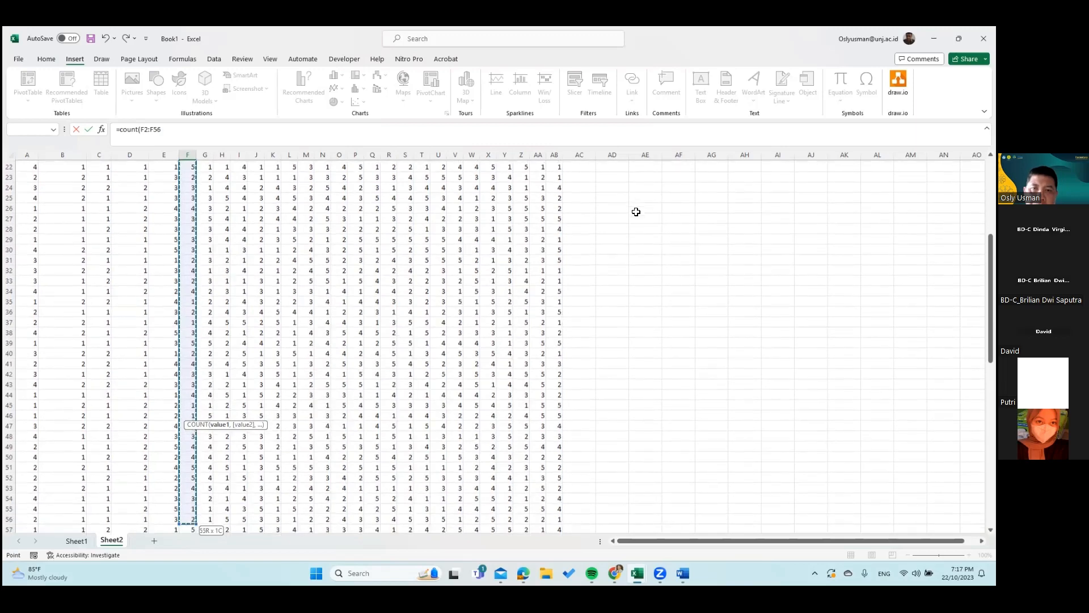
left_click_drag(191, 538, 190, 539)
left_click(645, 374)
scroll(636, 211, "up", 8)
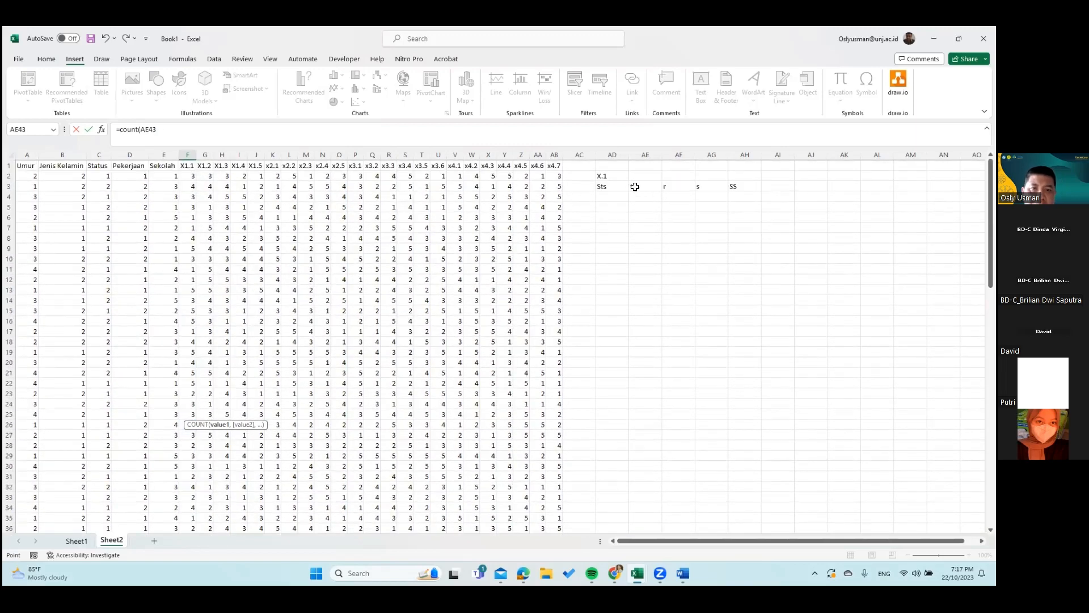
Step: Enter the X.1 answer counts 5, 30, 20, 10 and 35 in row 4 beneath the Sts, ts, r, s and SS headings
left_click(621, 194)
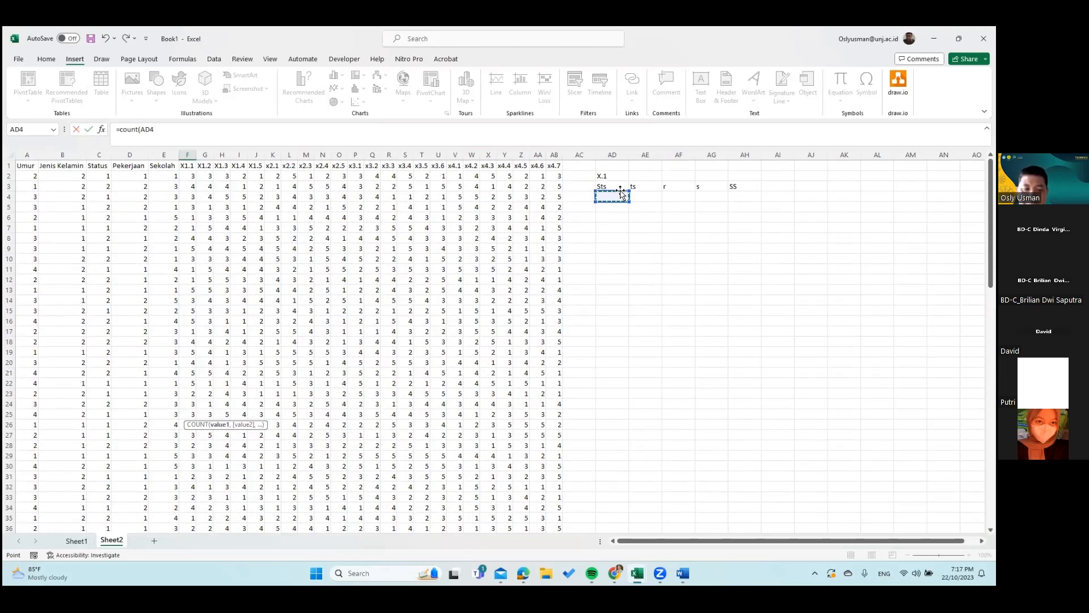
type("5")
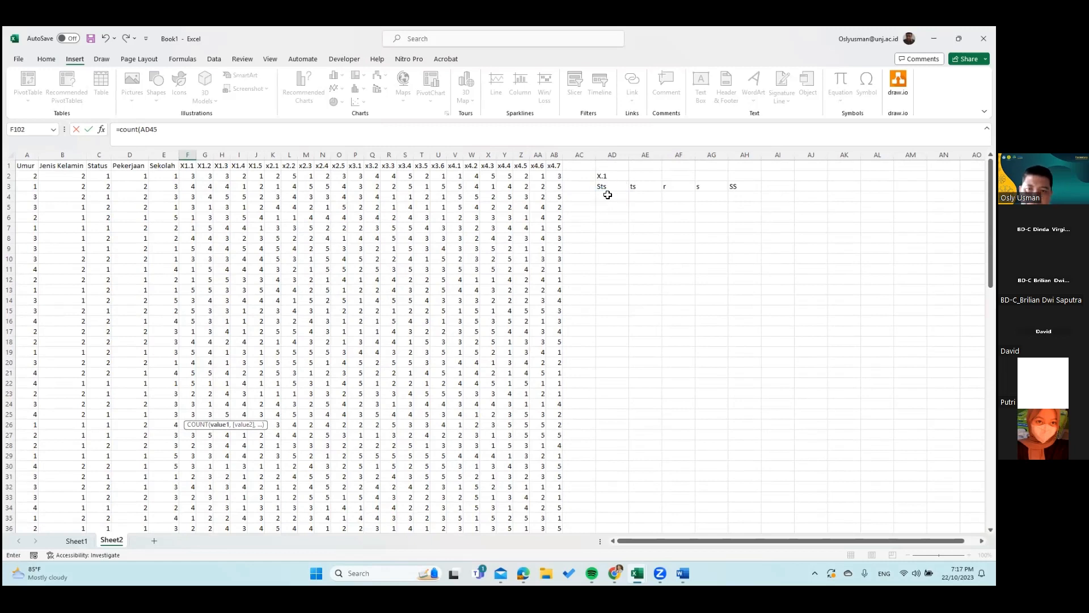
left_click(607, 194)
type("5")
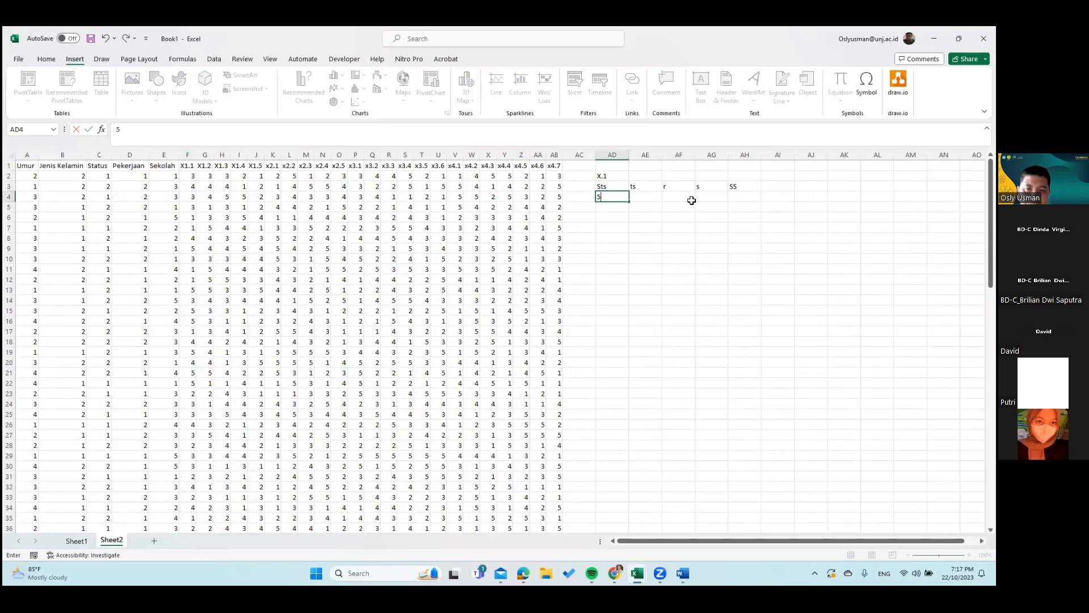
left_click(655, 198)
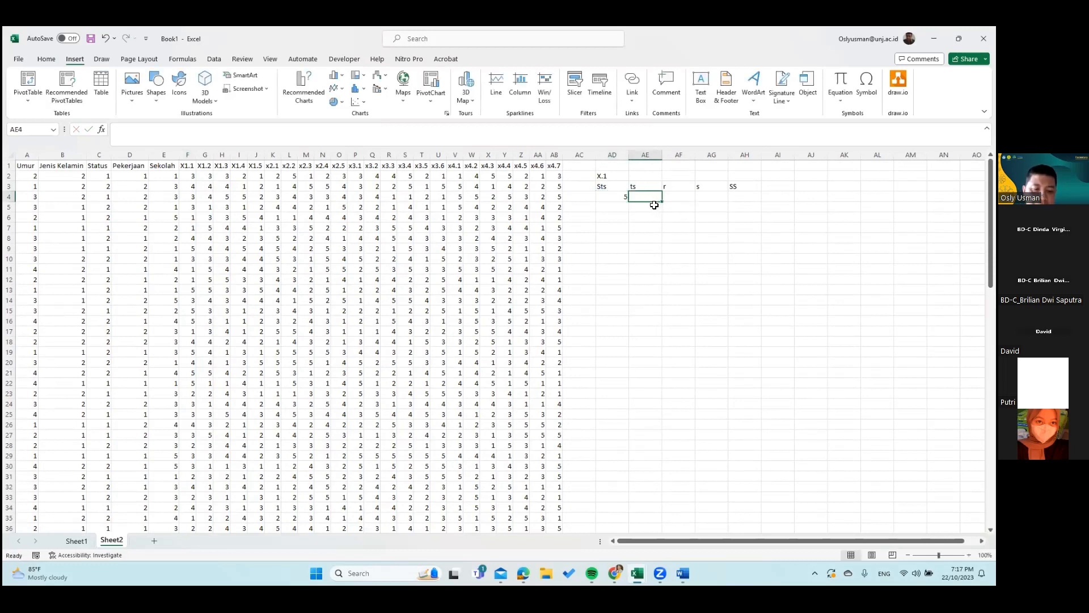
type("30")
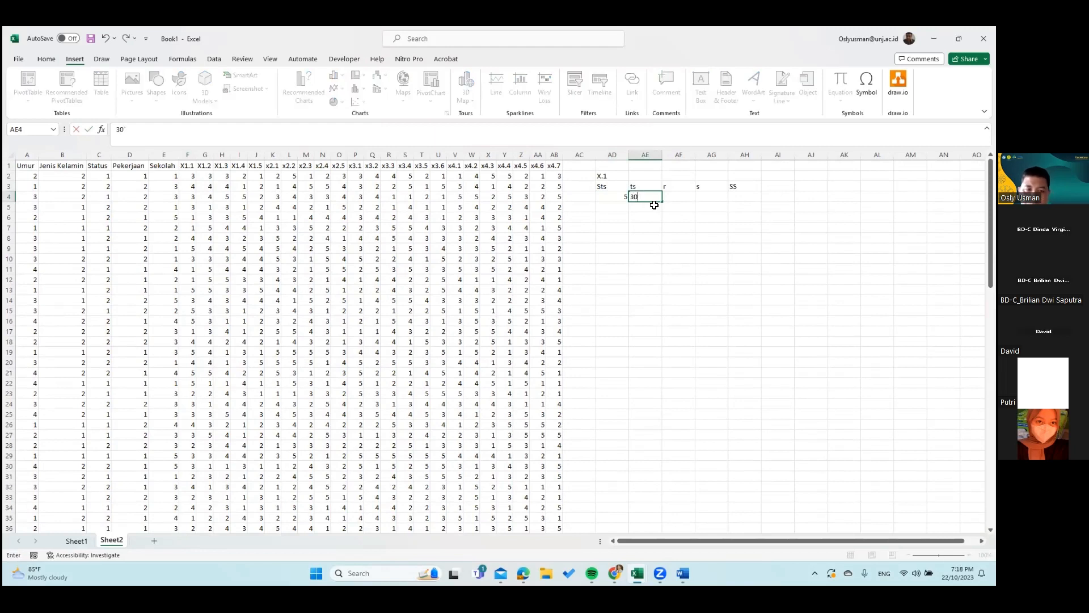
key("Tab")
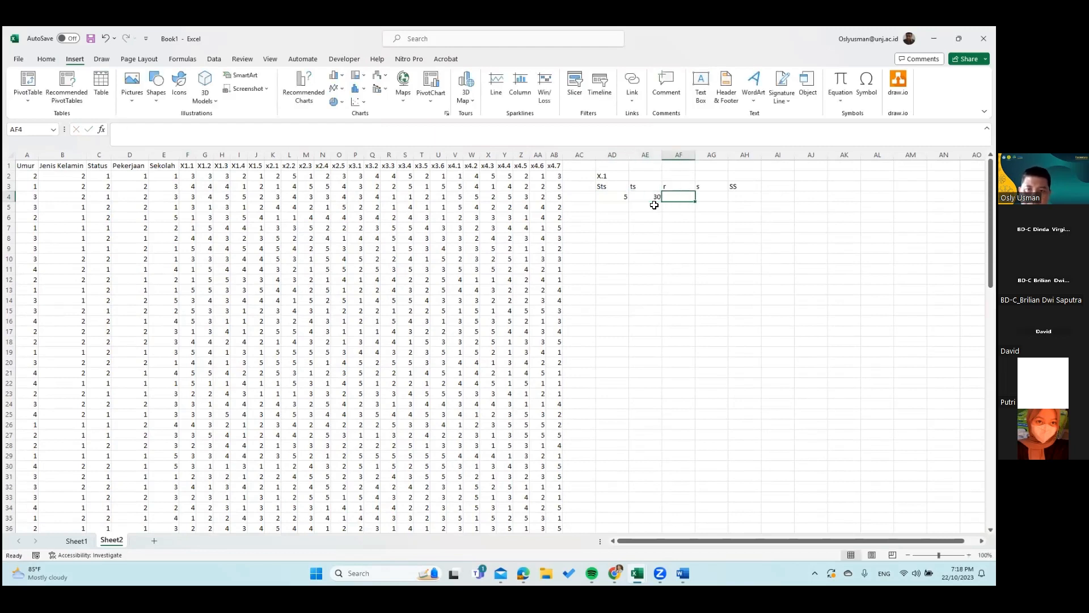
type("20")
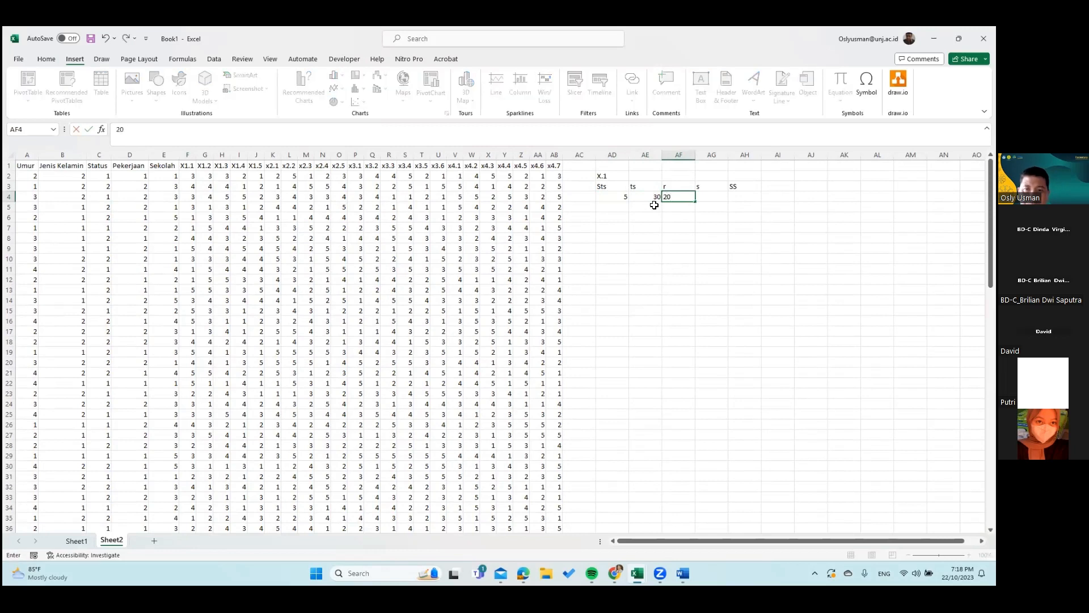
key("Tab")
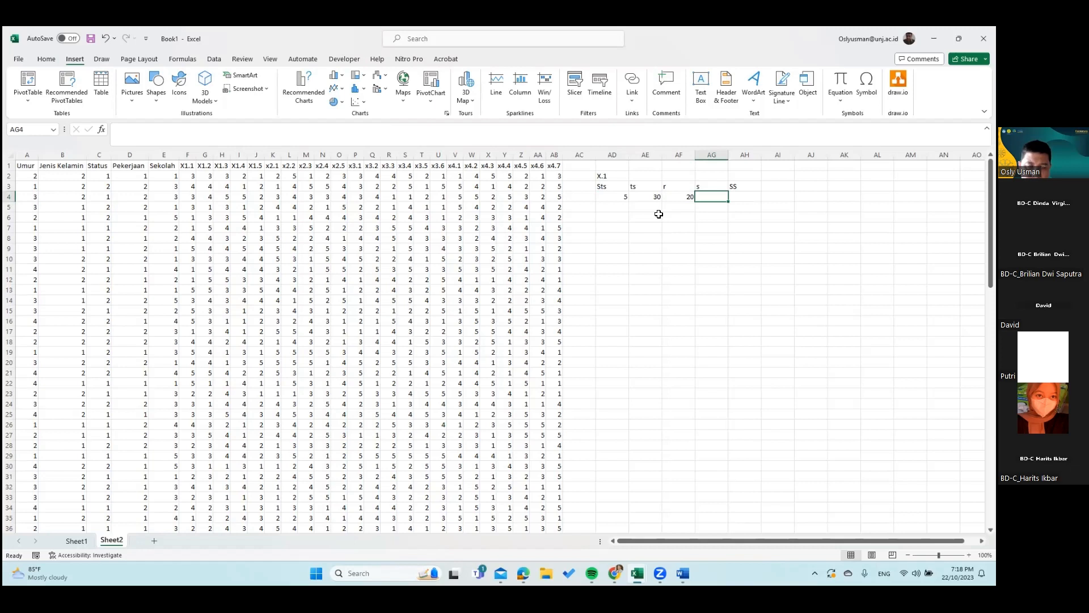
type("10")
key("Tab")
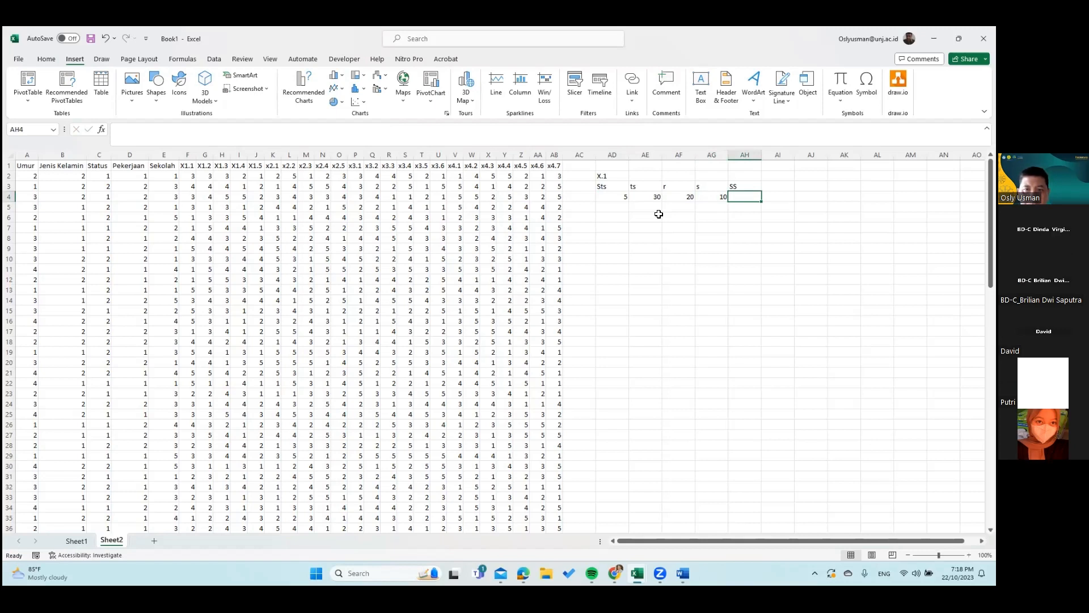
type("35")
left_click(658, 207)
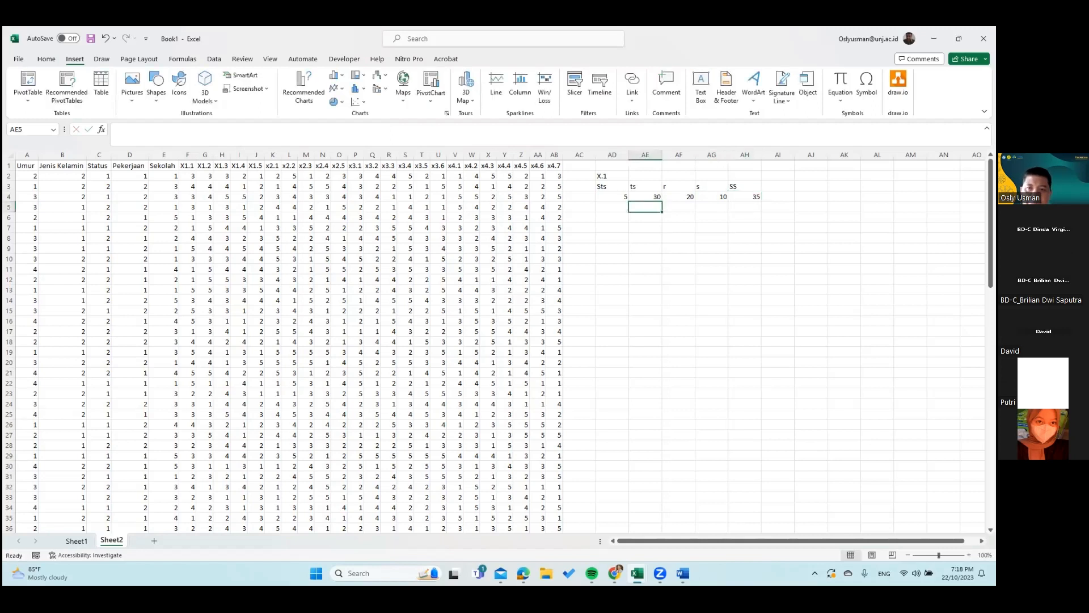
Step: Total the five X.1 answer counts in cell AI4 with the formula =SUM(AD4:AH4)
left_click(780, 194)
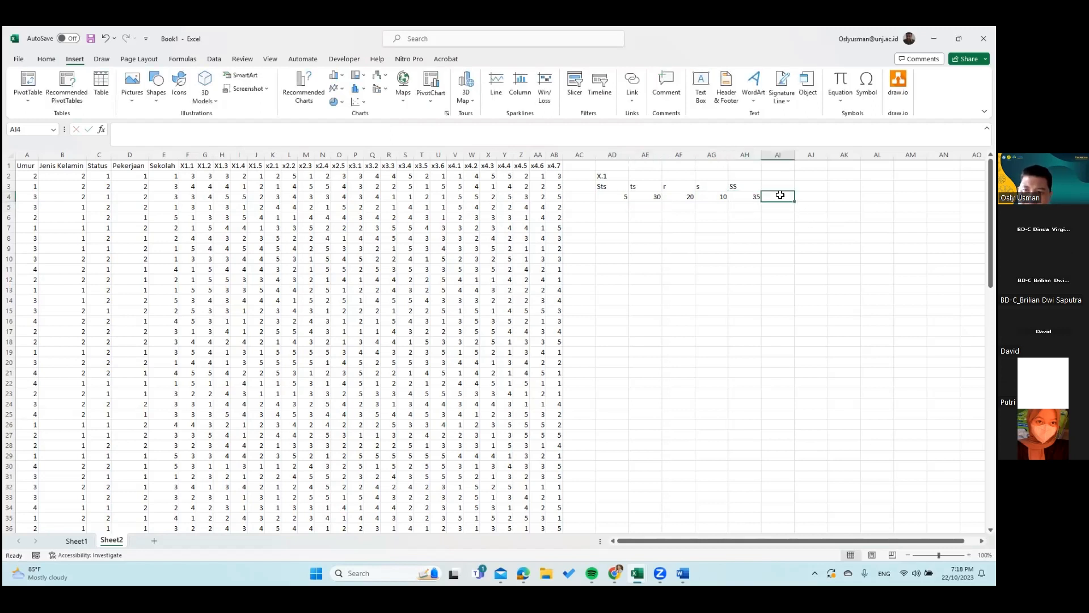
type("=")
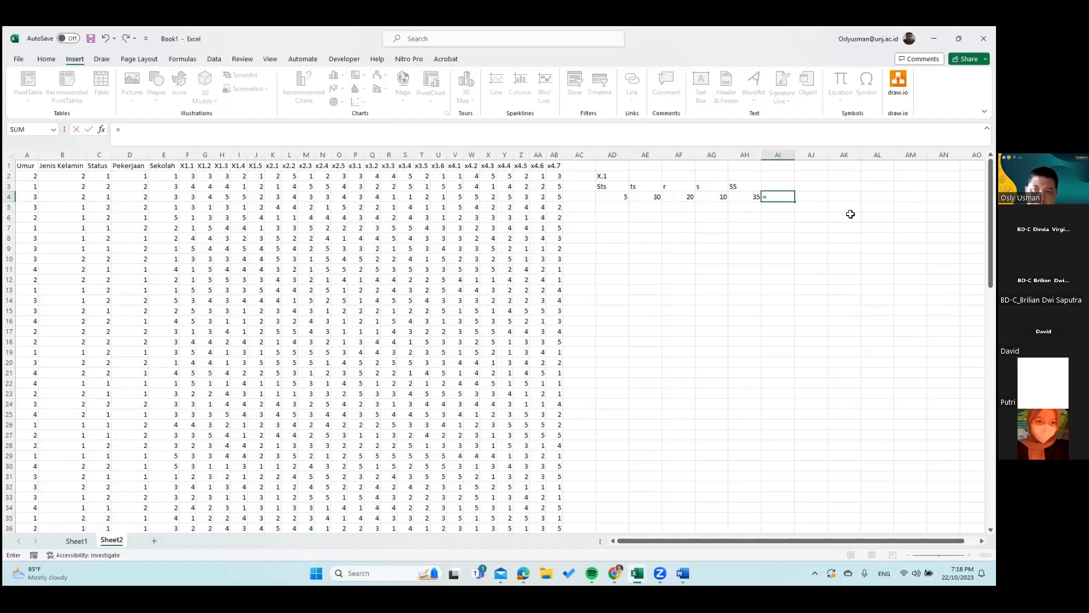
type("sum")
left_click_drag(618, 199, 743, 197)
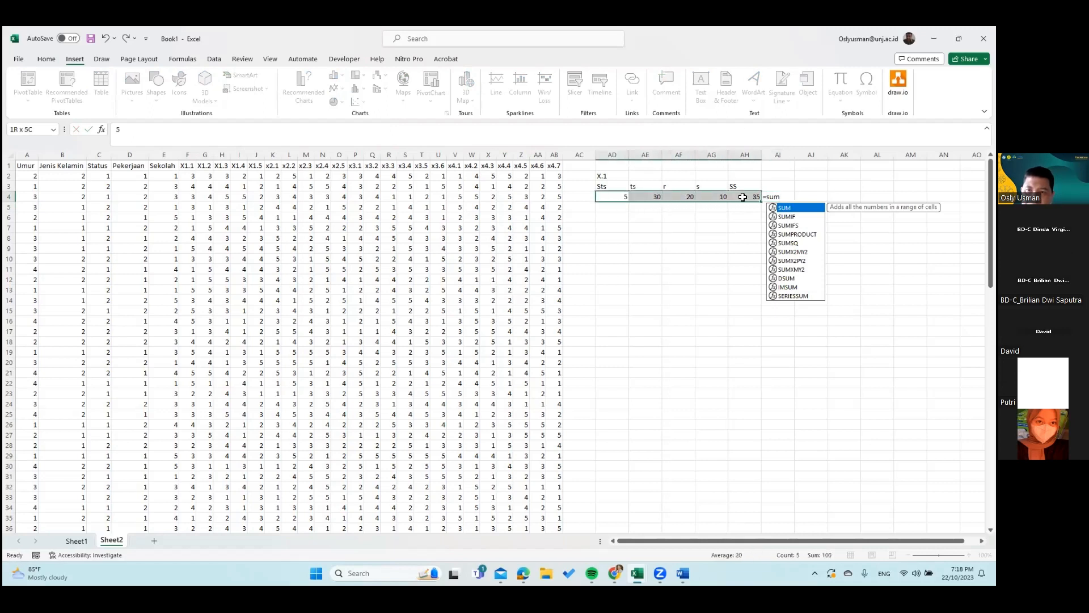
left_click(790, 197)
key("BackSpace")
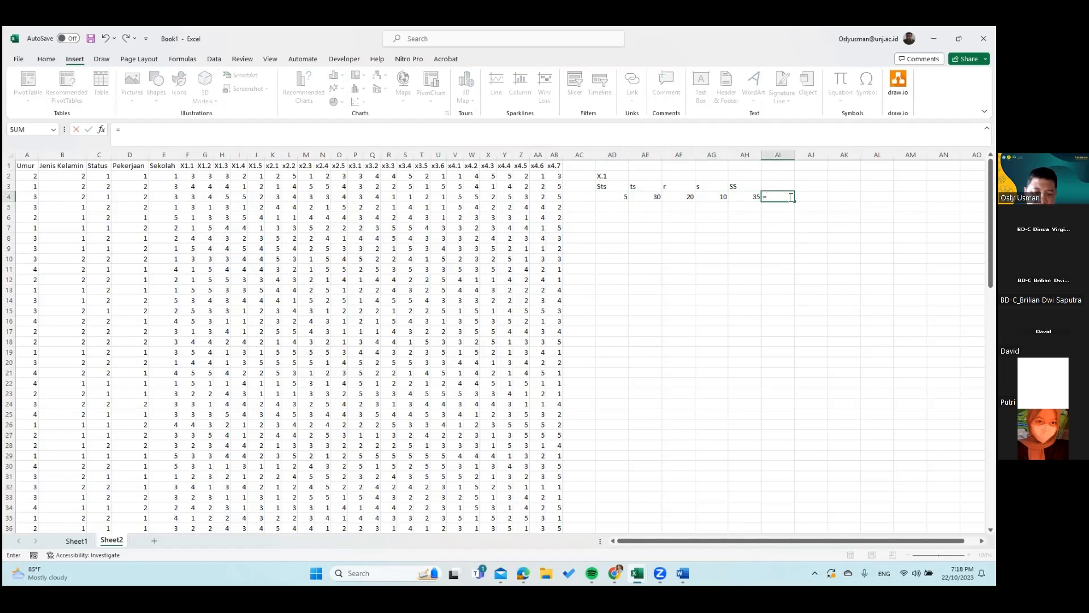
type("=sum(")
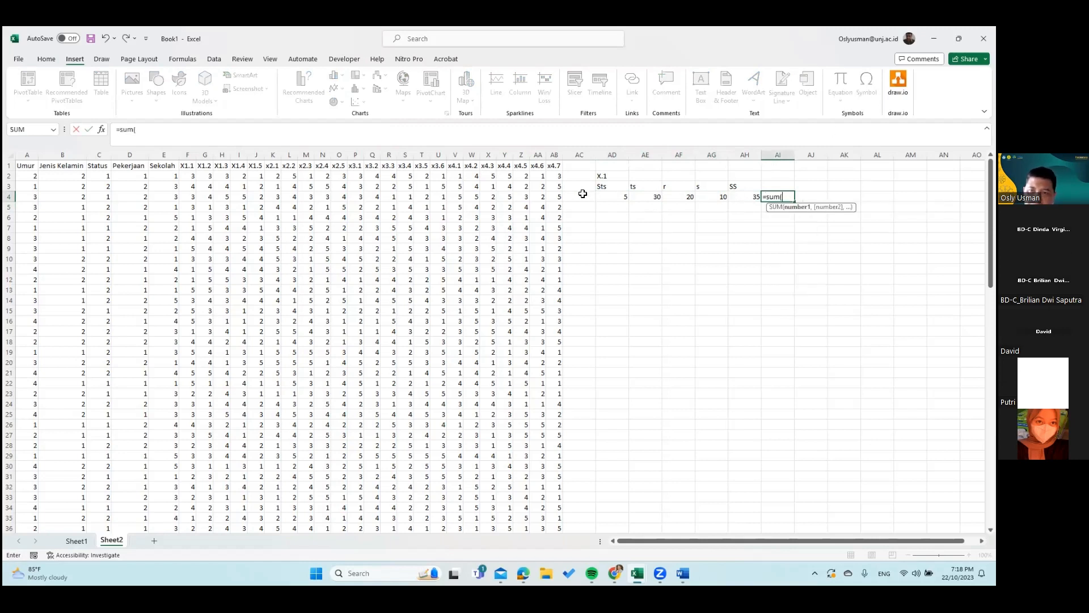
left_click_drag(612, 197, 741, 197)
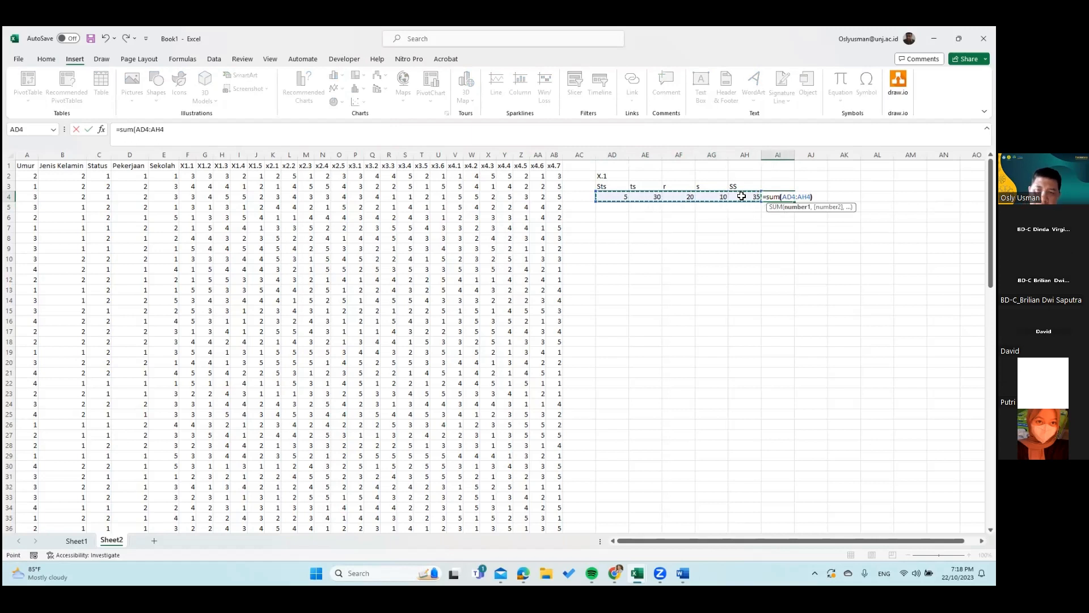
key("Return")
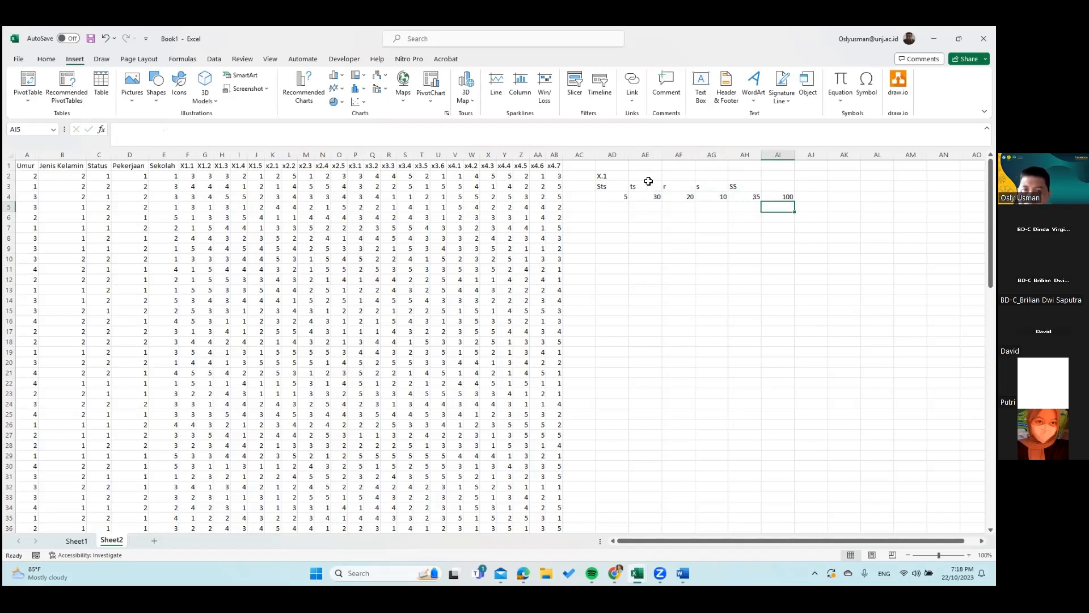
Step: Insert an empty column AE between the Sts and ts counts
left_click(618, 209)
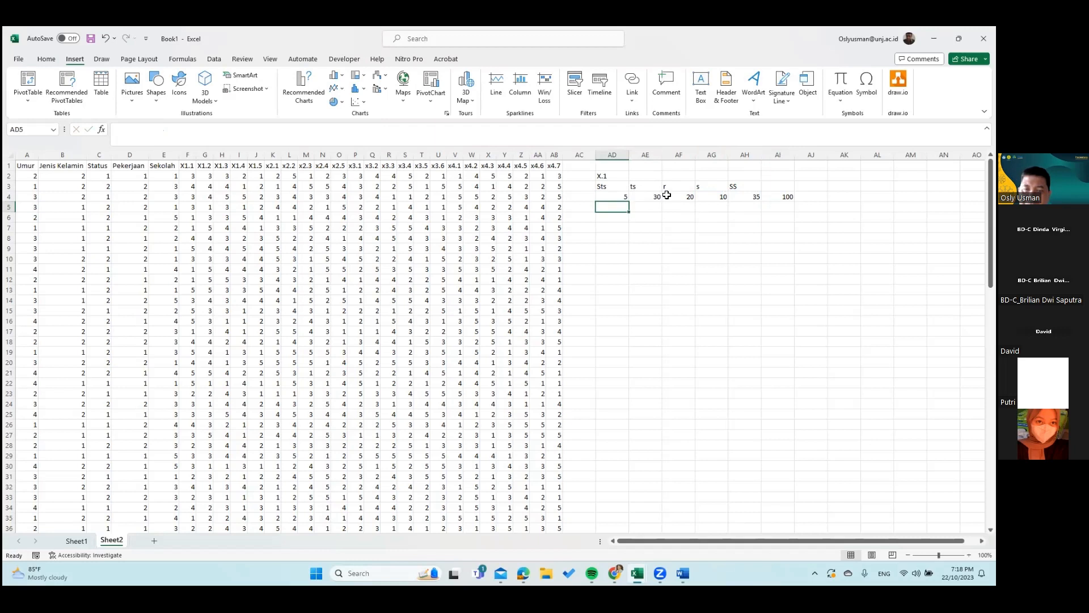
left_click(643, 153)
right_click(645, 154)
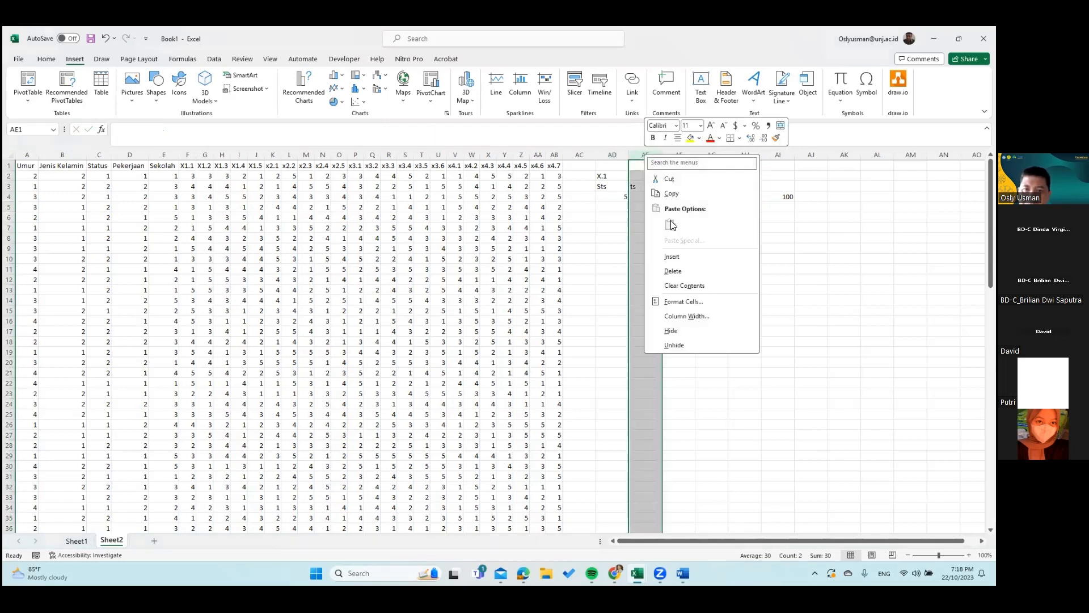
left_click(678, 259)
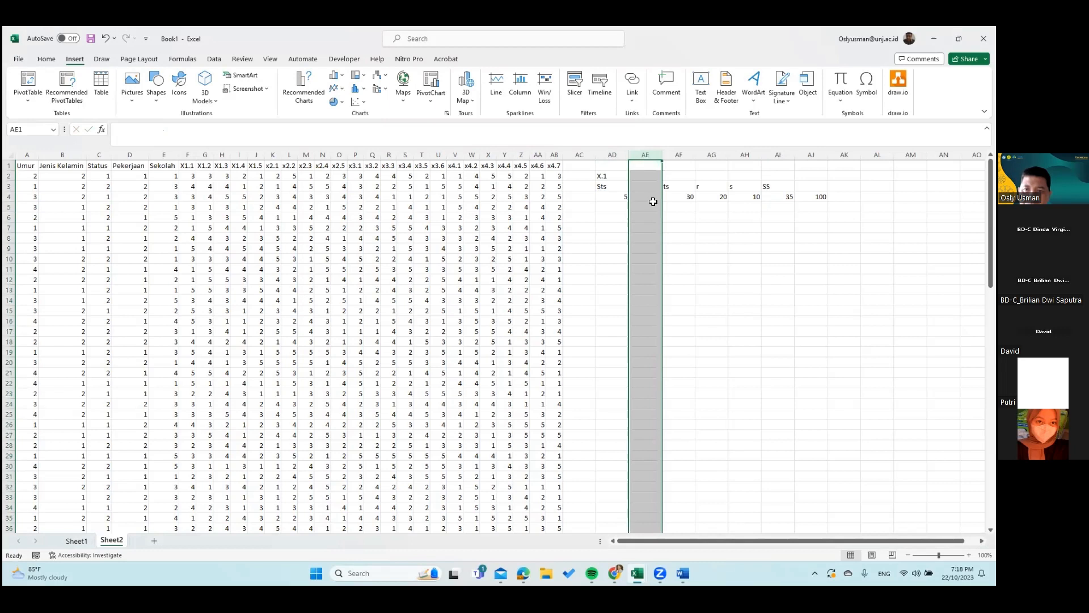
left_click(653, 203)
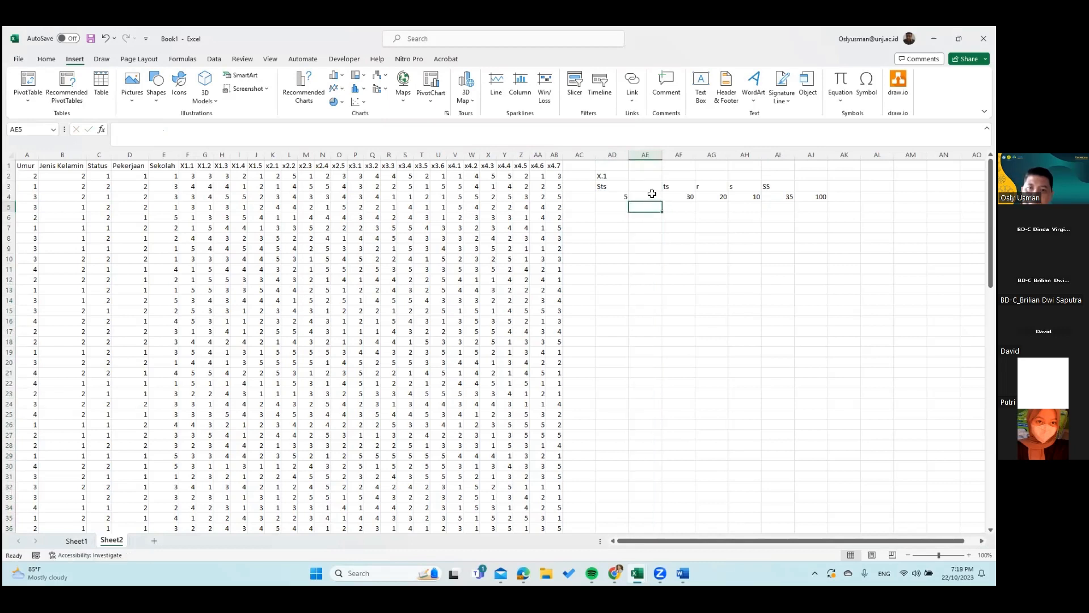
Step: Calculate the Sts share of the 100 respondents in AE4 with the formula =AD4/100
left_click(656, 195)
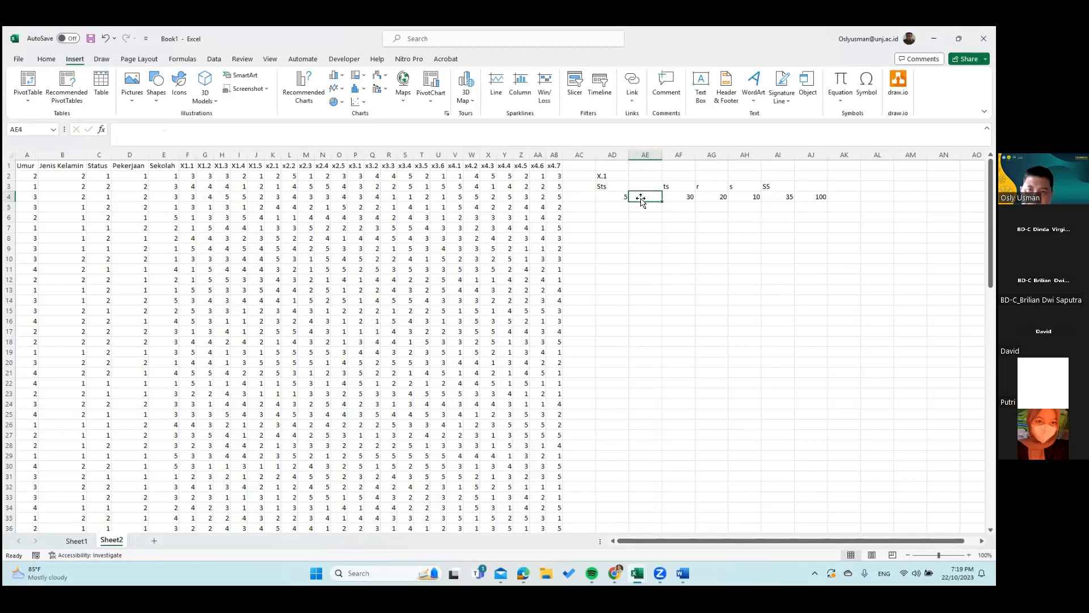
type("=")
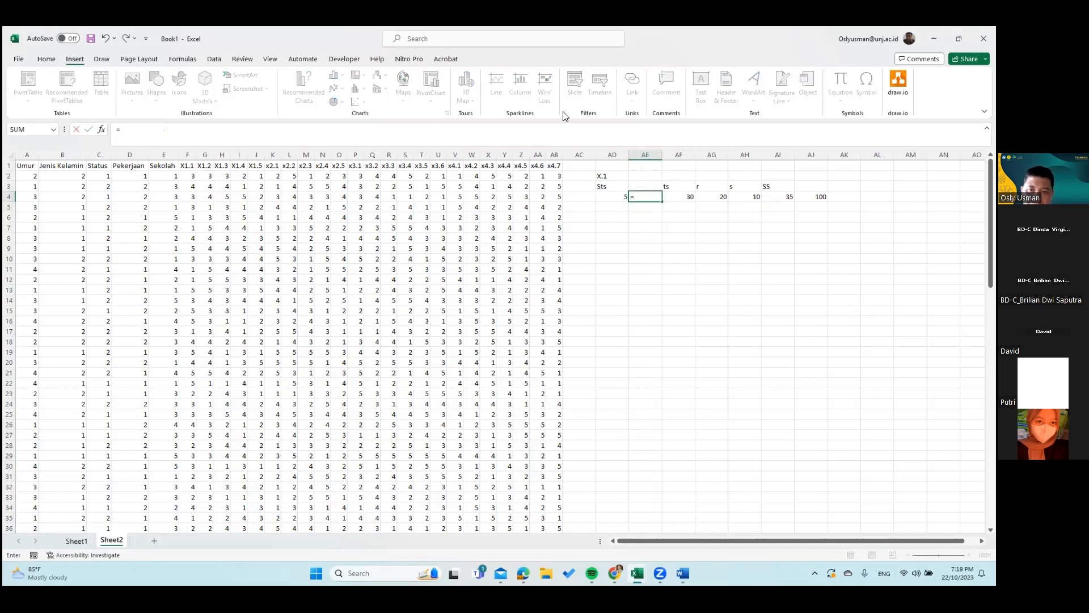
left_click(617, 195)
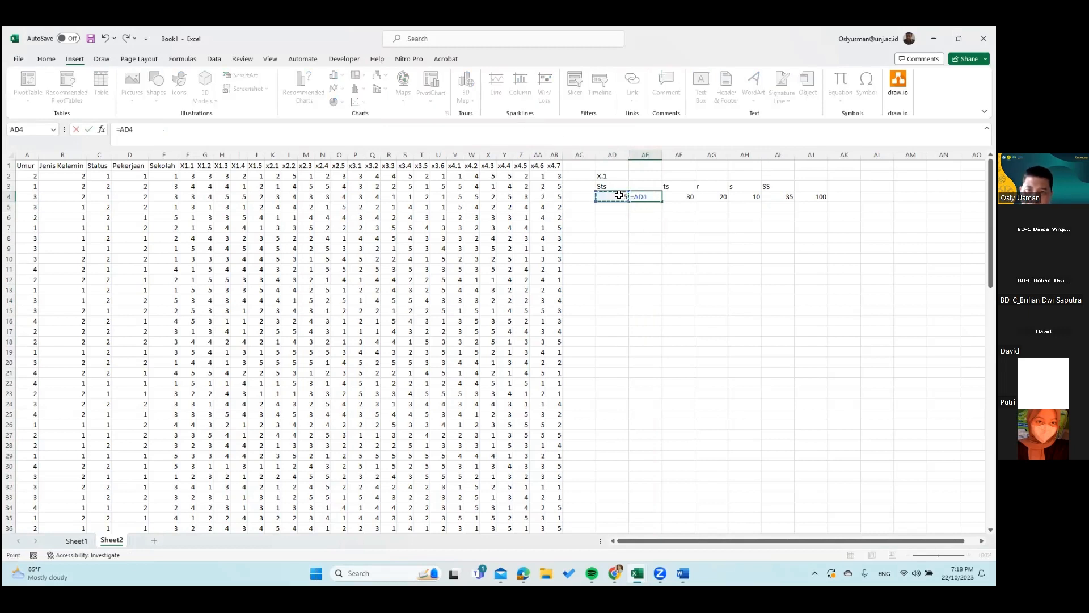
type("/100")
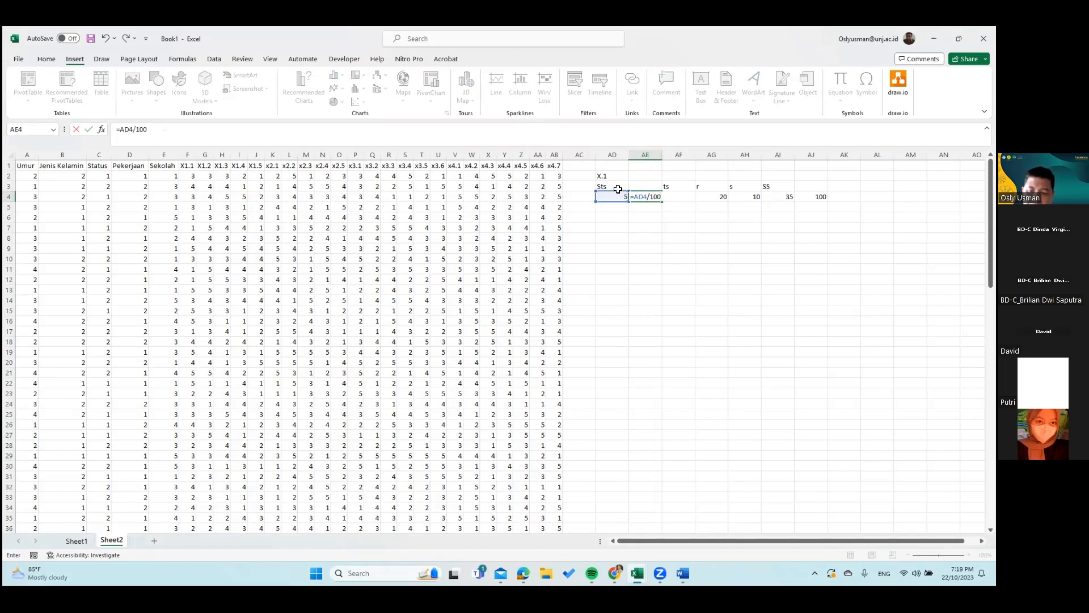
key("Return")
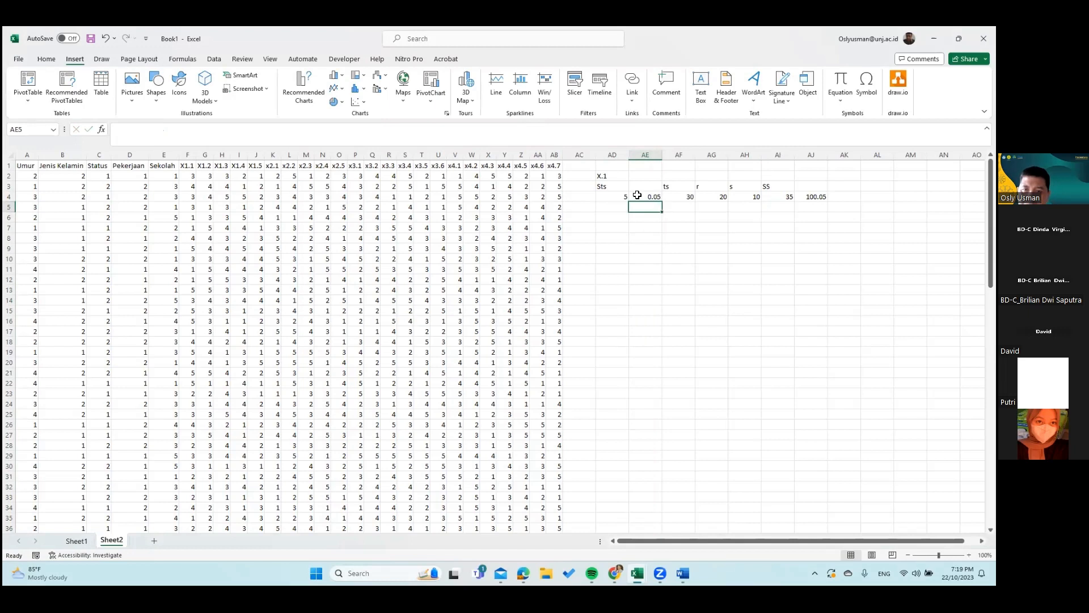
Step: Narrow the ts count column AF slightly and format the Sts share in AE4 as a percentage
left_click_drag(695, 154, 687, 154)
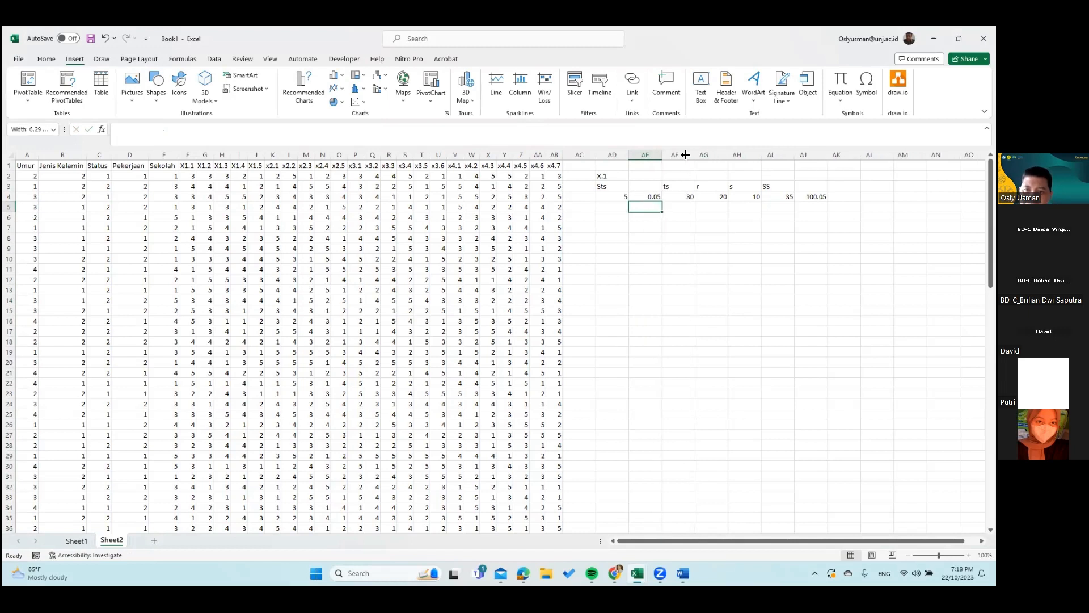
left_click(646, 196)
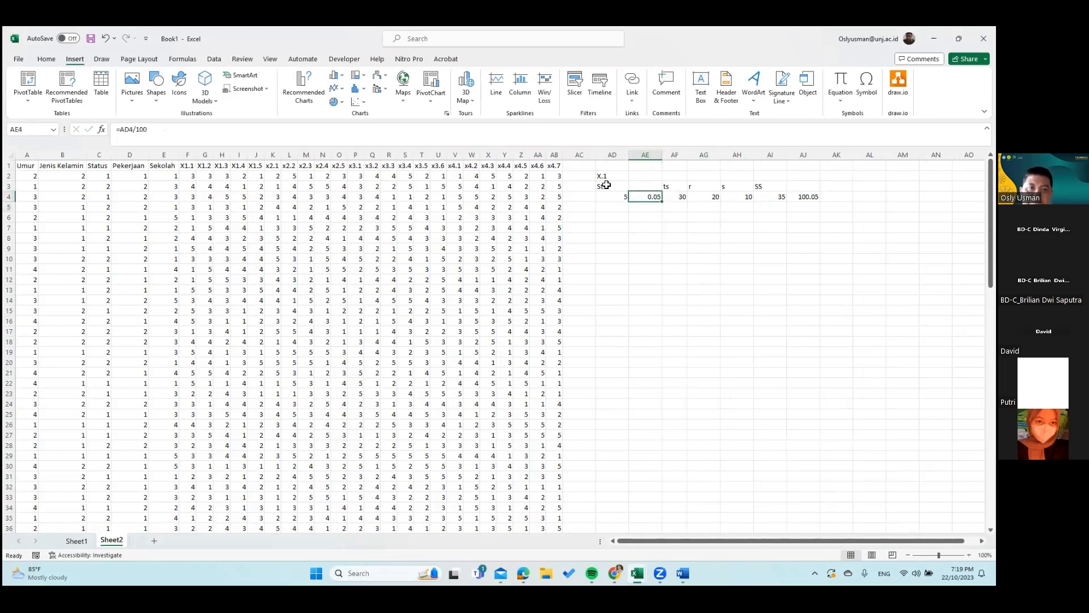
left_click(50, 64)
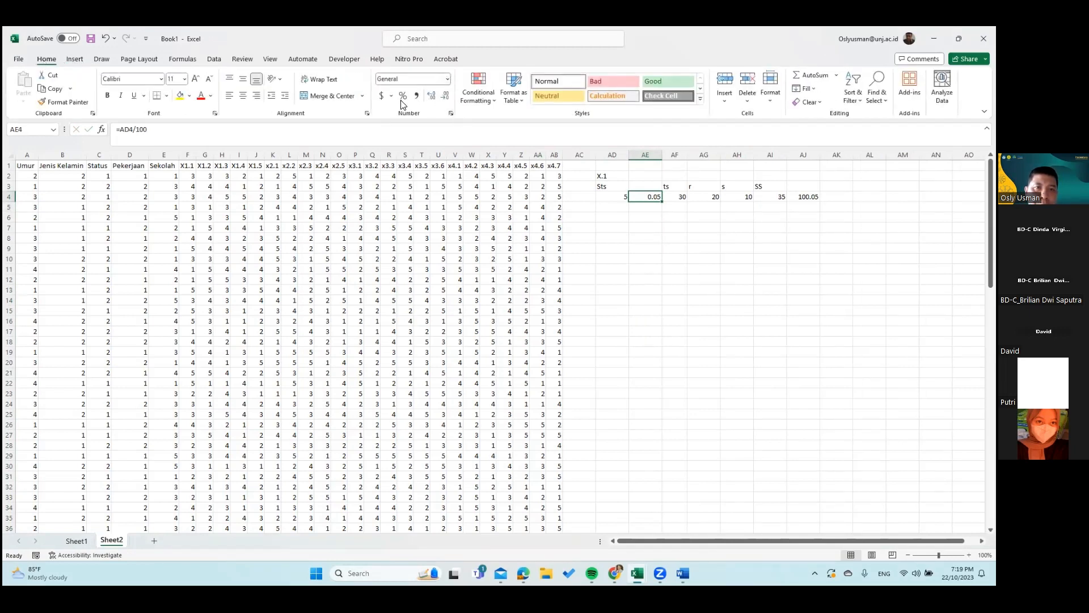
left_click(402, 95)
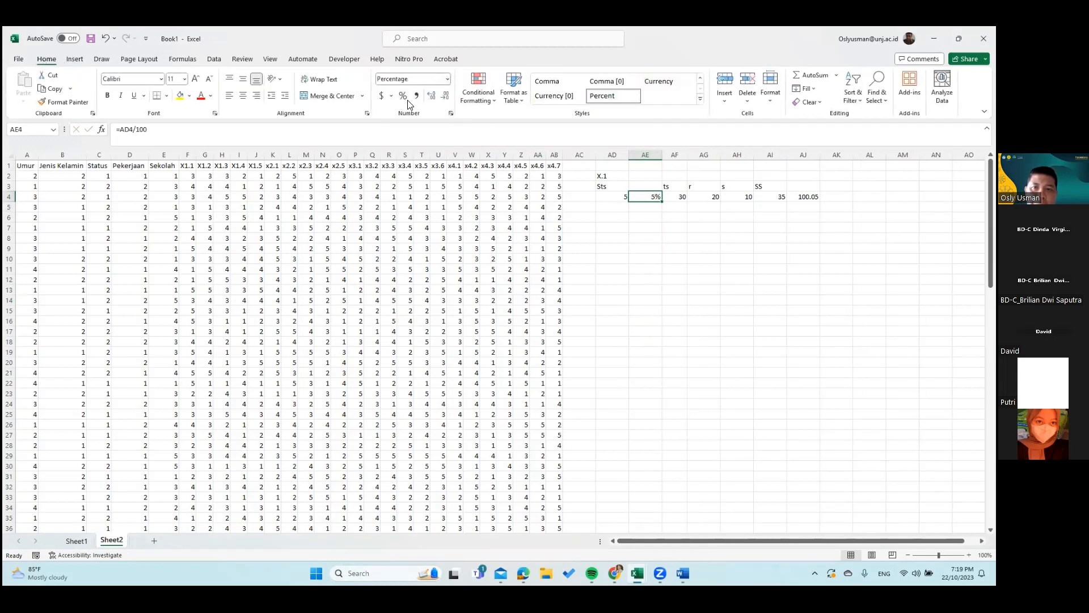
Step: Insert an empty column AG between the ts and r counts
left_click(702, 154)
right_click(702, 155)
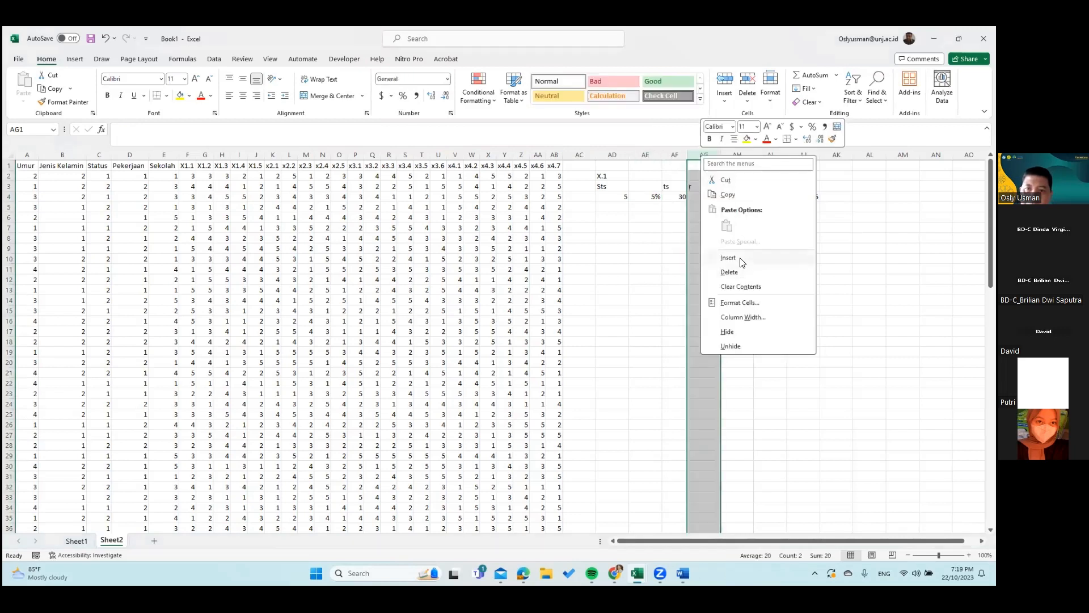
left_click(729, 257)
Step: Calculate the ts share of the 100 respondents in AG4 with the formula =AF4/100
left_click(707, 197)
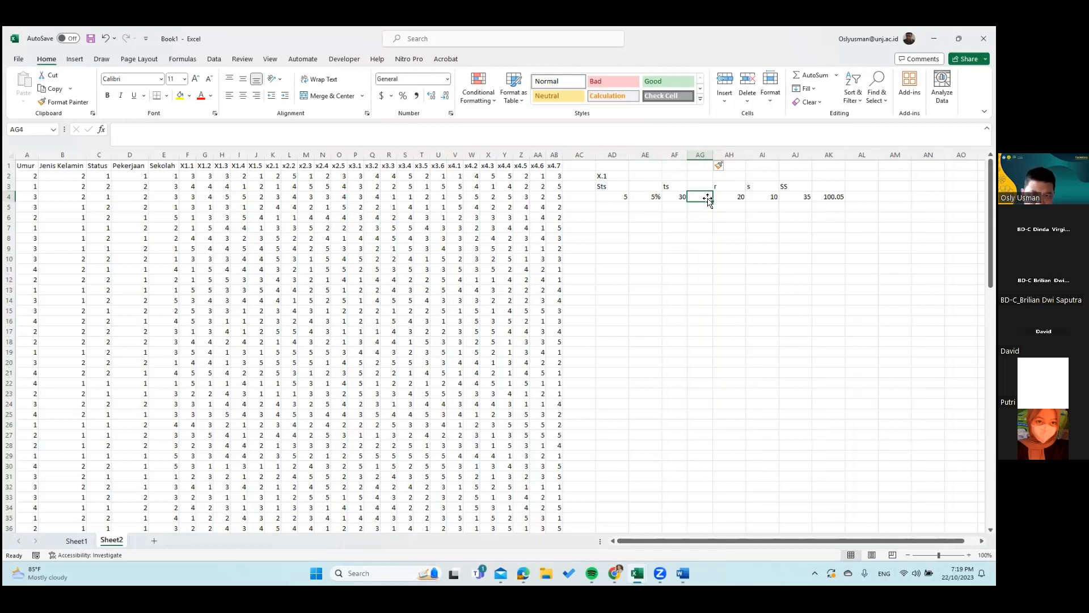
type("=")
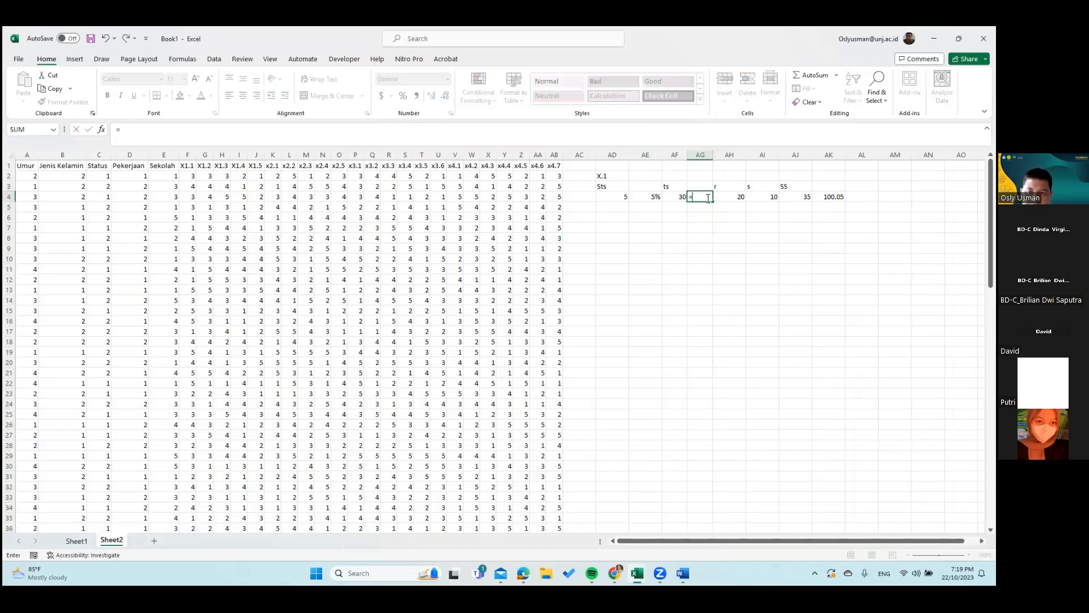
left_click(670, 196)
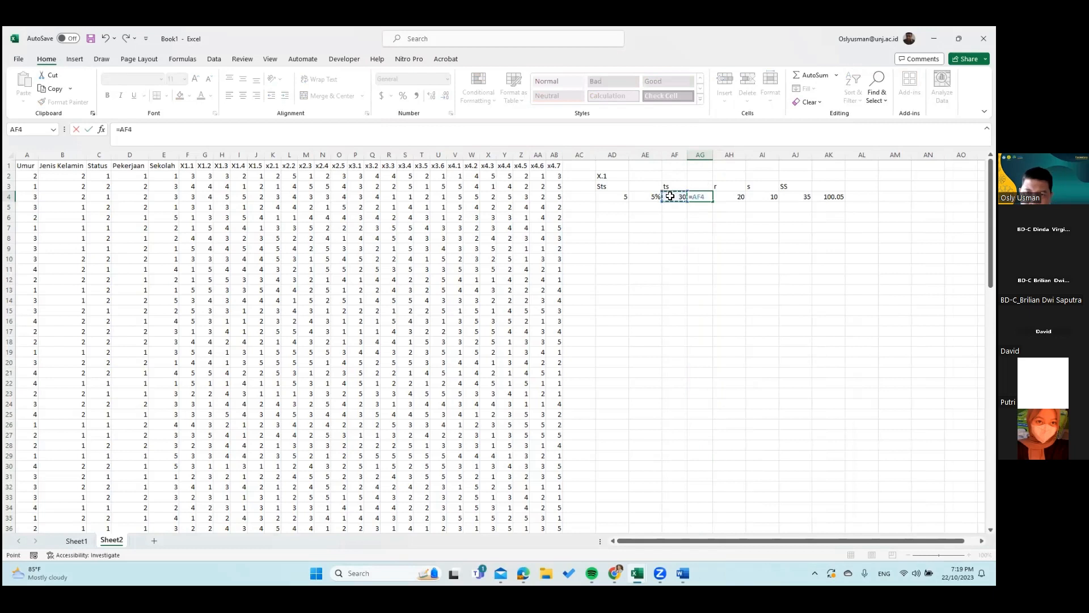
type("/100")
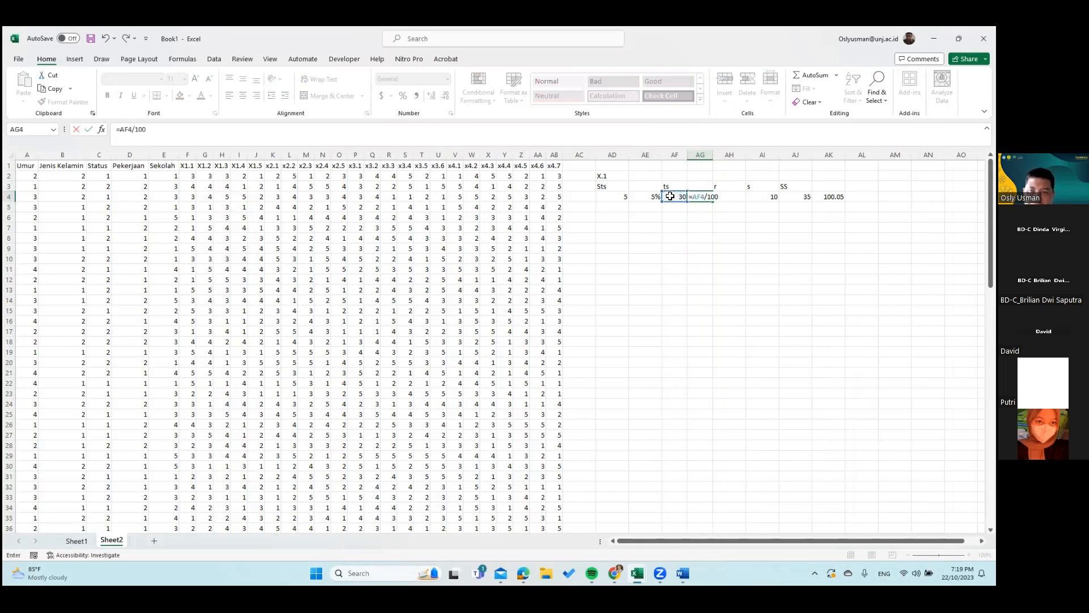
key("Return")
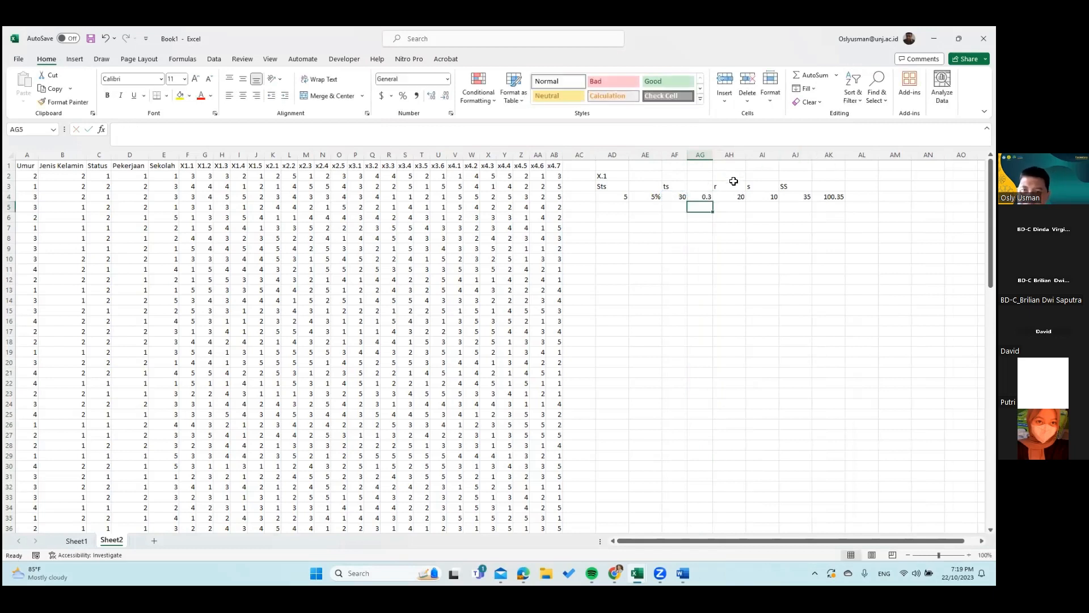
left_click(736, 202)
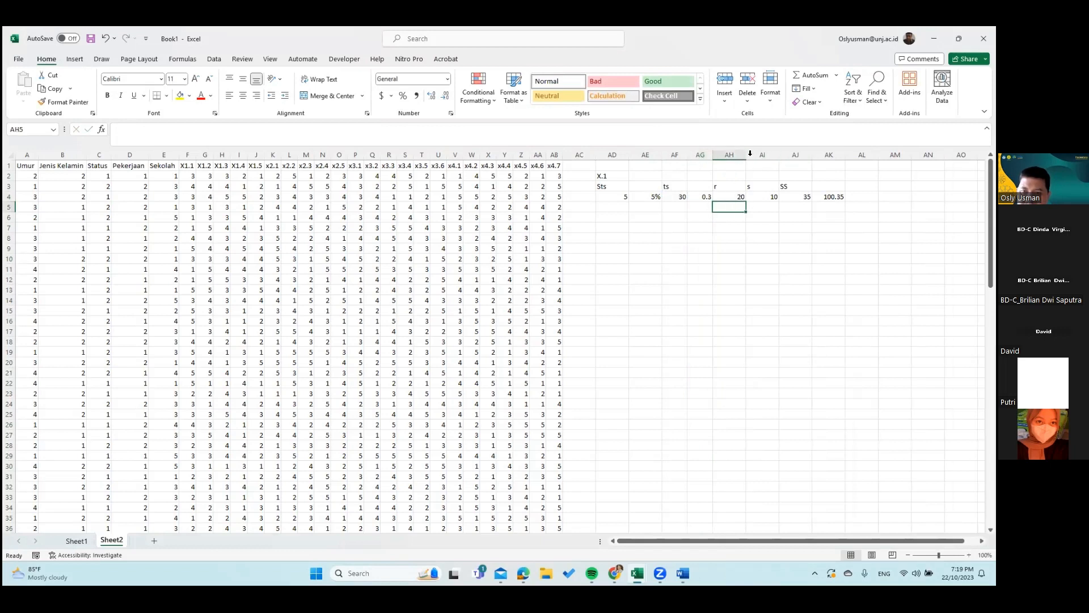
left_click(753, 198)
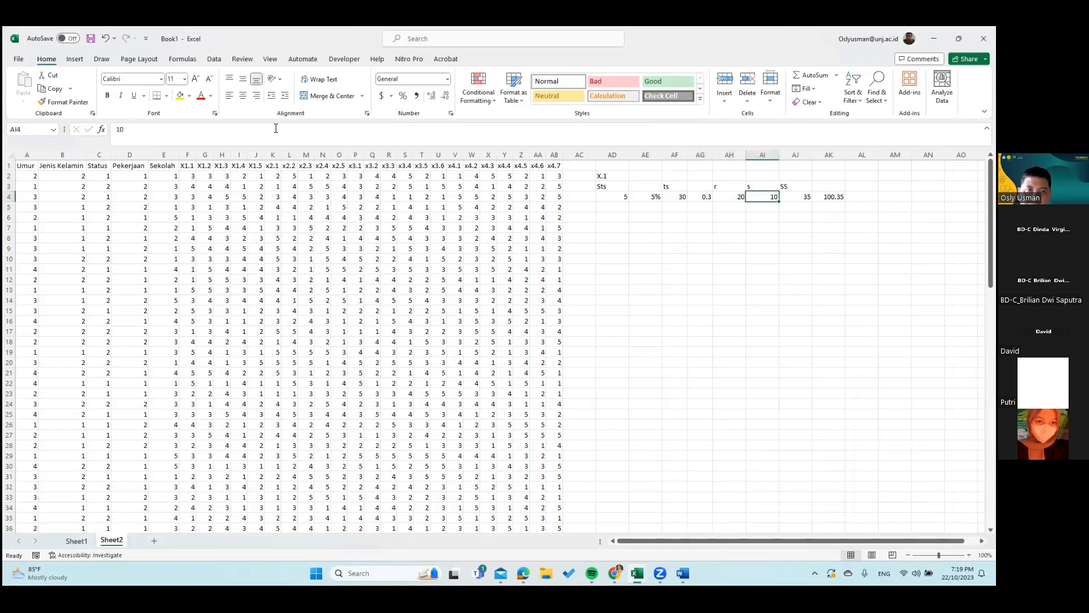
left_click(743, 154)
right_click(744, 154)
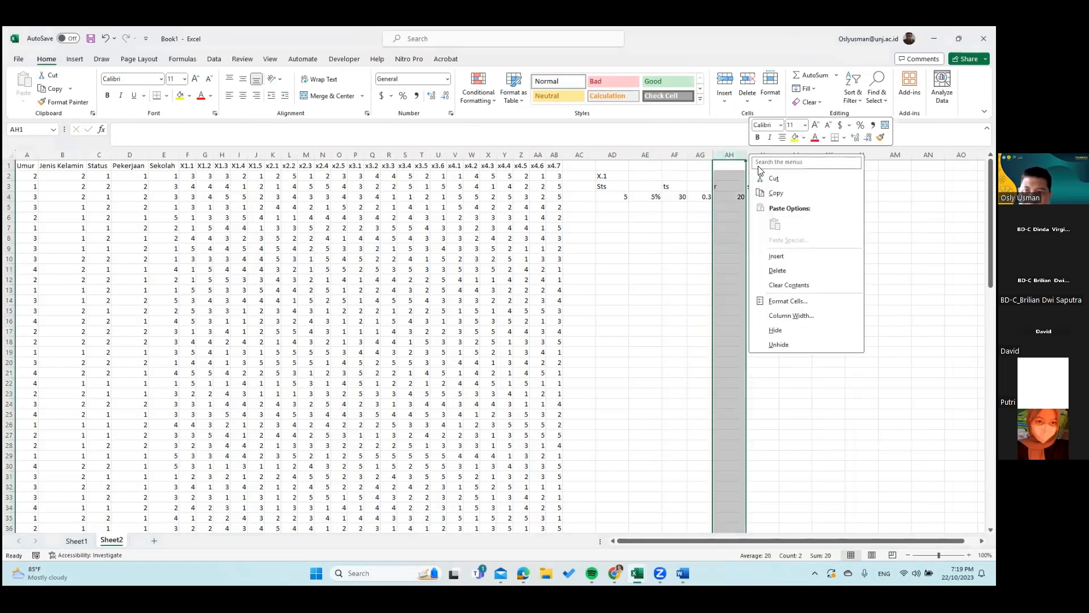
left_click(775, 259)
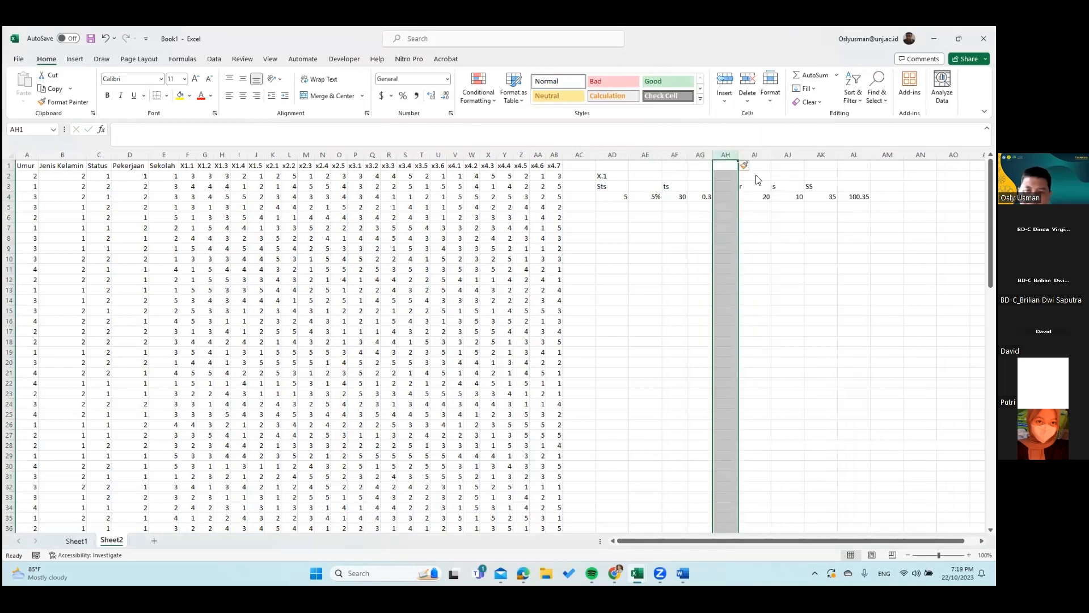
key("ctrl+z")
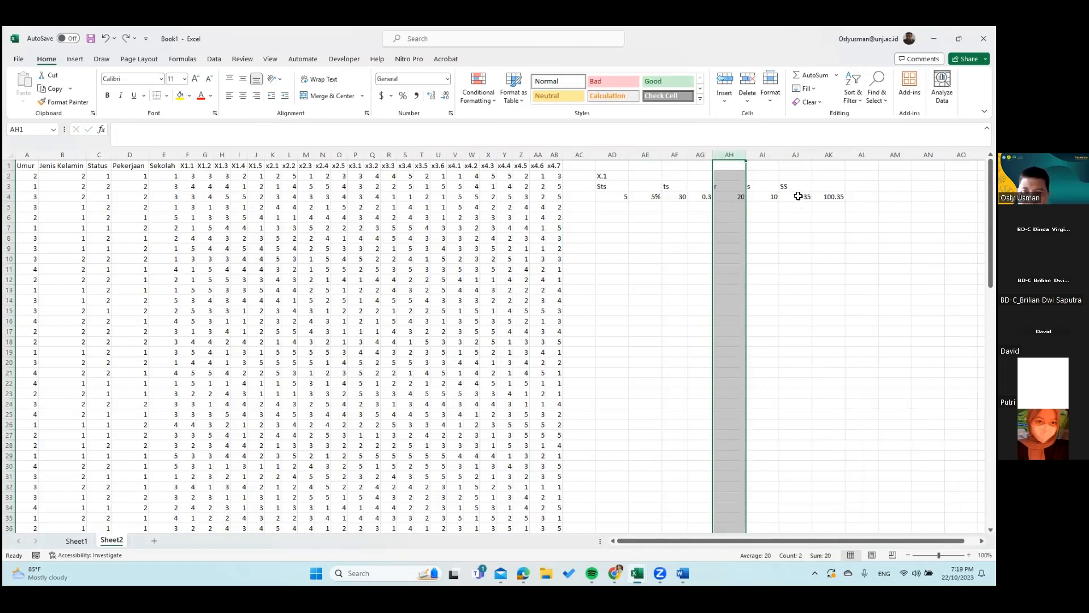
Step: Insert an empty column AI between the r and s counts
left_click(768, 154)
right_click(770, 161)
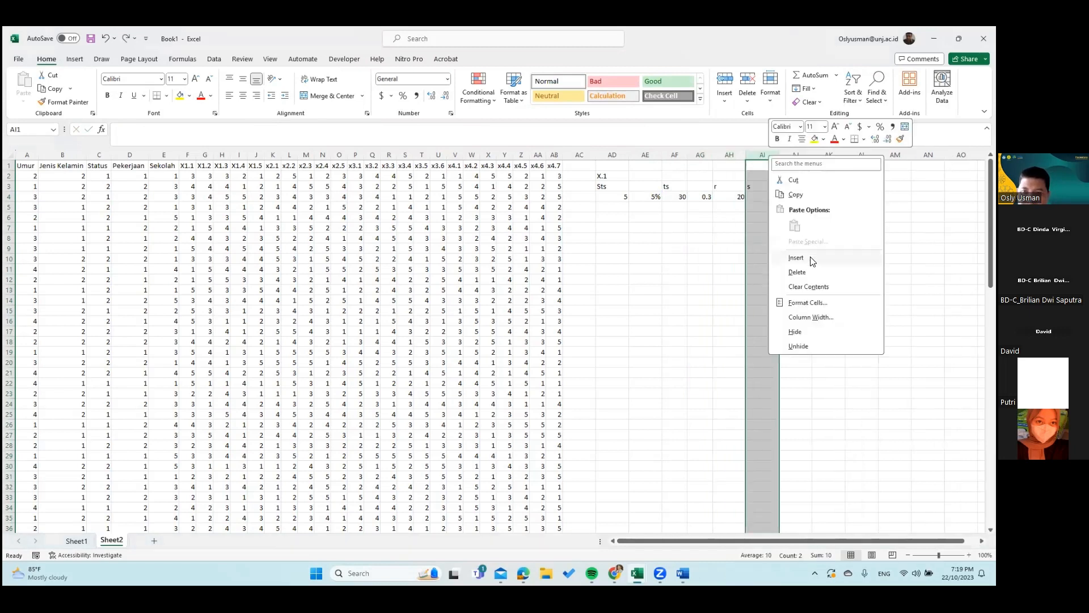
left_click(809, 259)
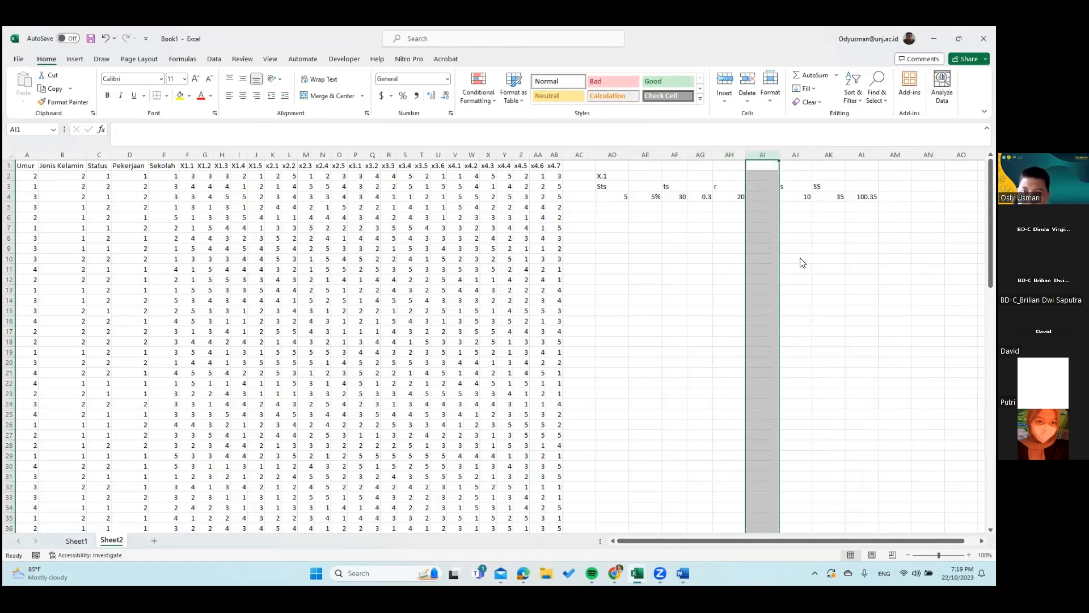
left_click(767, 195)
type("20")
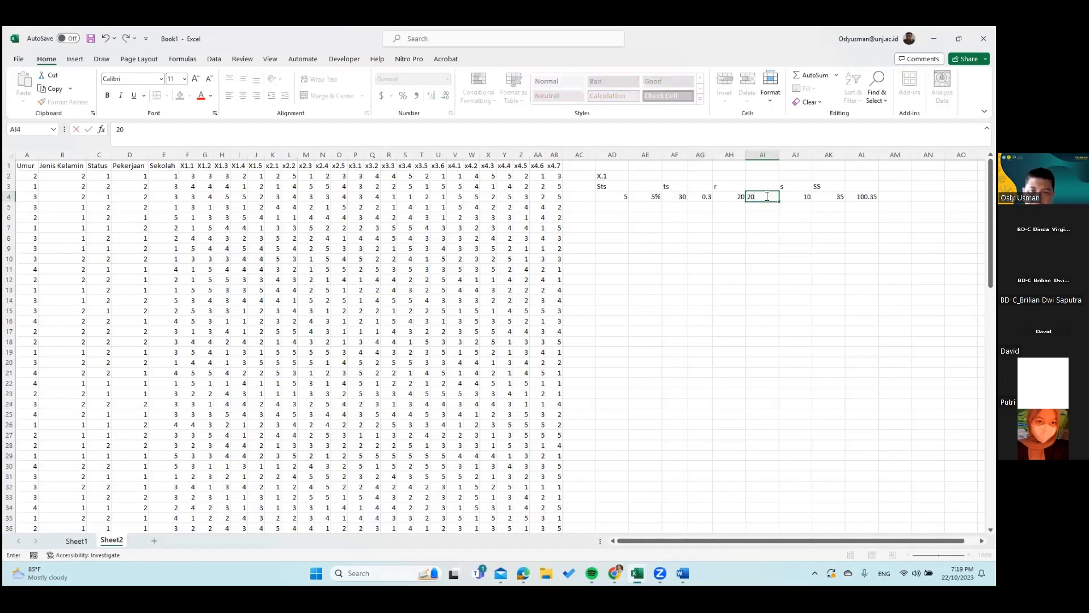
key("BackSpace")
key("BackSpace")
left_click(733, 198)
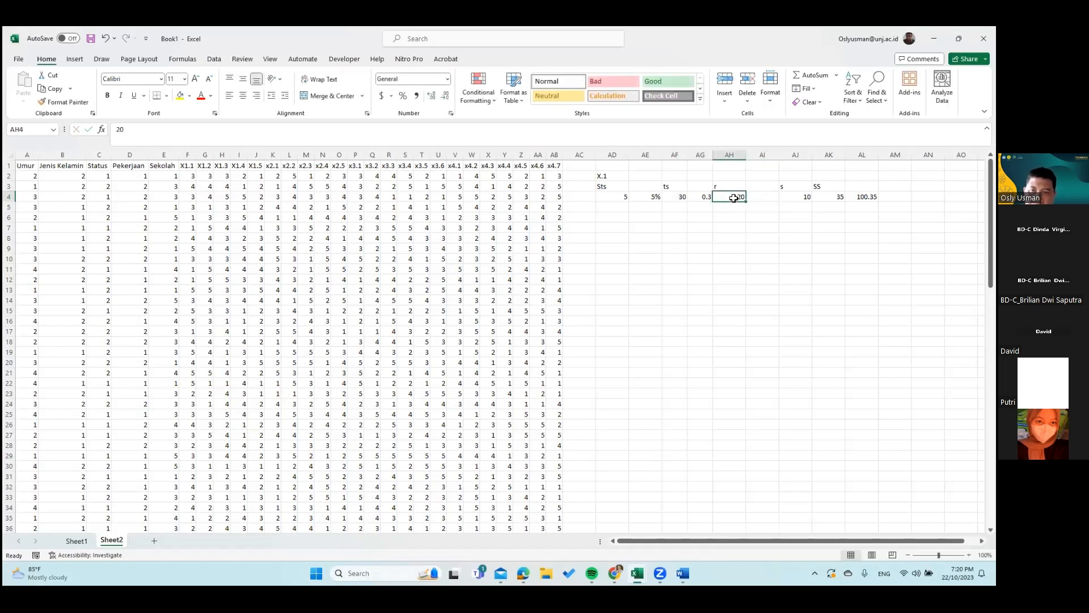
Step: Calculate the r share of the 100 respondents in AI4 with the formula =AH4/100
left_click(766, 196)
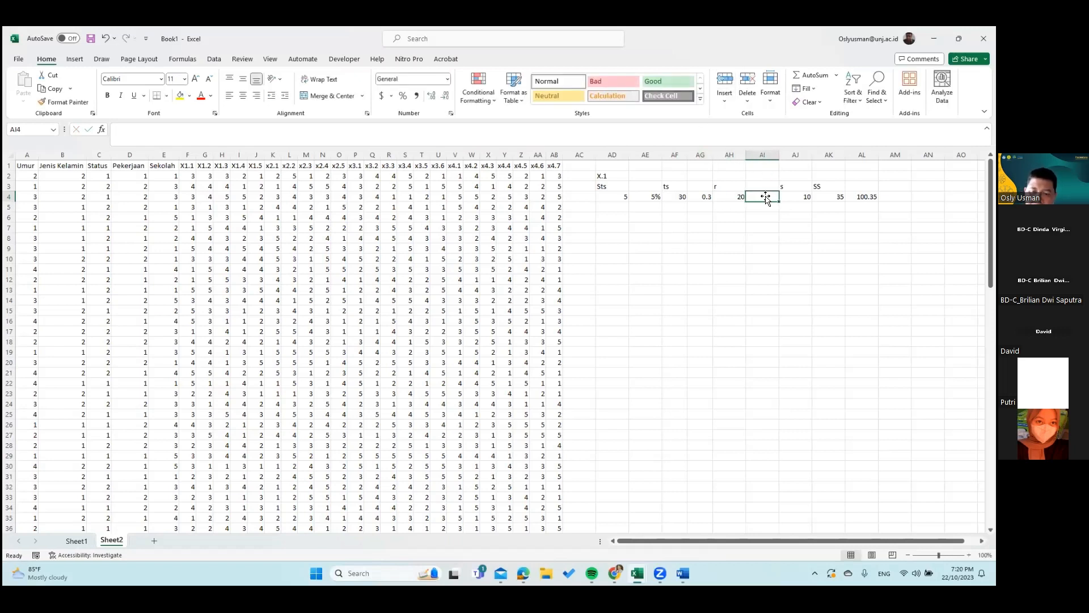
type("=")
left_click(736, 197)
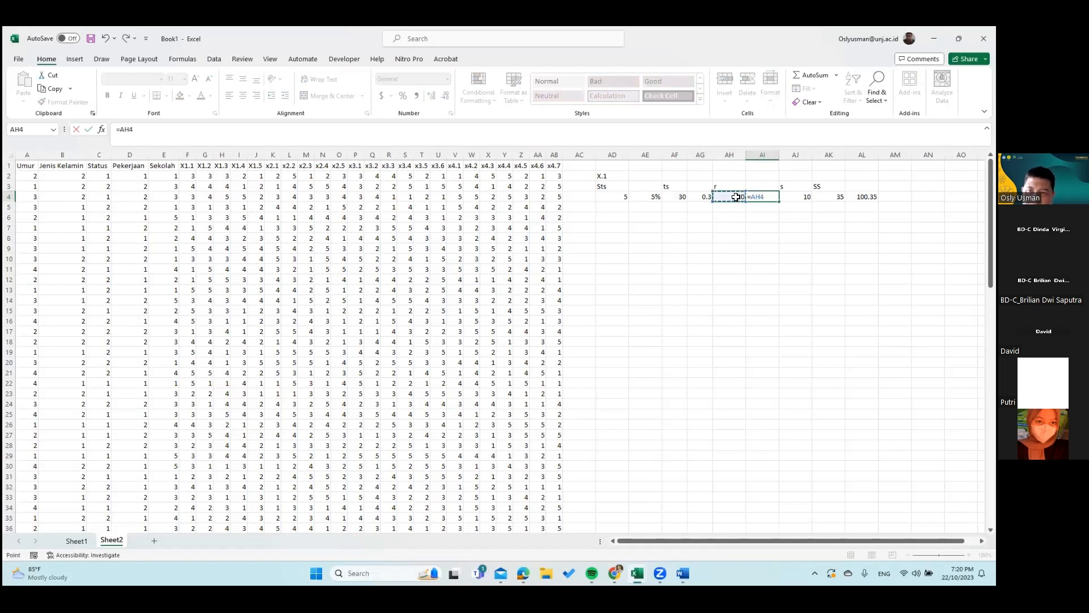
type("/10")
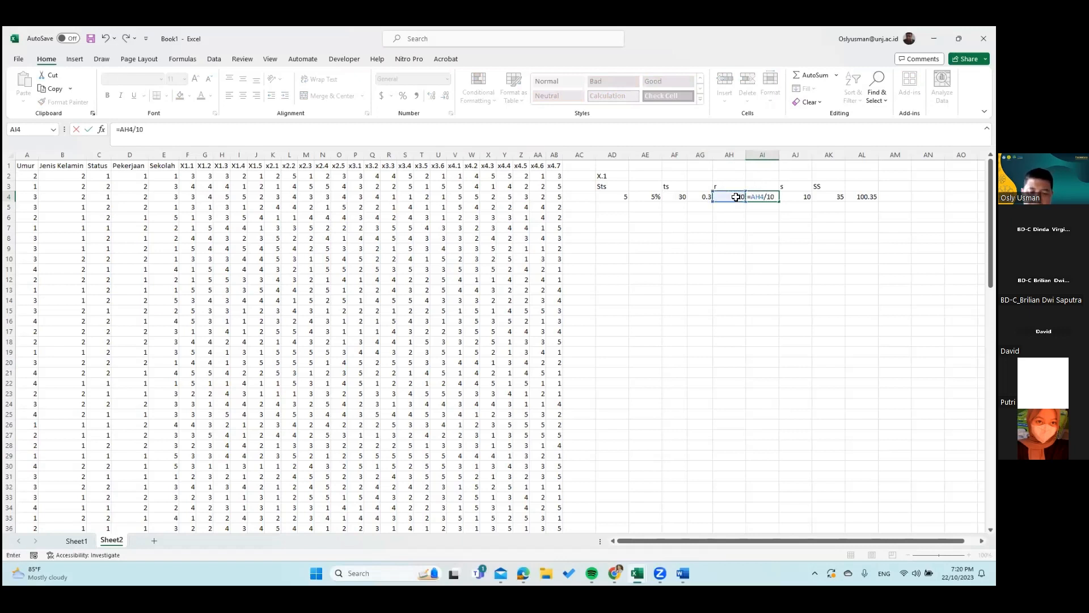
type("0")
key("Return")
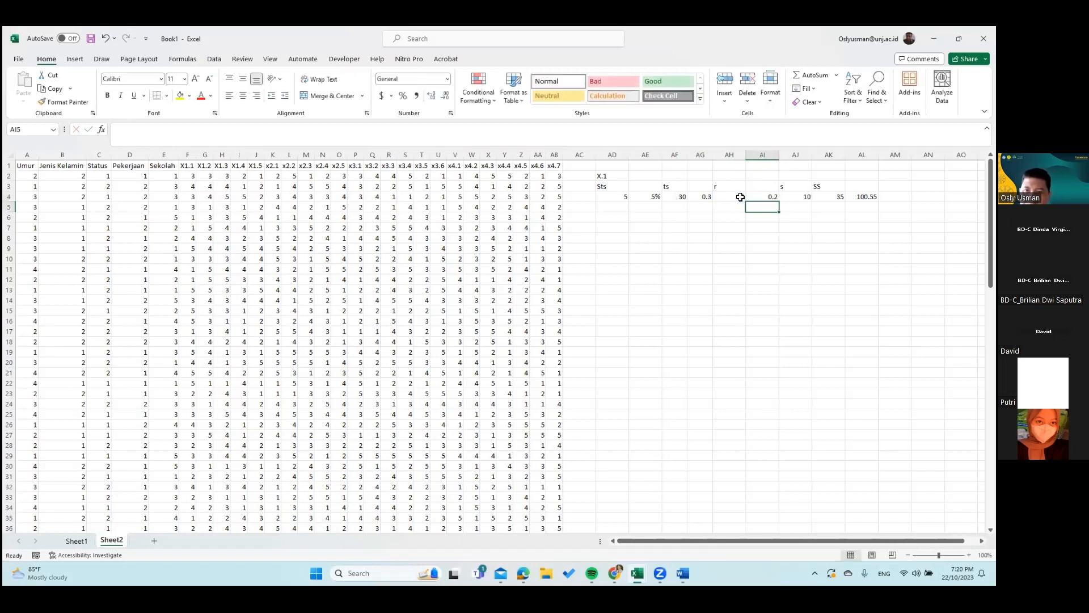
Step: Format the ts share in AG4 and the r share in AI4 as percentages
left_click(707, 197)
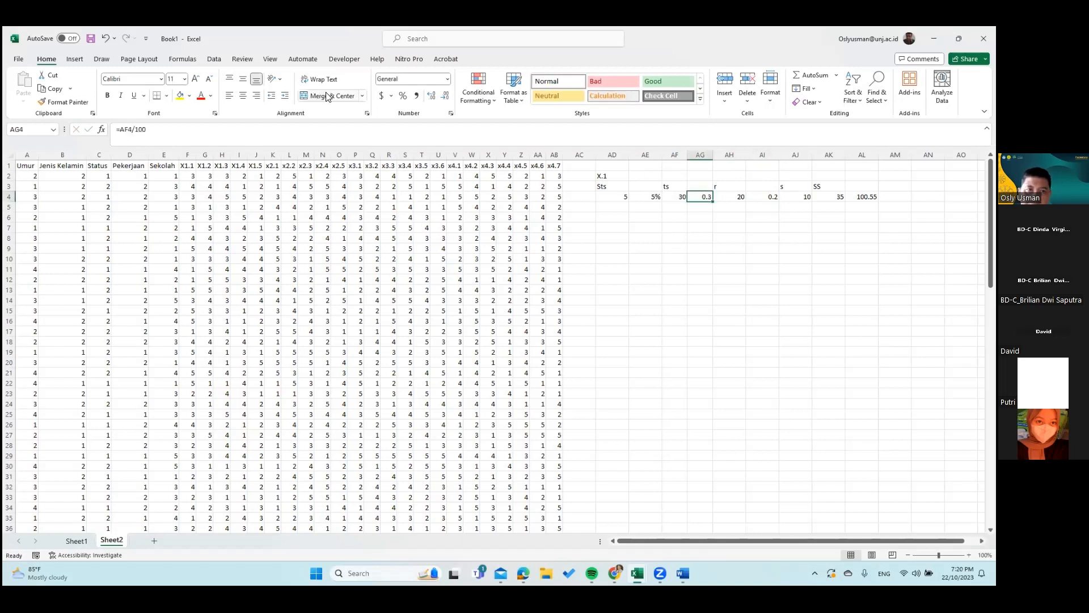
left_click(403, 96)
left_click(772, 197)
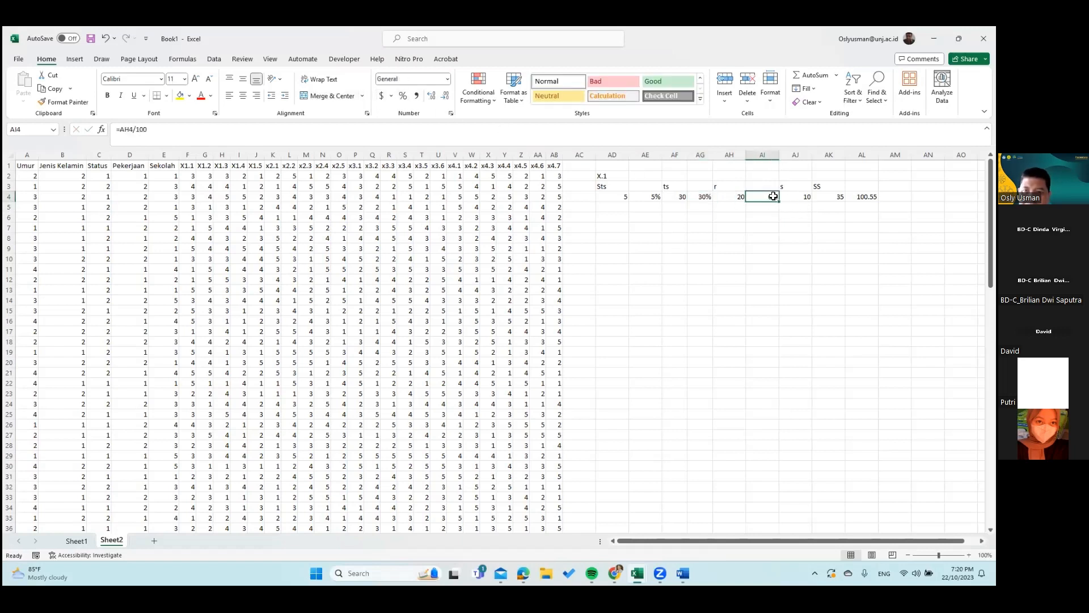
left_click(402, 95)
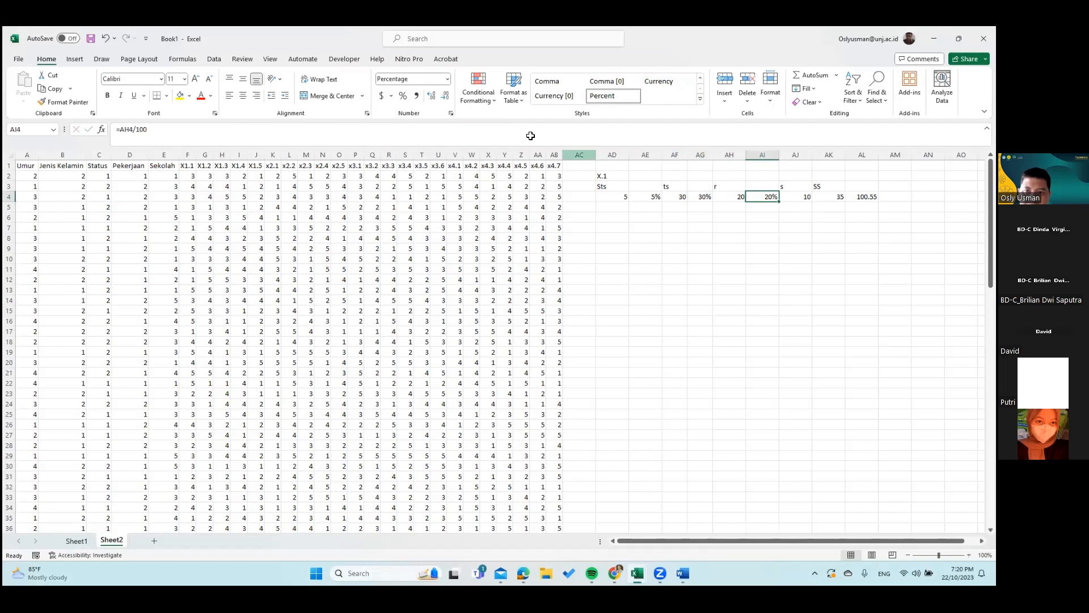
Step: Copy the X.1 answer table AD2:AL4 and paste it below the Questioner heading in the Word document Document5
left_click(717, 205)
left_click_drag(607, 178, 859, 198)
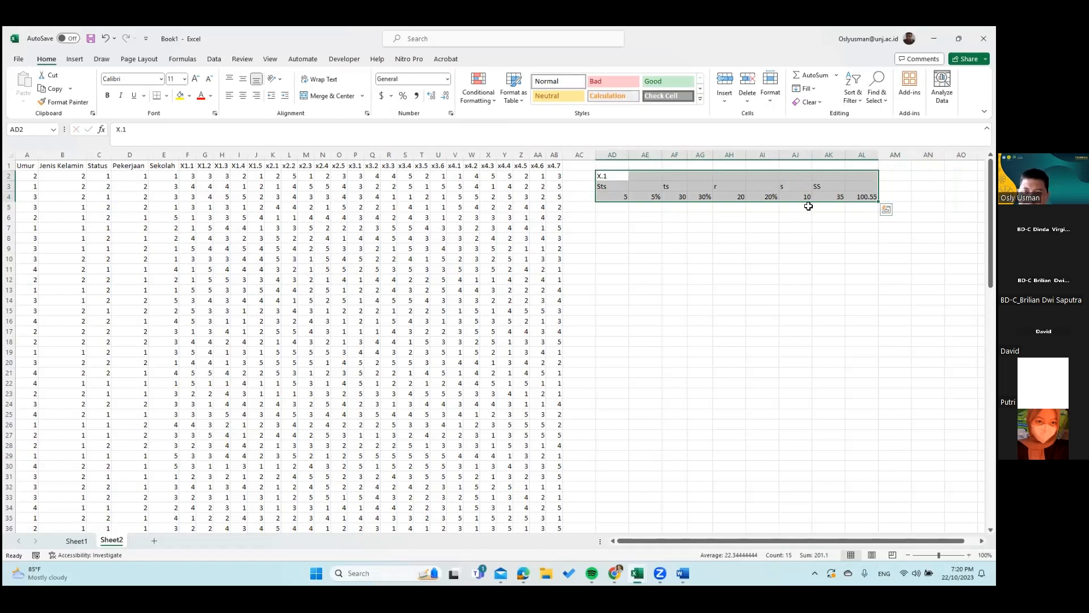
key("ctrl+c")
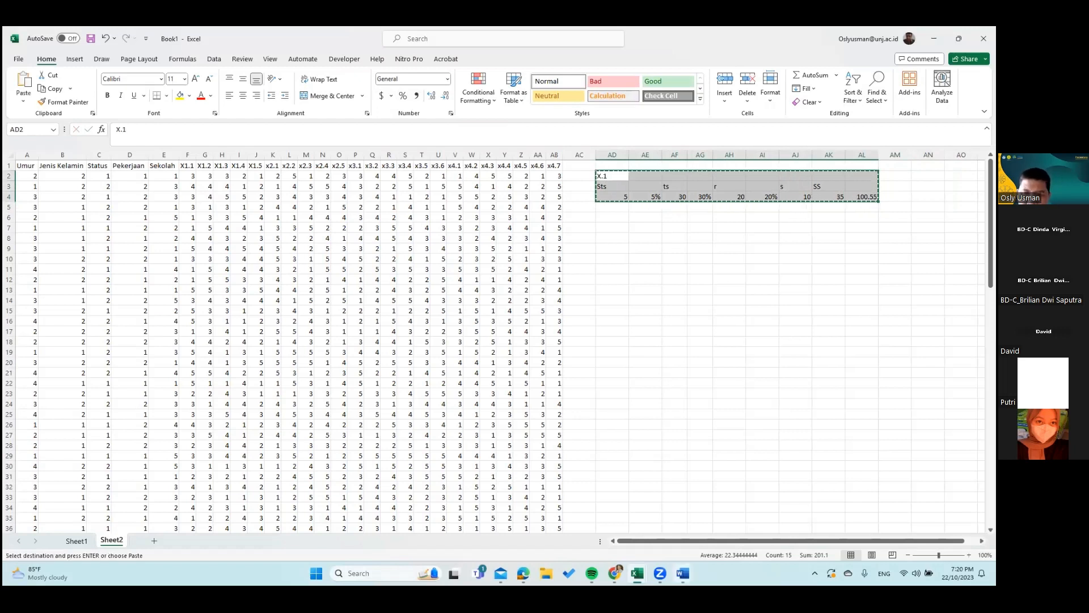
left_click(682, 573)
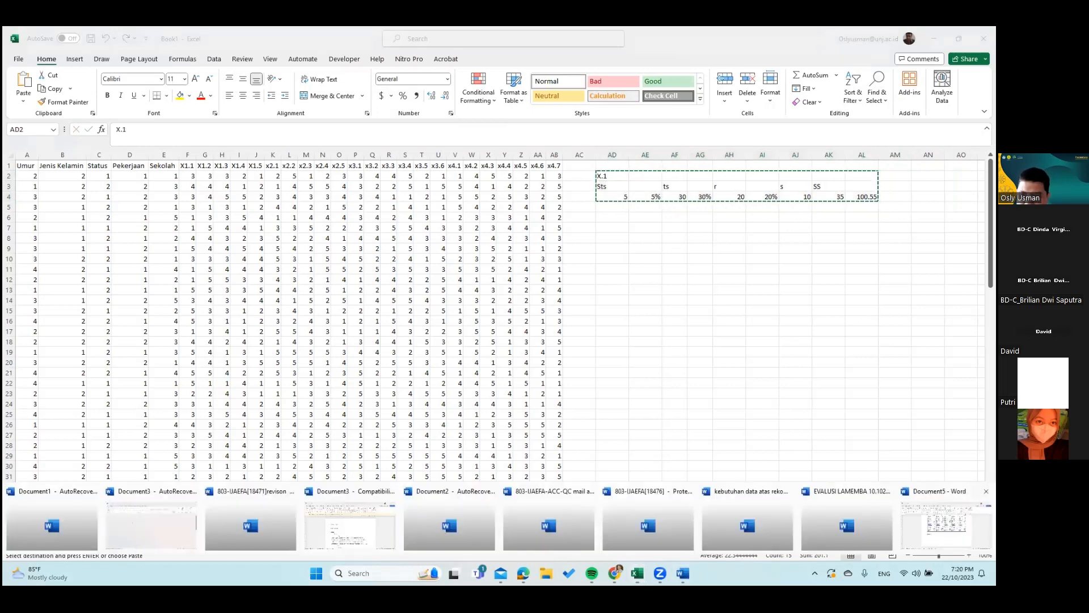
left_click(946, 526)
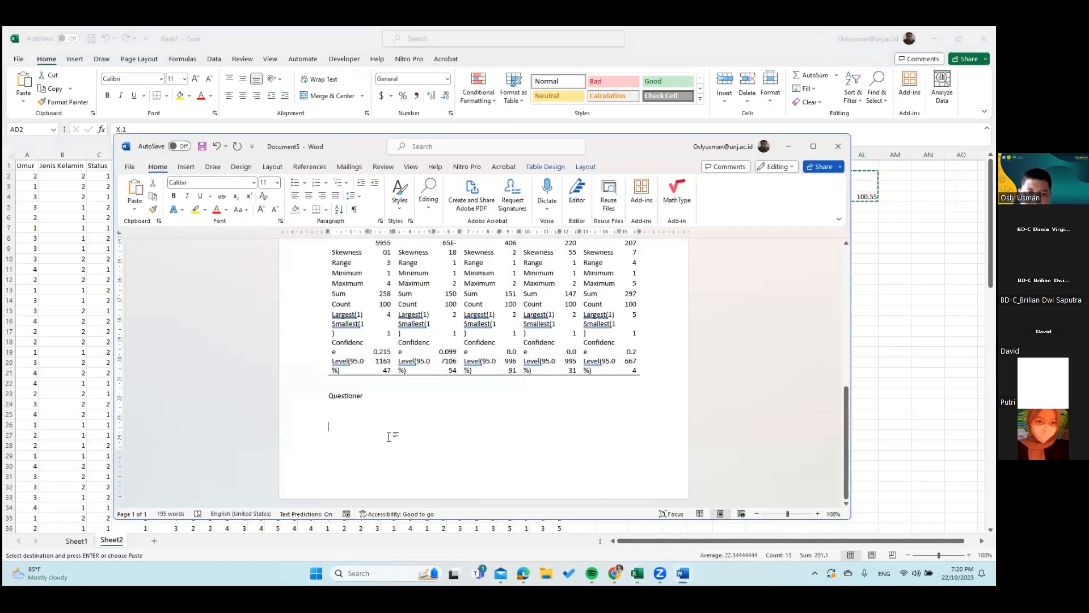
key("ctrl+v")
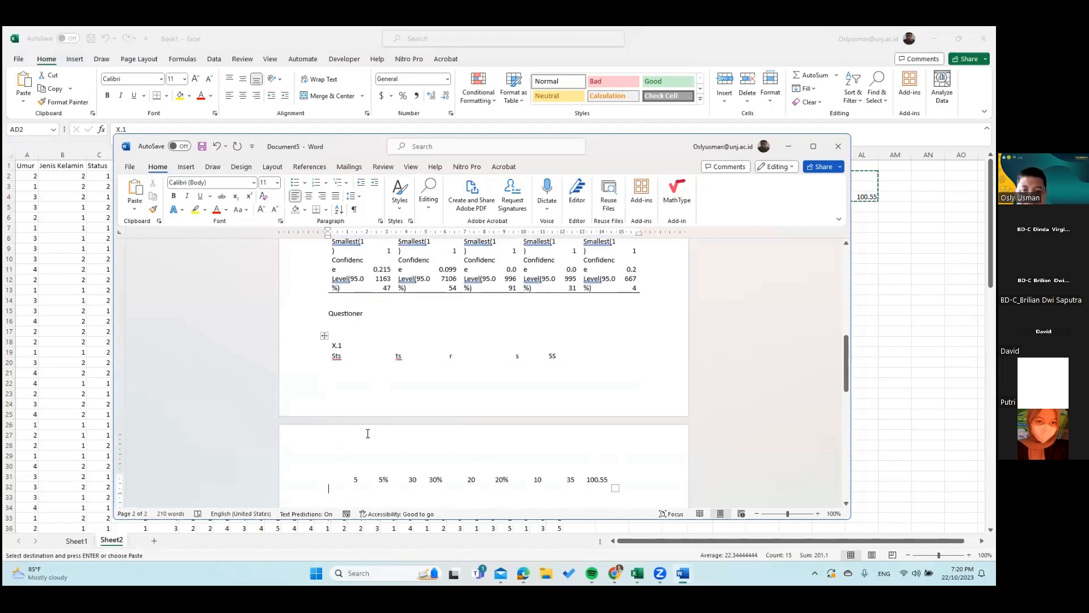
Step: Write the line "Motivasi dari dalam diri sendiri" below the pasted X.1 table
scroll(367, 433, "down", 2)
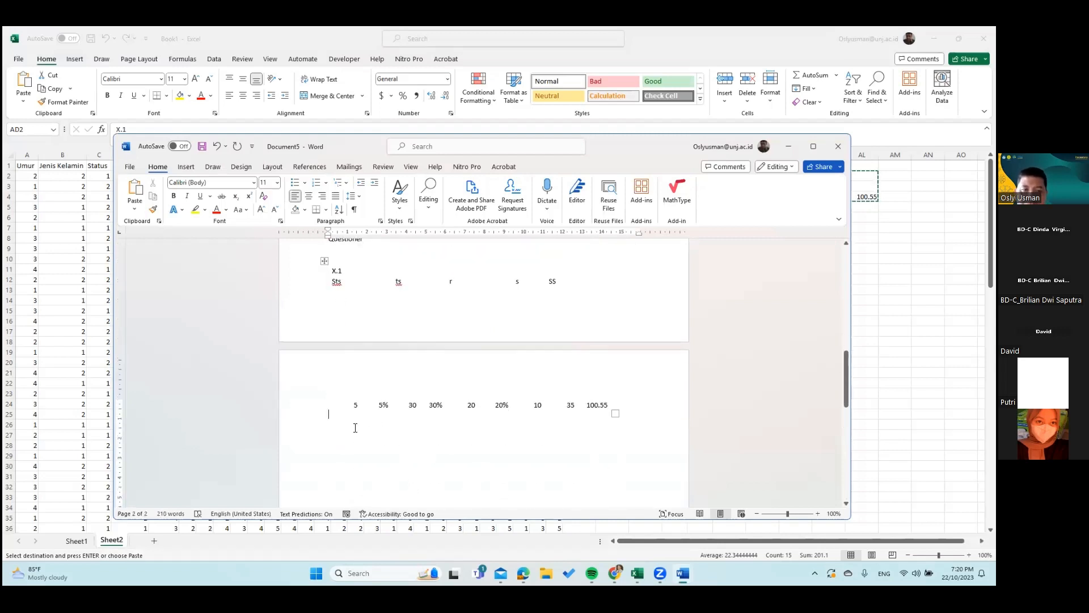
left_click(354, 430)
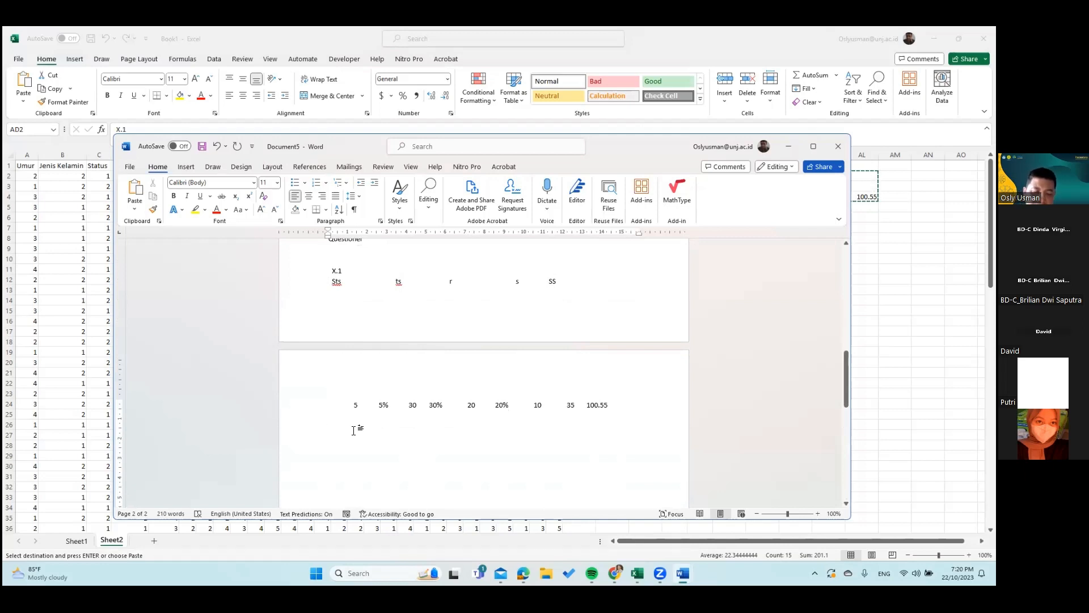
type("Mot")
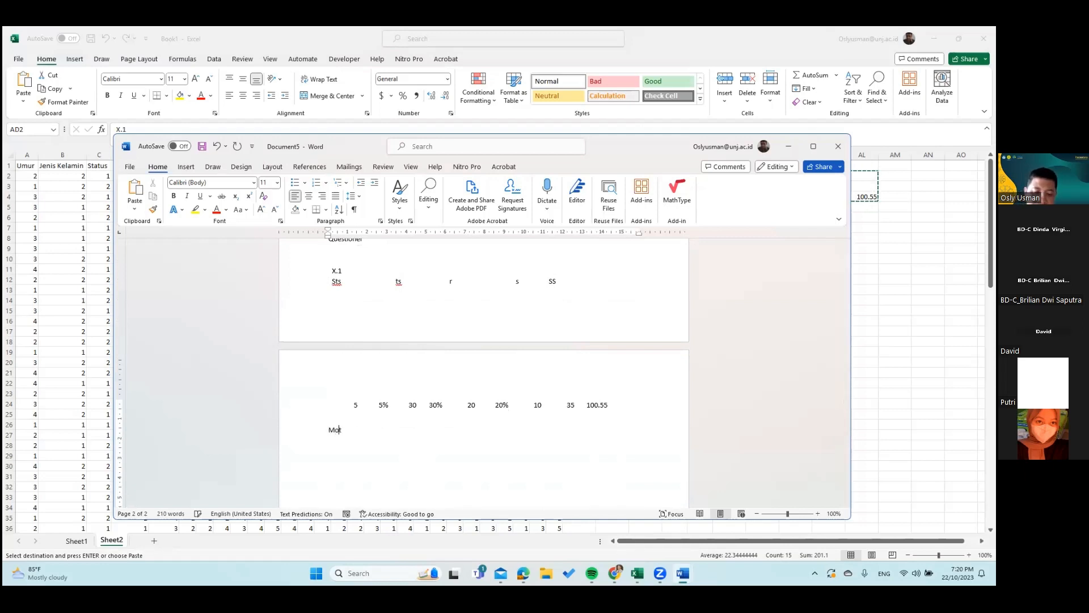
type("ivasi ")
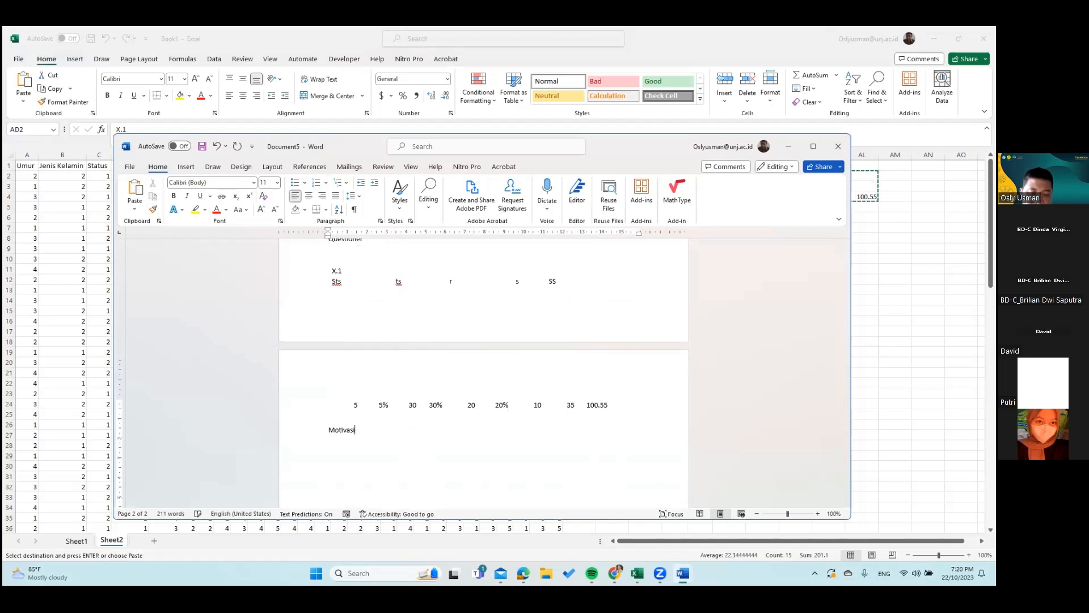
type("dar")
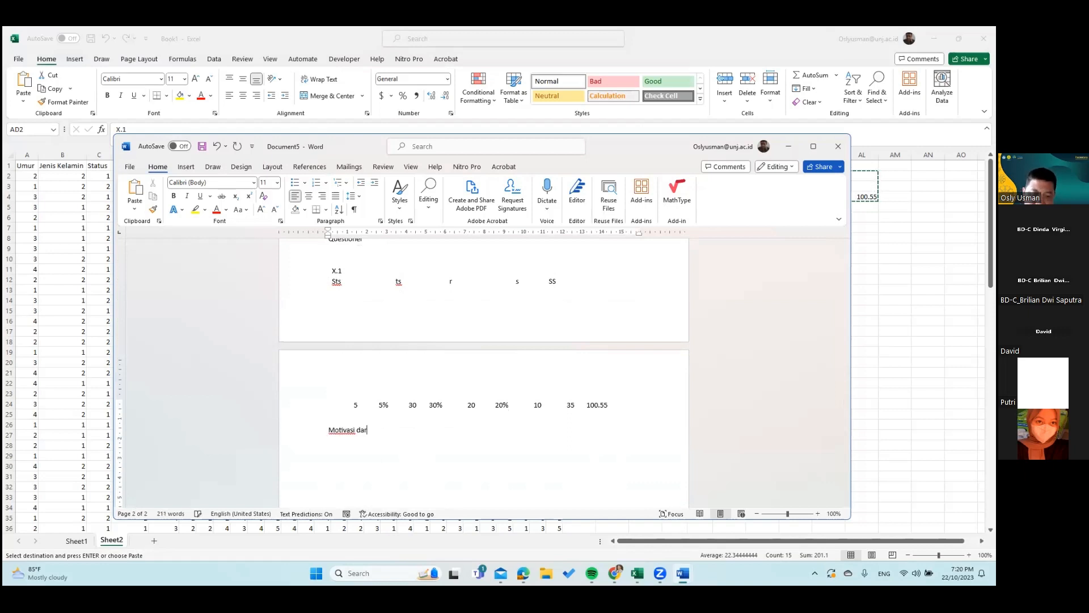
type("i dalam dirin")
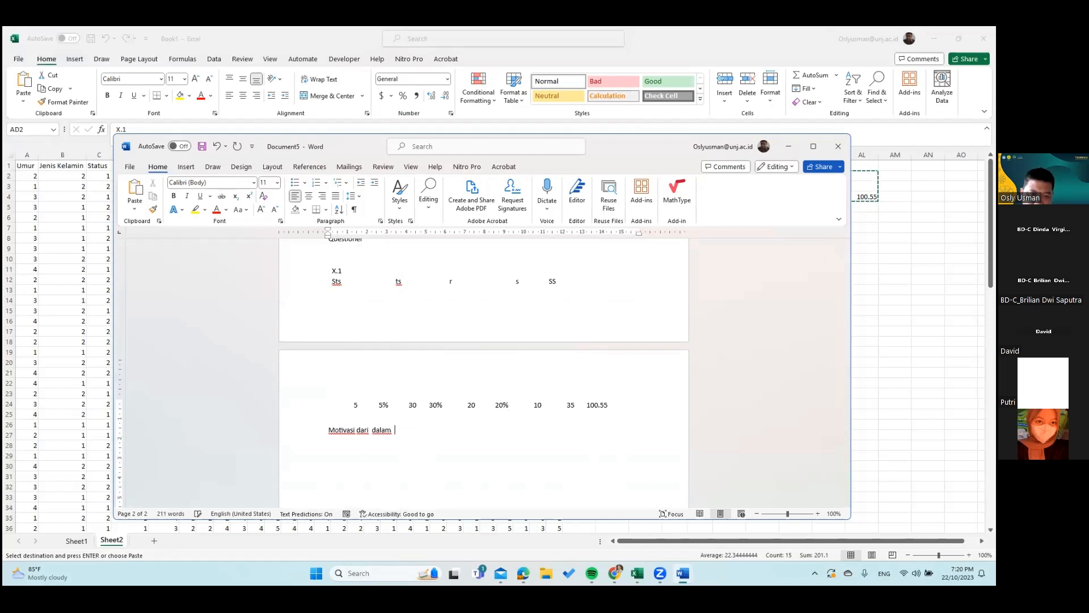
key("BackSpace")
key("BackSpace")
type("sendiri")
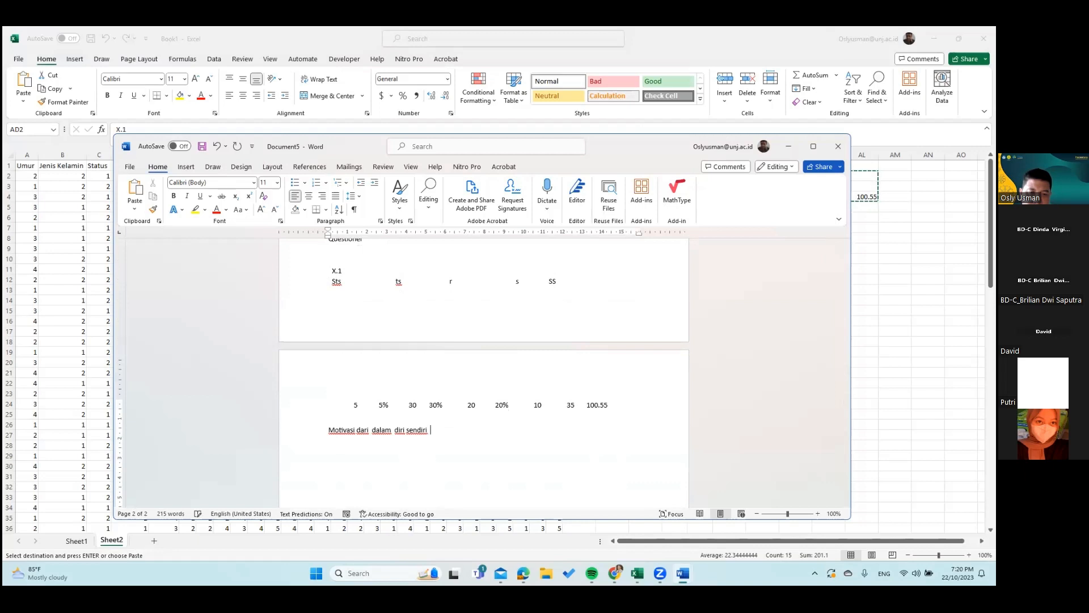
Step: Add the line "Disini ss 35%," followed by a row of dashes below the motivation line, and start a new paragraph
key("Return")
type("Disni")
key("BackSpace")
key("BackSpace")
key("BackSpace")
type("ini  ss")
type("35")
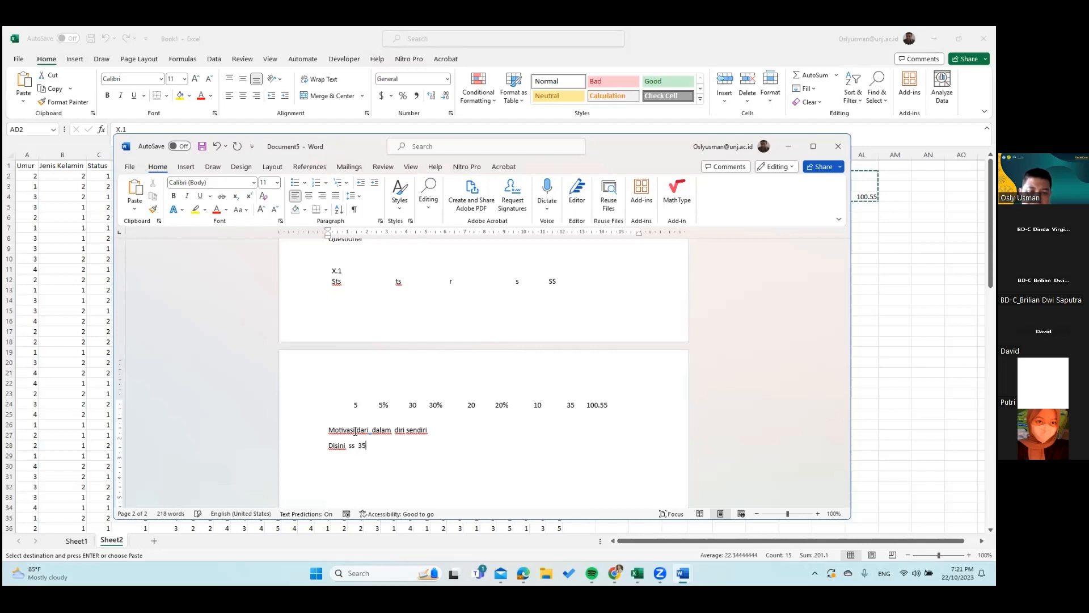
key("BackSpace")
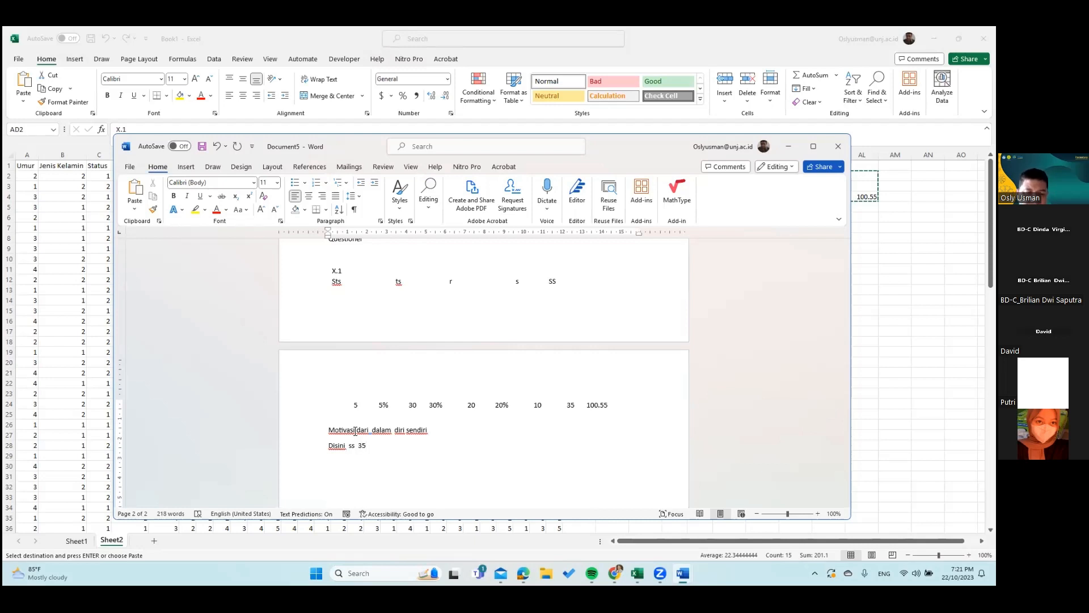
type("%,")
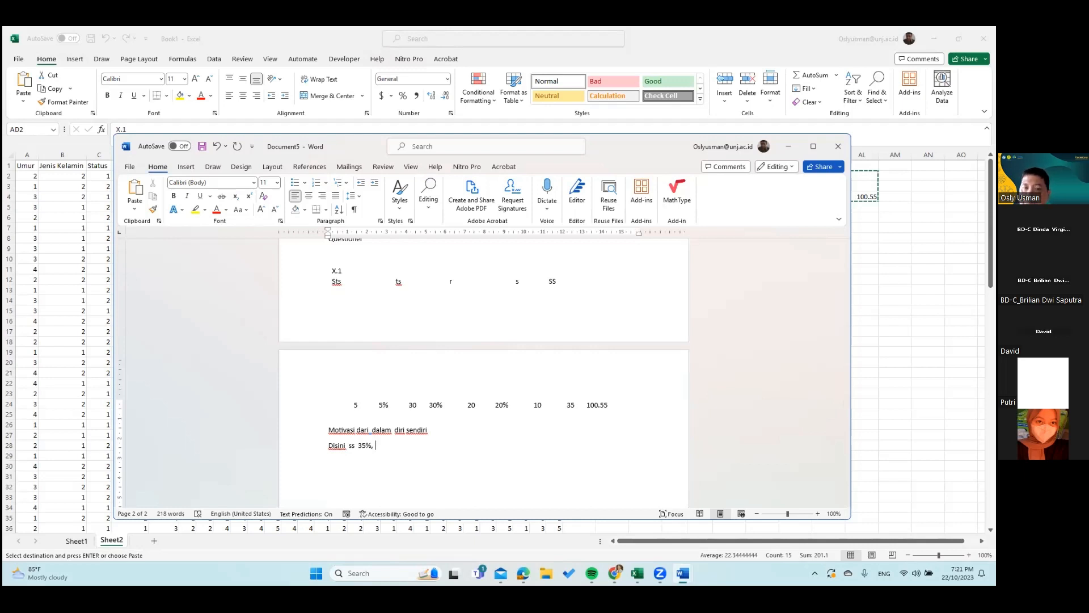
type("-------------------")
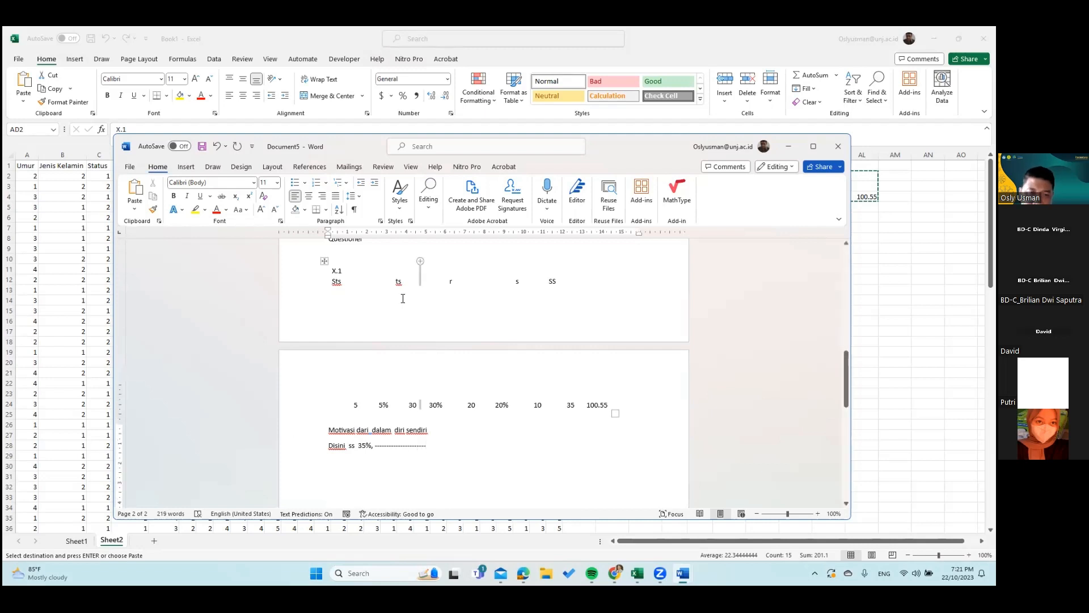
scroll(403, 289, "up", 3)
scroll(351, 306, "down", 2)
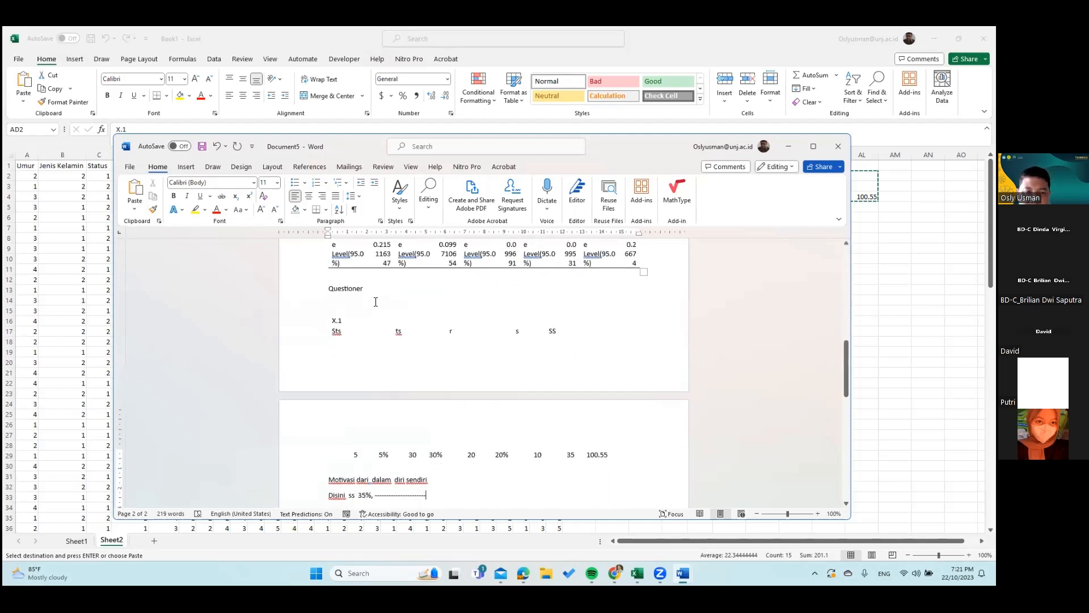
scroll(373, 298, "down", 6)
scroll(370, 302, "up", 3)
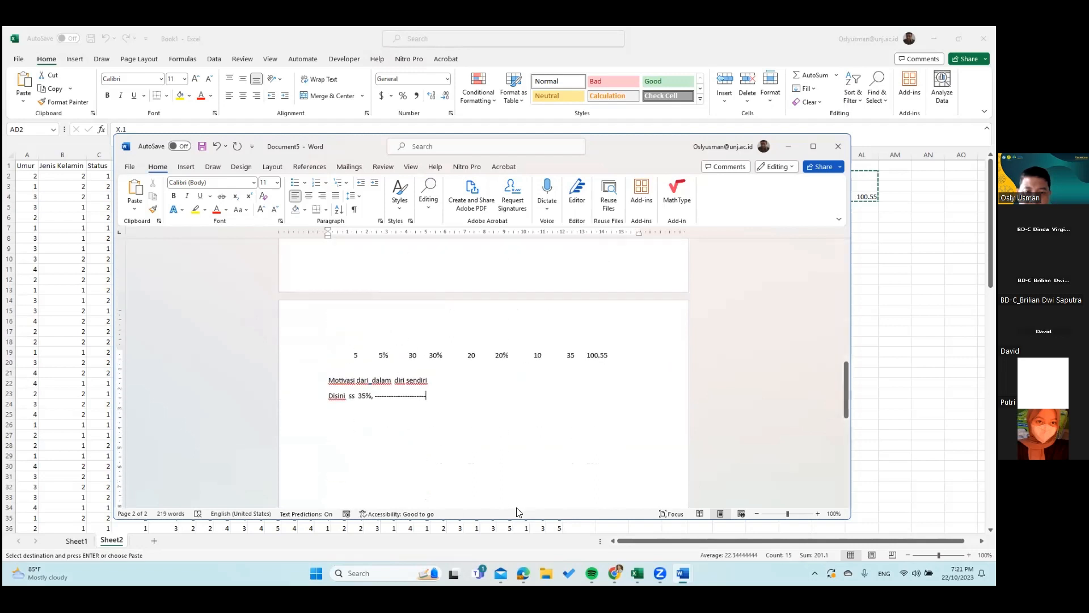
key("Return")
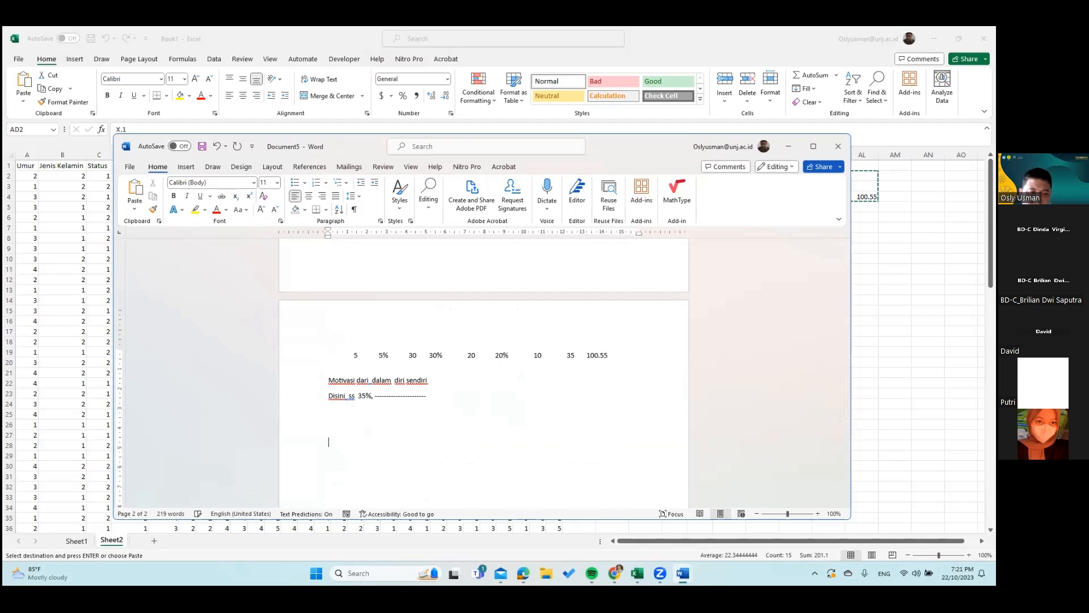
type("Hasil ")
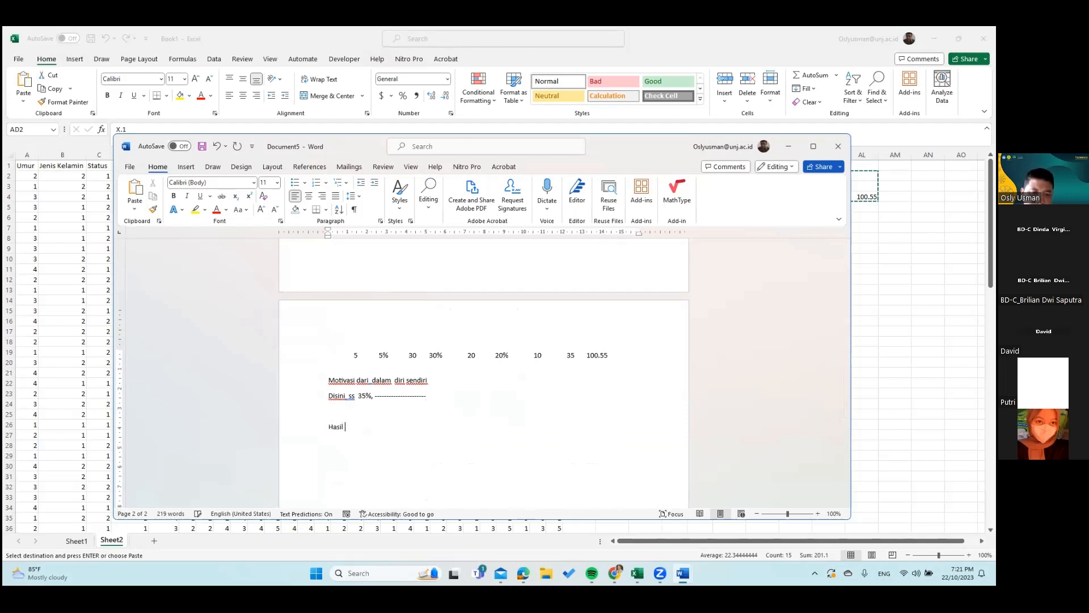
type("Ditung")
key("BackSpace")
key("BackSpace")
key("BackSpace")
key("BackSpace")
key("BackSpace")
key("BackSpace")
key("BackSpace")
key("BackSpace")
key("BackSpace")
key("BackSpace")
key("BackSpace")
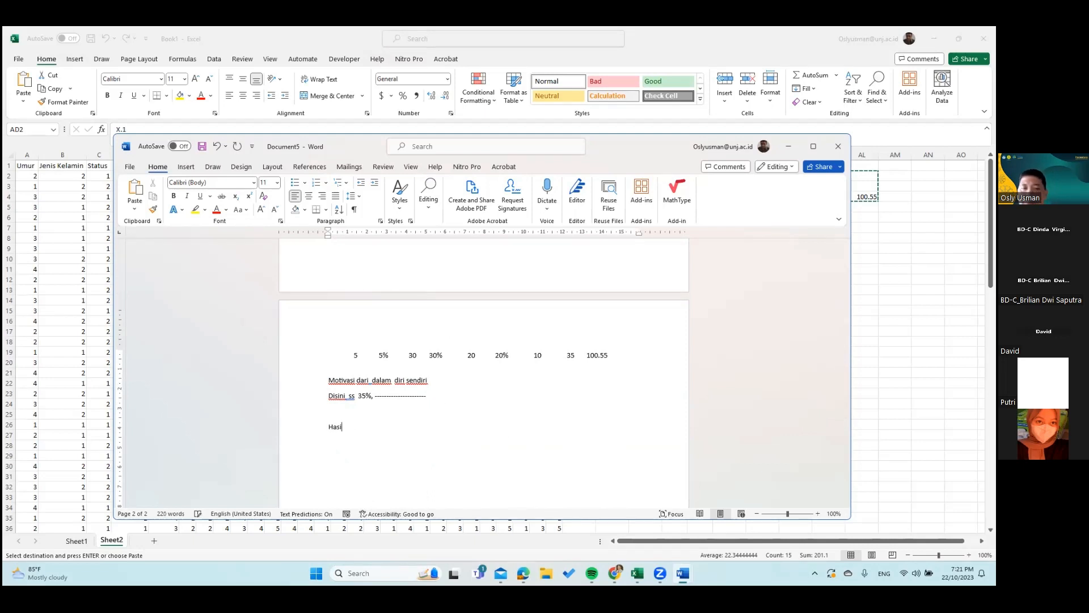
key("BackSpace")
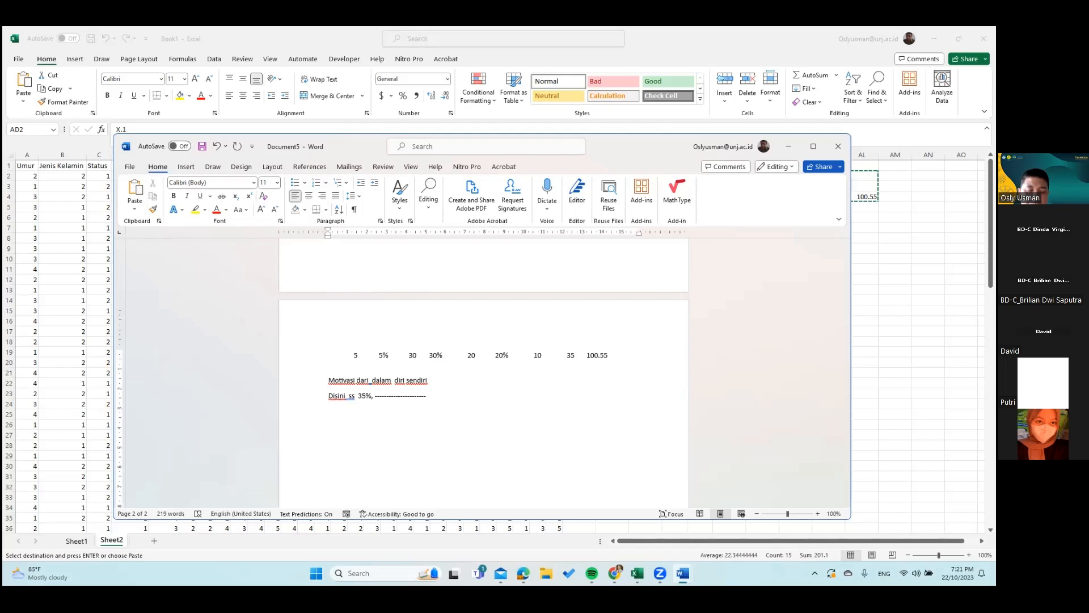
Step: Write the line "Hitungan hipotesis" below the dashed ss line and start a new paragraph
type("Hi")
key("BackSpace")
key("BackSpace")
key("BackSpace")
type("Hitungan  ")
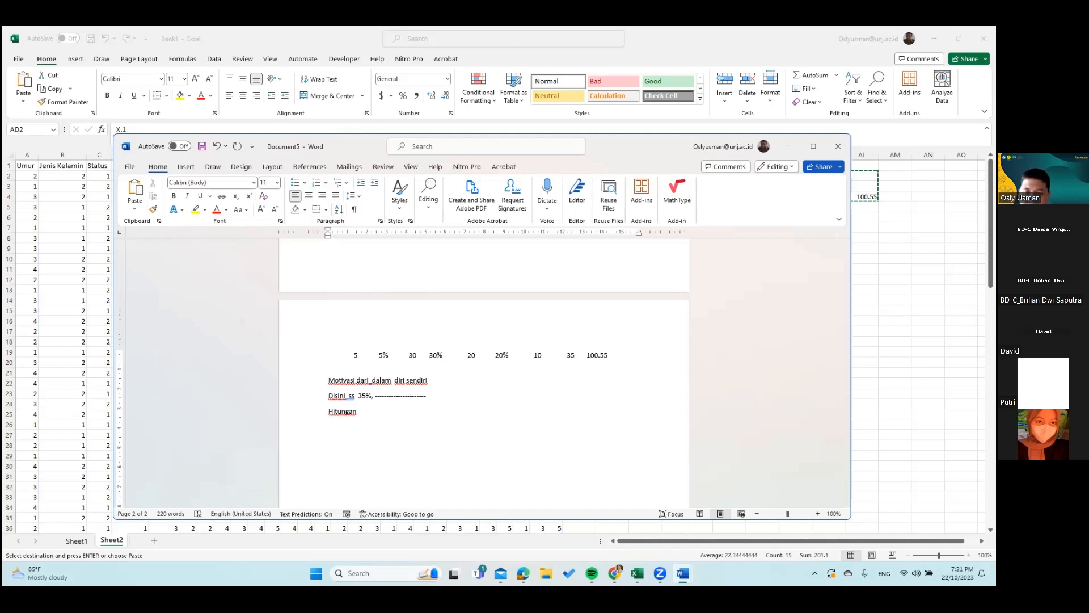
type("H")
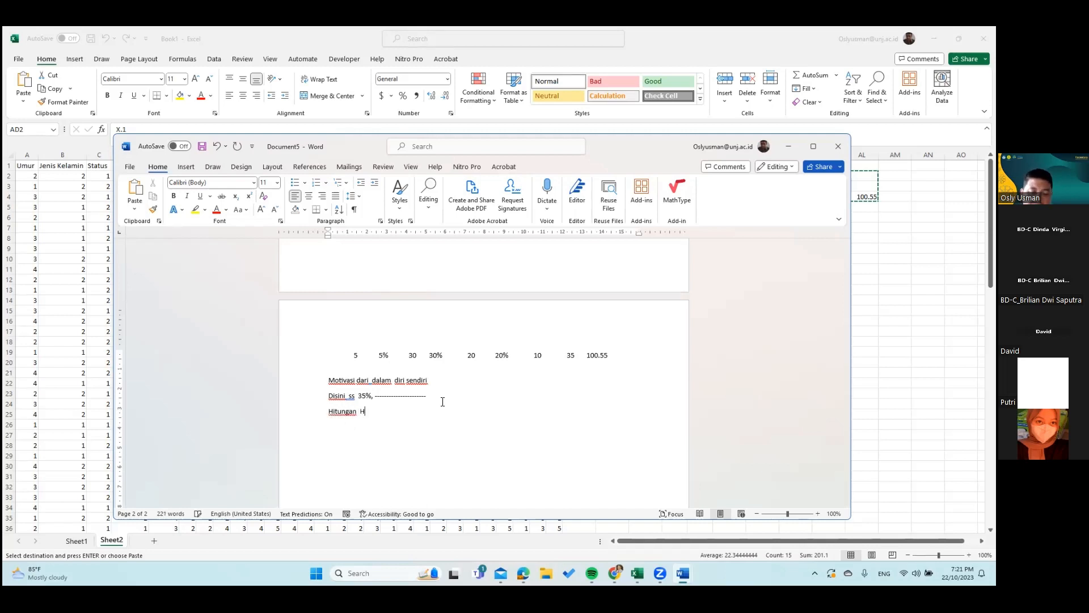
type("t")
key("BackSpace")
key("BackSpace")
key("BackSpace")
key("BackSpace")
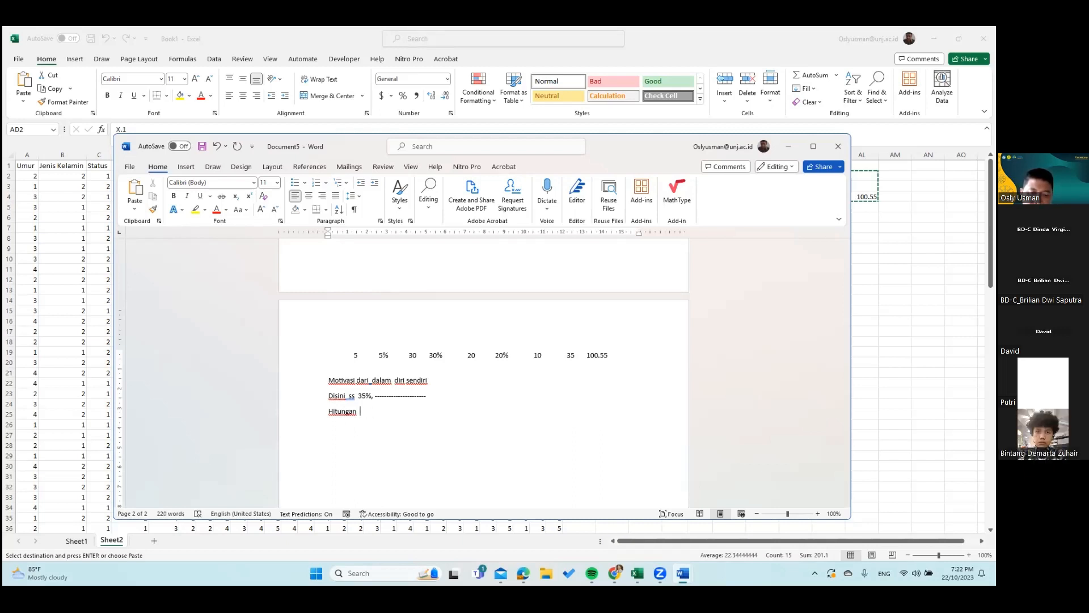
type("hipotesis")
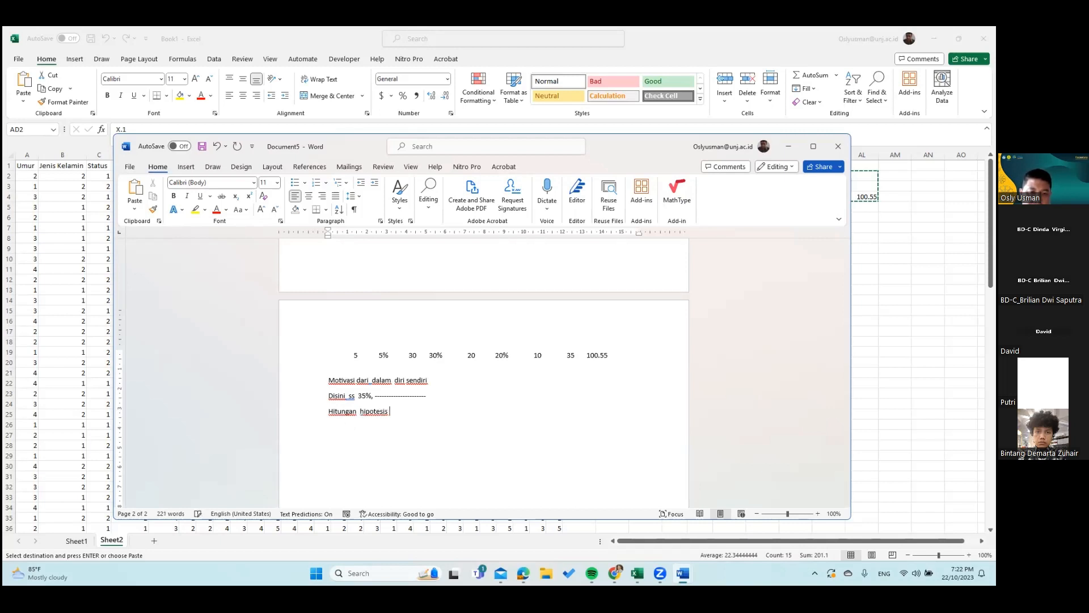
key("Return")
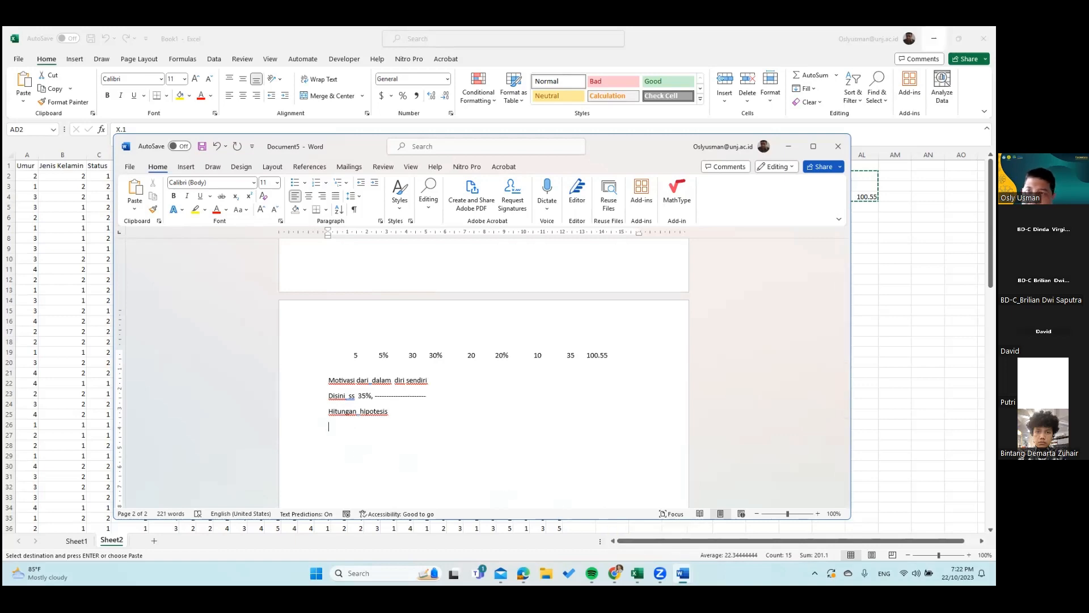
Step: Minimize the Excel, browser and Word windows to get to the desktop
left_click(933, 39)
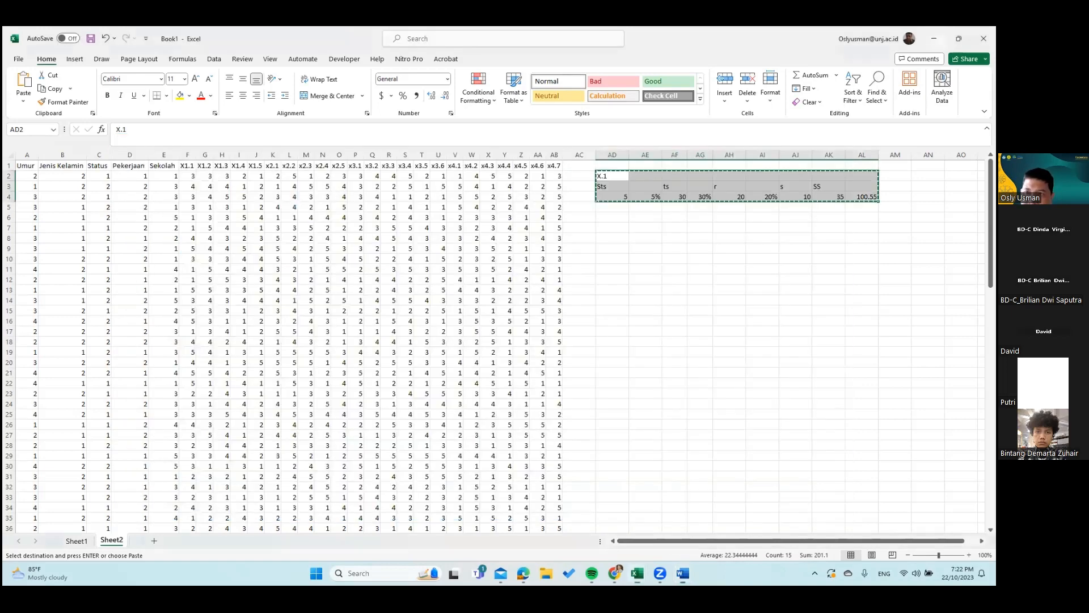
left_click(933, 39)
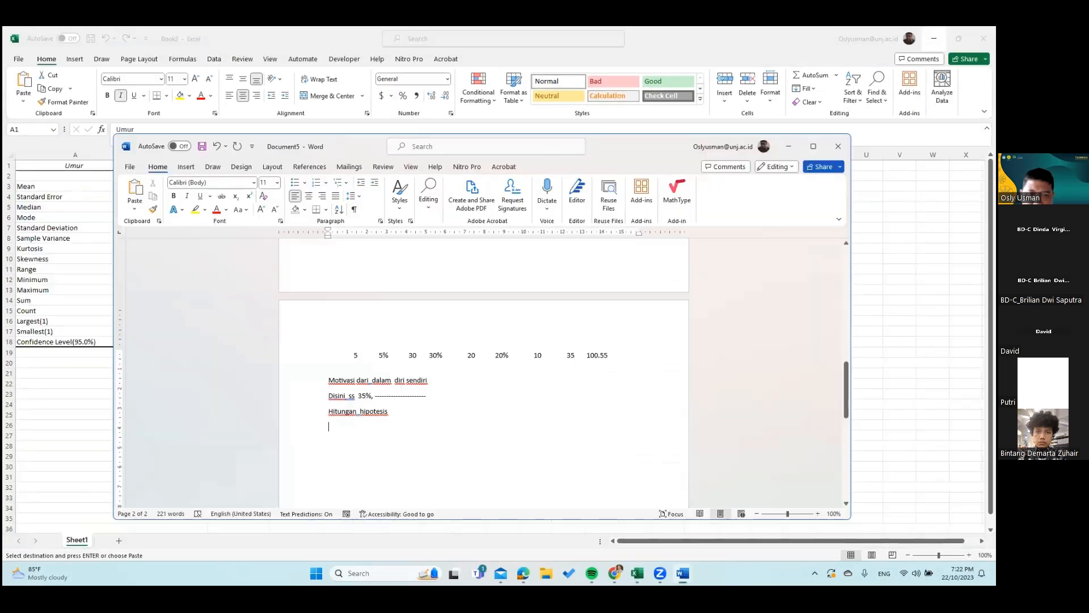
left_click(794, 144)
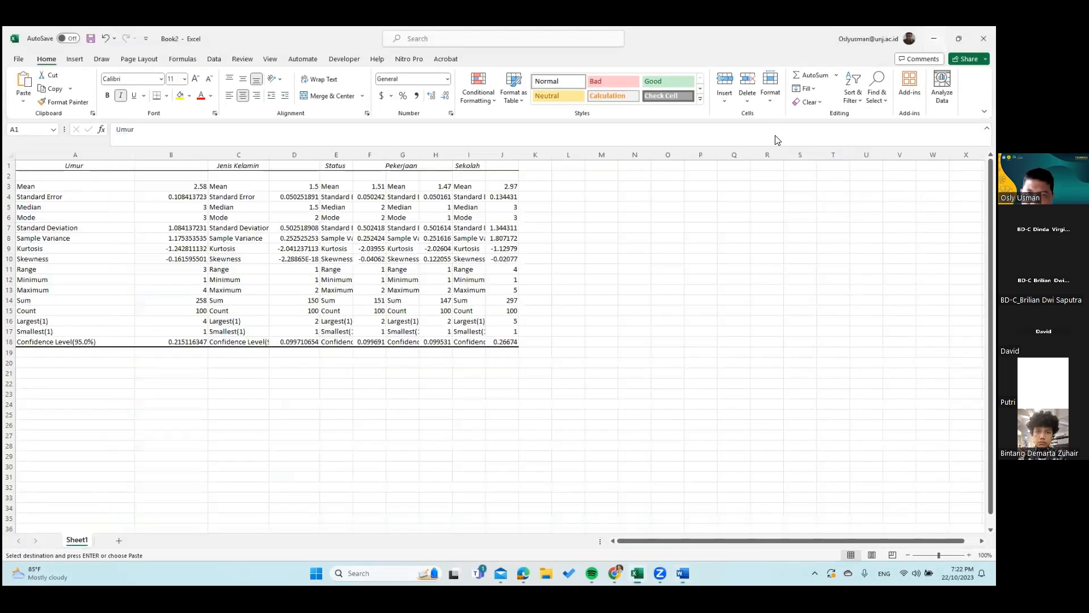
left_click(934, 39)
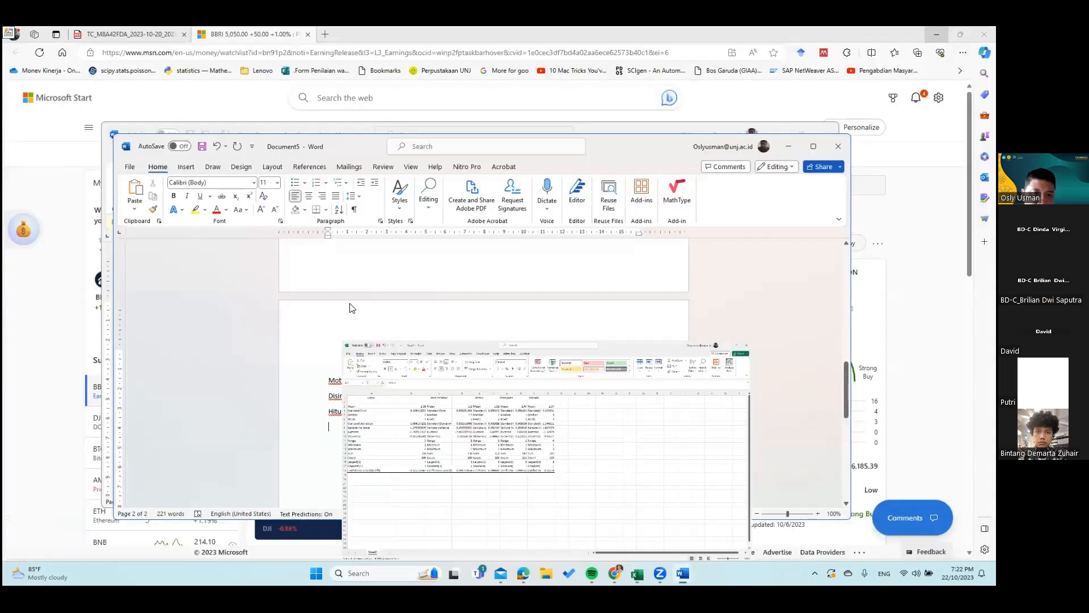
left_click(936, 35)
left_click(935, 35)
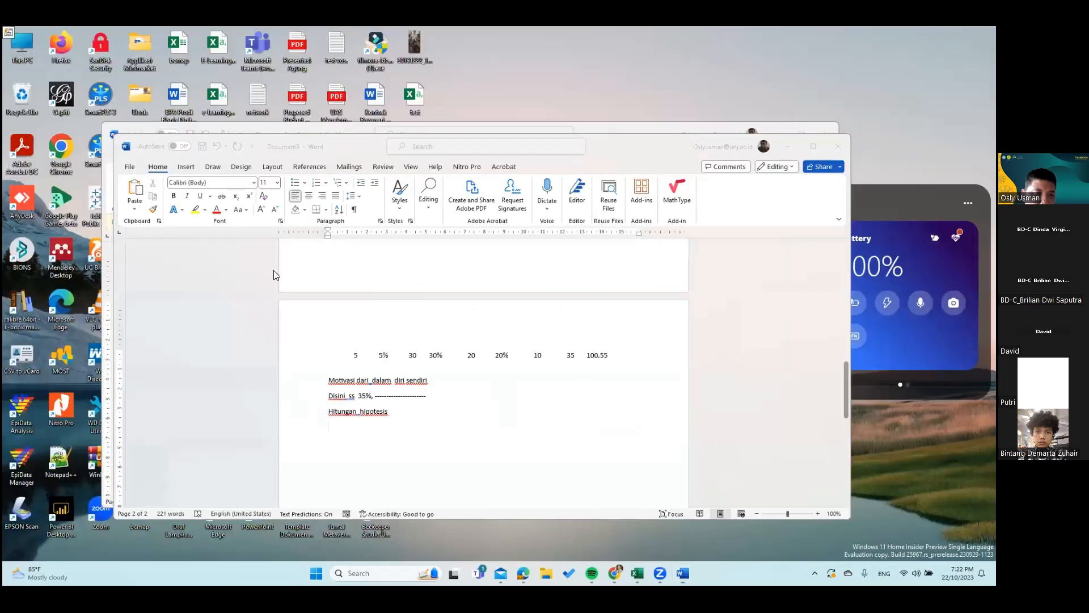
key("super+d")
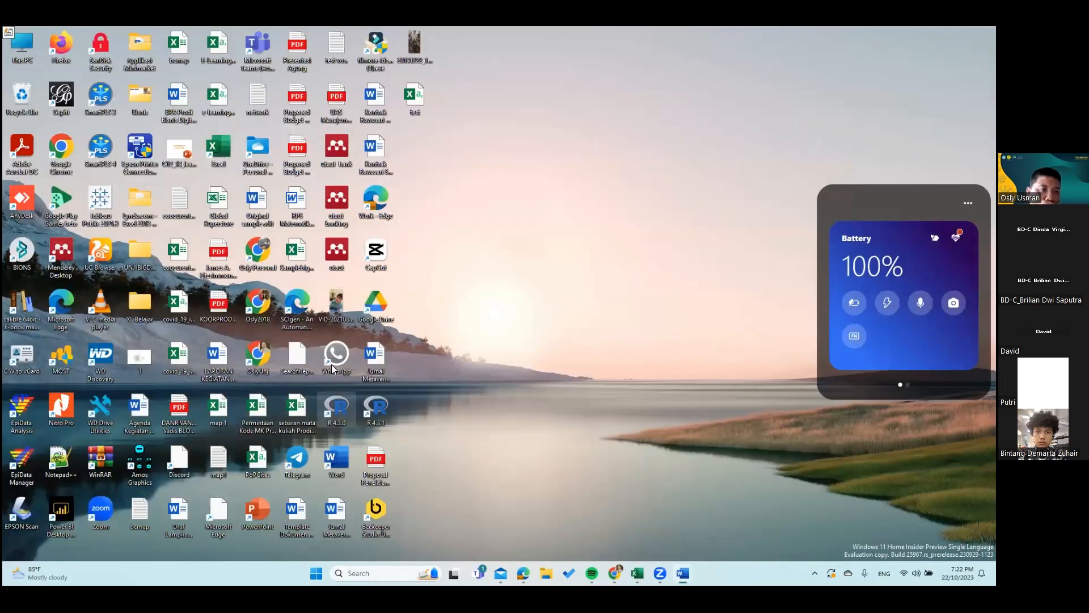
Step: Launch SmartPLS 3 from the desktop and dismiss the workspace lock message
double_click(108, 97)
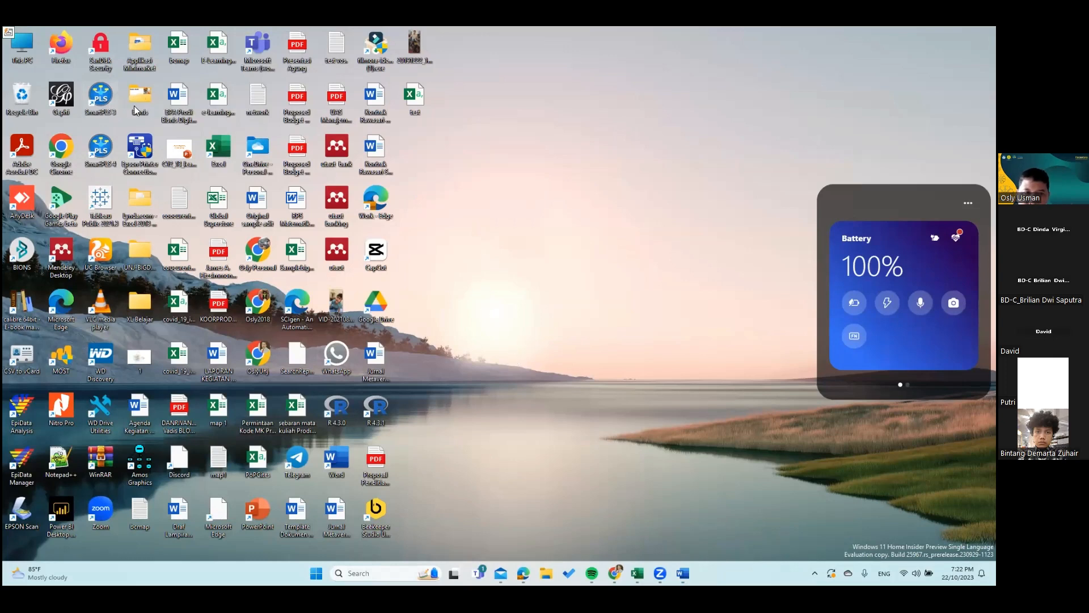
double_click(101, 94)
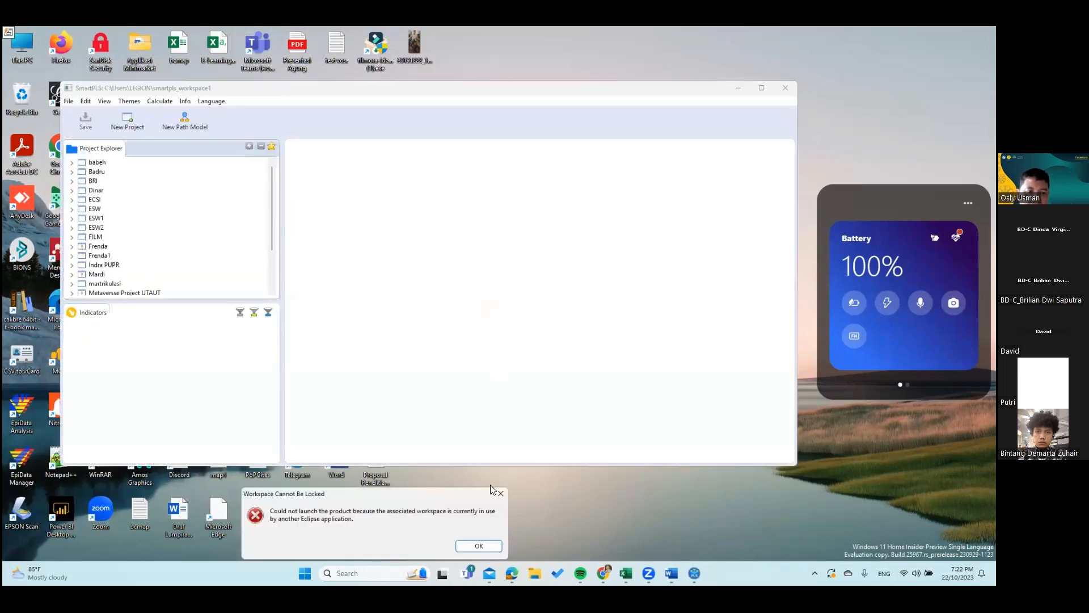
left_click(479, 548)
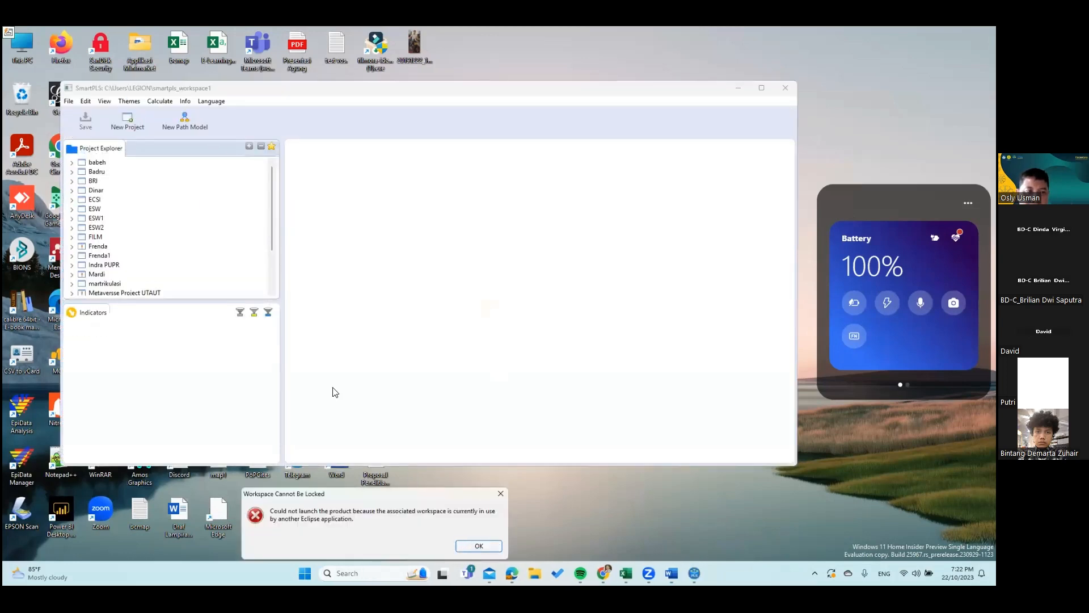
Step: Create a new SmartPLS project named "bisnis digital" and expand it in the project list
left_click(134, 121)
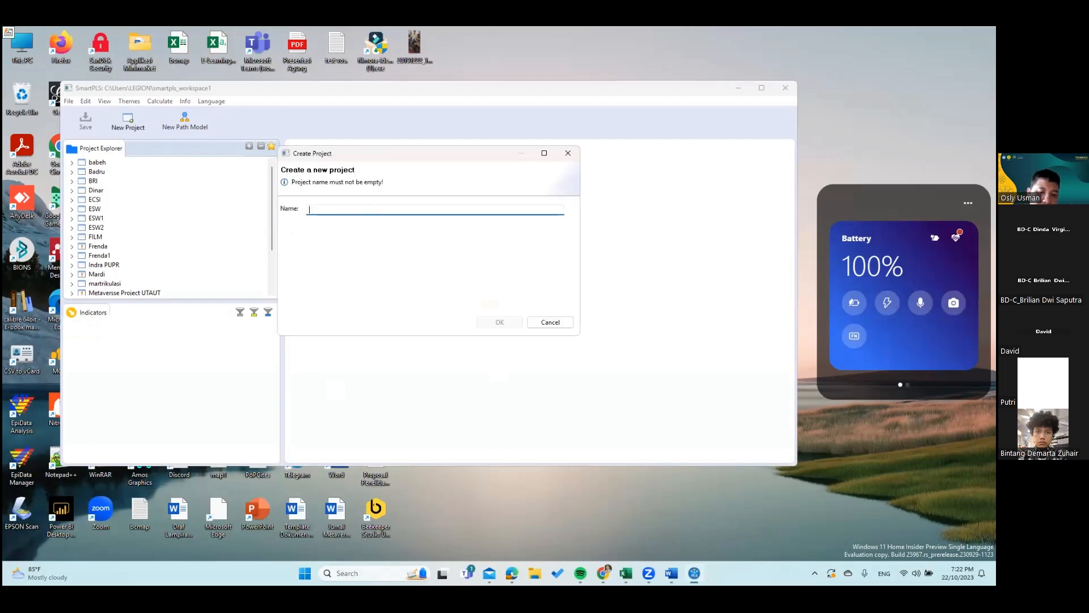
type("bisdi")
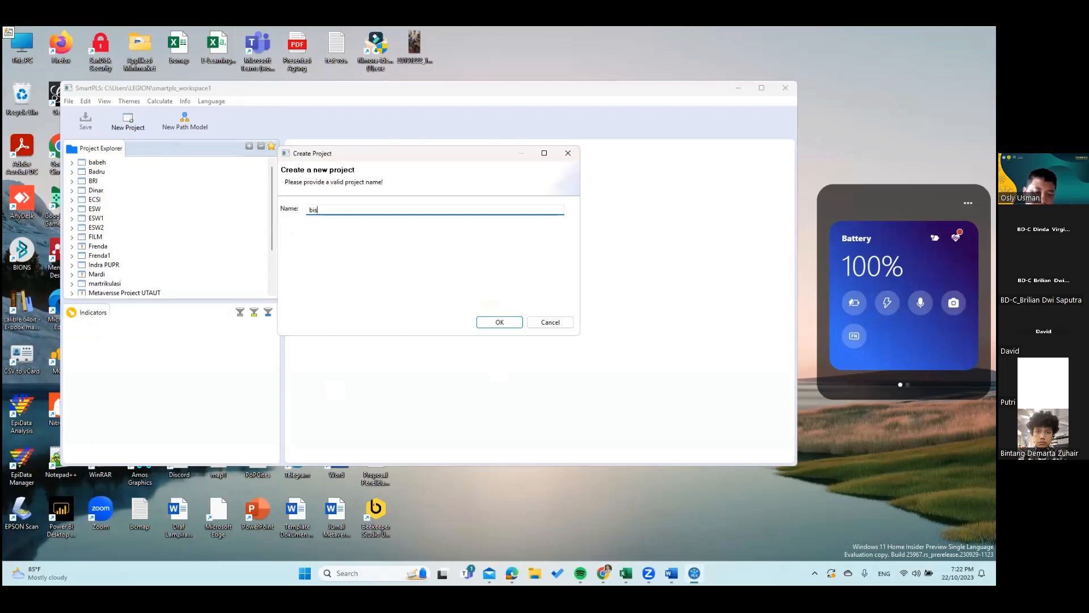
type("nis digital")
key("Return")
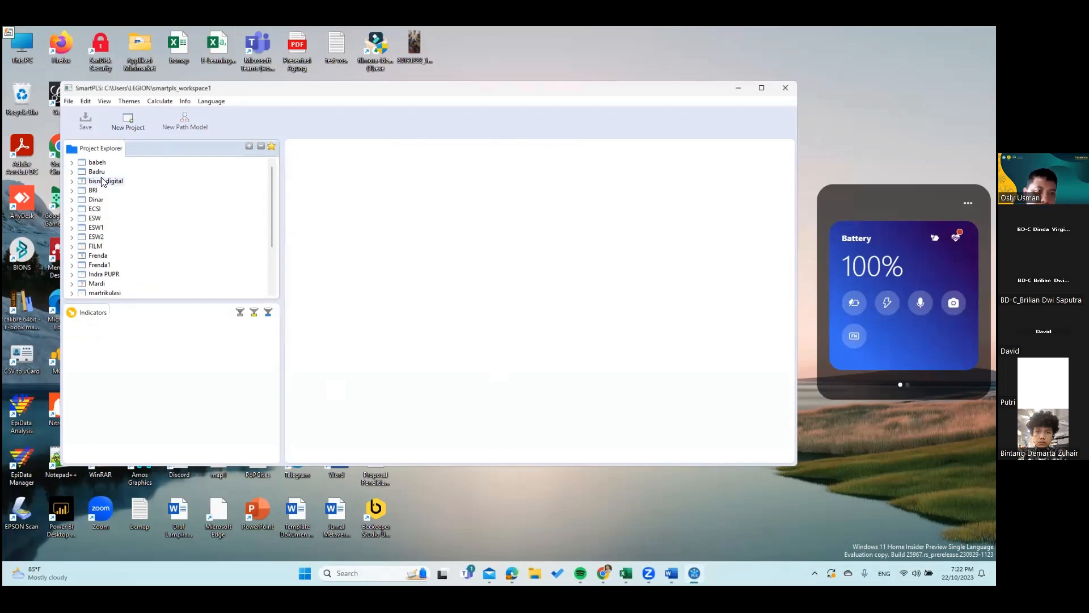
double_click(102, 181)
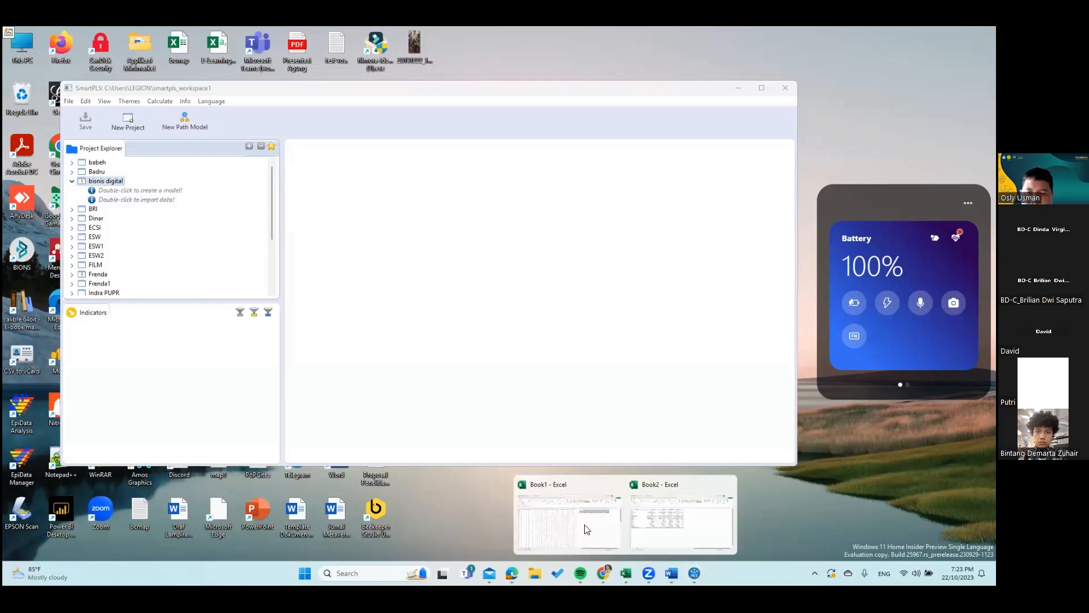
Step: Switch to the Book1 workbook in Excel and save it to the Desktop as an Excel Workbook named "bisdig1"
left_click(583, 528)
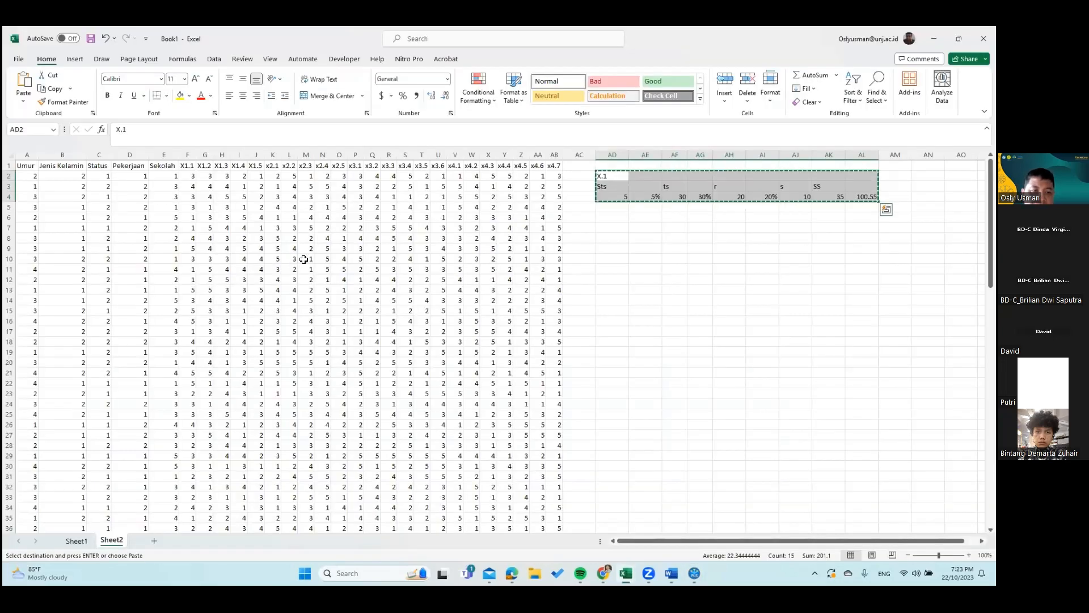
left_click(19, 59)
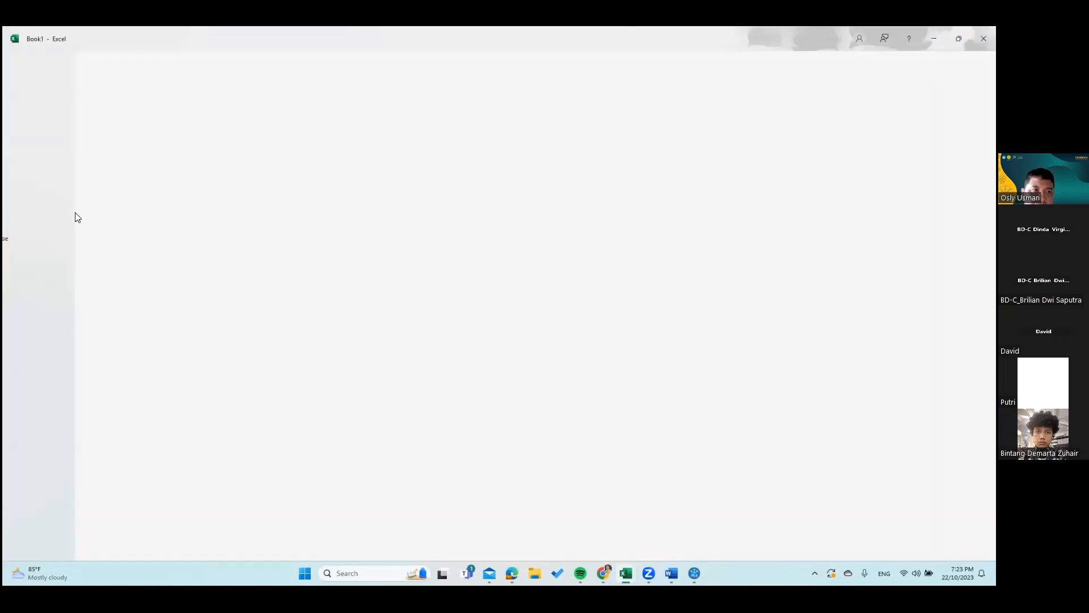
left_click(33, 216)
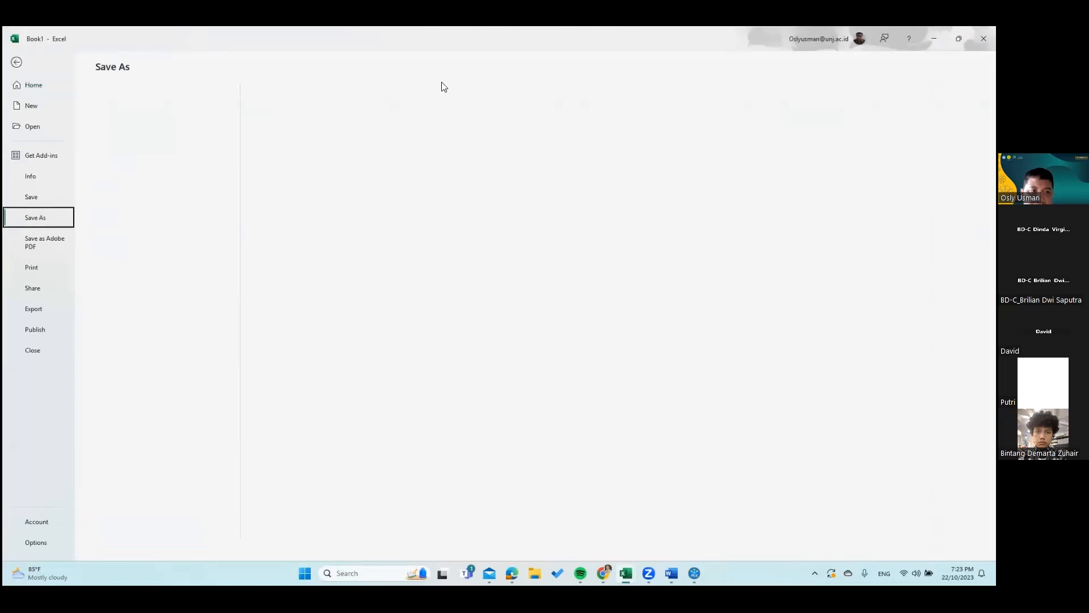
left_click(343, 105)
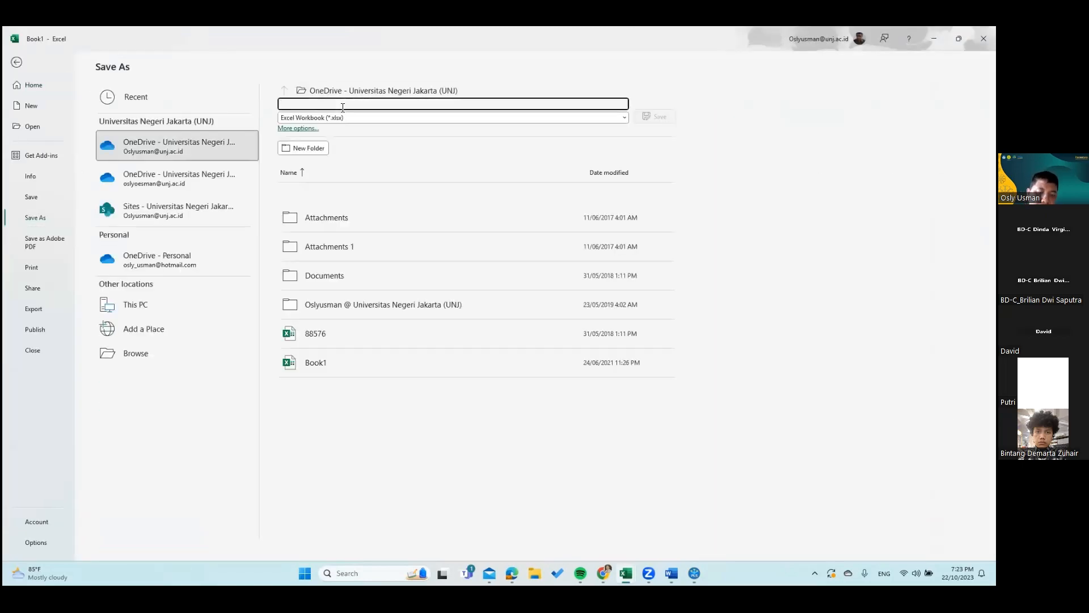
type("bis")
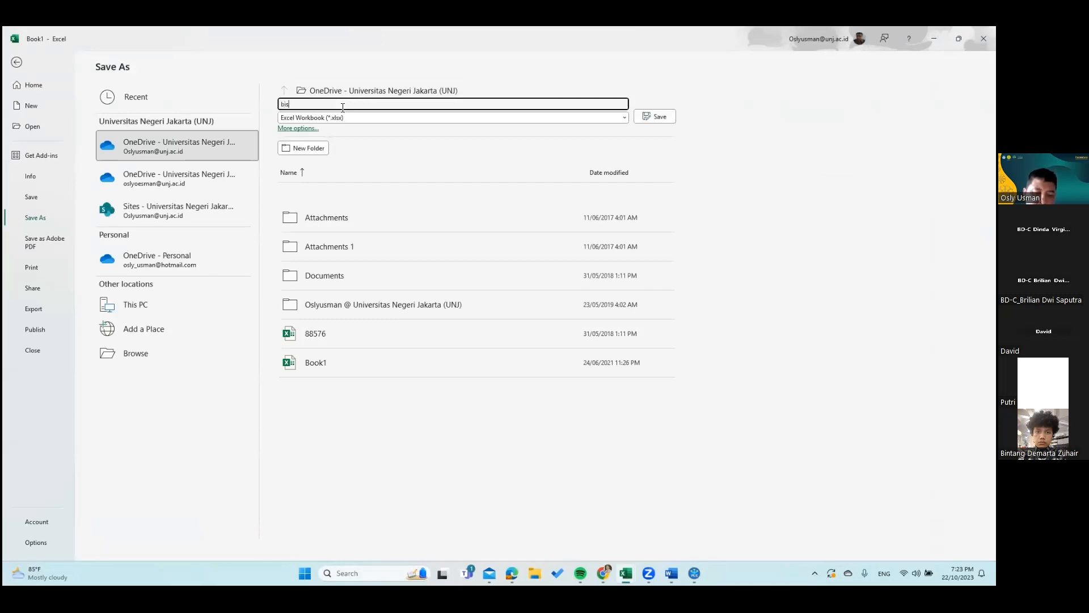
type("dig1")
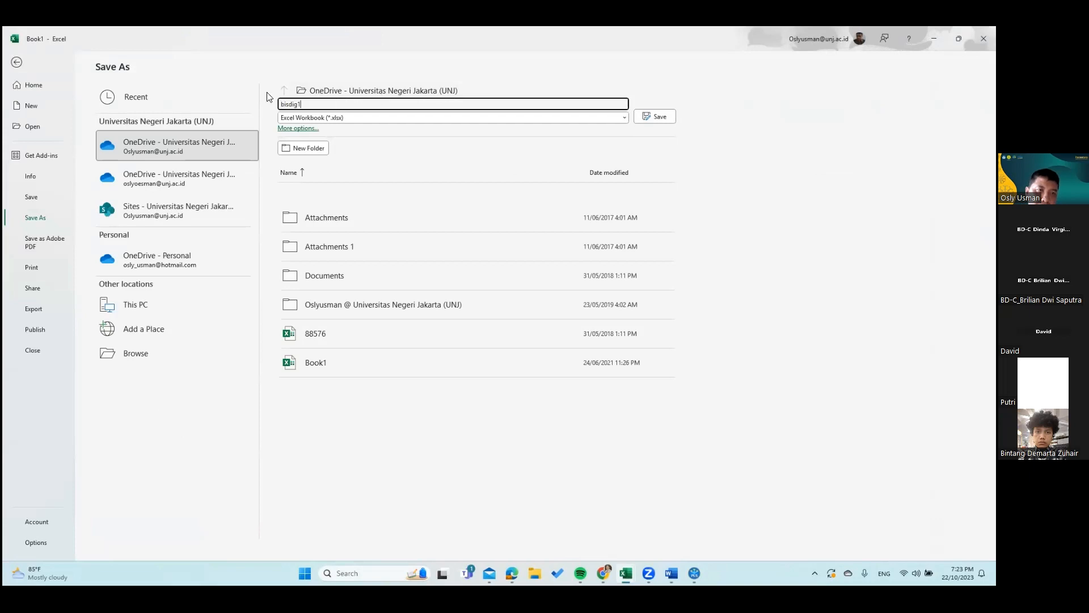
left_click(312, 129)
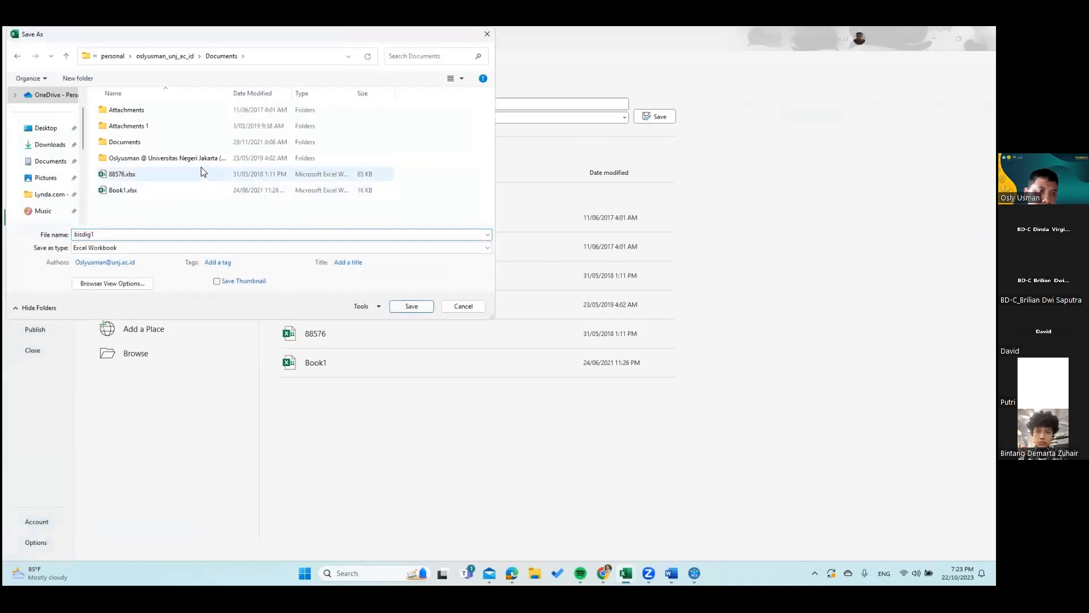
left_click(55, 130)
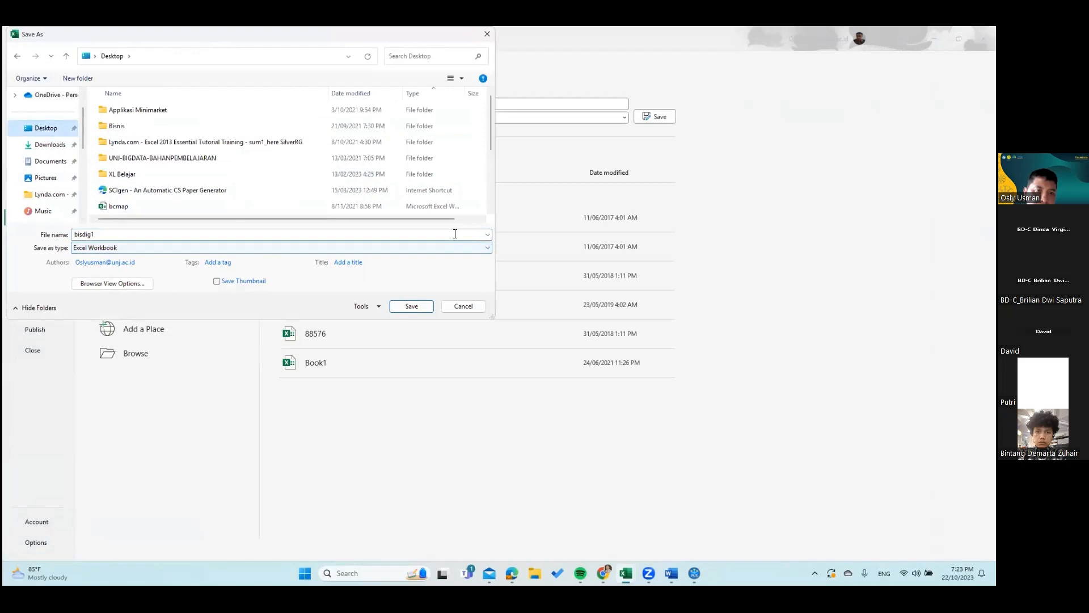
left_click(411, 305)
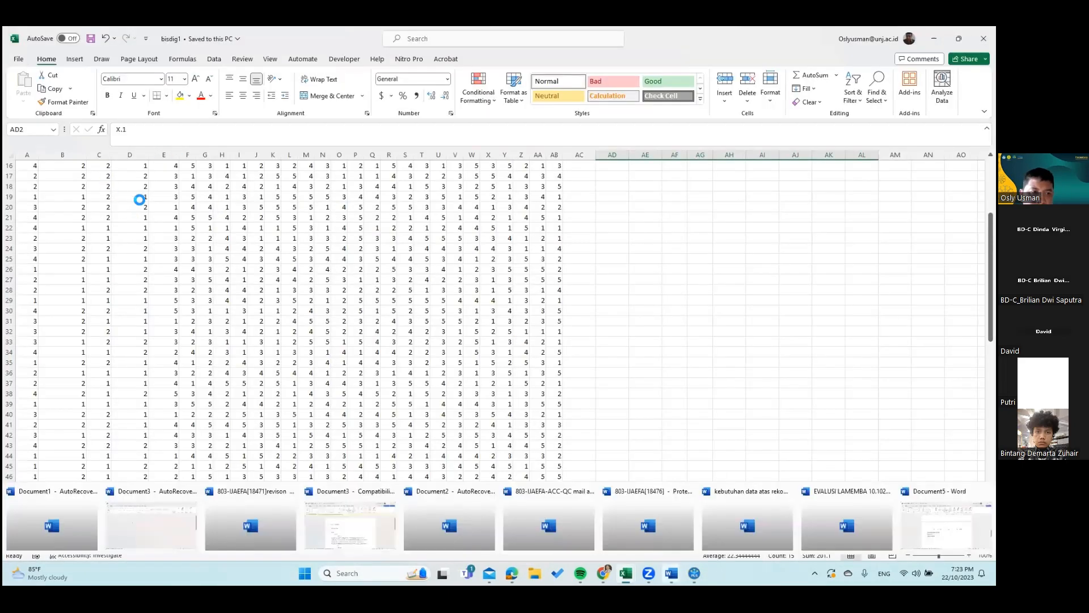
Step: Start the data import for the "bisnis digital" project in SmartPLS and look for the bisdig1 file on the Desktop
double_click(140, 201)
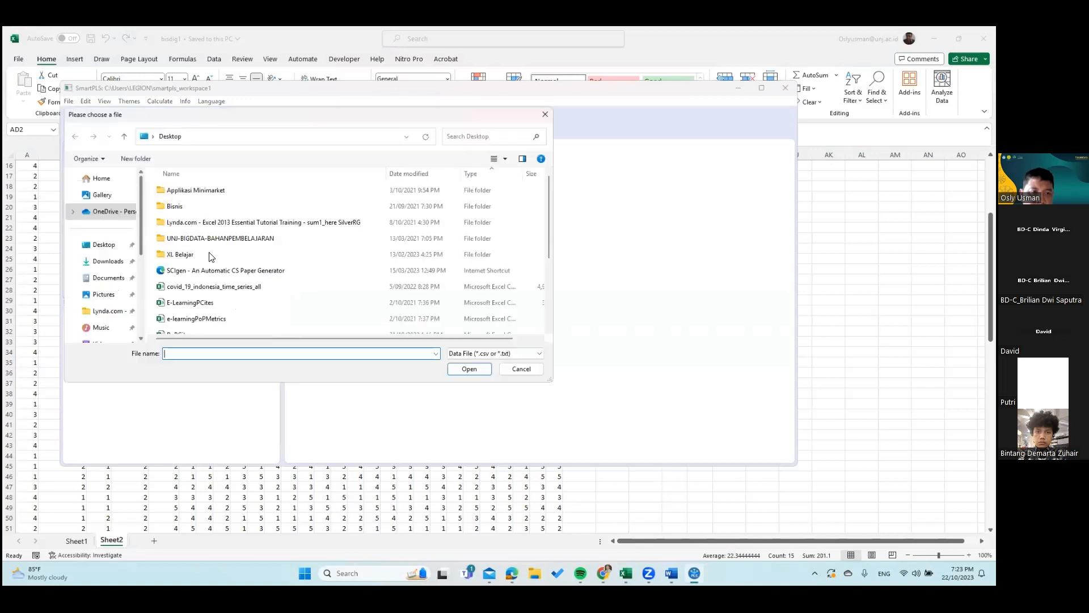
scroll(220, 244, "down", 1)
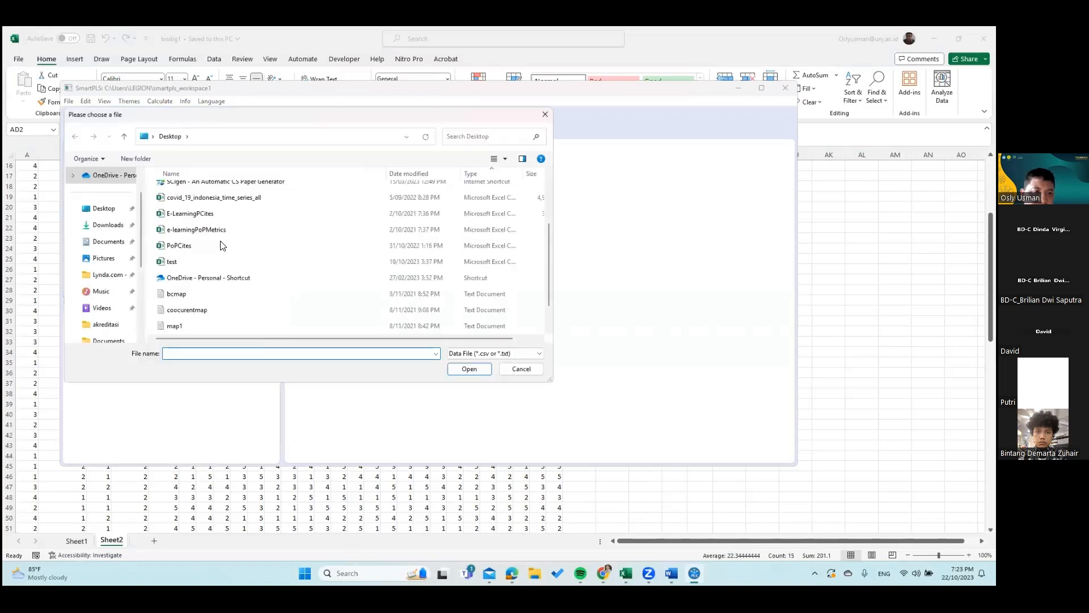
scroll(220, 244, "up", 1)
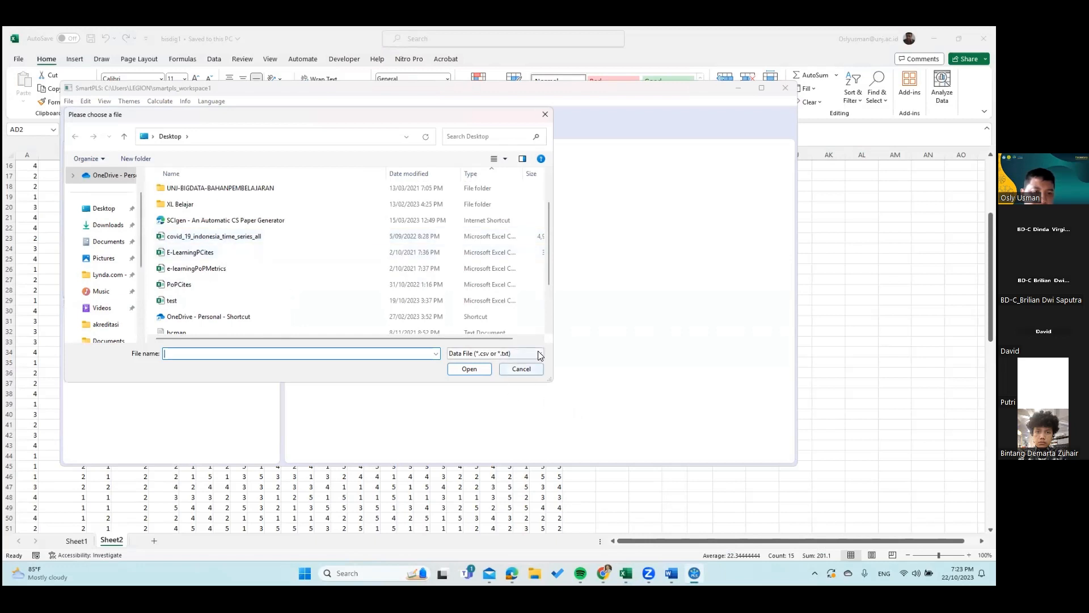
Step: Return to the bisdig1 workbook in Excel and save its active sheet to the Desktop in CSV (Comma delimited) format
left_click(625, 573)
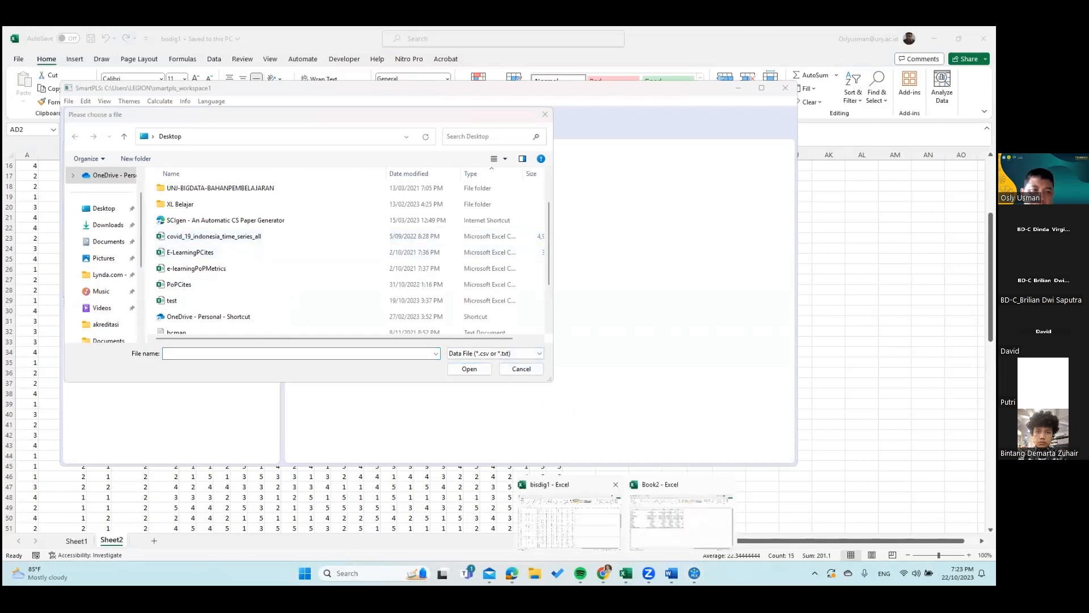
left_click(582, 515)
left_click(18, 59)
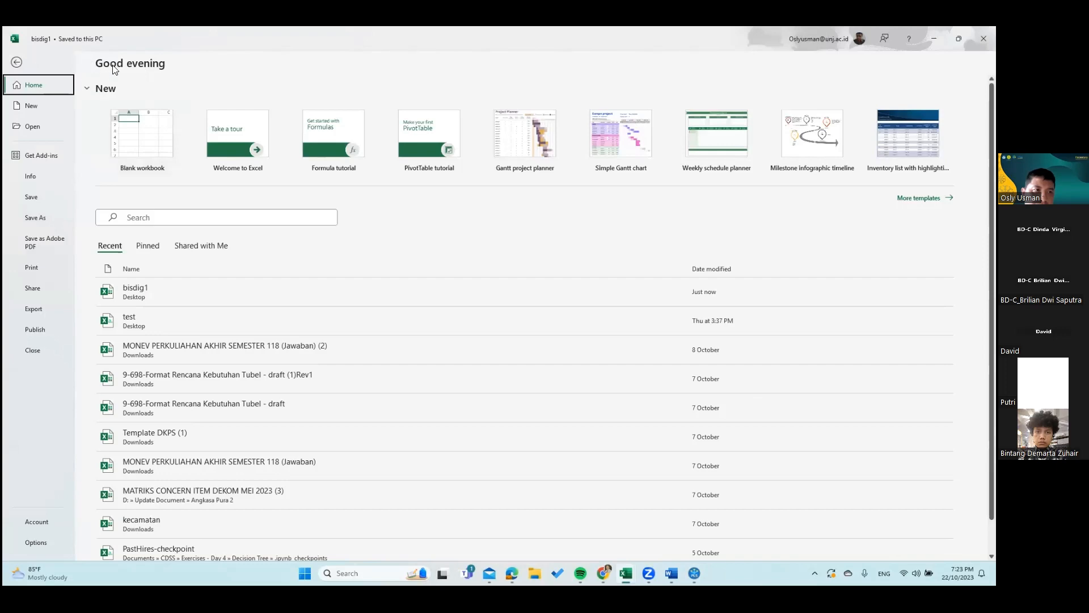
key("Escape")
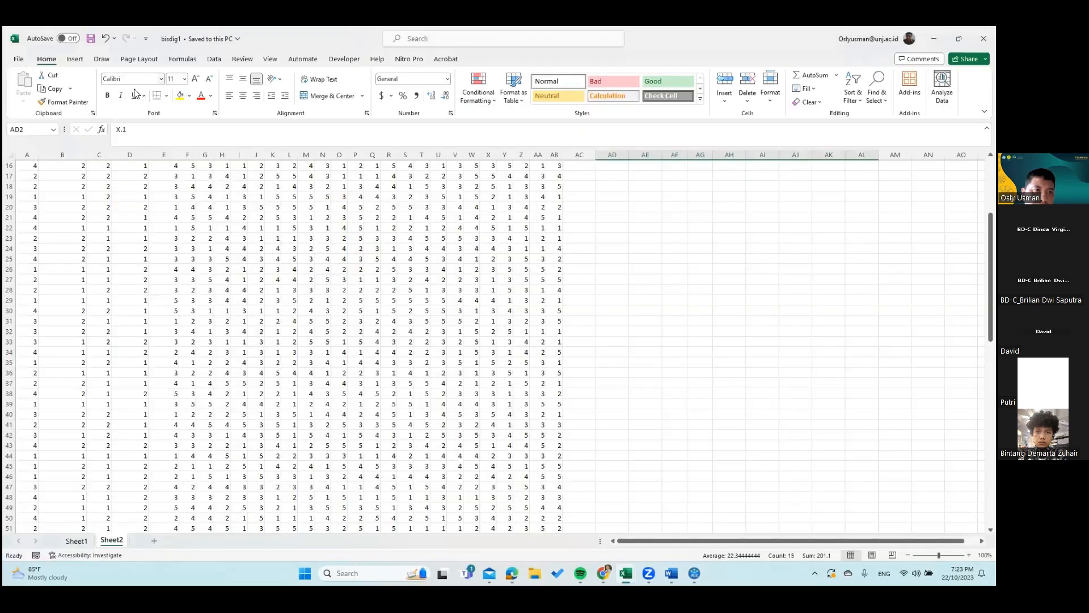
left_click(18, 59)
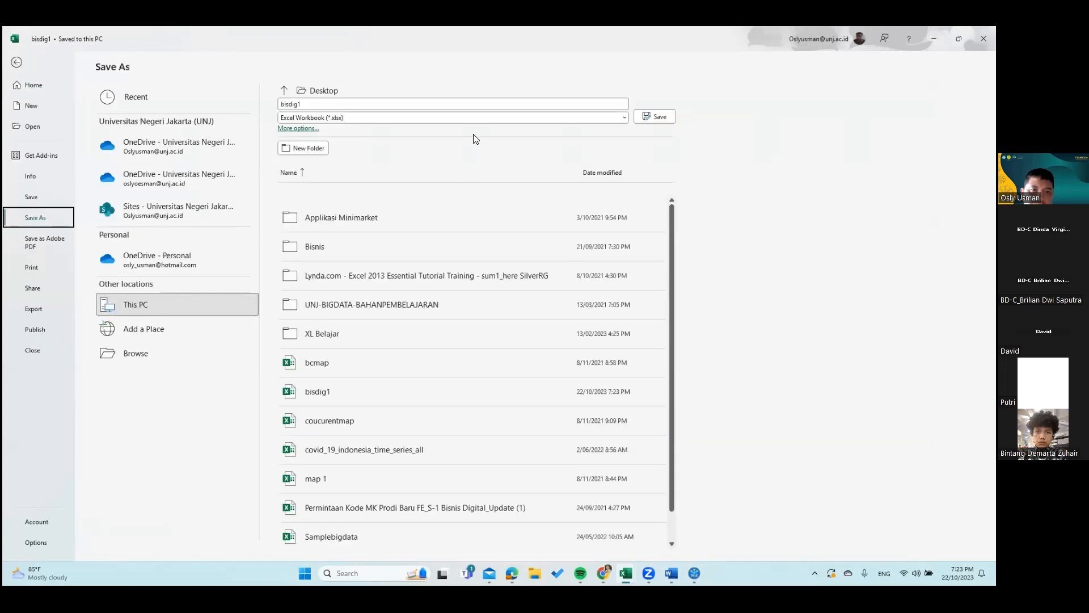
left_click(626, 119)
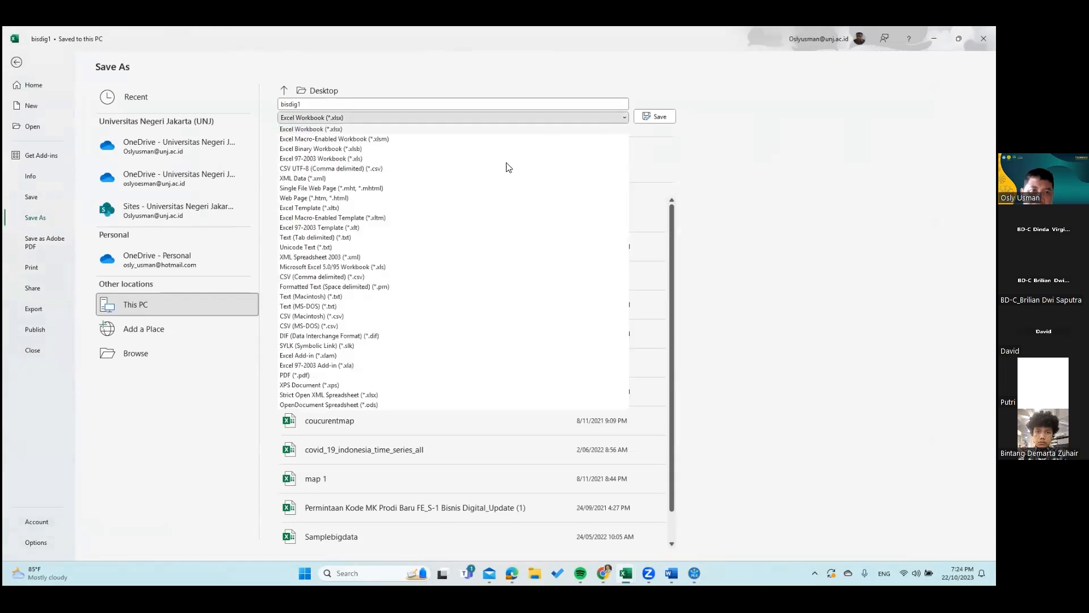
left_click(431, 276)
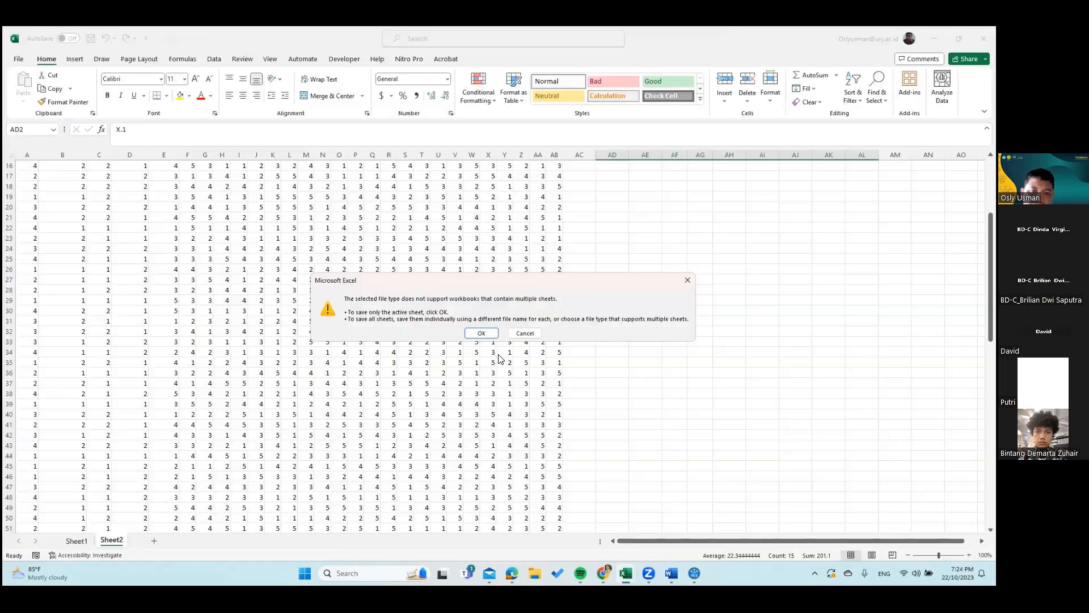
left_click(491, 335)
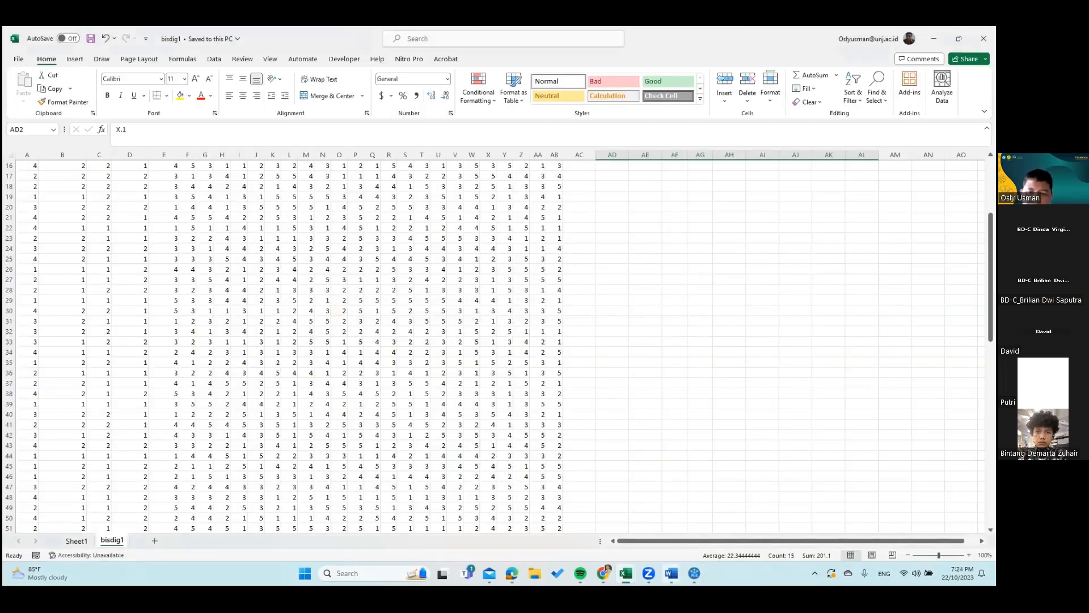
Step: Import the bisdig1 CSV file from the Desktop into the SmartPLS project, keeping the name "bisdig1"
key("alt+Tab")
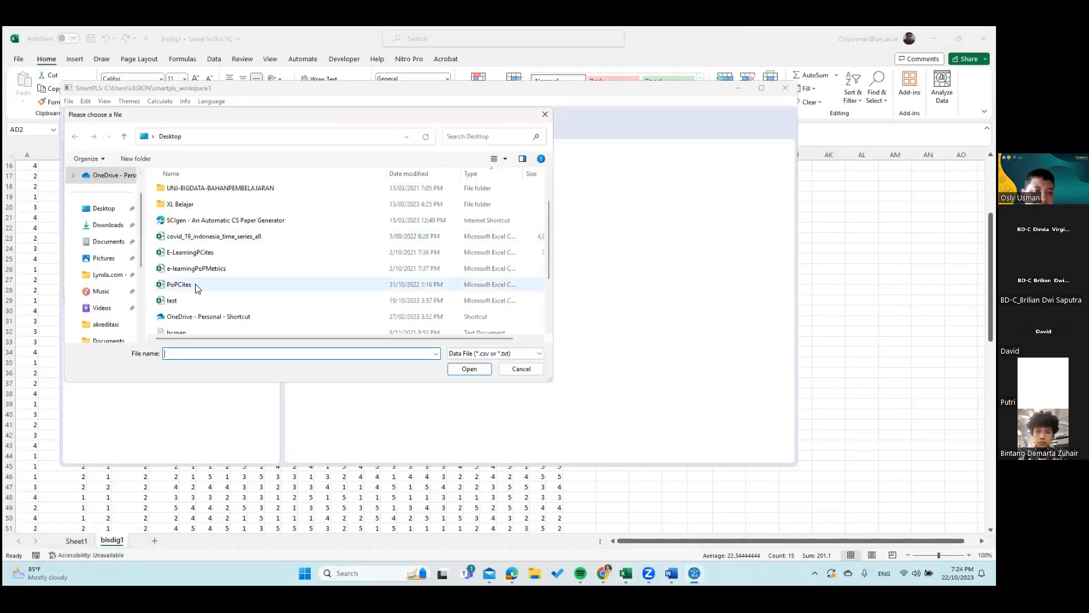
scroll(197, 287, "down", 1)
scroll(197, 288, "up", 2)
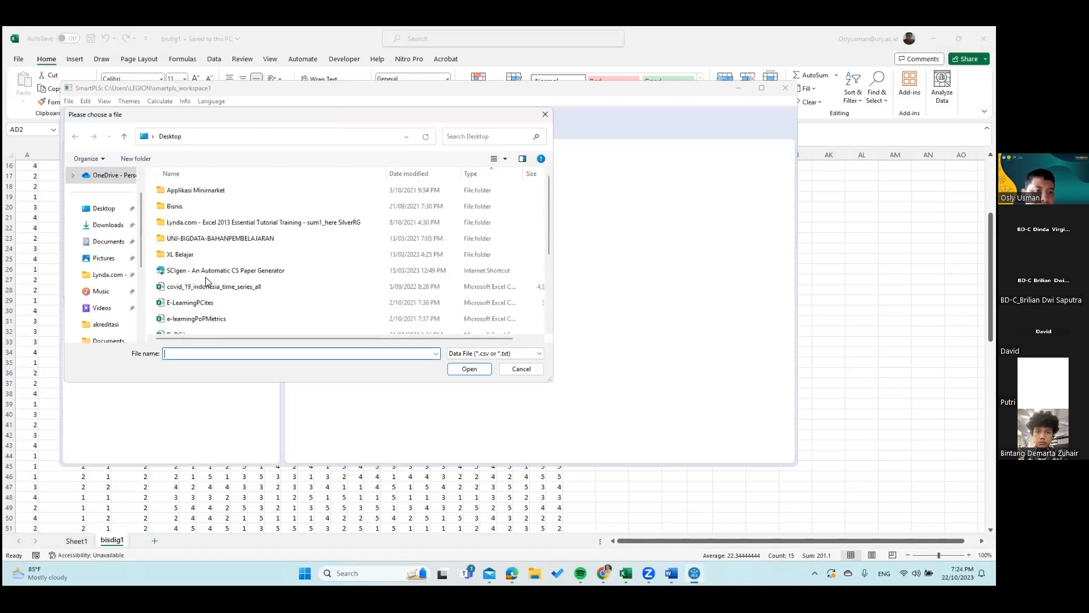
left_click(110, 211)
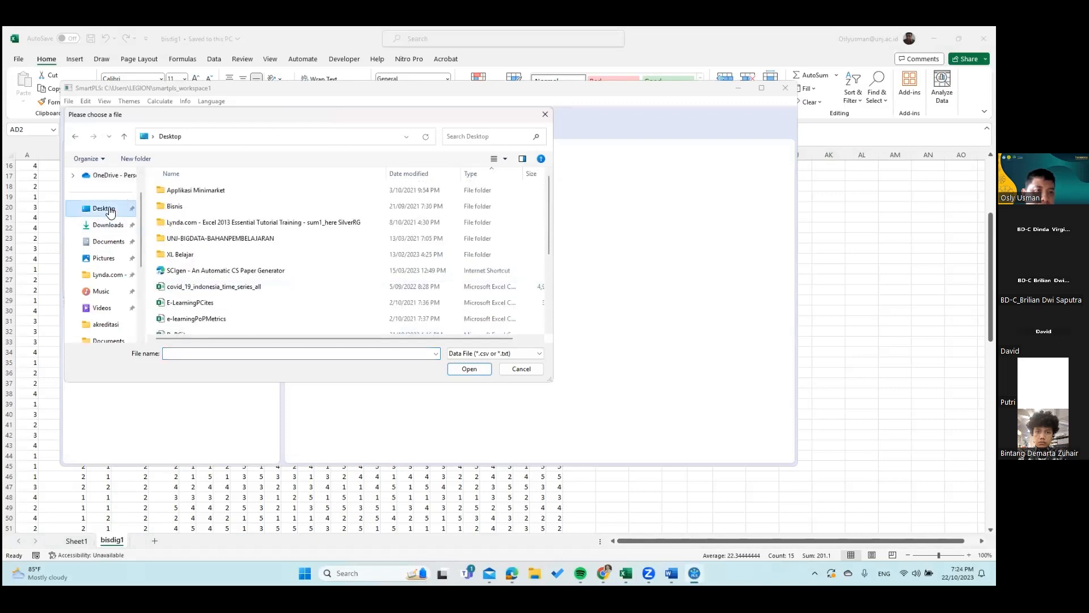
scroll(282, 268, "down", 1)
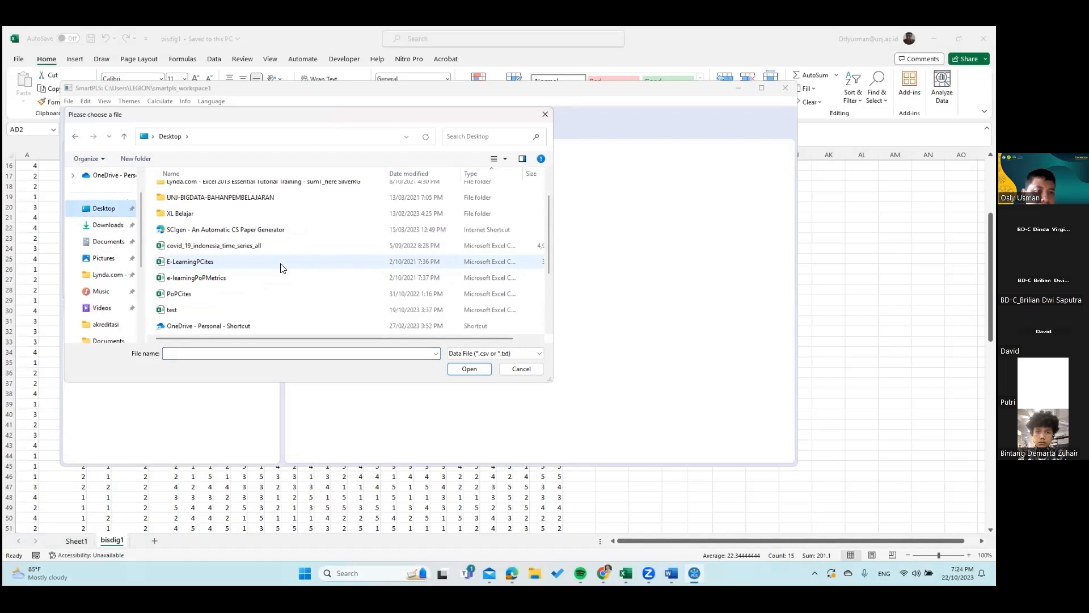
scroll(281, 269, "down", 2)
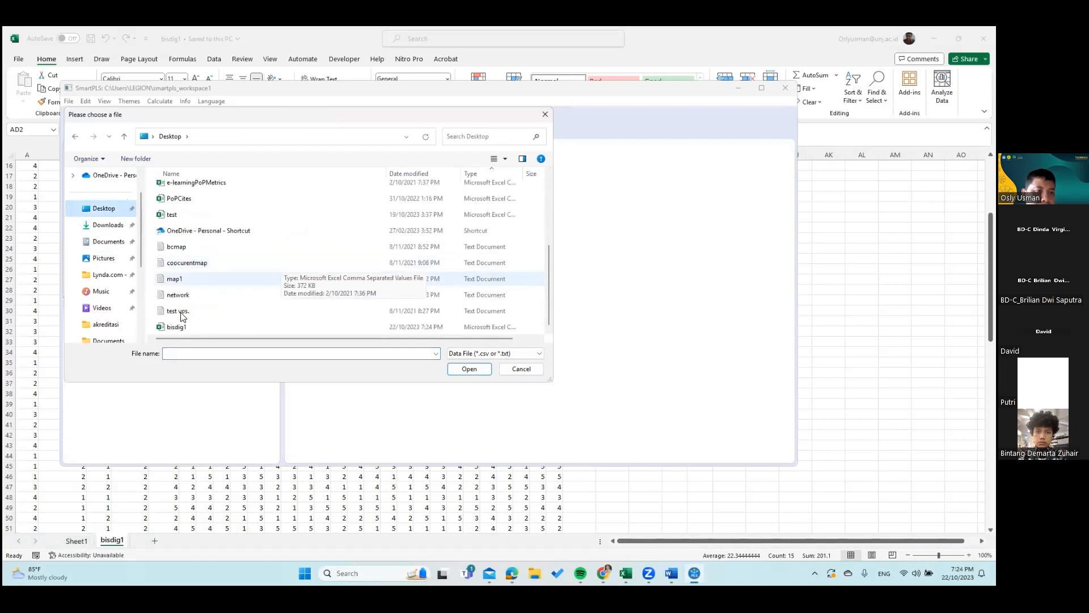
left_click(180, 329)
double_click(181, 332)
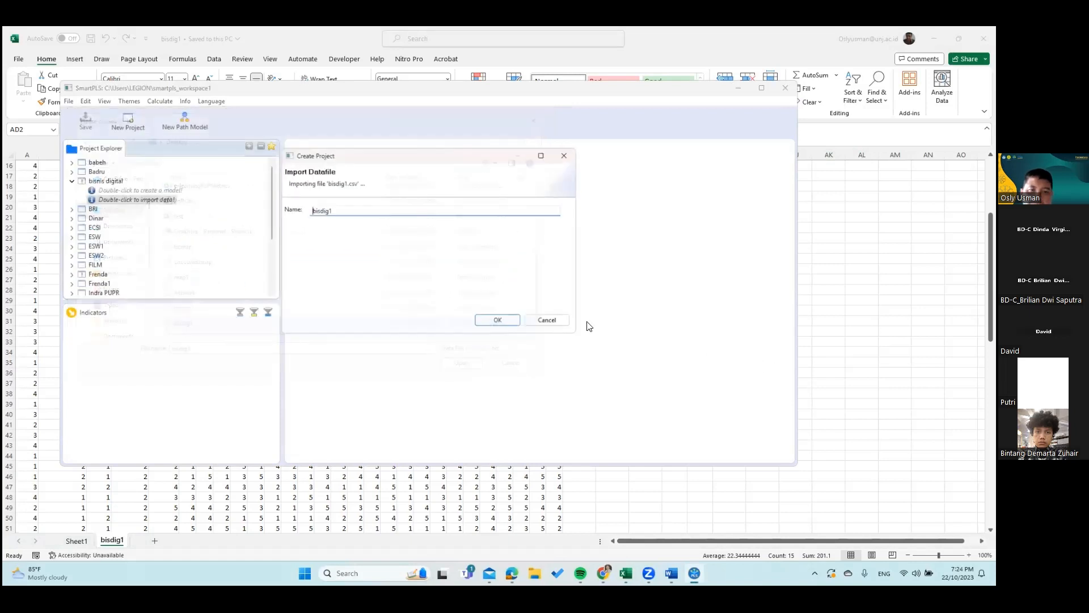
left_click(509, 320)
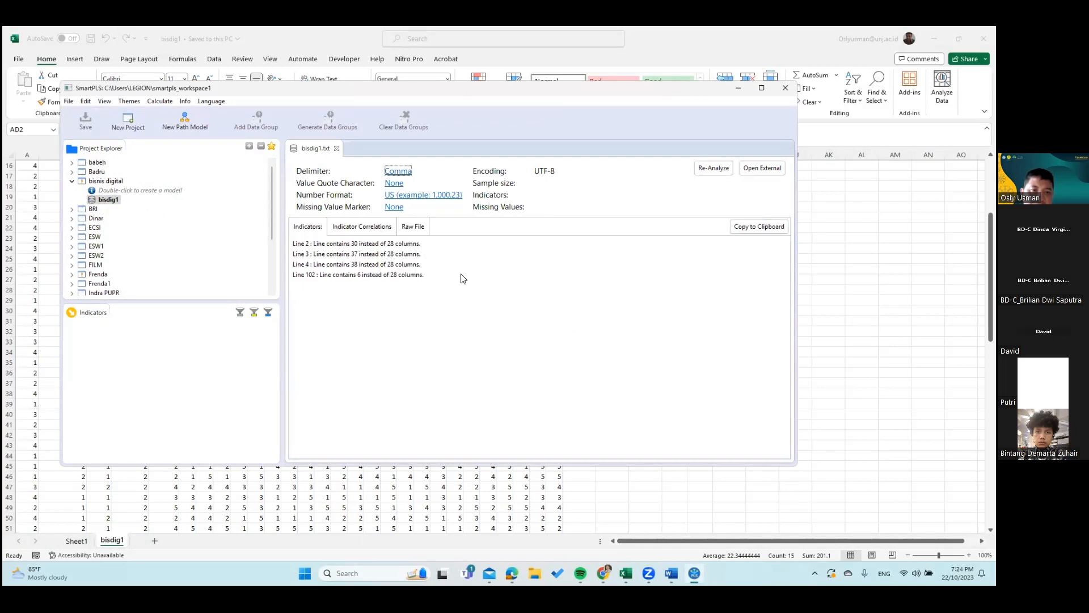
Step: Close SmartPLS and clear the X.1 frequency table beside the survey data in cells AD2:AL5
left_click(785, 89)
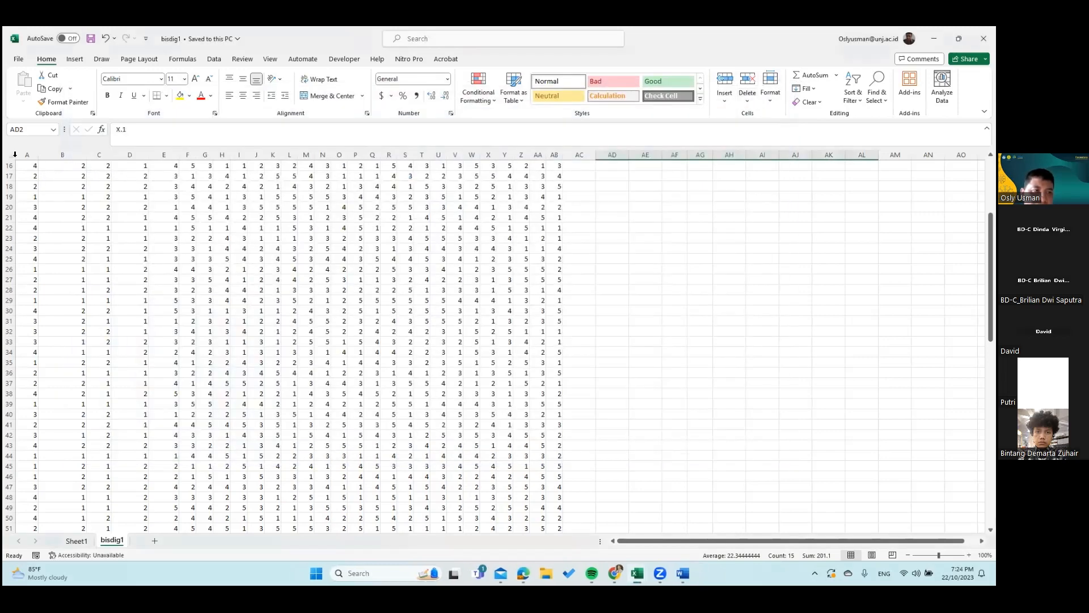
scroll(117, 168, "up", 5)
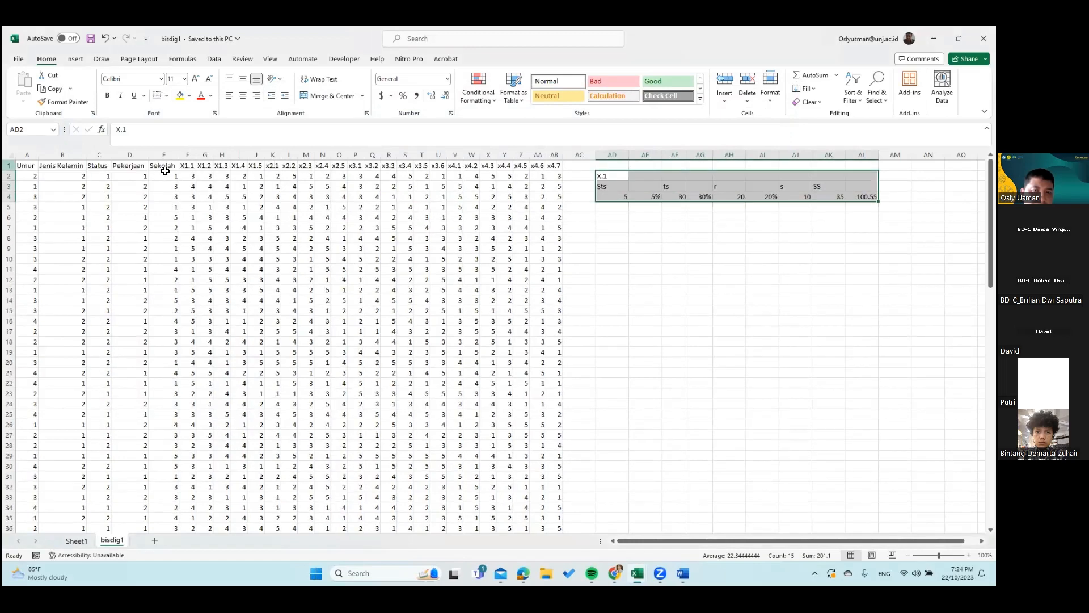
left_click_drag(26, 154, 165, 168)
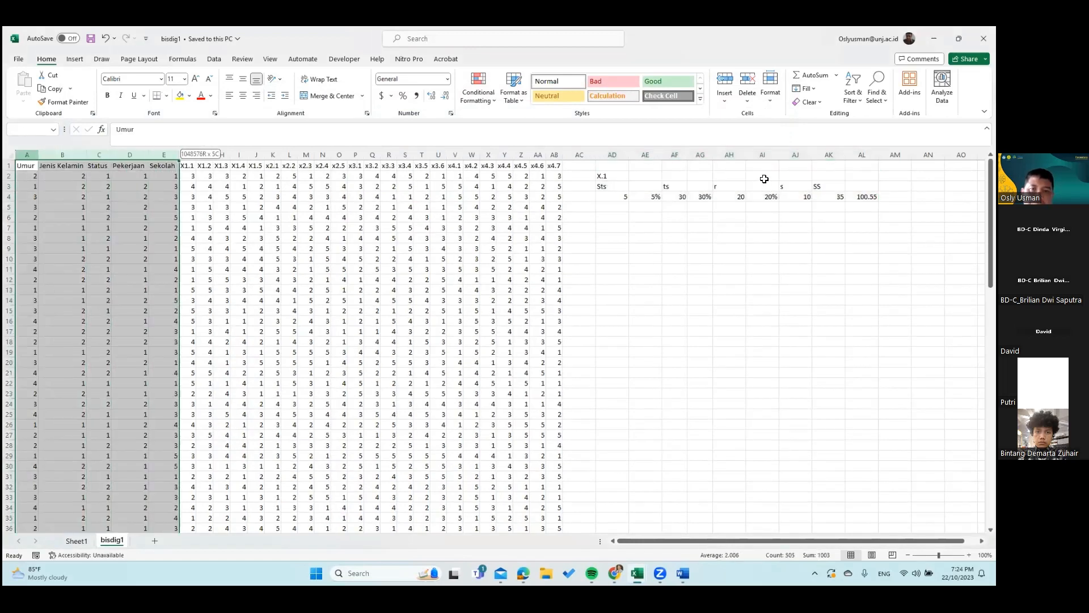
left_click(675, 186)
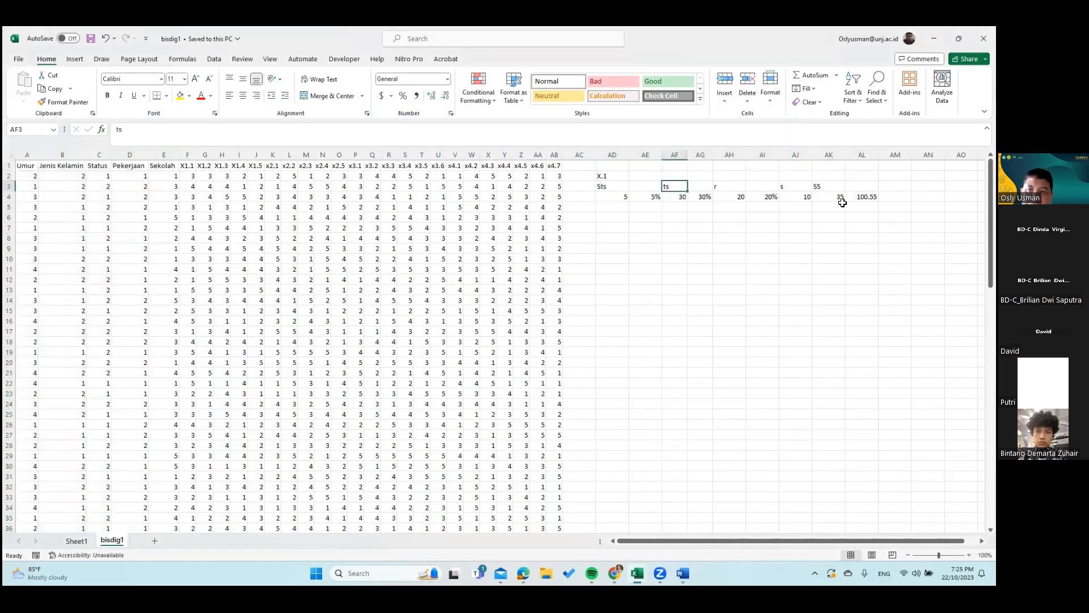
left_click_drag(609, 176, 865, 207)
key("Delete")
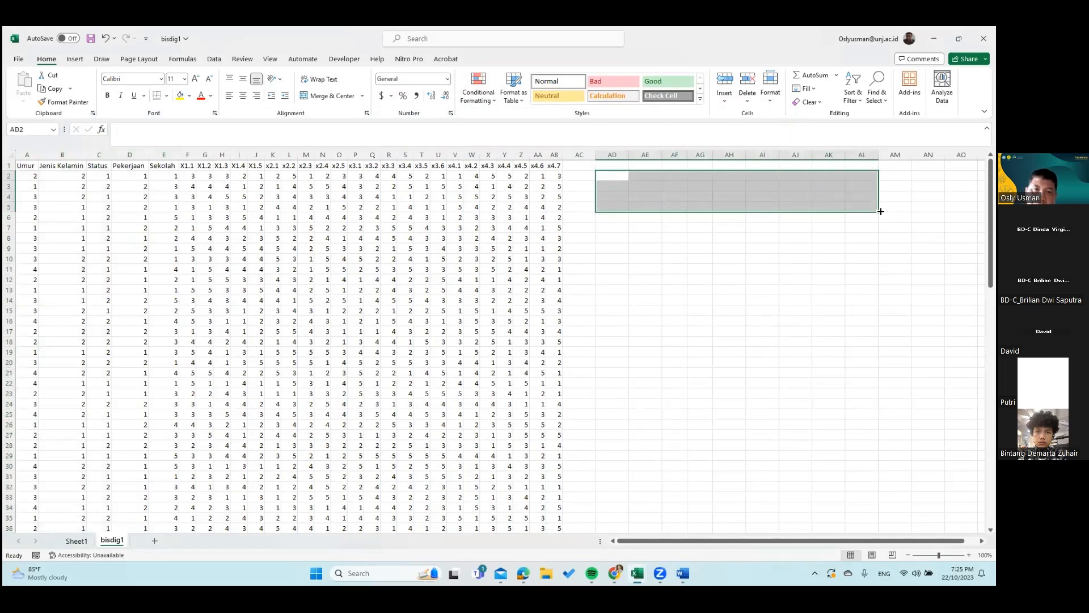
Step: Clear the contents of rows 102 and 103 below the survey data
scroll(773, 317, "down", 3)
scroll(772, 316, "down", 20)
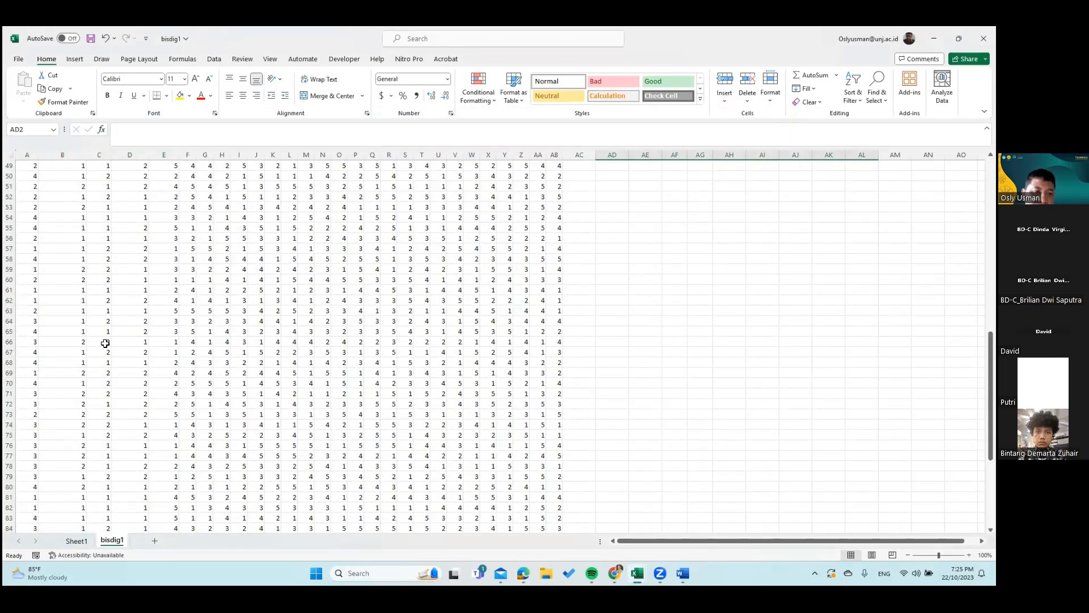
scroll(25, 373, "down", 4)
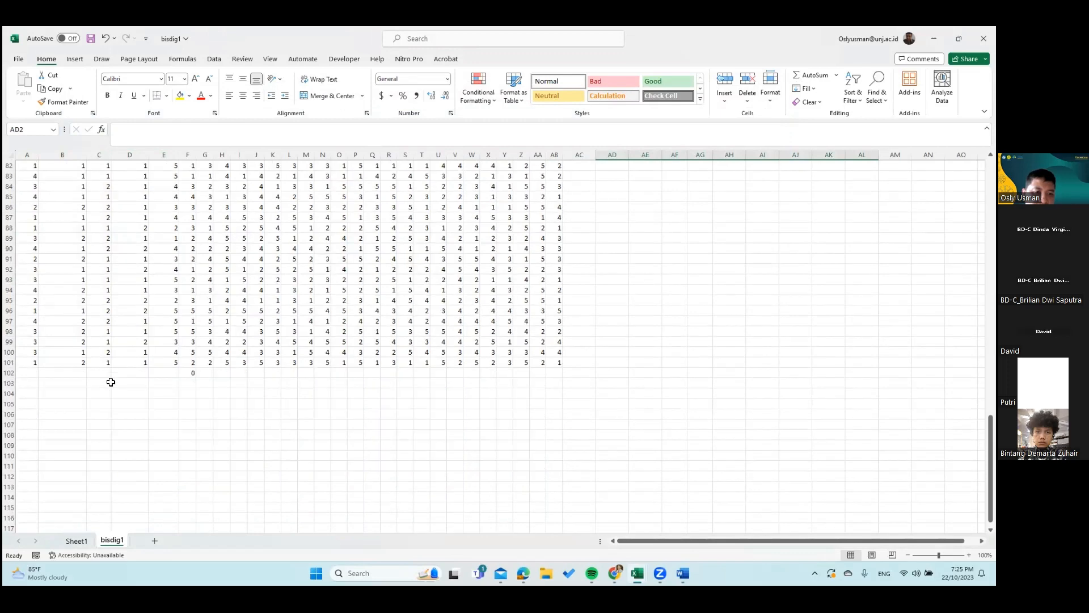
left_click_drag(9, 372, 8, 383)
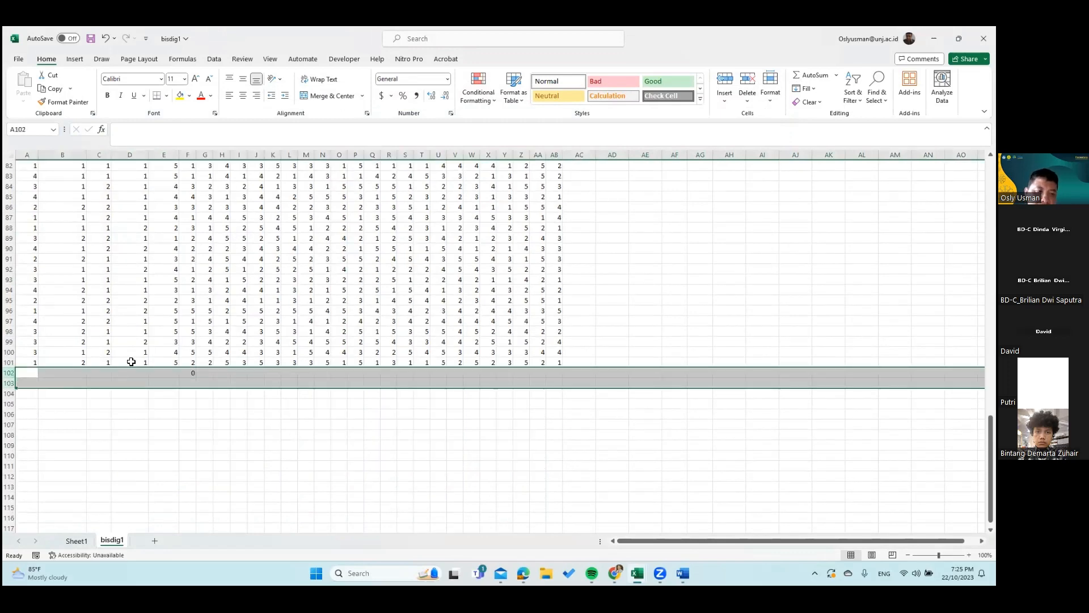
key("Delete")
scroll(131, 361, "up", 19)
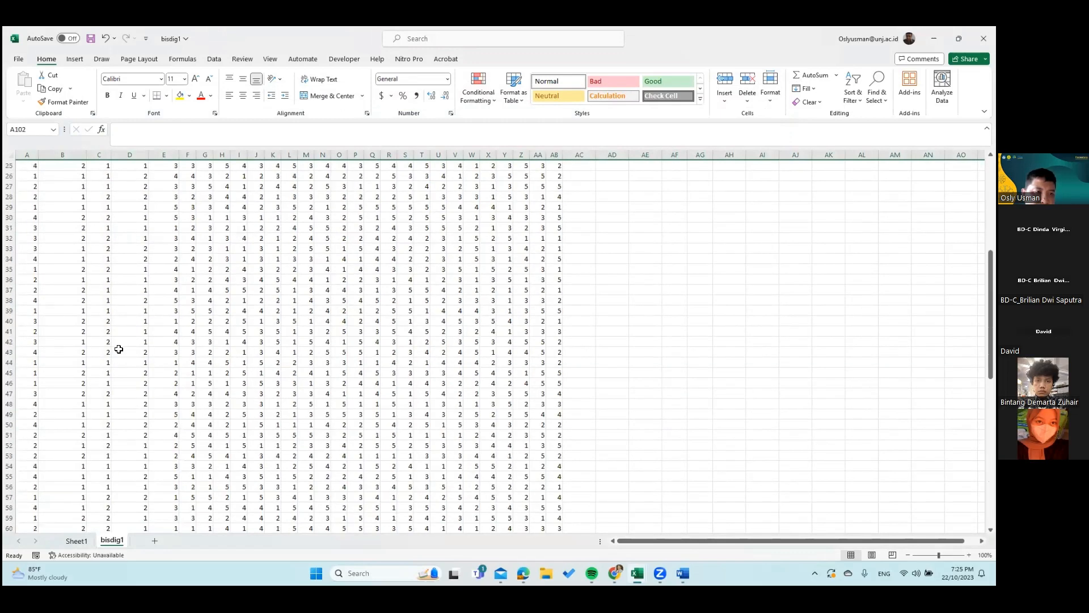
Step: Save only the active bisdig1 sheet to the Desktop as CSV (Comma delimited), replacing the existing bisdig1 file
scroll(133, 322, "up", 7)
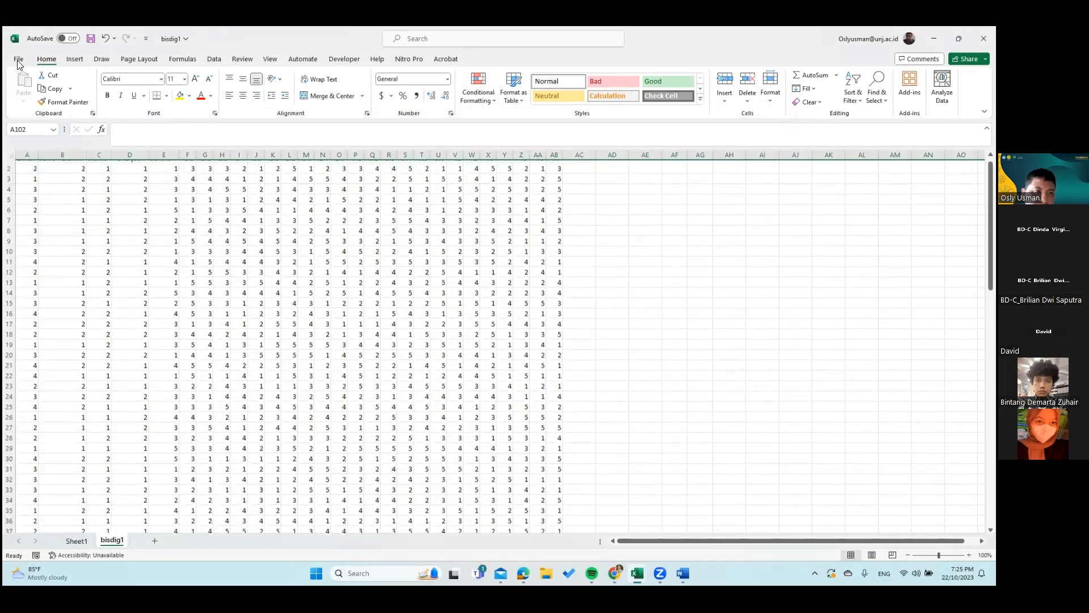
scroll(26, 205, "up", 1)
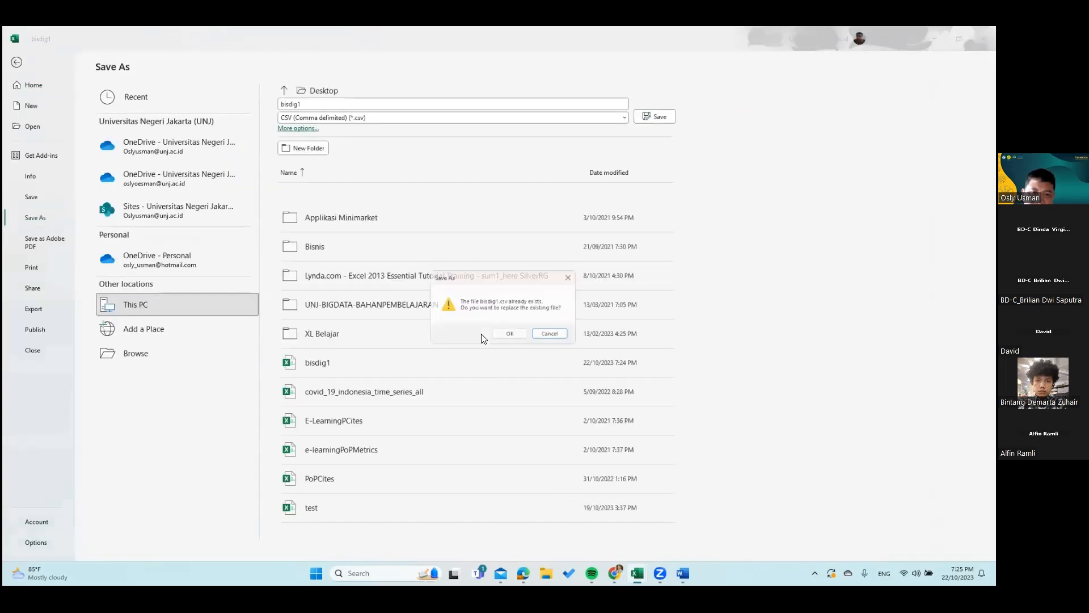
left_click(510, 335)
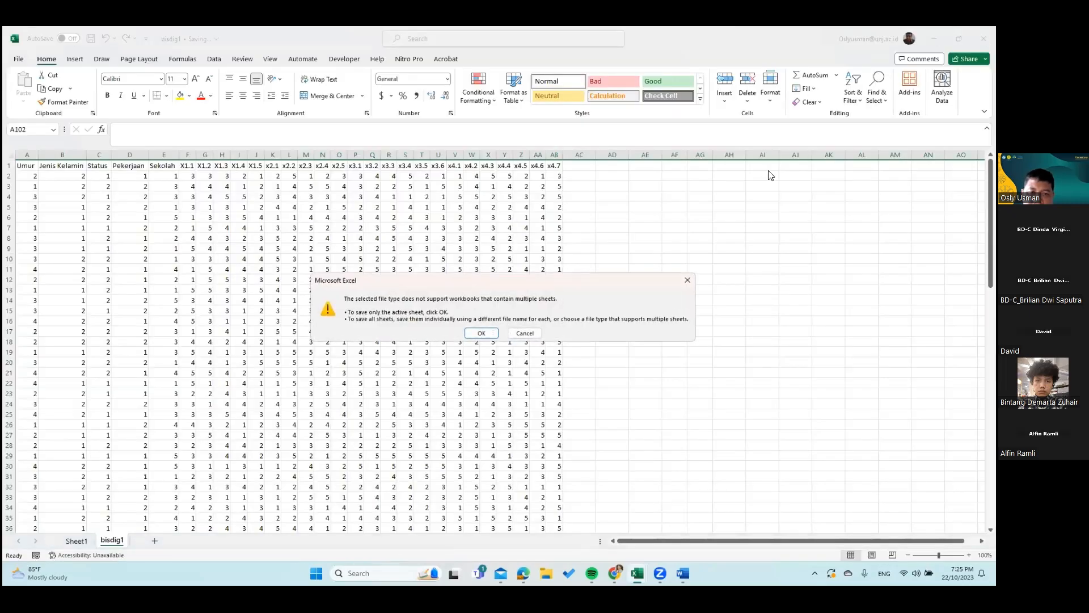
key("Return")
Step: Switch to SmartPLS 3 and delete the faulty bisdig1 data file from the bisnis digital project
key("super+s")
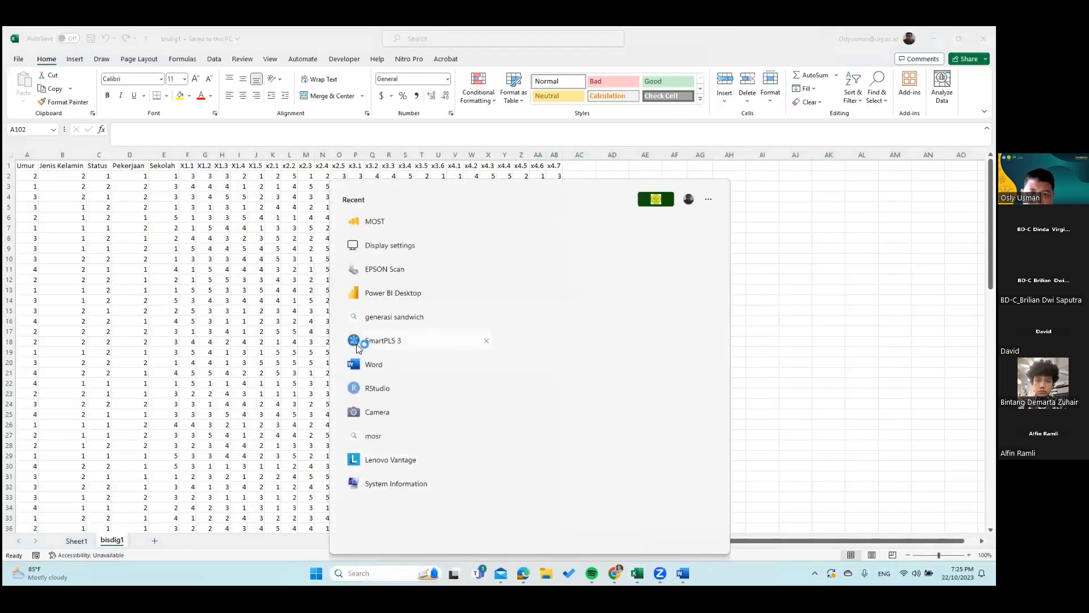
left_click(379, 342)
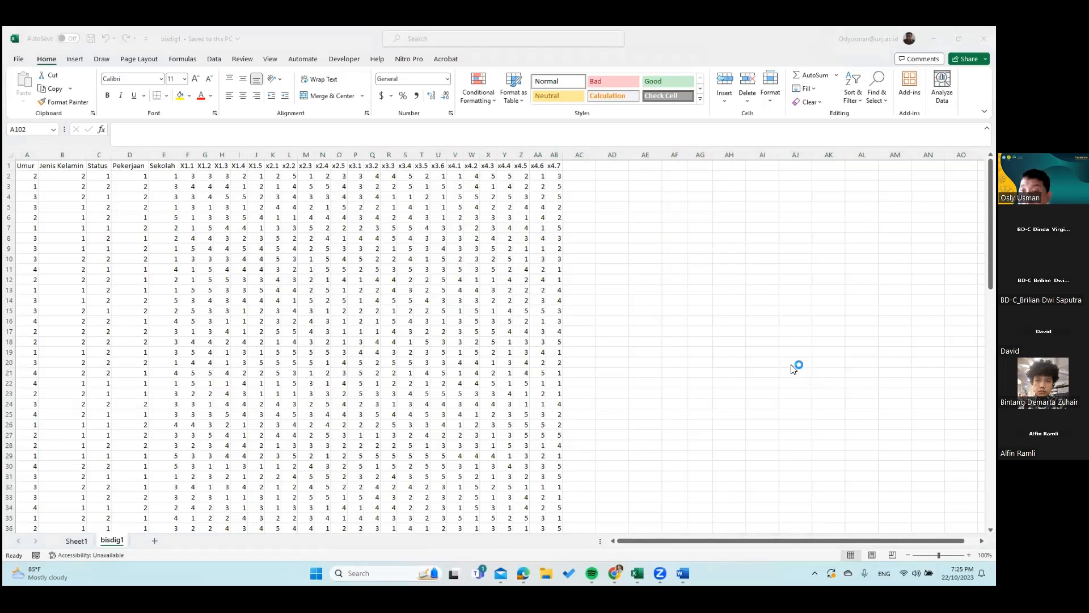
scroll(789, 365, "down", 1)
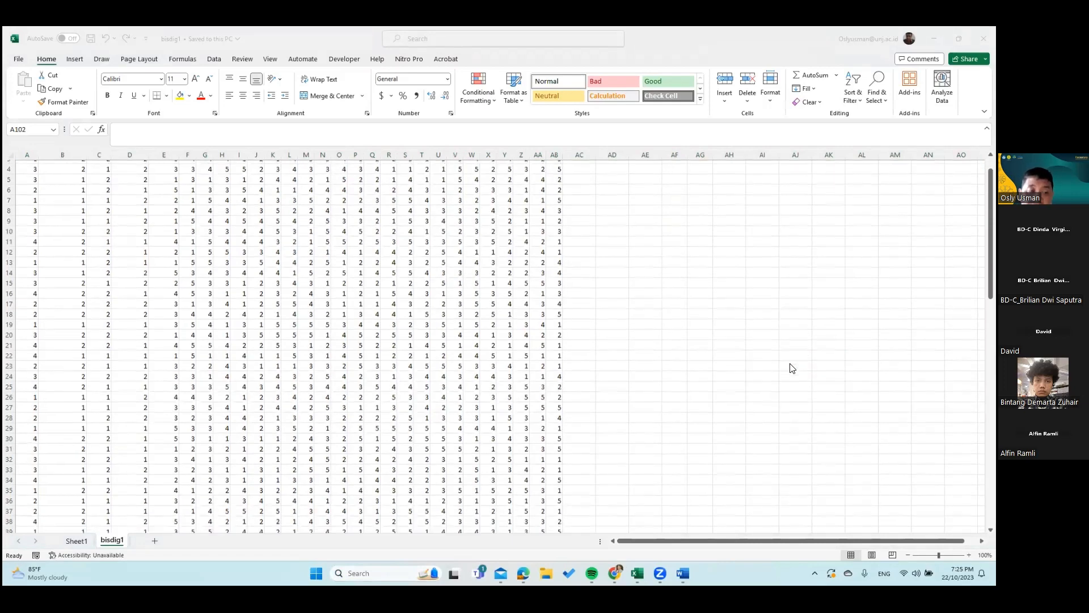
scroll(168, 253, "down", 8)
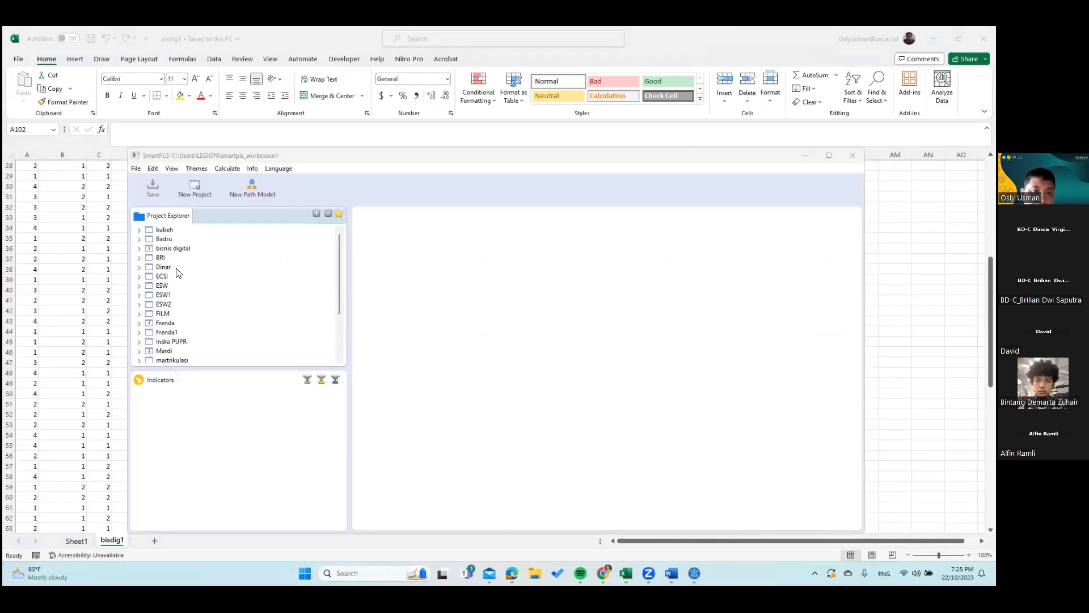
double_click(173, 249)
double_click(175, 267)
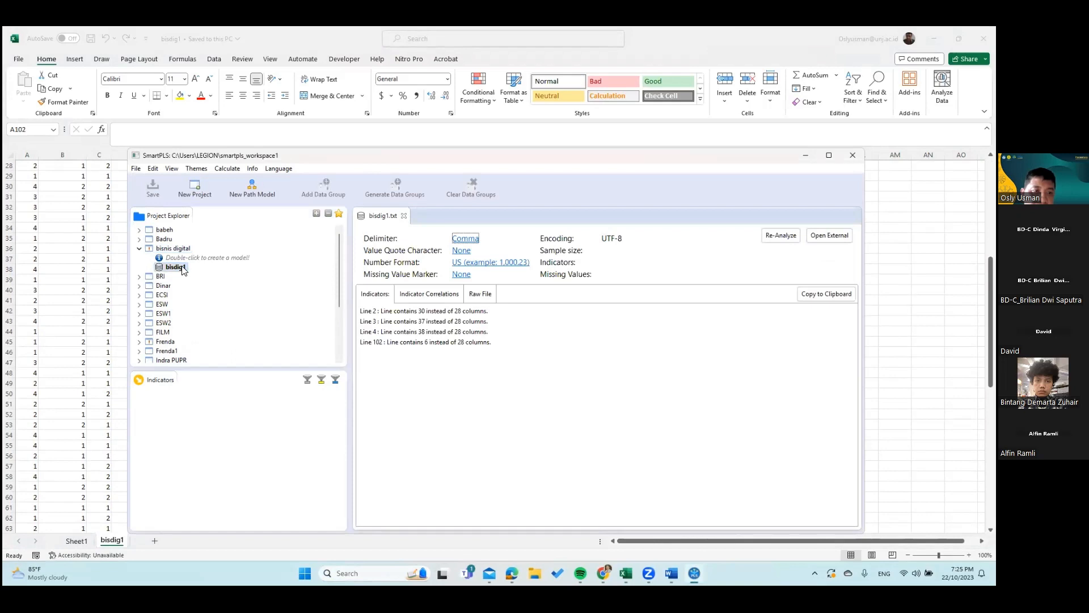
right_click(215, 339)
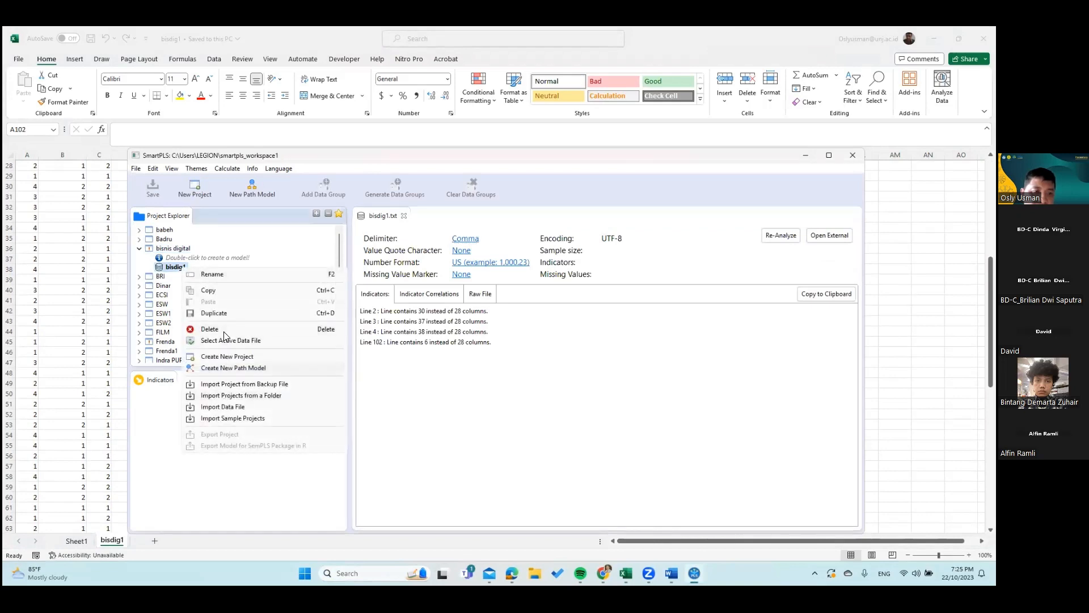
left_click(224, 330)
left_click(553, 355)
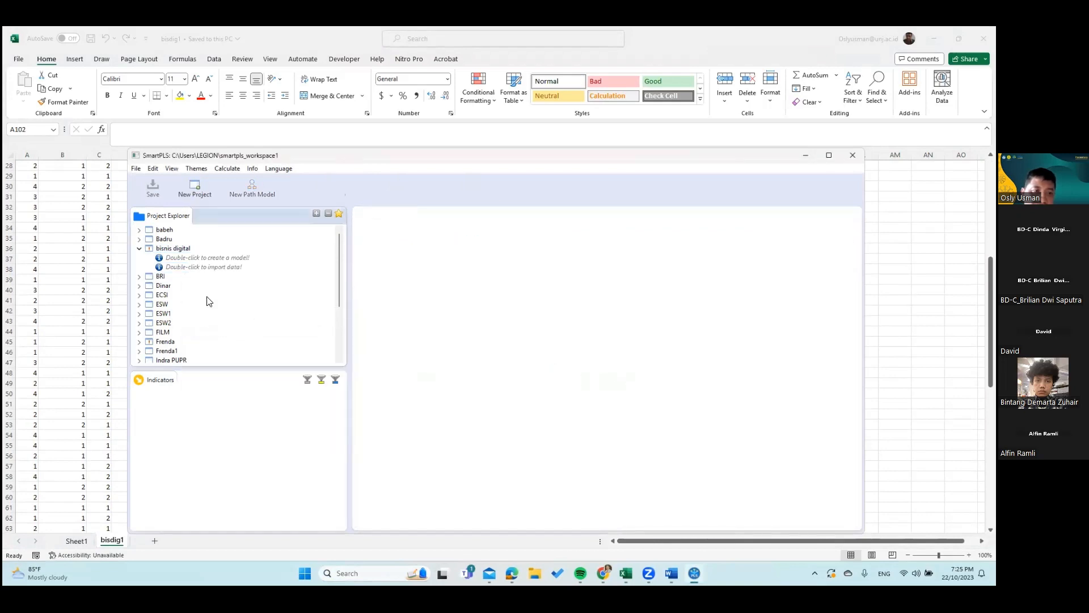
Step: Import the bisdig1 CSV file from the Desktop into the bisnis digital project, keeping the name "bisdig1"
double_click(211, 268)
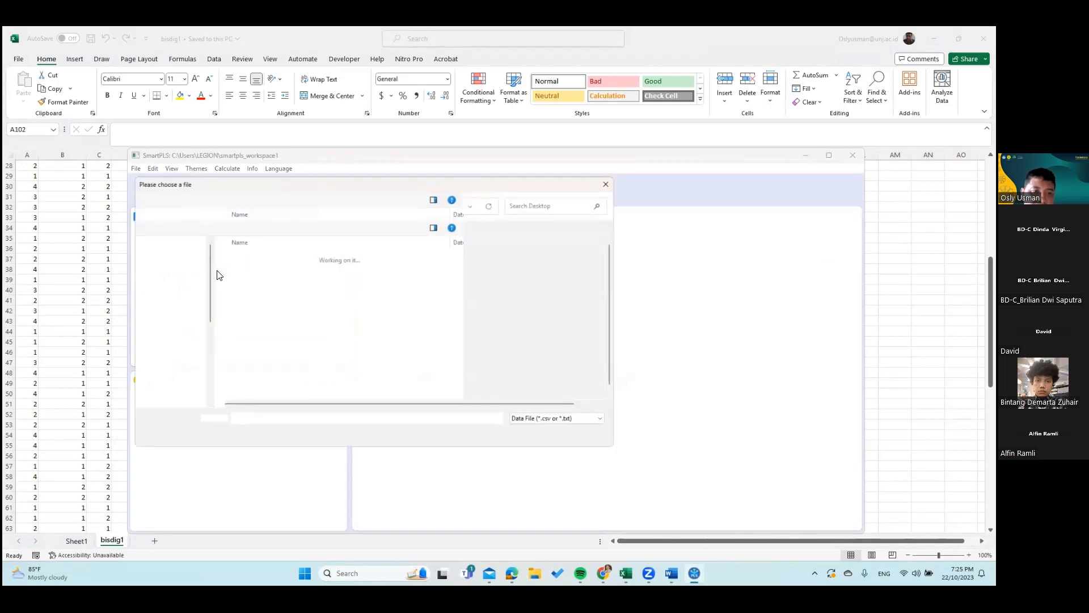
double_click(245, 355)
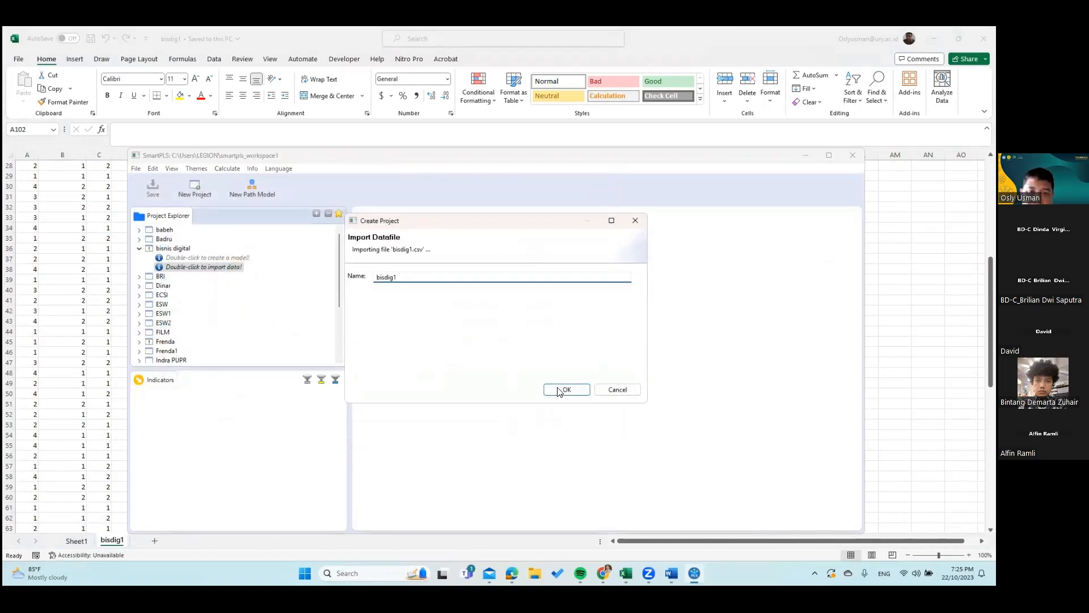
left_click(565, 390)
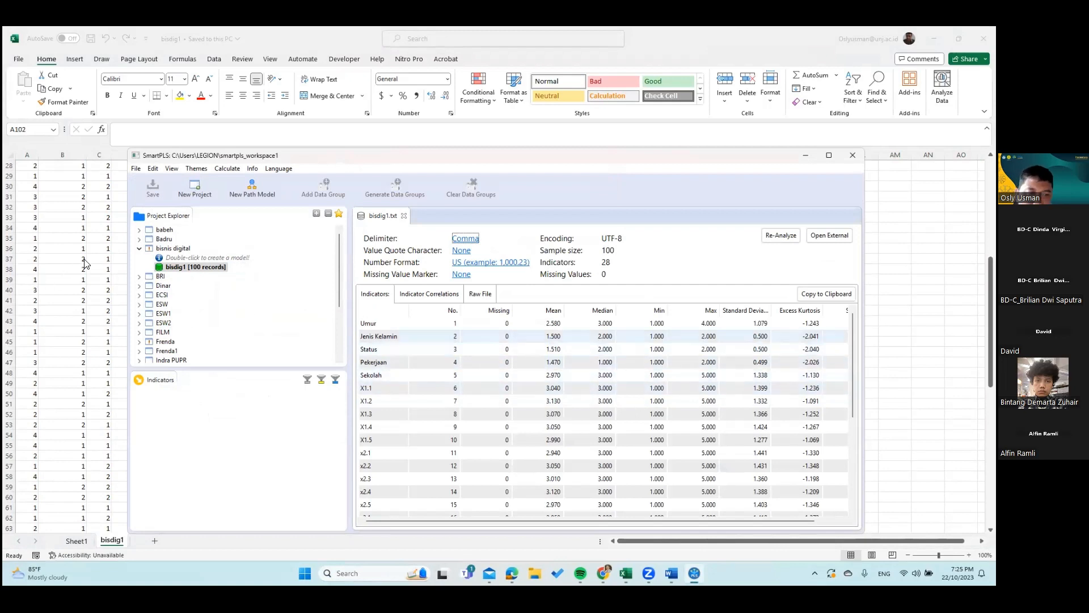
Step: Create a new path model named "bisdig" in the bisnis digital project
left_click(176, 259)
double_click(178, 260)
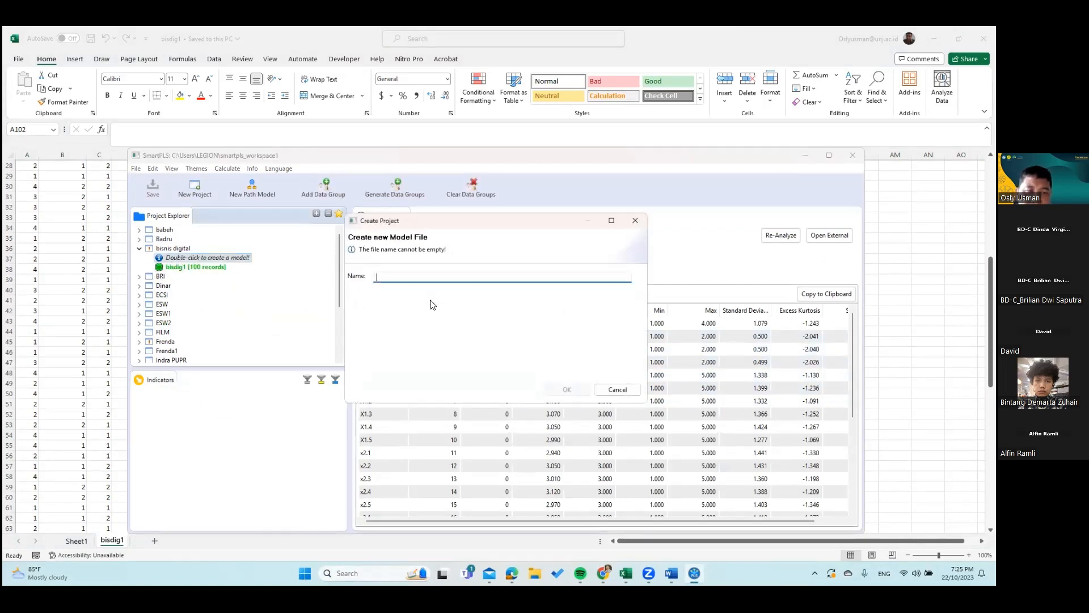
type("bisdig")
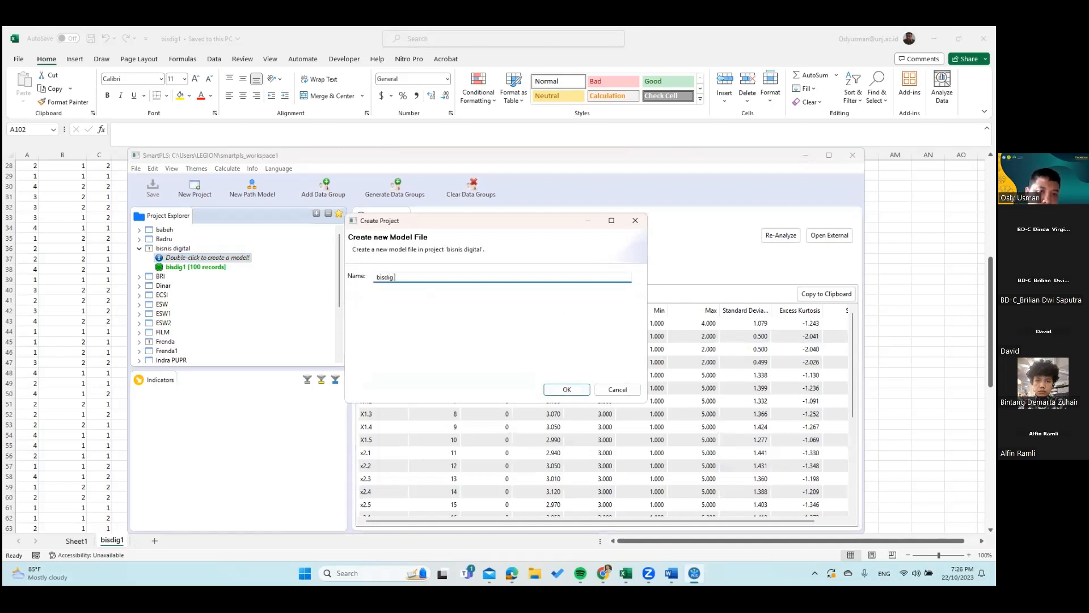
key("Return")
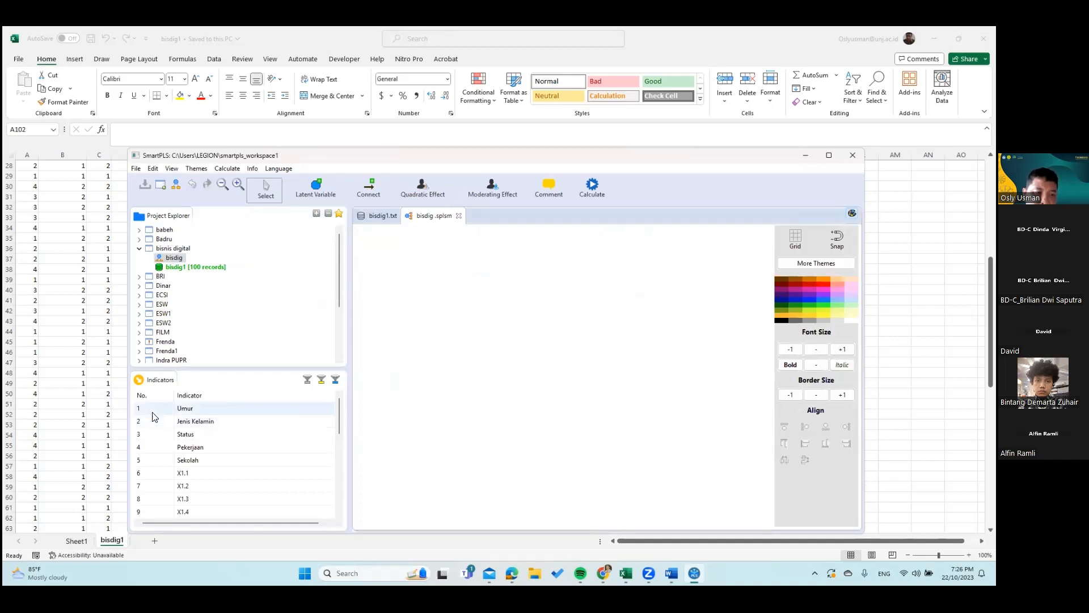
scroll(182, 411, "down", 2)
left_click(181, 409)
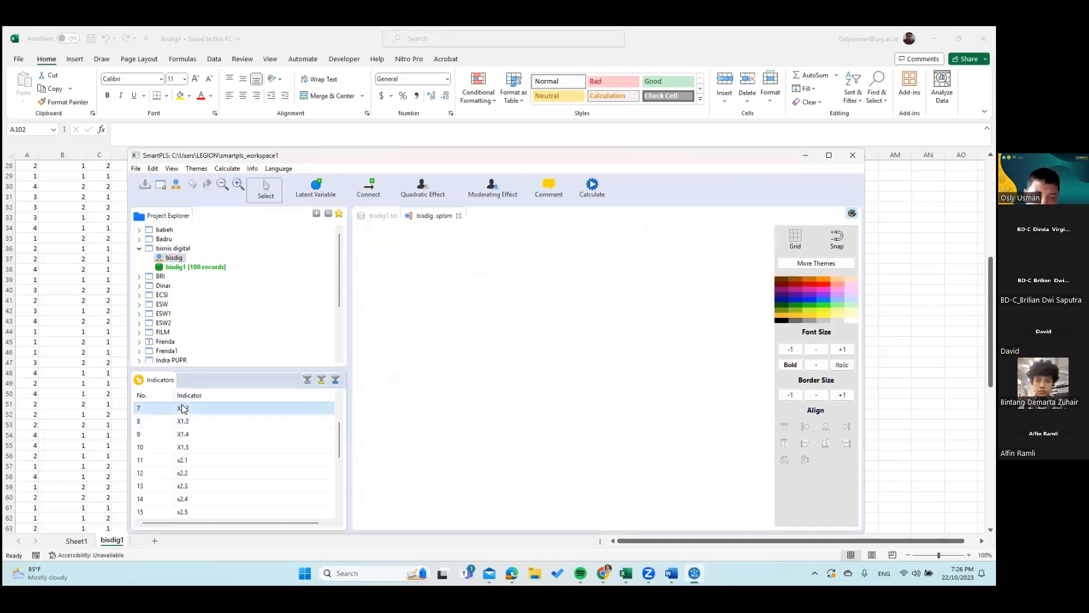
key("shift+Down")
key("shift+Down")
key("shift+Down")
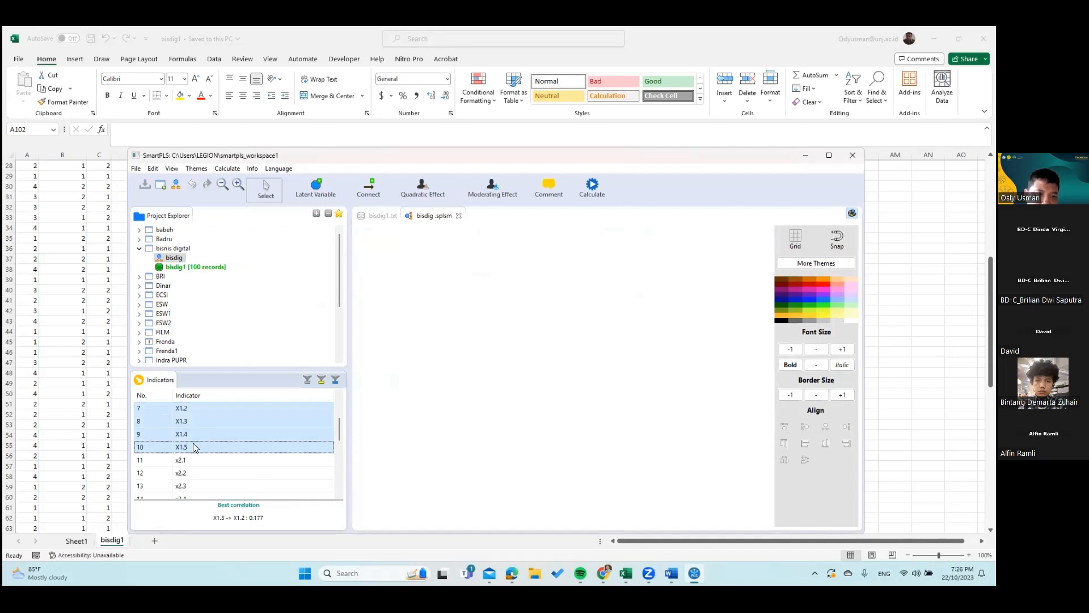
left_click_drag(196, 434, 439, 278)
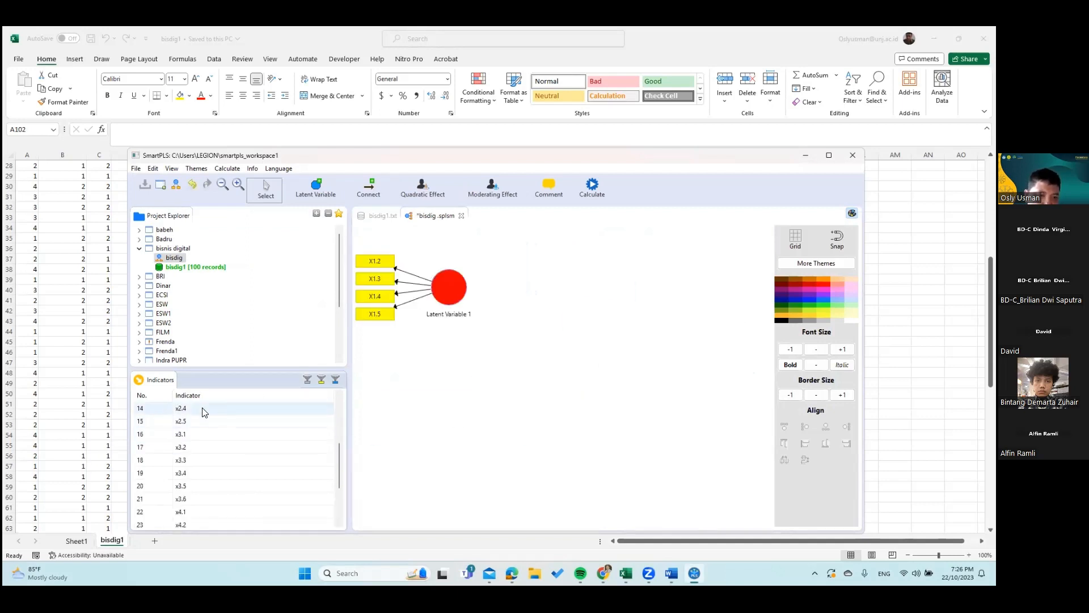
left_click(202, 408)
key("shift+Down")
key("shift+Down")
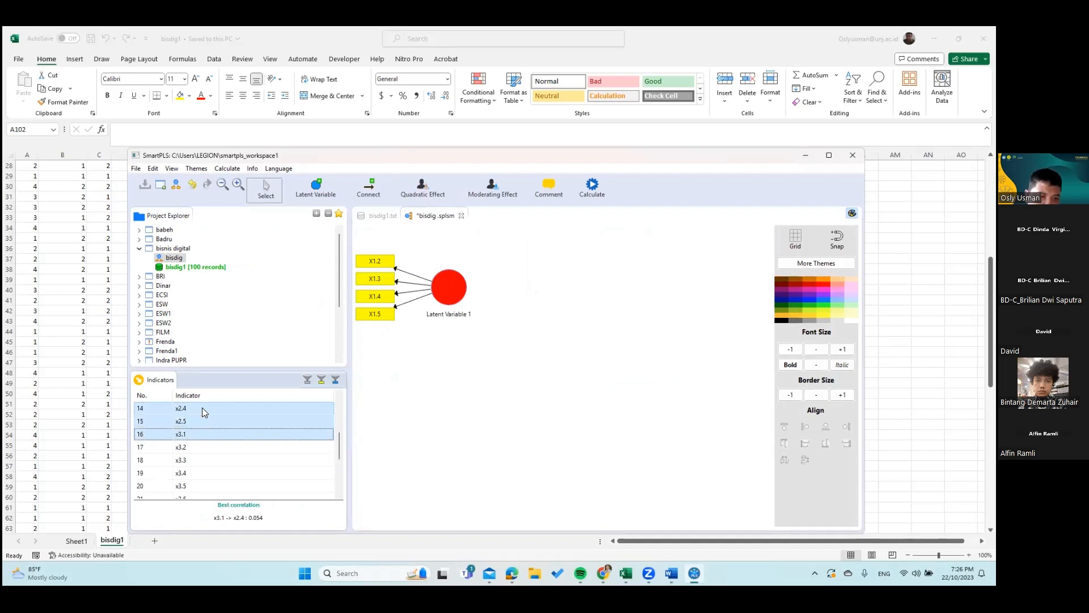
key("shift+Up")
key("shift+Up")
key("shift+Up")
key("shift+Up")
key("shift+Up")
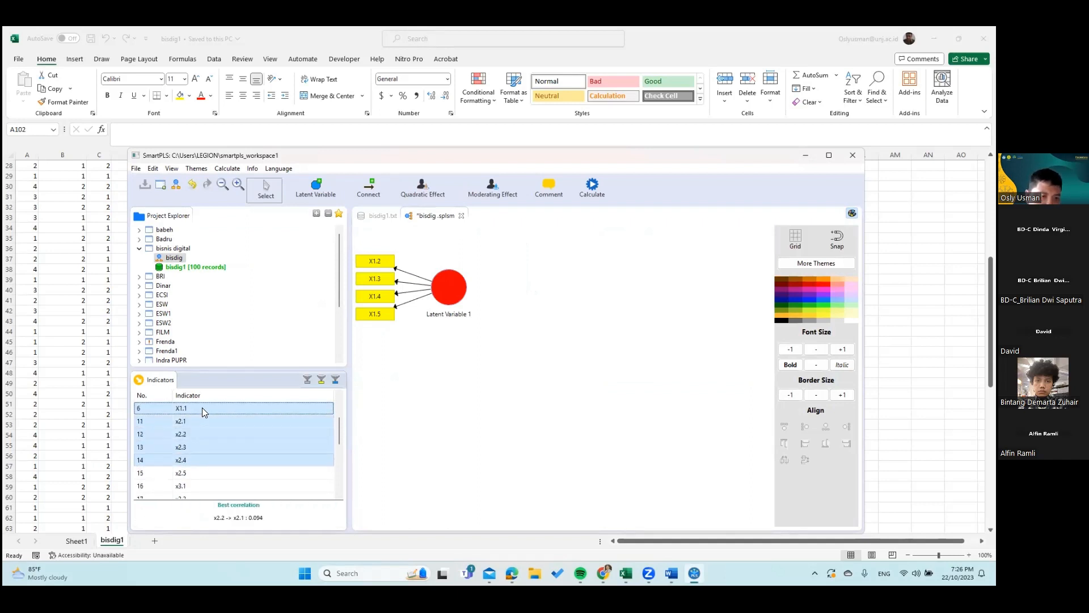
scroll(202, 407, "up", 1)
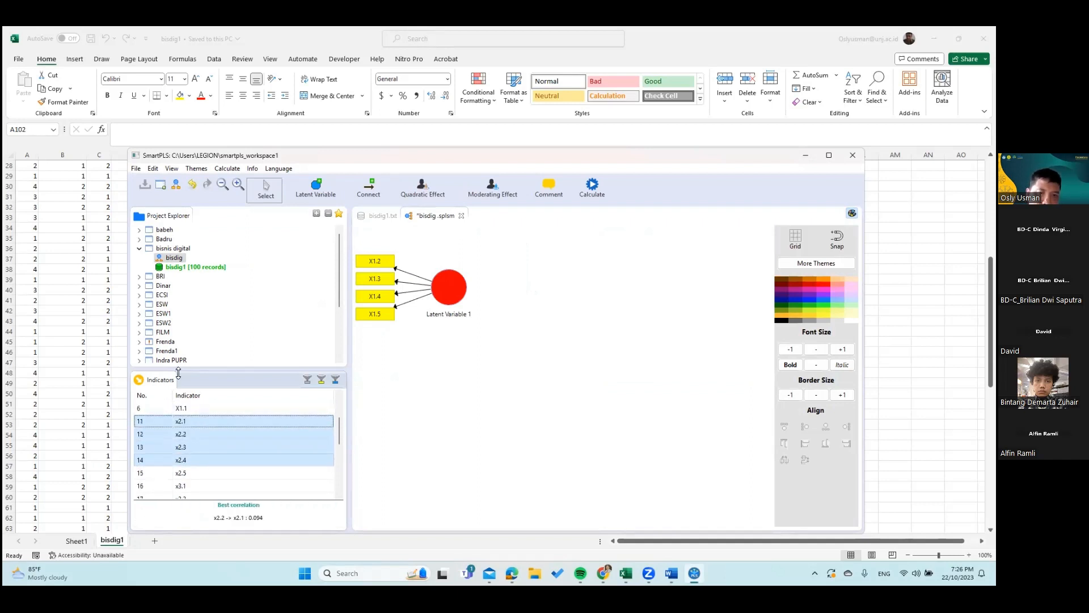
left_click_drag(203, 409, 453, 303)
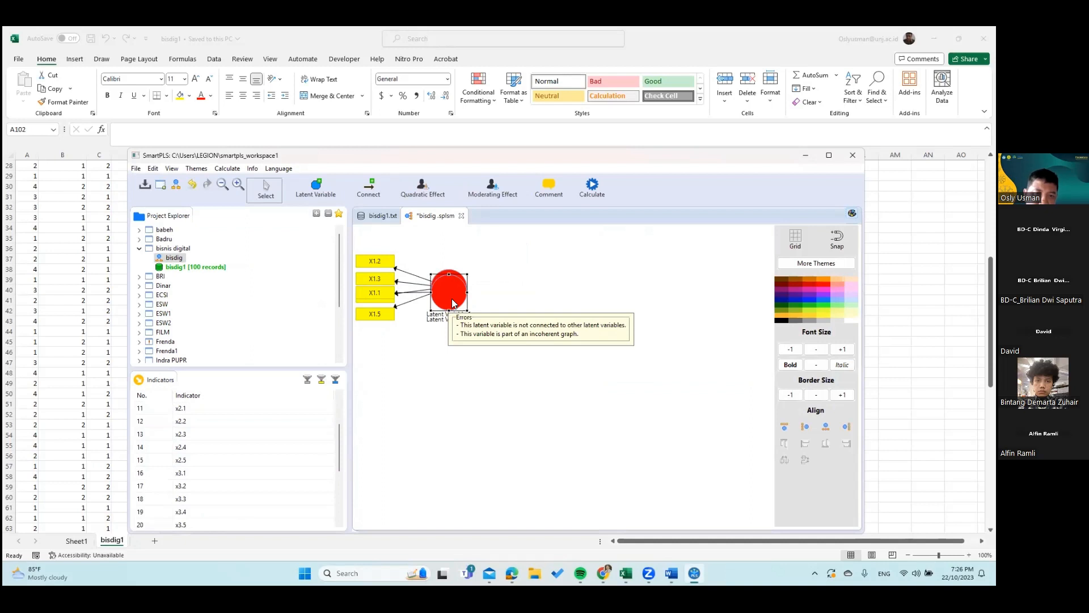
right_click(451, 301)
left_click(467, 260)
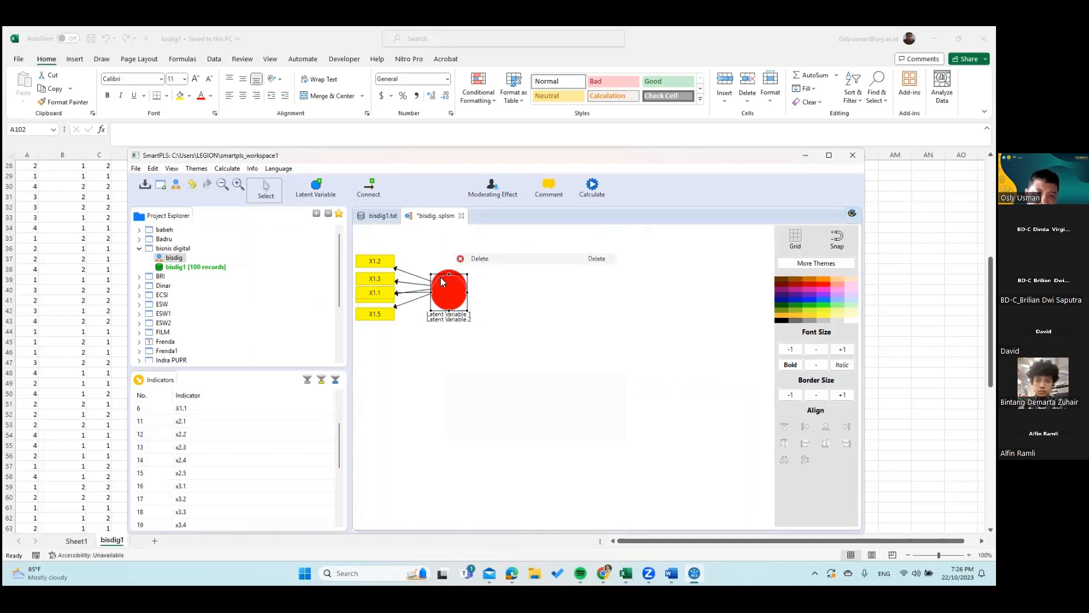
right_click(442, 281)
left_click(468, 260)
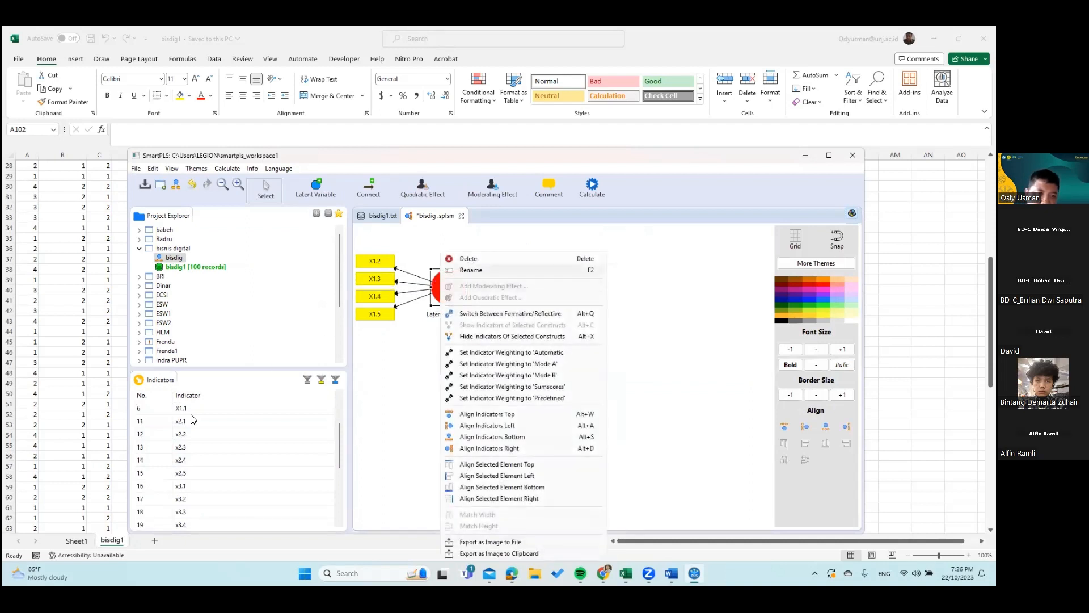
Step: Add a latent variable with indicators X1.1 through X1.5 to the upper-left area of the model canvas
scroll(207, 417, "up", 2)
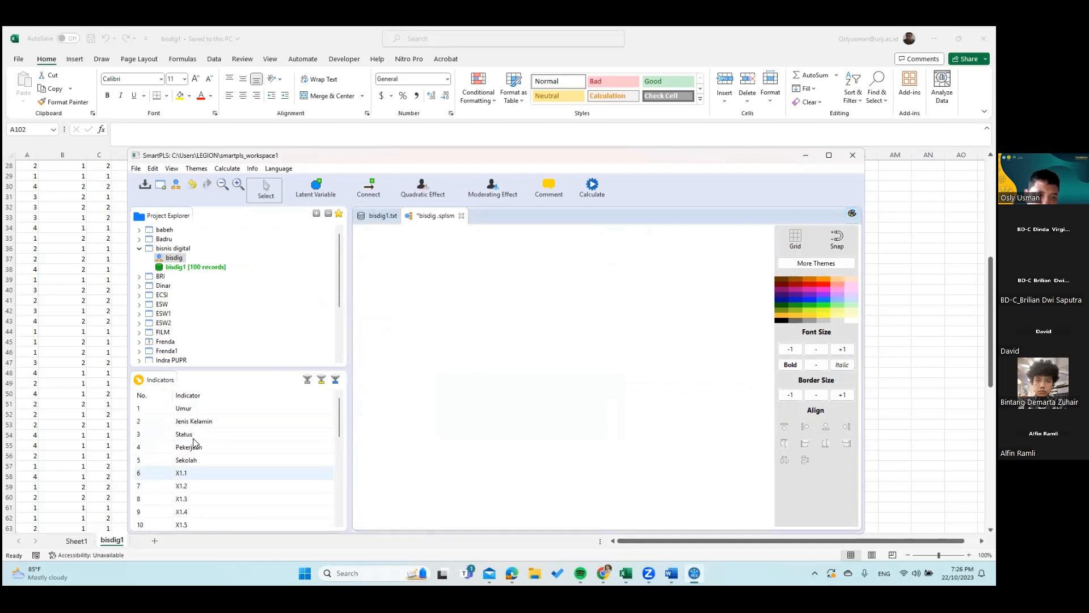
left_click(214, 434)
key("shift+Down")
key("shift+Down")
key("shift+Down")
key("shift+Down")
key("shift+Down")
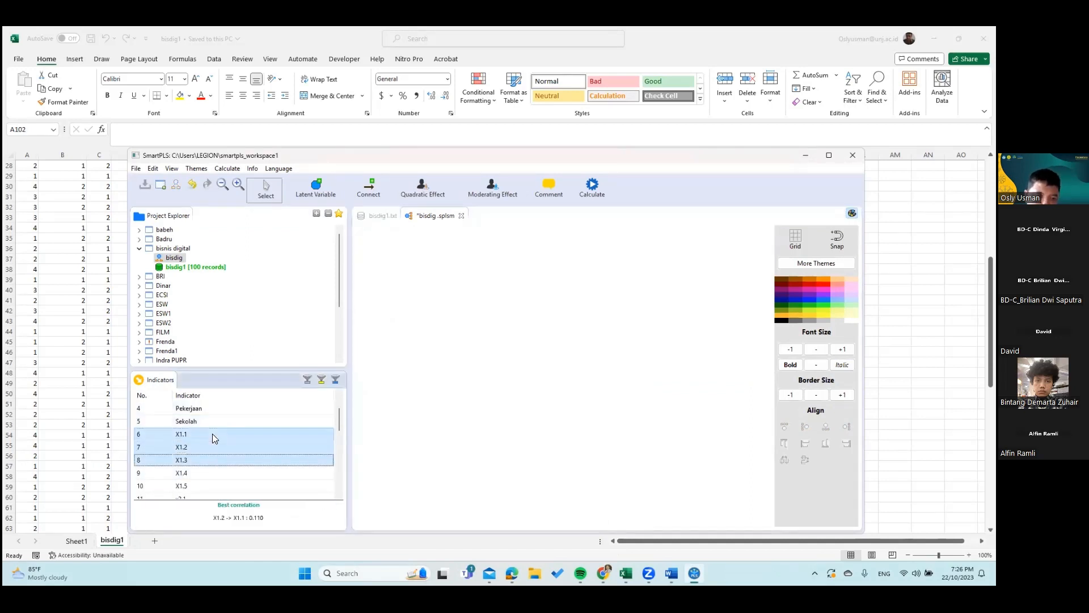
key("shift+Up")
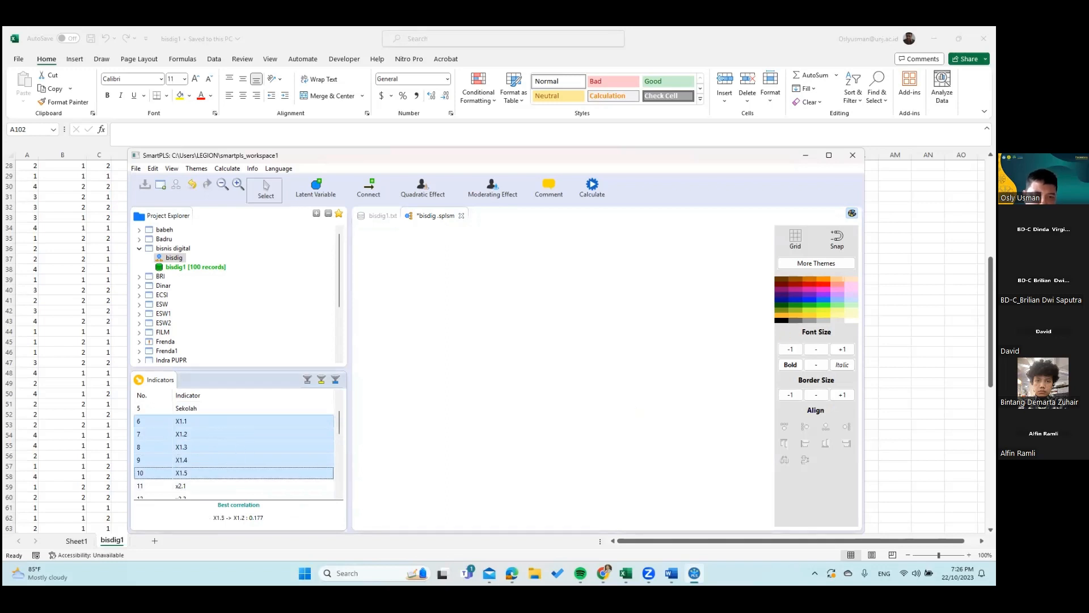
left_click_drag(231, 455, 440, 285)
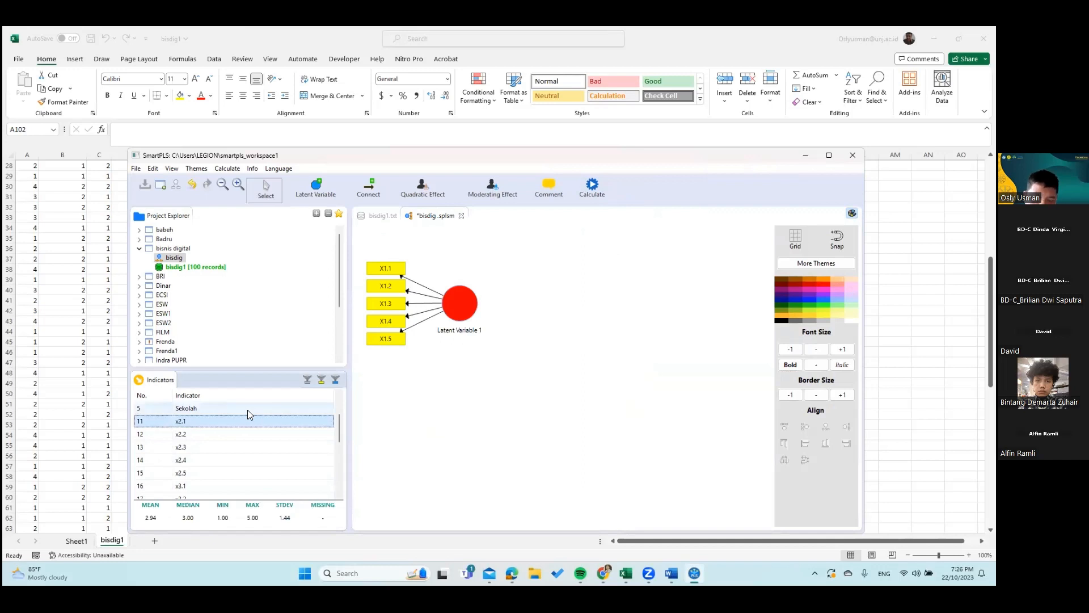
Step: Add a second latent variable with indicators x2.1 through x2.5 below the X1 construct
key("shift+Down")
key("shift+Down")
key("shift+Down")
key("shift+Down")
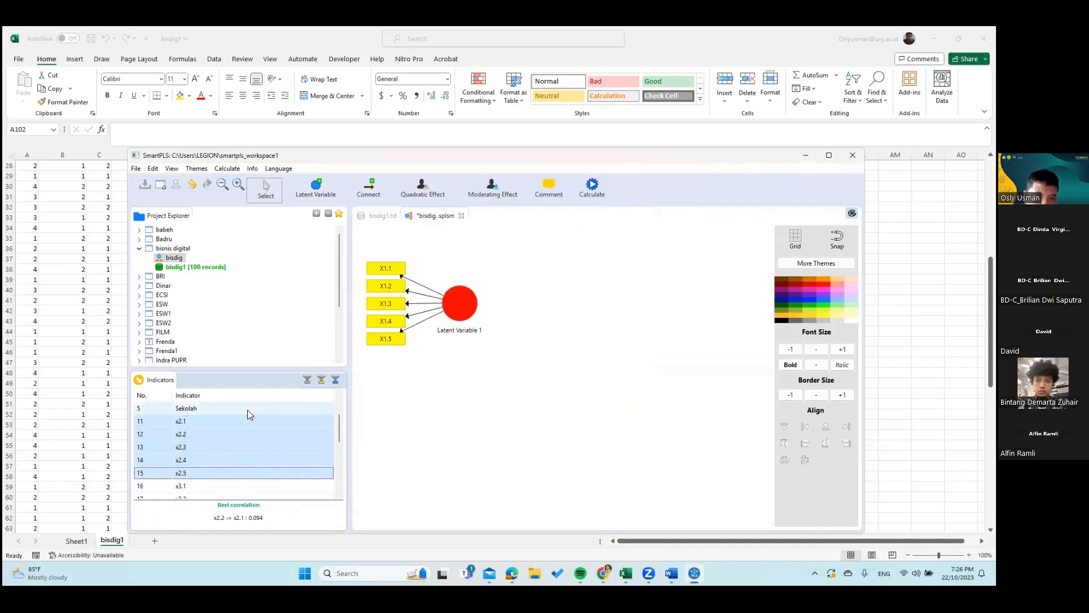
left_click_drag(183, 442, 410, 438)
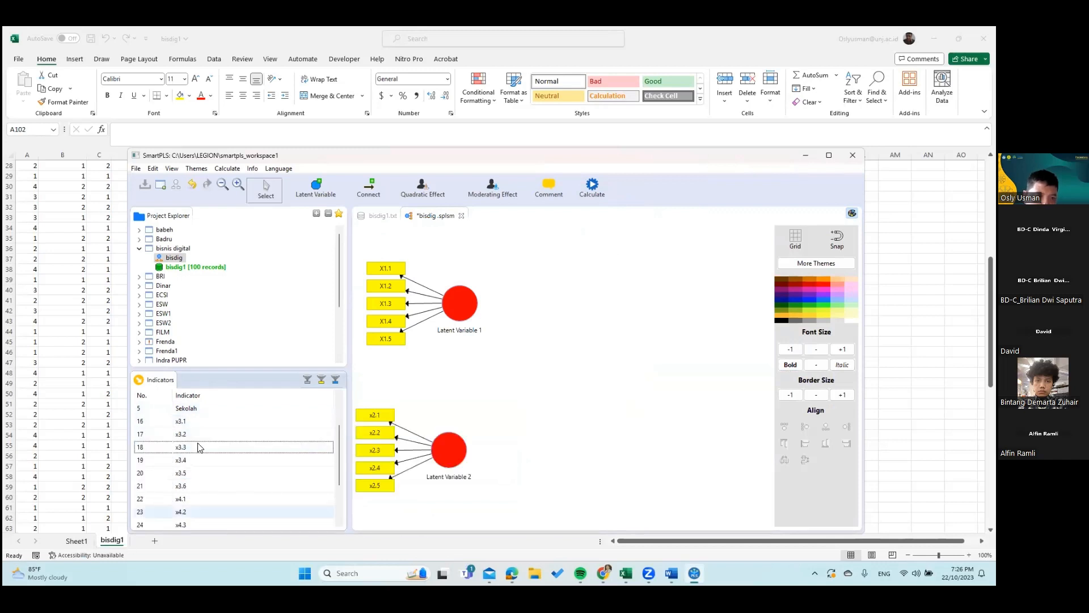
Step: Add a third latent variable with indicators x3.1 through x3.6 near the middle of the model canvas
left_click(196, 421)
key("shift+Down")
key("shift+Down")
key("shift+Down")
key("shift+Down")
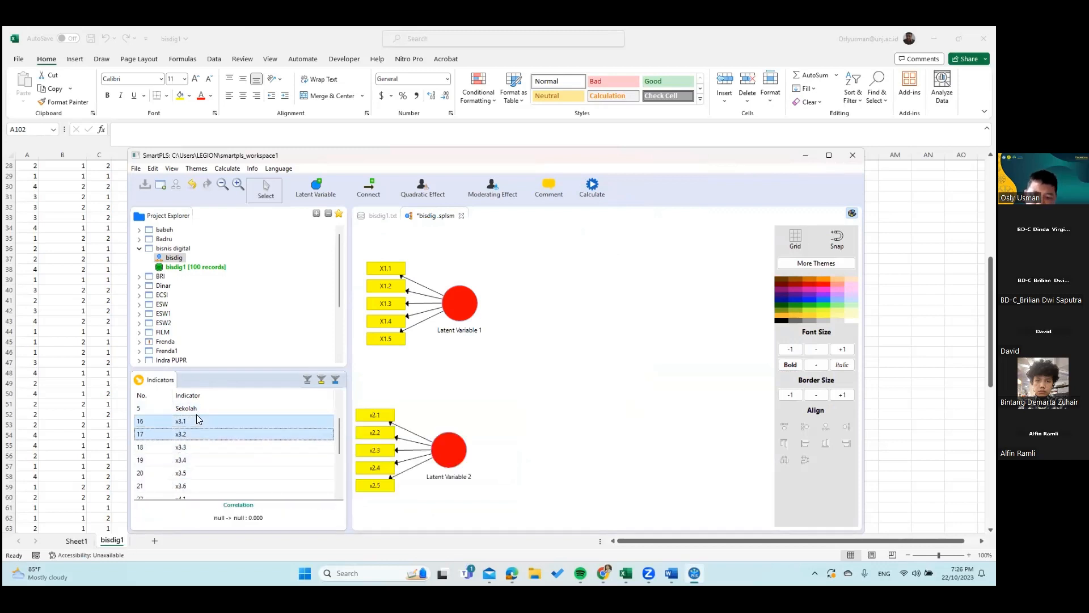
key("shift+Down")
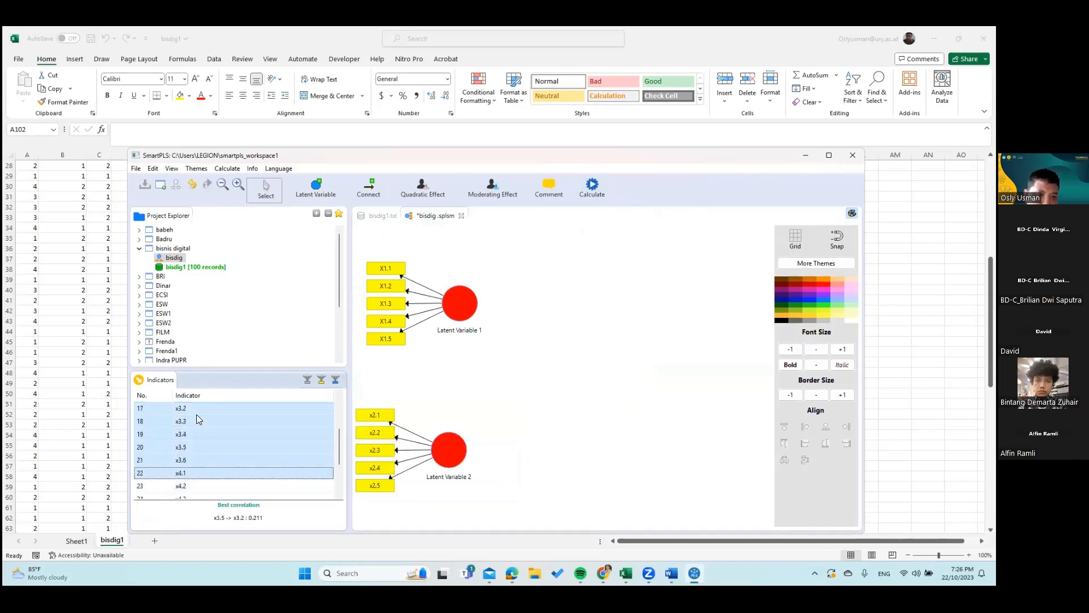
left_click_drag(209, 432, 579, 369)
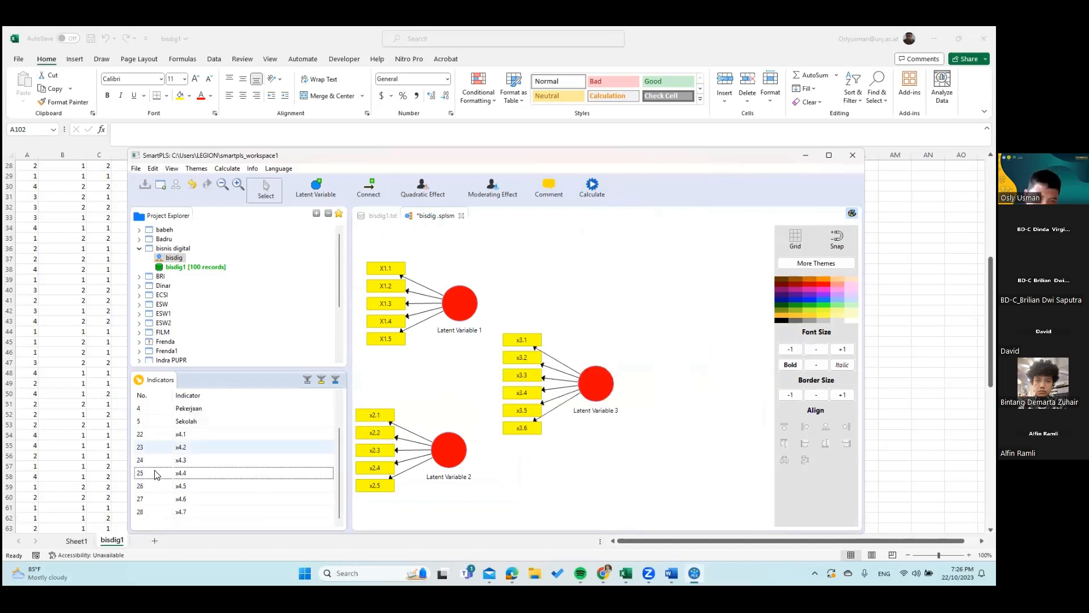
Step: Add a fourth latent variable with indicators x4.1 through x4.7 beside the x3 construct
left_click(213, 434)
key("shift+Down")
key("shift+Down")
key("shift+Down")
key("shift+Down")
key("shift+Down")
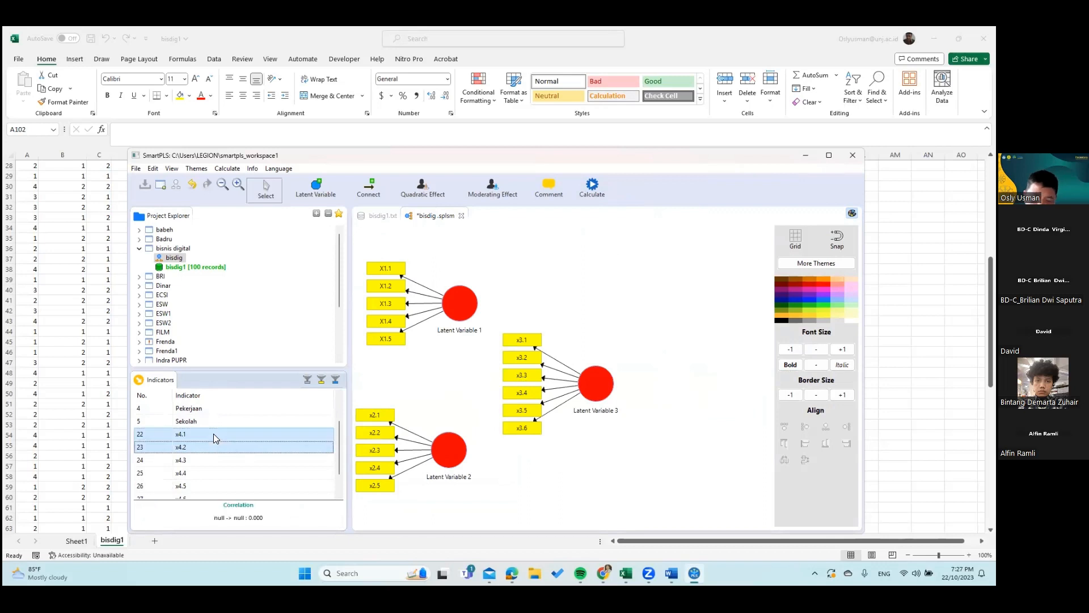
key("shift+Down")
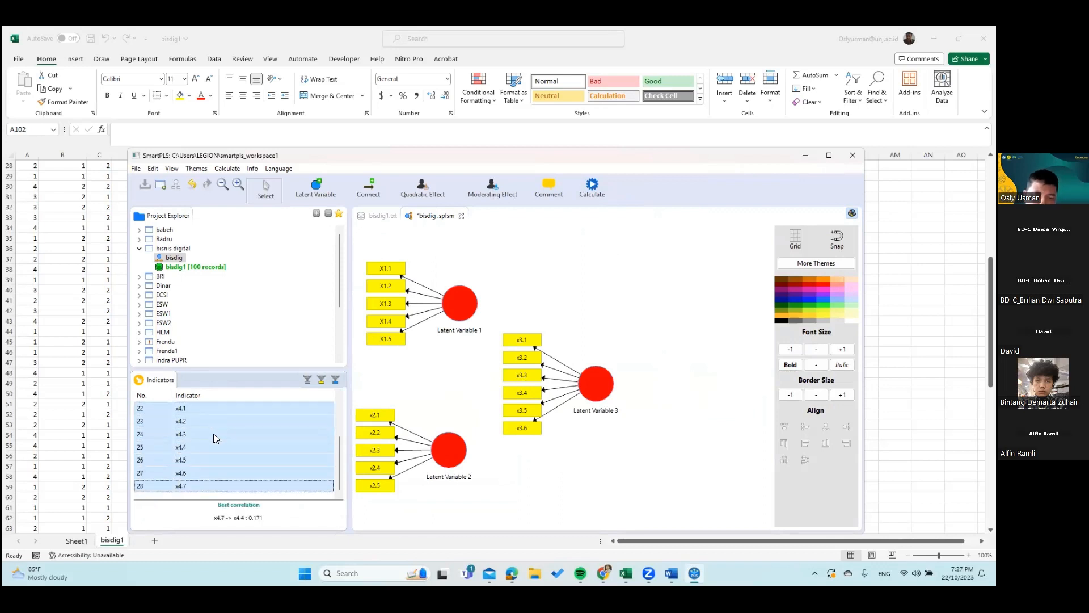
left_click_drag(202, 439, 691, 392)
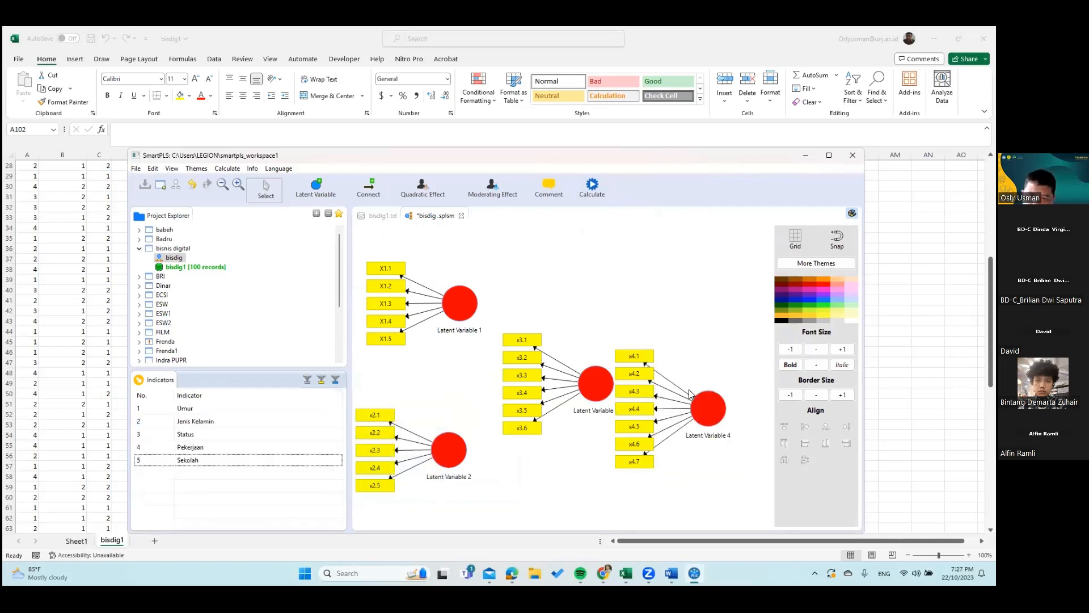
Step: Align Latent Variable 4's indicators to its right side and Latent Variable 3's indicators above it
right_click(706, 403)
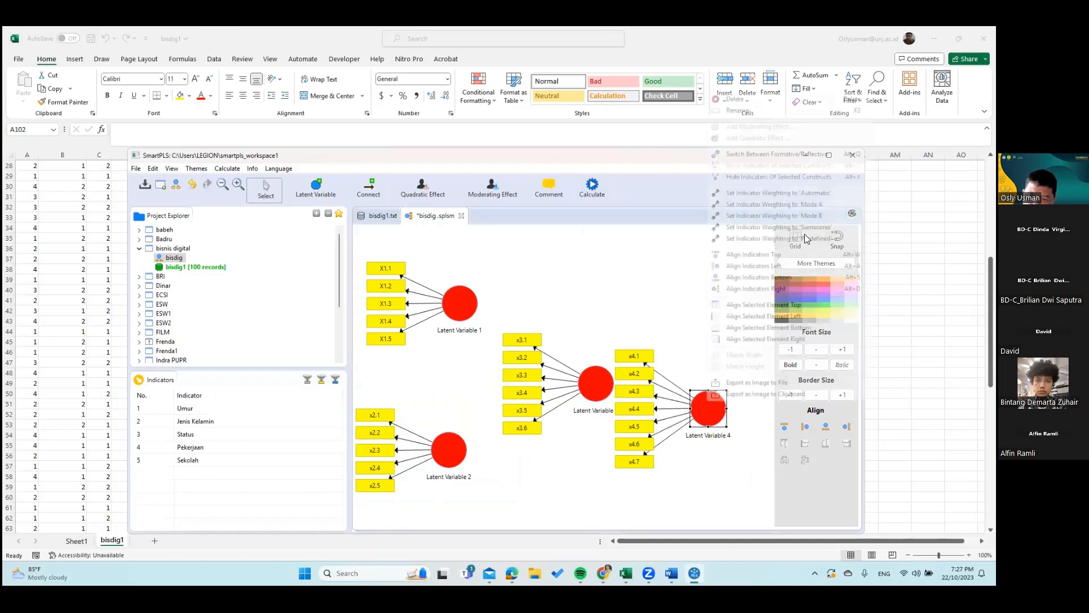
left_click(769, 289)
right_click(593, 385)
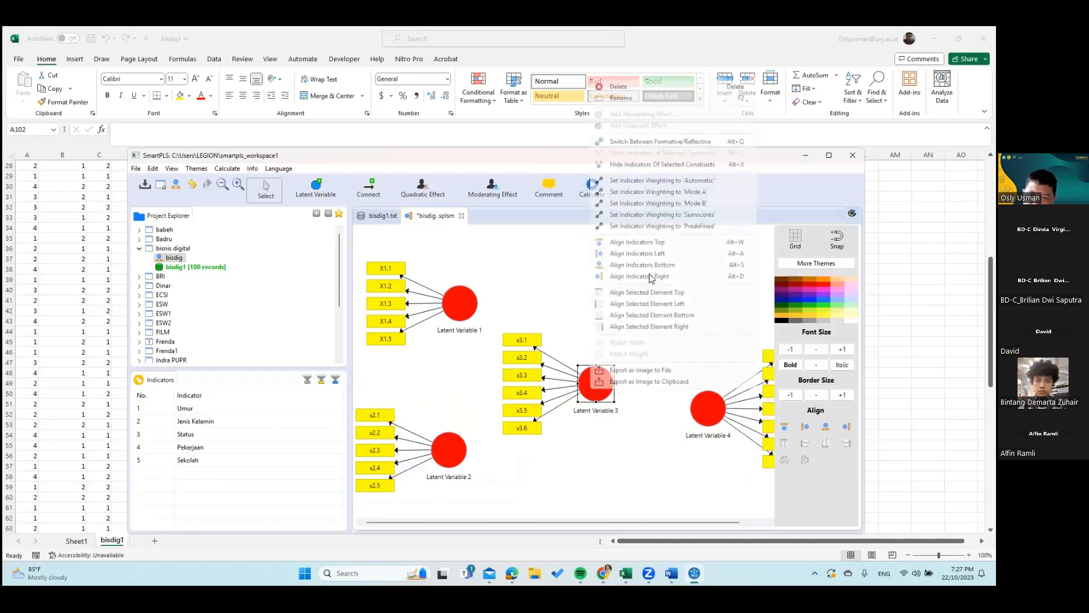
left_click(641, 242)
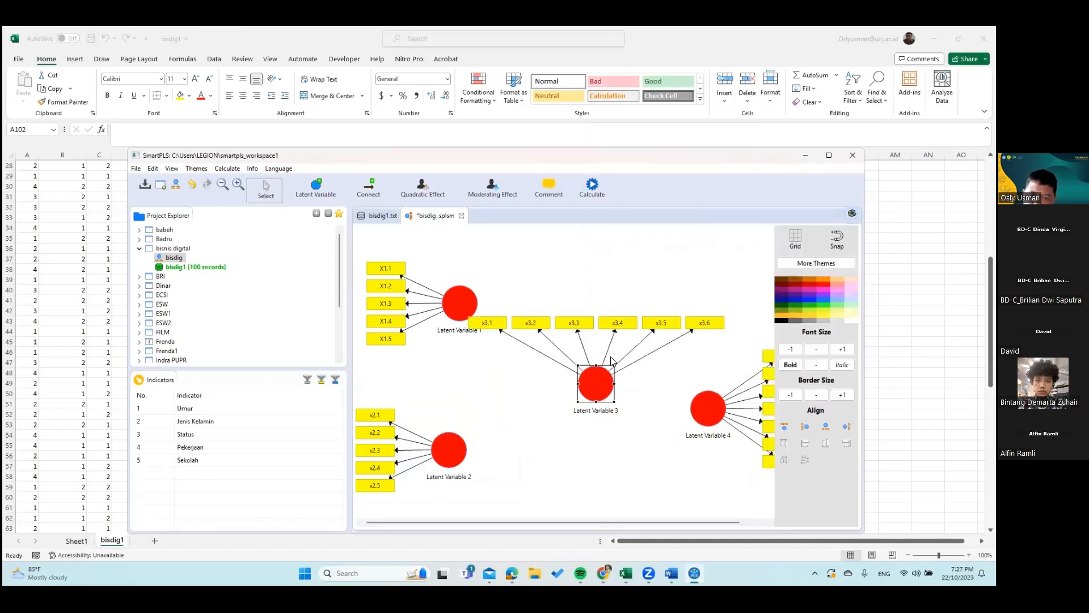
Step: Maximize the modelling window and spread out Latent Variables 1, 3 and 4 so their indicators stop overlapping other constructs
left_click_drag(634, 300, 596, 388)
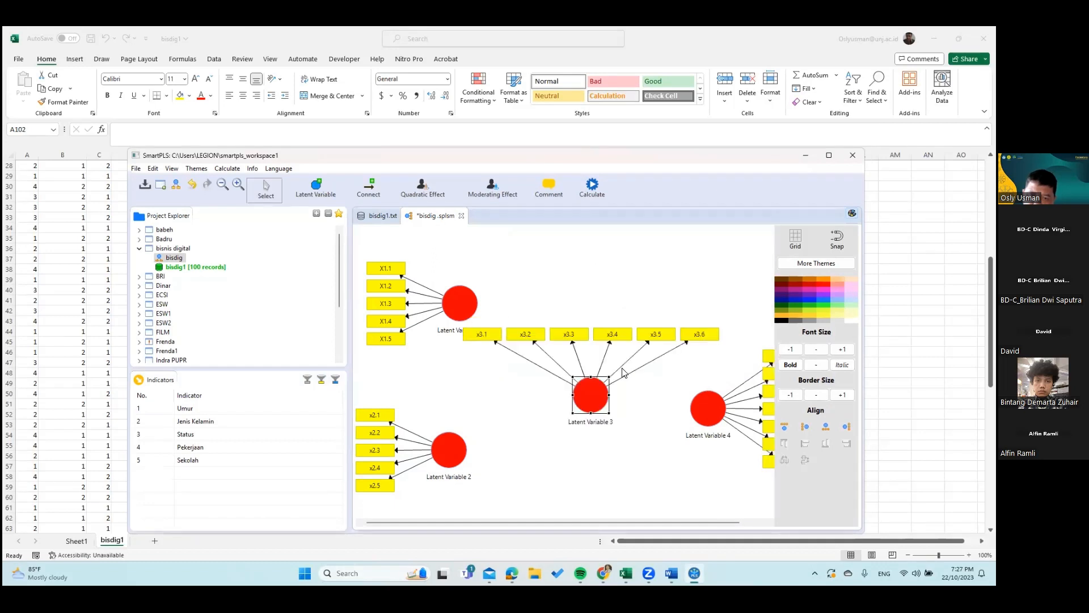
left_click_drag(450, 312, 428, 287)
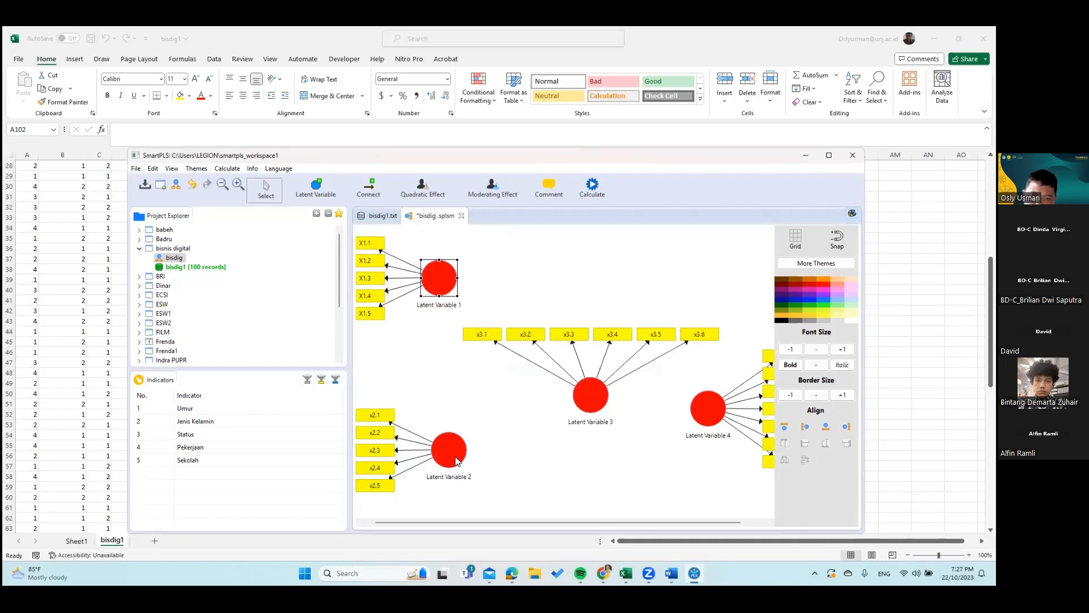
left_click(832, 159)
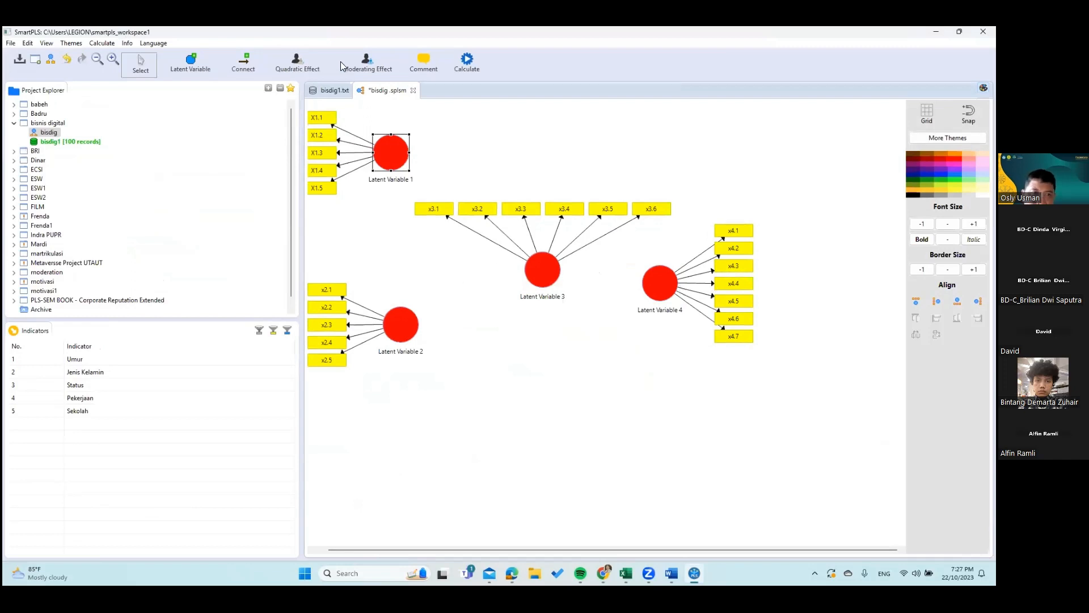
left_click_drag(542, 269, 576, 256)
left_click_drag(660, 283, 761, 272)
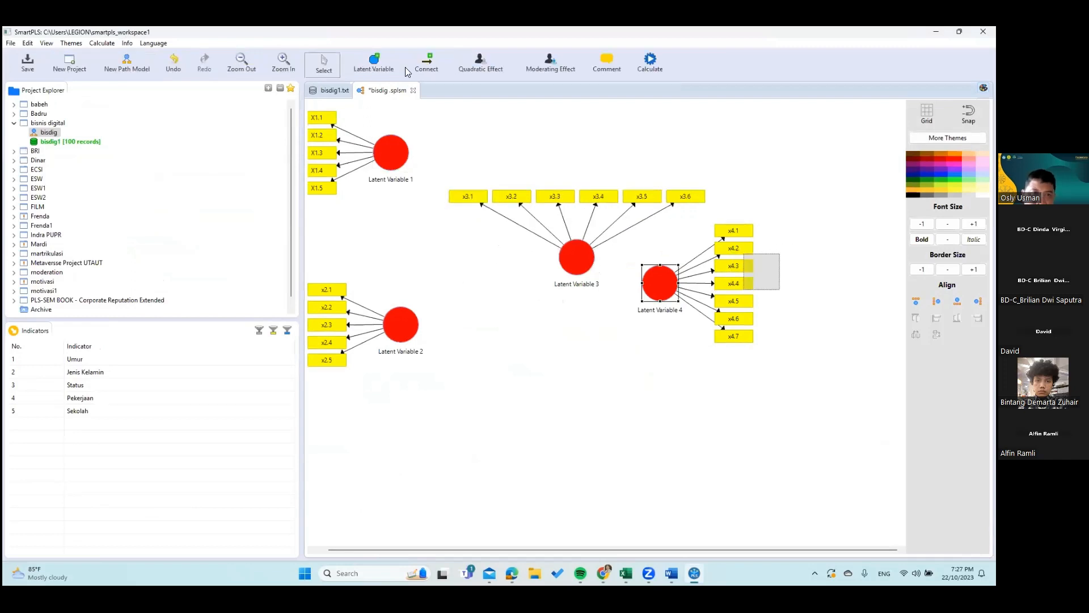
Step: Connect Latent Variables 1 and 2 to Latent Variable 3, and Latent Variable 3 to Latent Variable 4
left_click(387, 157)
left_click(573, 272)
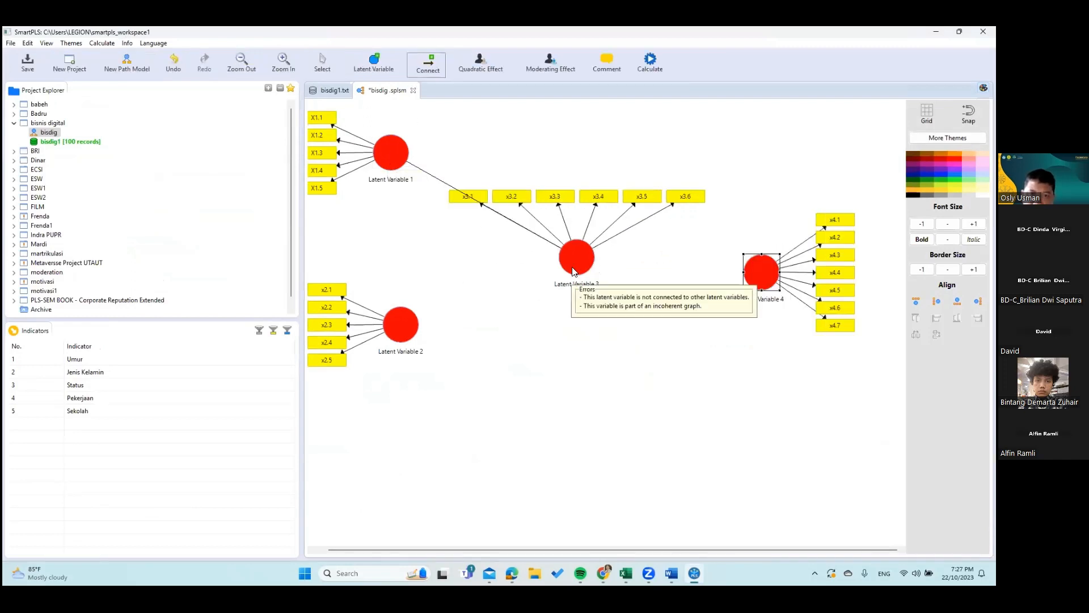
left_click(405, 331)
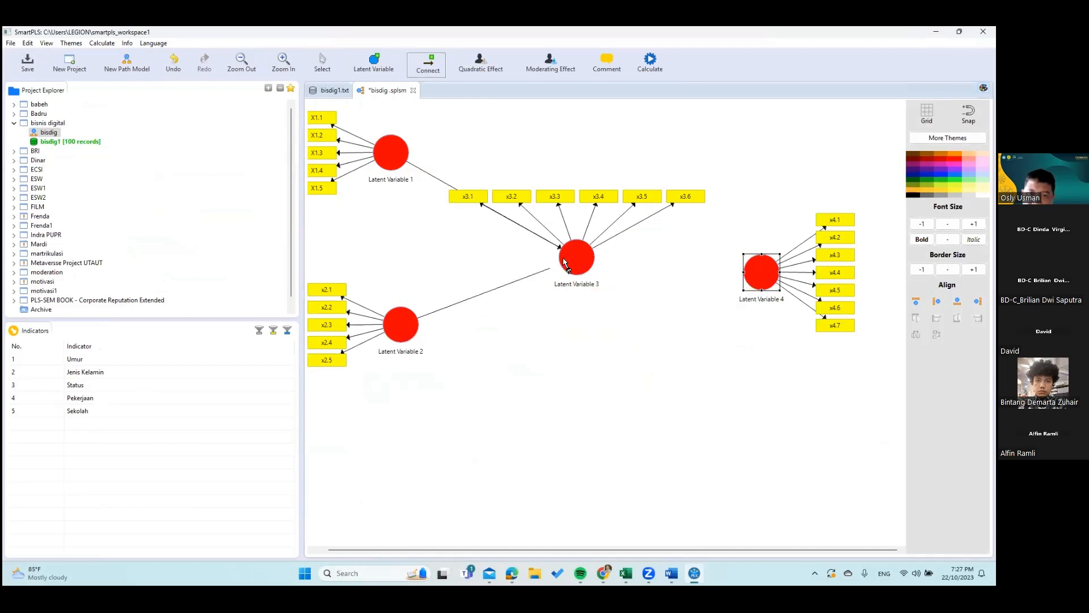
left_click(579, 262)
left_click(579, 263)
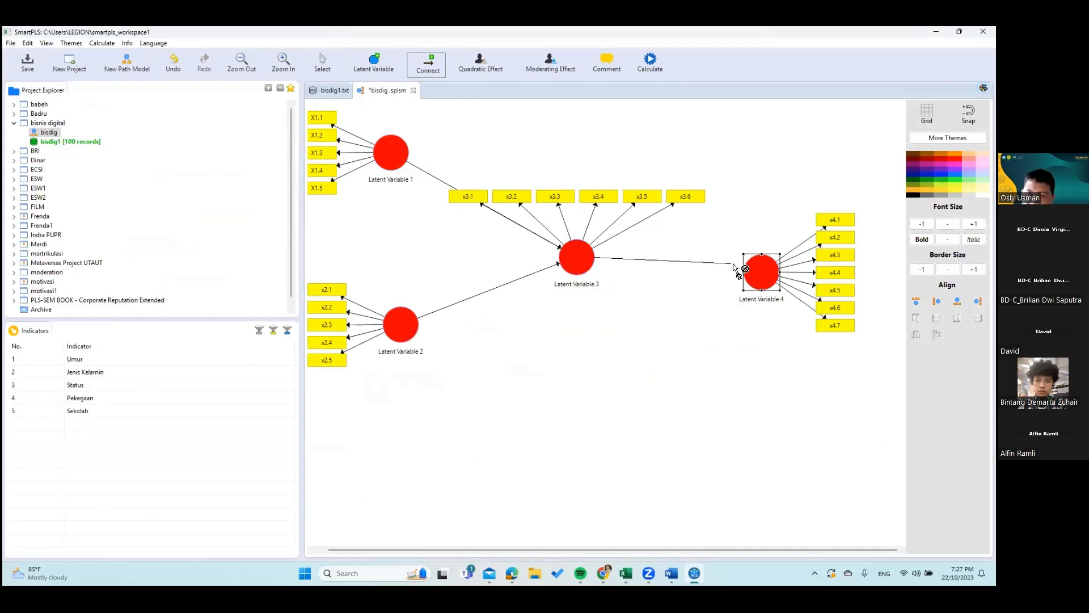
left_click(752, 263)
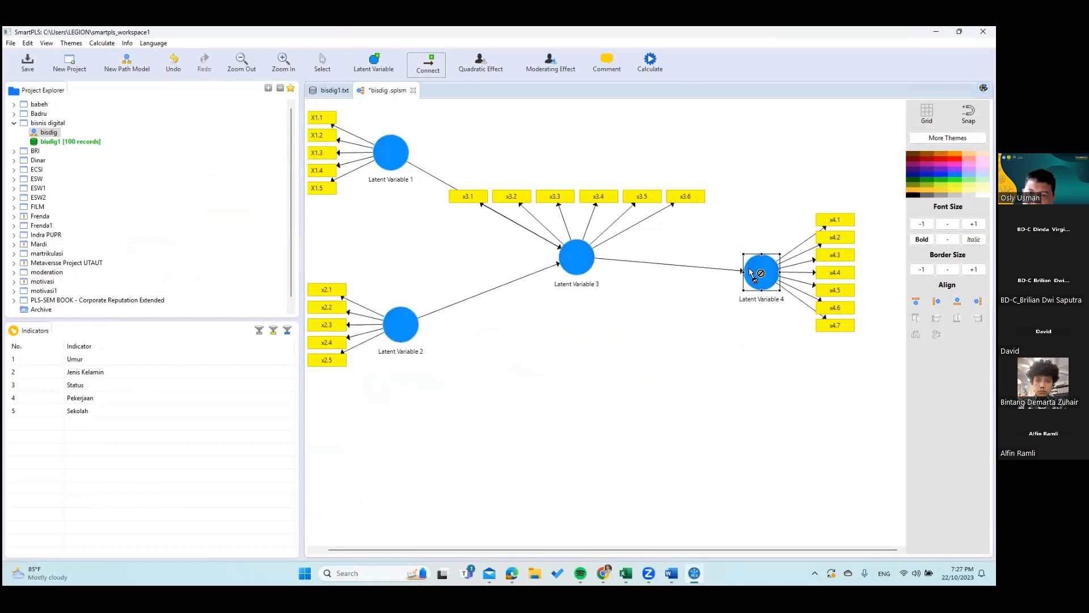
Step: Draw direct paths from Latent Variable 1 and Latent Variable 2 to Latent Variable 4
left_click(402, 162)
left_click(760, 272)
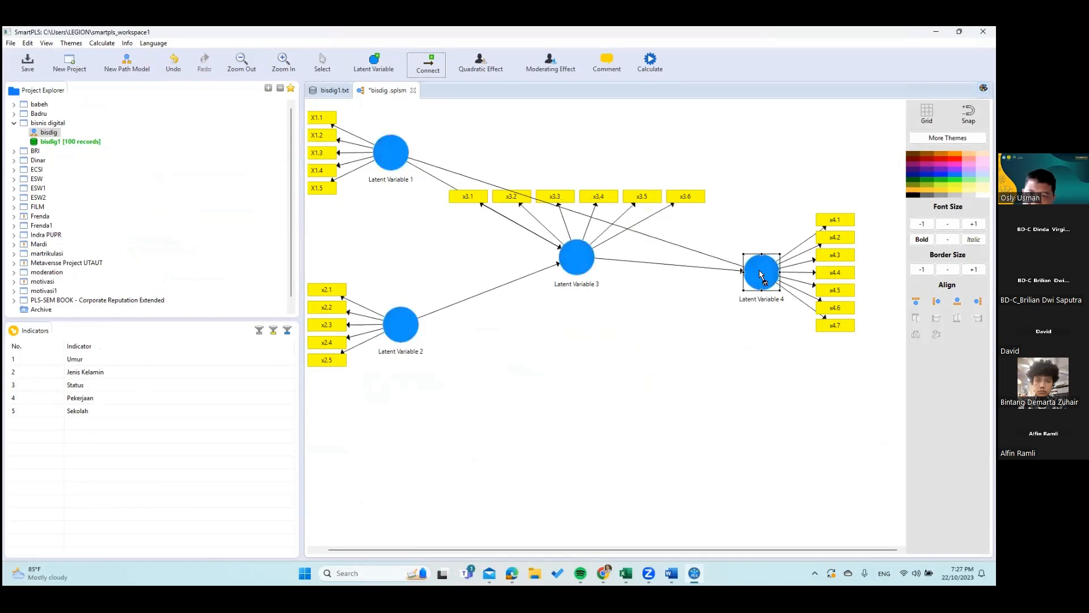
left_click(409, 332)
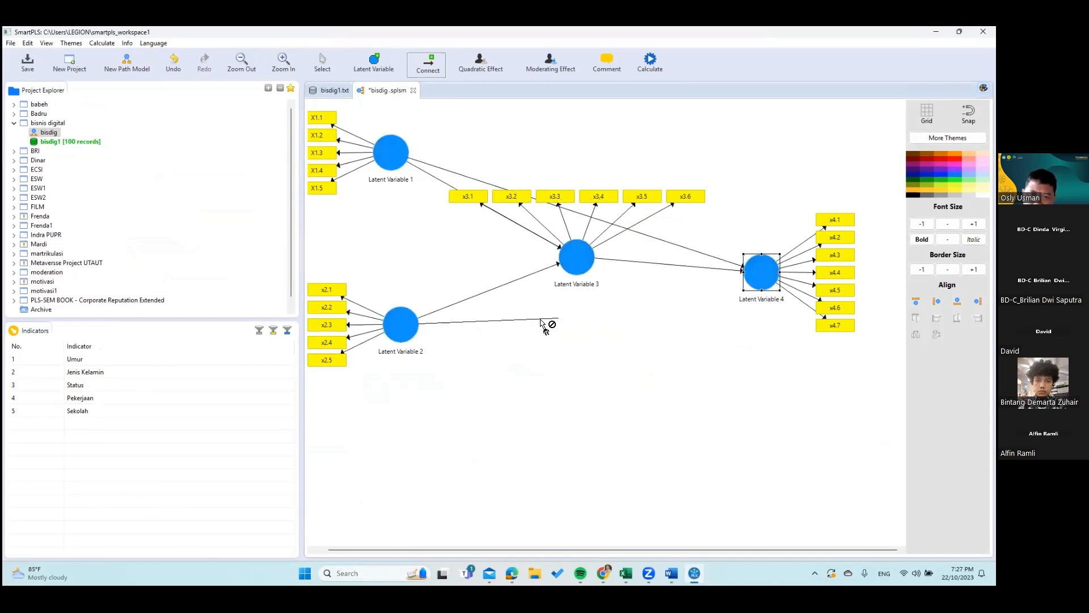
left_click(760, 272)
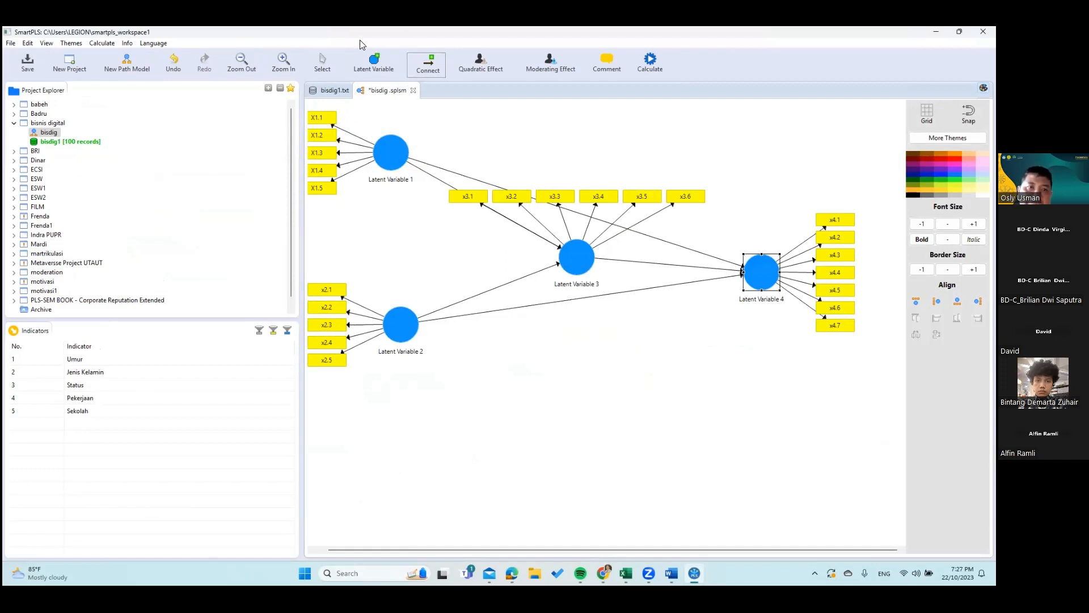
Step: Tidy the model layout by moving Latent Variable 3 slightly down, Latent Variable 2 down and right, and Latent Variable 1 slightly right
left_click(323, 62)
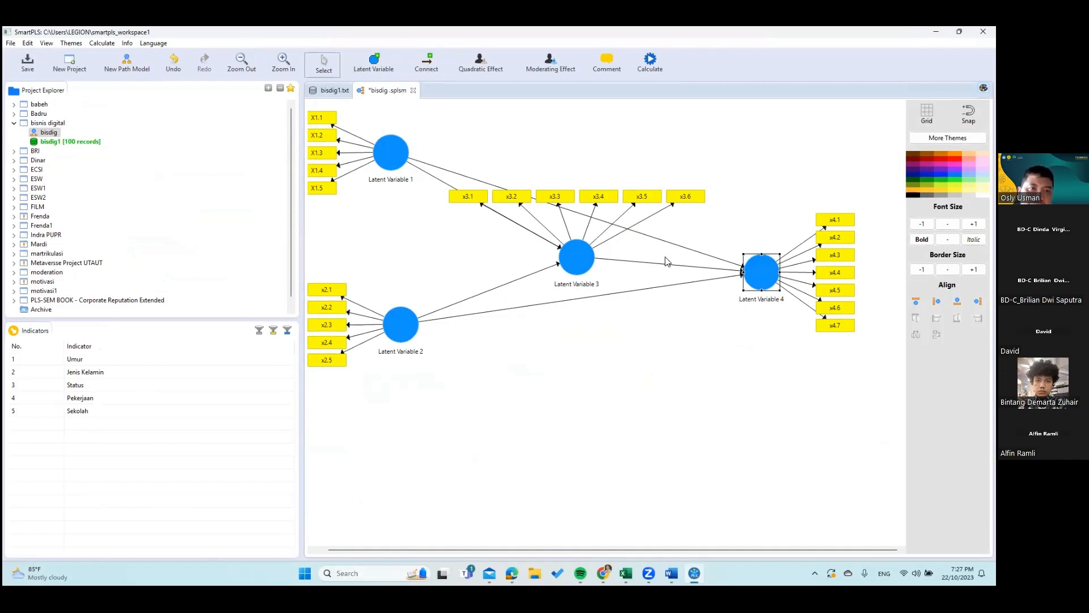
mouse_move(577, 264)
left_mouse_down()
mouse_move(610, 252)
mouse_move(577, 280)
left_mouse_up()
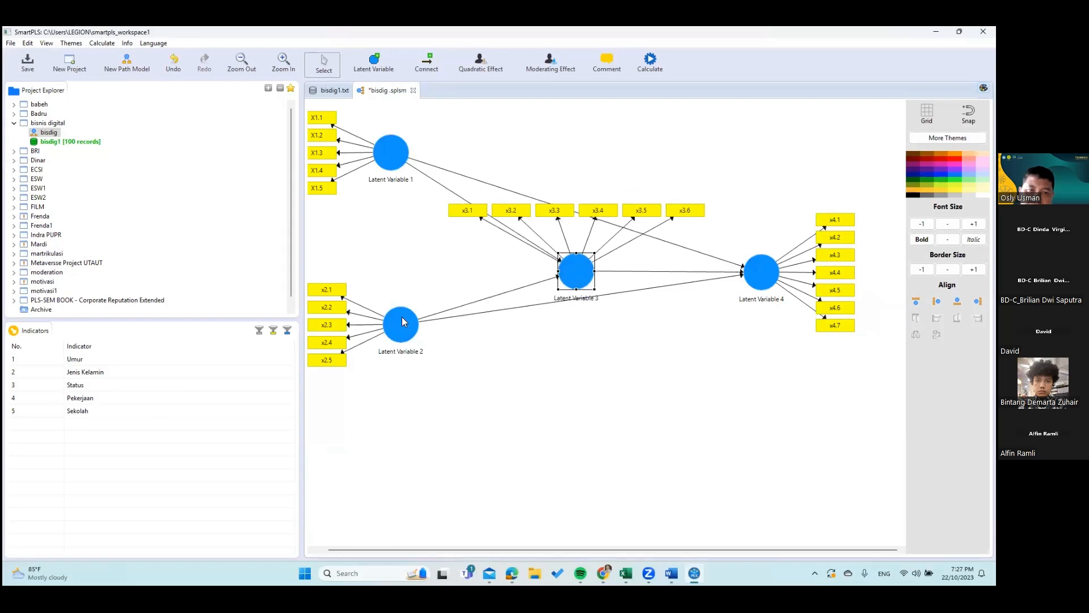
left_click_drag(402, 319, 397, 349)
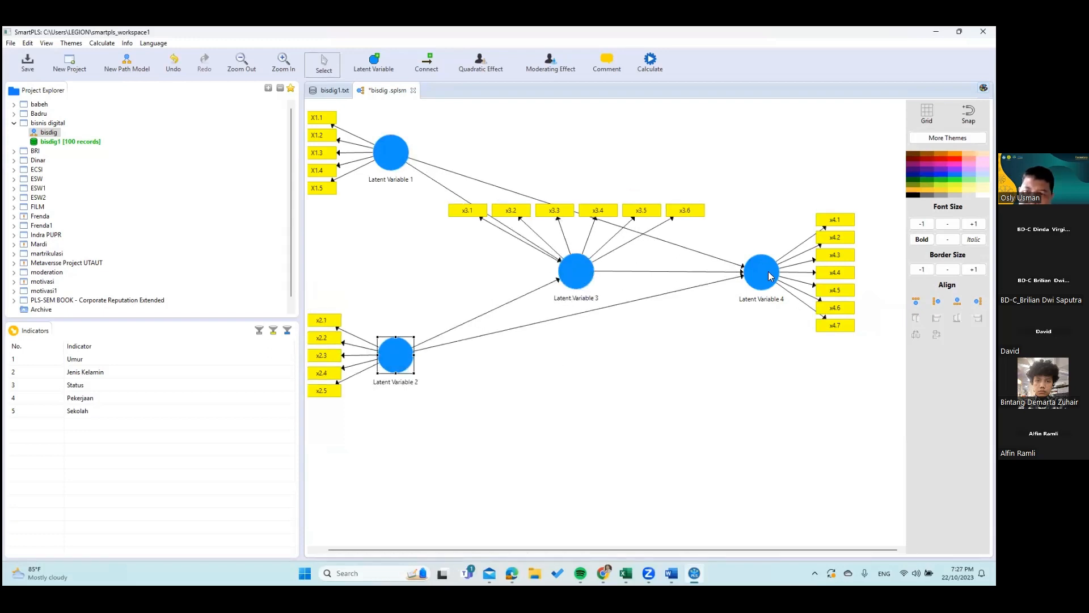
left_click_drag(395, 150, 420, 163)
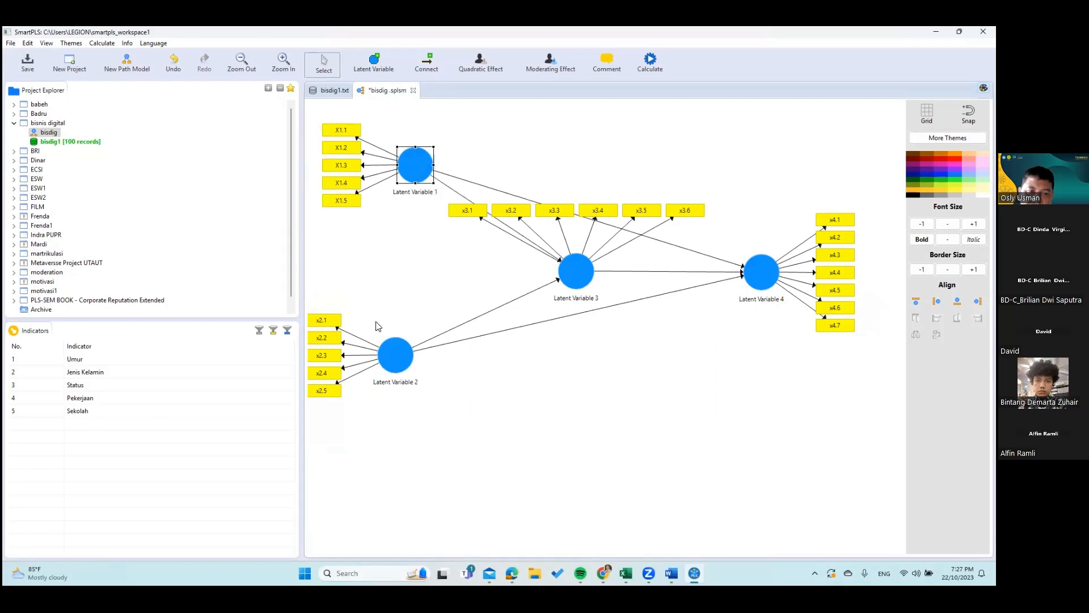
left_click_drag(390, 354, 431, 365)
left_click(427, 168)
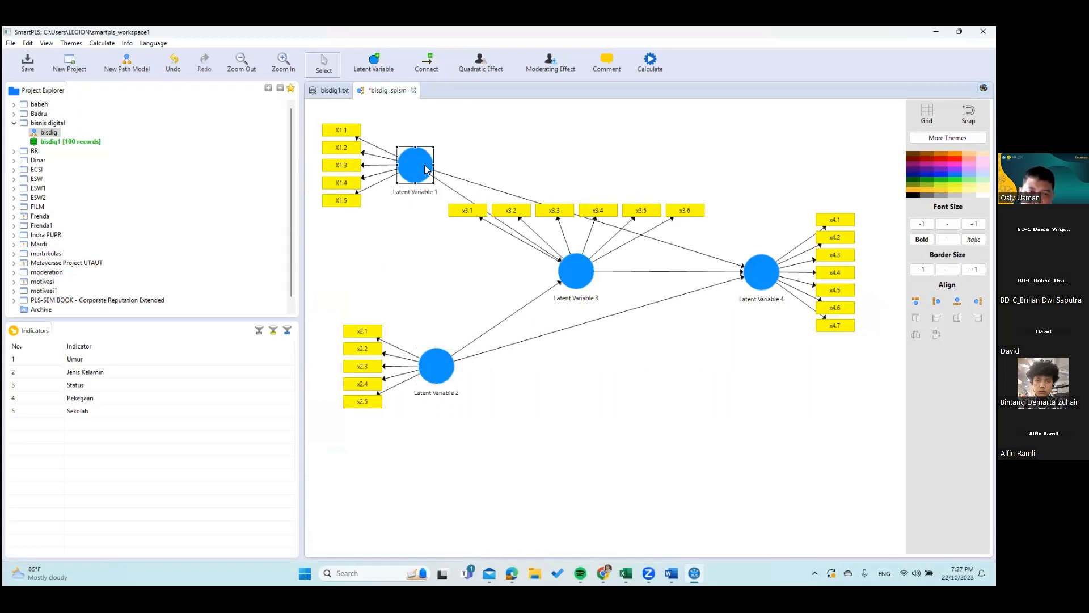
left_click_drag(427, 169, 432, 155)
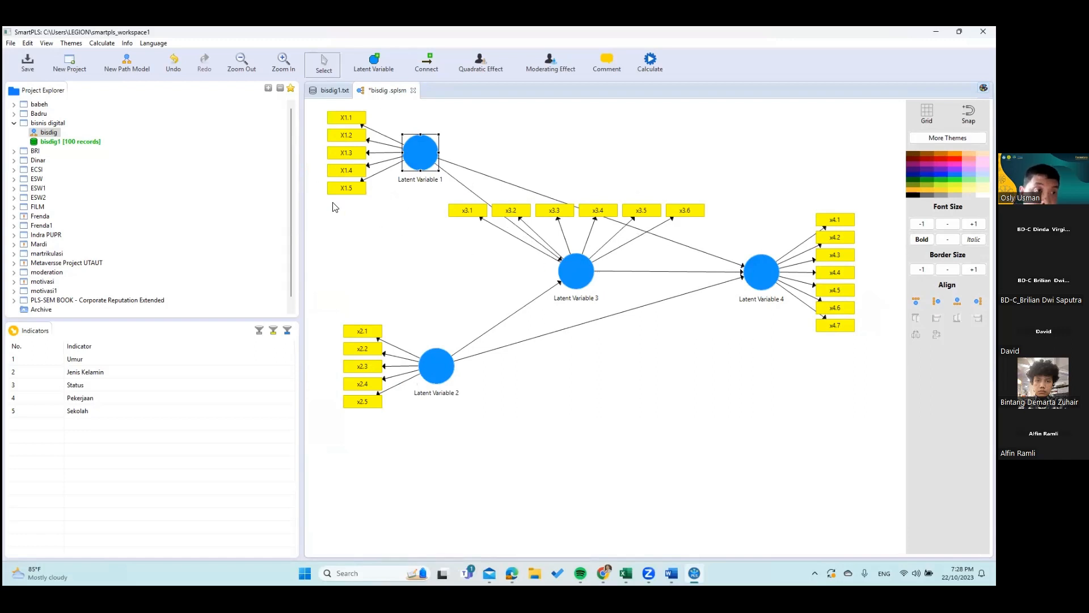
Step: Run the PLS Algorithm on the model with maximum iterations set to 1000
left_click(103, 43)
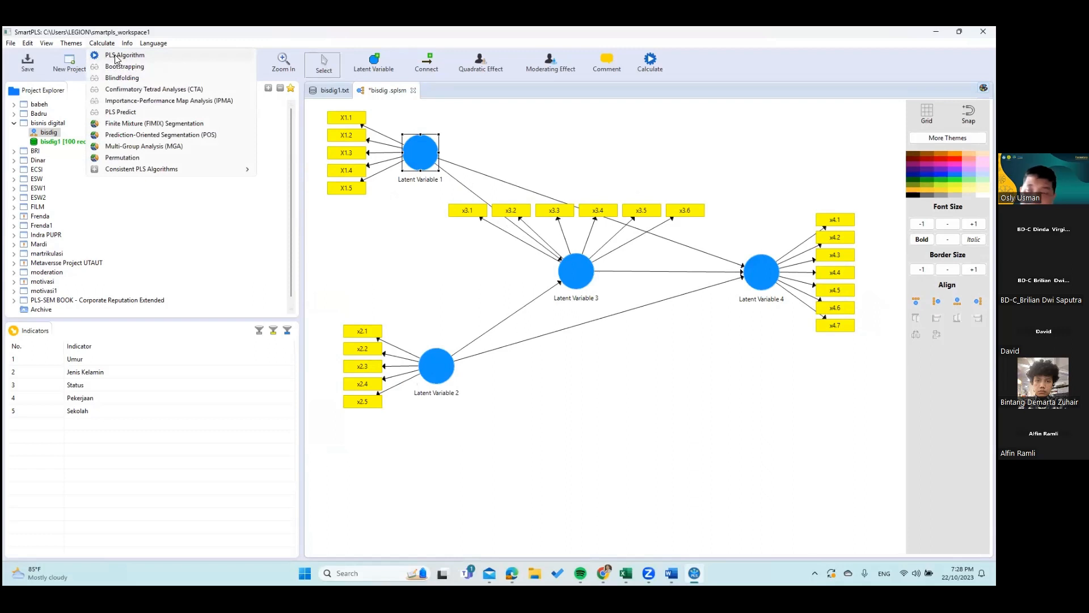
left_click(116, 56)
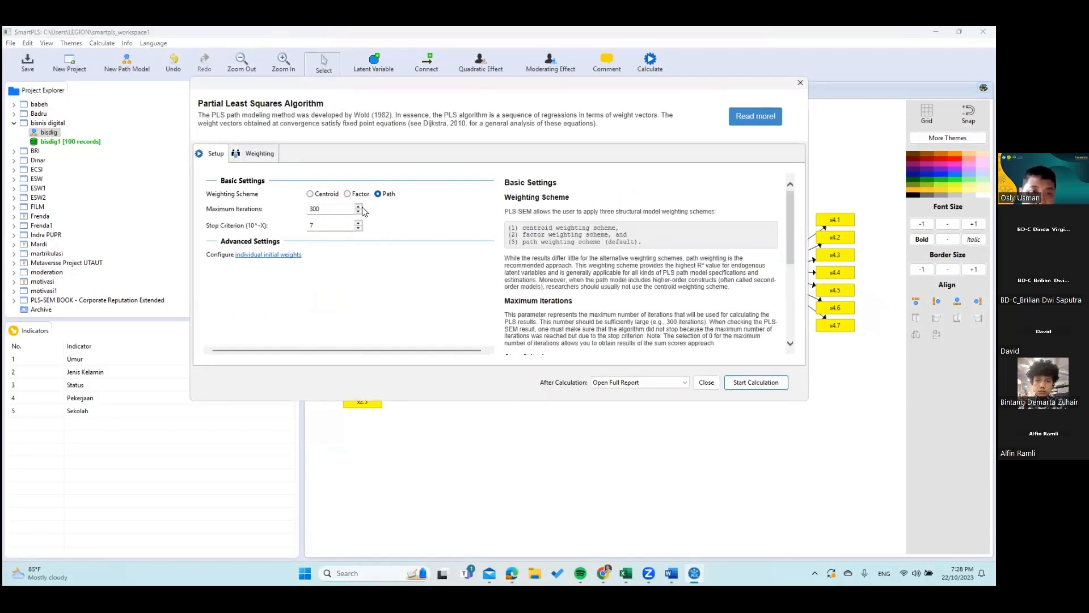
double_click(333, 209)
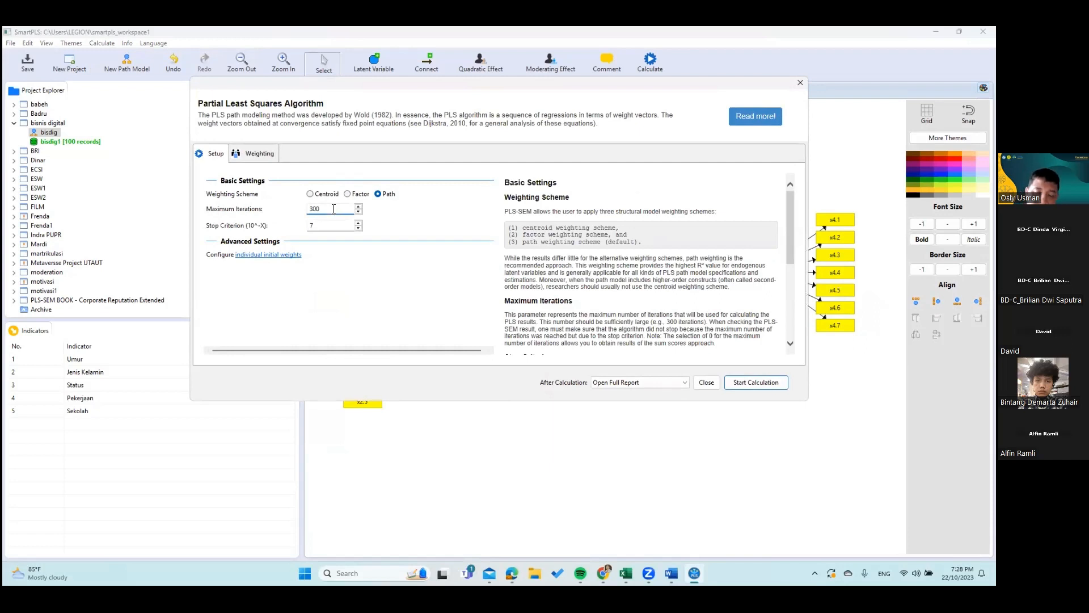
key("BackSpace")
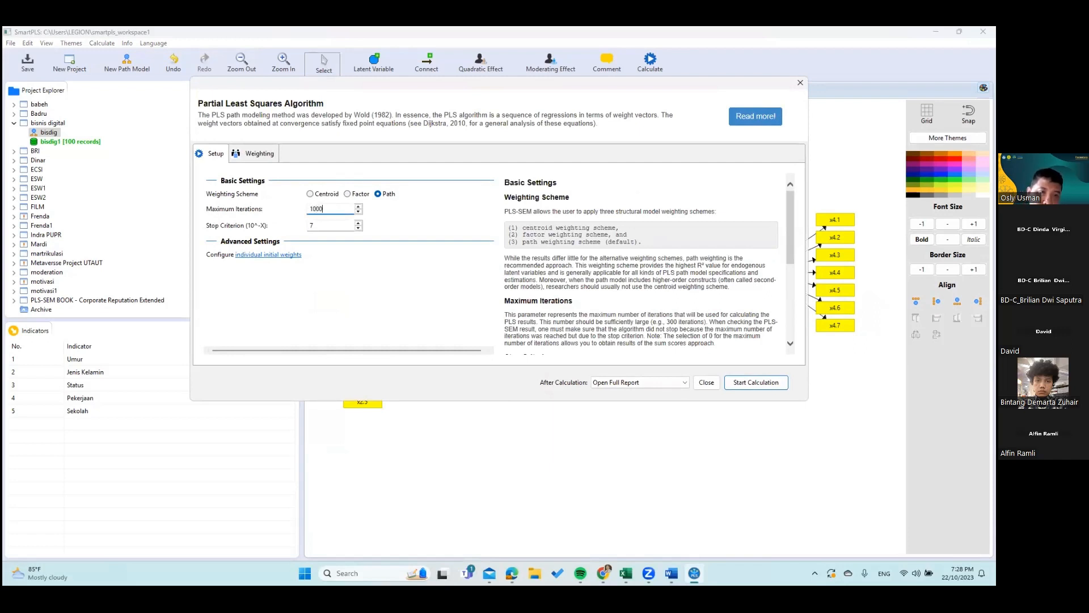
left_click(757, 379)
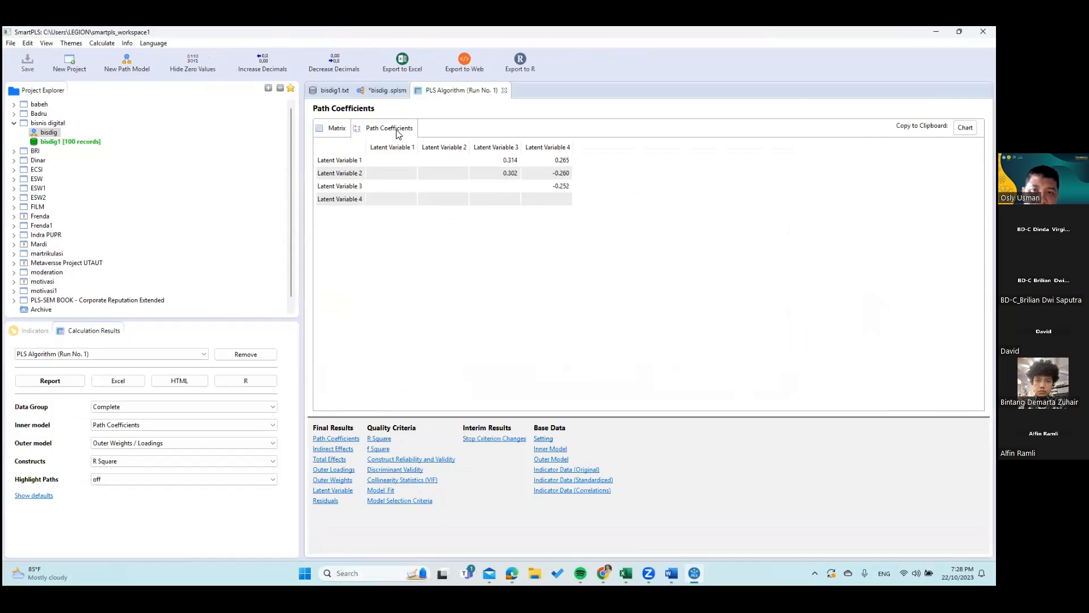
Step: Examine the path coefficients as a chart and matrix, and review the outer loadings of all indicators
left_click(397, 130)
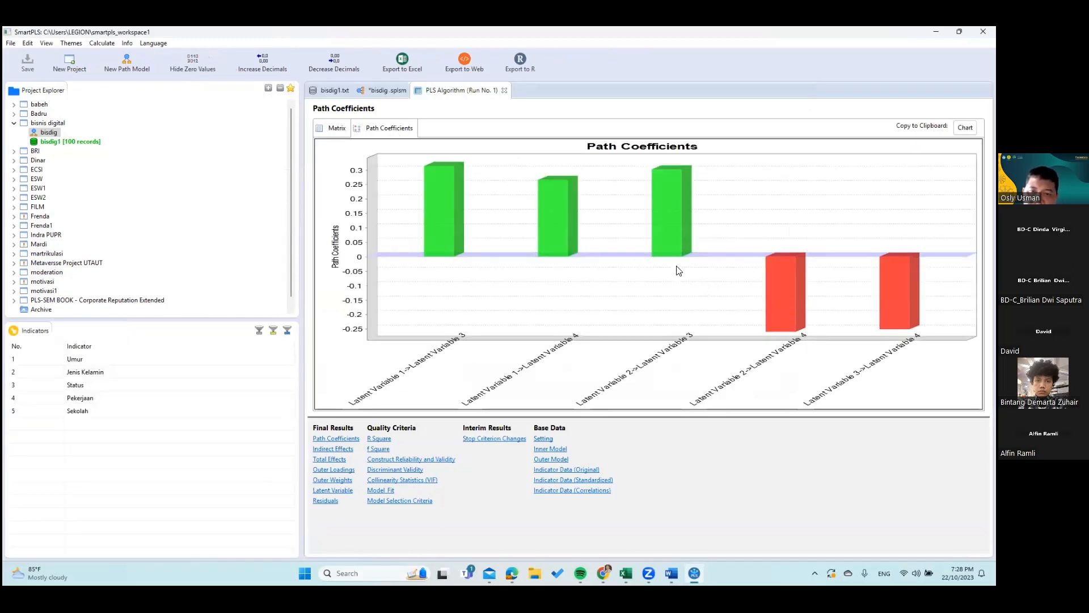
left_click(337, 128)
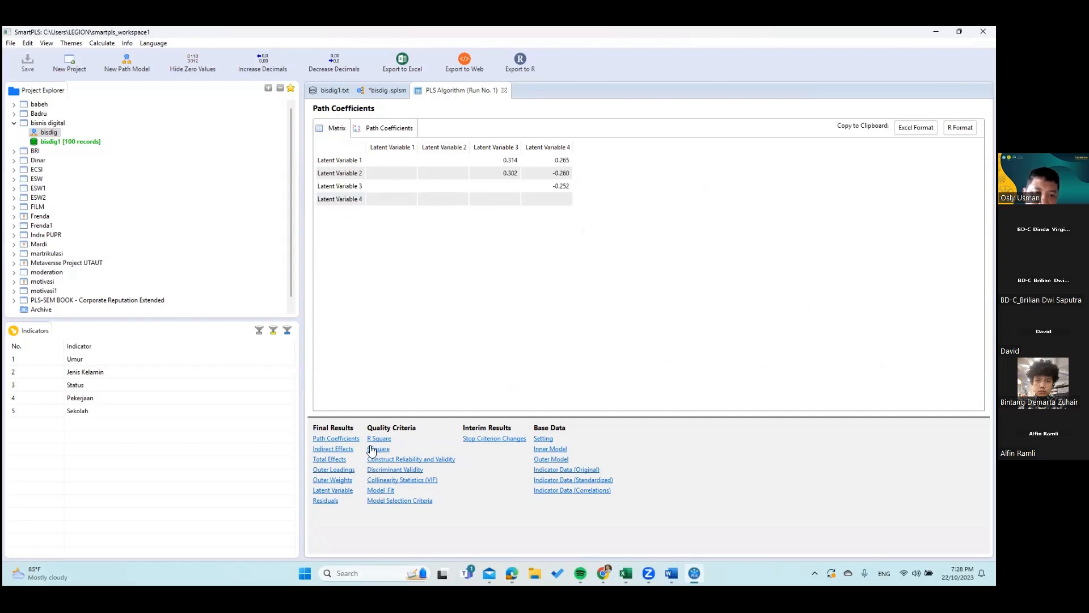
left_click(352, 471)
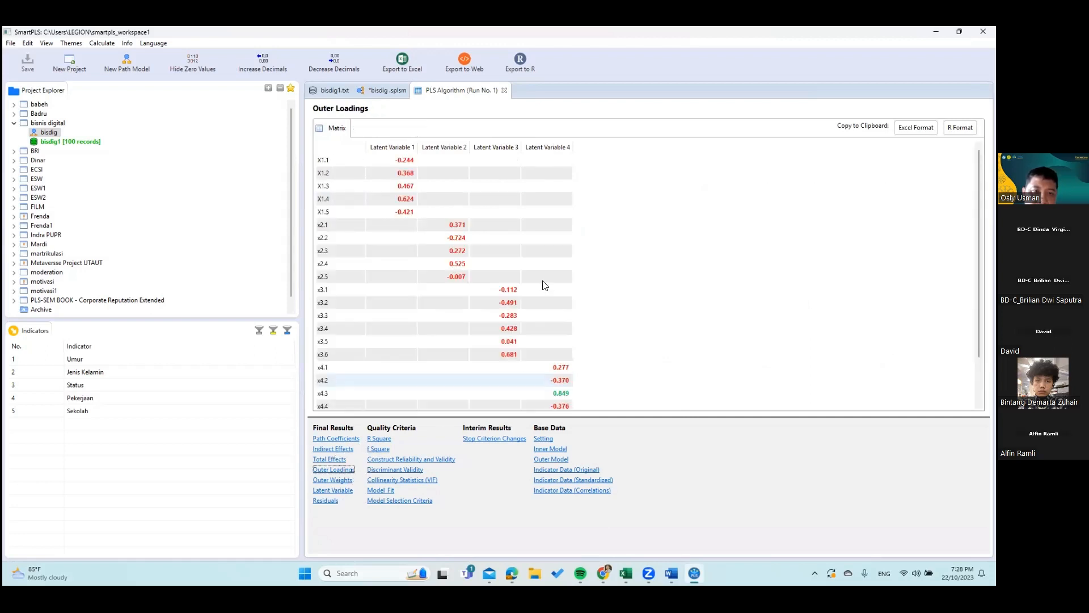
scroll(546, 243, "down", 2)
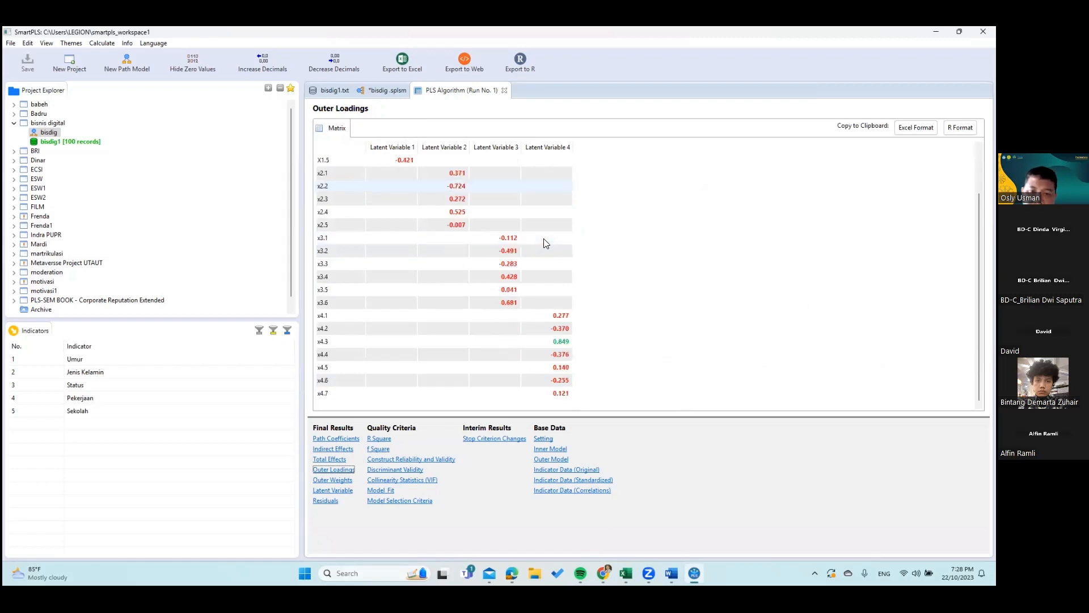
scroll(546, 244, "up", 2)
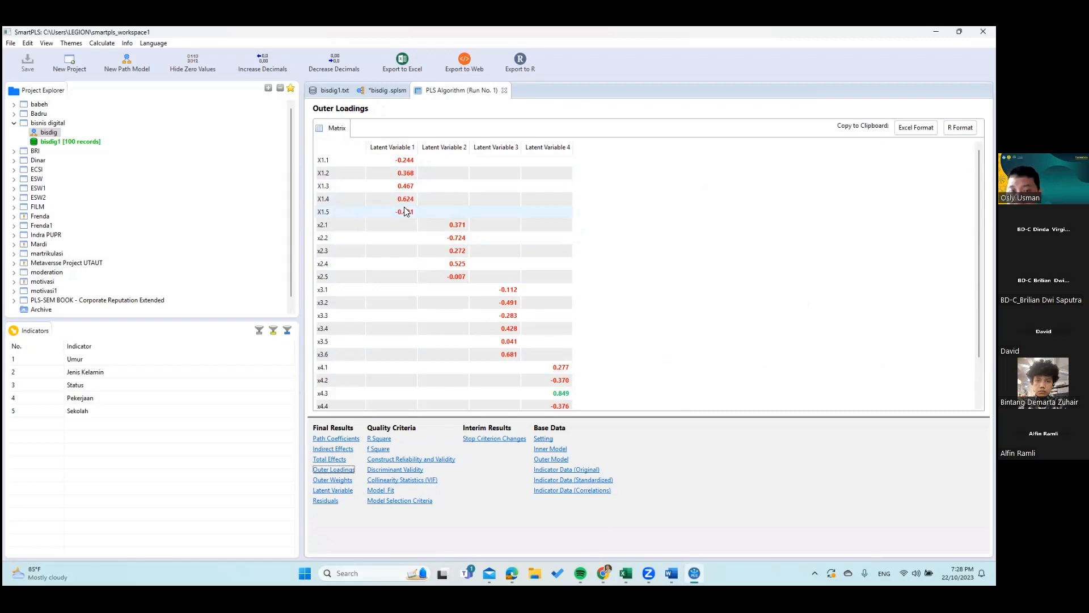
scroll(626, 388, "down", 2)
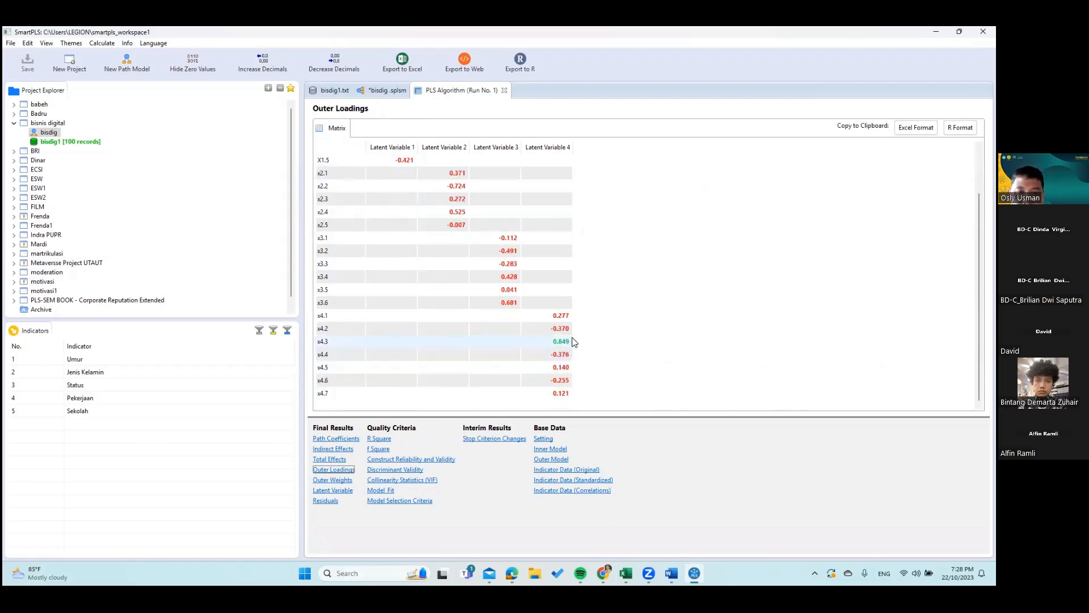
Step: Open the Dinar path model from the Dinar project
left_click(25, 154)
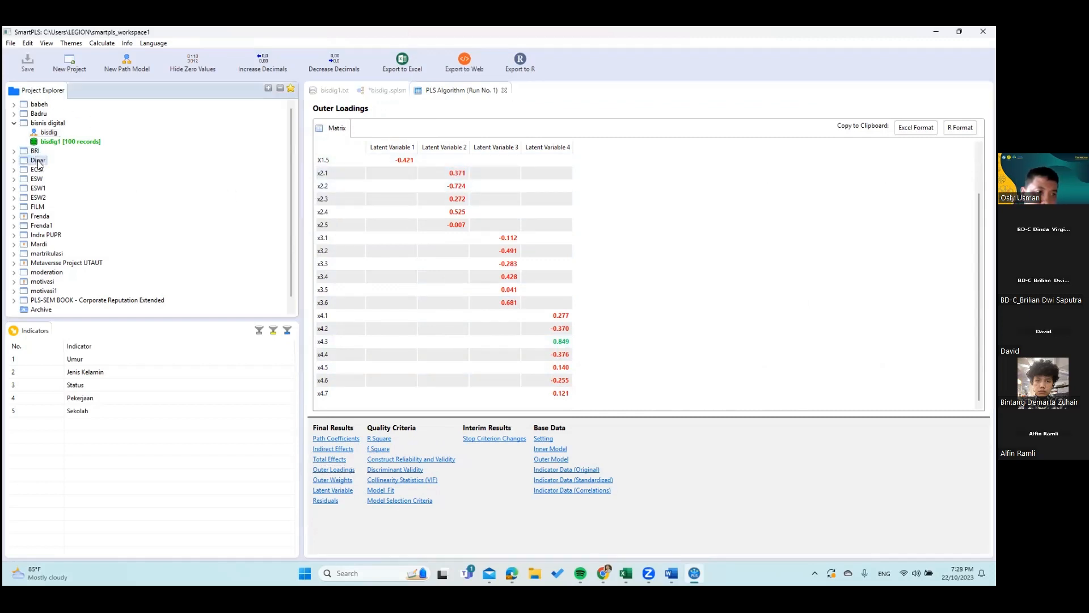
left_click(21, 161)
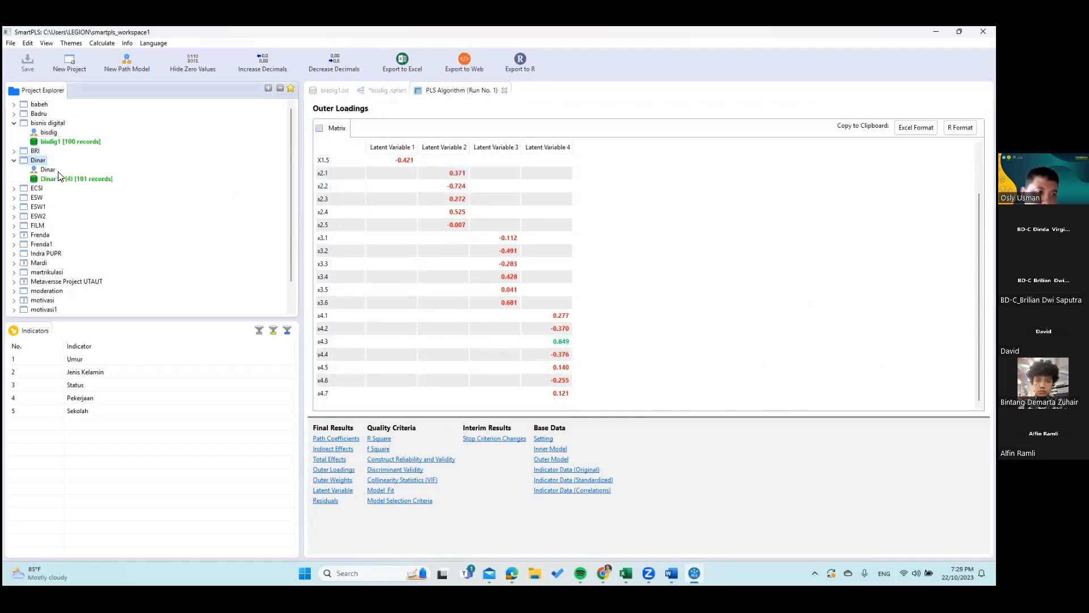
double_click(48, 169)
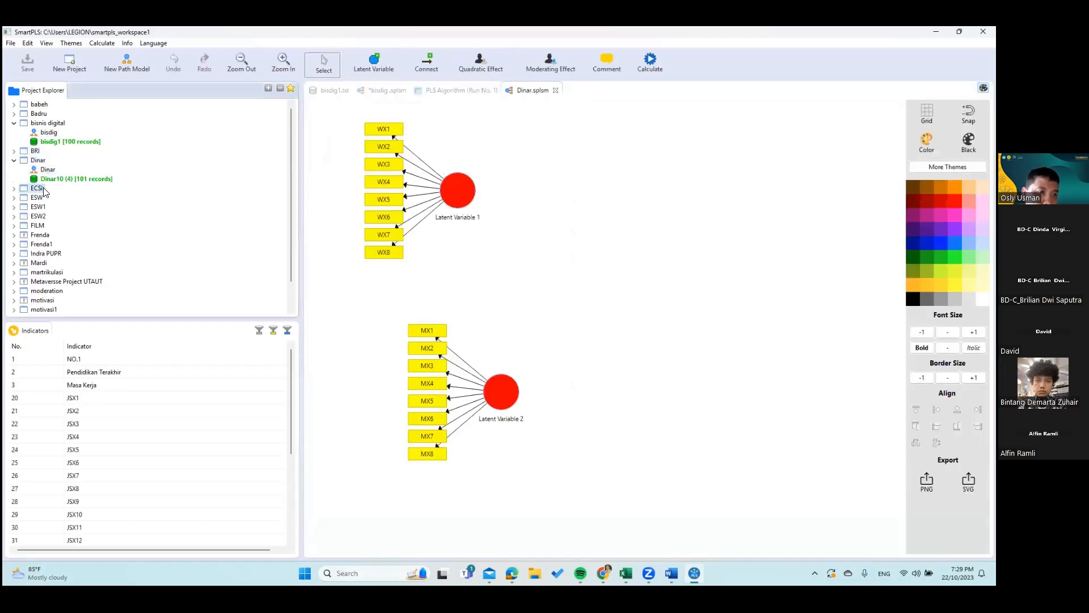
Step: Open the "ECSI in default colors" model from the ECSI project and run the PLS Algorithm with maximum iterations set to 1000
left_click(14, 189)
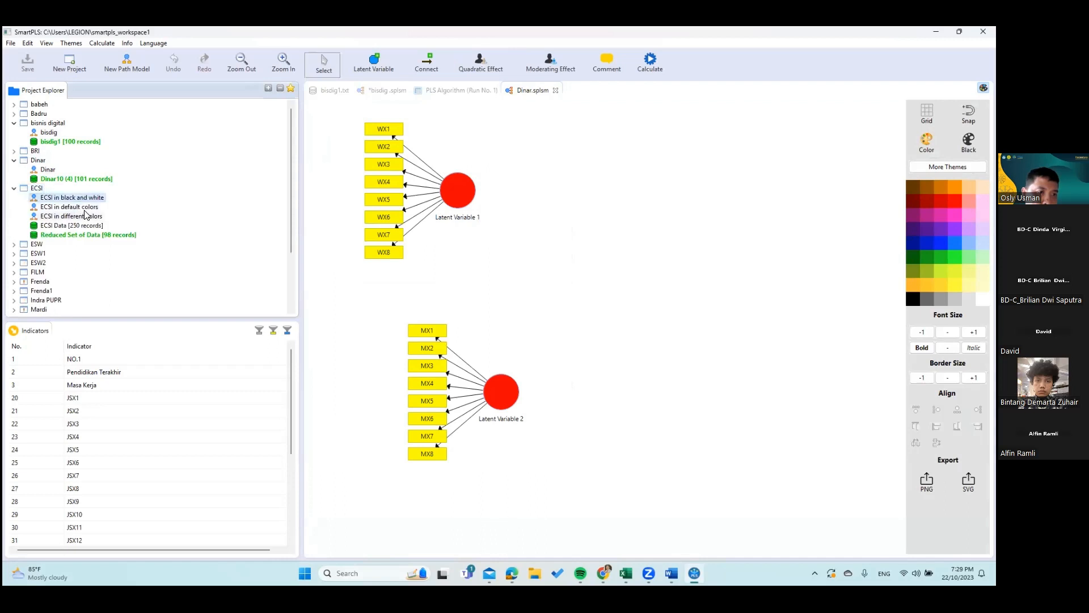
double_click(93, 207)
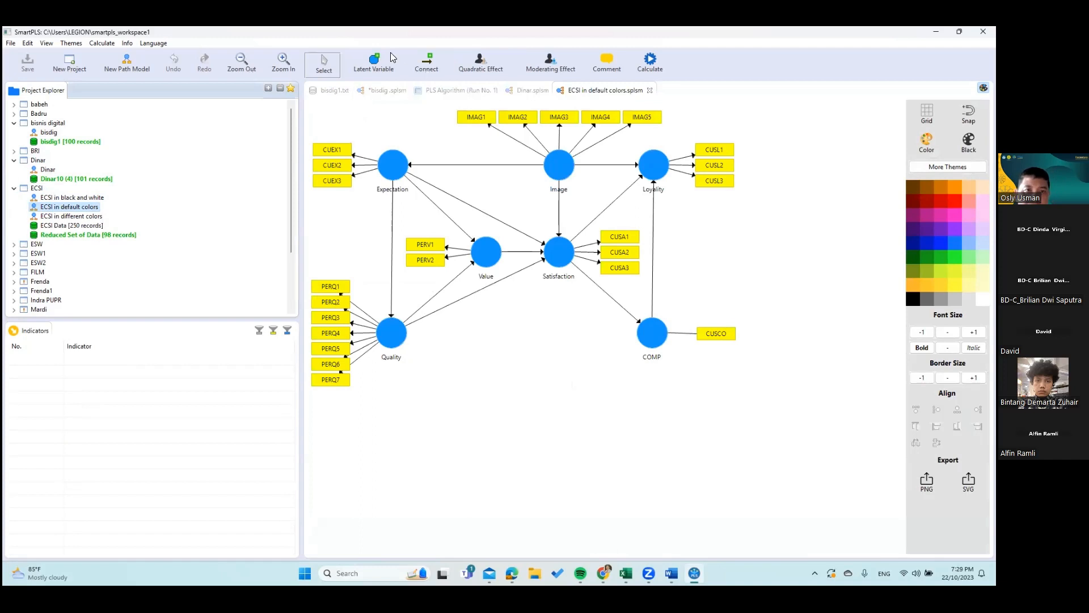
left_click(101, 43)
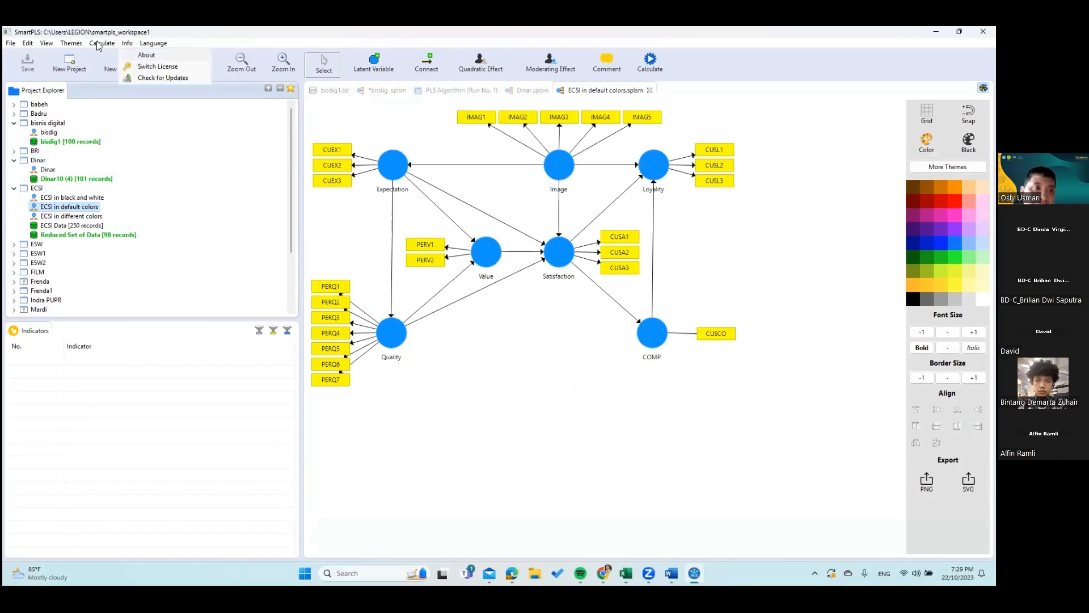
left_click(114, 58)
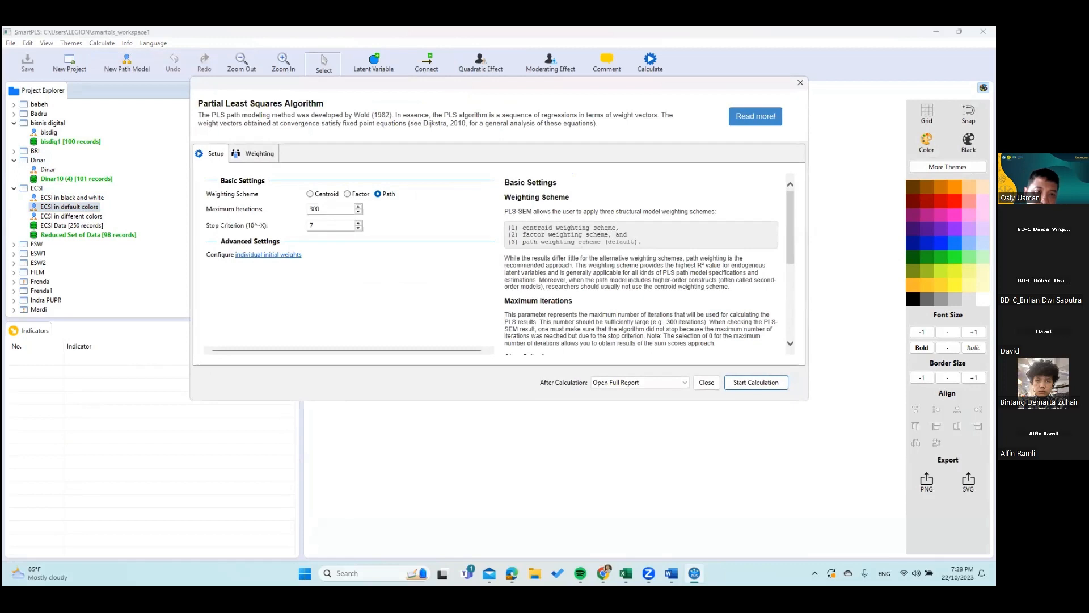
type("1000")
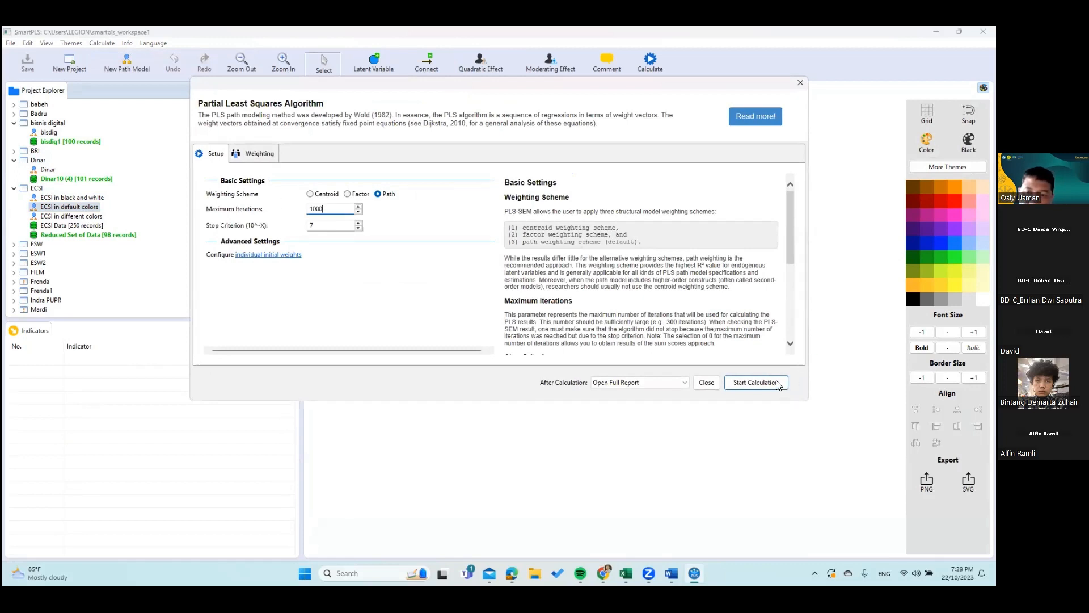
left_click(778, 385)
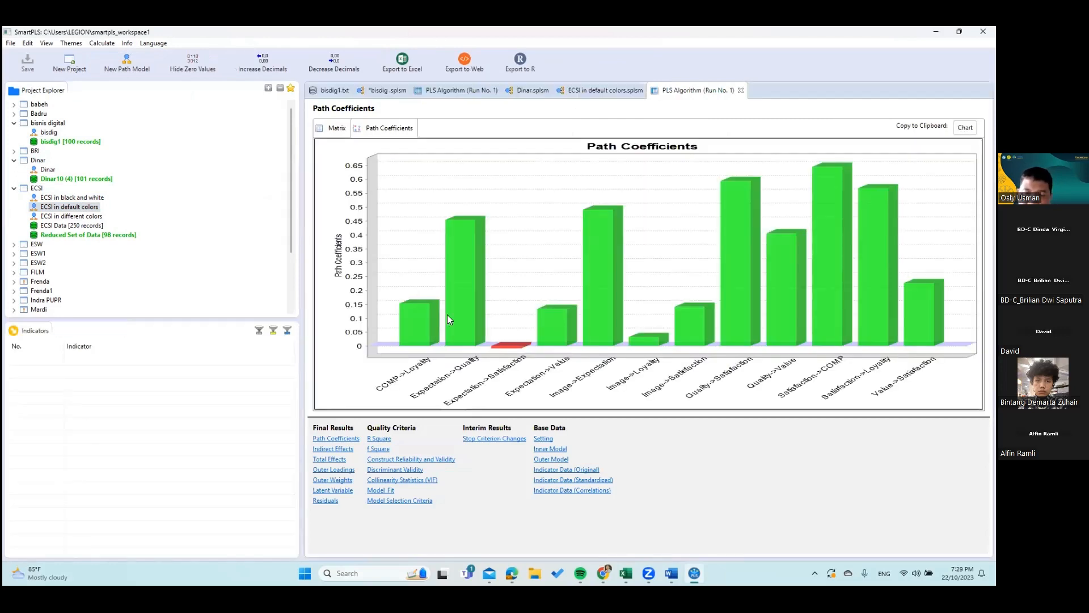
Step: Review the indirect effects, total effects and outer loadings in the ECSI model's PLS report
left_click(343, 469)
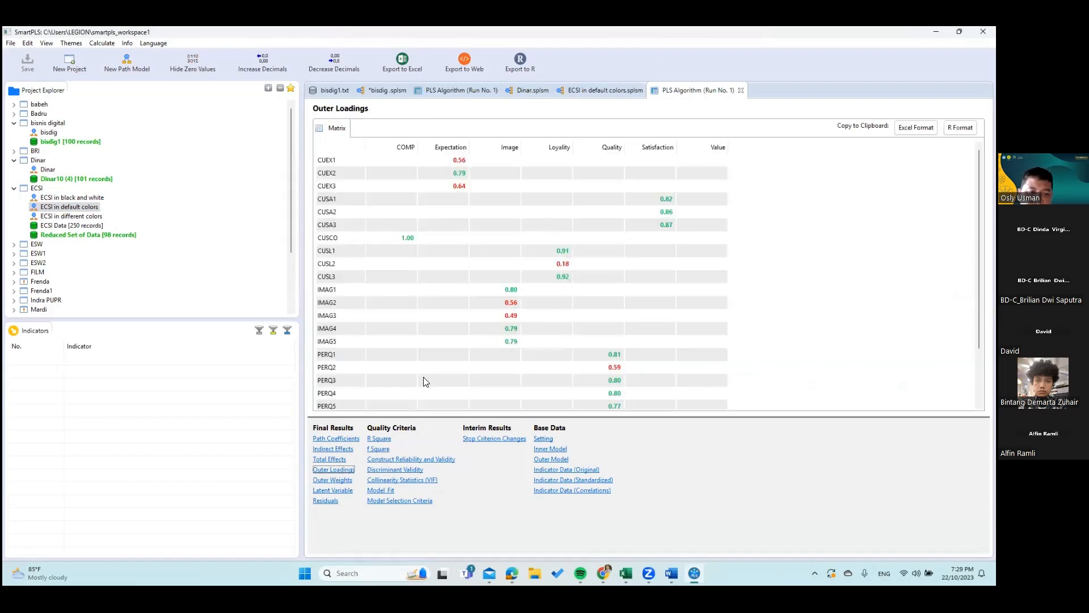
left_click(338, 450)
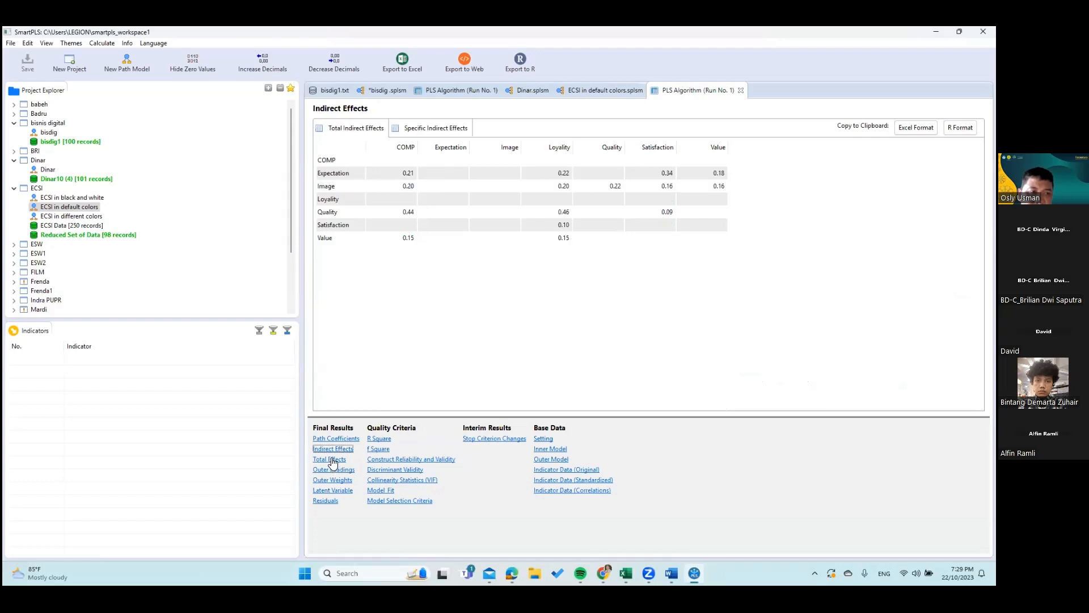
left_click(334, 461)
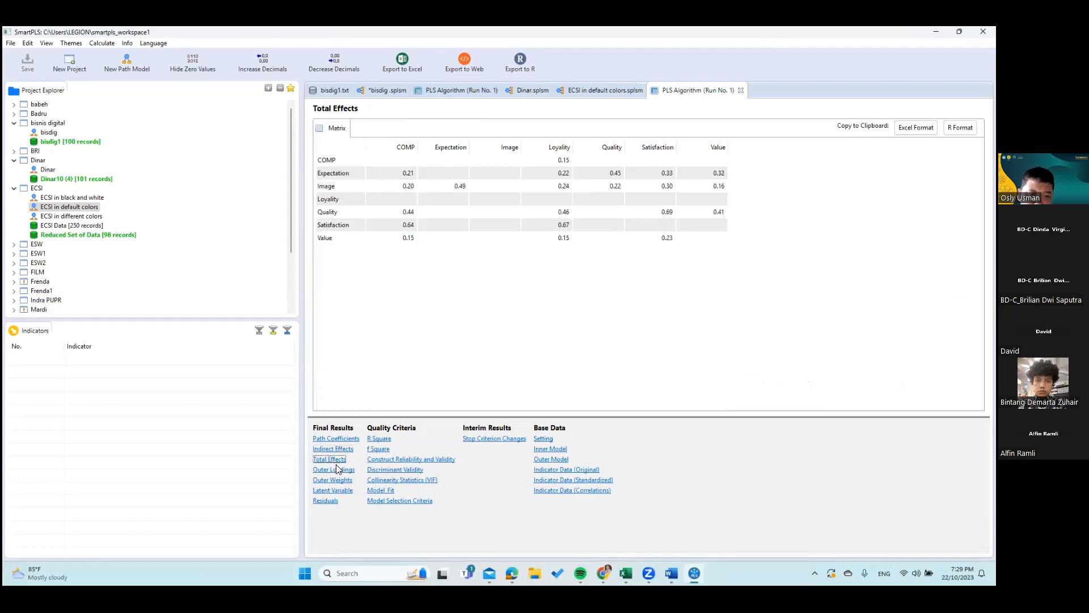
left_click(338, 470)
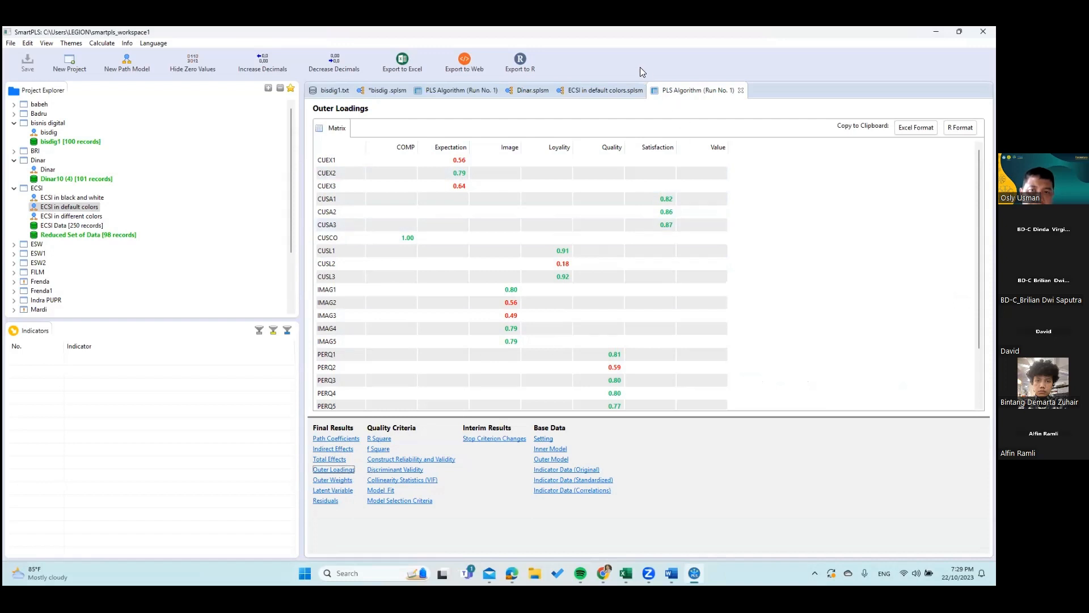
Step: Close the Dinar model and the bisdig model's PLS Algorithm report, and return to the ECSI outer loadings report
left_click(618, 92)
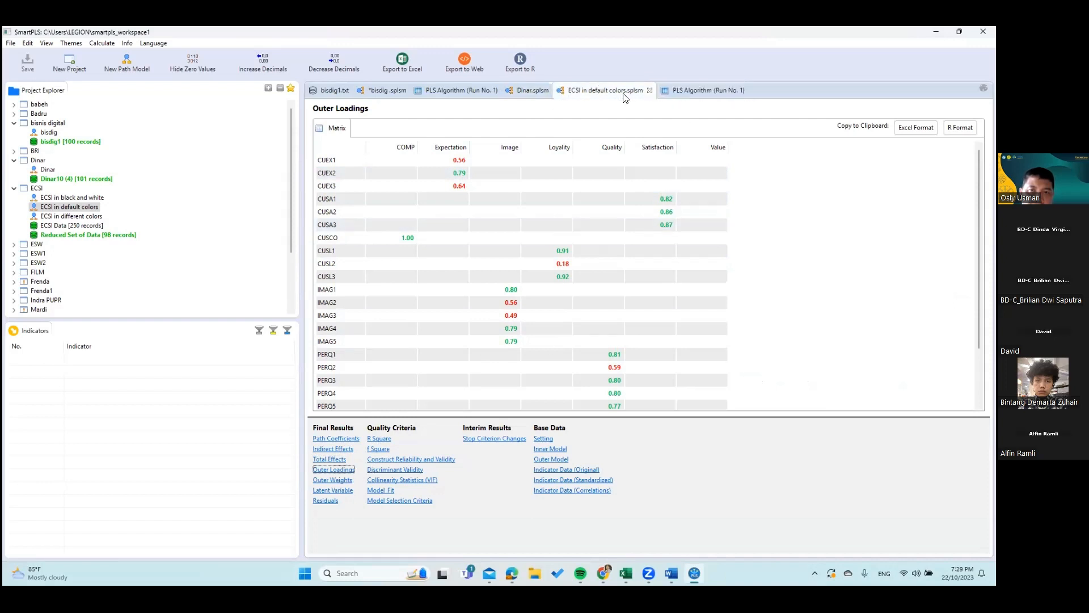
left_click(680, 92)
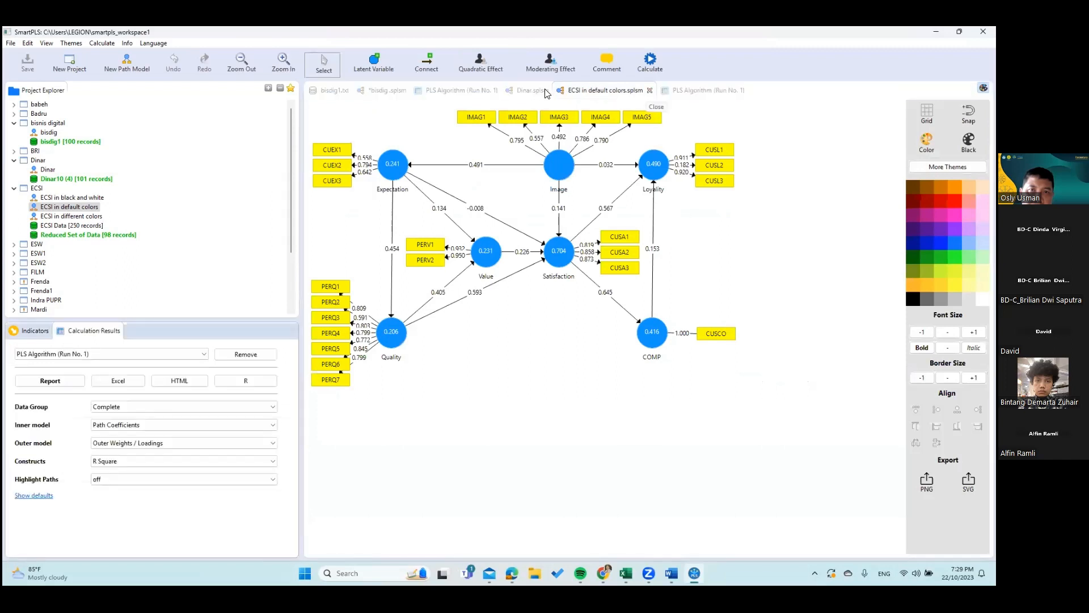
left_click(527, 91)
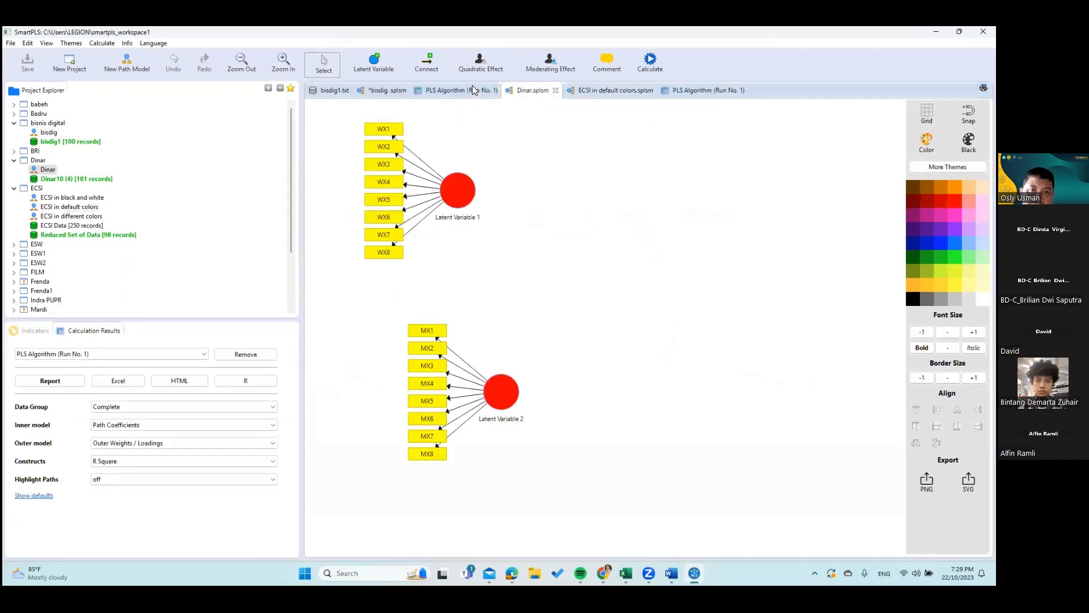
left_click(555, 90)
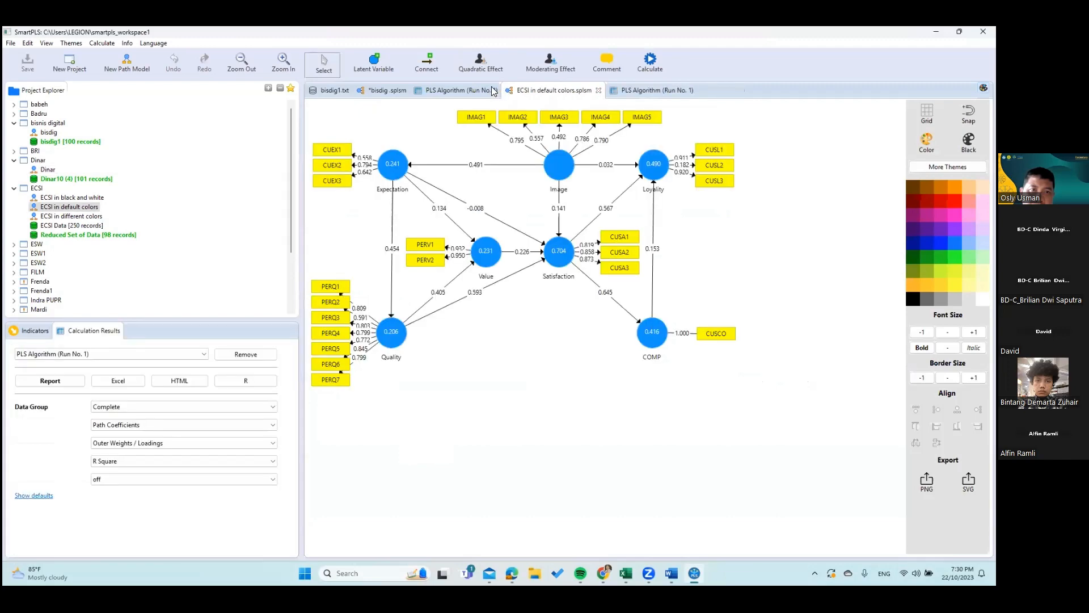
left_click(403, 94)
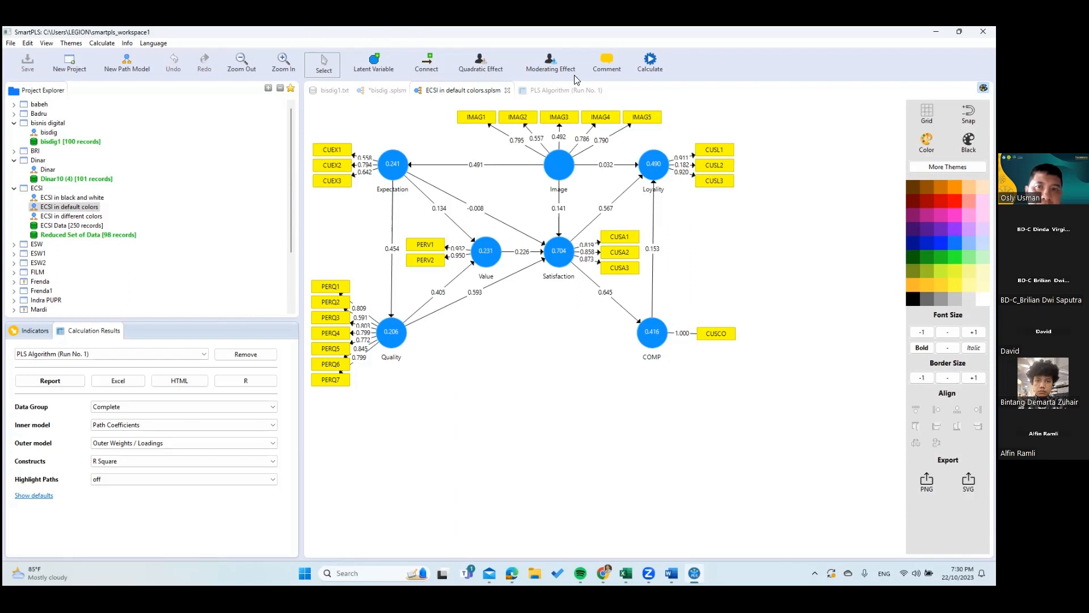
left_click(576, 94)
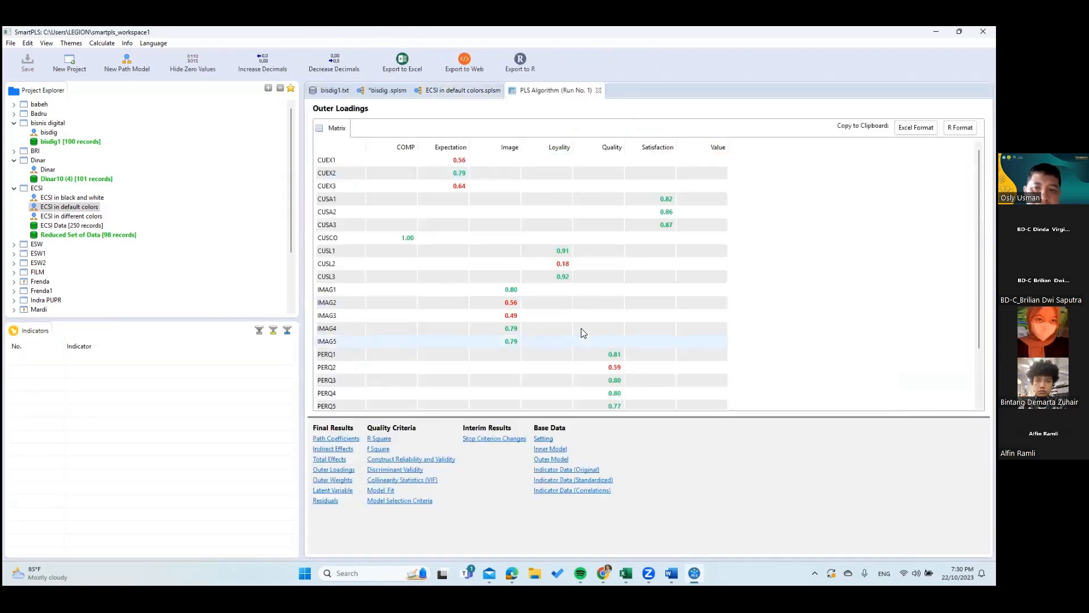
Step: Review the Path Coefficients, Indirect Effects, Total Effects and Outer Loadings tables of the PLS Algorithm run
scroll(583, 328, "down", 2)
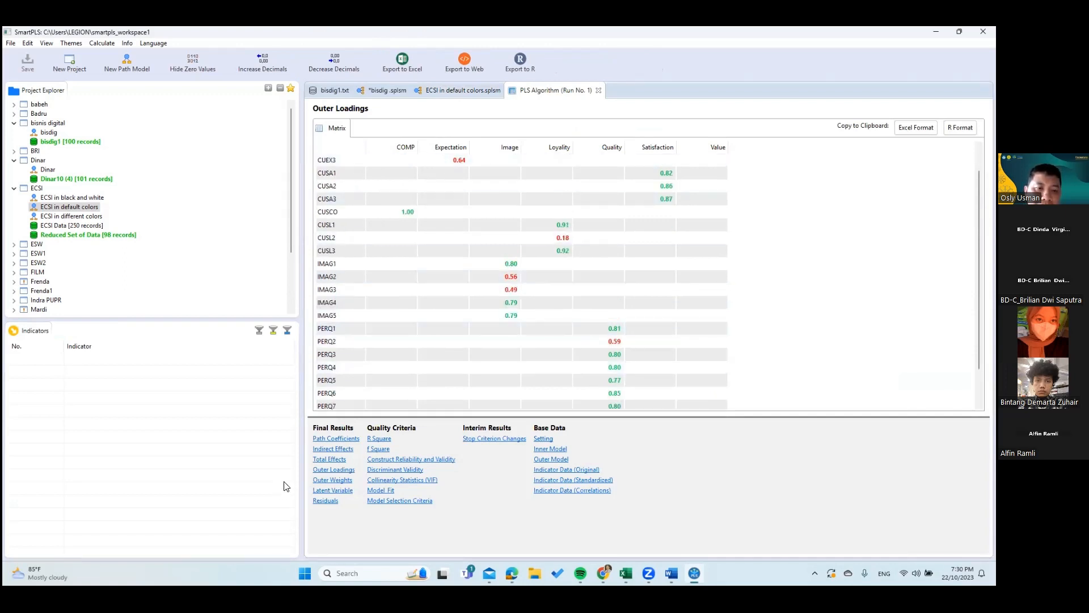
left_click(353, 440)
left_click(347, 449)
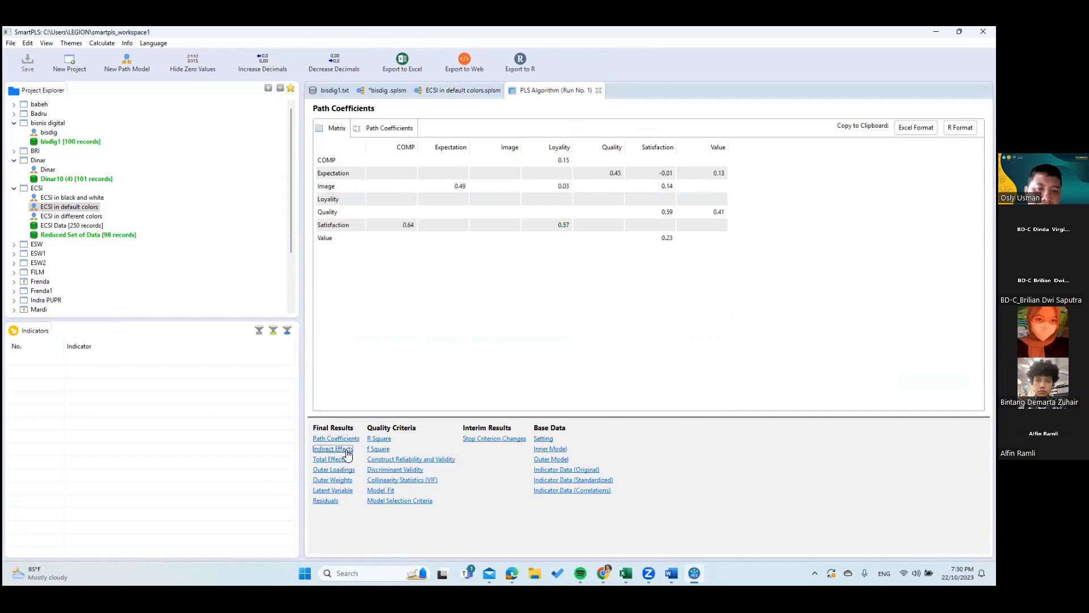
left_click(337, 461)
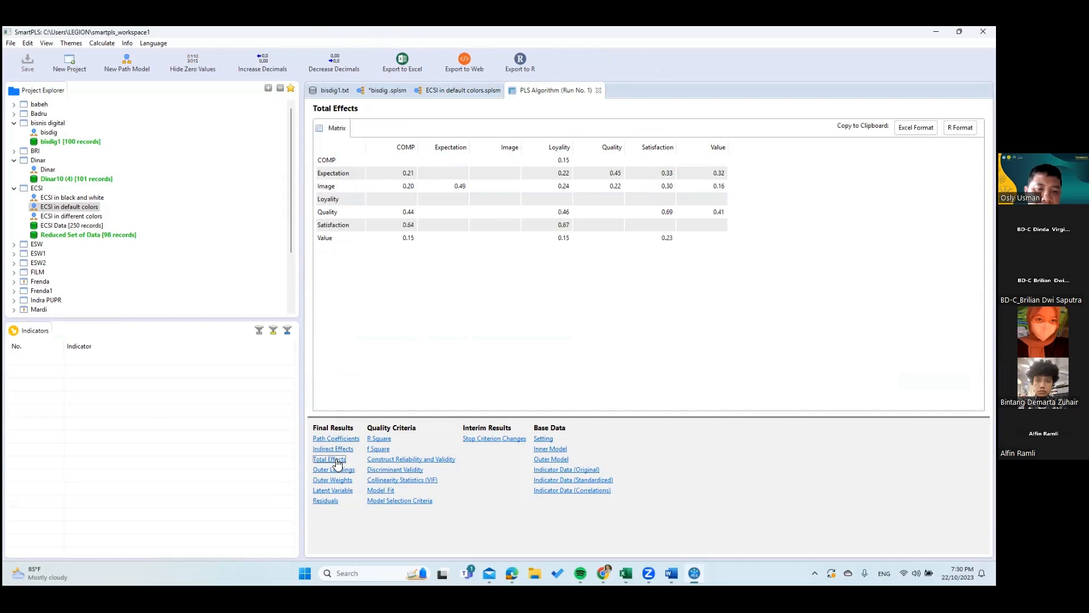
left_click(336, 468)
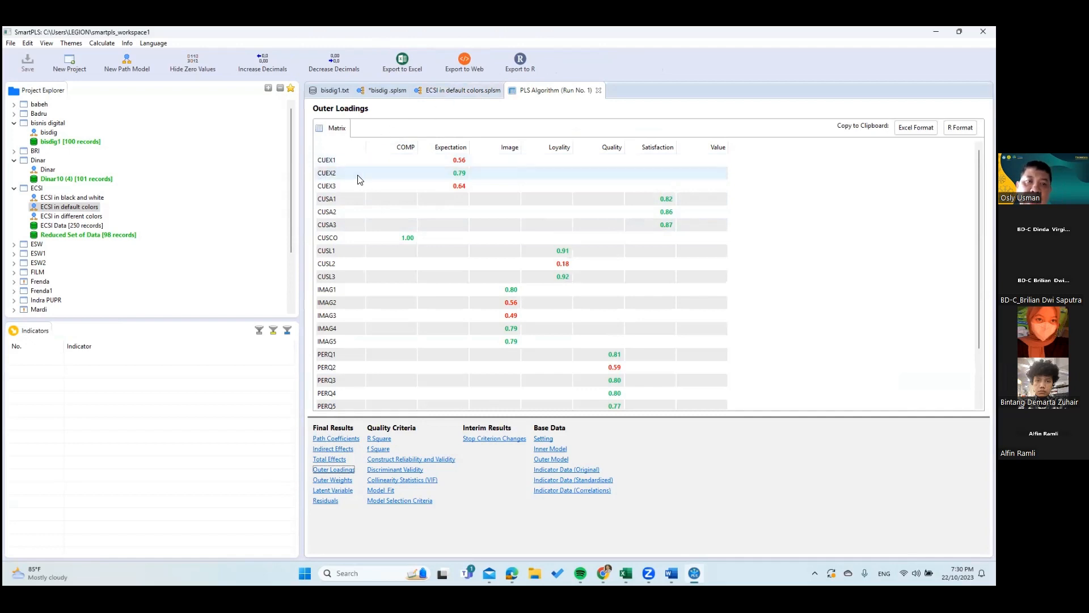
Step: Compare the indicators in the ECSI in default colors path model with the Outer Loadings matrix
left_click(440, 95)
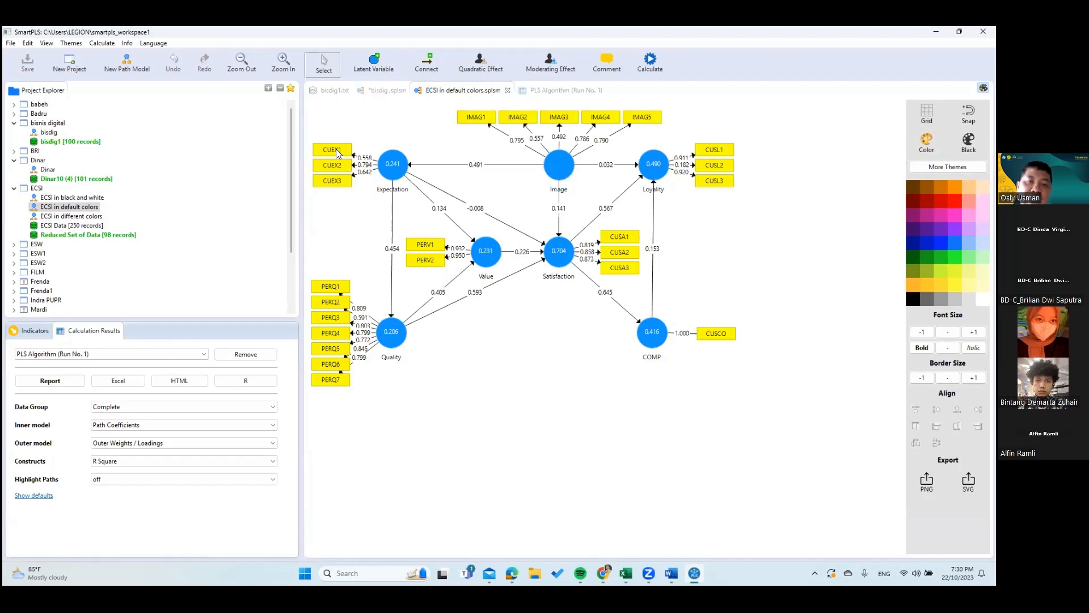
left_click(561, 90)
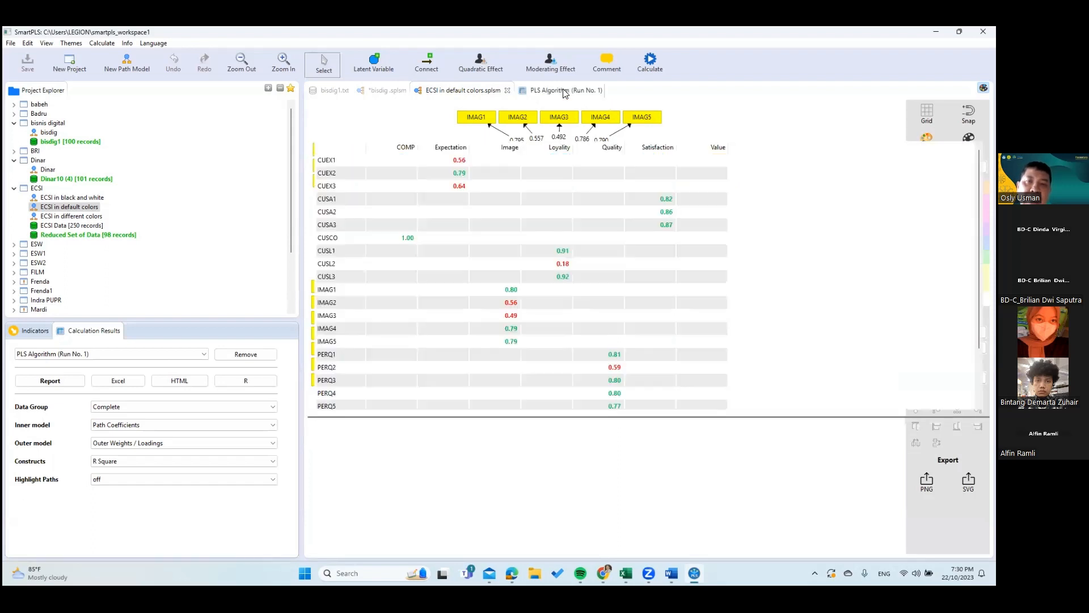
scroll(549, 282, "down", 2)
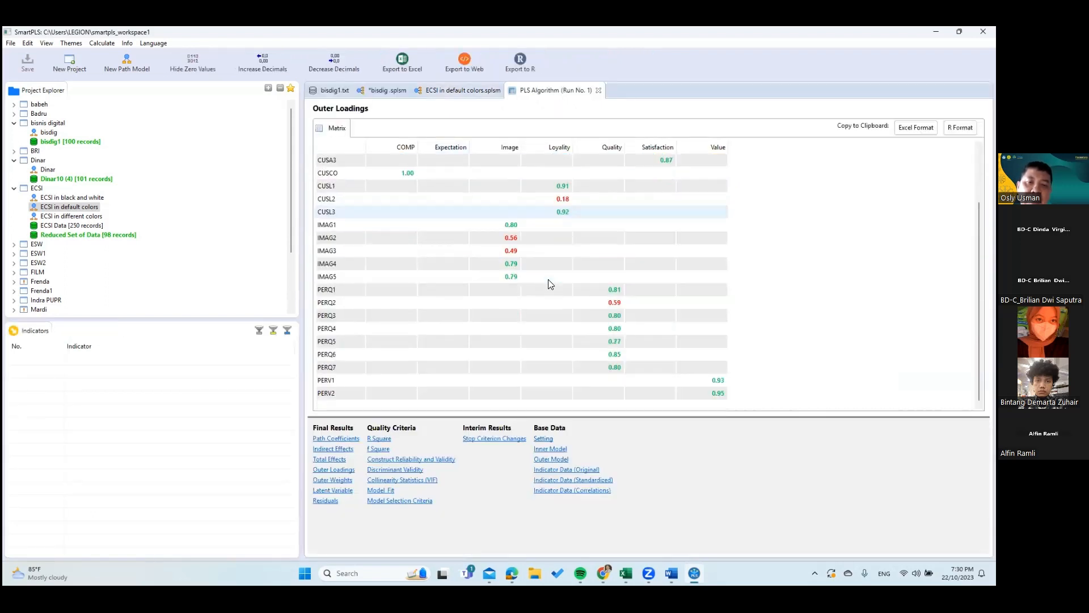
scroll(564, 262, "up", 2)
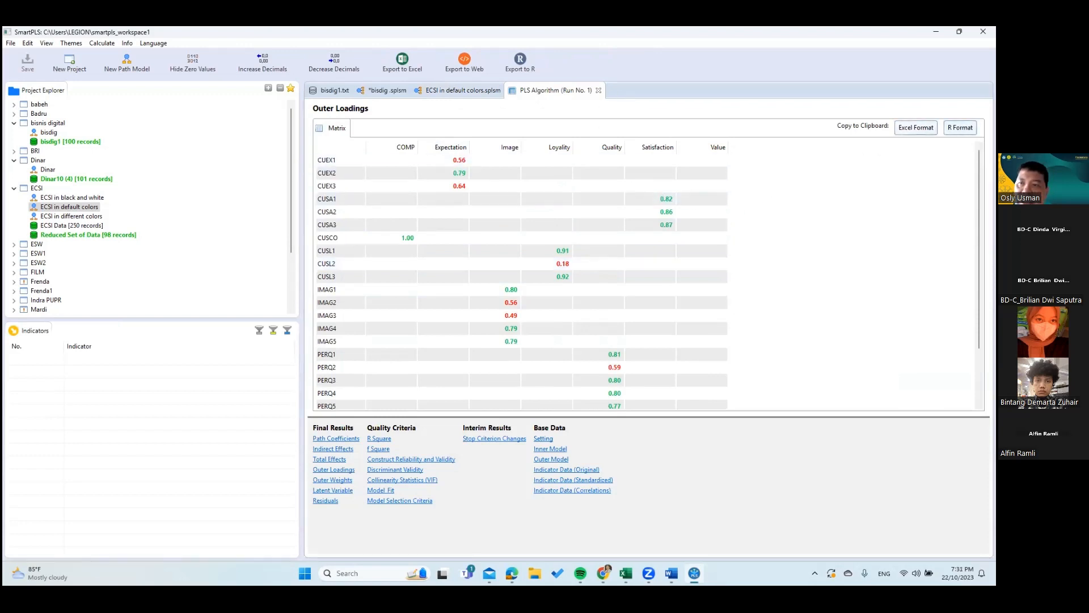
Step: Copy the Outer Loadings matrix in Excel format and paste it into Document5 in Word under the heading "Outer loading"
left_click(915, 128)
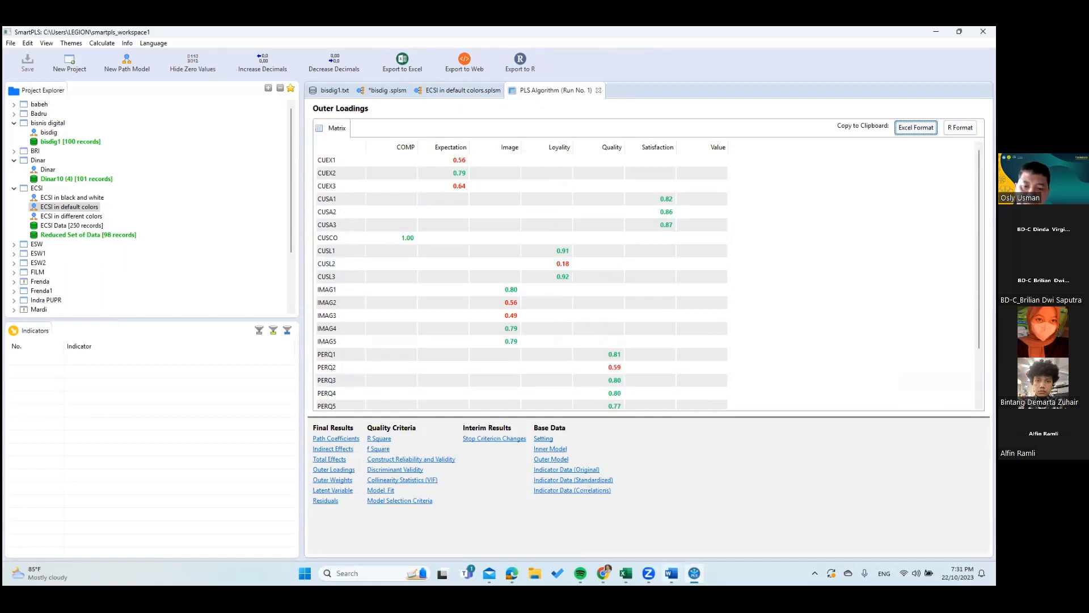
mouse_move(671, 573)
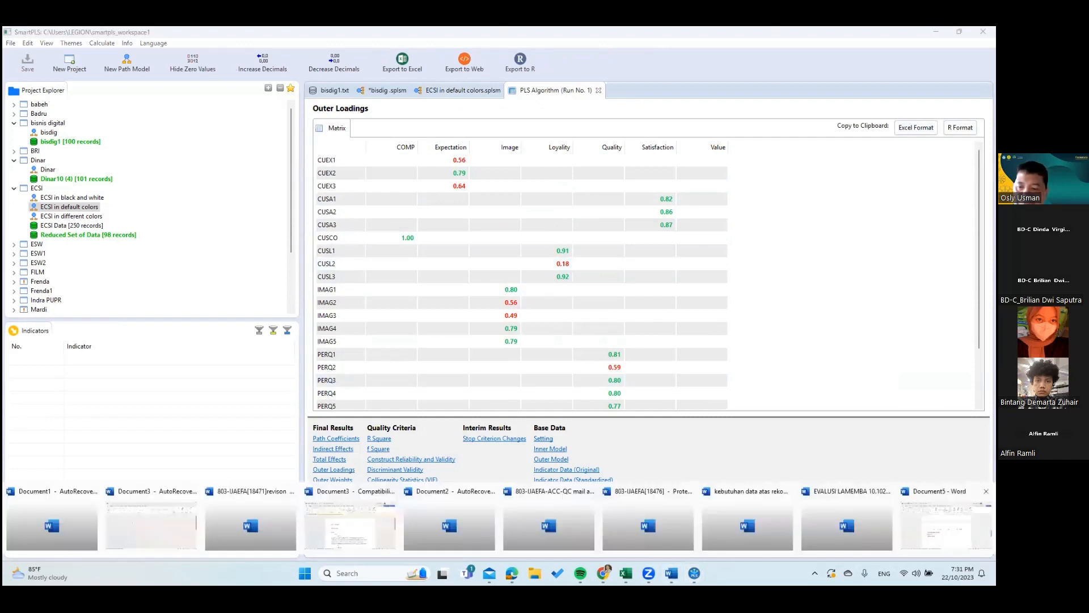
left_click(551, 515)
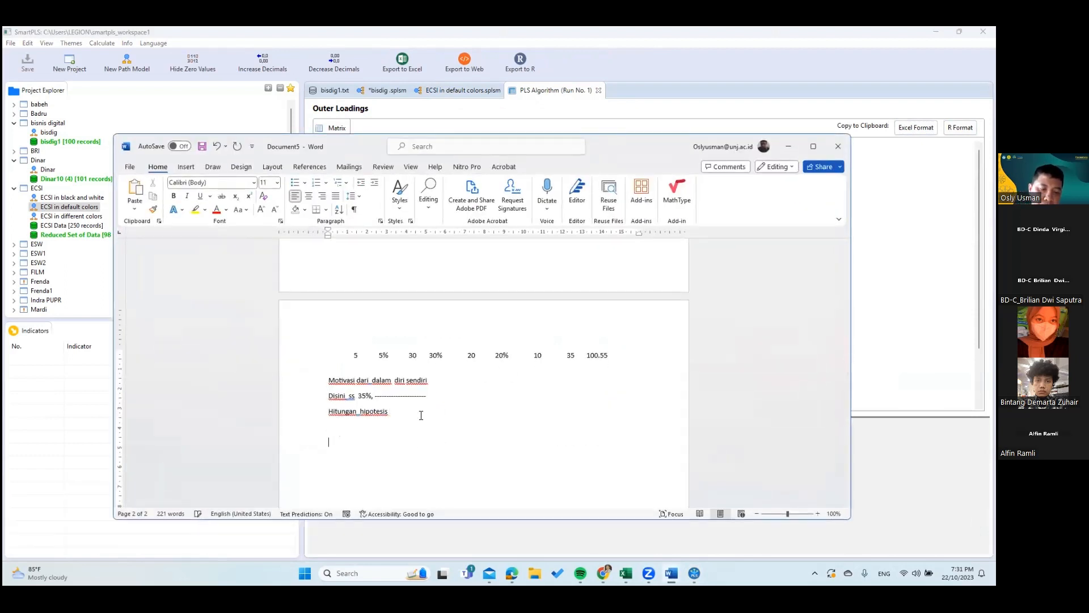
type("Outer")
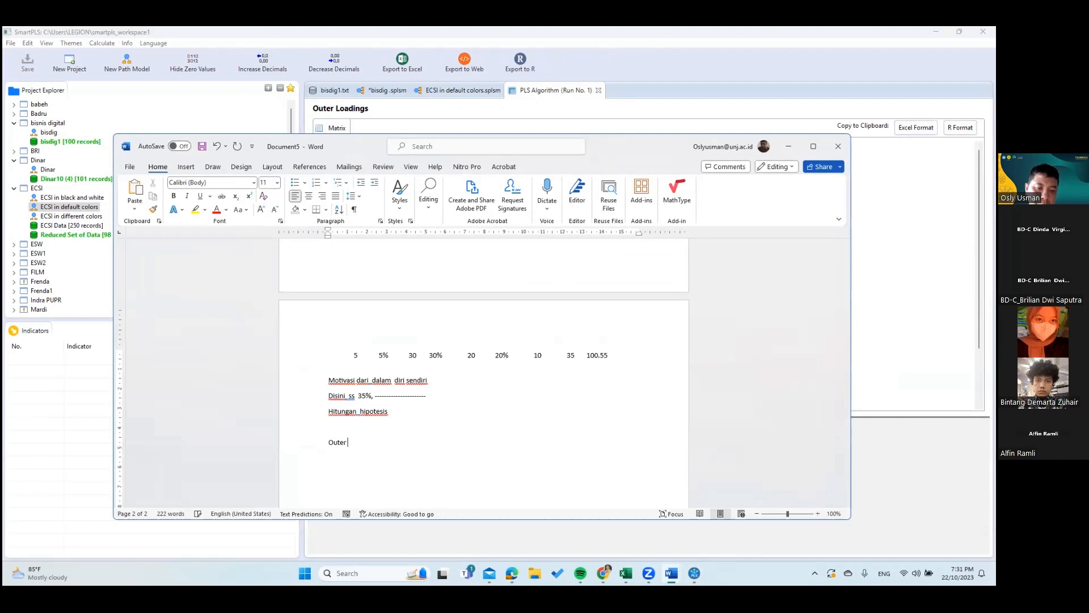
type(" loading")
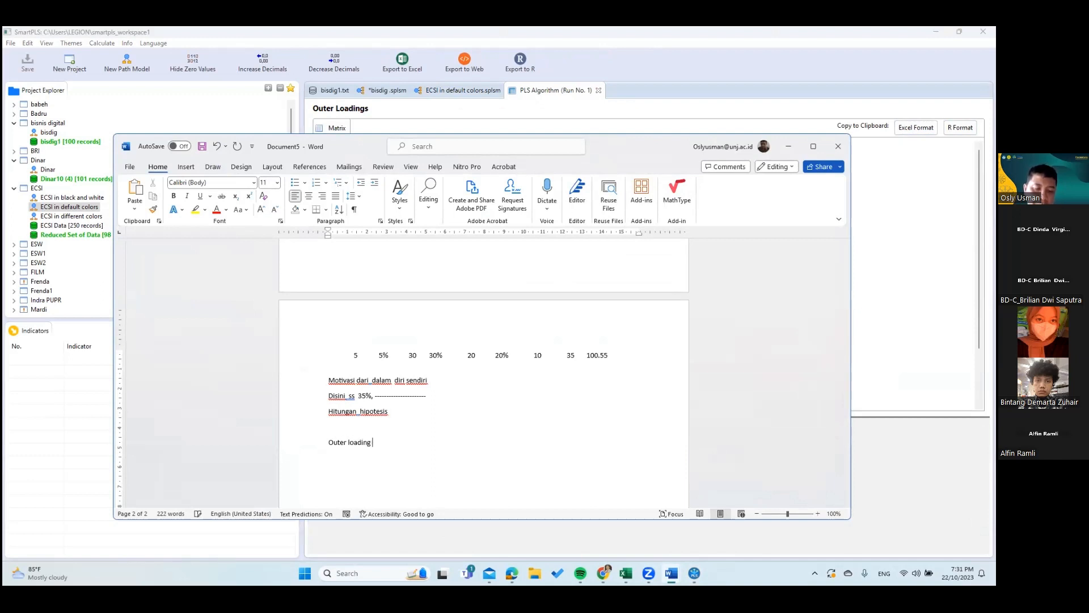
key("ctrl+v")
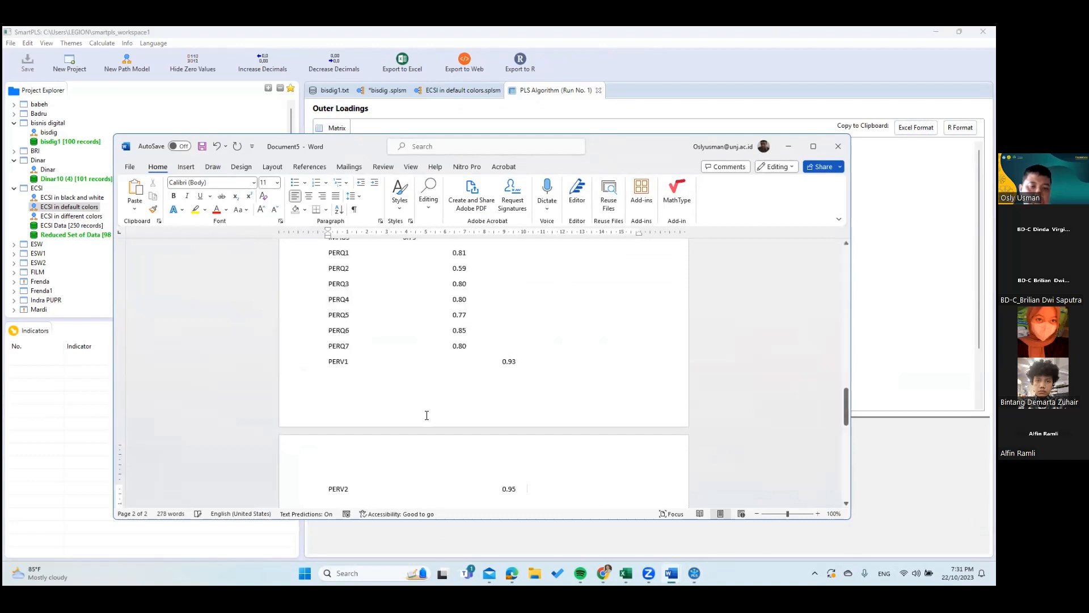
Step: Select the whole pasted outer loadings table, from its header row down to the PERV2 row
scroll(736, 457, "up", 5)
scroll(644, 441, "up", 4)
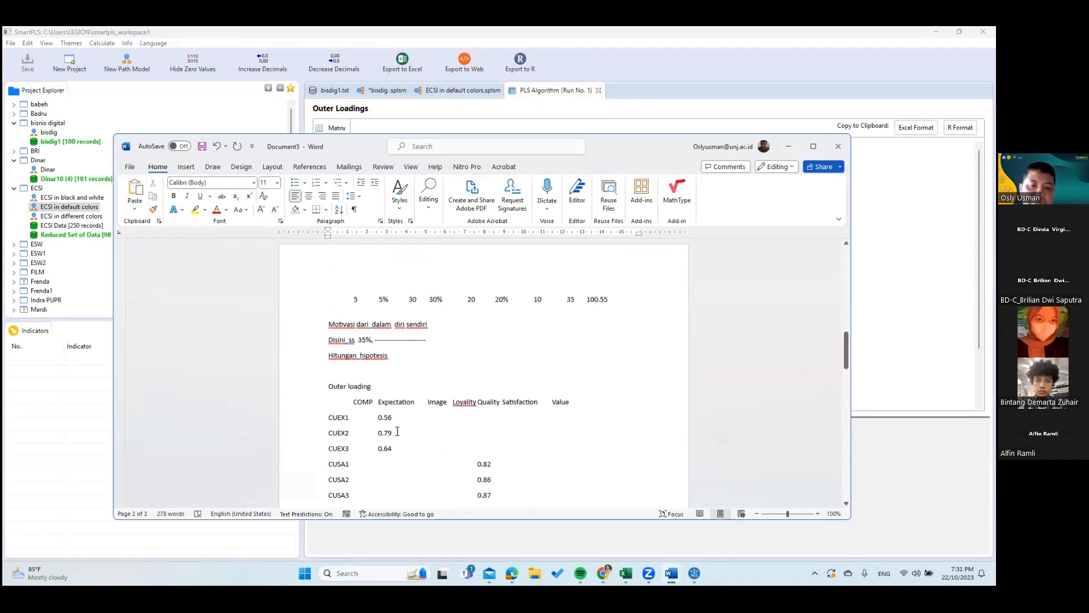
left_click_drag(375, 404, 562, 431)
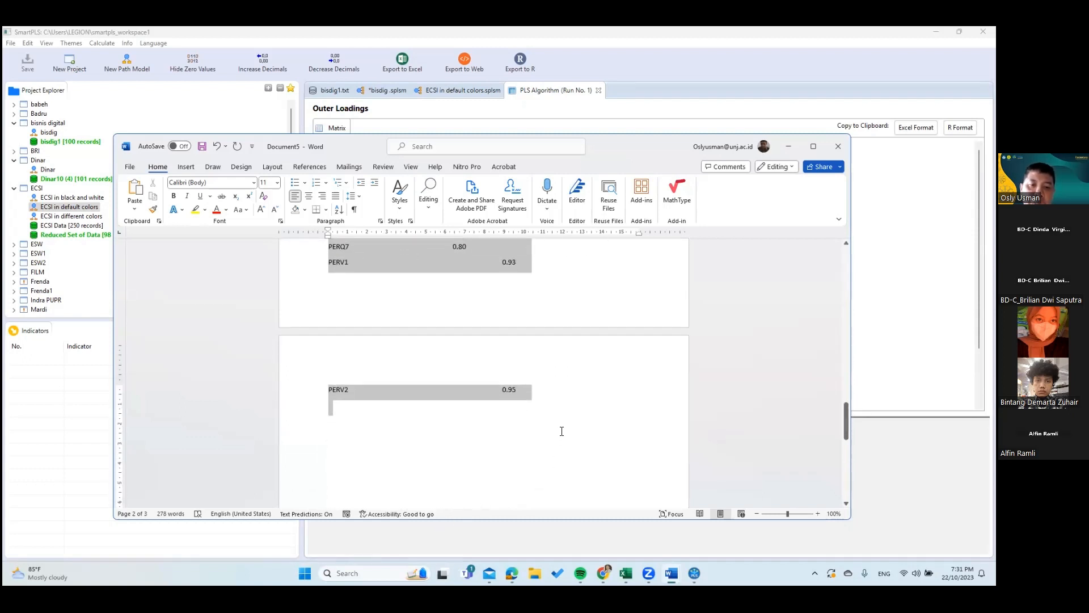
left_click_drag(558, 378, 532, 403)
scroll(532, 404, "up", 6)
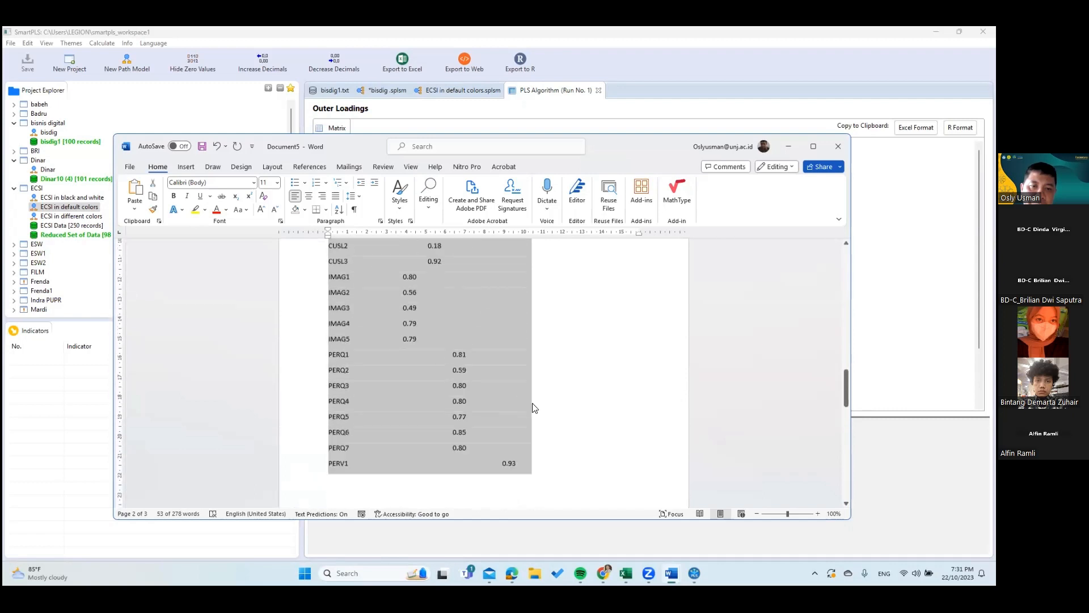
scroll(533, 406, "up", 1)
scroll(534, 406, "down", 2)
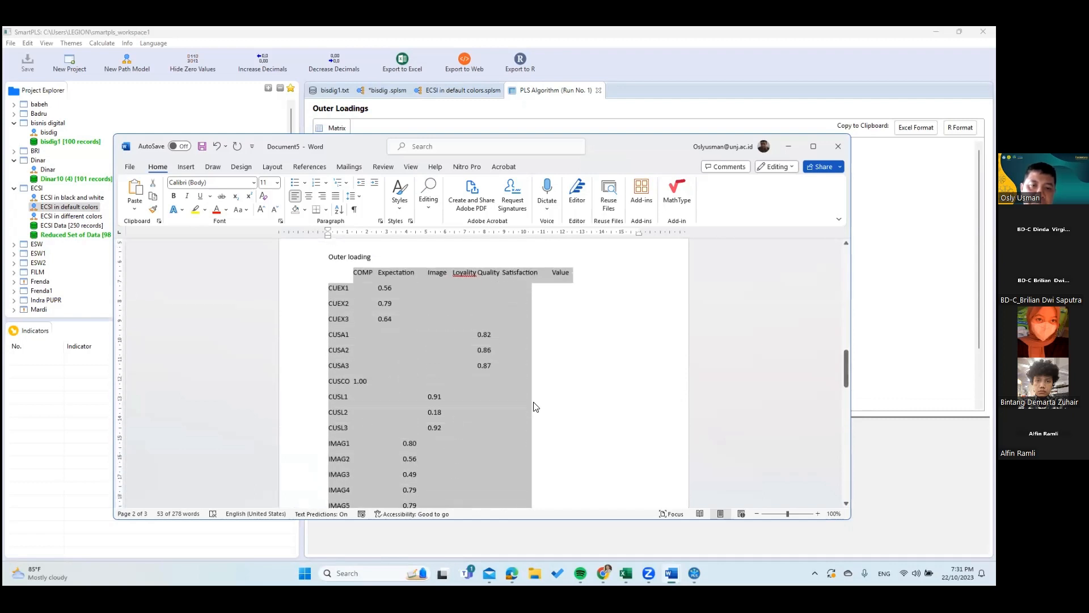
scroll(533, 406, "down", 5)
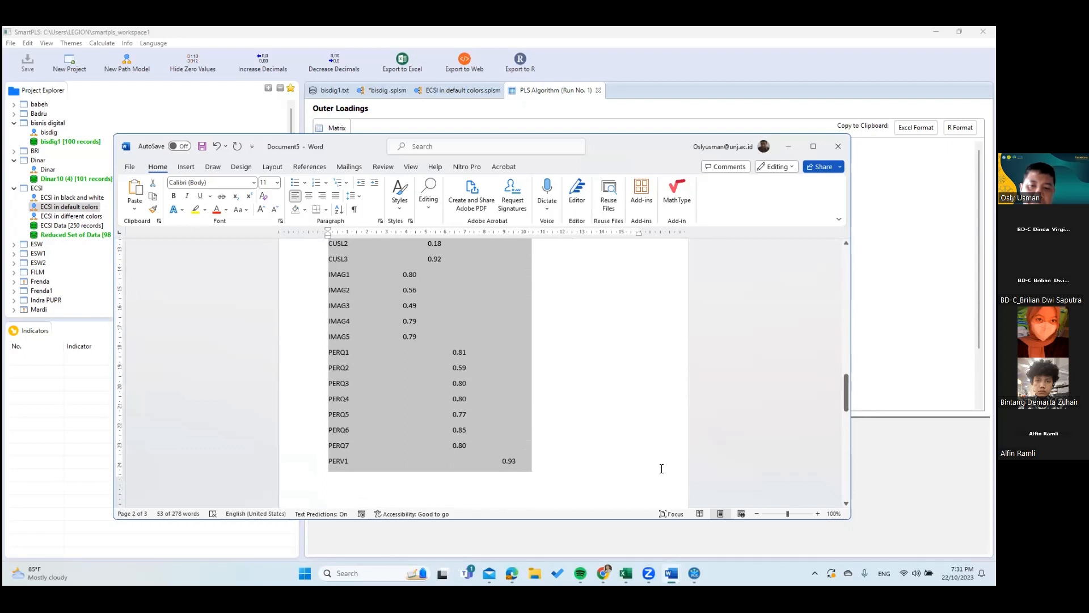
Step: Switch to SmartPLS to check the value colours in the Outer Loadings matrix, and return to the Word document
mouse_move(671, 573)
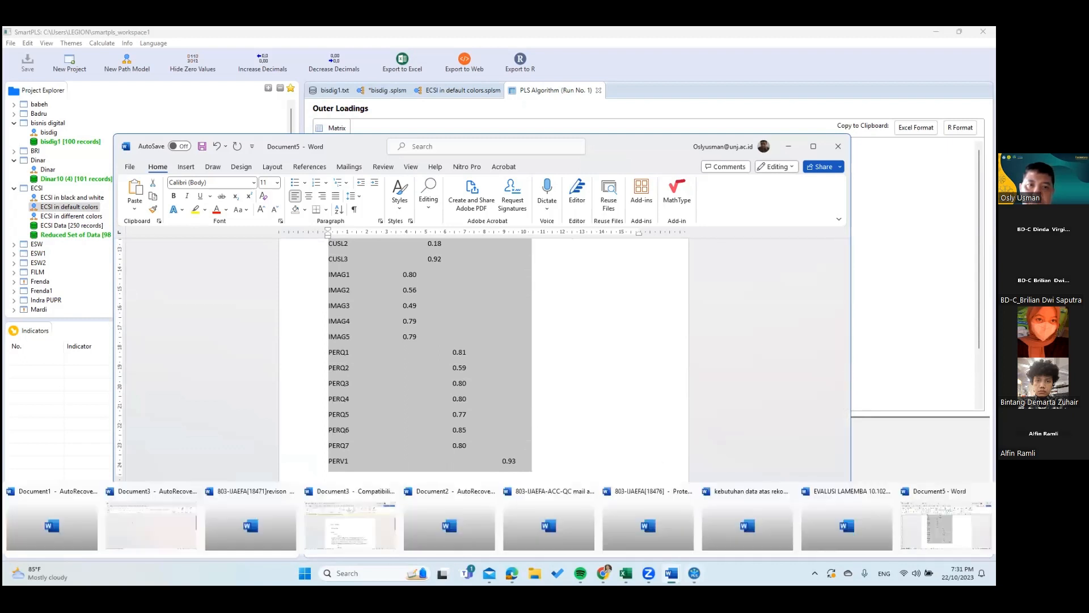
left_click(694, 572)
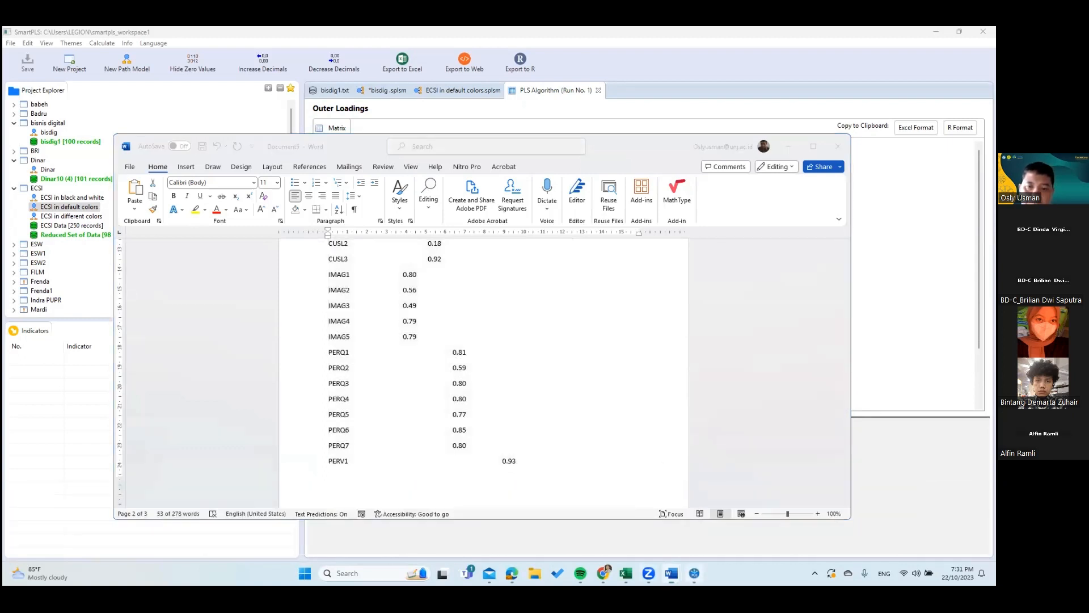
left_click(694, 573)
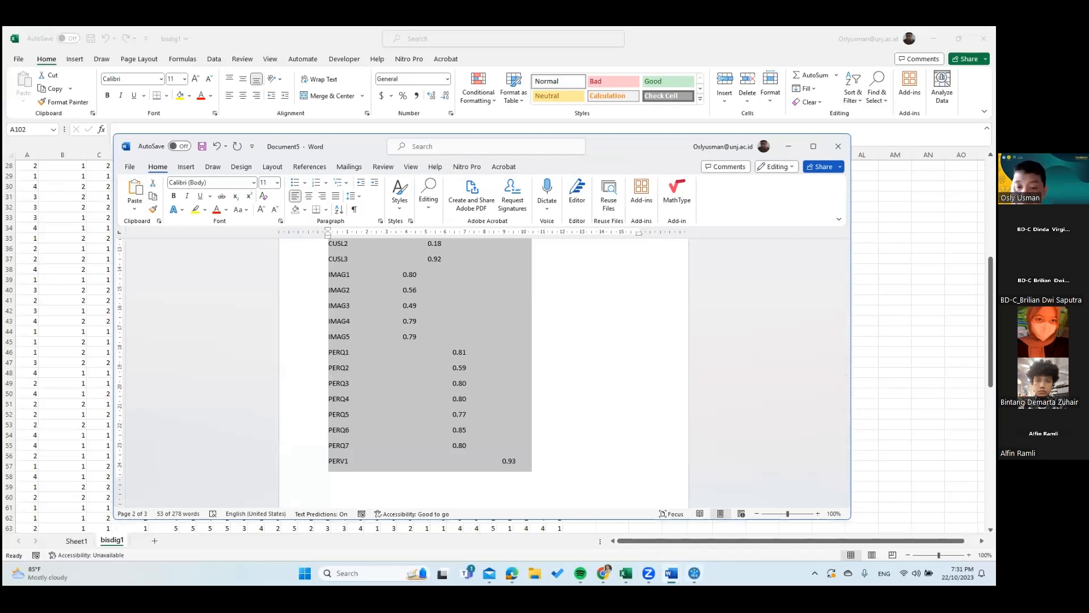
left_click(694, 573)
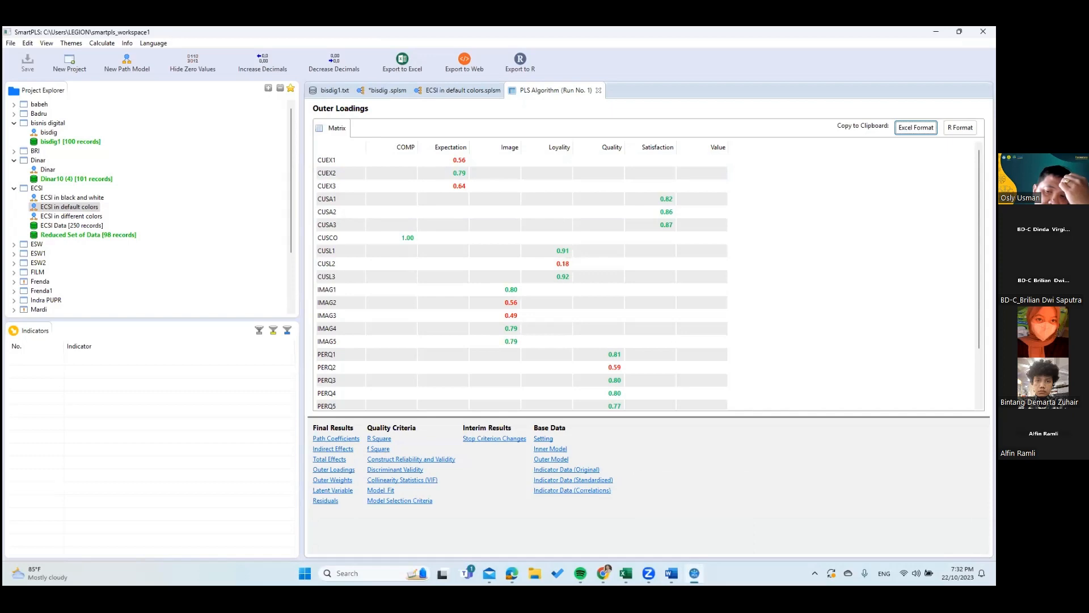
left_click(695, 573)
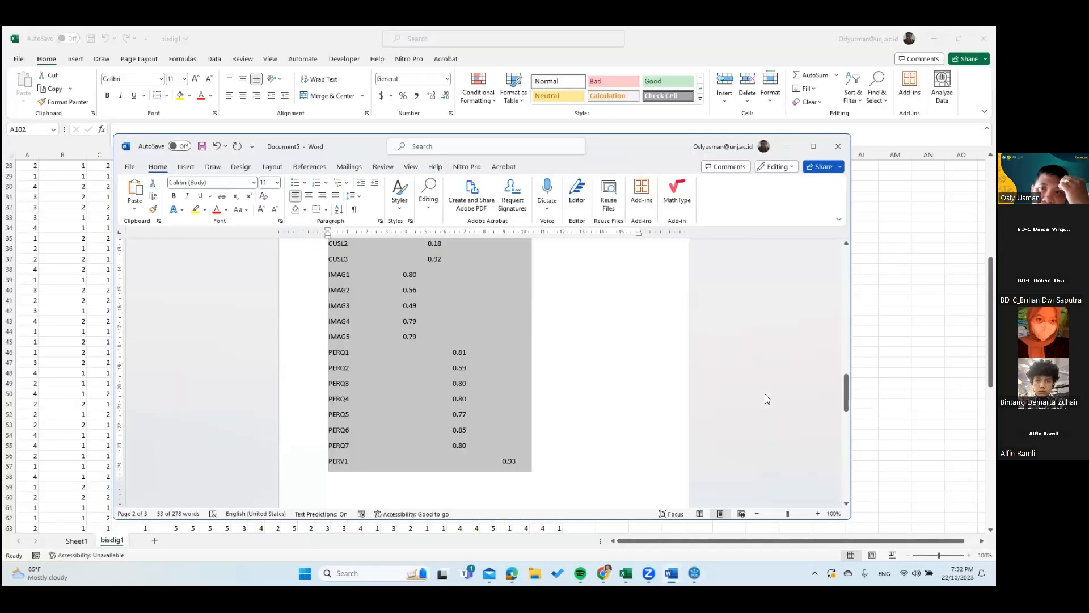
left_click(667, 69)
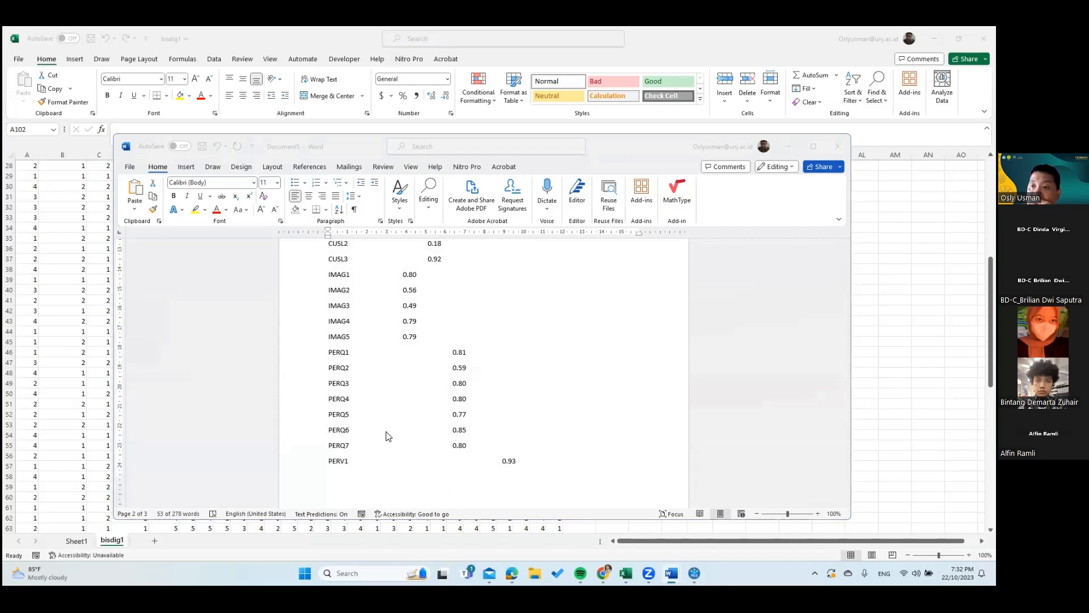
Step: Change the font colour of the entire pasted outer loadings table to the green theme colour
scroll(387, 436, "up", 10)
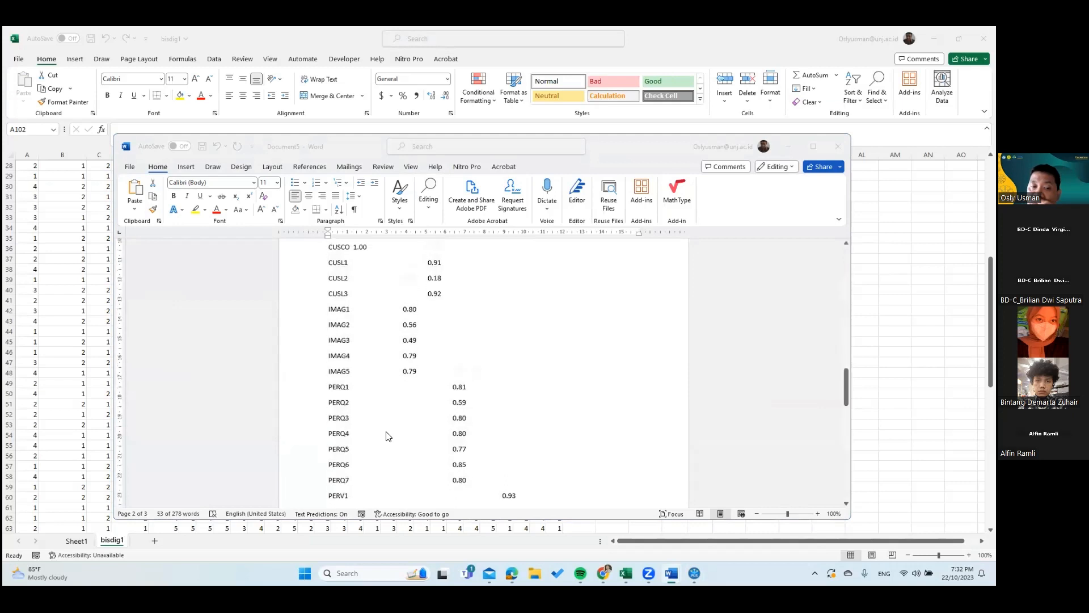
scroll(390, 423, "down", 3)
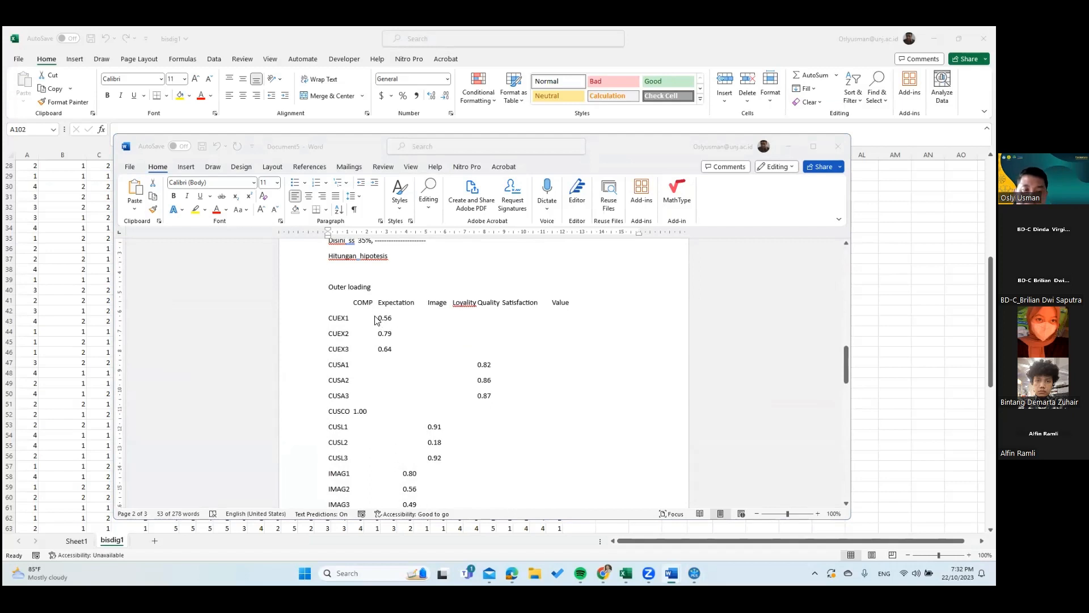
left_click(399, 332)
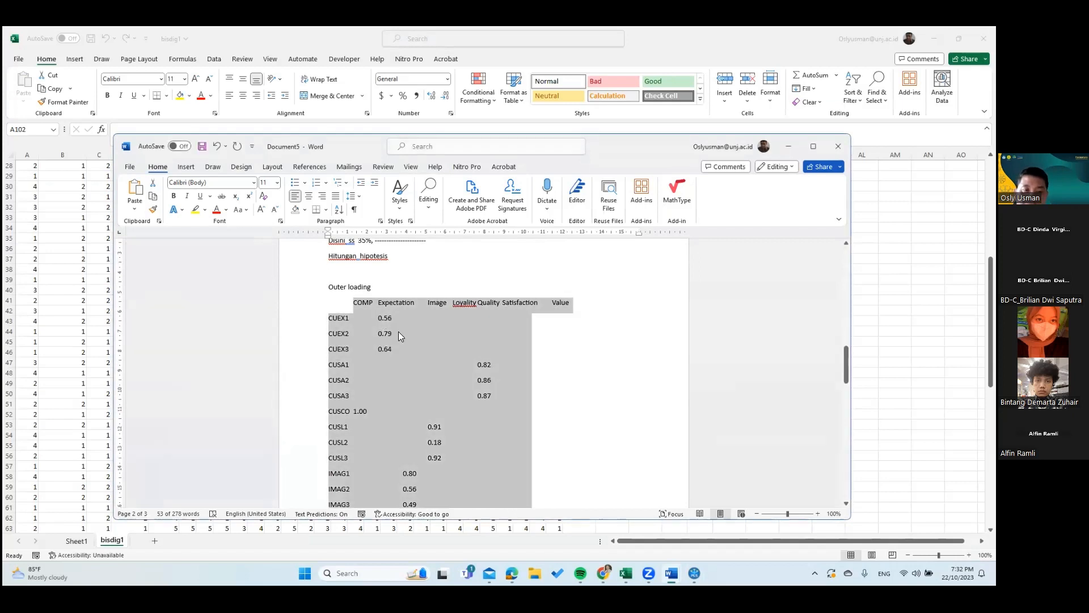
left_click(225, 209)
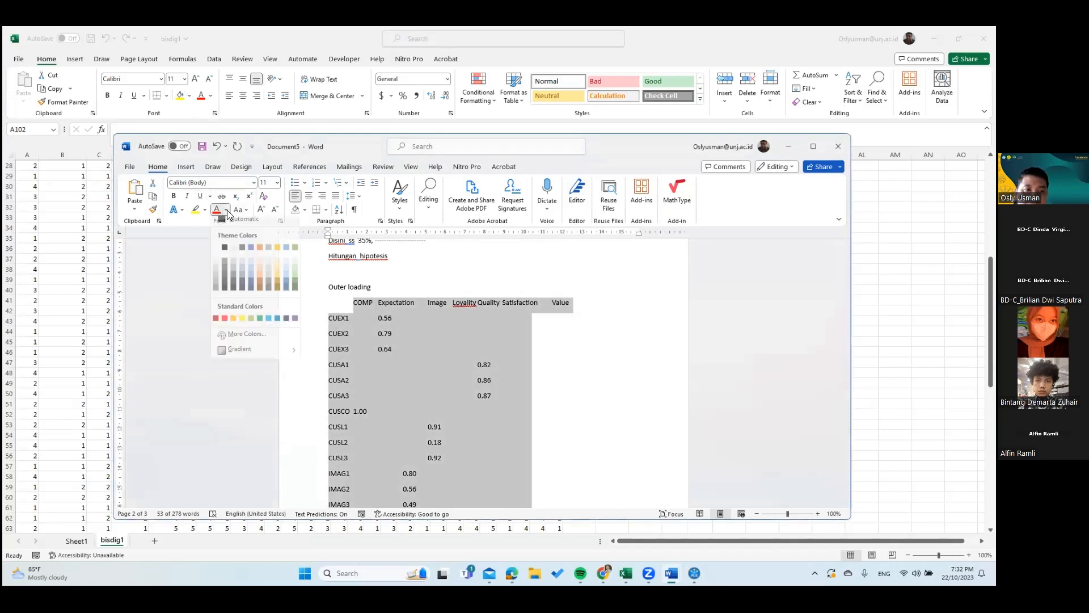
left_click(296, 253)
left_click(527, 333)
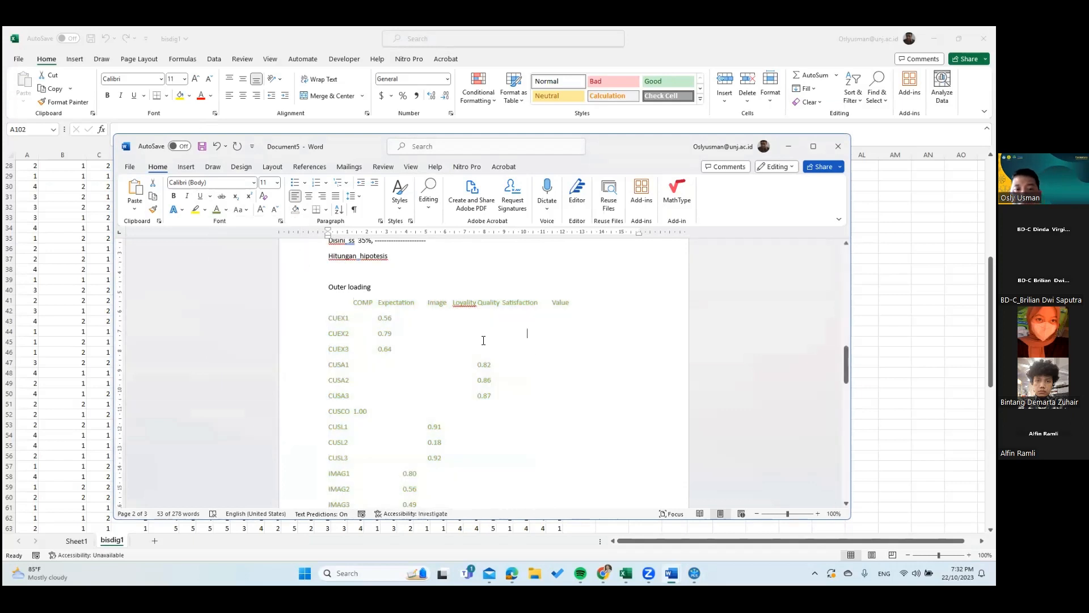
Step: Change the font colour of the CUEX1 and CUEX3 values in the Expectation column to the orange theme colour
double_click(382, 318)
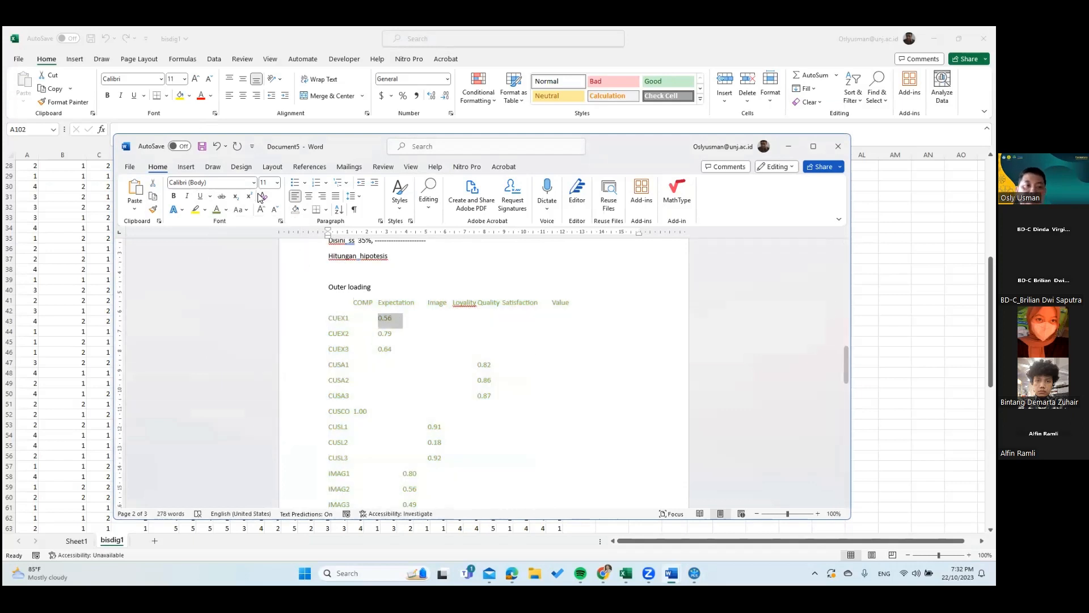
left_click(225, 210)
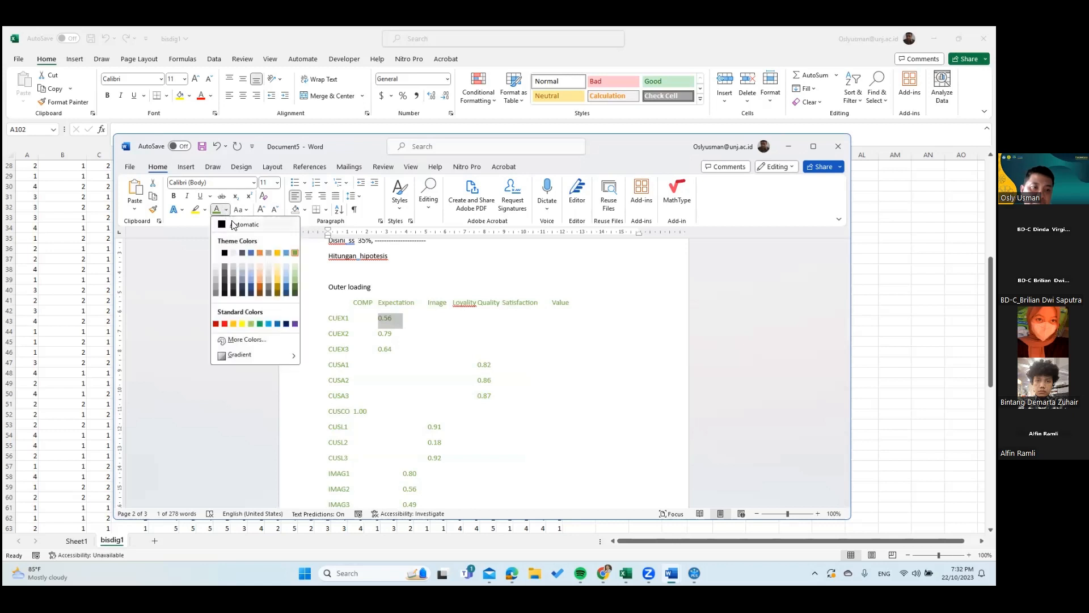
left_click(259, 254)
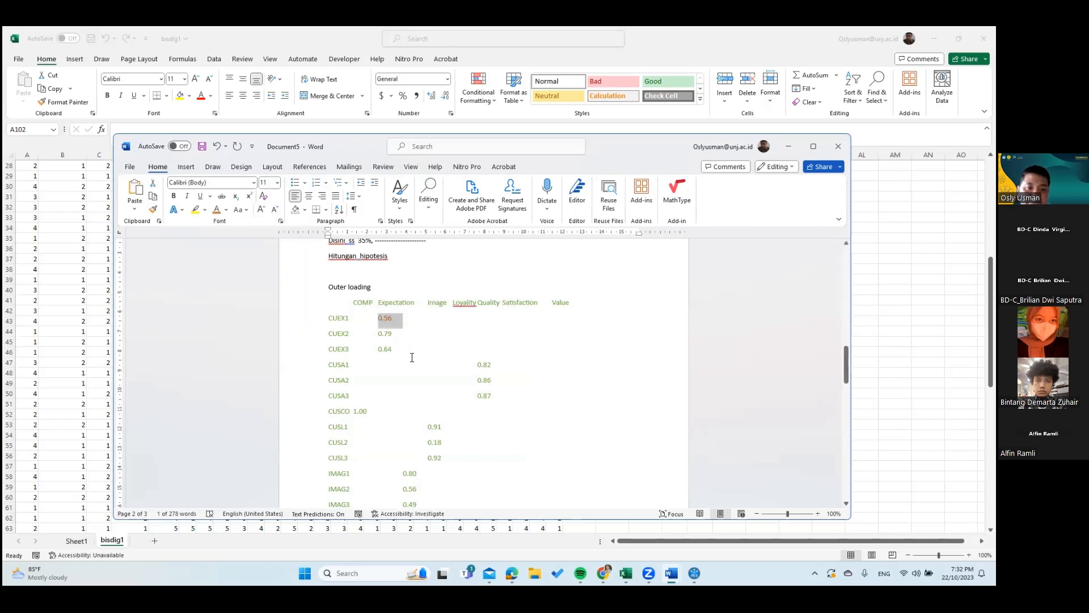
double_click(386, 348)
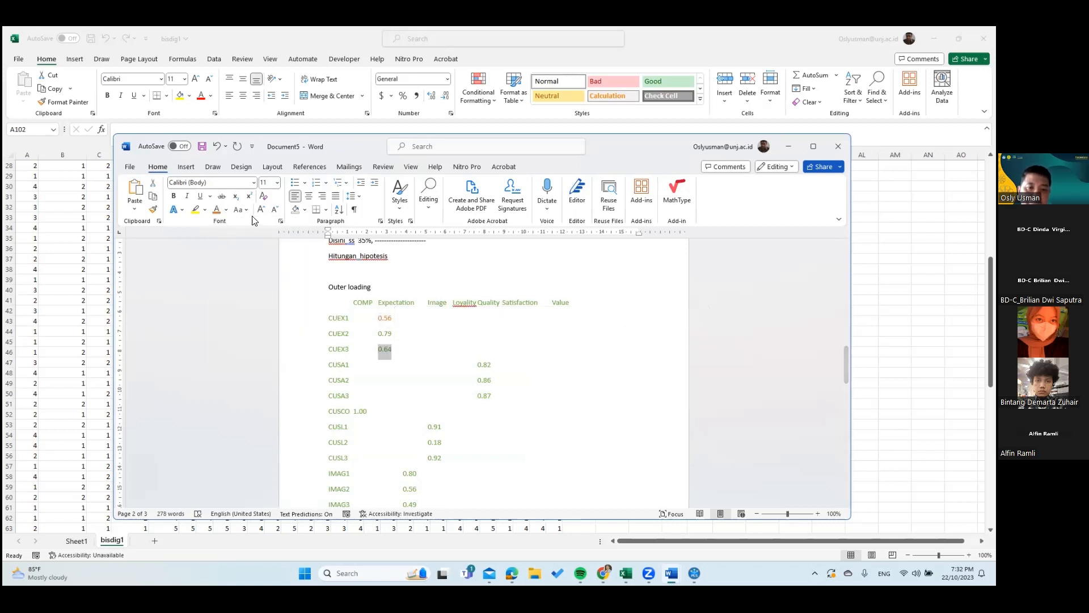
Step: Colour the IMAG2 and PERQ2 values orange in the outer loadings table and review the table through its last row
scroll(424, 416, "down", 5)
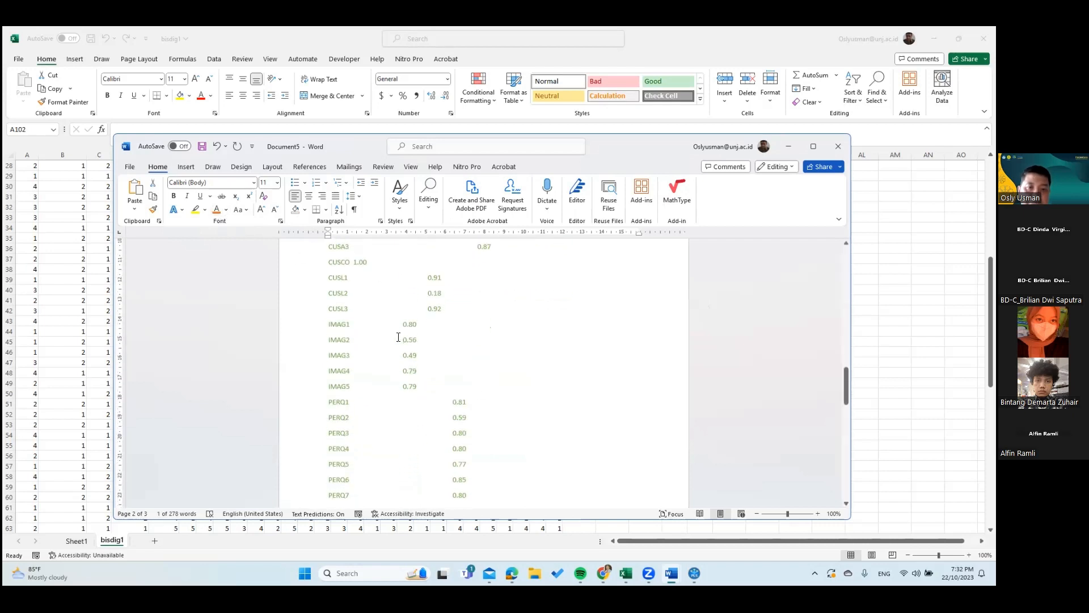
left_click_drag(398, 340, 418, 339)
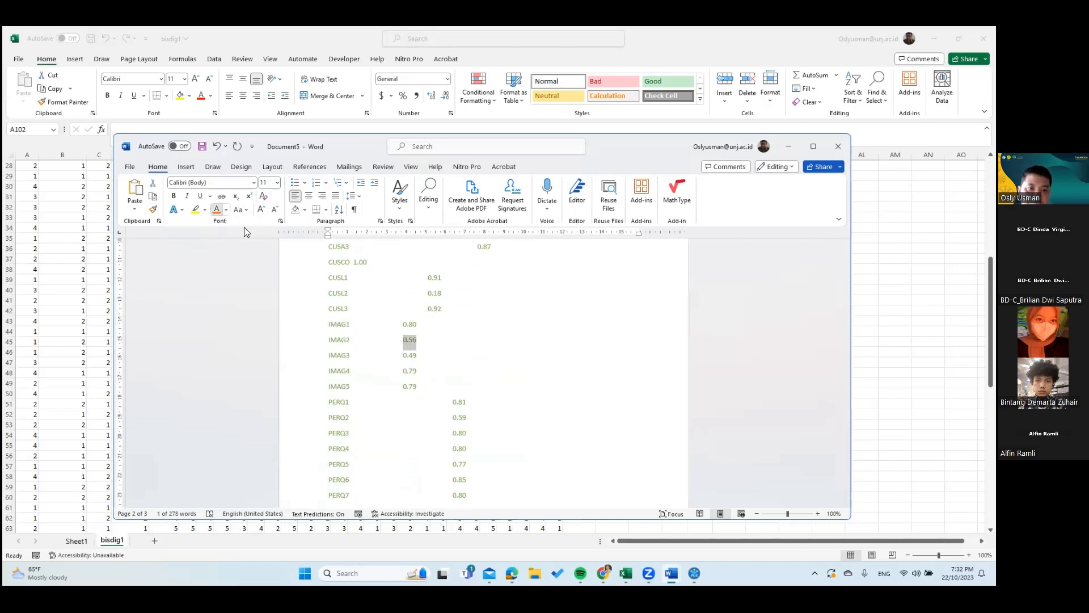
scroll(486, 392, "down", 3)
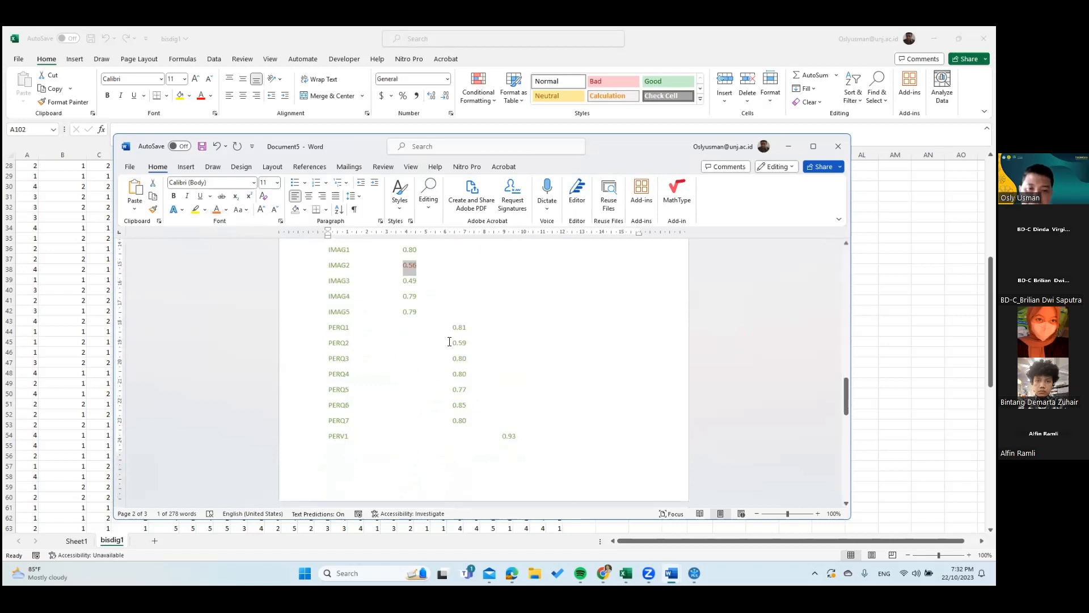
left_click_drag(453, 343, 478, 343)
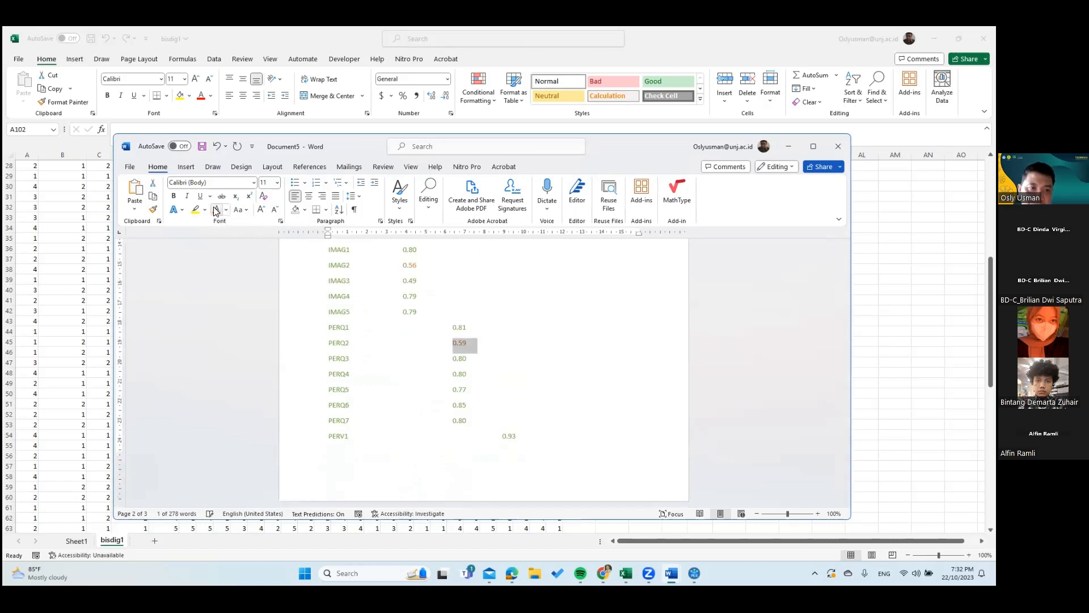
left_click(712, 396)
scroll(706, 400, "up", 8)
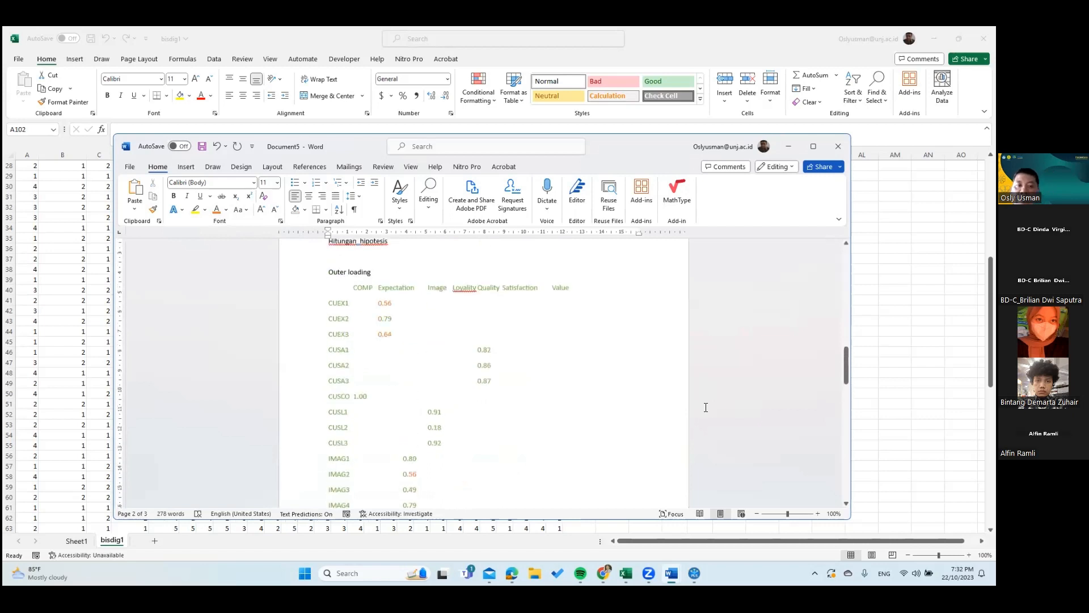
scroll(705, 404, "up", 6)
scroll(511, 449, "down", 16)
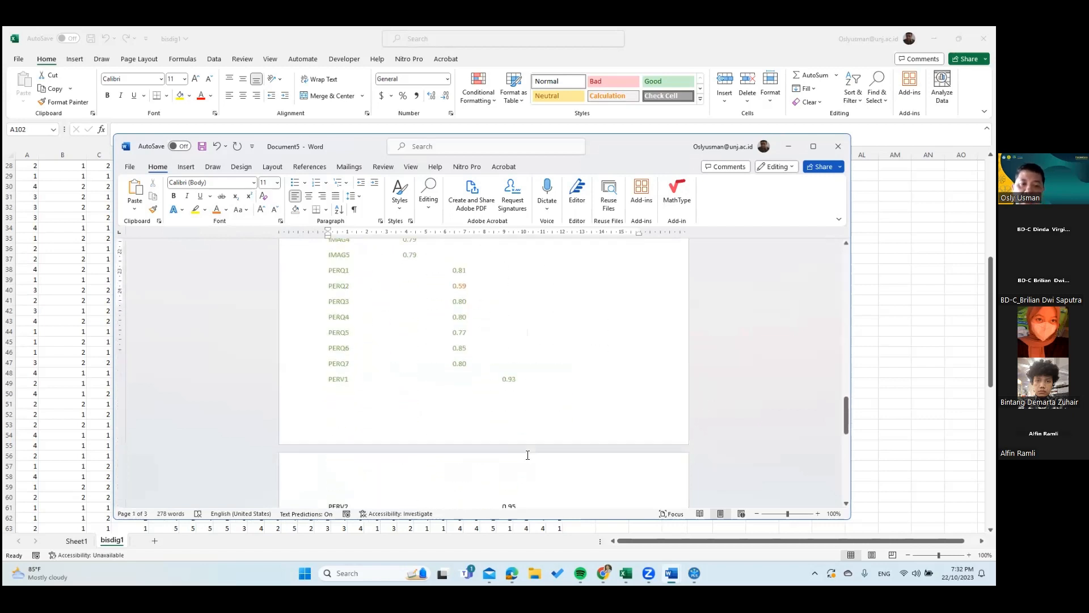
scroll(528, 454, "down", 8)
scroll(536, 444, "down", 2)
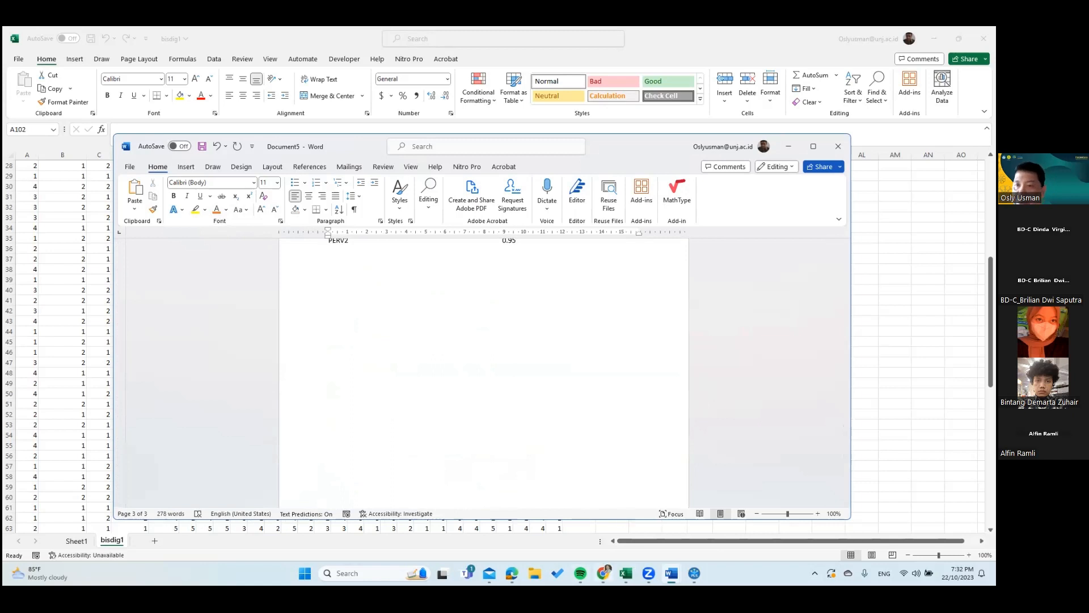
Step: Switch to SmartPLS and copy the Construct Reliability and Validity matrix in Excel format
mouse_move(608, 562)
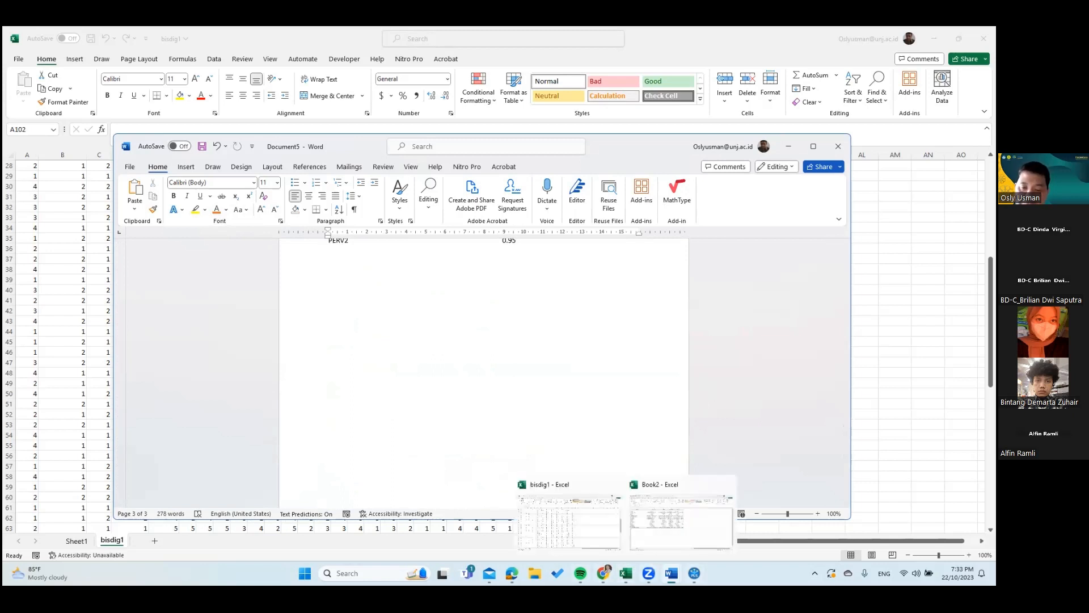
left_click(693, 573)
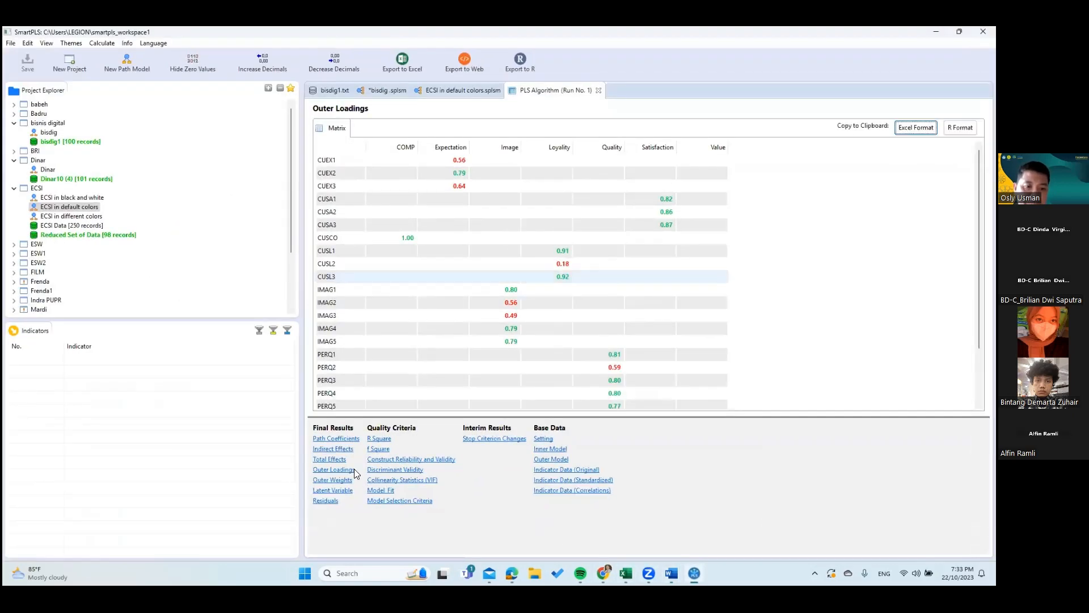
left_click(448, 460)
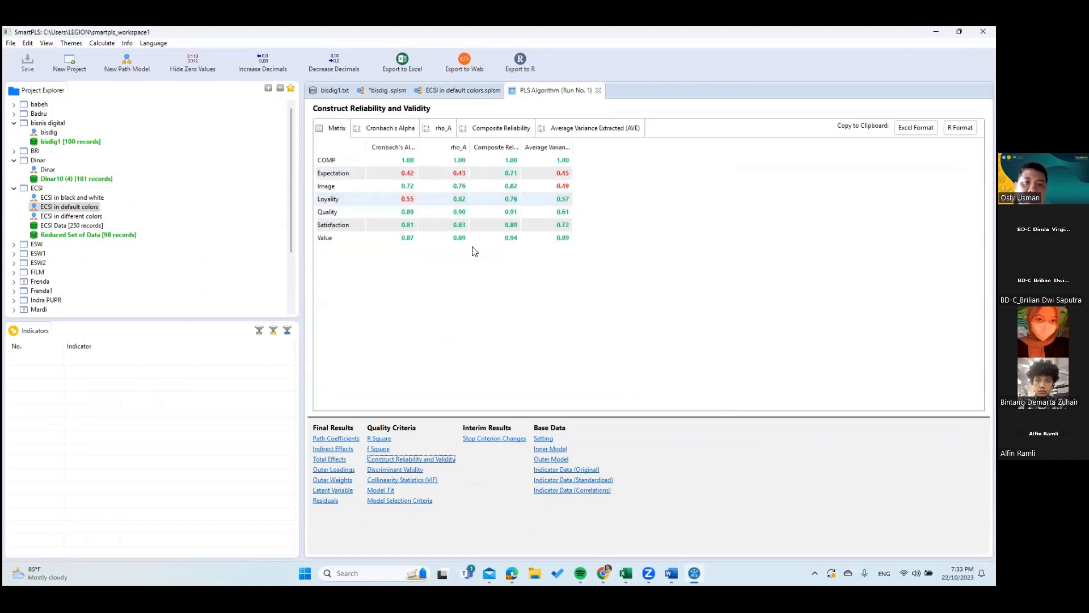
left_click(915, 127)
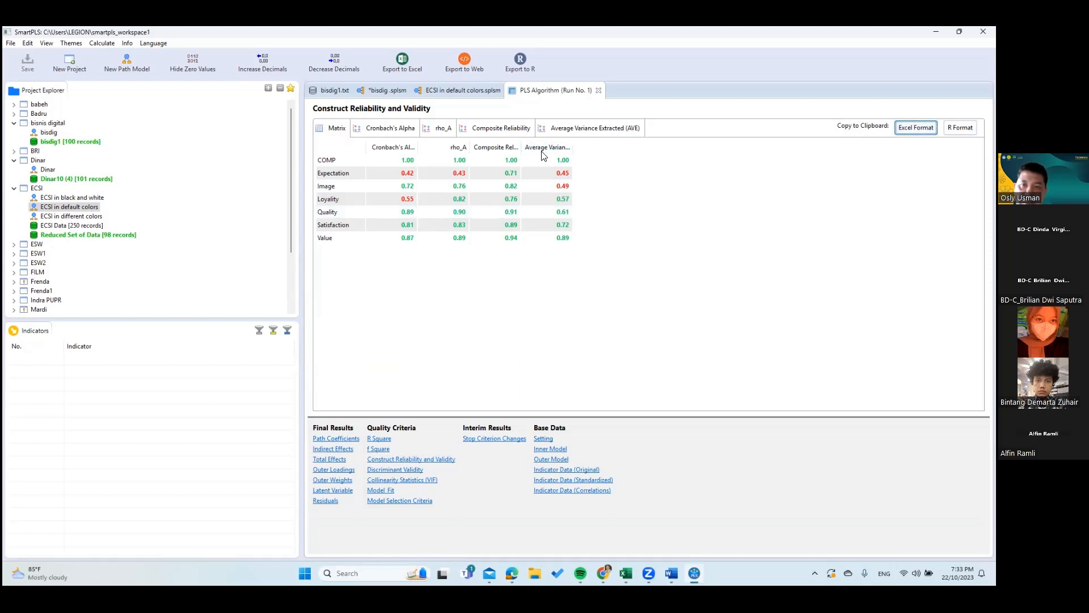
Step: Paste the reliability and validity matrix into Document5 in Word, a few blank lines below the PERV2 row
left_click(671, 573)
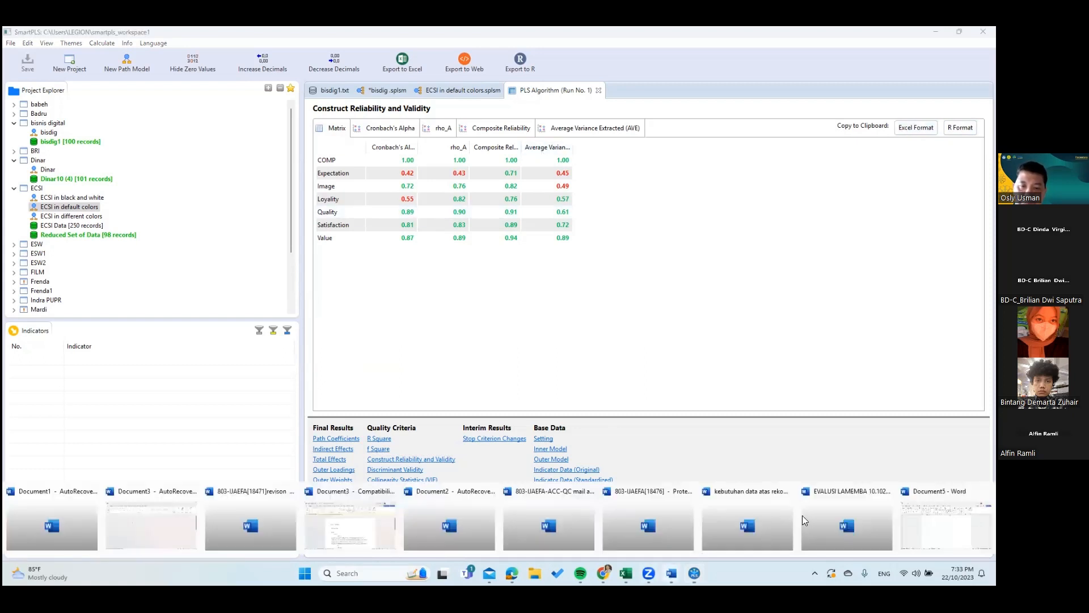
left_click(944, 528)
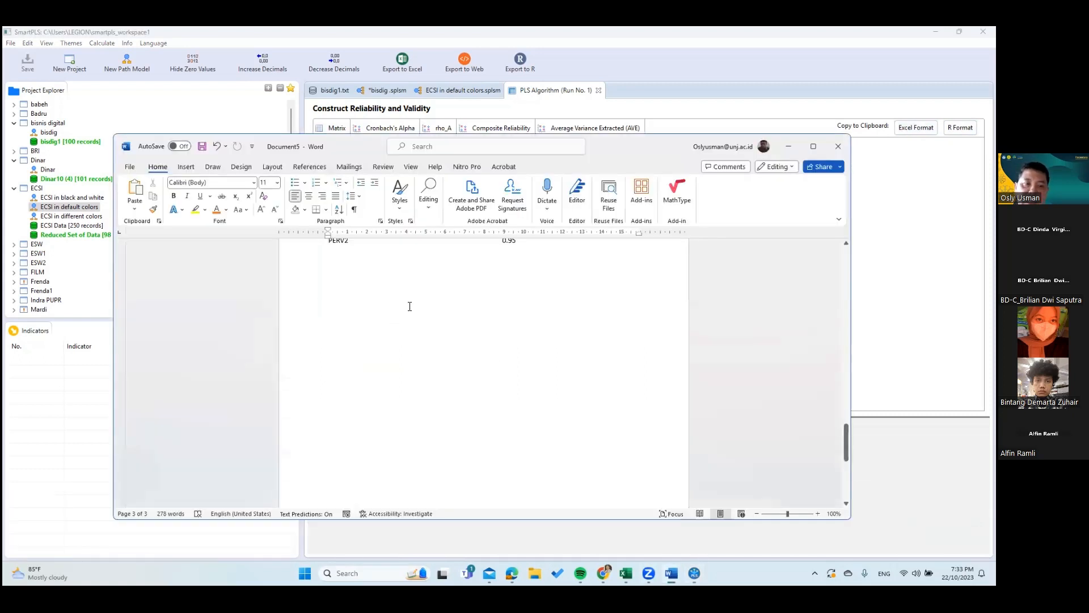
scroll(553, 330, "up", 2)
left_click(560, 321)
key("Return")
key("Return")
key("Return")
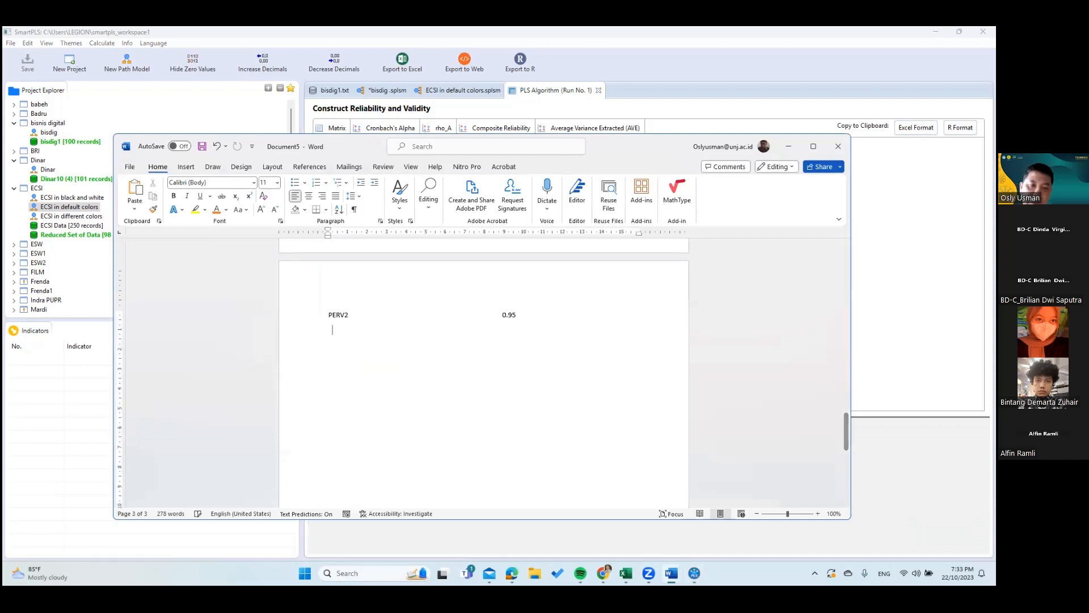
key("ctrl+v")
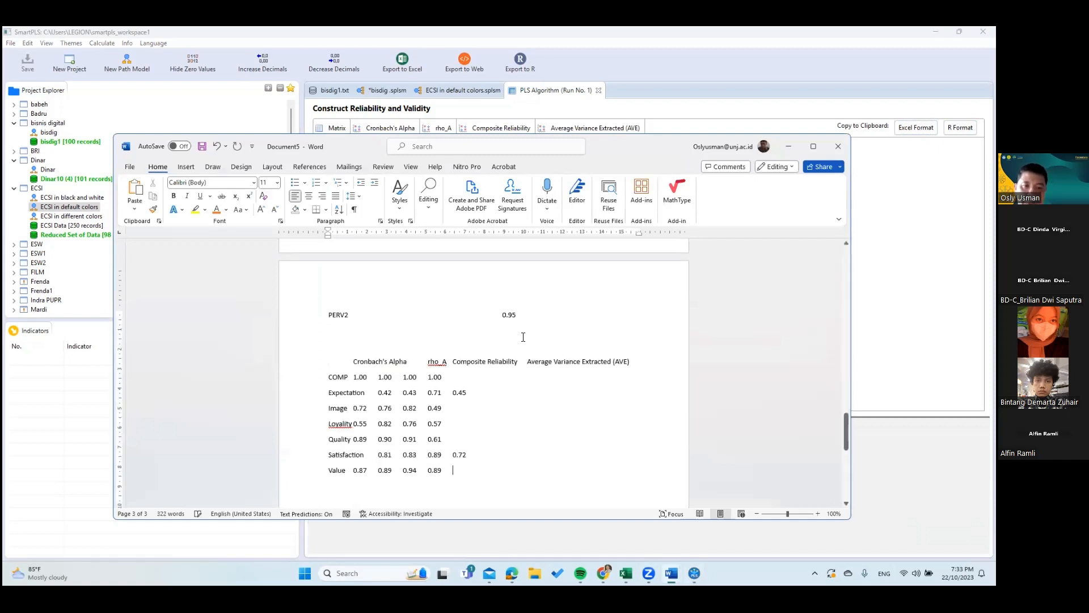
scroll(461, 342, "down", 2)
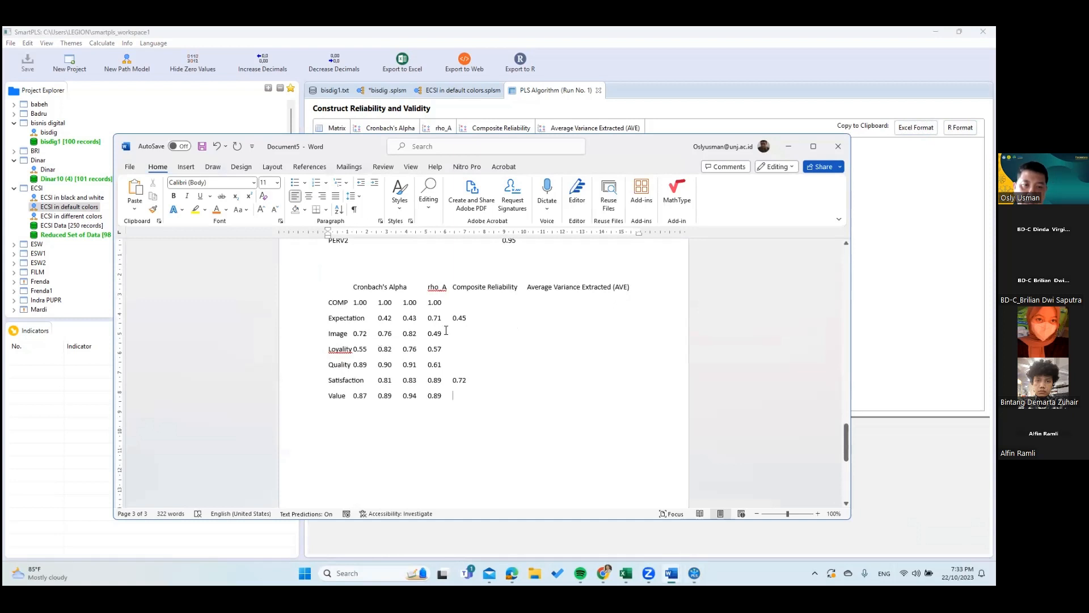
scroll(460, 328, "down", 1)
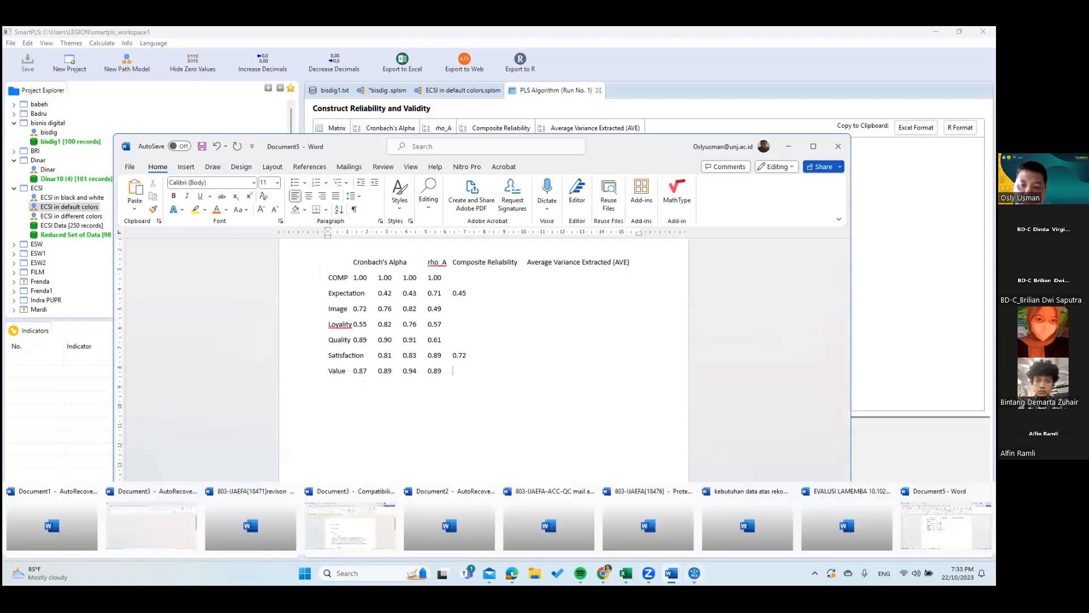
Step: Switch to SmartPLS, widen the Cronbach's Alpha column, view the Cronbach's Alpha and Composite Reliability charts, and return to the matrix
left_click(694, 573)
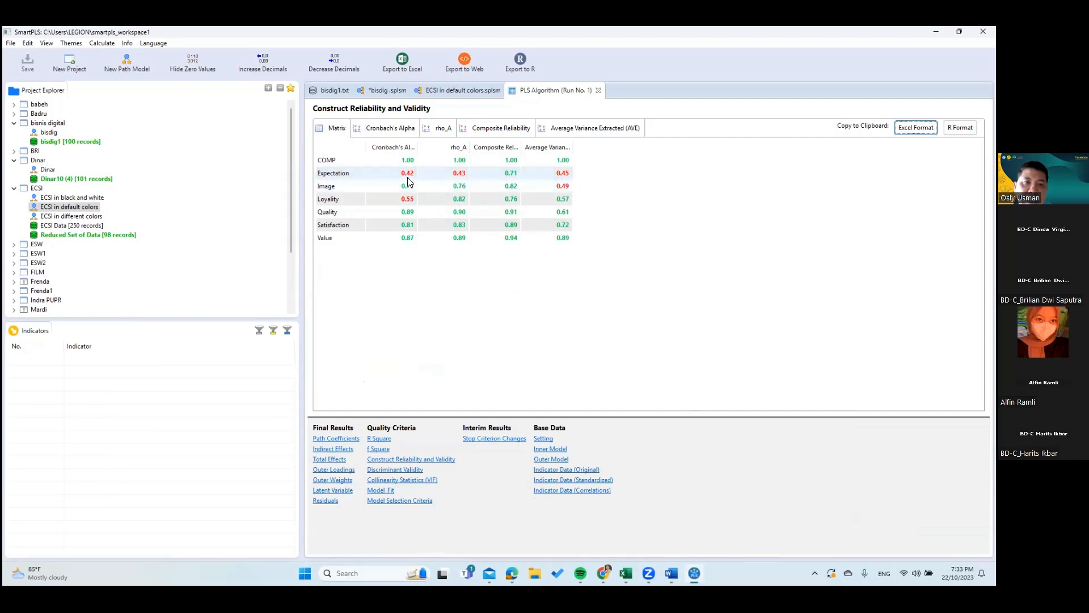
left_click_drag(412, 148, 451, 146)
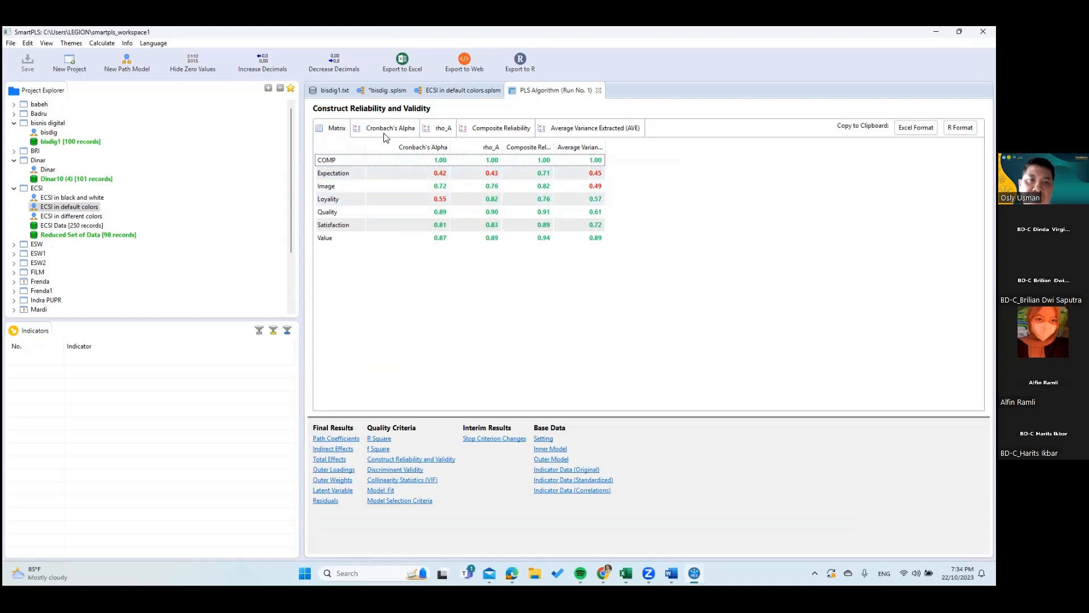
left_click(398, 130)
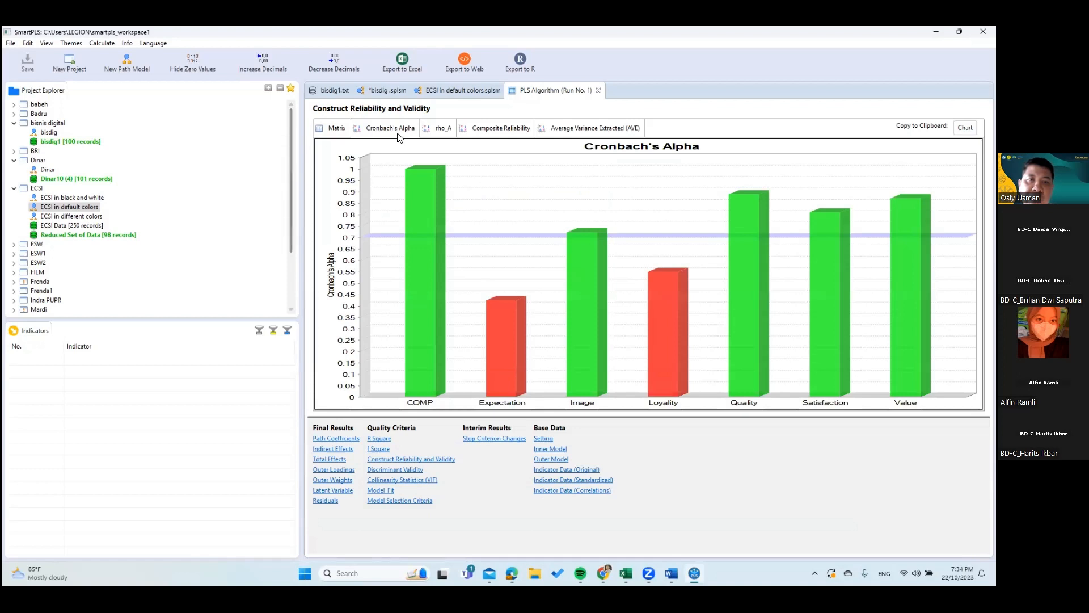
key("Right")
key("Right")
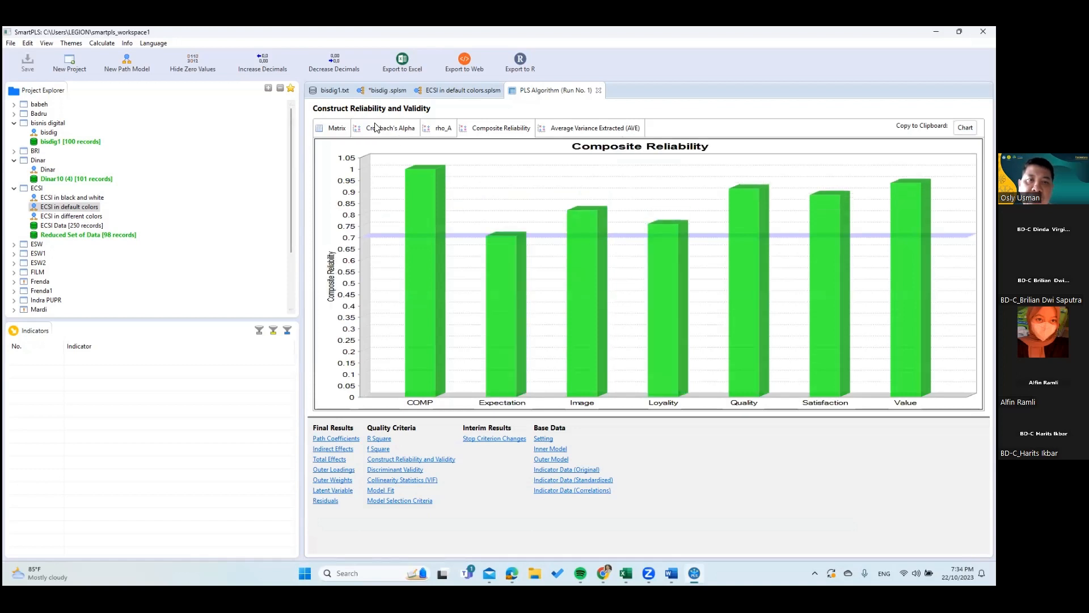
left_click(340, 129)
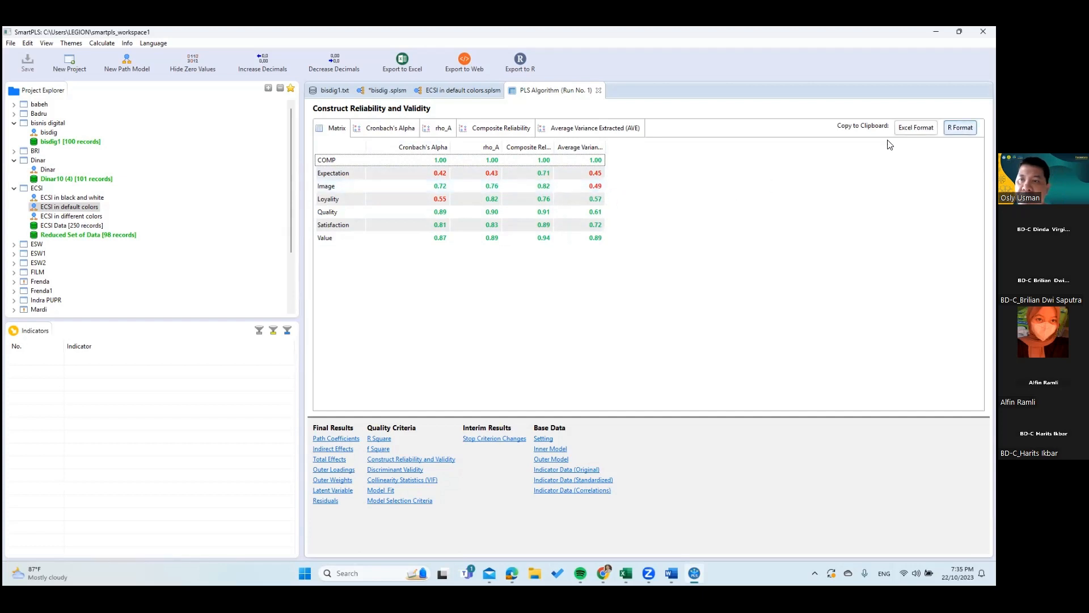
Step: Copy the Construct Reliability and Validity matrix again in Excel format and switch to Document5 in Word
left_click(916, 128)
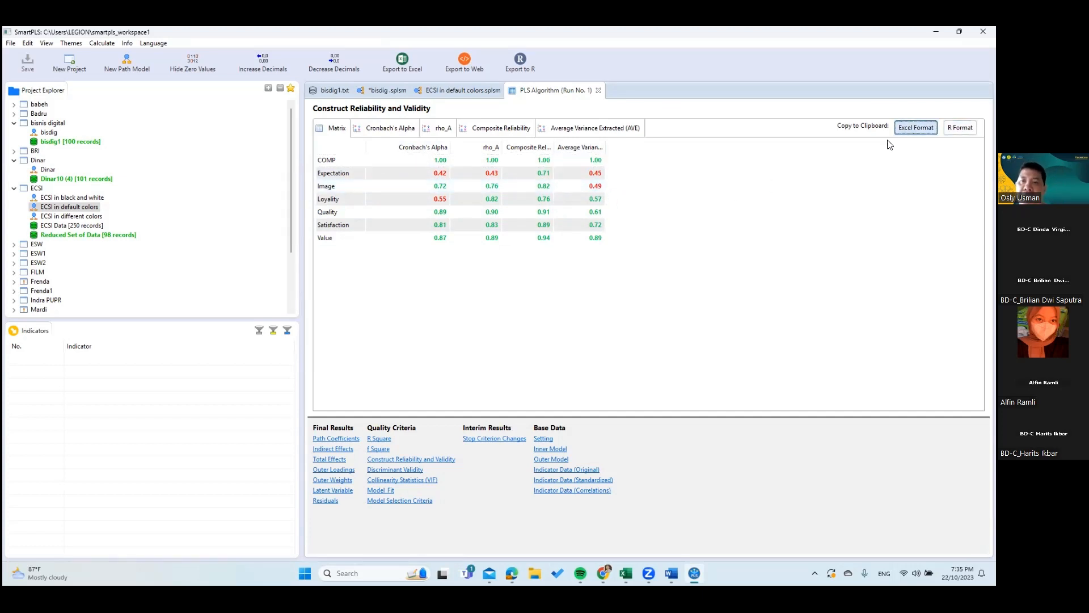
left_click(671, 573)
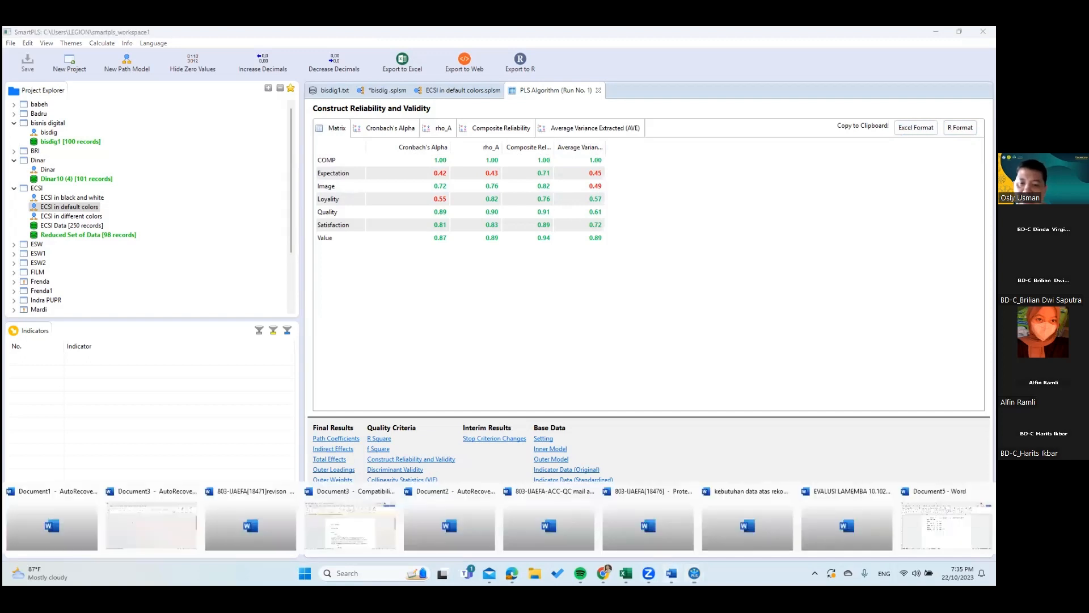
left_click(946, 525)
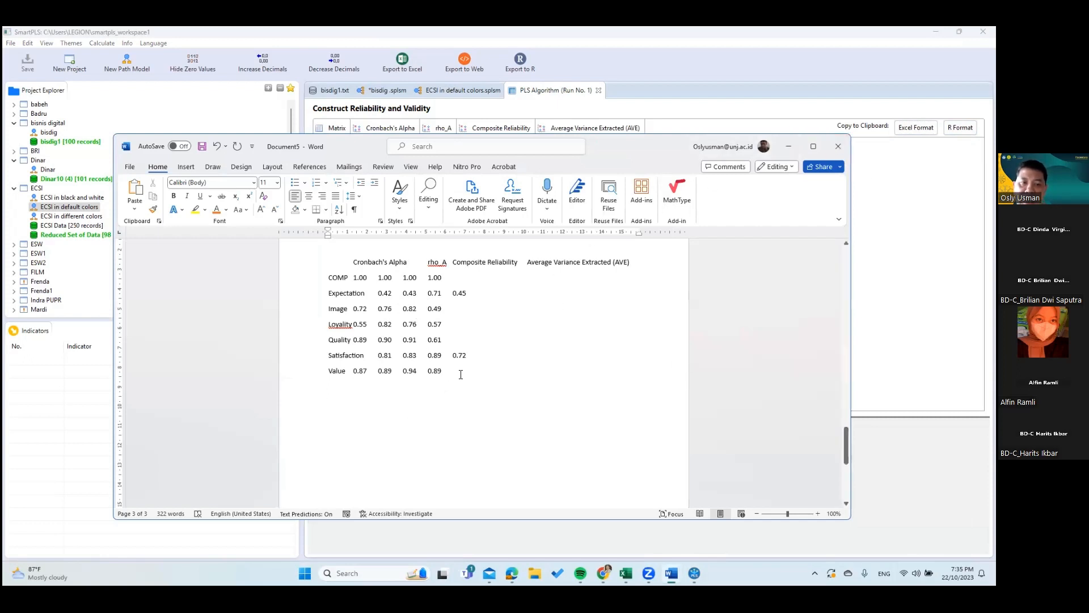
key("Tab")
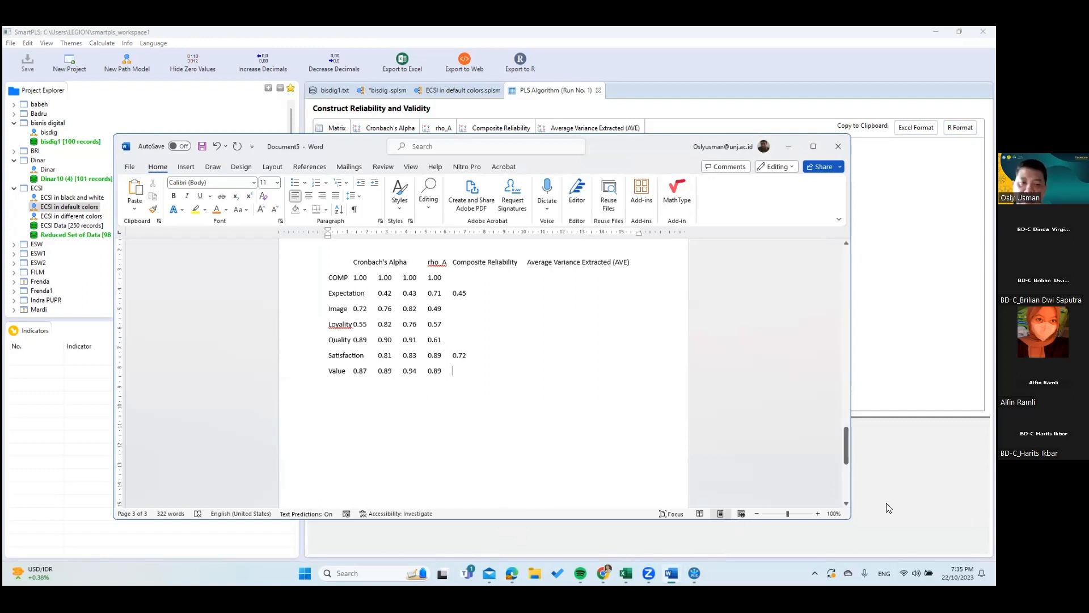
Step: Return to SmartPLS, view the Discriminant Validity results, and copy the Outer VIF Values from Collinearity Statistics in Excel format
left_click(670, 572)
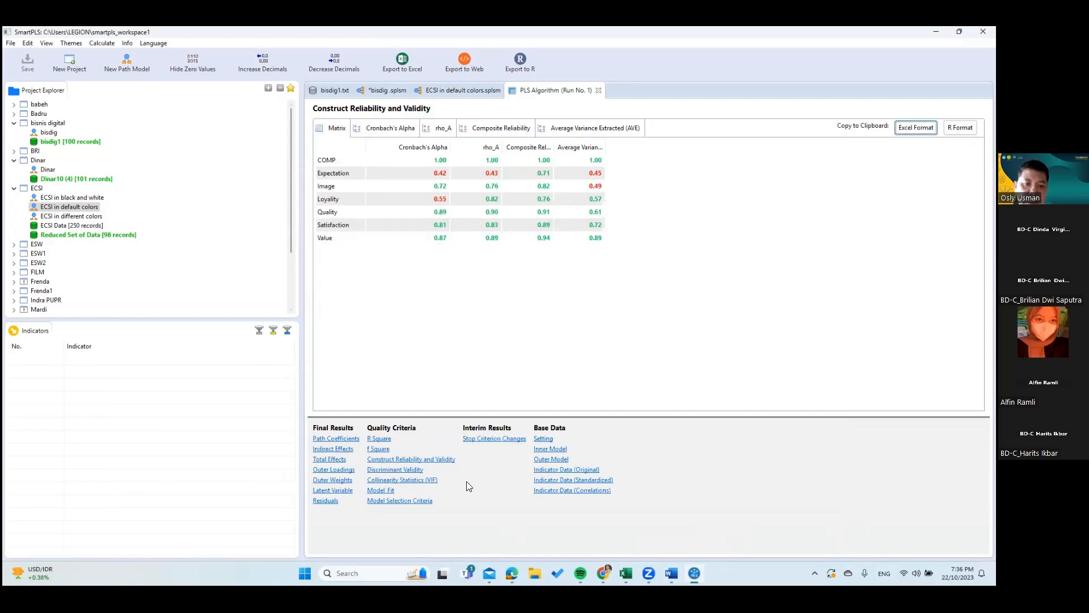
left_click(419, 471)
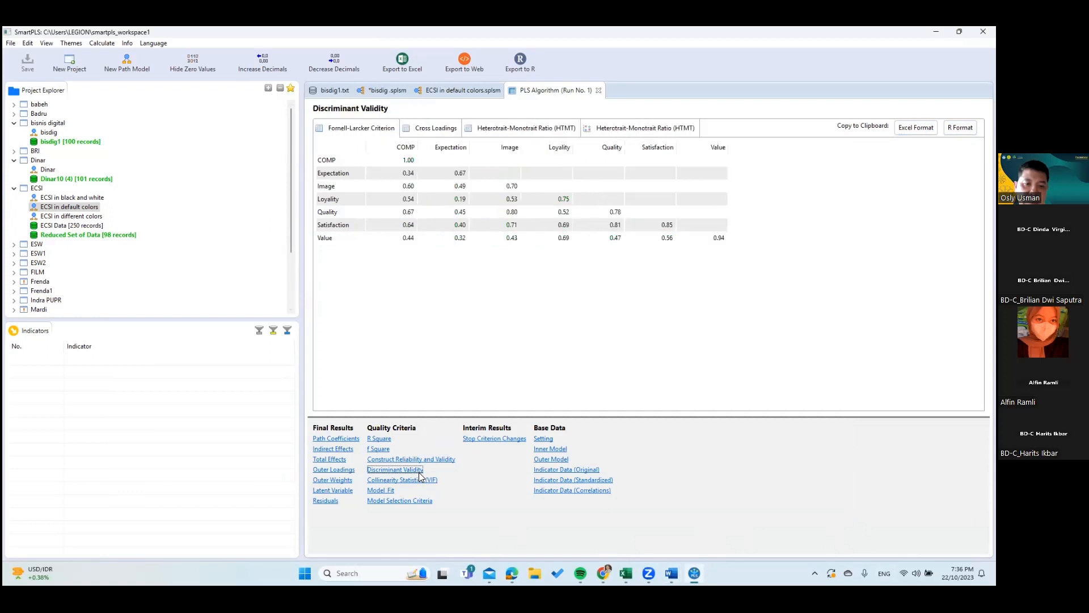
left_click(421, 482)
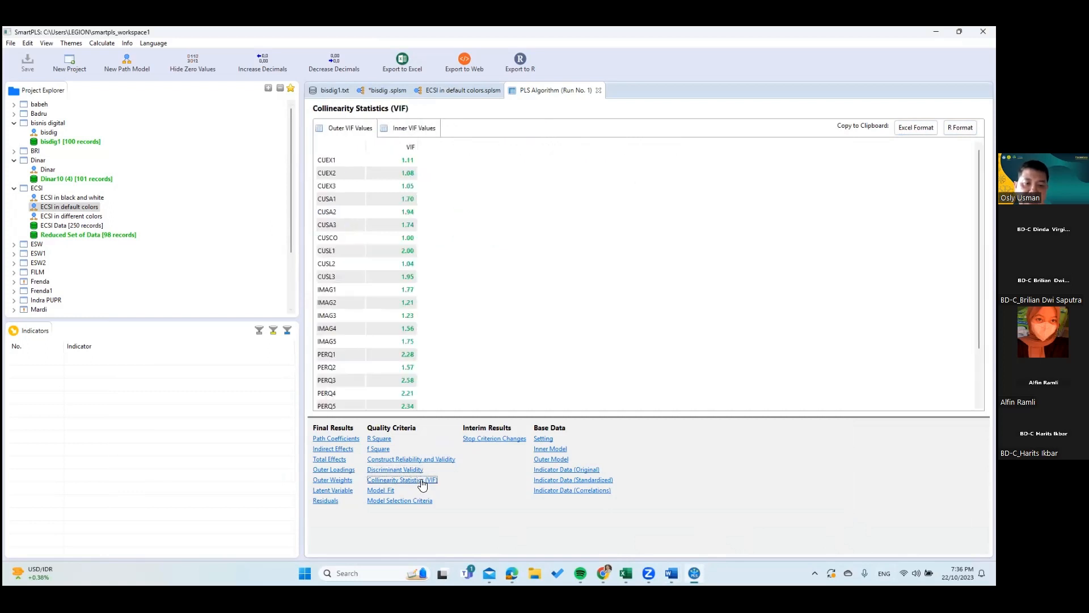
scroll(365, 177, "down", 1)
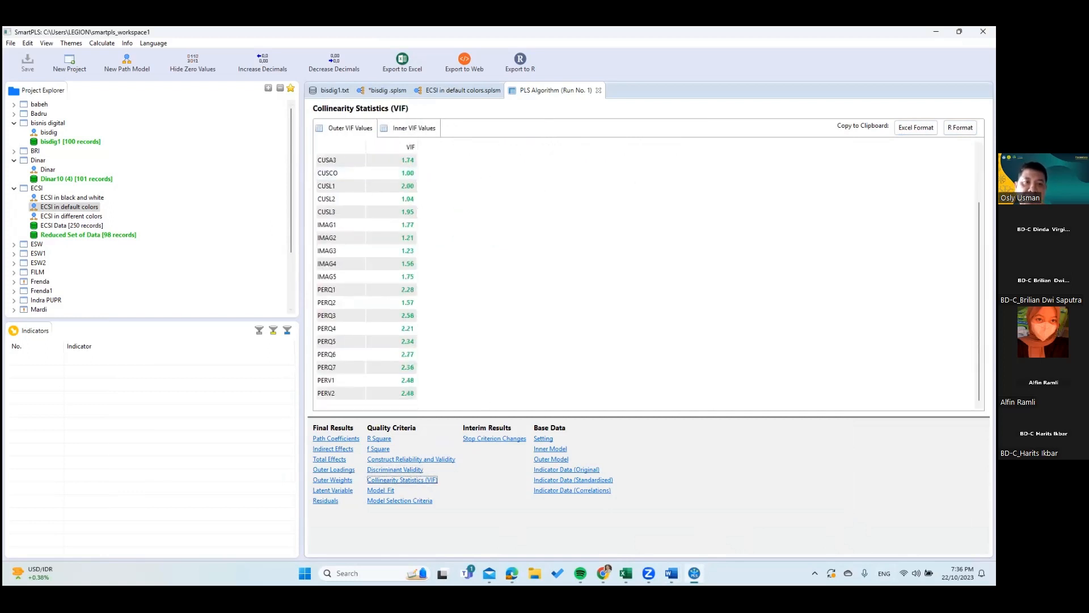
left_click(915, 128)
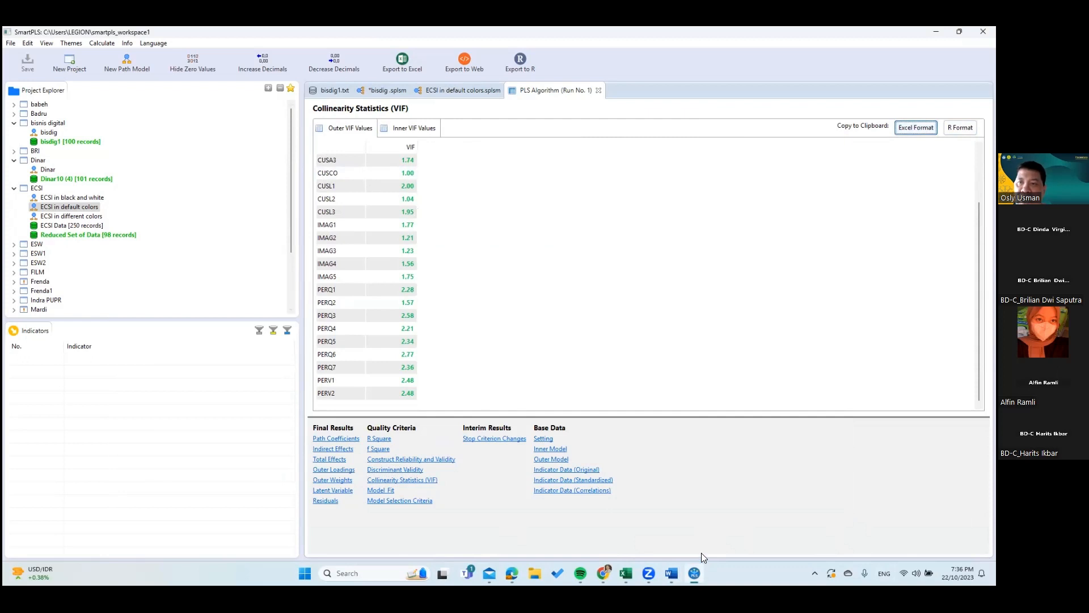
Step: Switch to Document5 in Word and paste the Outer VIF Values two lines below the reliability and validity matrix
left_click(671, 572)
left_click(671, 573)
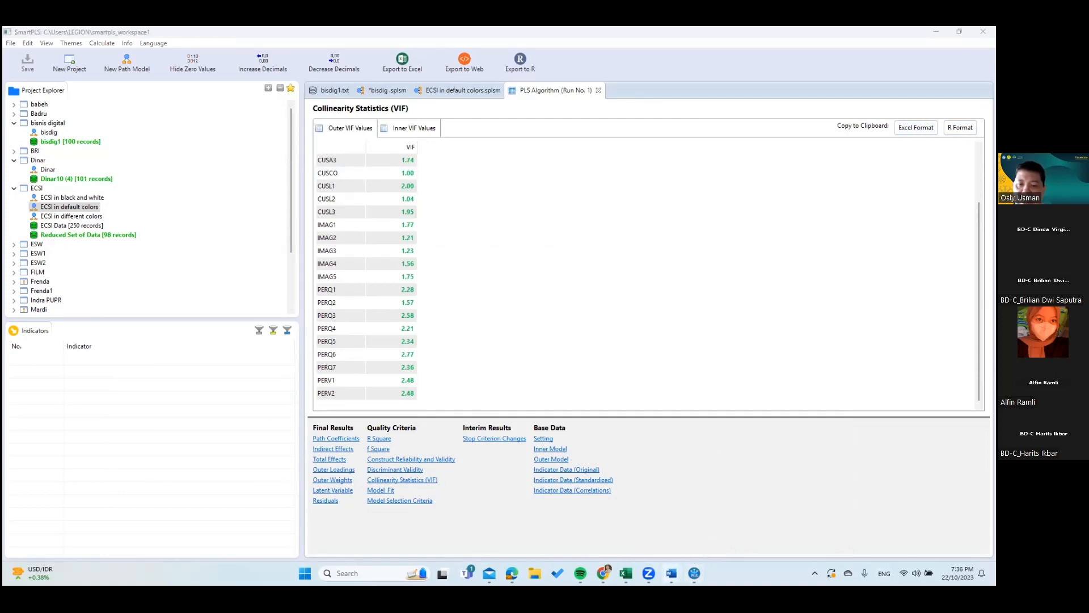
left_click(946, 525)
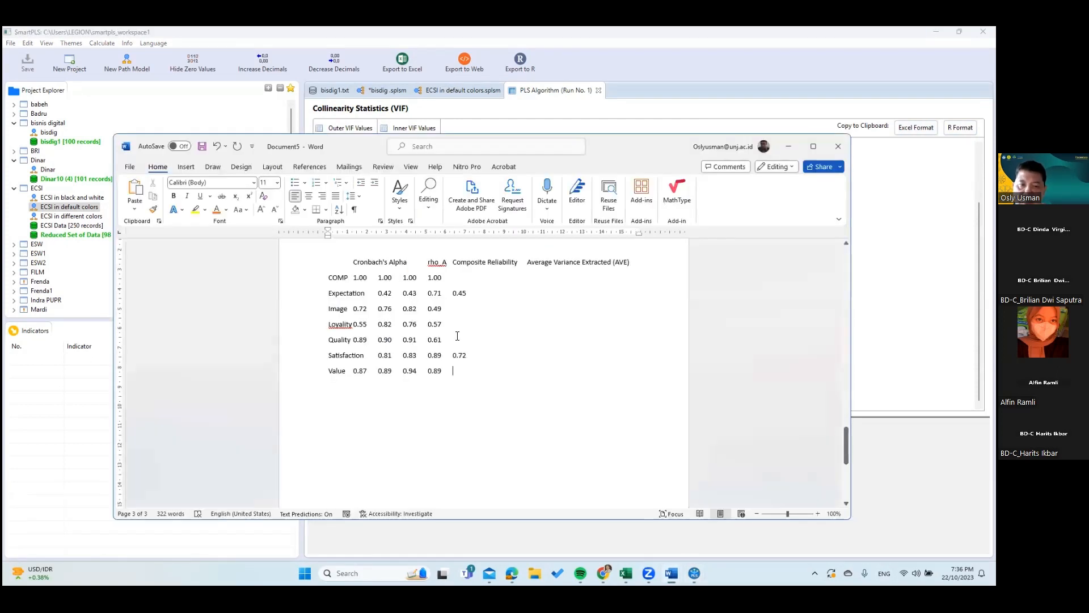
key("Return")
key("Return")
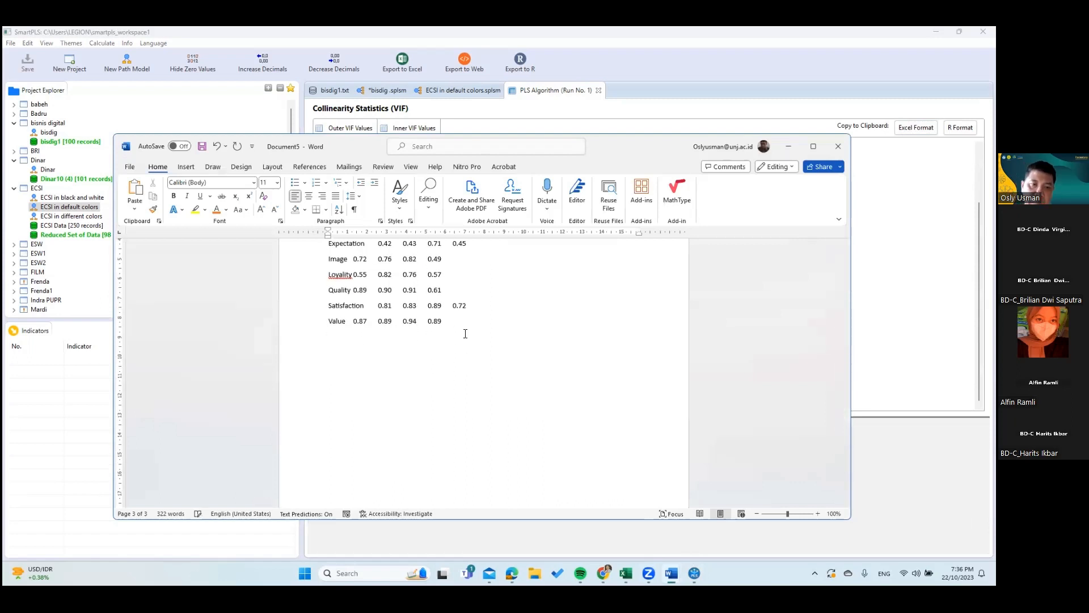
key("ctrl+v")
scroll(462, 317, "up", 8)
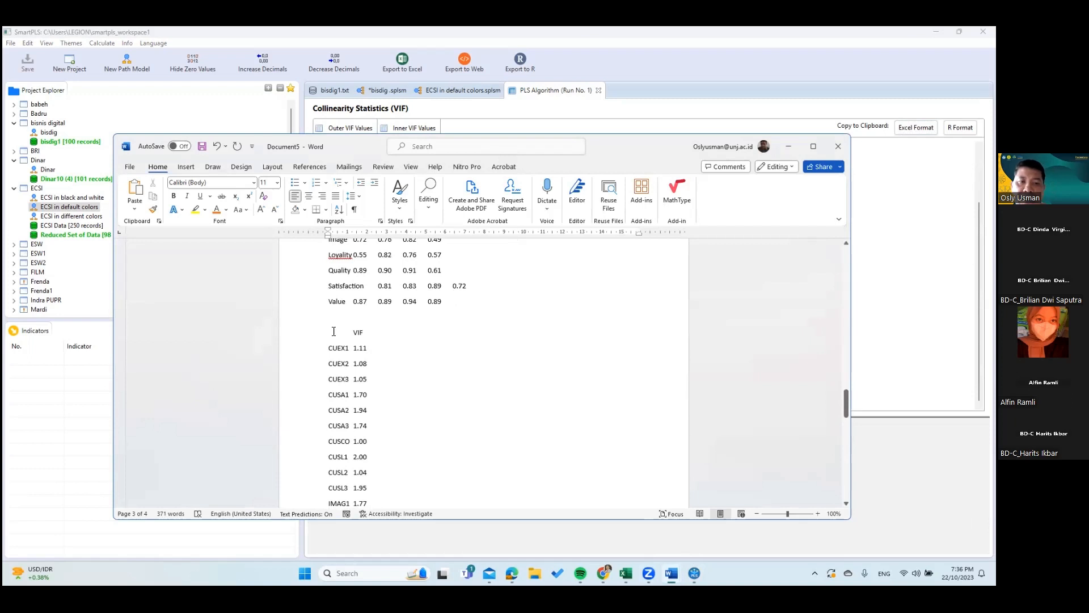
Step: Add the heading "Variance Inflation factor" on the blank line above the VIF table
left_click(372, 321)
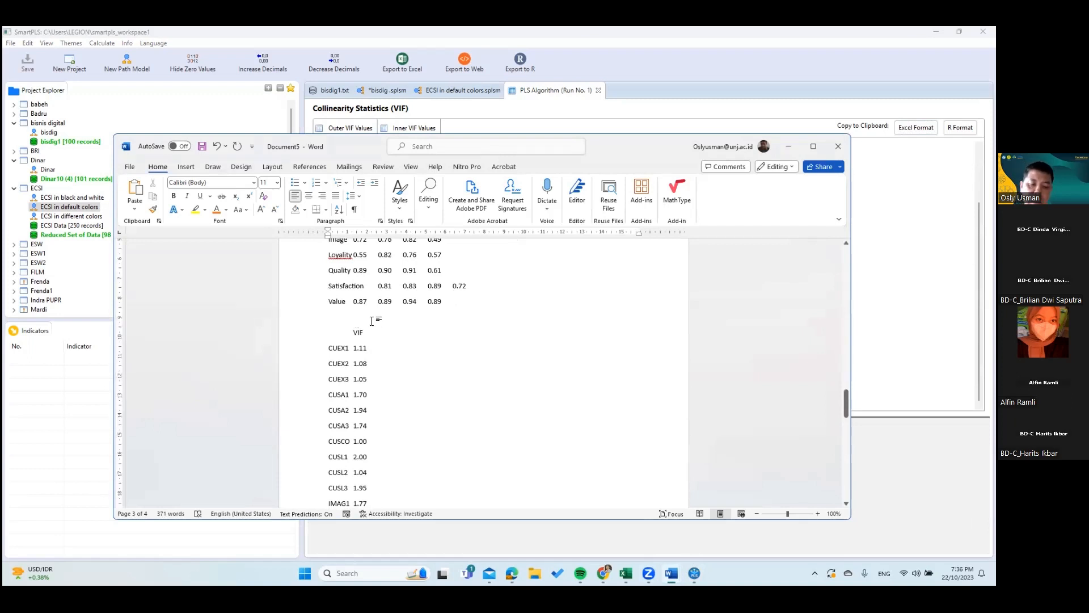
type("Variand")
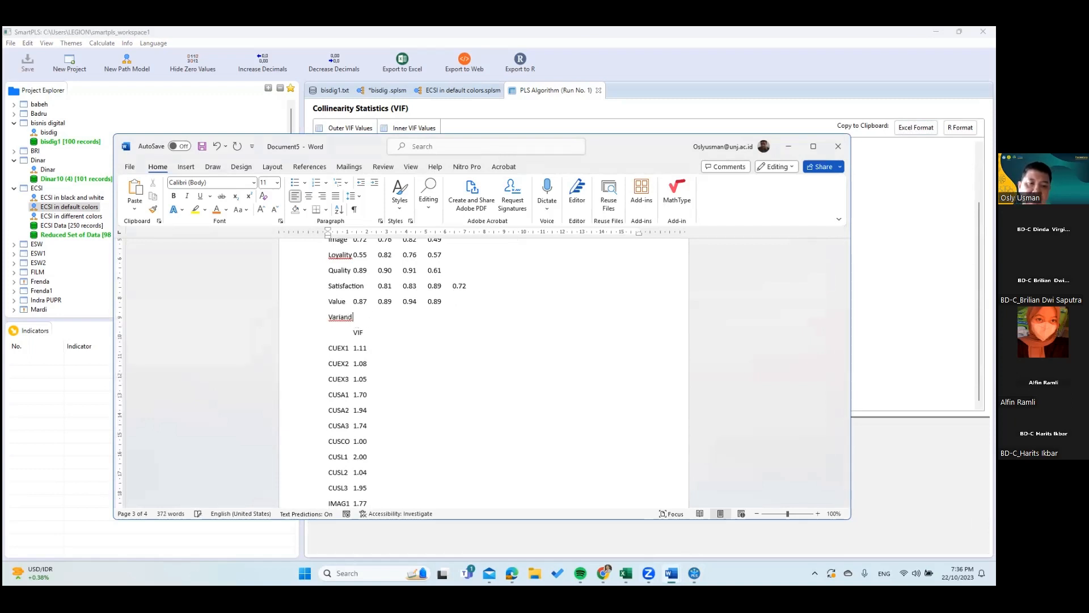
key("BackSpace")
type("ce Inf")
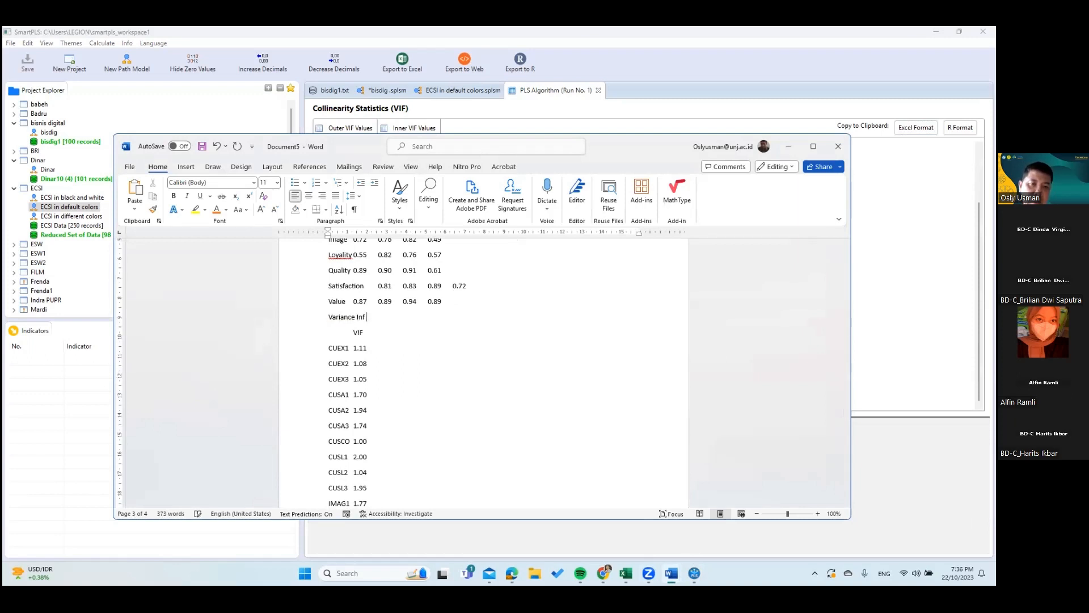
type("alttion  factor")
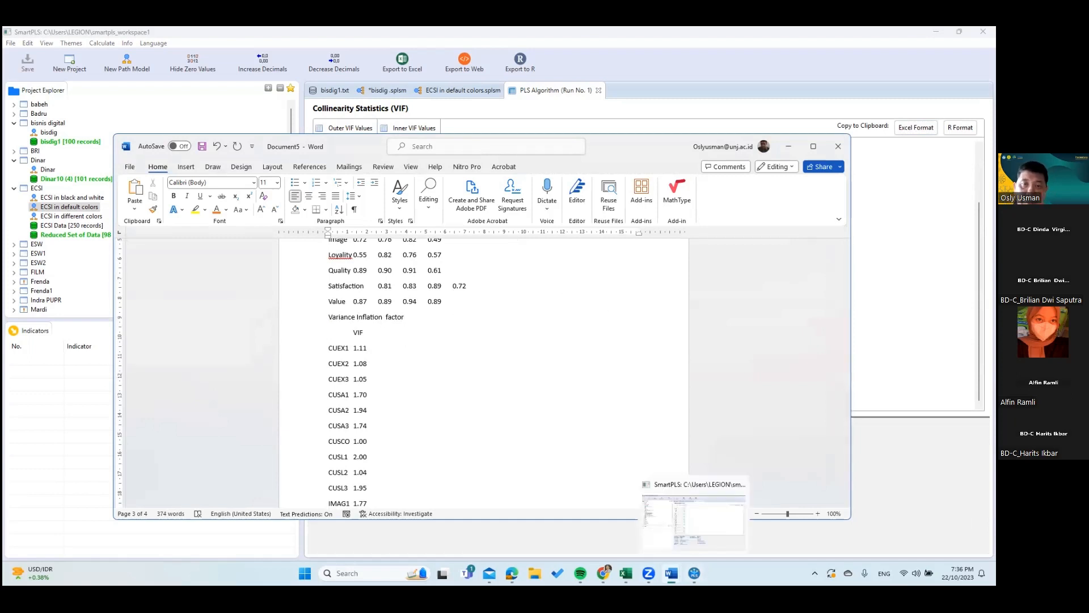
Step: Switch to SmartPLS, review the Outer VIF Values, and copy the Model_Fit Fit Summary in Excel format
left_click(694, 574)
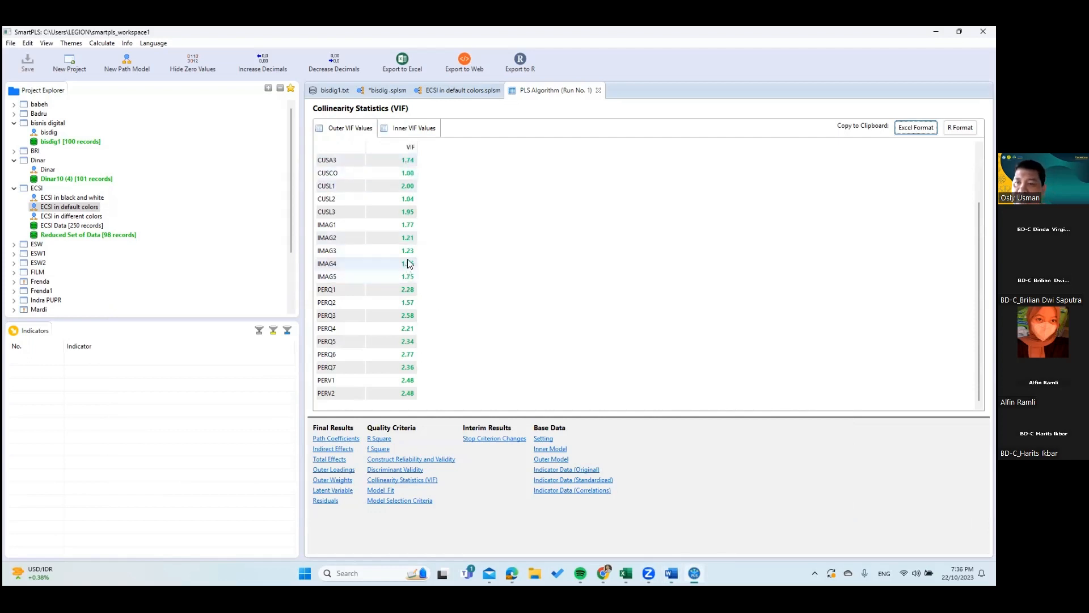
scroll(407, 264, "up", 1)
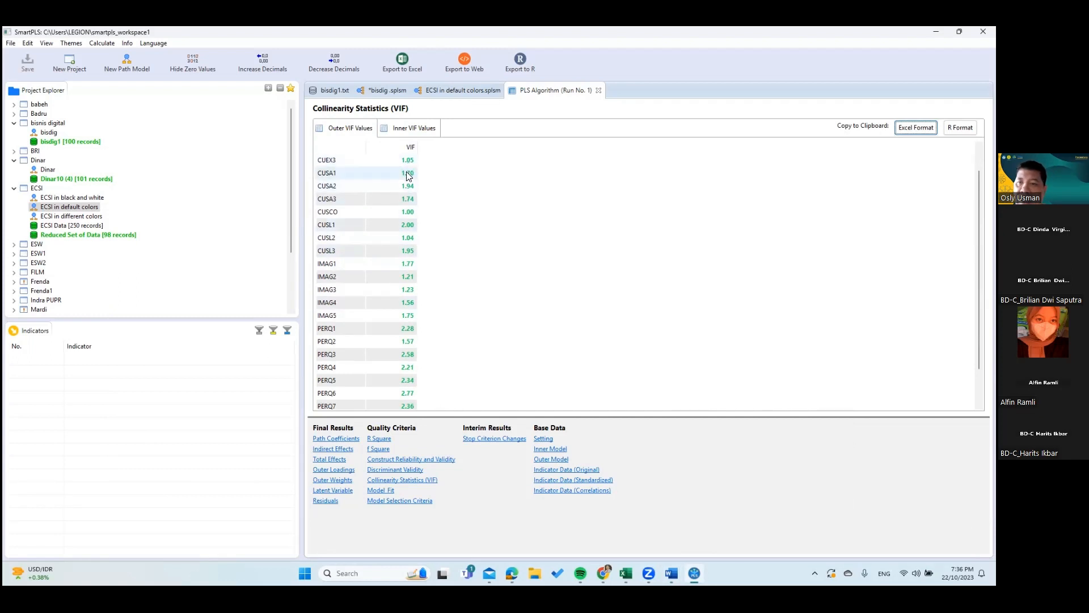
scroll(400, 196, "down", 1)
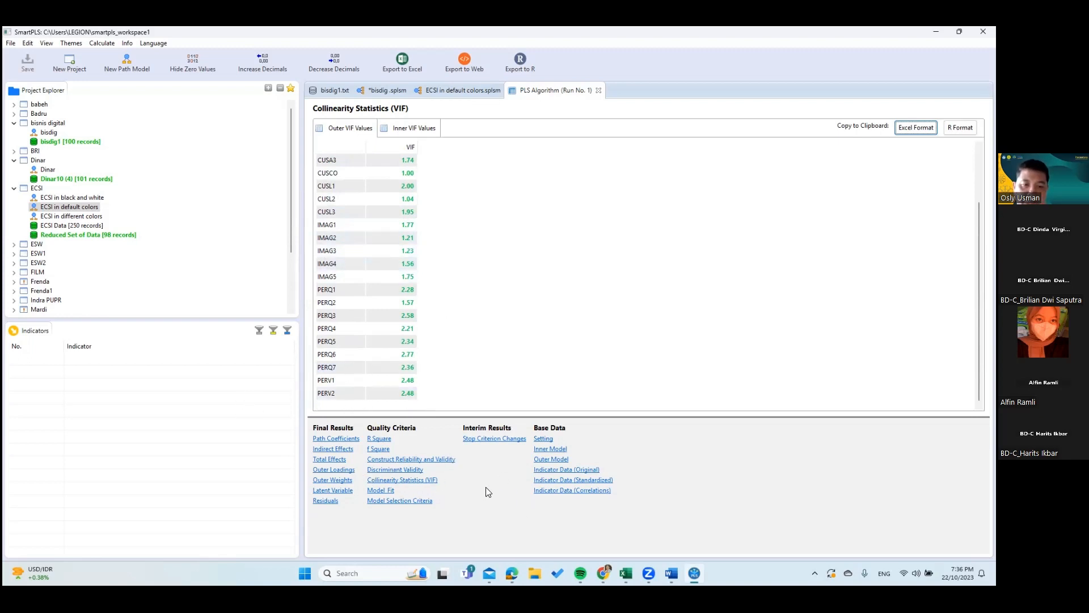
left_click(386, 491)
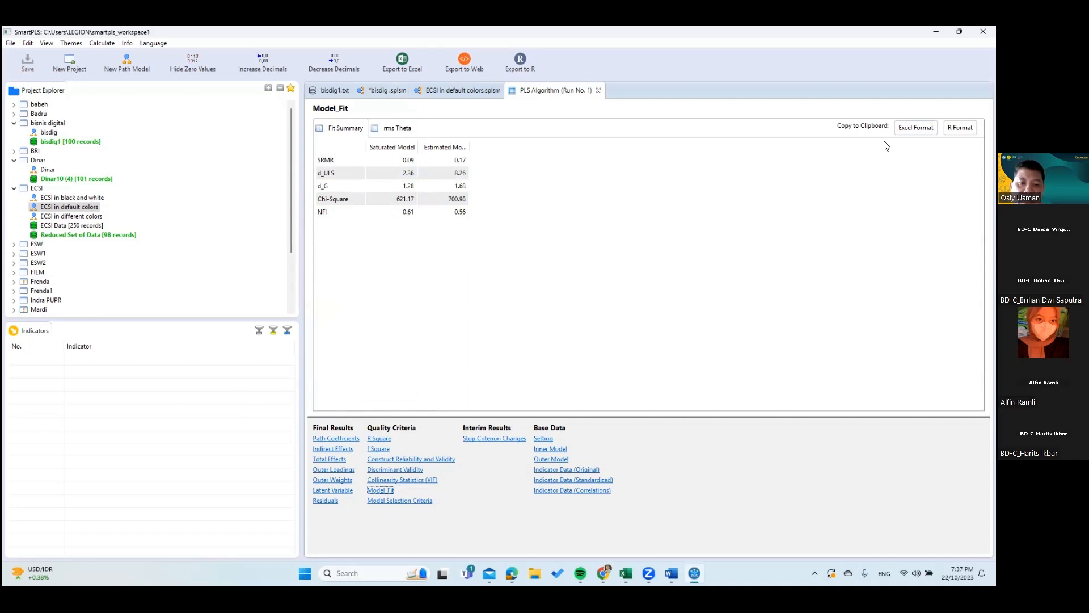
left_click(916, 127)
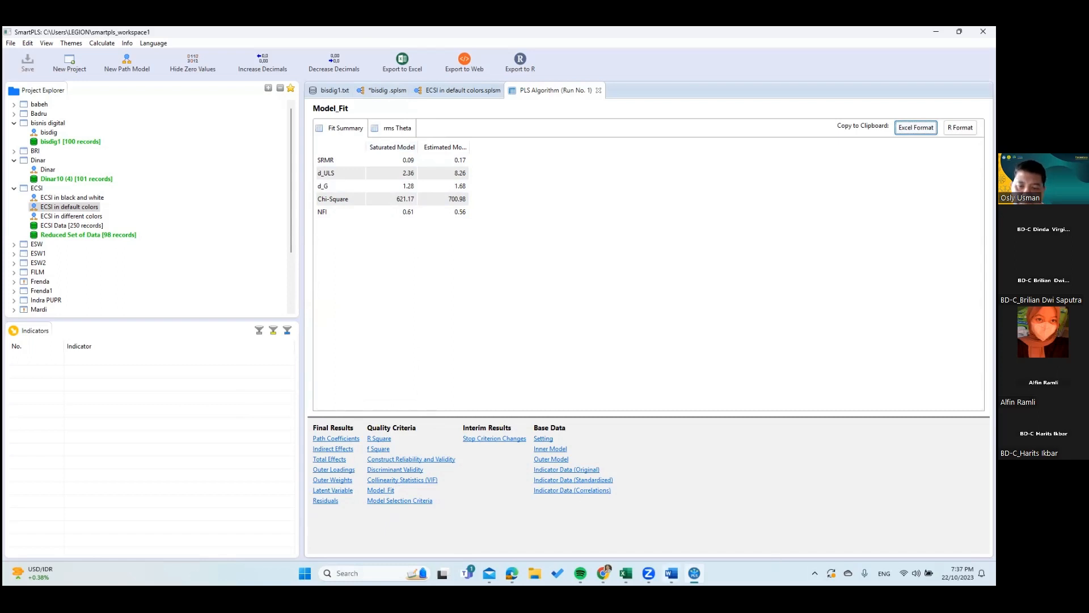
Step: Switch to Document5 in Word, add the heading "Model Fit nya" below the PERV2 VIF row, and paste the Fit Summary under it
left_click(671, 572)
left_click(435, 492)
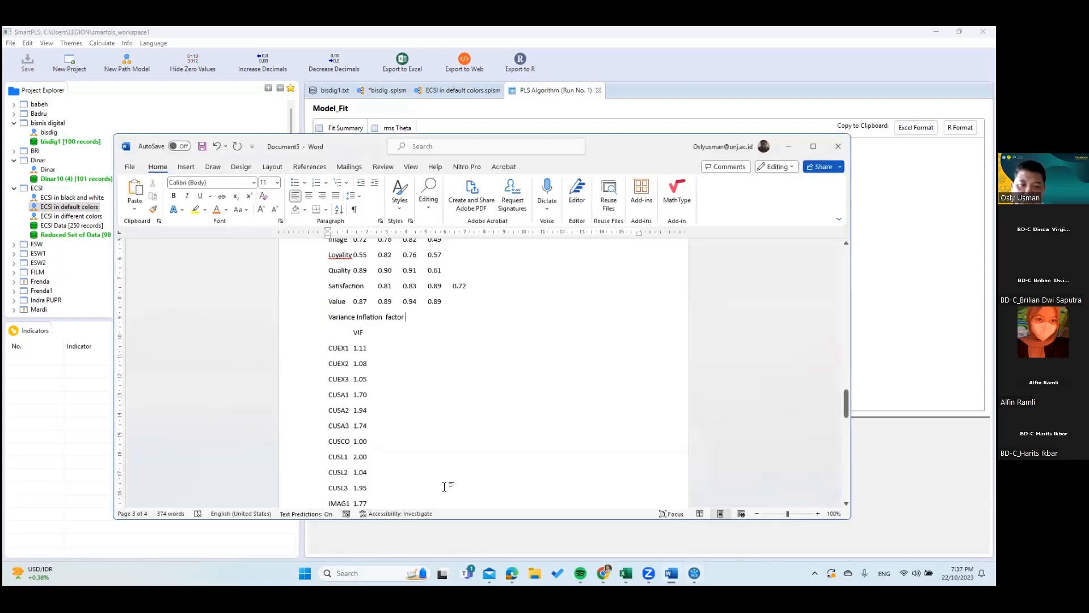
scroll(445, 484, "down", 10)
scroll(424, 468, "down", 3)
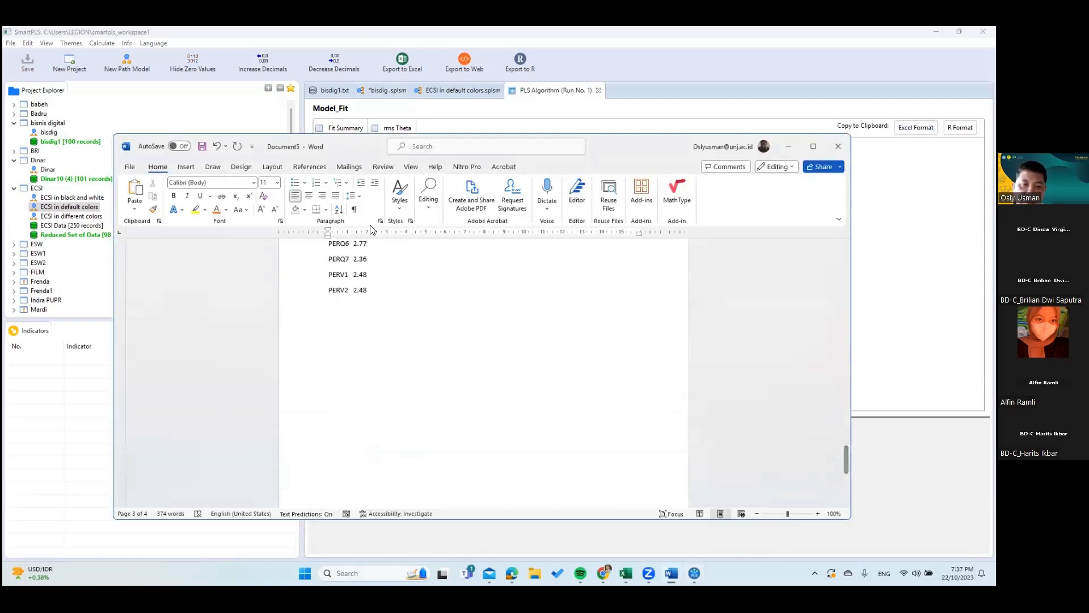
left_click(391, 290)
key("Return")
key("Return")
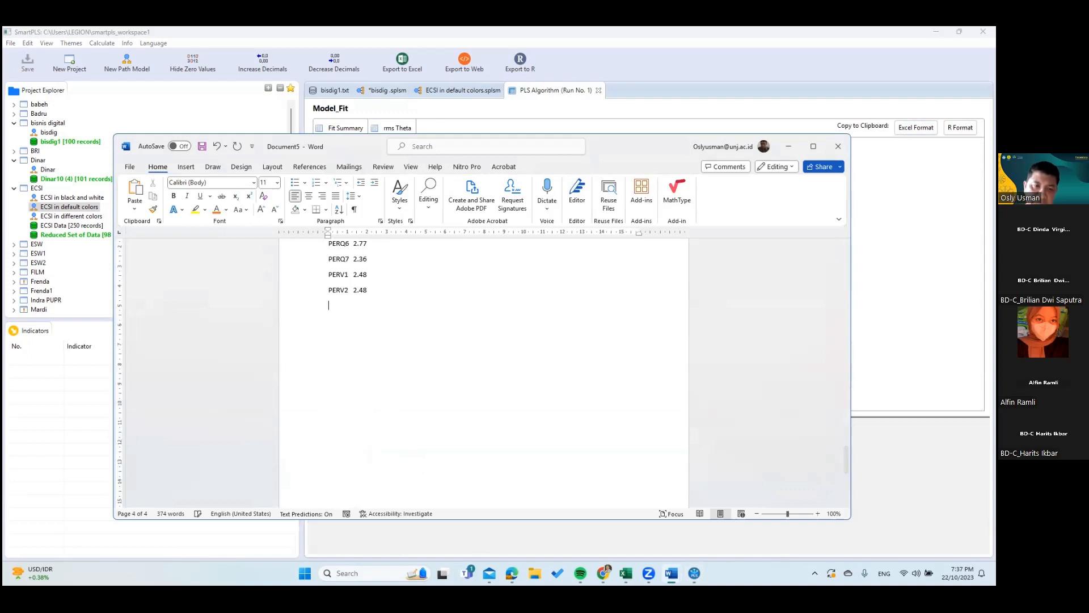
type("Model ")
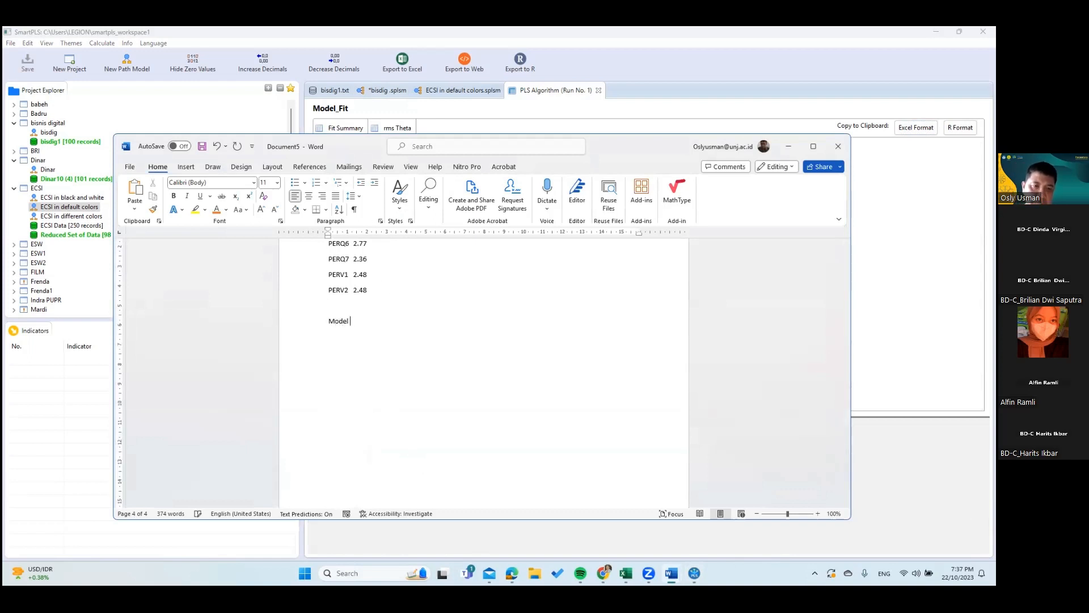
type("Fit ny")
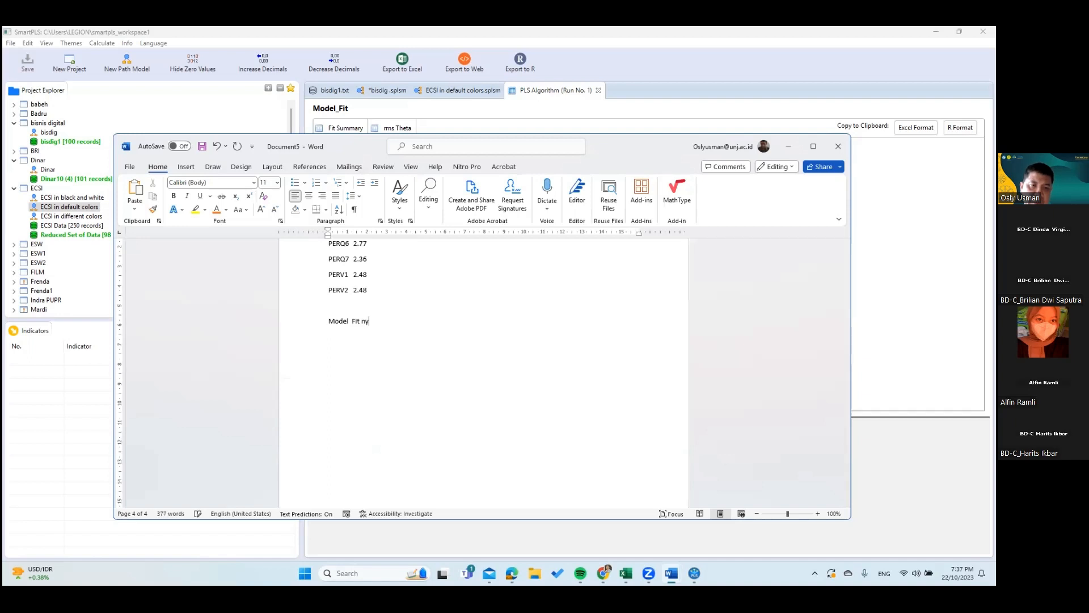
type("a")
key("Return")
type("Saturated Model\tEstimated Model SRMR\t0.09\t0.17 d_ULS\t2.36\t8.26 d_G\t1.28\t1.68 Chi-Square\t621.17\t700.98 NFI\t0.61\t0.56")
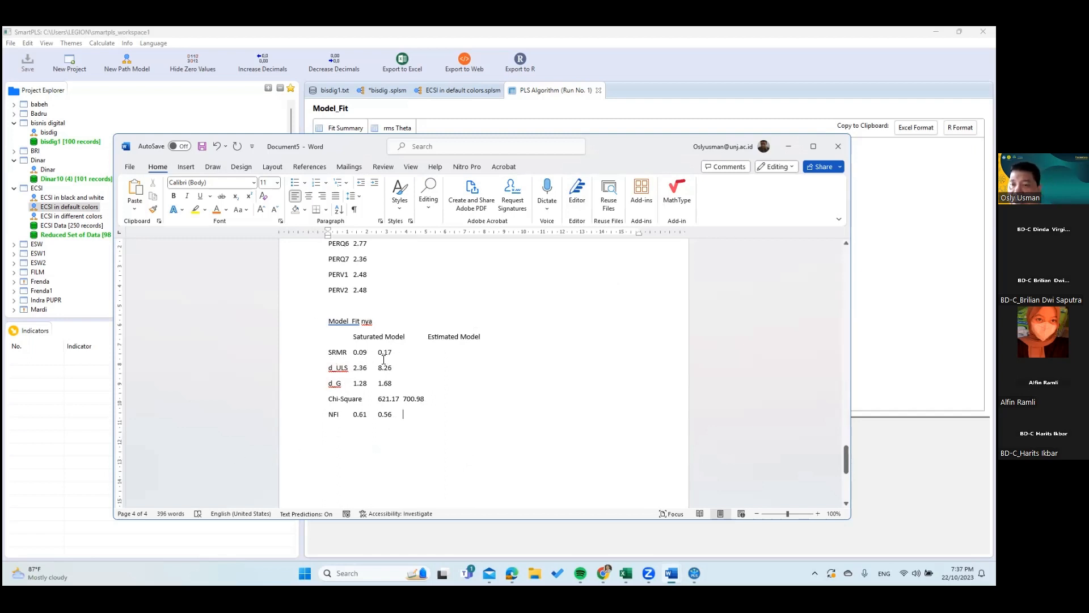
Step: Minimise the open windows and try to launch SmartPLS 4 from the desktop
left_click(718, 149)
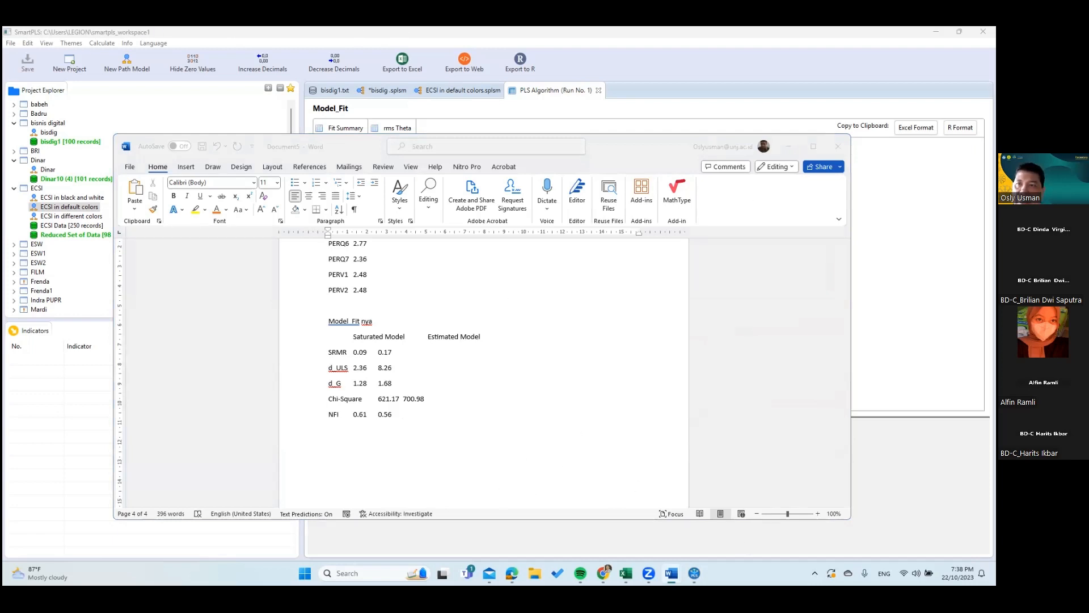
left_click(936, 32)
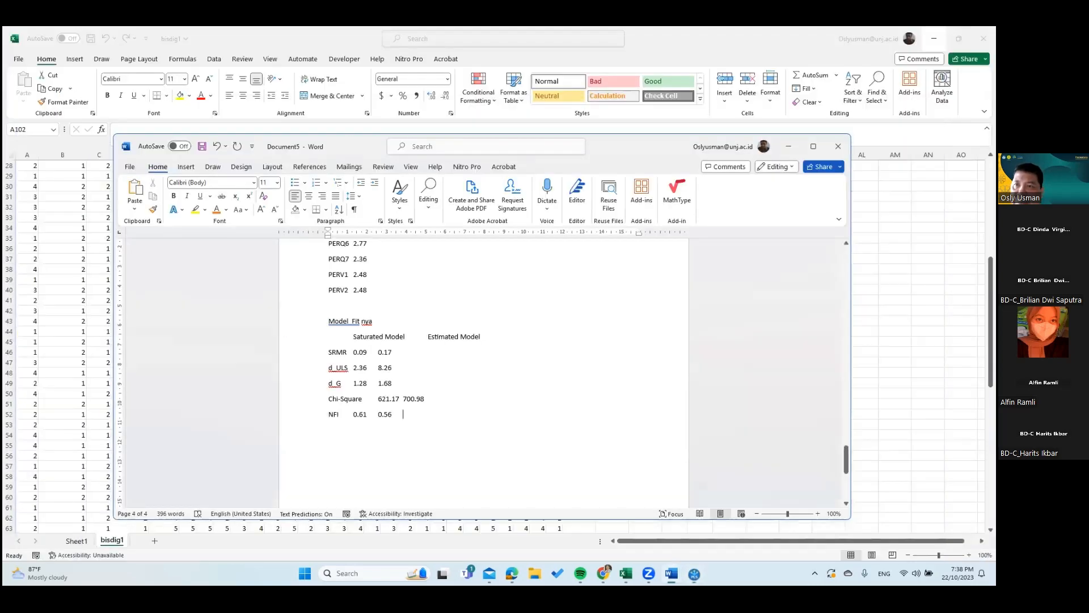
left_click(788, 146)
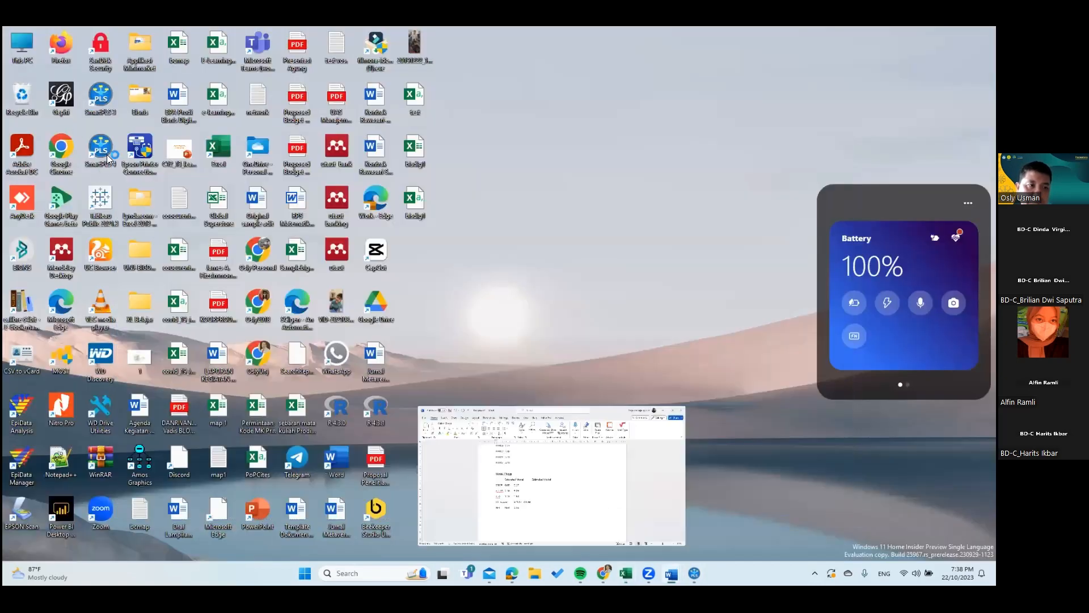
double_click(106, 155)
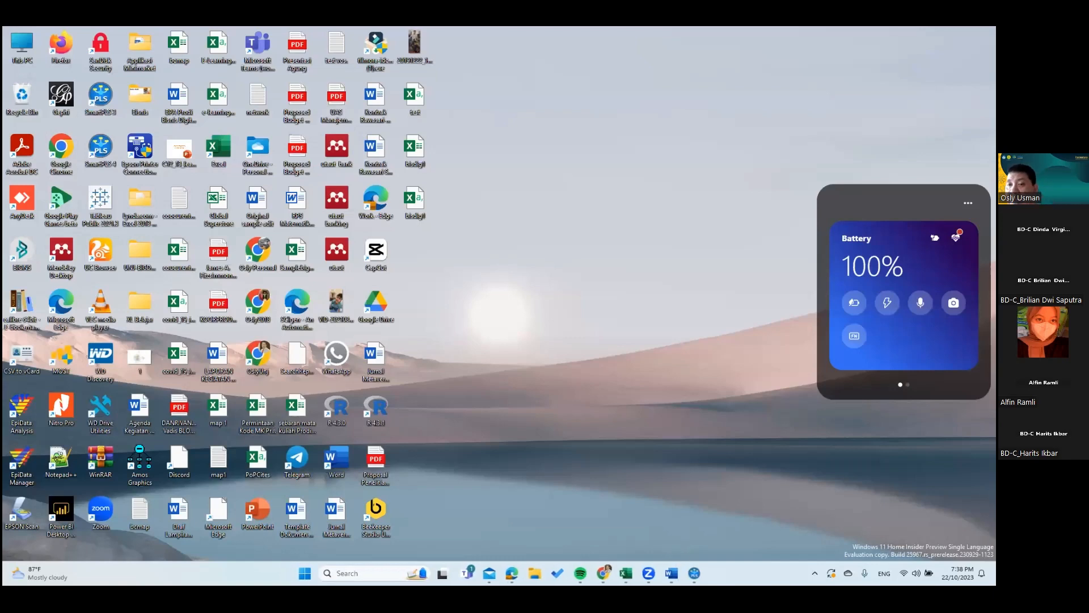
mouse_move(694, 573)
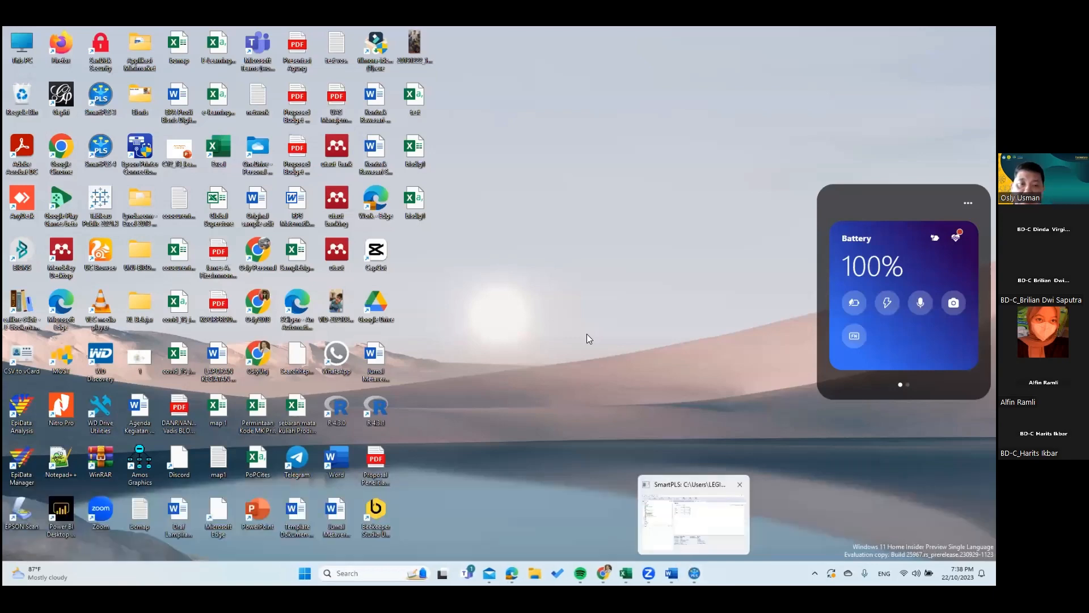
Step: Return to the open SmartPLS window and run Bootstrapping on the ECSI in default colors model with the default settings
left_click(694, 521)
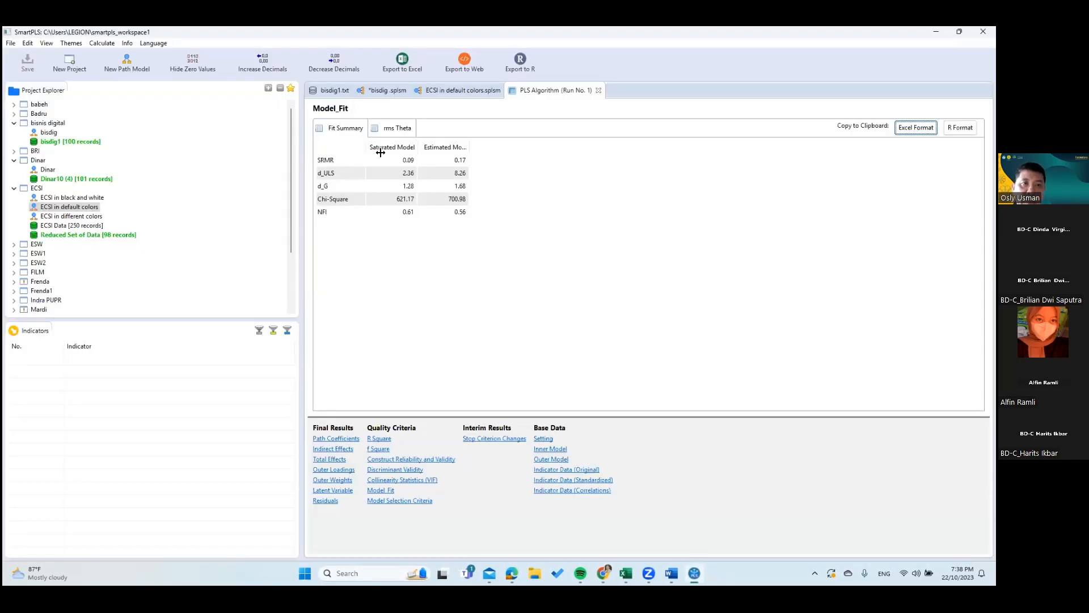
left_click(475, 90)
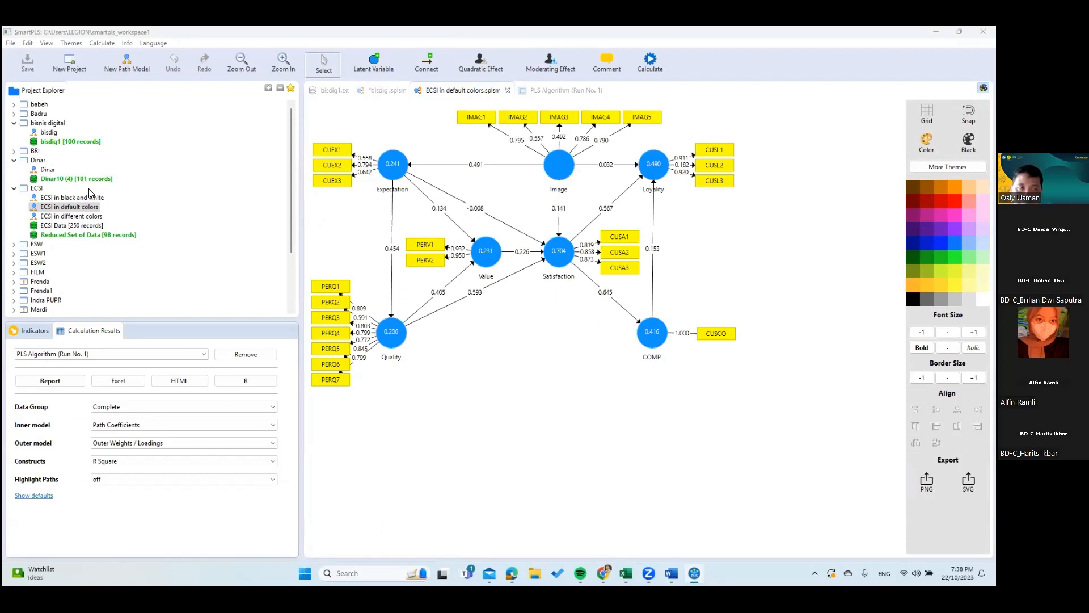
left_click(102, 44)
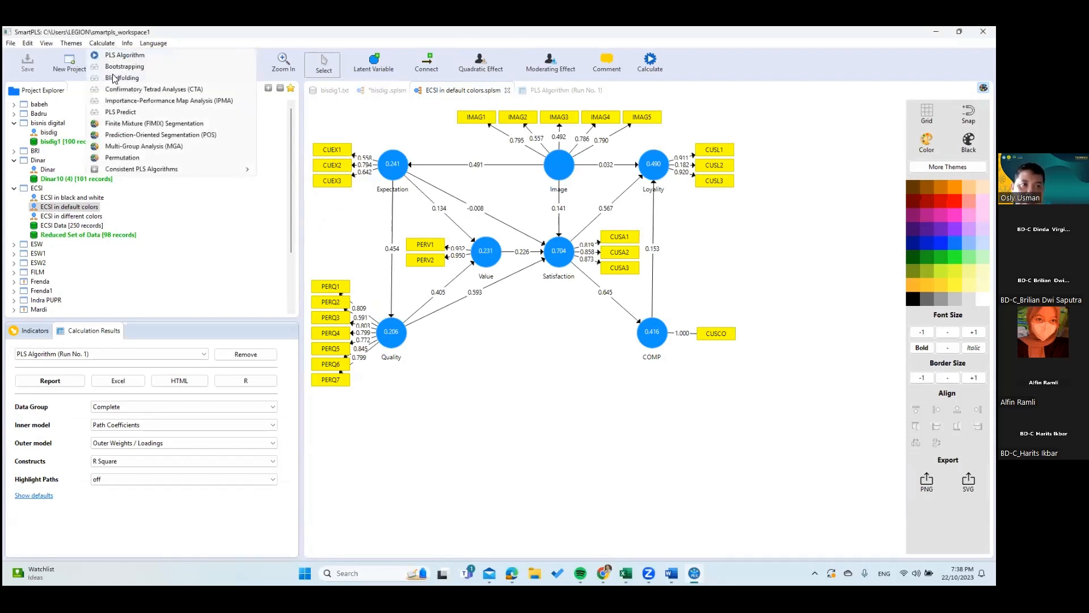
left_click(118, 67)
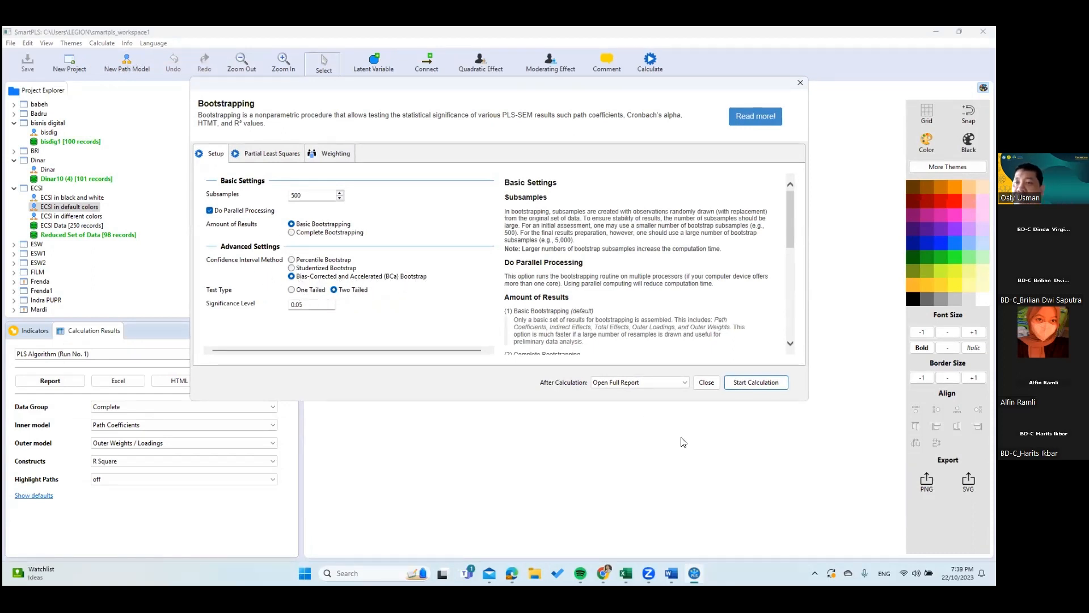
left_click(765, 384)
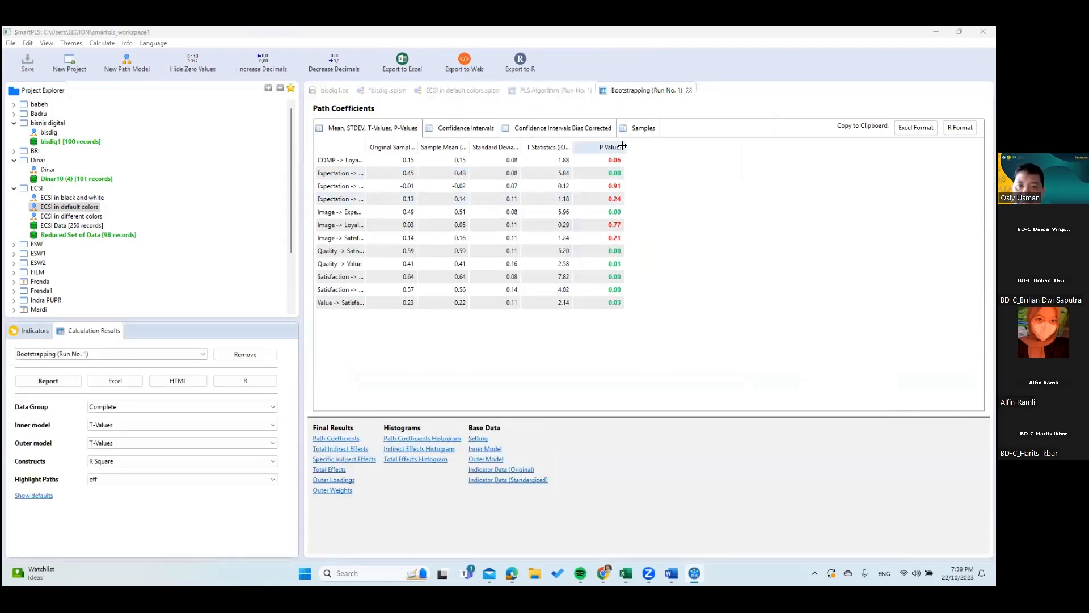
Step: Widen the P Values column and the path name column in the bootstrapping Path Coefficients table
left_click_drag(623, 146, 720, 159)
left_click(652, 163)
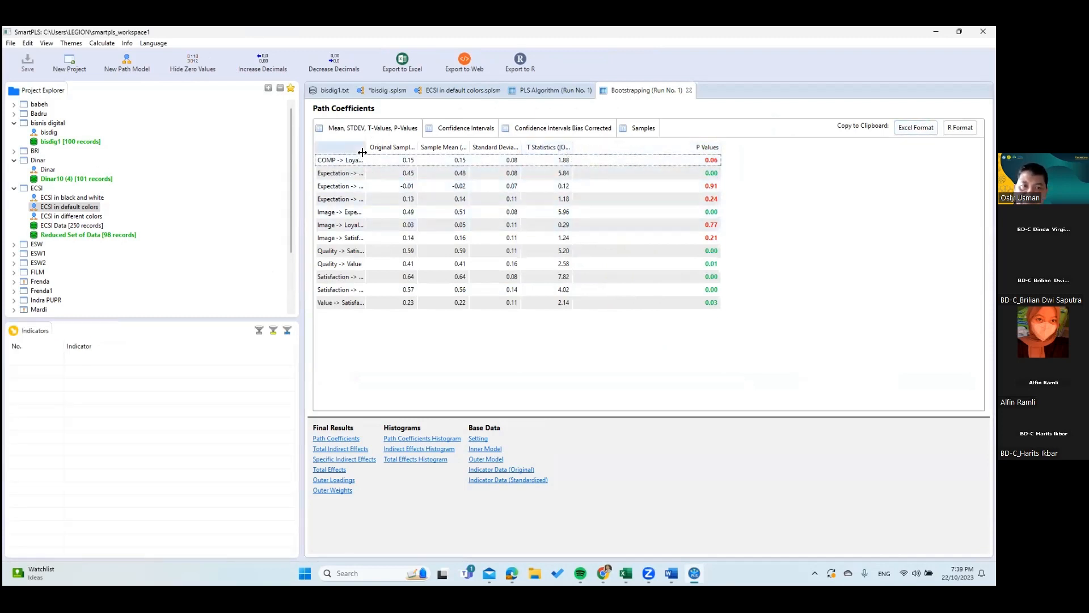
left_click_drag(366, 147, 453, 146)
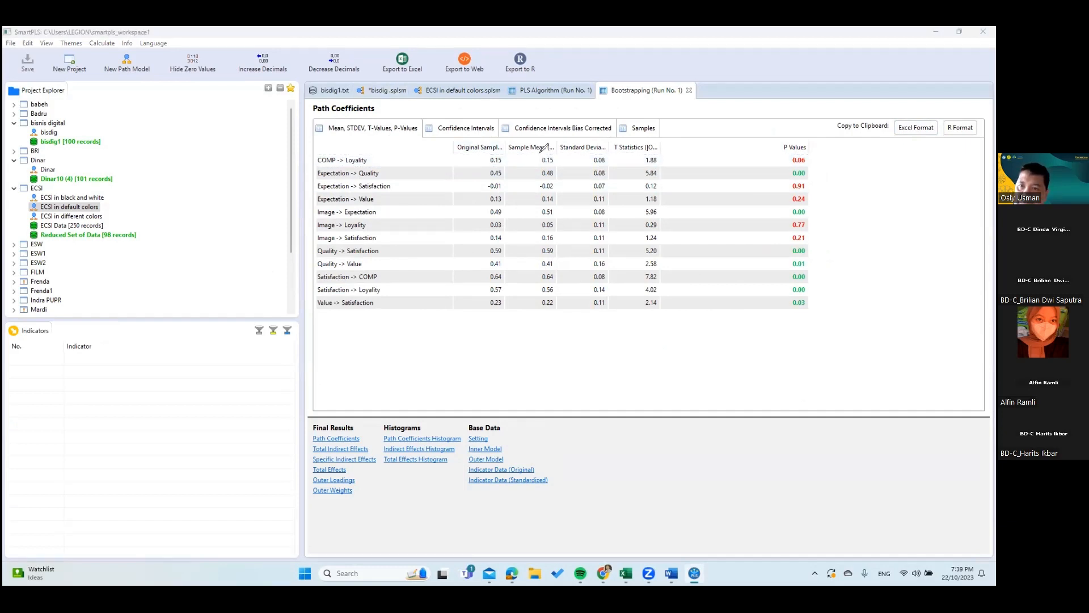
Step: Draw annotation lines from the COMP -> Loyality P value and T statistic, and label the P value line "<0.05"
left_click_drag(869, 132, 804, 159)
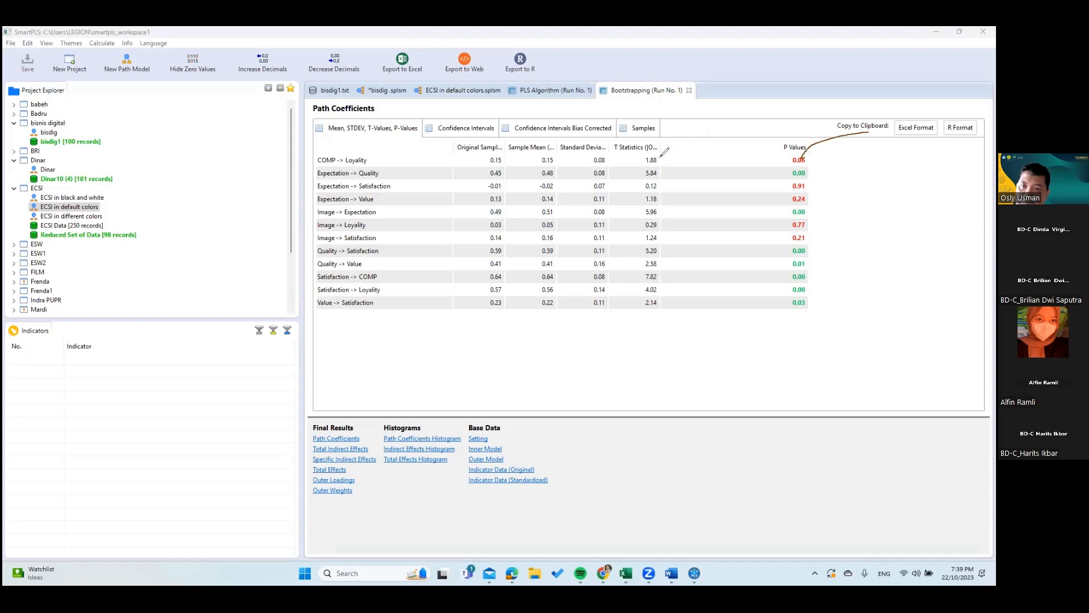
left_click_drag(700, 140, 660, 159)
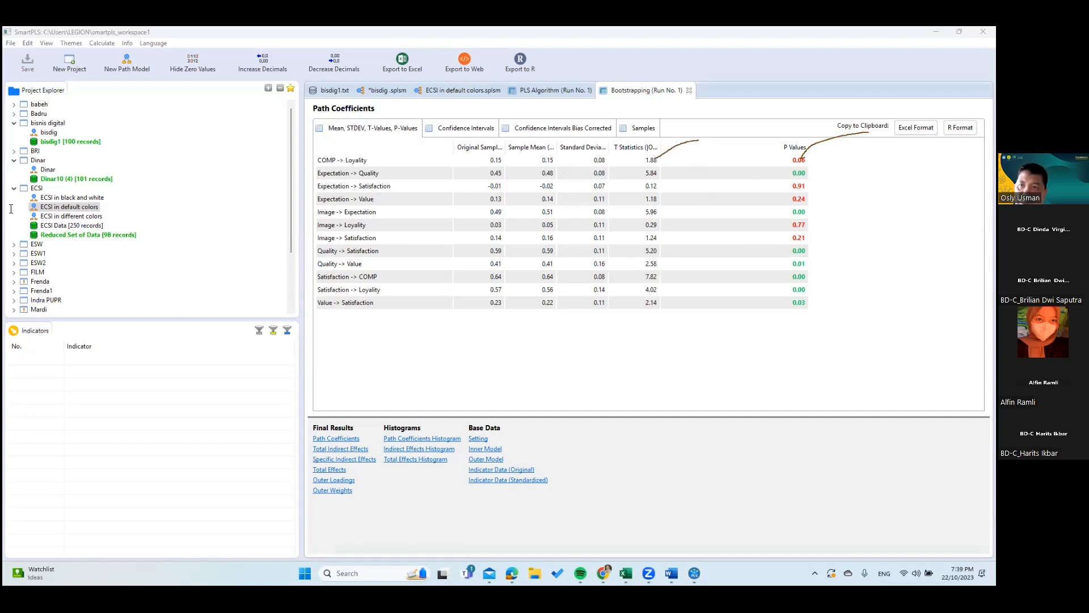
left_click(875, 133)
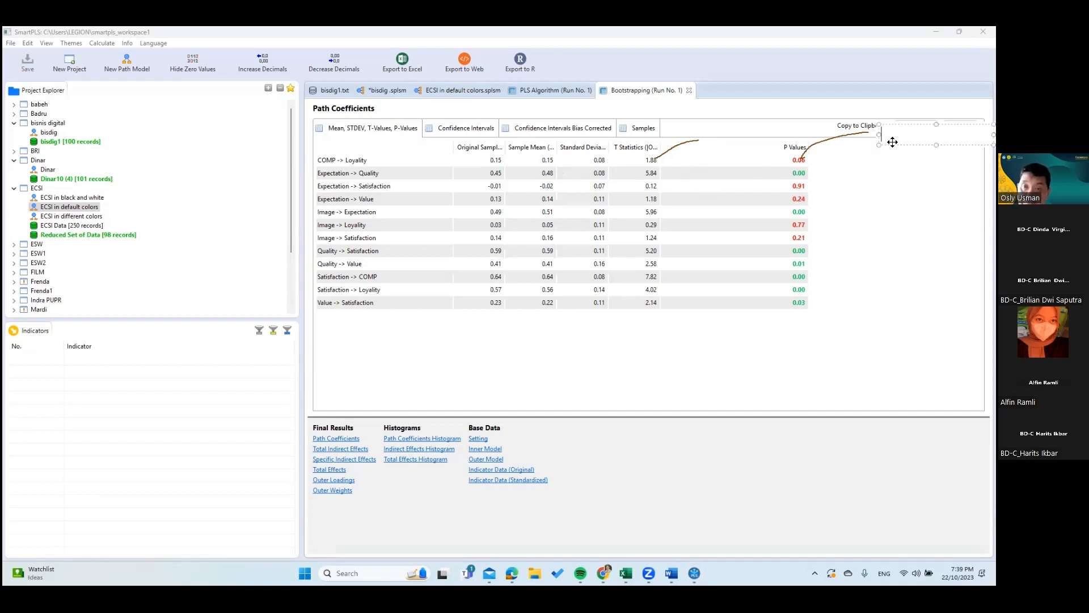
type("<")
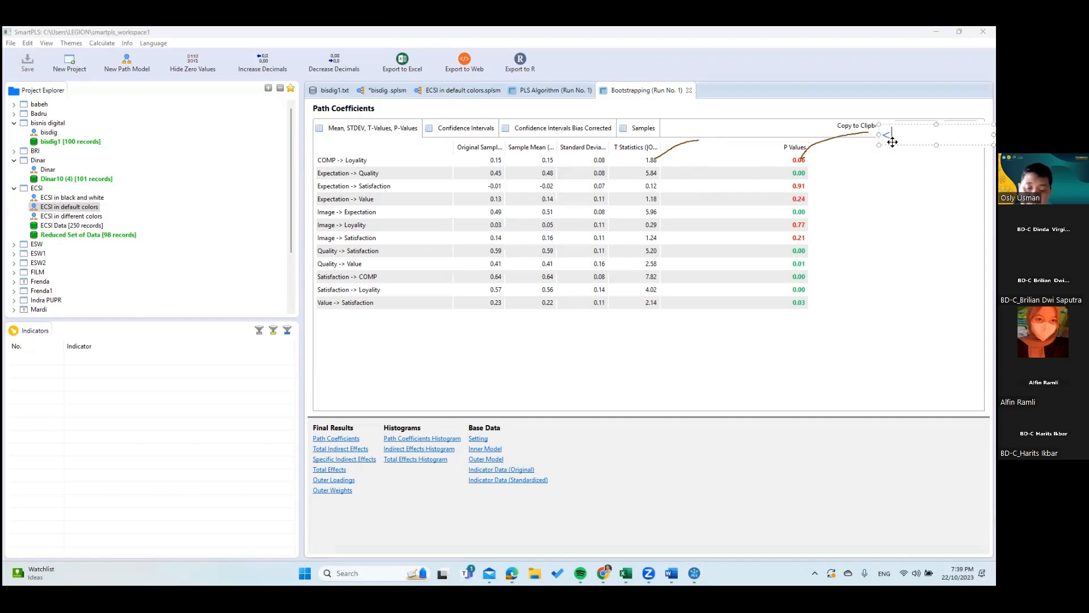
type("0.05")
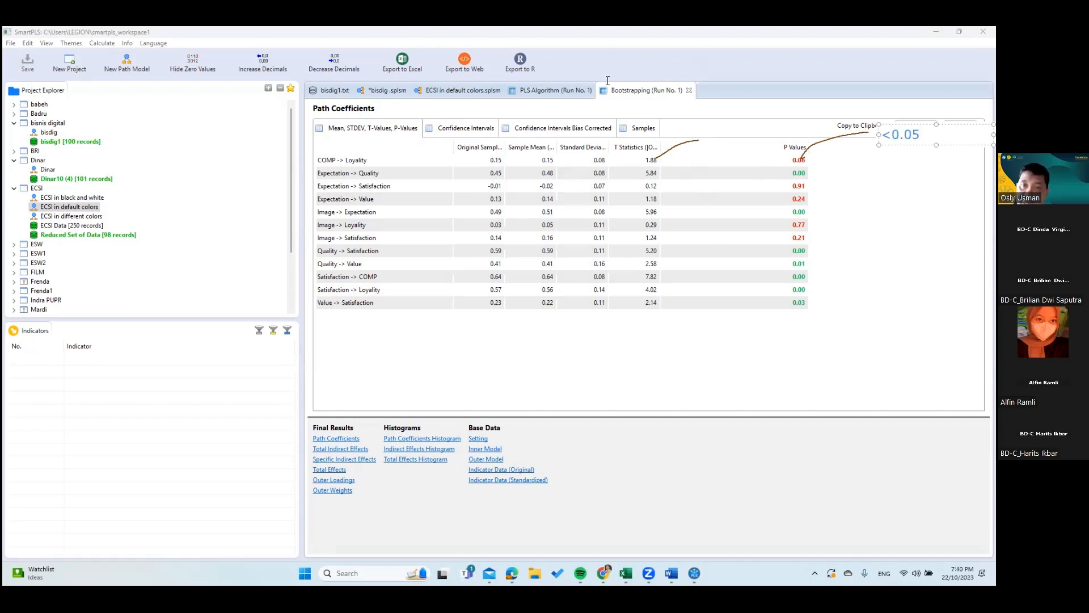
left_click(720, 138)
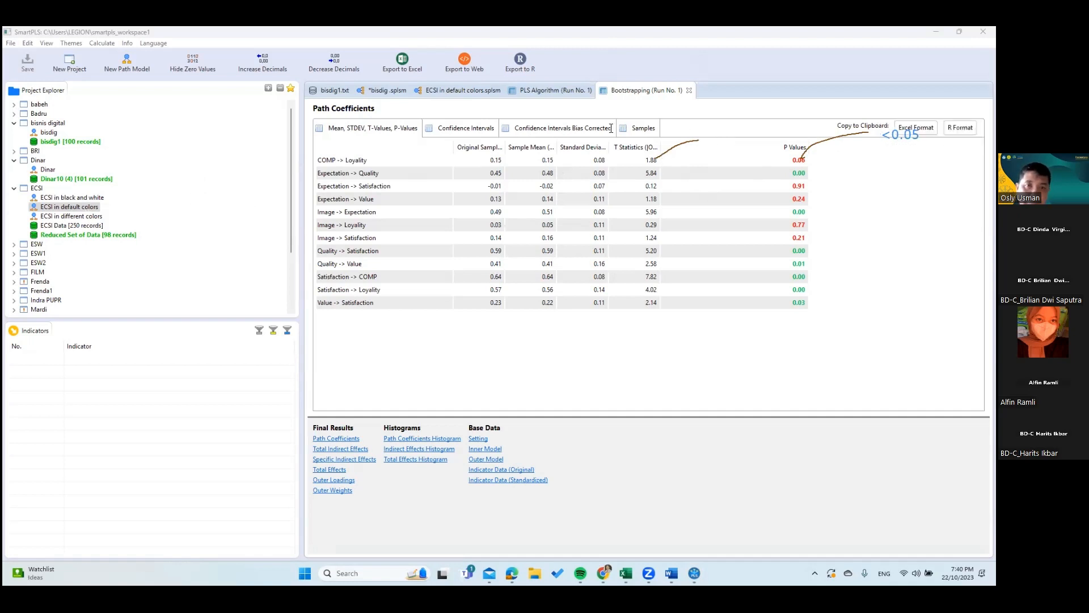
Step: Label the annotation line at the COMP -> Loyality T statistic with the text "1.96"
left_click(708, 134)
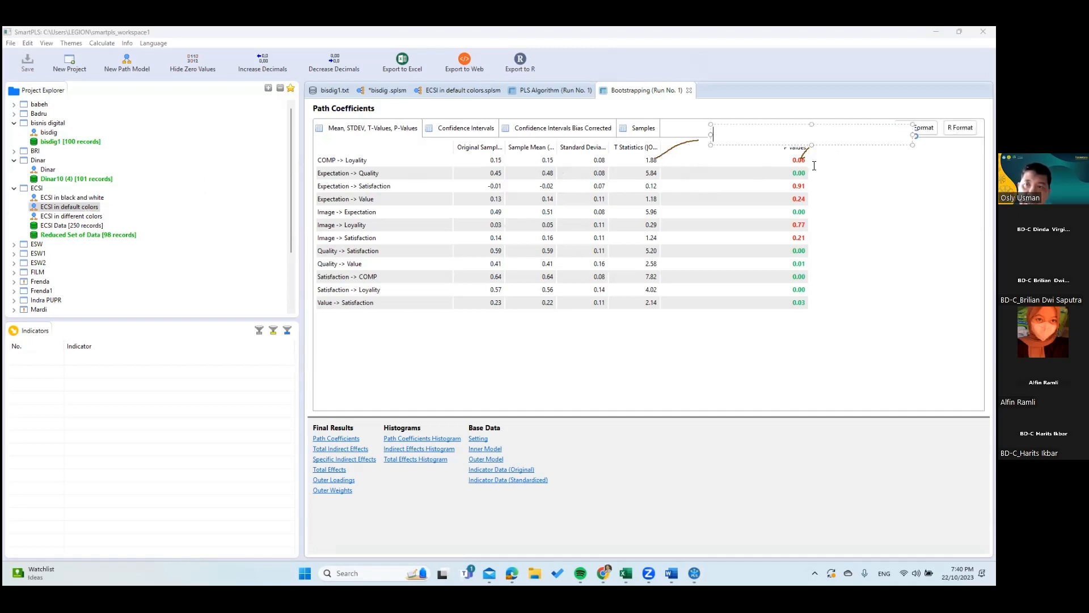
type("1.")
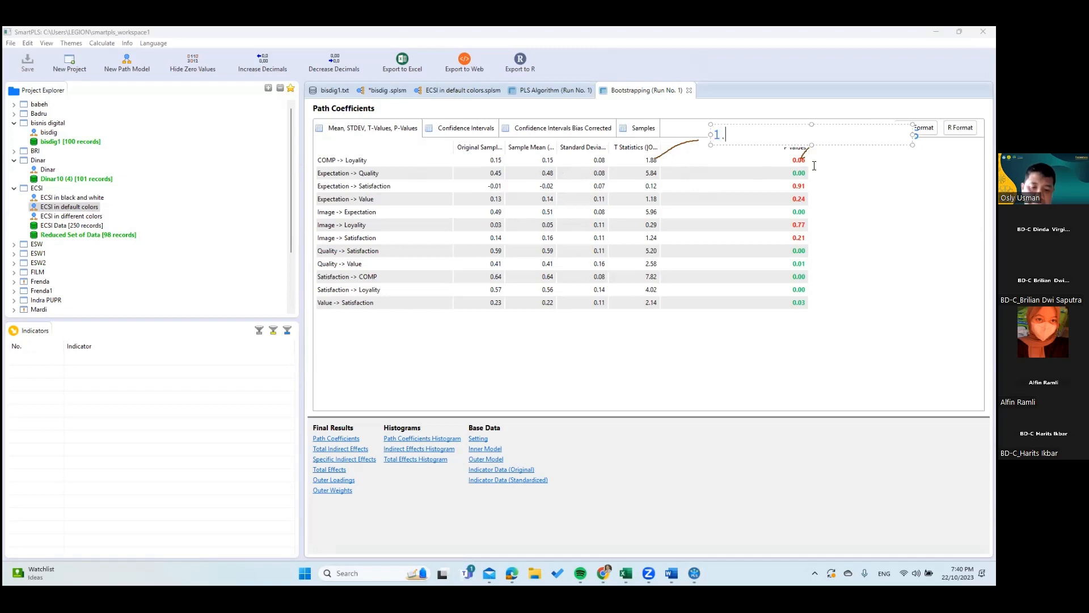
type("96")
key("Return")
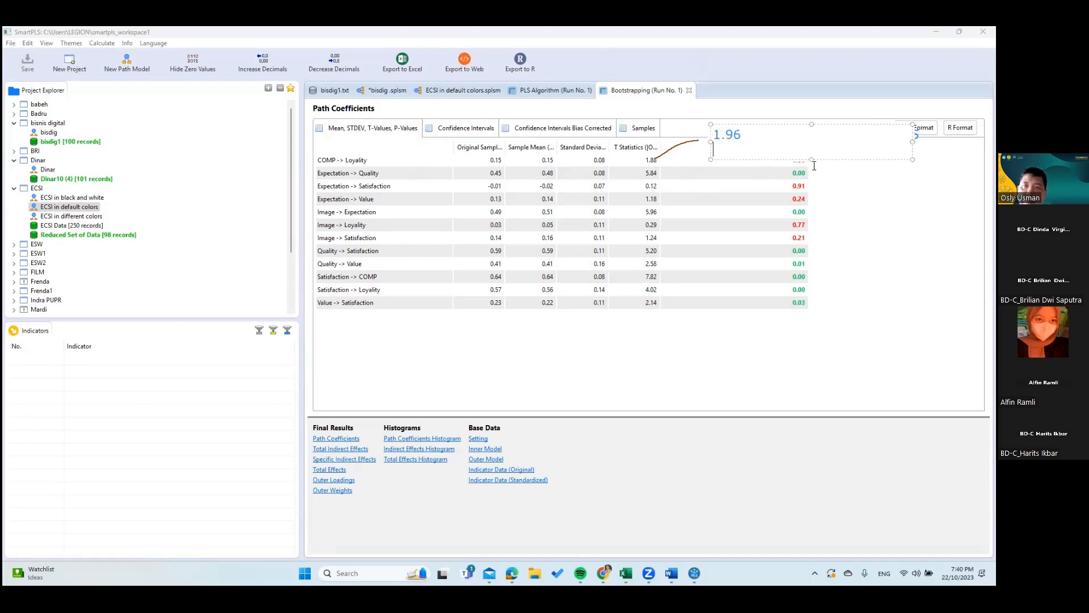
left_click(843, 234)
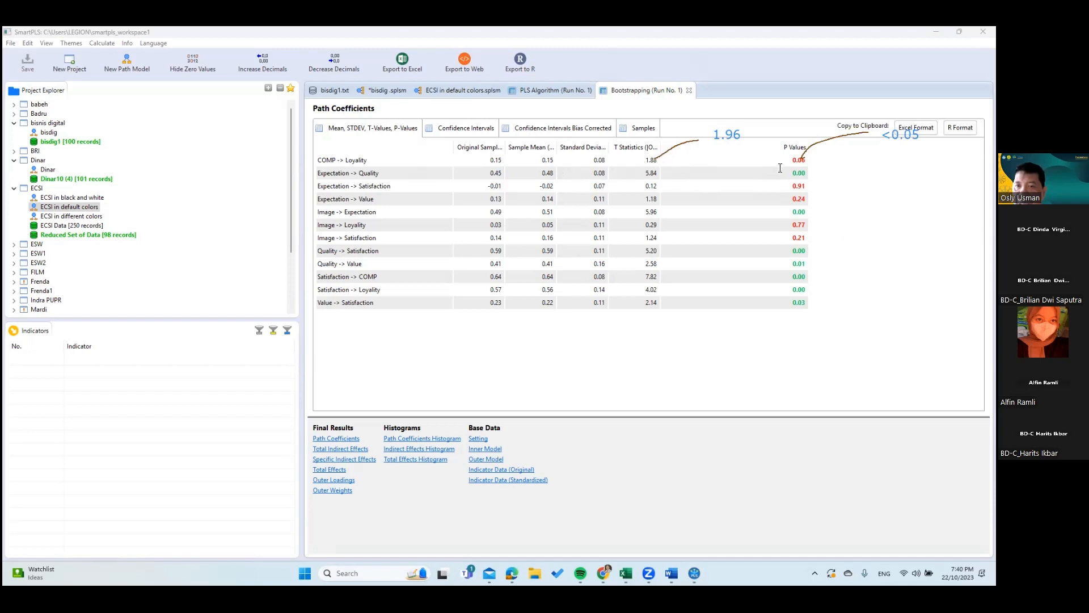
left_click(650, 157)
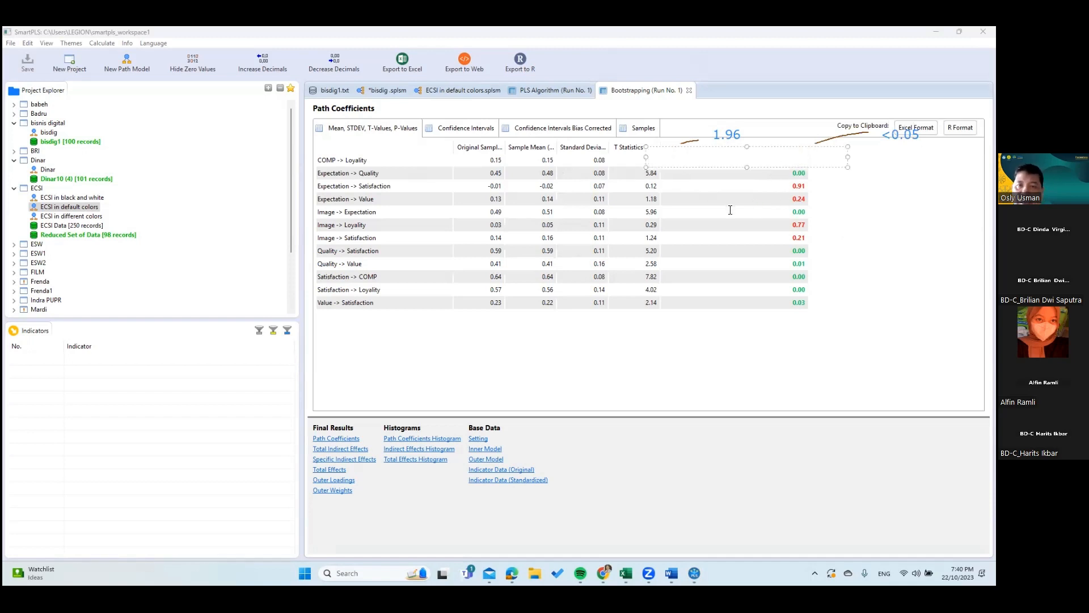
left_click(869, 236)
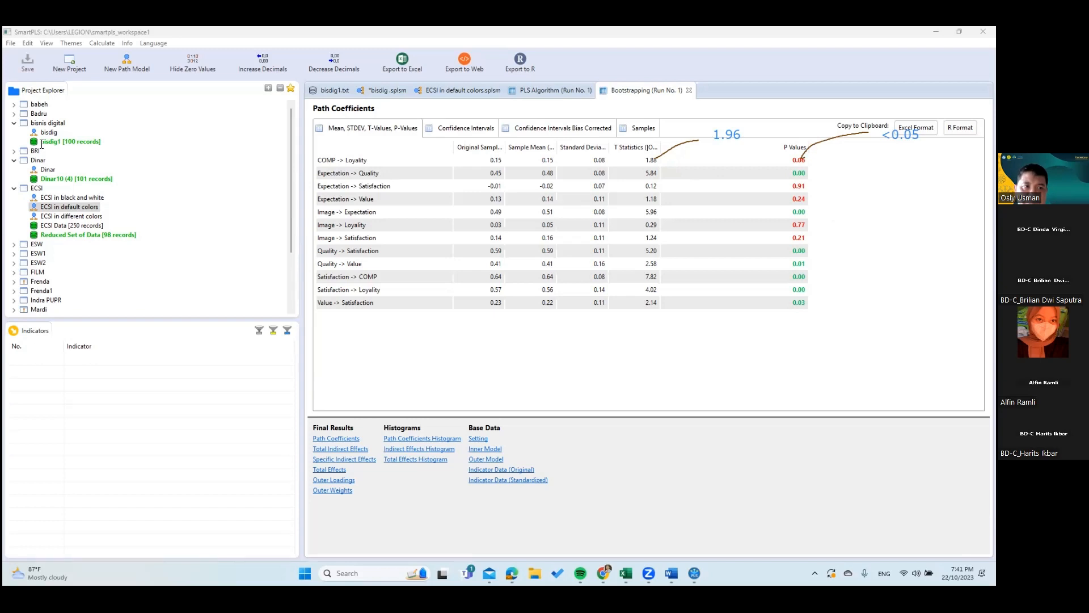
Step: Copy the Path Coefficients table in Excel format and paste it below the NFI row in Word's Document5, under the heading "Hubungan"
left_click(916, 128)
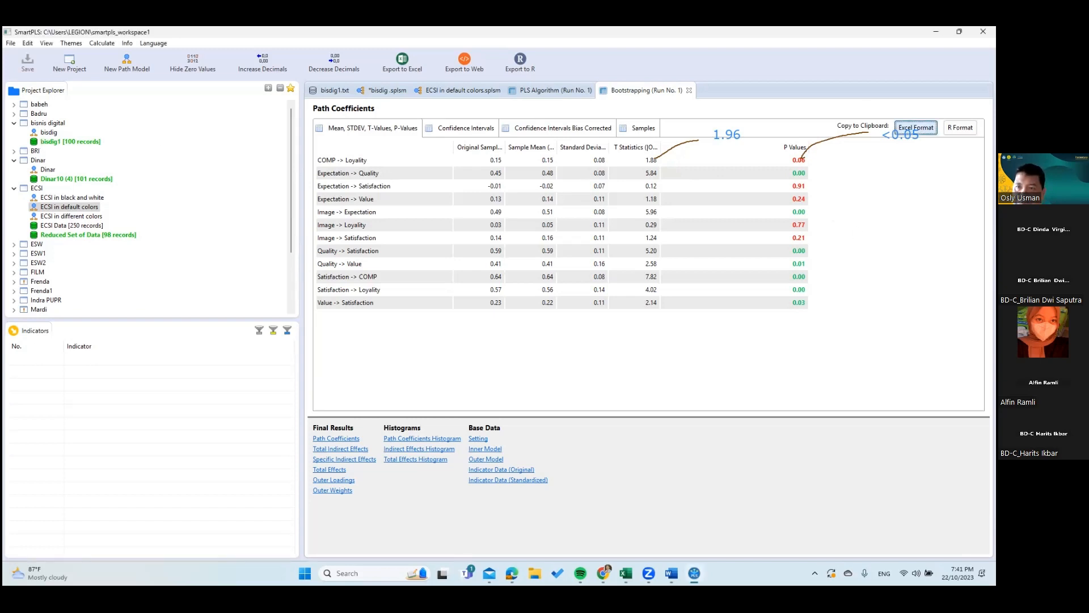
left_click(673, 572)
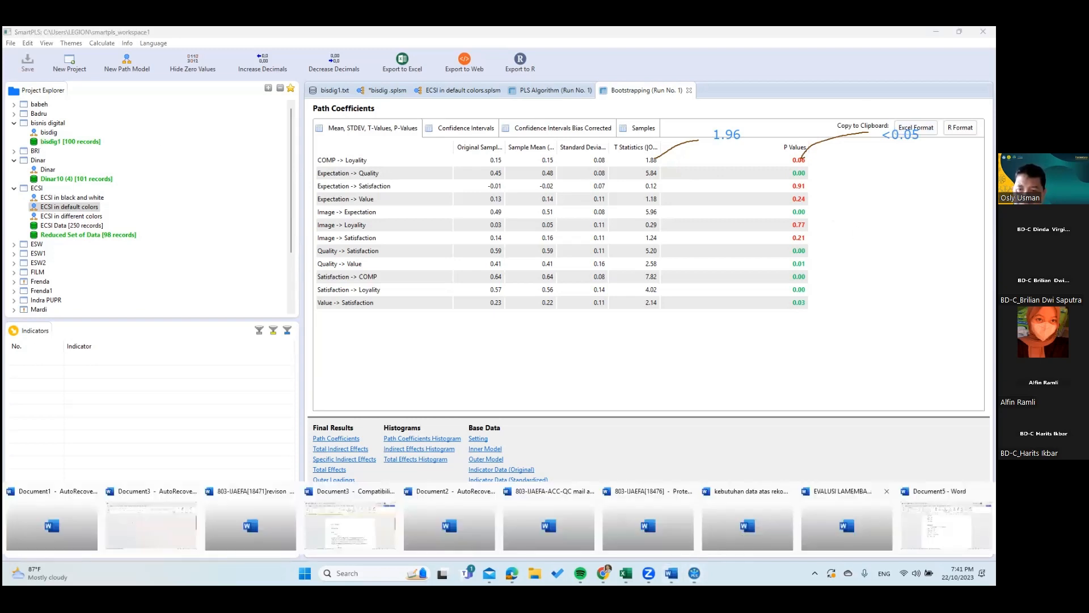
left_click(939, 525)
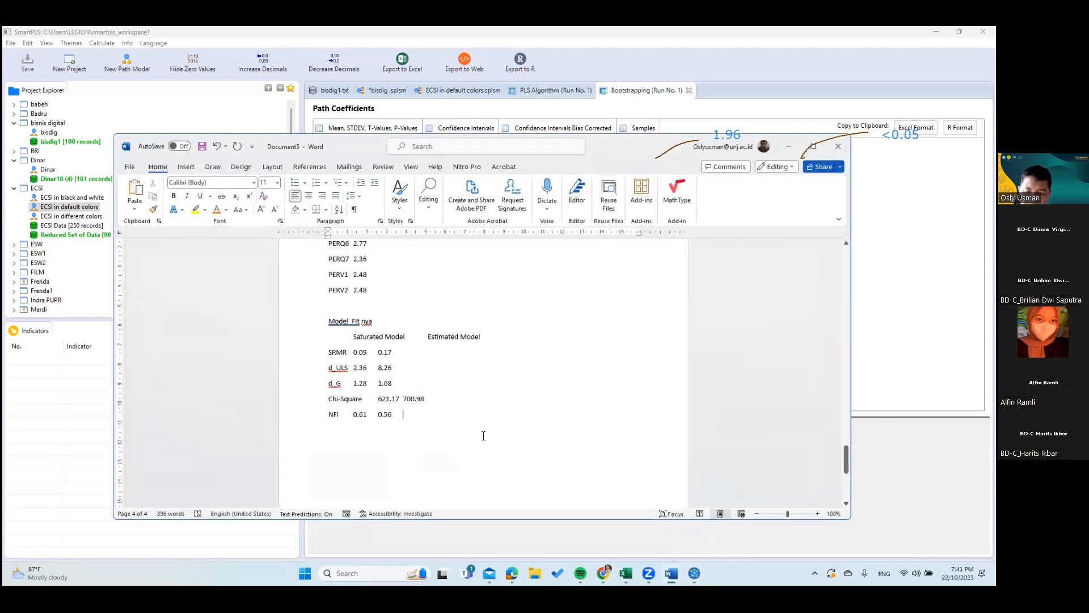
key("Return")
type("Original Sample (O)\tSample Mean (M)\tStandard Deviation (STDEV)\tT Statistics (|O/STDEV|)\tP Values COMP -> Loyality\t0.15\t0.15\t0.08\t1.88\t0.06 Expectation -> Quality\t0.45\t0.48\t0.08\t5.84\t0.00 Expectation -> Satisfaction\t-0.01\t-0.02\t0.07\t0.12\t0.91 Expectation -> Value\t0.13\t0.14\t0.11\t1.18\t0.24 Image -> Expectation\t0.49\t0.51\t0.08\t5.96\t0.00 Image -> Loyality\t0.03\t0.05\t0.11\t0.29\t0.77 Image -> Satisfaction\t0.14\t0.16\t0.11\t1.24\t0.21 Quality -> Satisfaction\t0.59\t0.59\t0.11\t5.20\t0.00 Quality -> Value\t0.41\t0.41\t0.16\t2.58\t0.01 Satisfaction -> COMP\t0.64\t0.64\t0.08\t7.82\t0.00 Satisfaction -> Loyality\t0.57\t0.56\t0.14\t4.02\t0.00 Value -> Satisfaction\t0.23\t0.22\t0.11\t2.14\t0.03")
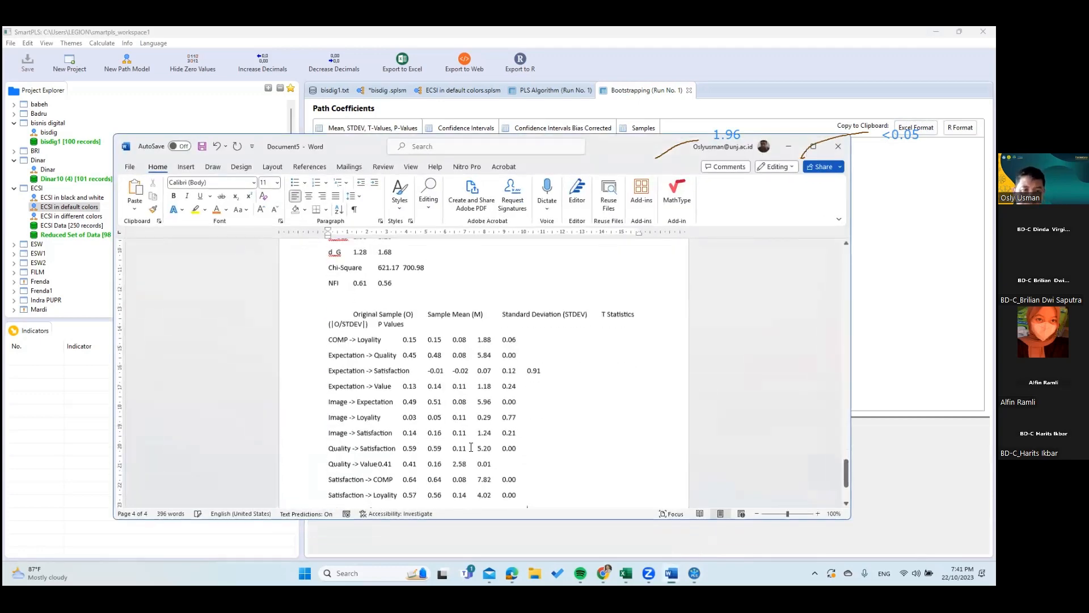
left_click(339, 284)
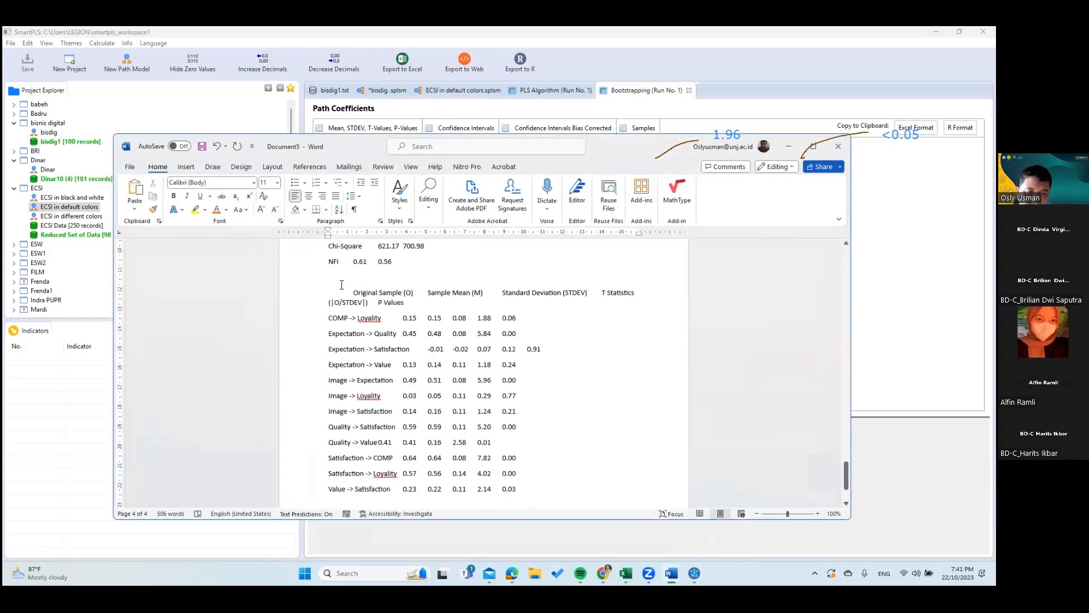
type("Hubungan")
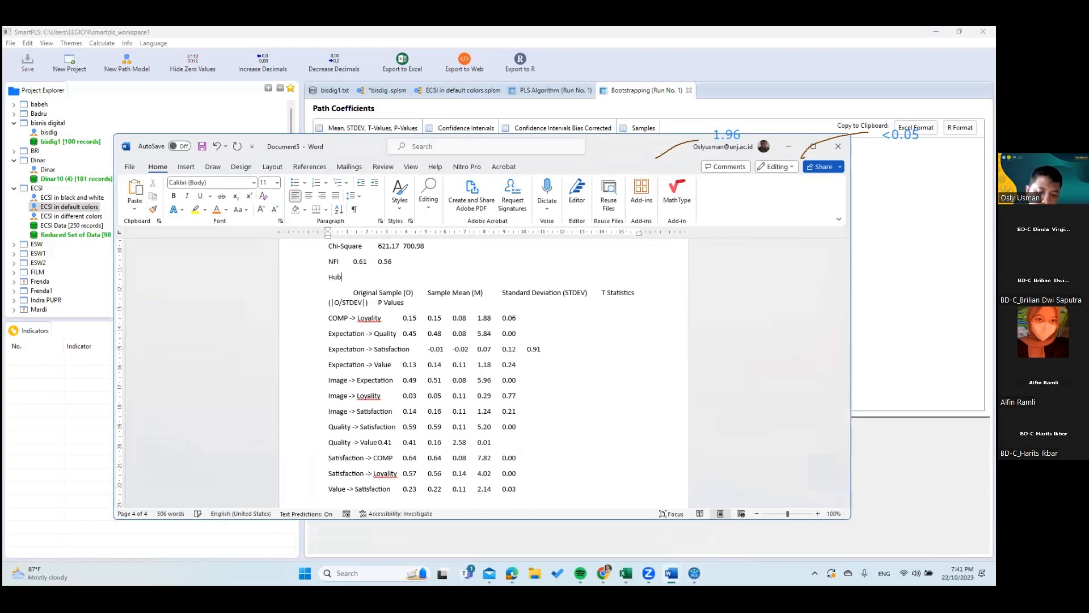
Step: Mark the ends of the COMP -> Loyality and Expectation -> Satisfaction rows with "****" and the Expectation -> Quality row with "XXXX"
left_click(610, 320)
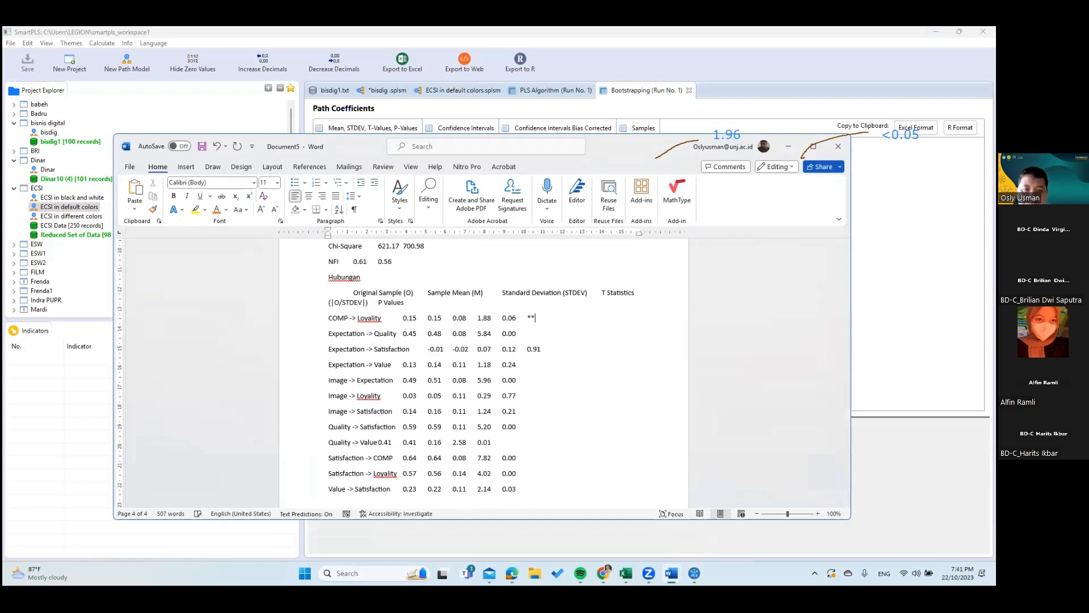
key("Tab")
type("****")
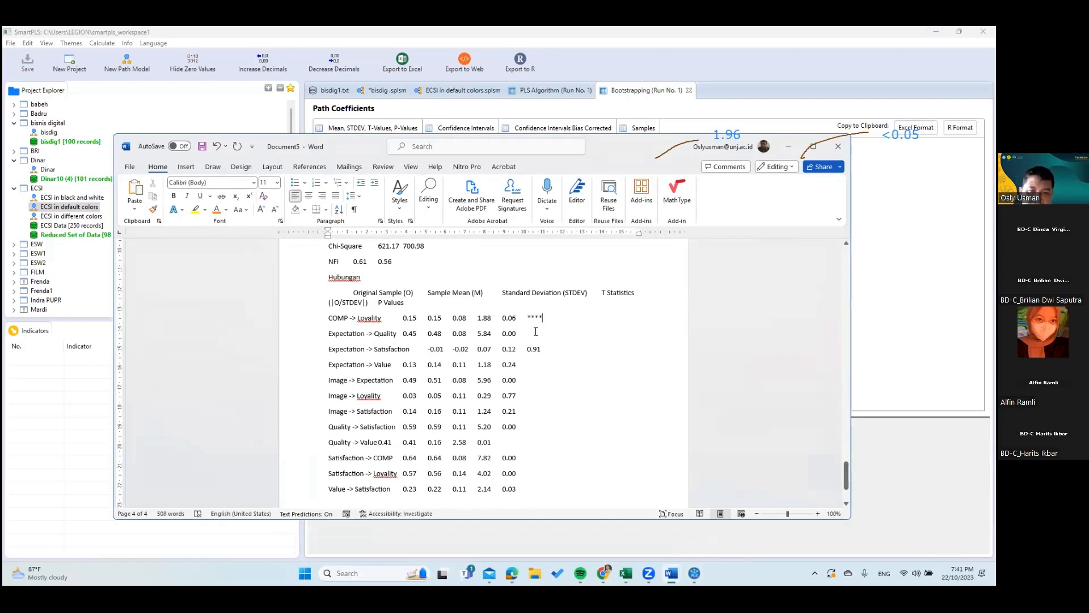
left_click(540, 329)
type("XXX")
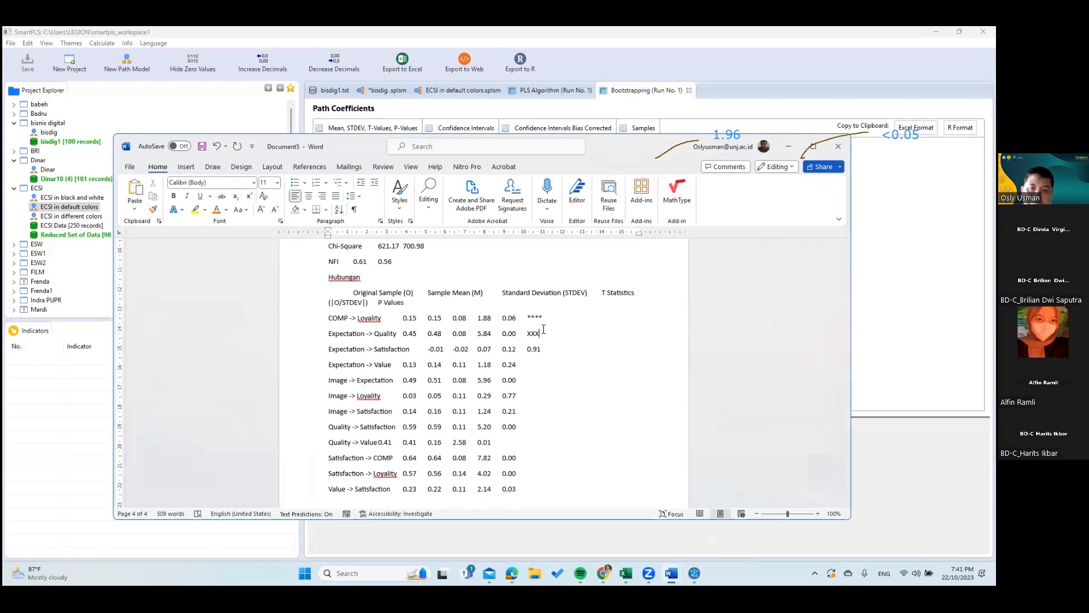
type("X")
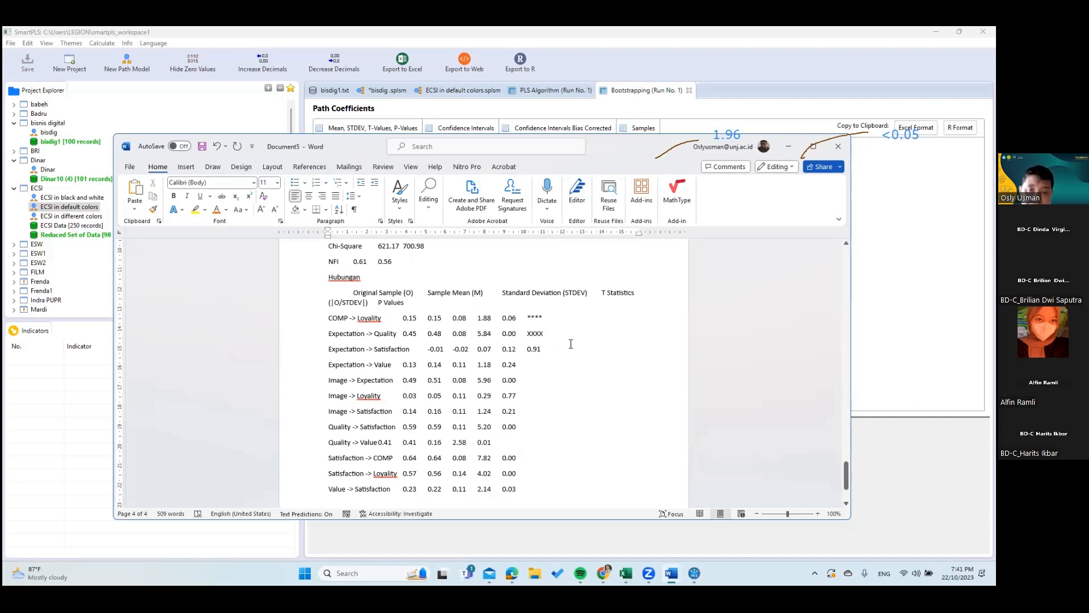
type("***")
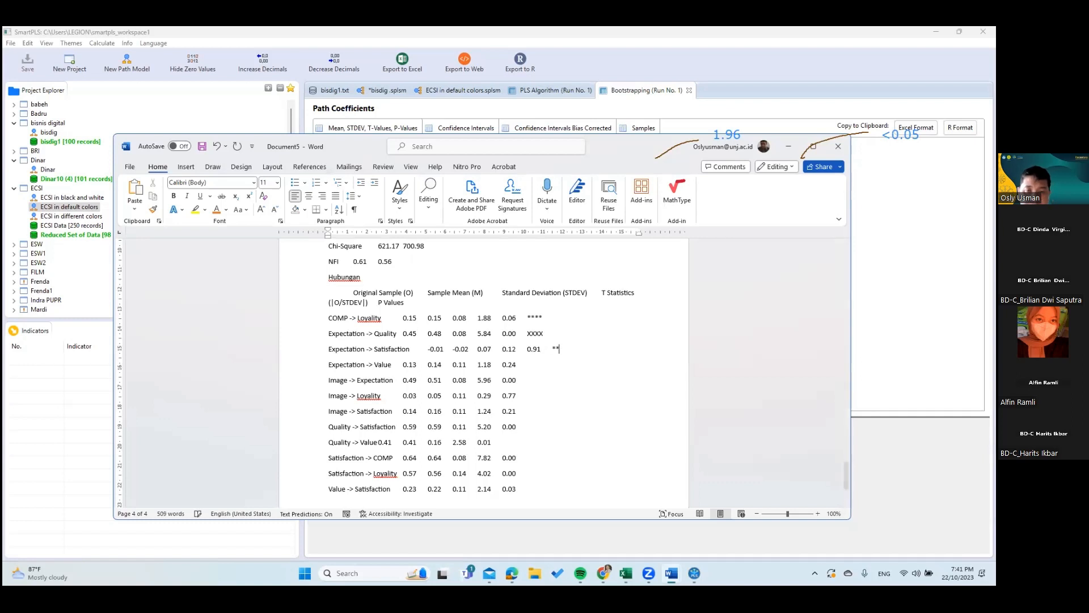
type("*")
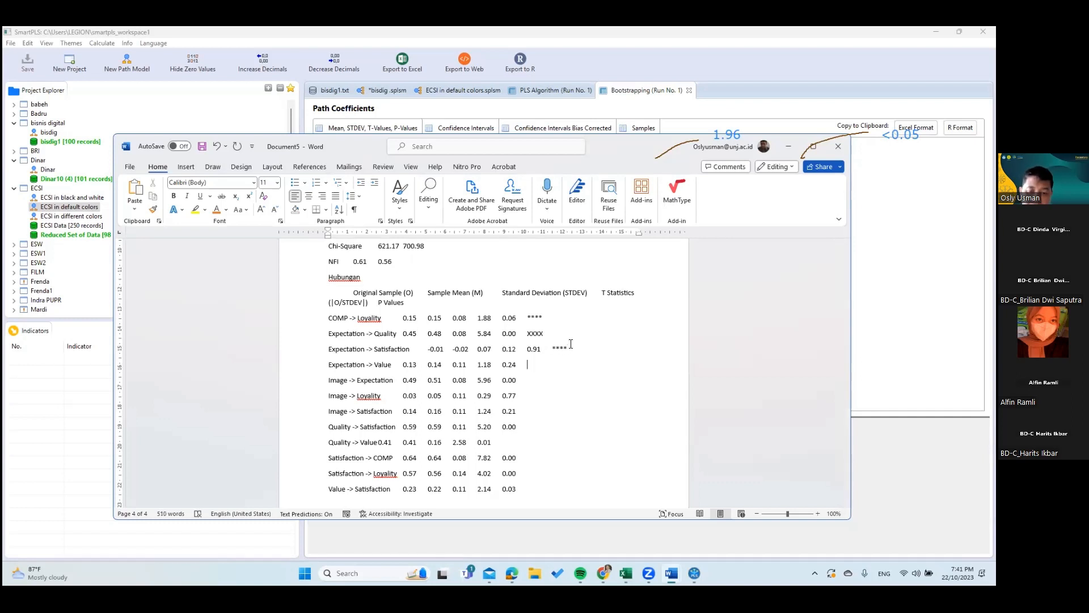
Step: Mark Expectation -> Value "*****", Image -> Expectation and Quality -> Satisfaction "XXXX", Image -> Loyality "****", and Image -> Satisfaction "***"
type("****")
type("XXXX")
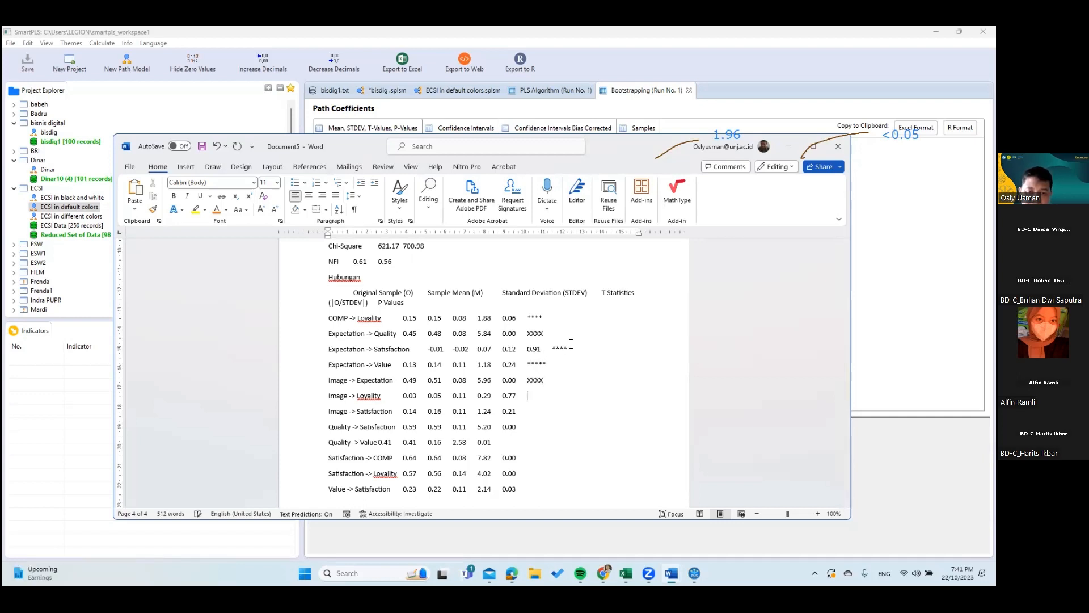
type("***")
type("***")
type("XXXX")
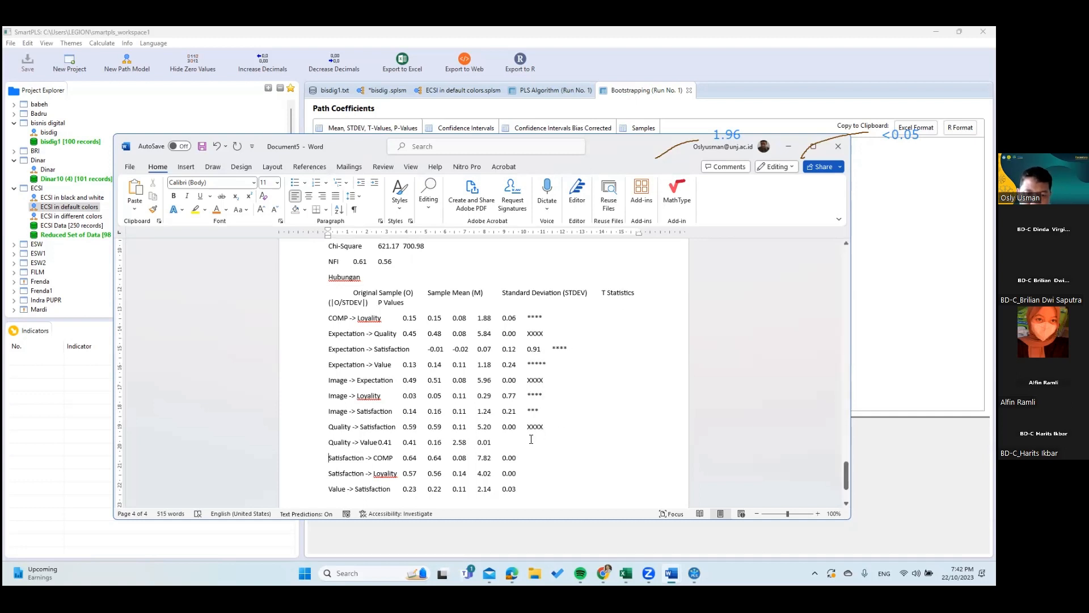
Step: Mark Quality -> Value with "xxxxx", Satisfaction -> COMP and Satisfaction -> Loyality with "XXXX", and Value -> Satisfaction with "XXXXX"
left_click(506, 442)
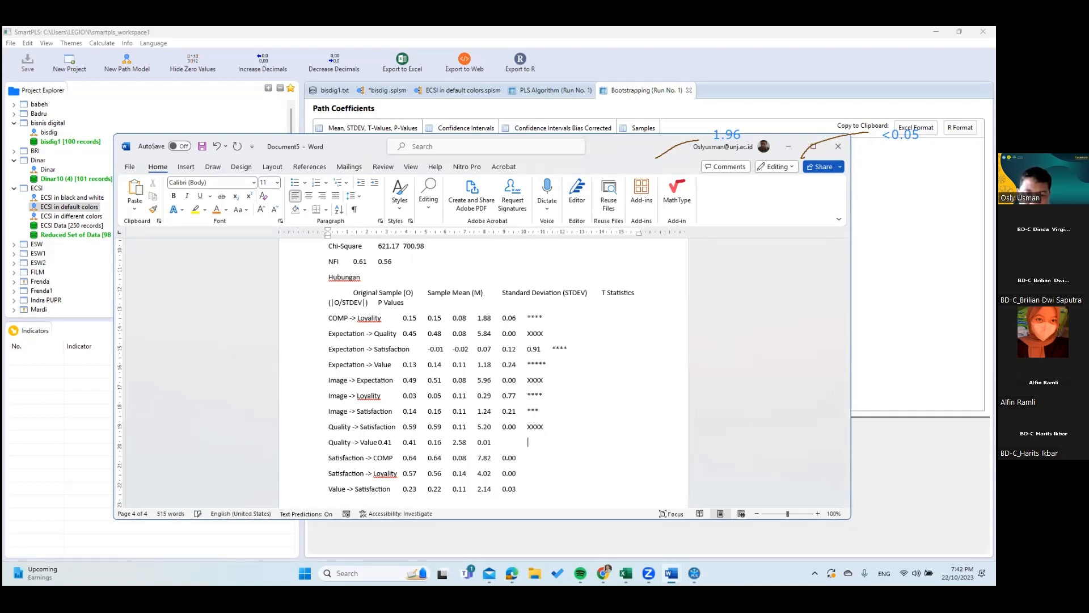
key("Tab")
type("xxxx")
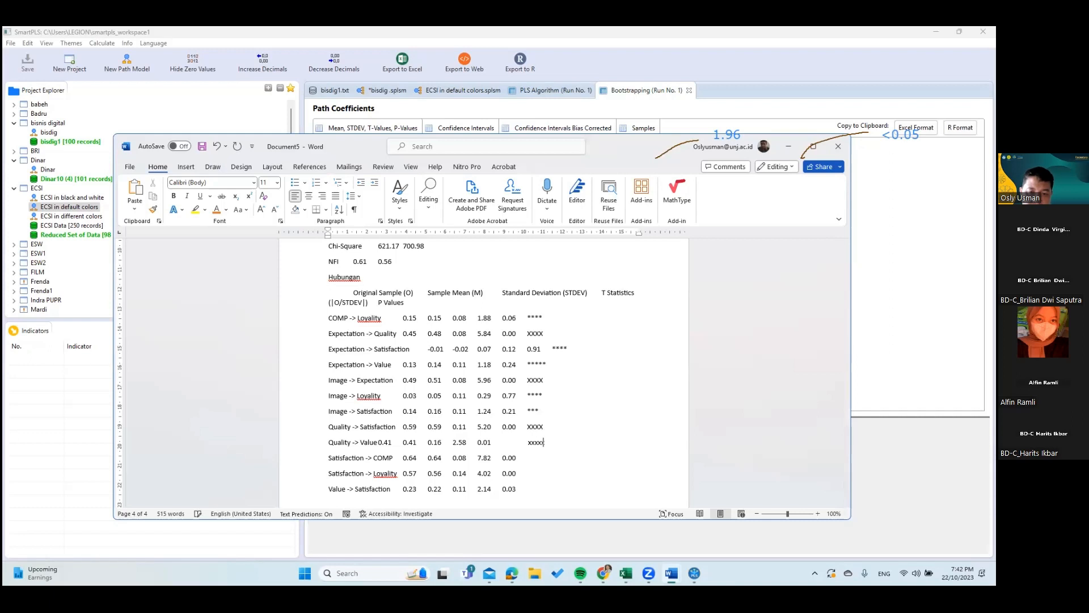
left_click(527, 457)
type("XXXXXXXX")
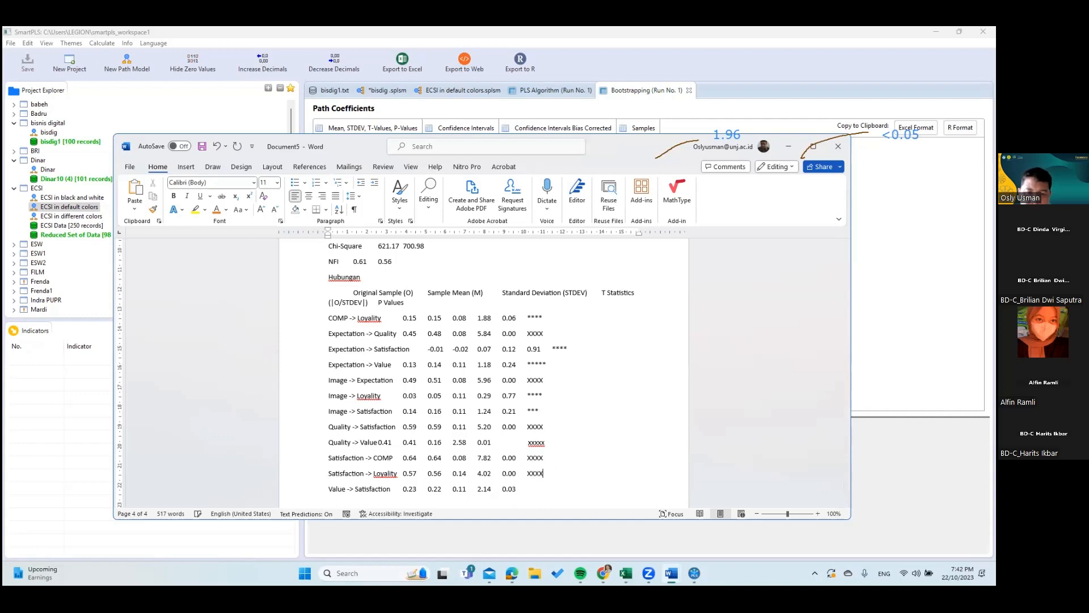
key("Down")
type("XXXXX")
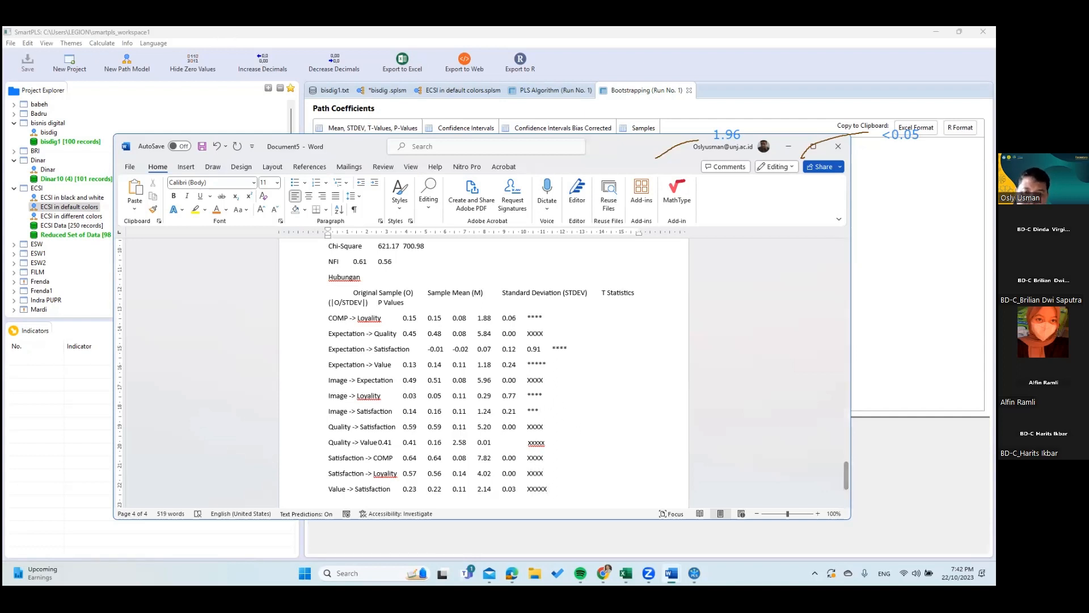
Step: Switch back to SmartPLS and review the path coefficients' bias-corrected confidence intervals and samples, ending on the P values table
mouse_move(694, 573)
left_click(732, 552)
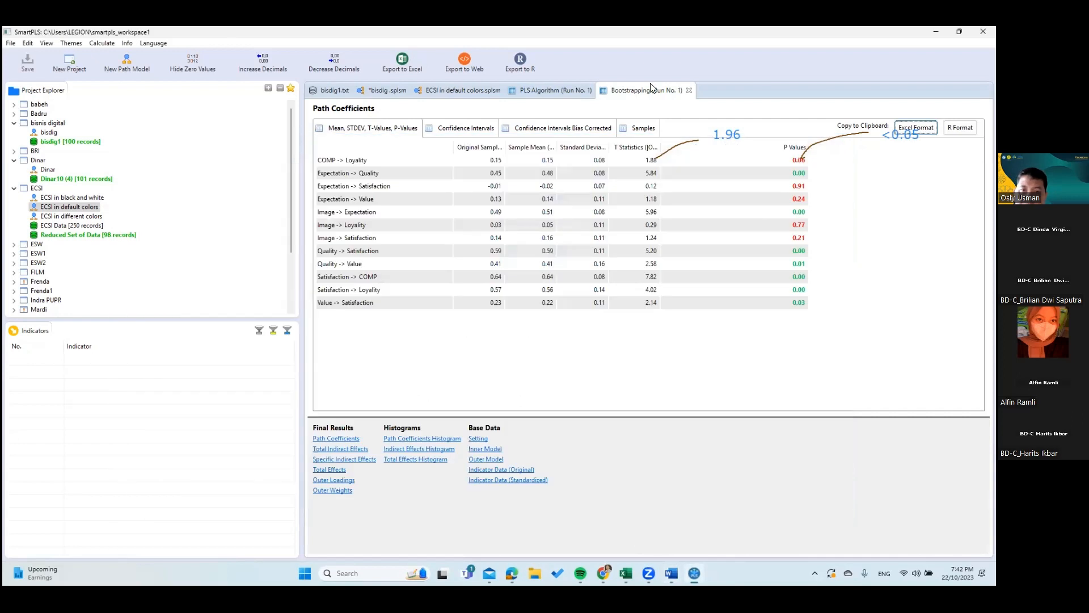
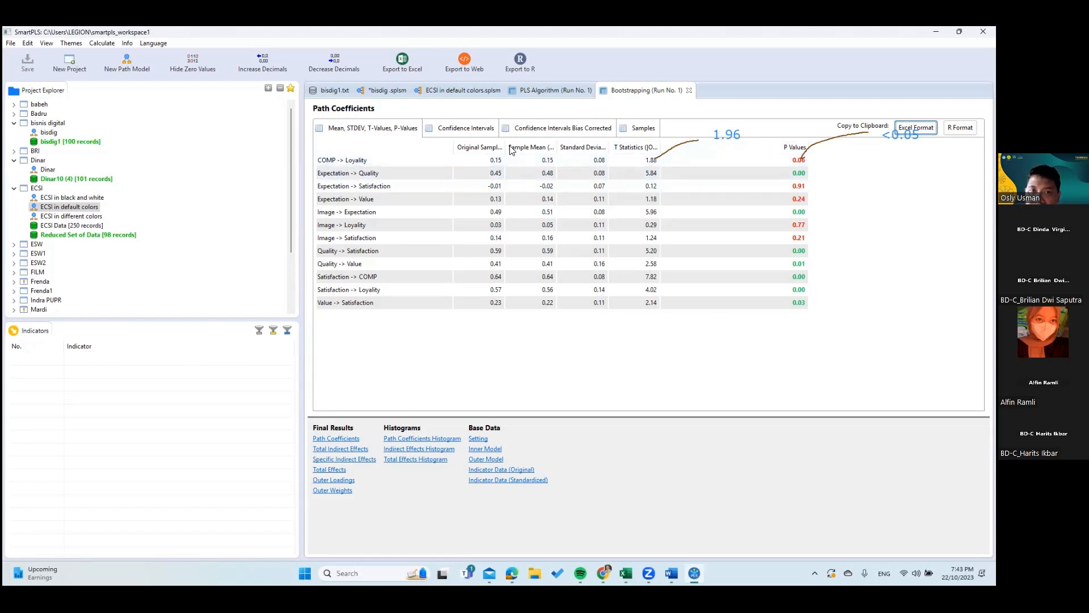
left_click(477, 129)
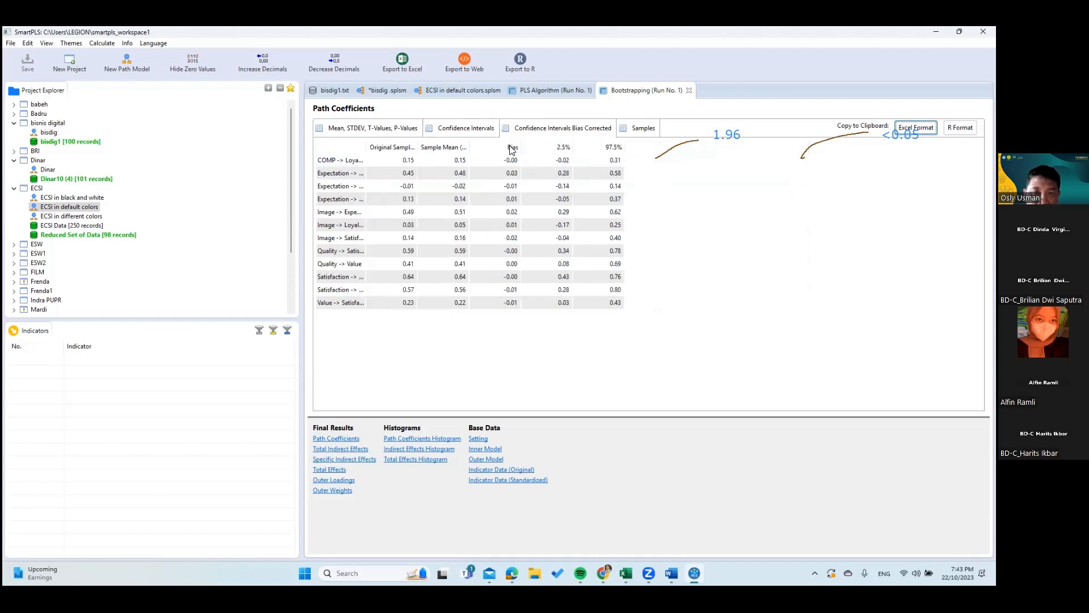
left_click(642, 129)
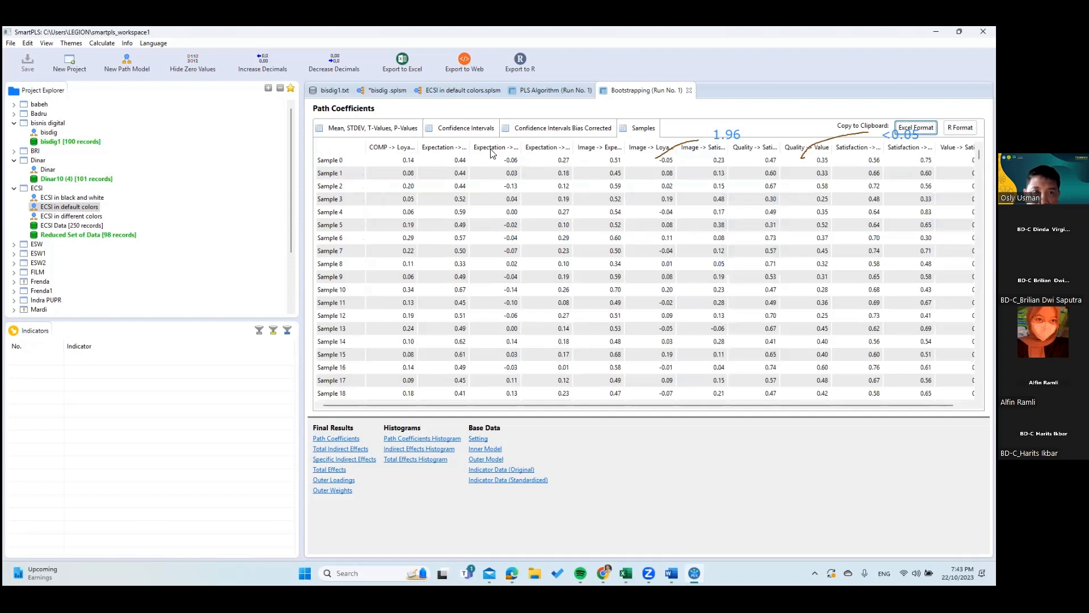
left_click(396, 129)
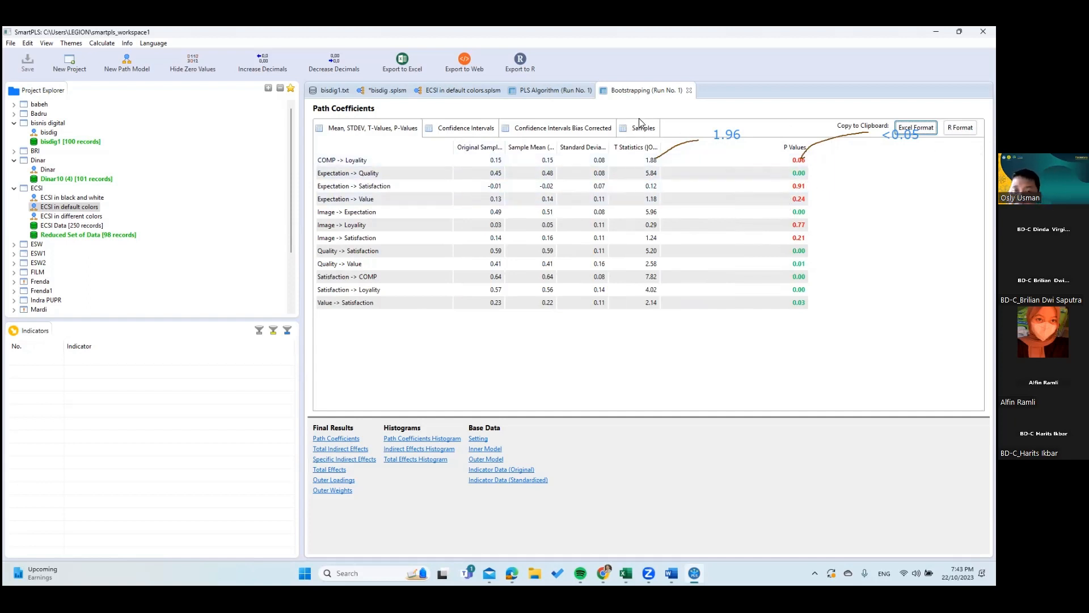
Step: Check the path coefficients' samples and P values, open the Total Indirect Effects results, widen the path-name column and review all rows
left_click(632, 131)
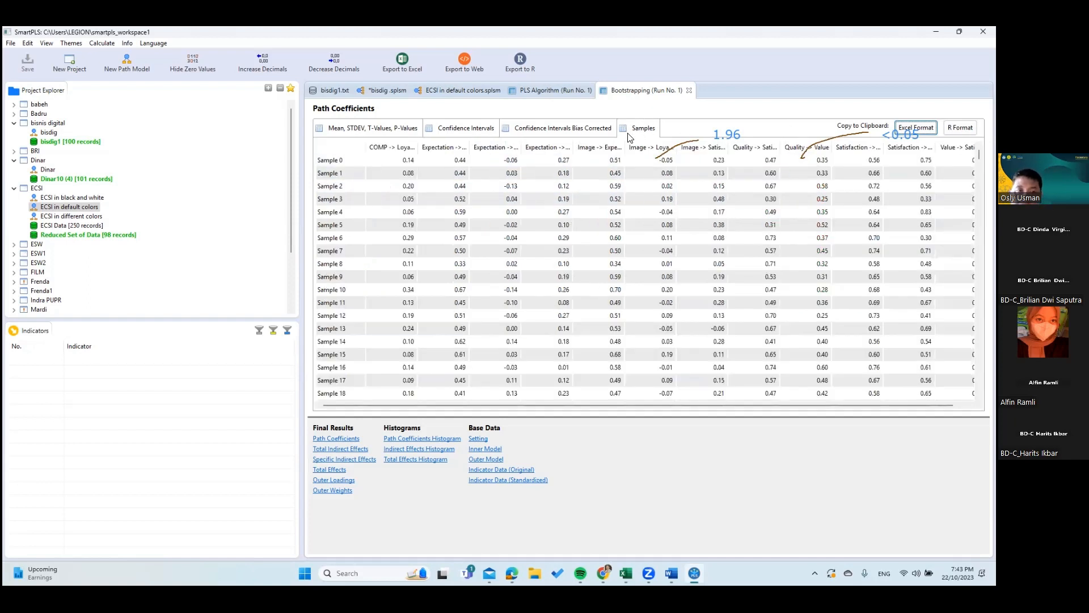
left_click(395, 130)
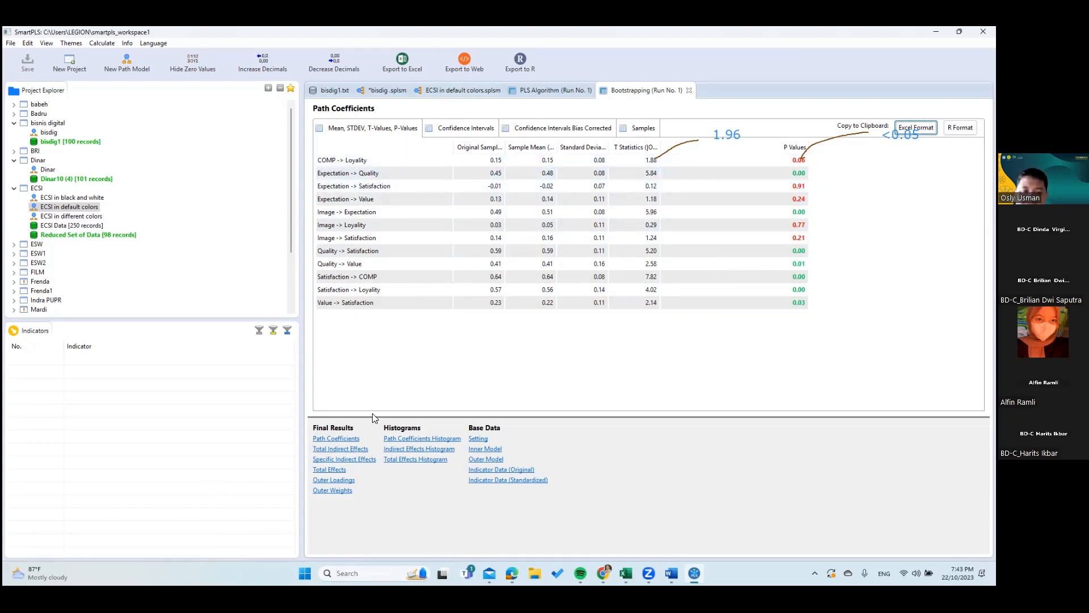
left_click(348, 450)
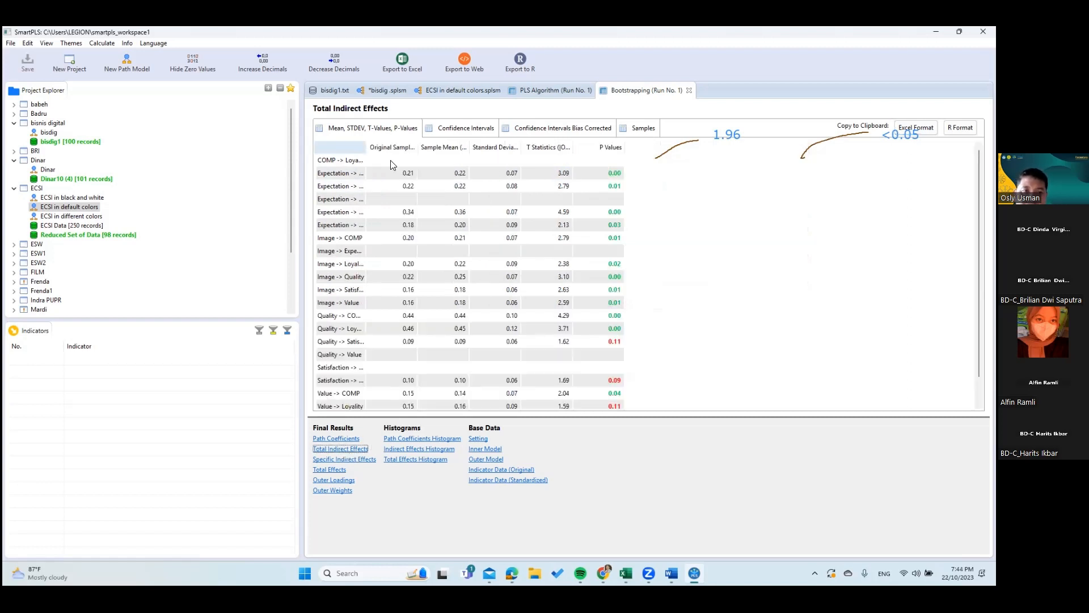
left_click_drag(367, 148, 463, 148)
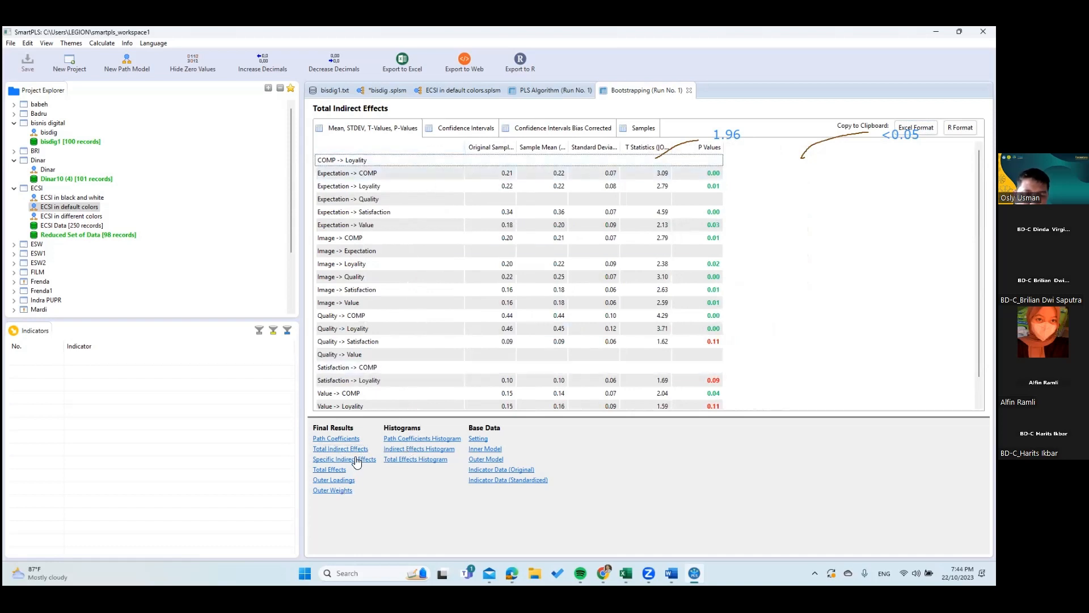
scroll(411, 403, "down", 1)
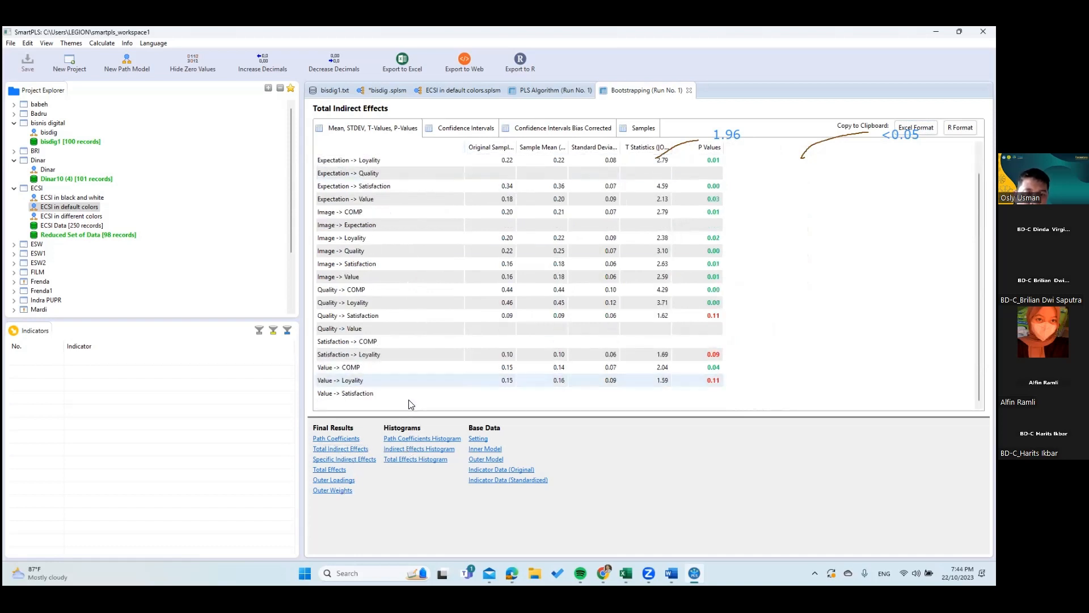
scroll(410, 402, "up", 1)
scroll(409, 400, "down", 1)
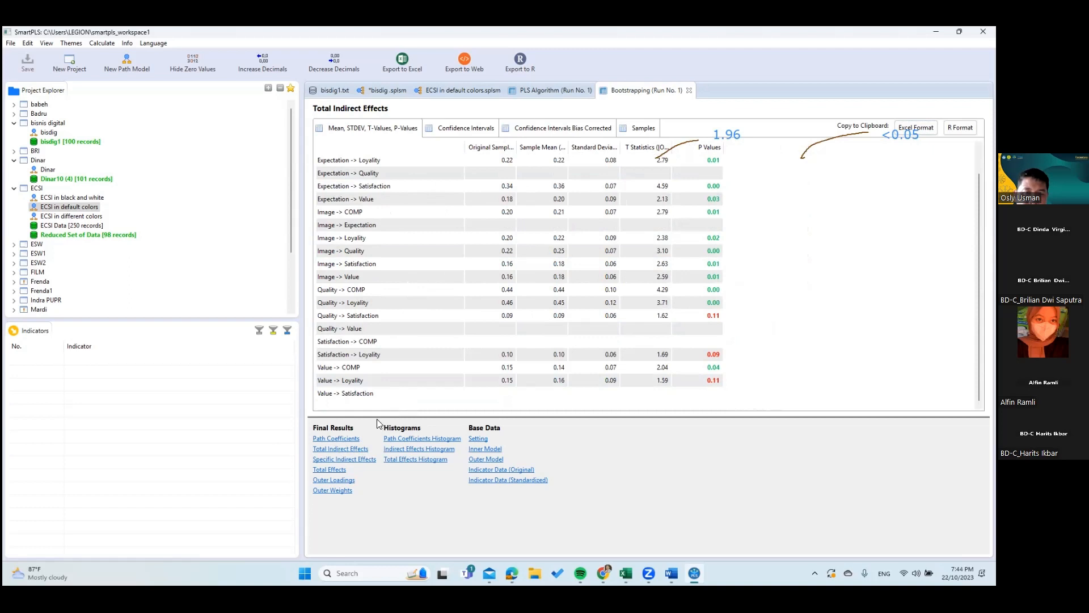
Step: Show the Specific Indirect Effects with full path names, and switch to the ECSI in default colors model diagram
left_click(345, 459)
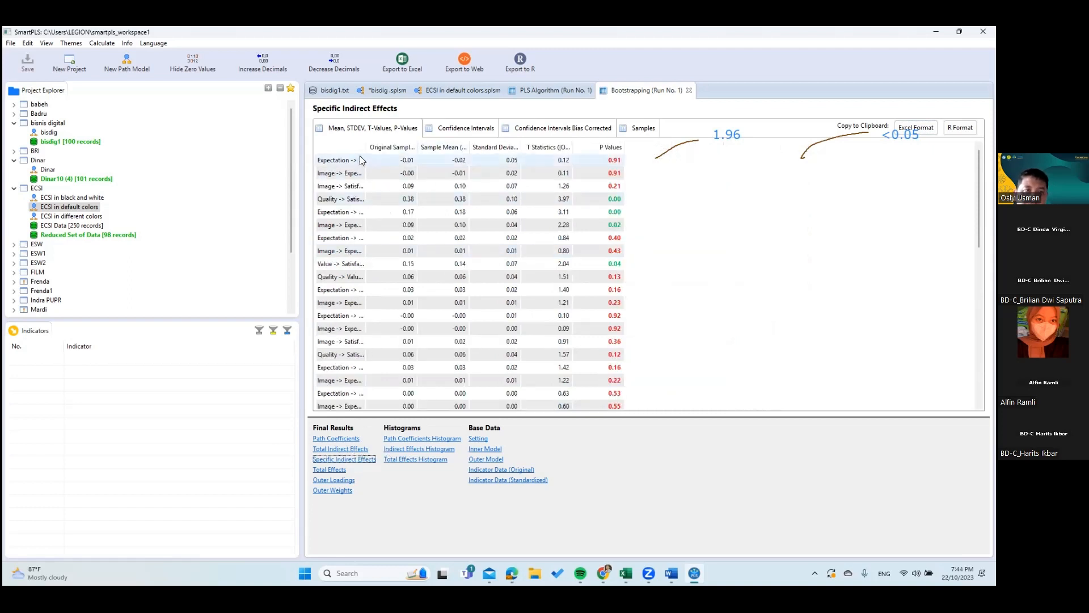
left_click_drag(366, 146, 493, 154)
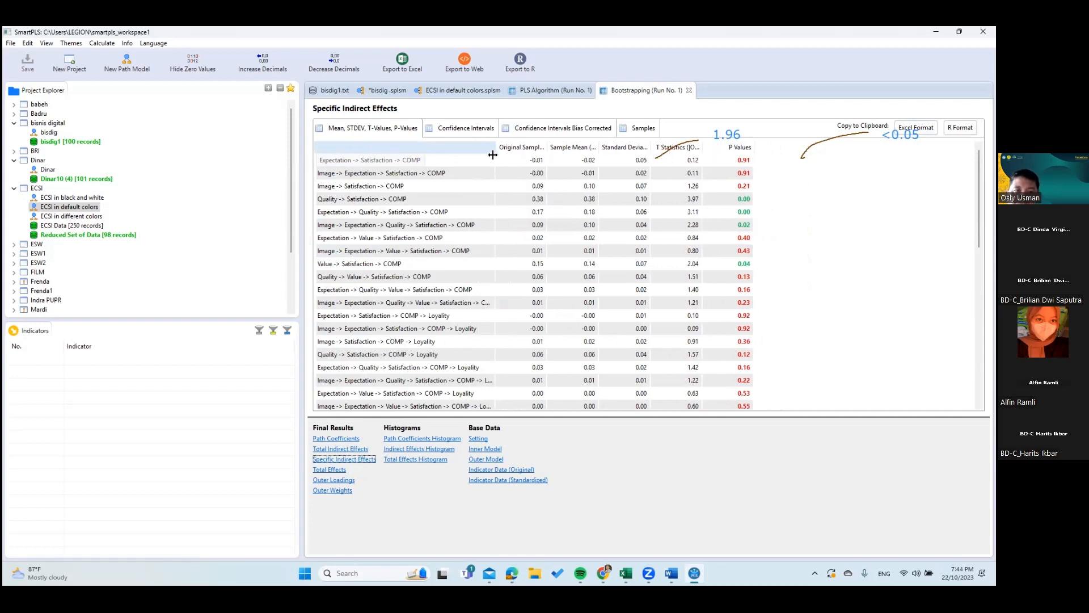
left_click_drag(493, 154, 493, 154)
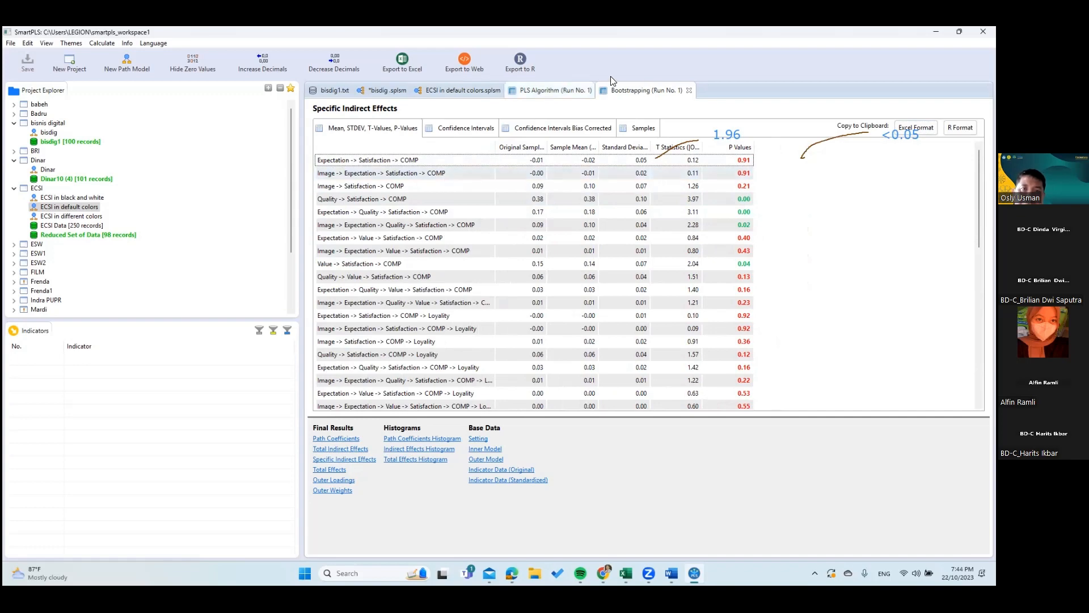
left_click(463, 91)
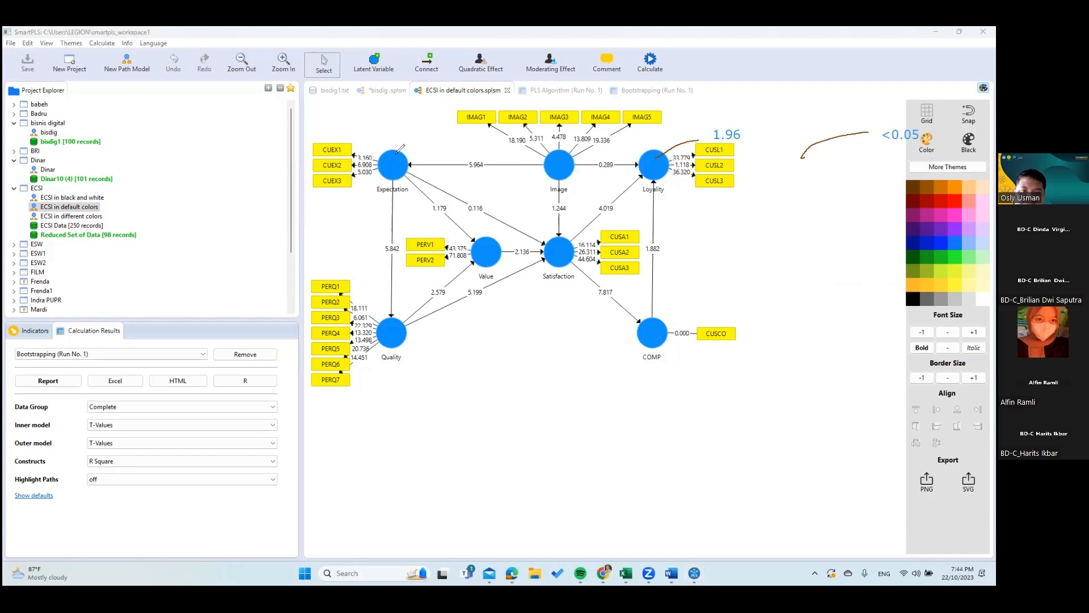
mouse_move(399, 150)
left_mouse_down()
mouse_move(563, 146)
mouse_move(582, 232)
mouse_move(645, 339)
left_mouse_up()
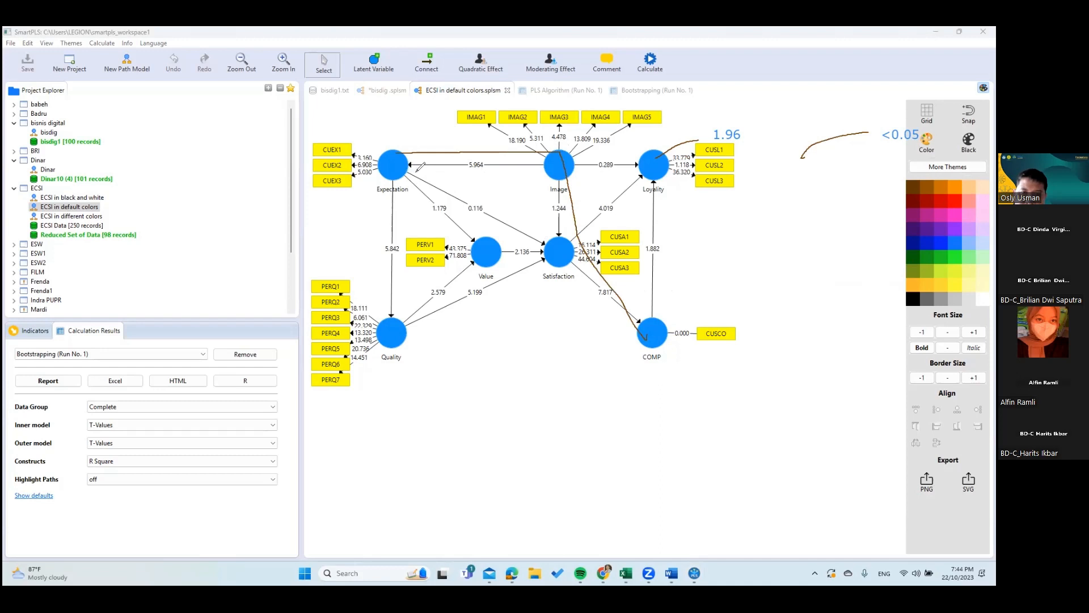
left_click_drag(410, 169, 564, 178)
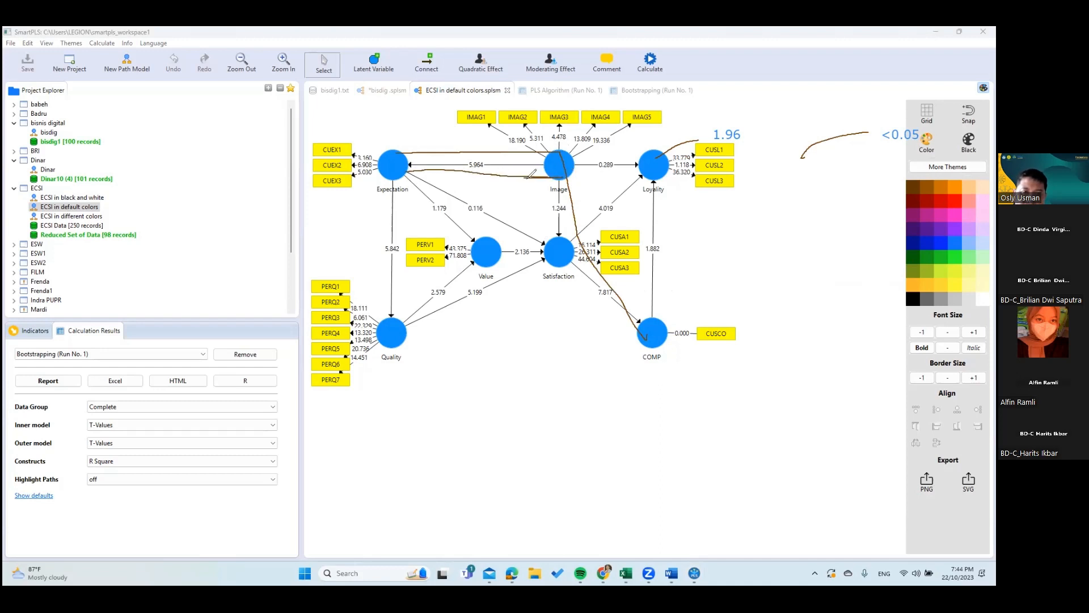
key("ctrl+z")
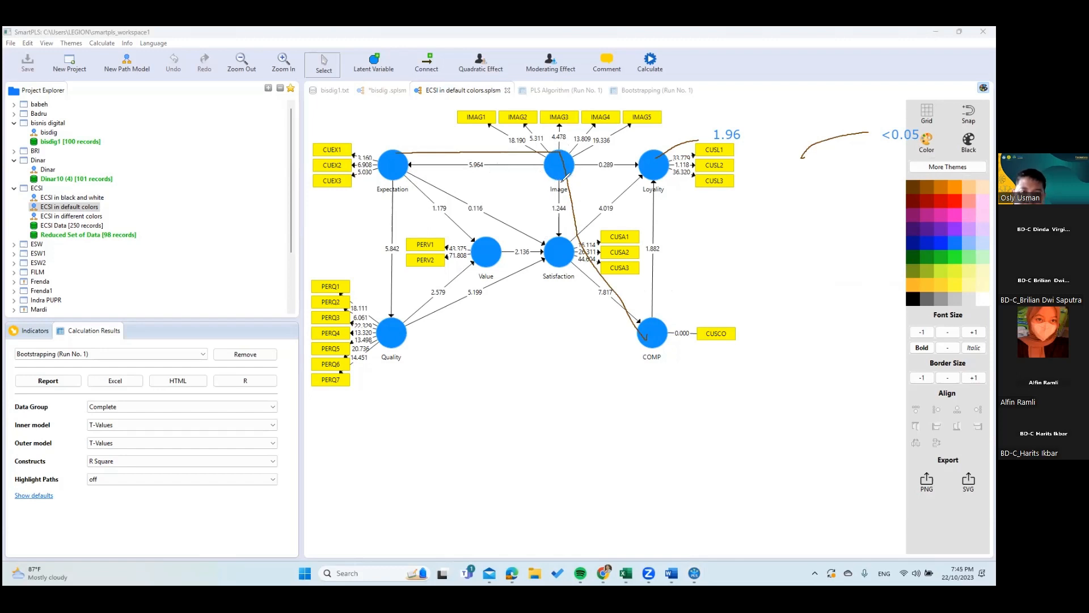
key("ctrl+z")
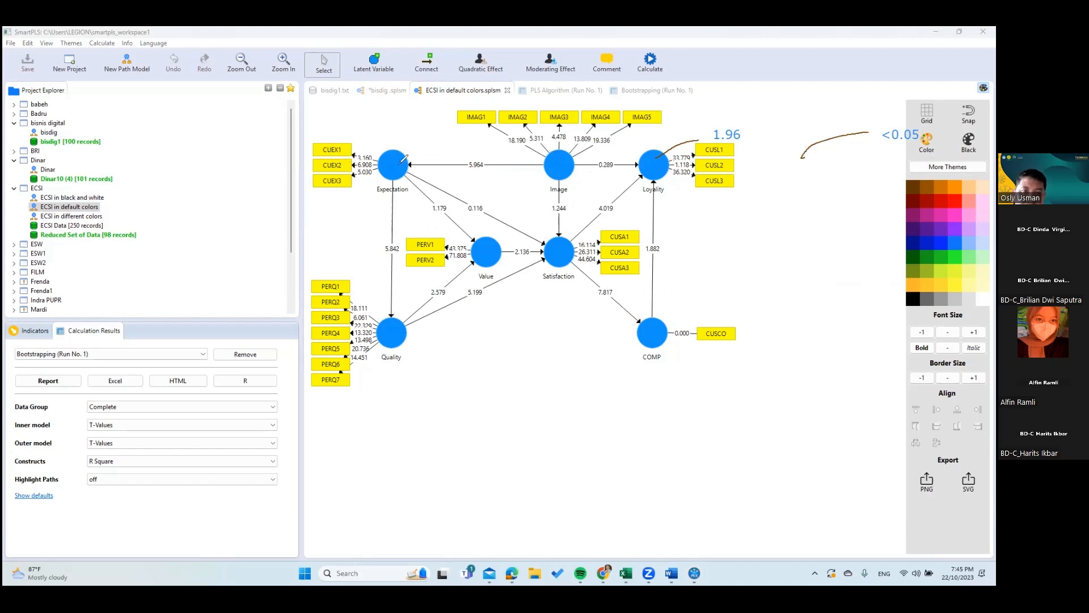
Step: Trace a freehand arrow along Expectation -> Quality -> Value -> Satisfaction -> COMP on the model diagram and return to the bootstrapping results
mouse_move(400, 164)
left_mouse_down()
mouse_move(410, 308)
mouse_move(482, 250)
mouse_move(522, 247)
mouse_move(624, 291)
mouse_move(658, 322)
left_mouse_up()
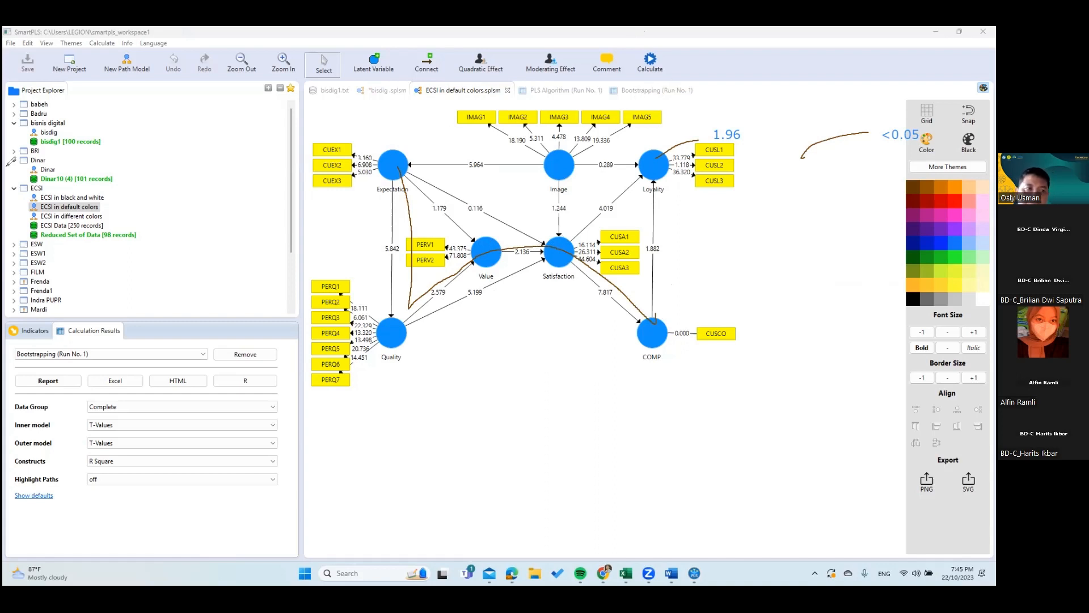
left_click(648, 90)
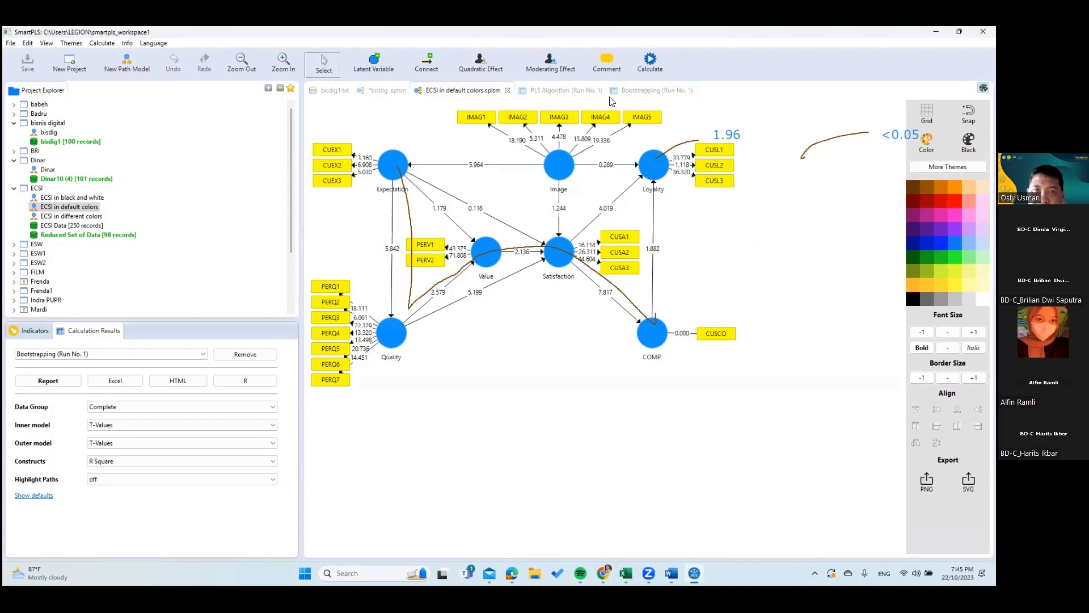
left_click(652, 91)
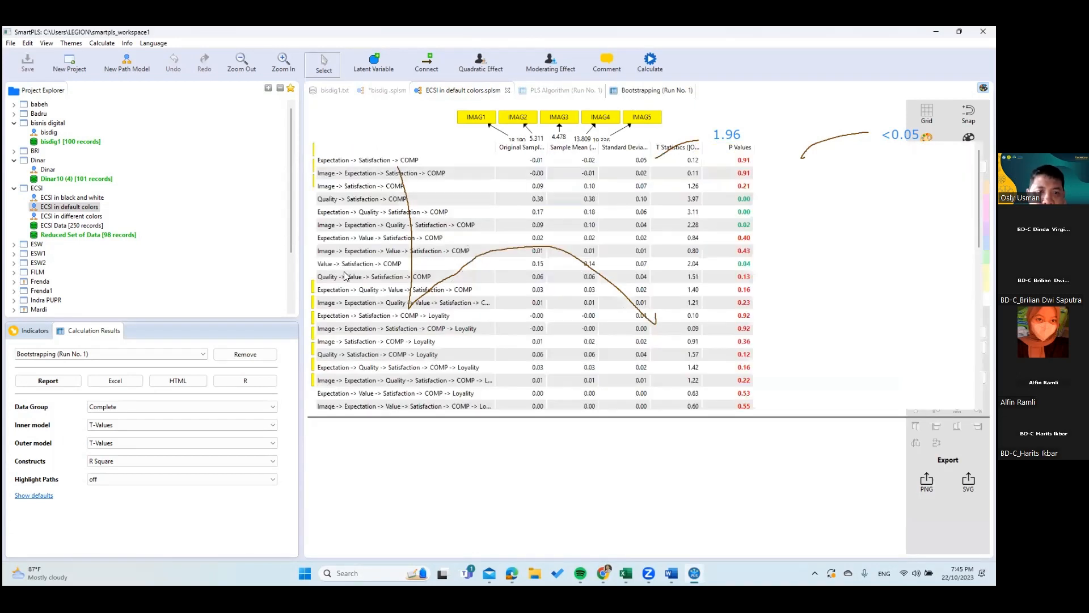
Step: Look through the Specific Indirect Effects, compare with the model diagram, and select the Expectation -> Quality -> Value -> Satisfaction -> COMP row
left_click(433, 240)
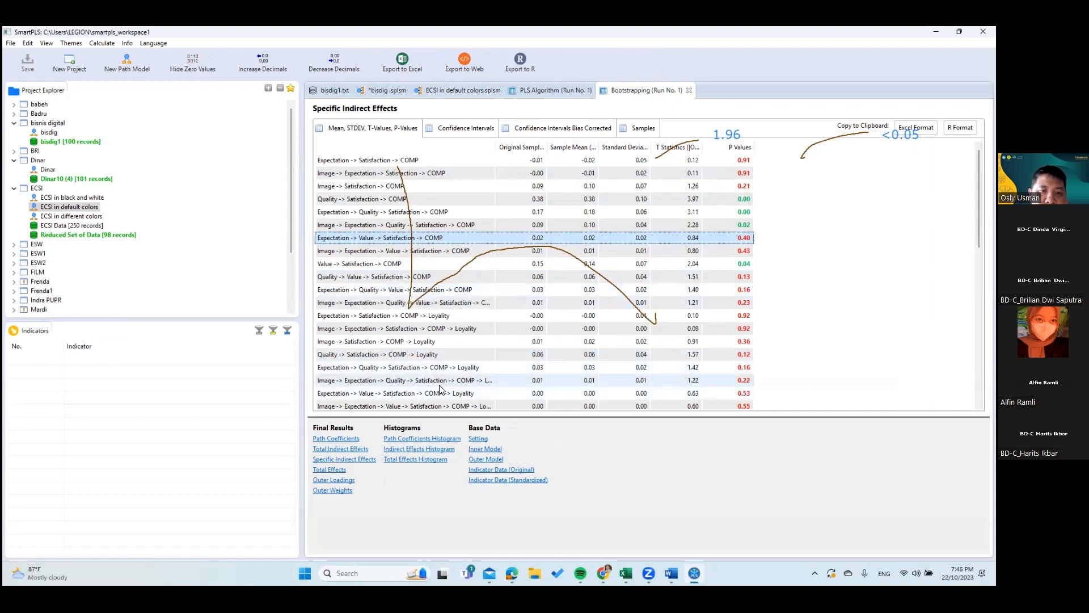
scroll(436, 385, "down", 1)
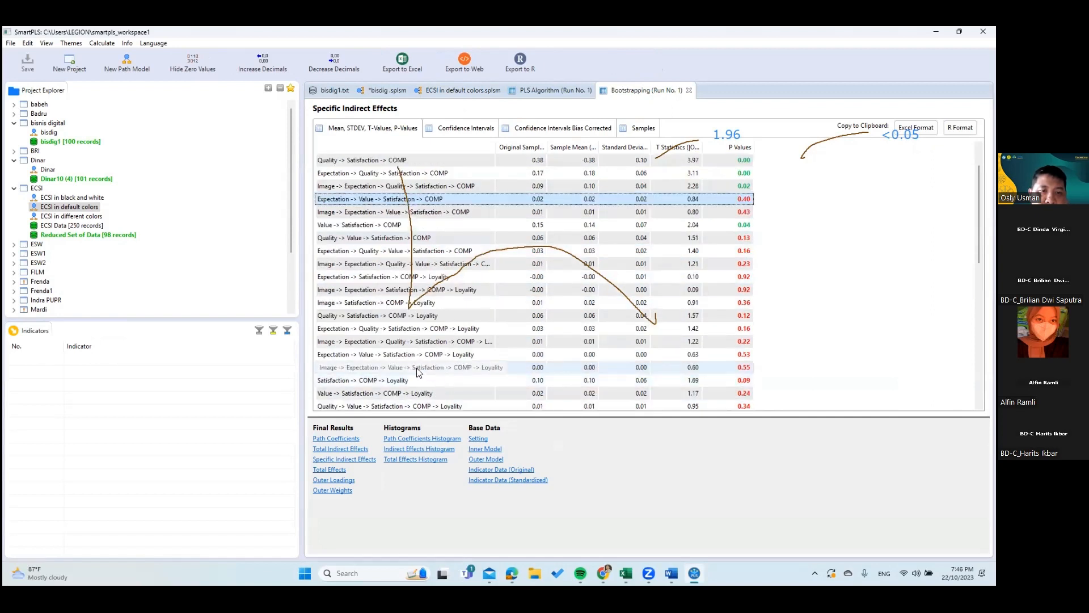
scroll(420, 370, "up", 1)
scroll(417, 369, "down", 1)
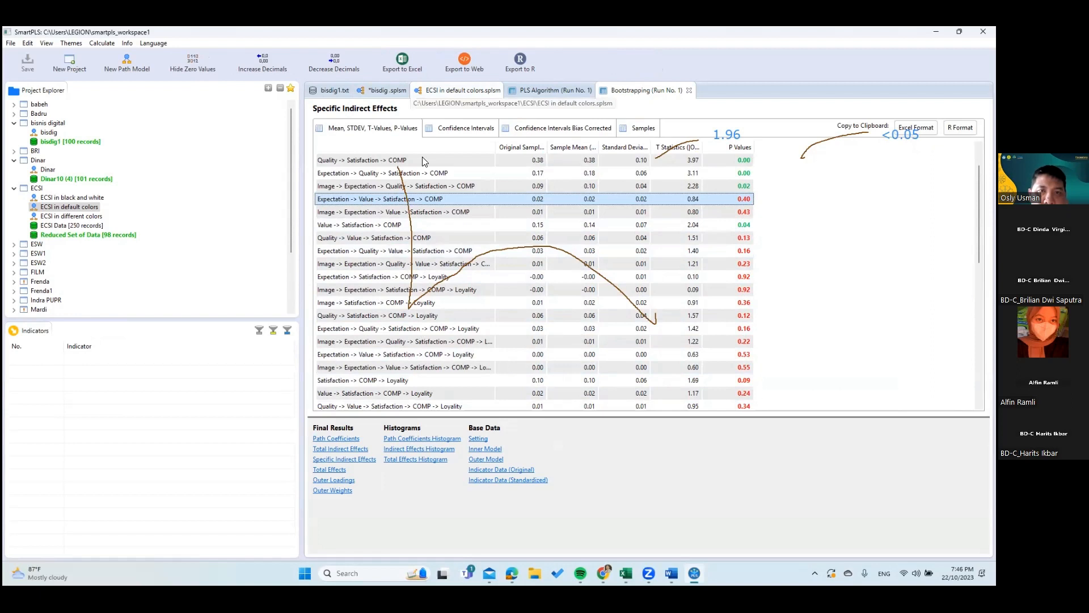
left_click(448, 91)
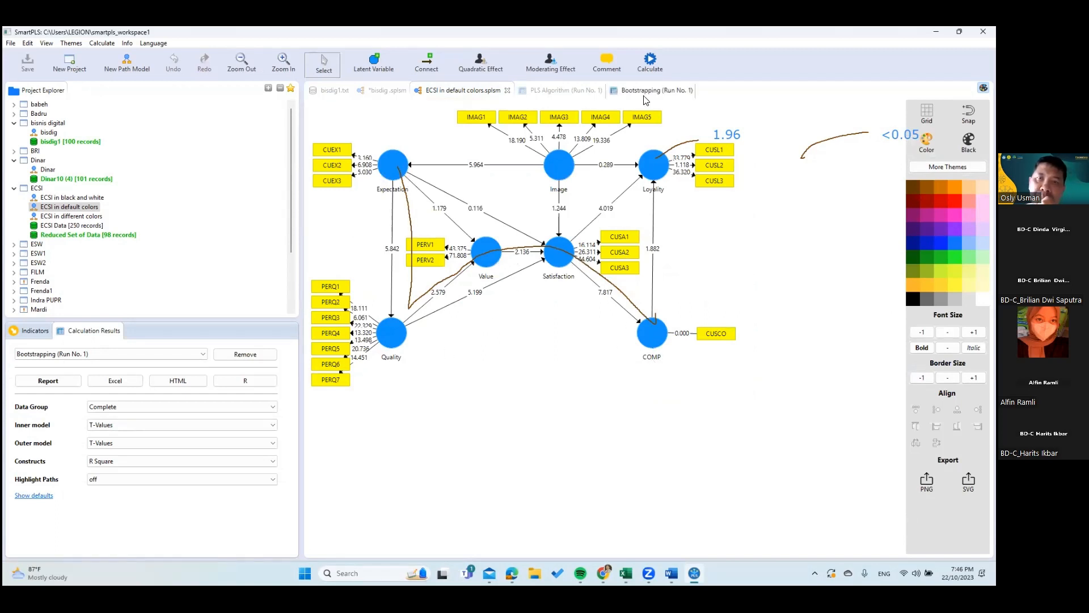
left_click(658, 91)
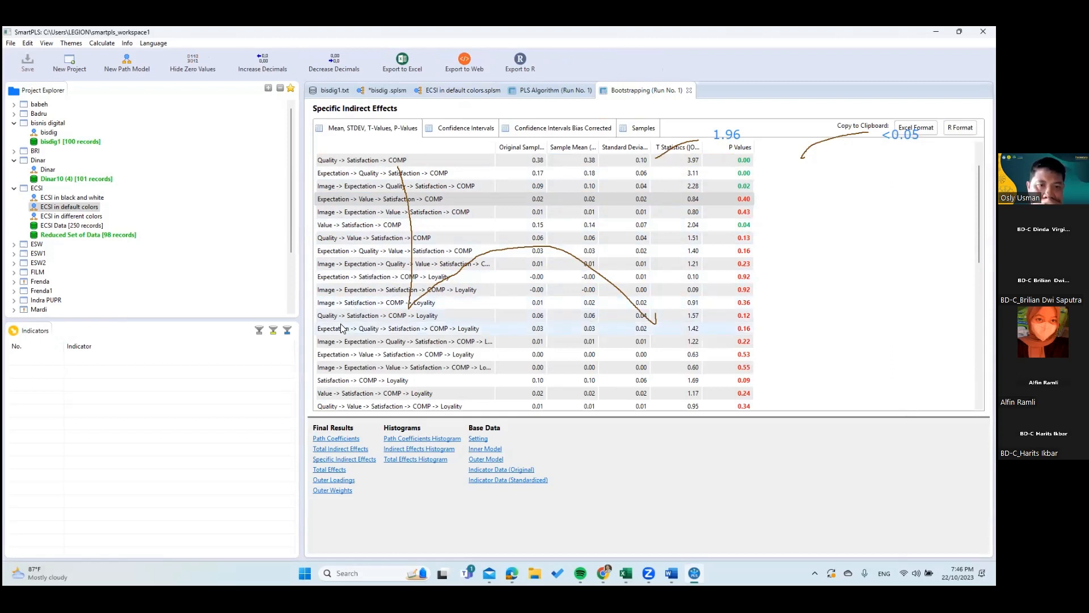
left_click(348, 255)
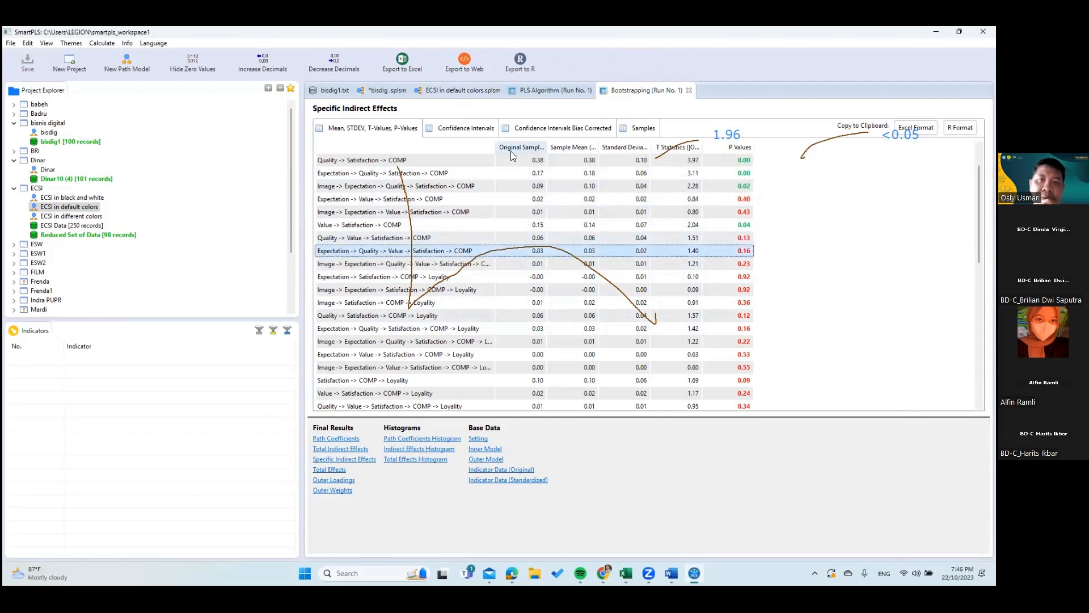
Step: Widen the path-name column, copy the Specific Indirect Effects table in Excel format, and paste it at the end of Document5 in Word
left_click_drag(497, 143, 550, 144)
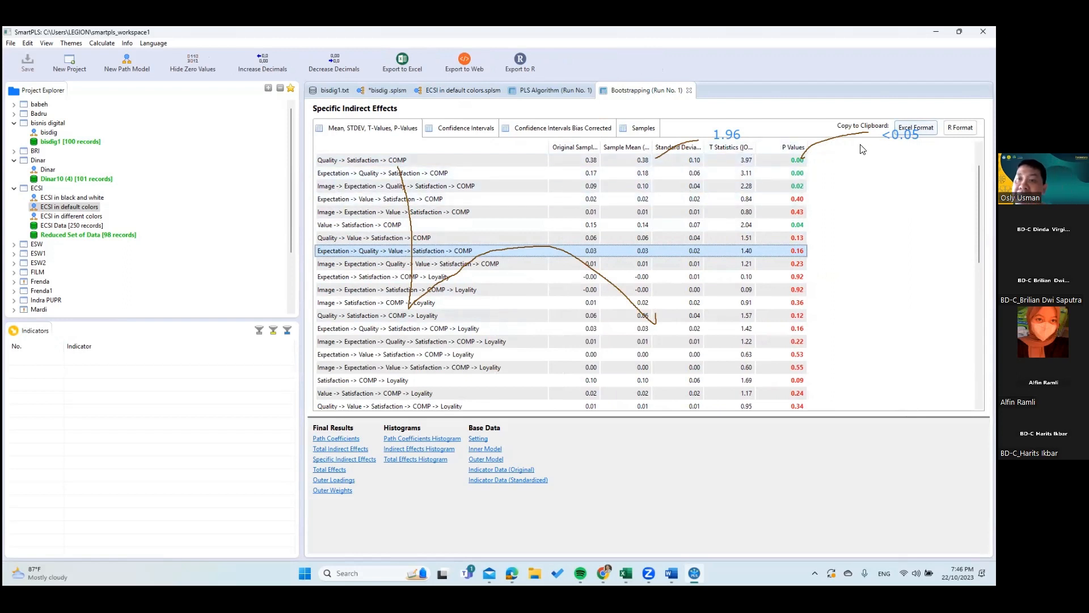
left_click(916, 127)
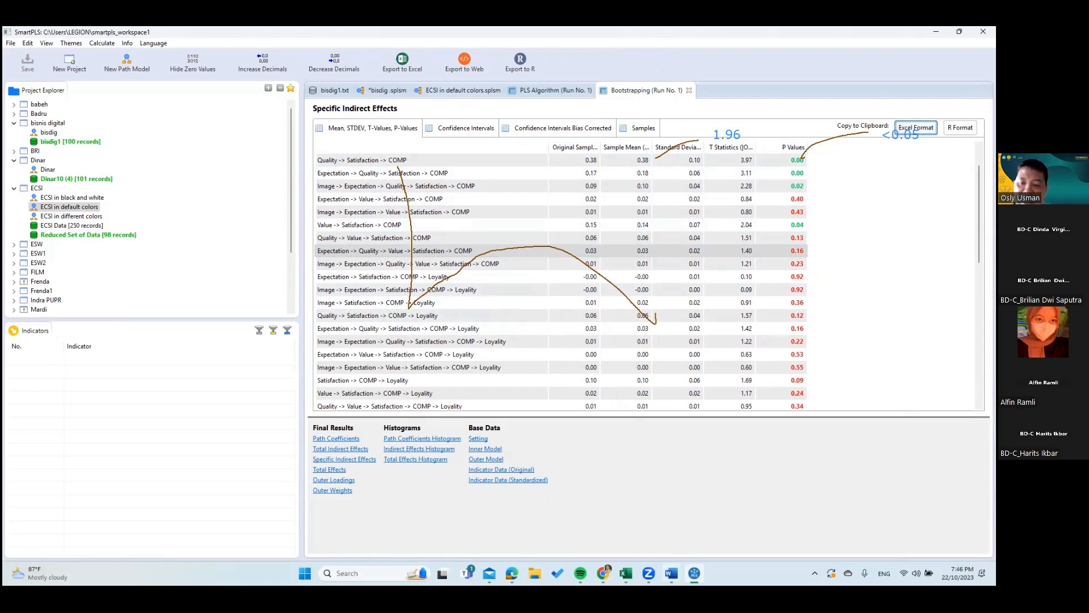
mouse_move(671, 572)
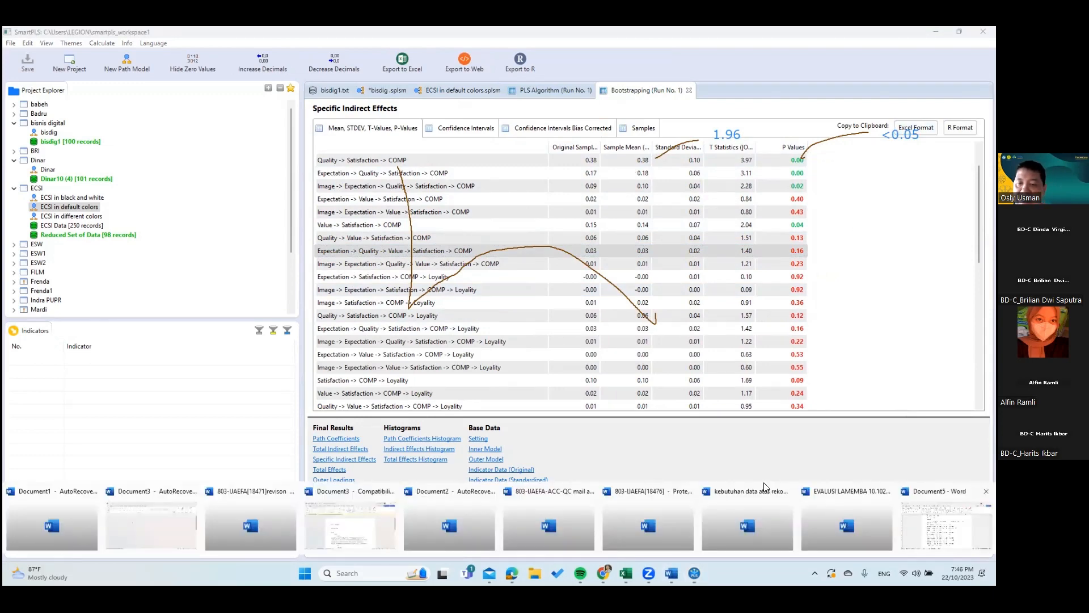
left_click(944, 525)
scroll(587, 417, "down", 5)
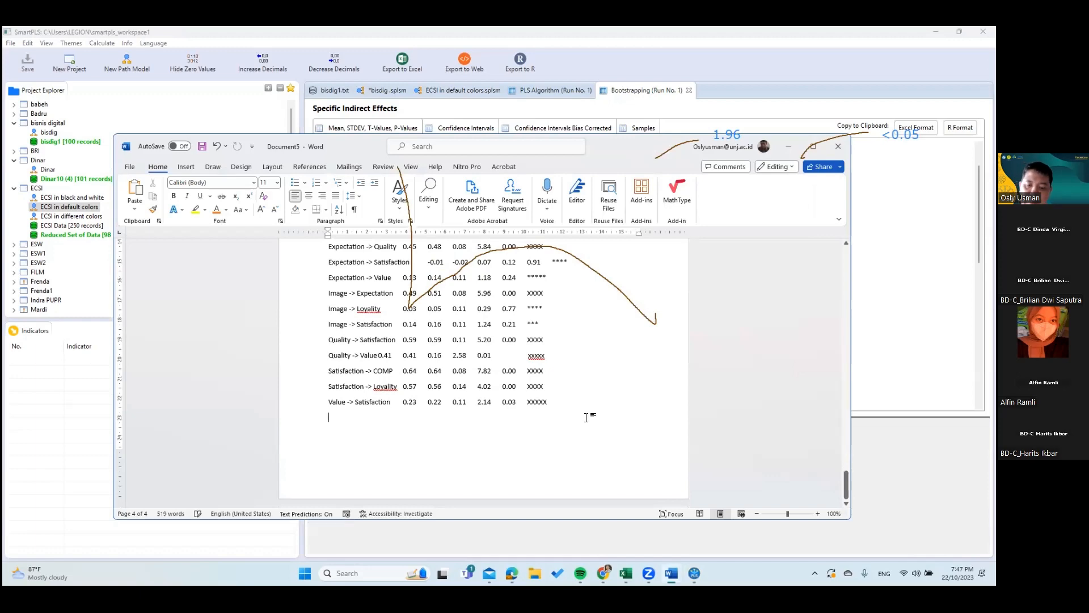
scroll(587, 417, "down", 3)
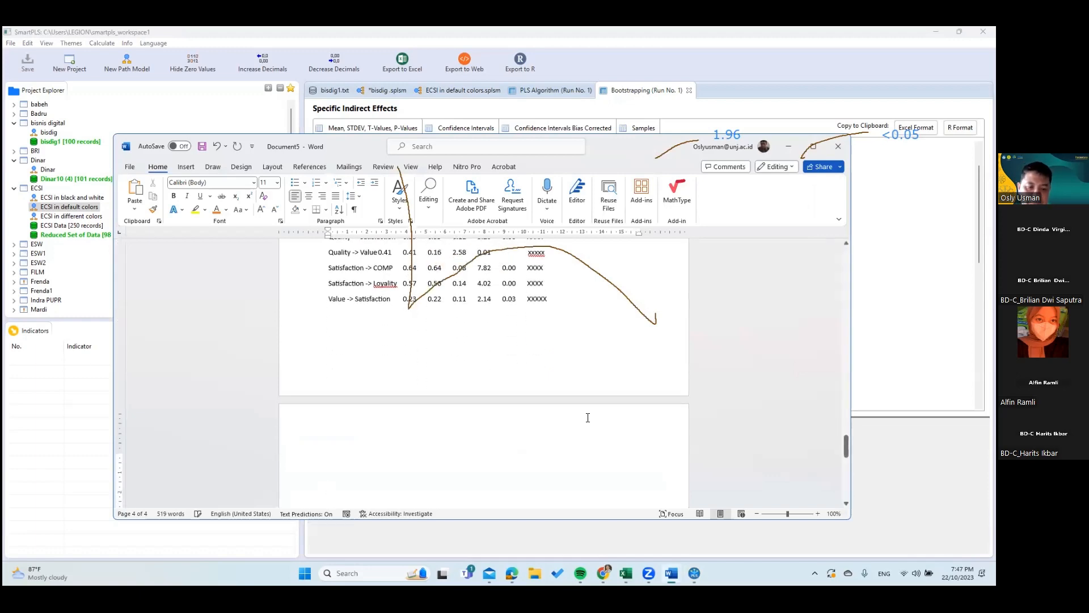
key("ctrl+v")
scroll(568, 412, "down", 5)
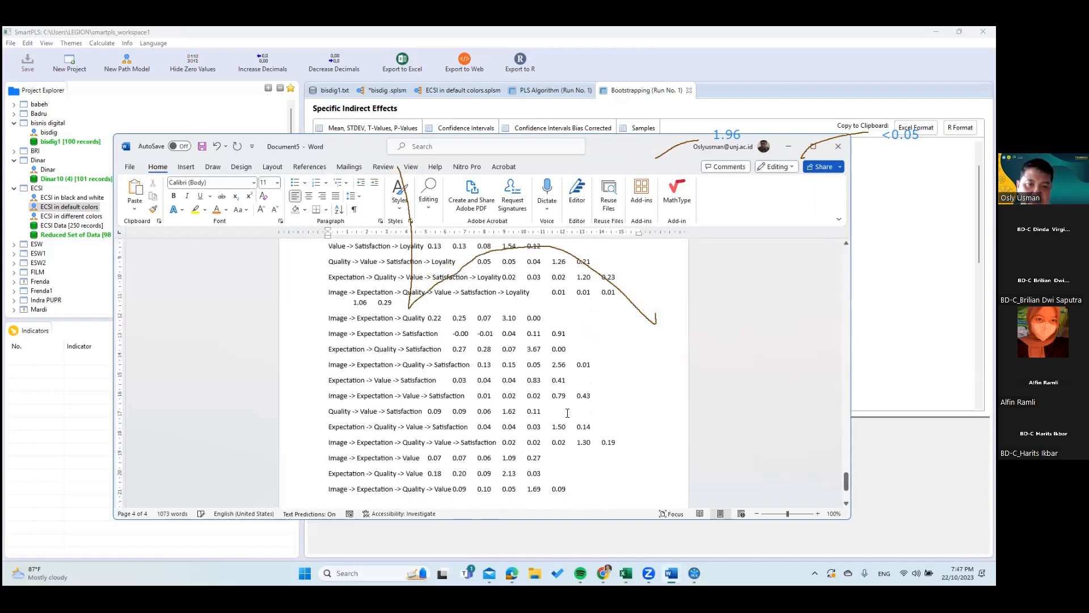
Step: Insert the heading "Hubungan tidak langsung" on its own line above the Image -> Expectation -> Quality -> Value -> Satisfaction -> COMP -> Loyality row in Document5
scroll(567, 412, "up", 5)
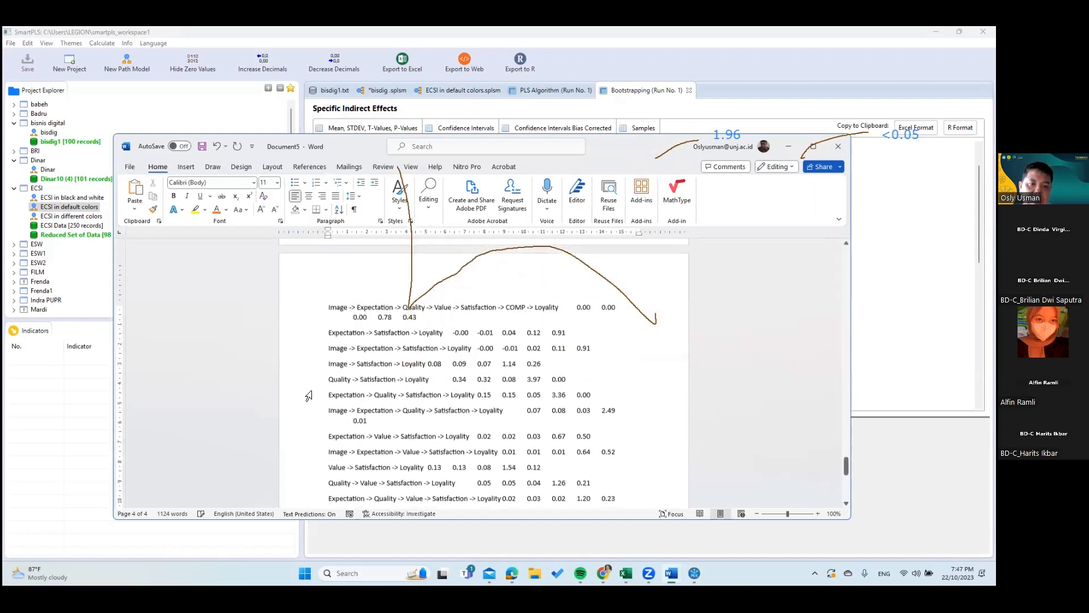
scroll(318, 397, "up", 3)
key("Return")
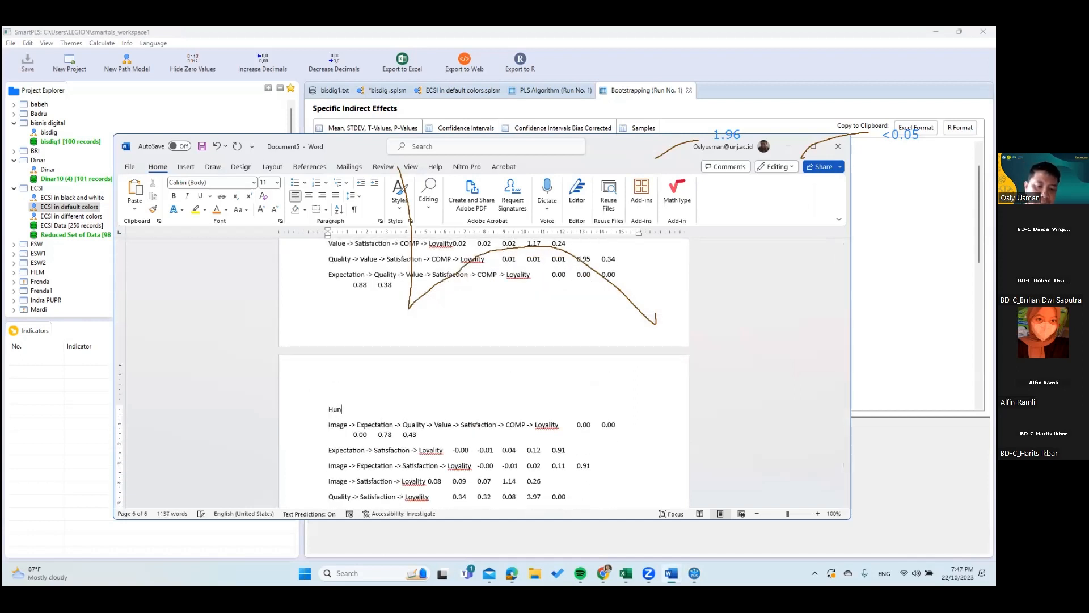
scroll(482, 392, "up", 5)
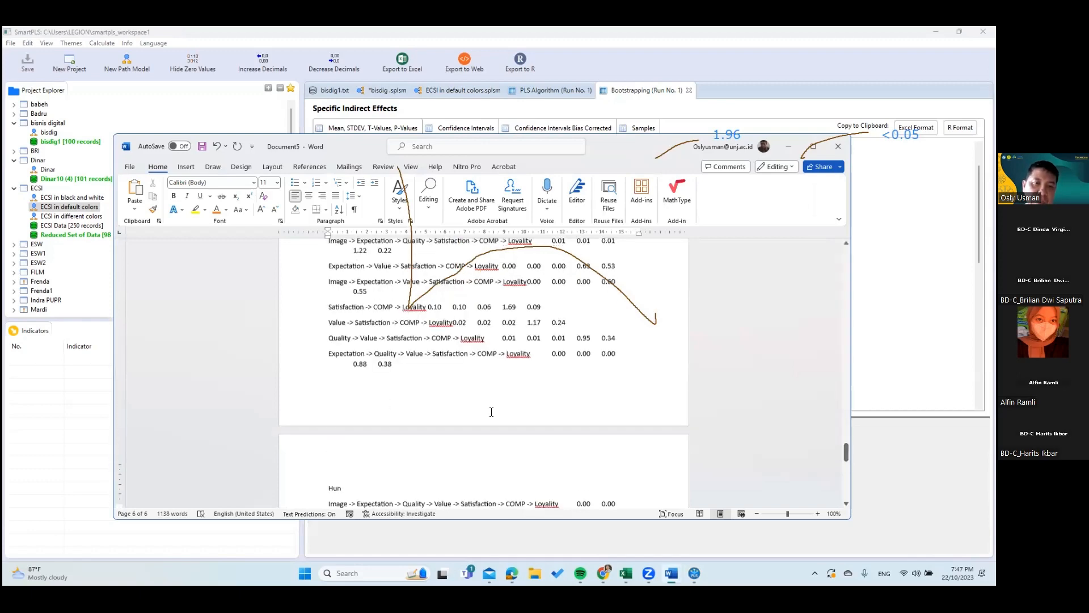
scroll(493, 403, "up", 4)
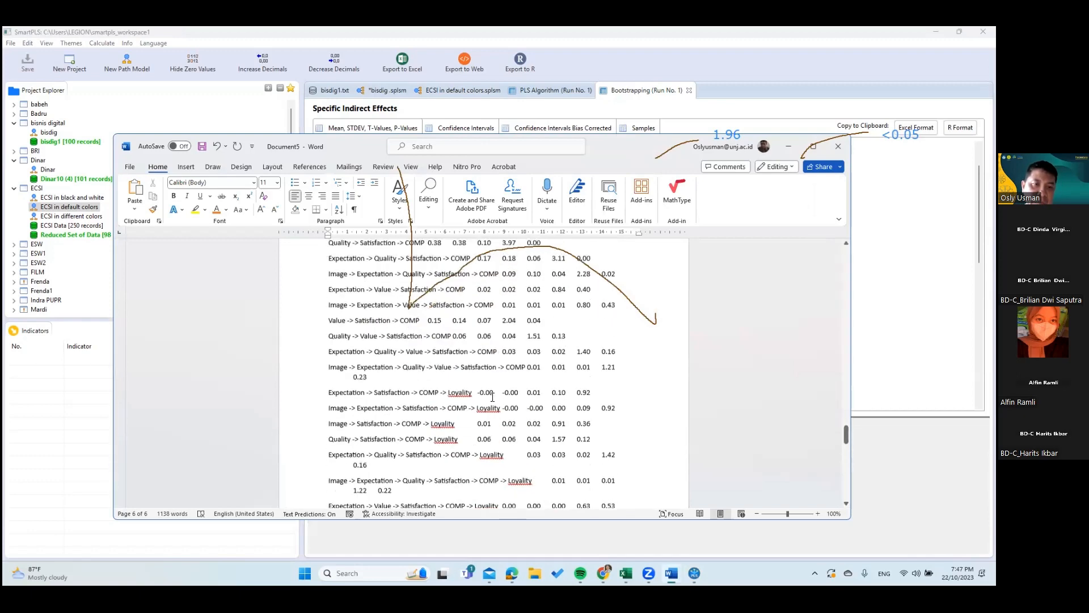
scroll(492, 390, "down", 5)
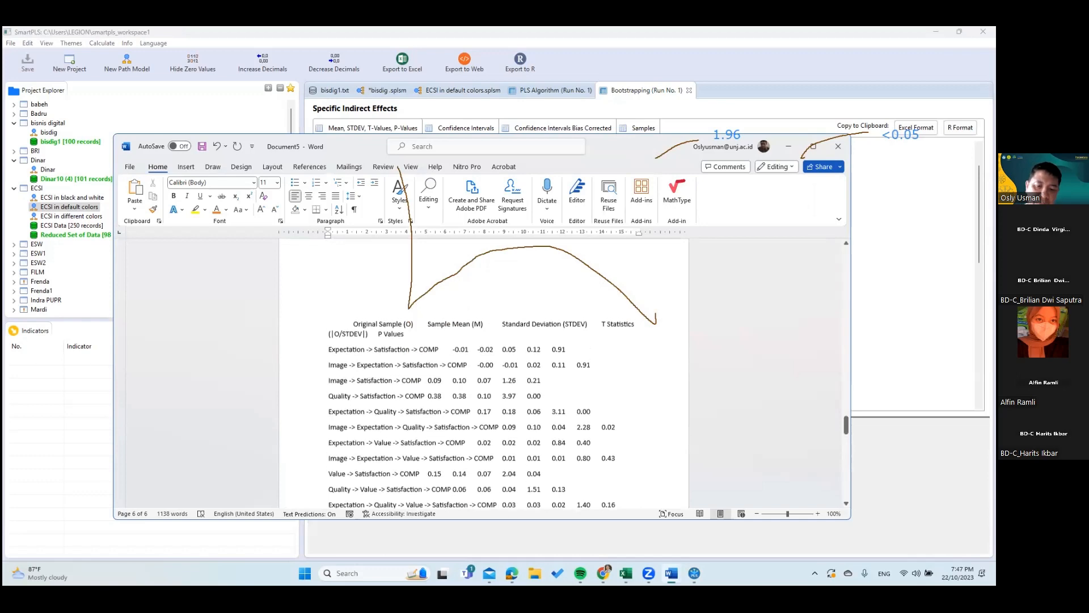
scroll(483, 373, "down", 7)
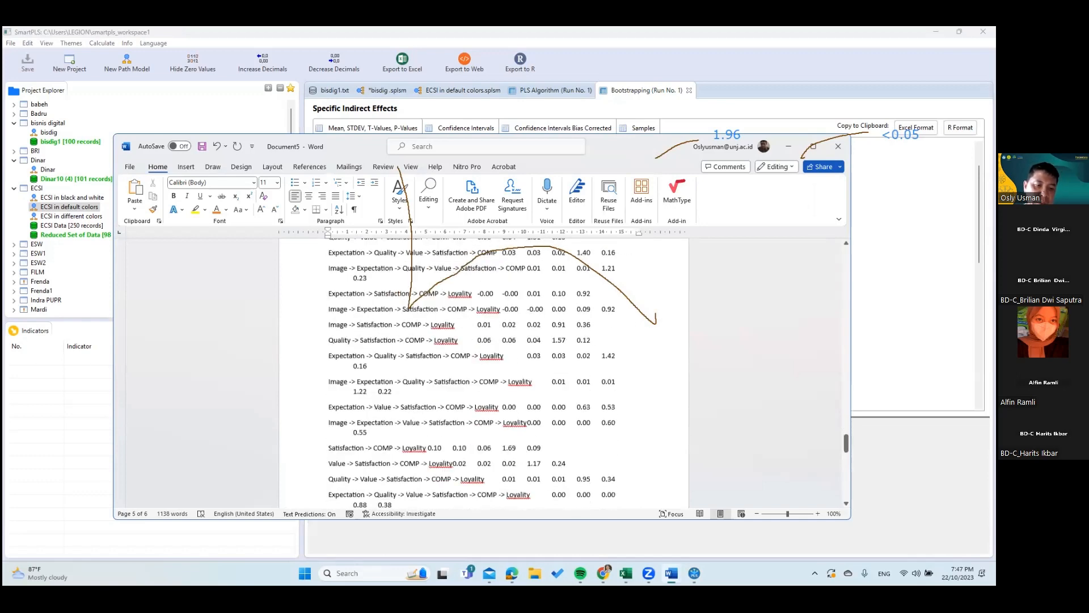
type("Hubungan  tidak langsung")
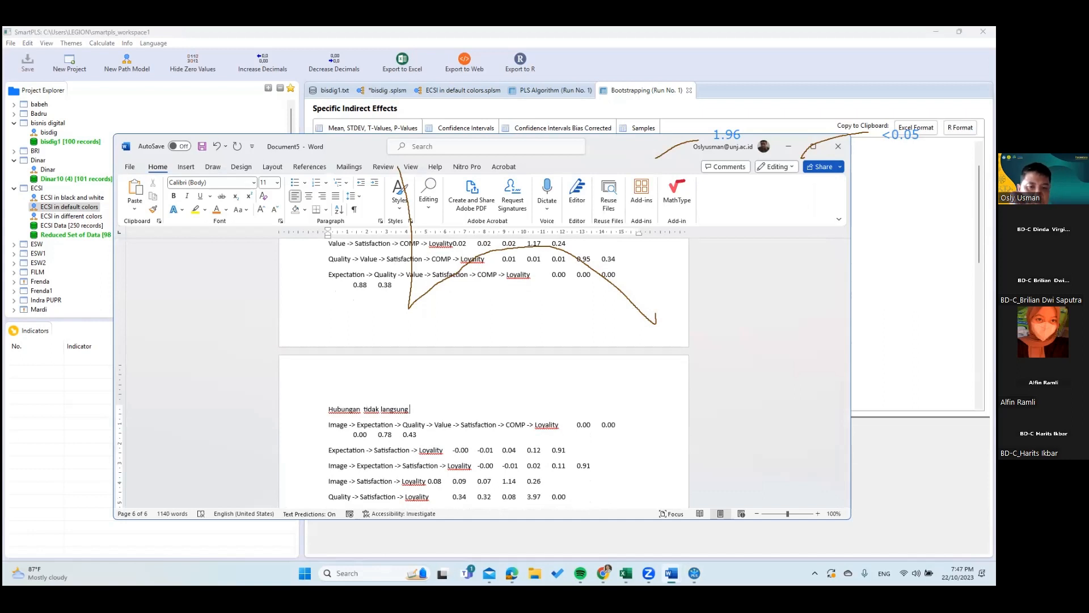
Step: Switch back to SmartPLS and review the P values of all Specific Indirect Effects paths against the <0.05 threshold
mouse_move(625, 573)
left_click(667, 545)
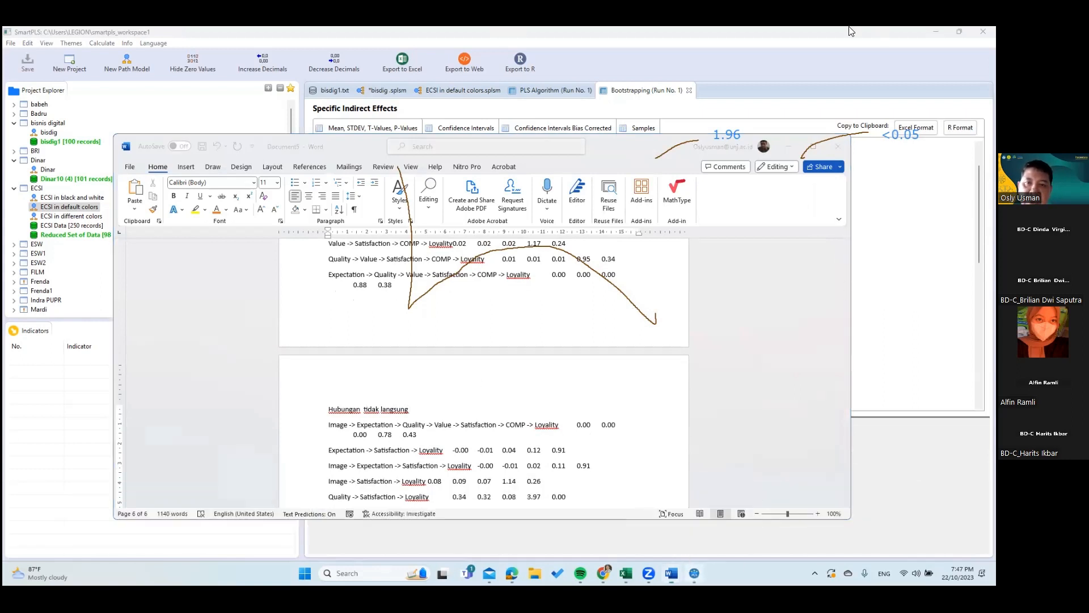
left_click(801, 64)
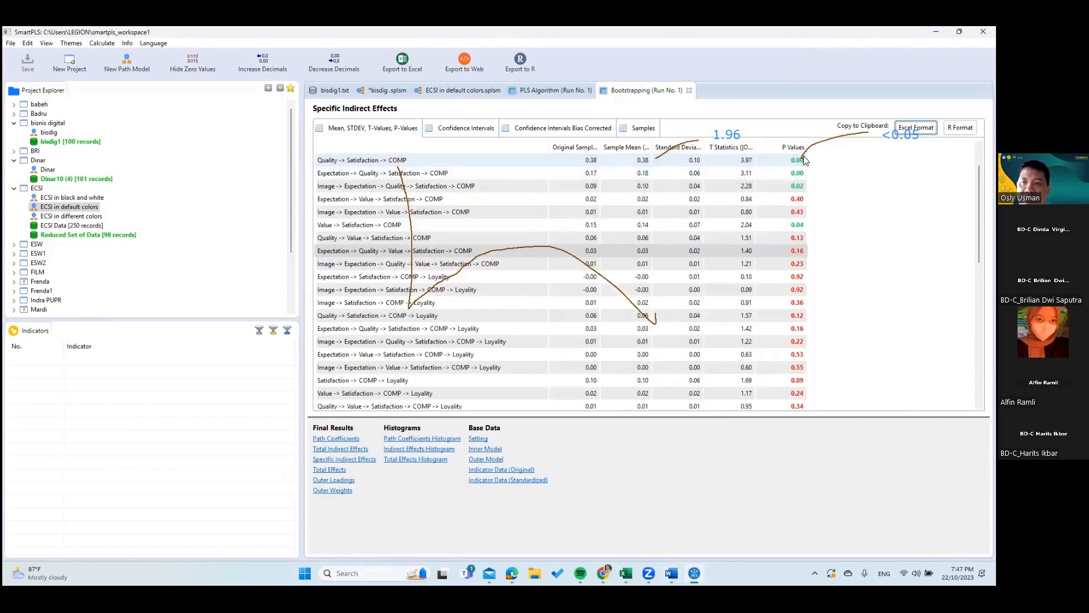
scroll(798, 226, "down", 2)
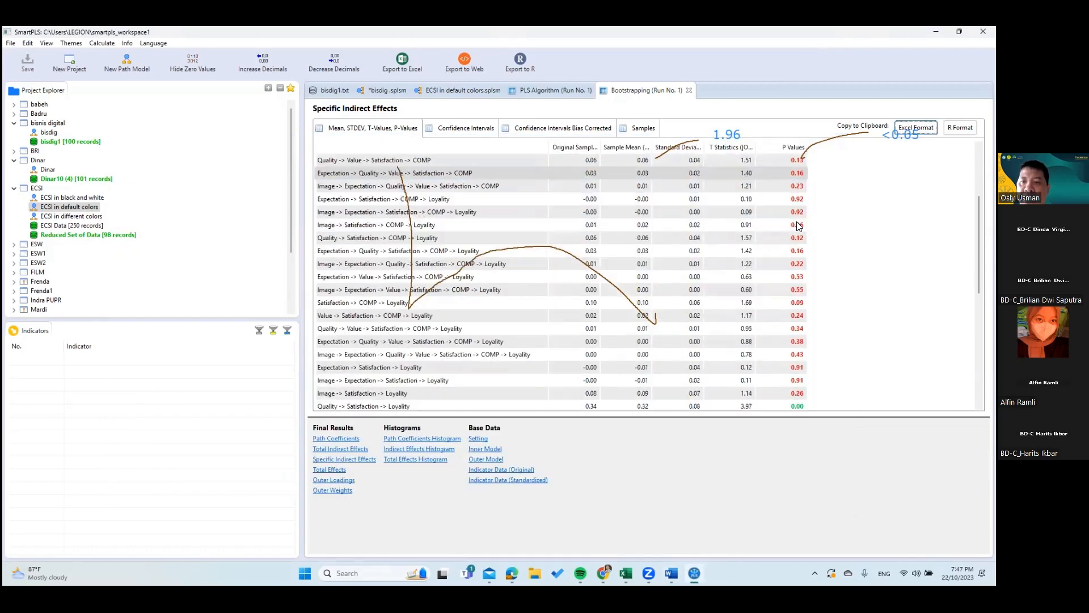
scroll(798, 226, "down", 1)
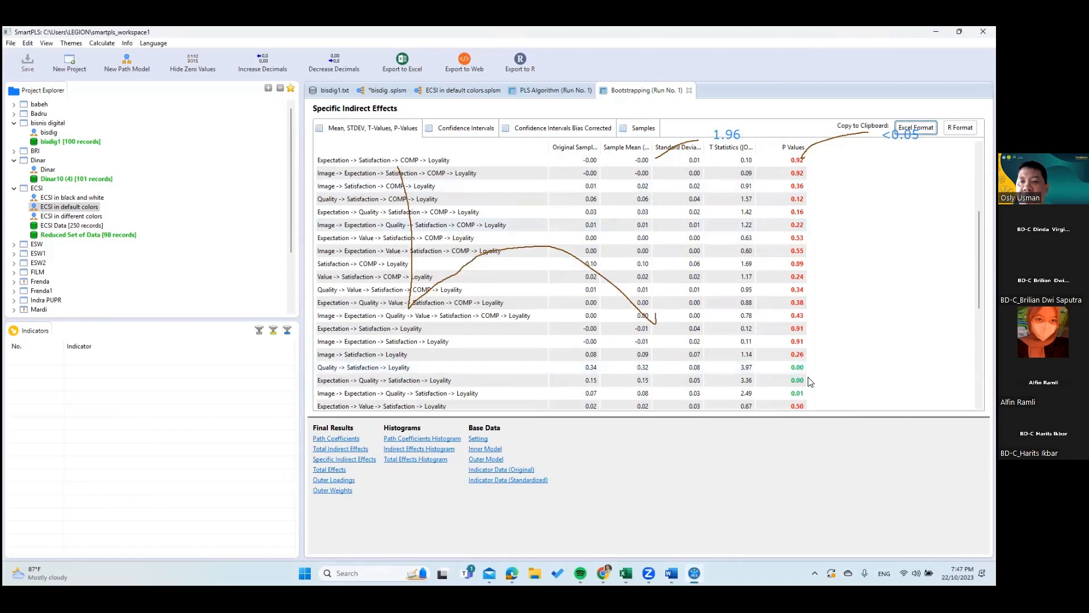
scroll(800, 400, "down", 3)
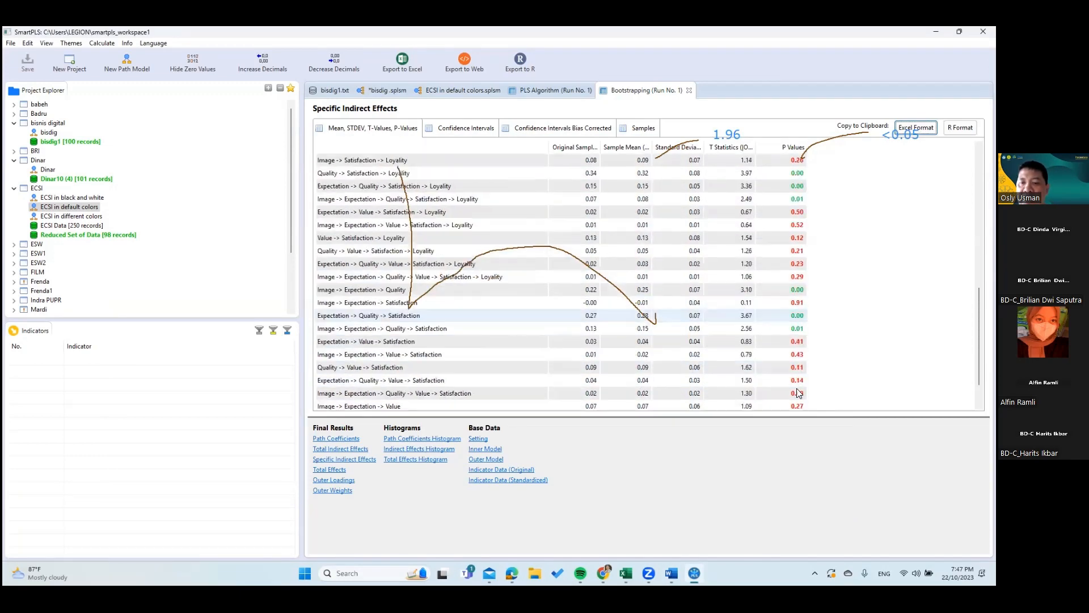
scroll(802, 334, "down", 3)
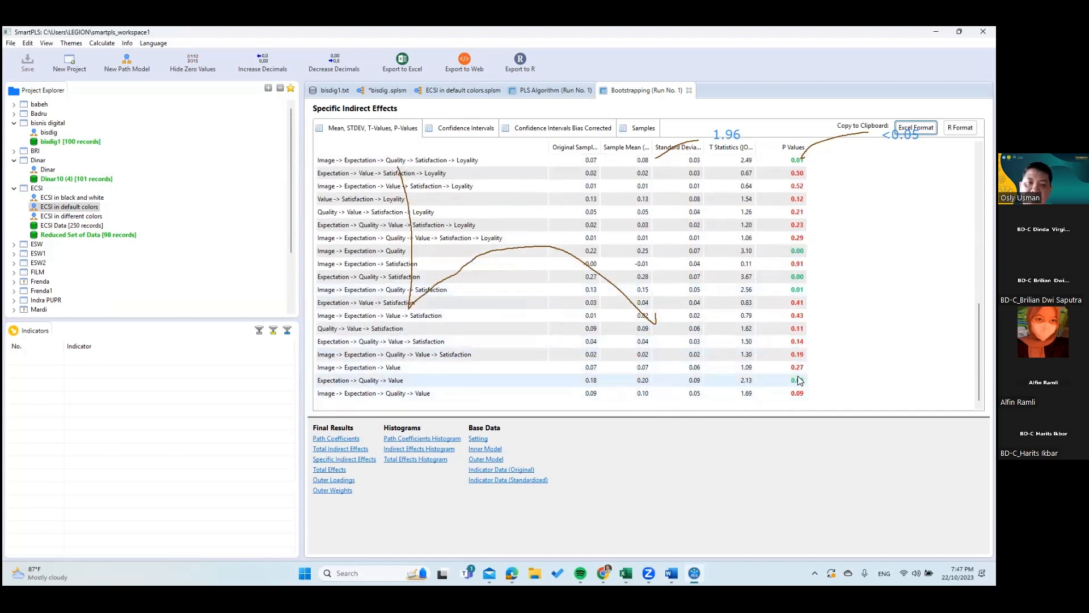
scroll(797, 360, "up", 10)
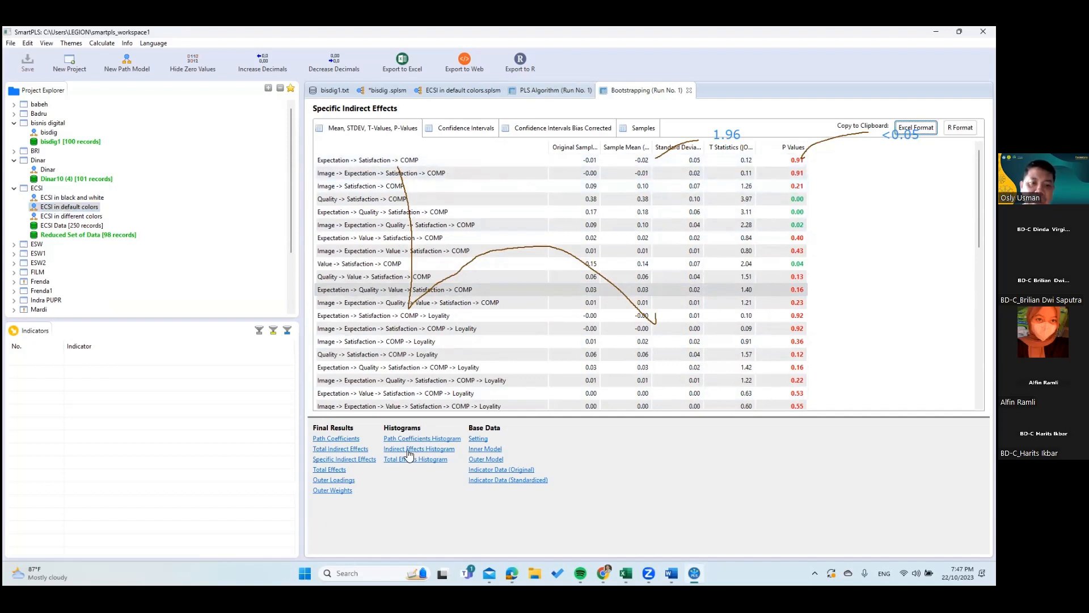
Step: Show the Total Indirect Effects with full path names and review their T statistics and P values
left_click(347, 449)
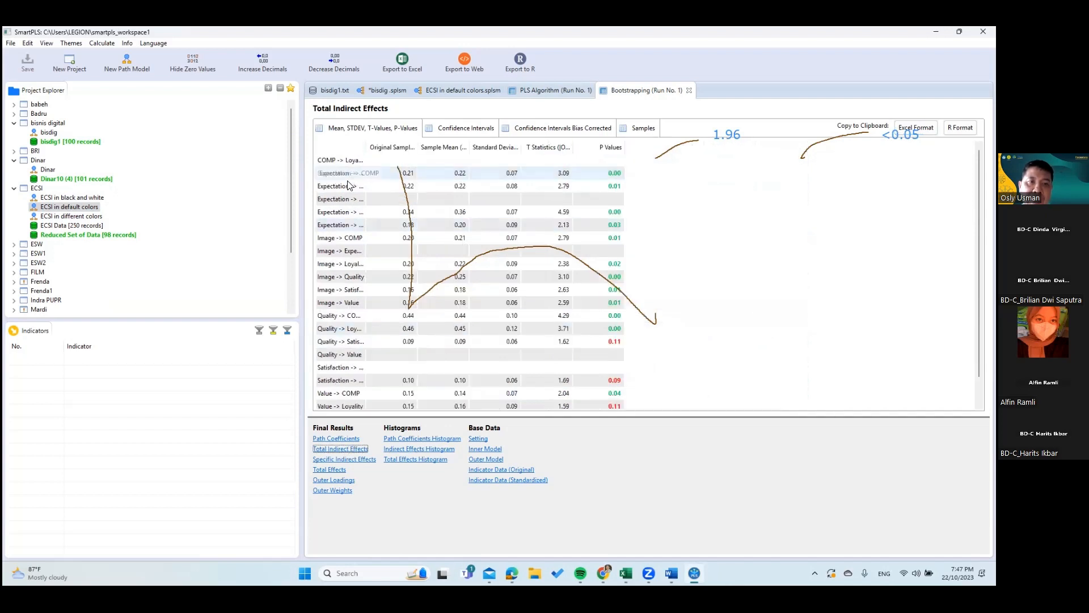
left_click_drag(364, 146, 521, 169)
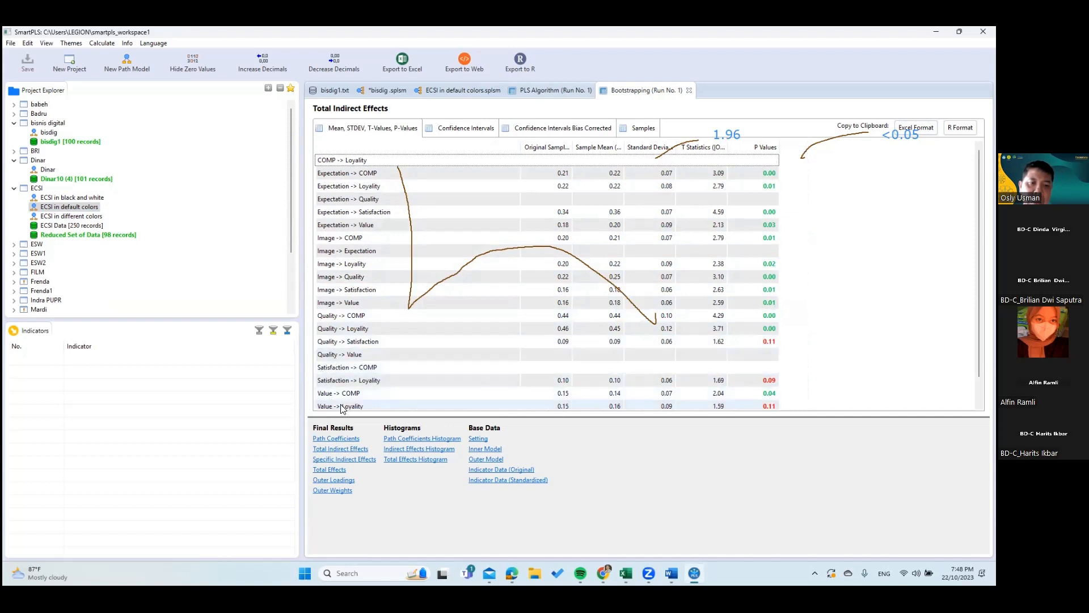
scroll(341, 403, "down", 1)
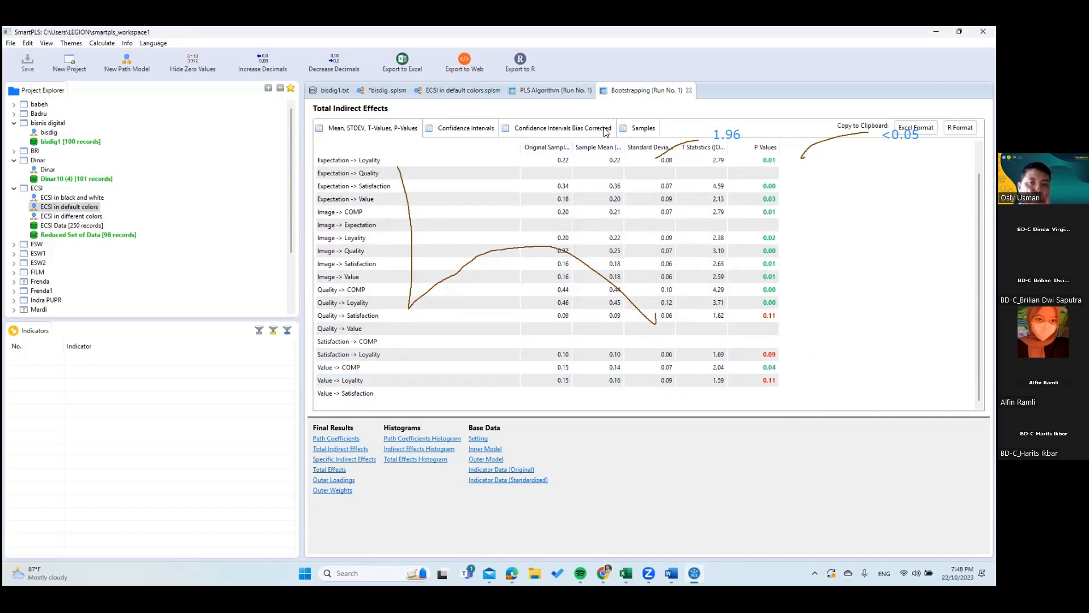
Step: Return to the Specific Indirect Effects, widen the path-name column, and read through the individual mediation paths to the end of the table
left_click(366, 460)
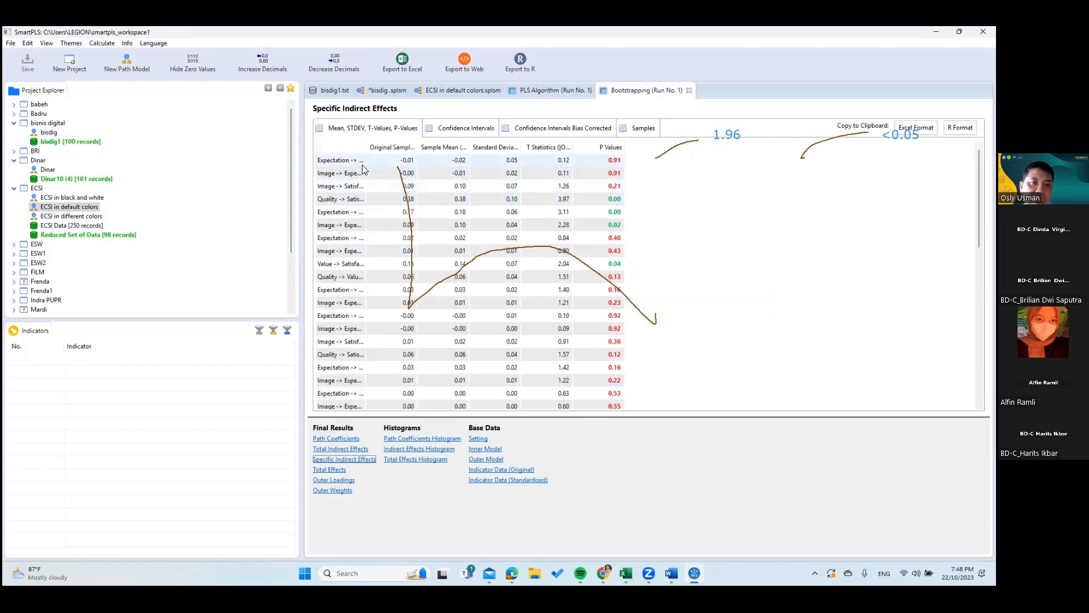
double_click(363, 147)
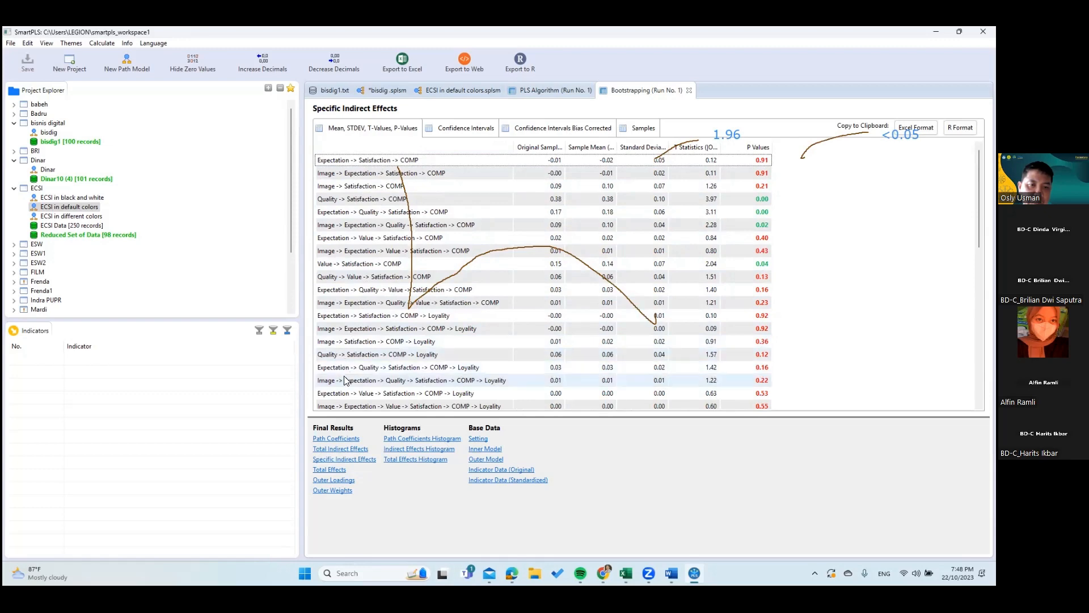
scroll(354, 397, "down", 1)
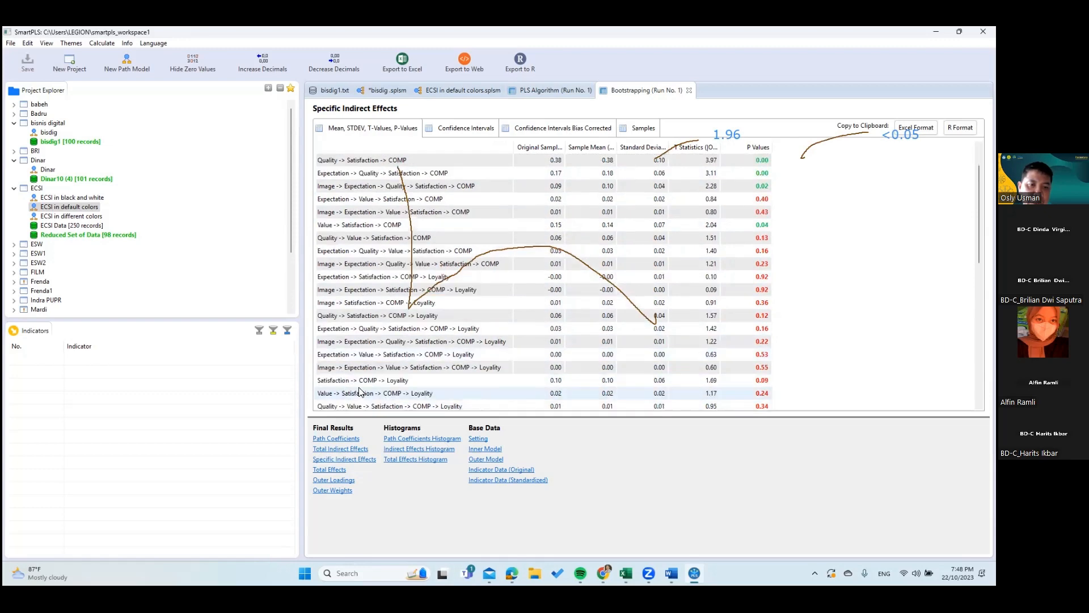
scroll(364, 384, "down", 1)
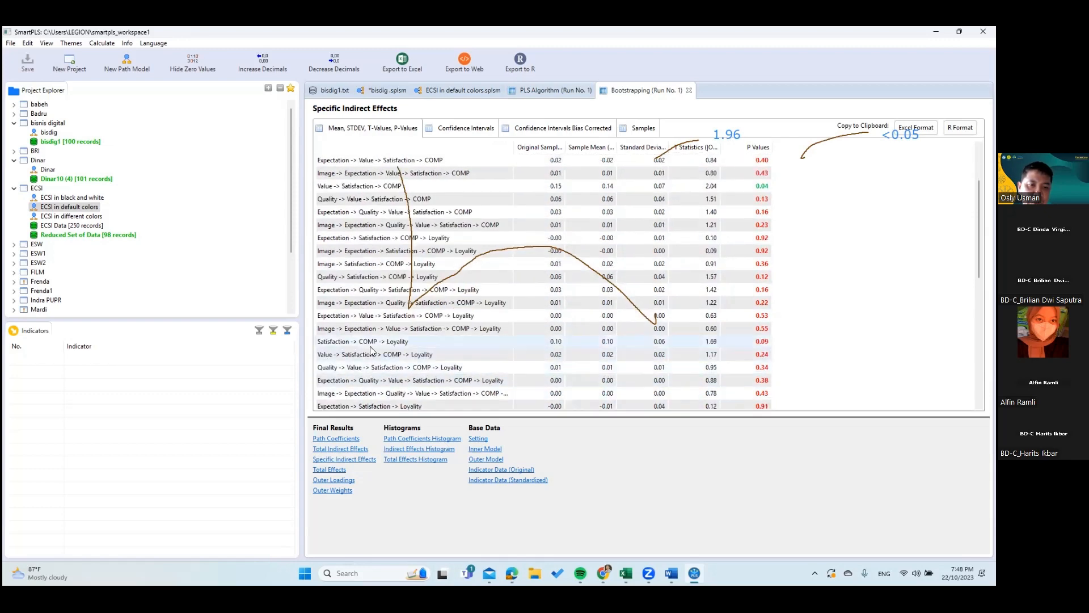
scroll(363, 369, "down", 1)
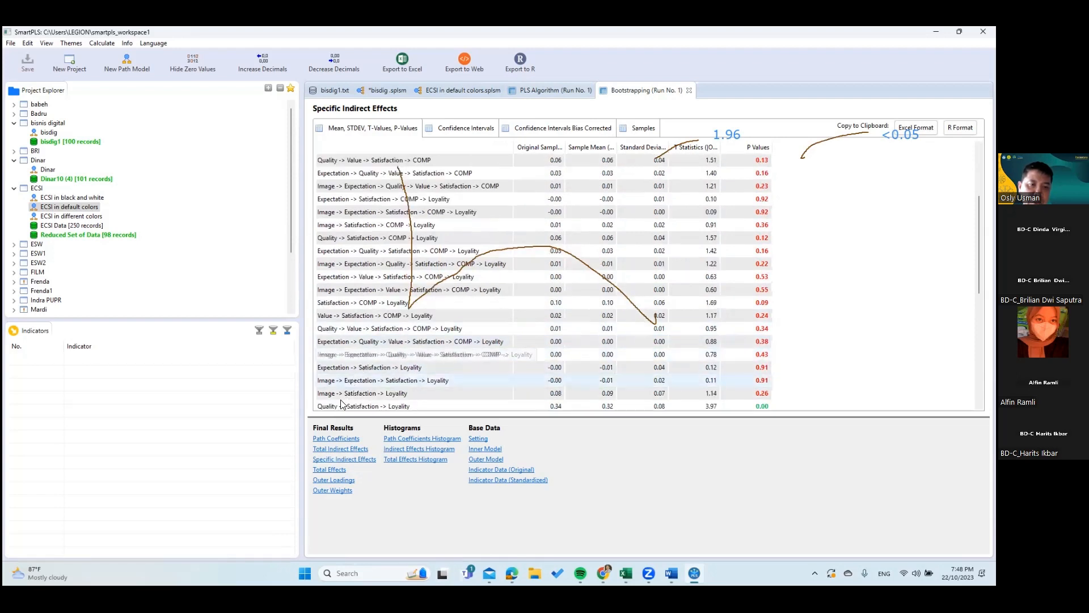
scroll(355, 391, "down", 1)
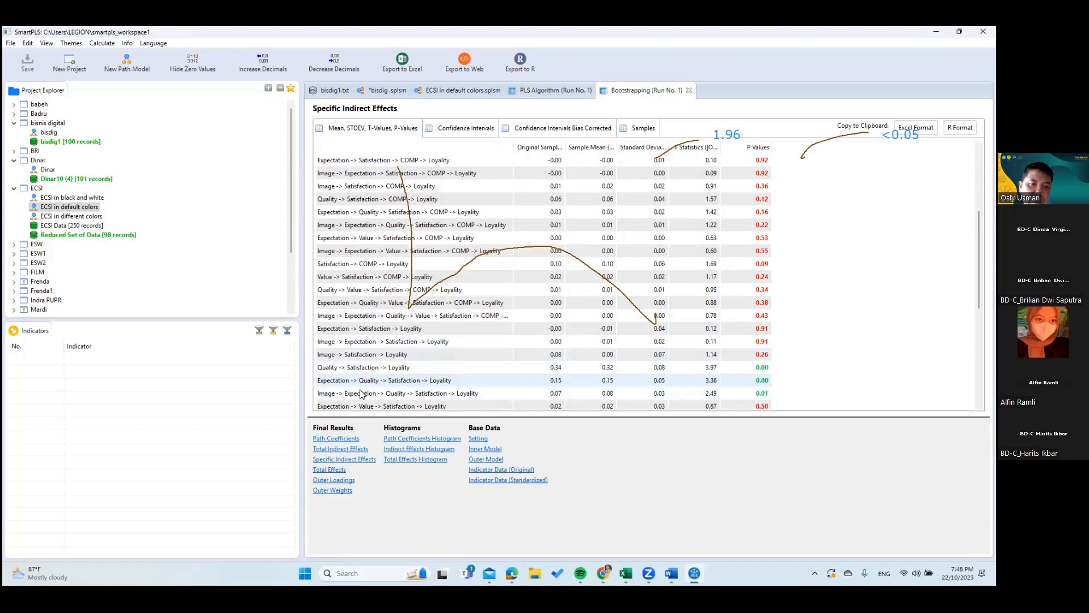
scroll(361, 397, "down", 1)
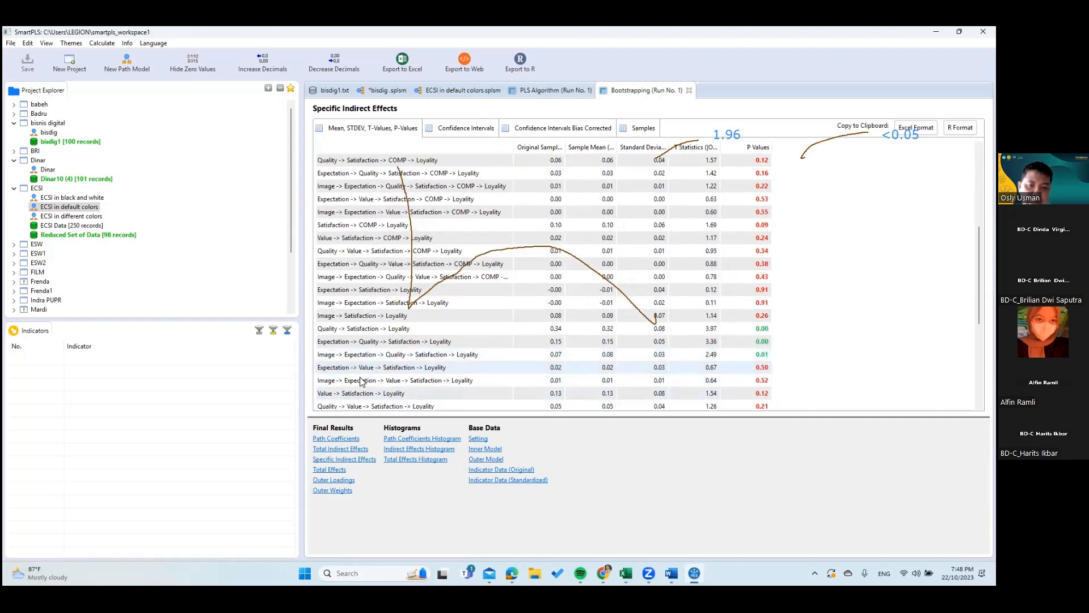
scroll(359, 397, "down", 1)
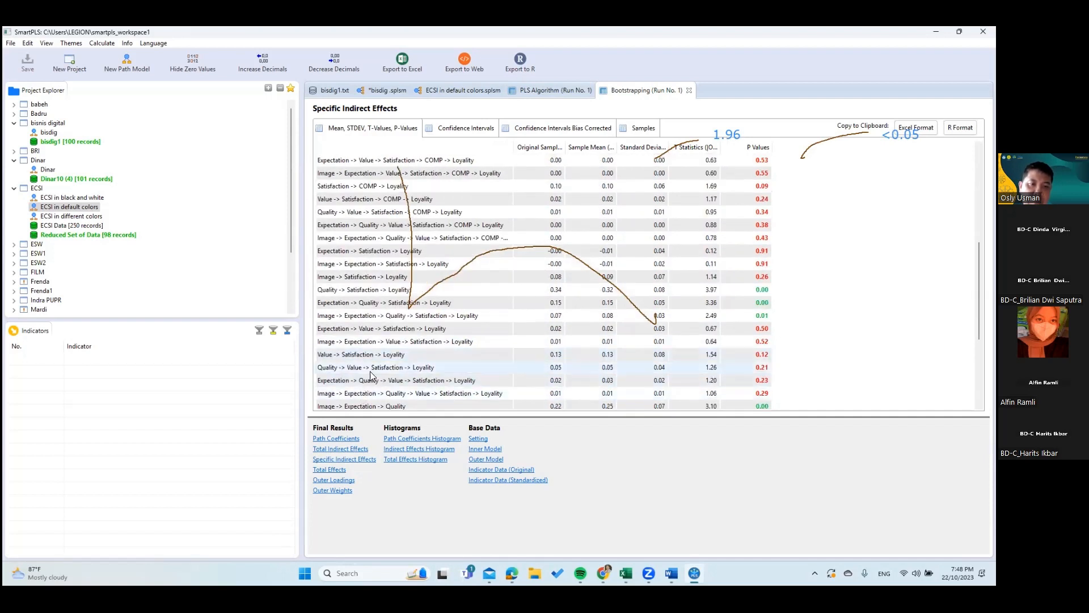
scroll(365, 395, "down", 1)
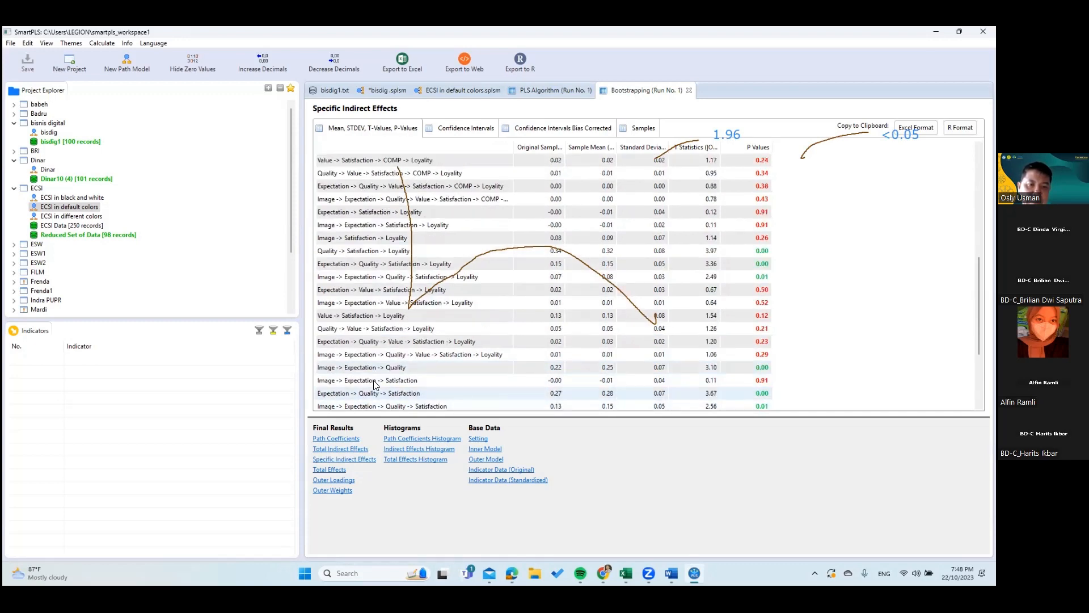
scroll(375, 385, "down", 1)
scroll(366, 403, "down", 1)
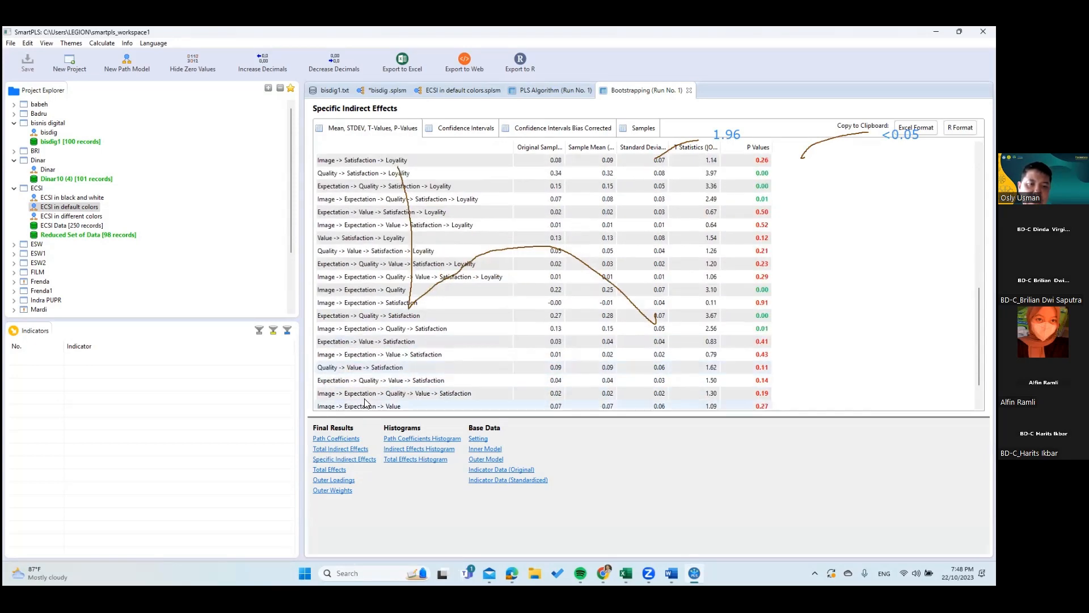
scroll(364, 404, "down", 1)
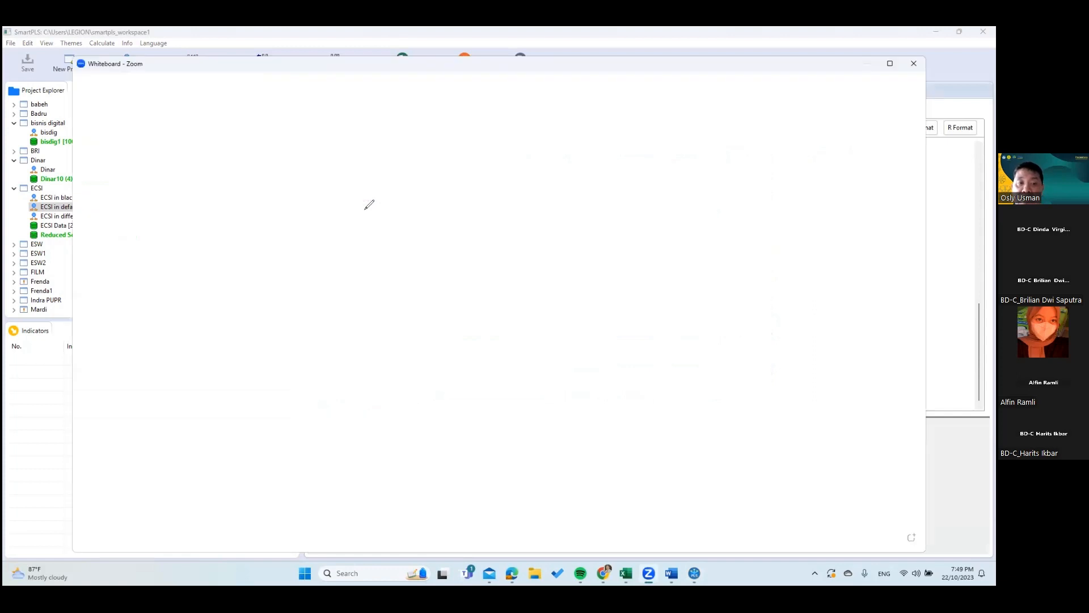
Step: Sketch five circles on the Zoom whiteboard: three stacked predictors, one mediator in the middle and one outcome beyond it
left_click_drag(342, 186, 322, 223)
mouse_move(352, 357)
left_mouse_down()
mouse_move(397, 414)
mouse_move(294, 415)
left_mouse_up()
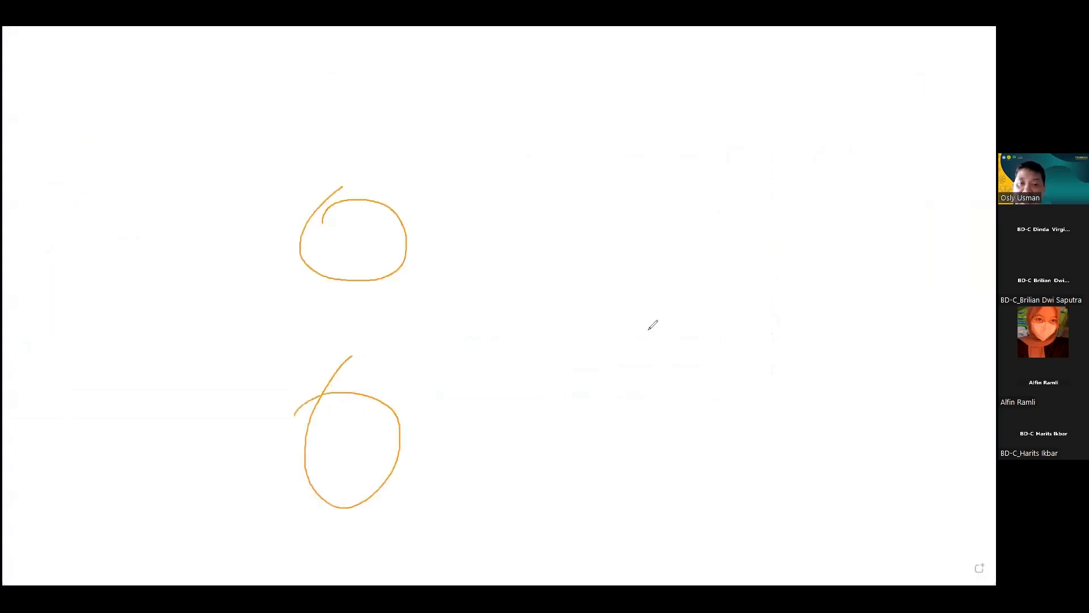
mouse_move(602, 309)
left_mouse_down()
mouse_move(591, 313)
mouse_move(612, 281)
mouse_move(571, 323)
left_mouse_up()
mouse_move(792, 301)
left_mouse_down()
mouse_move(772, 258)
mouse_move(743, 282)
left_mouse_up()
mouse_move(372, 308)
left_mouse_down()
mouse_move(332, 315)
mouse_move(322, 296)
mouse_move(302, 327)
left_mouse_up()
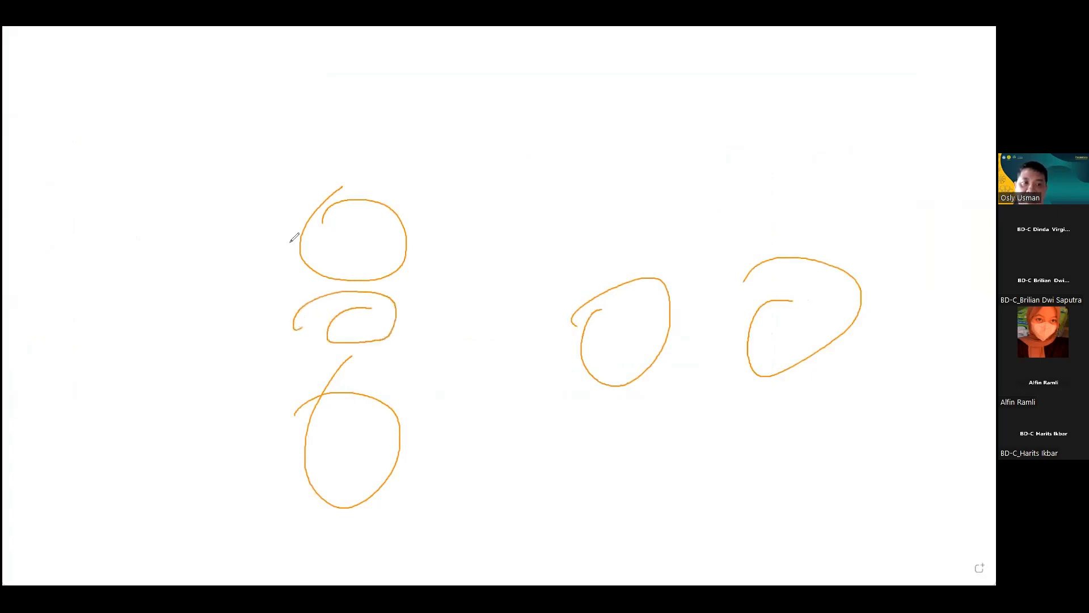
Step: Draw lines linking each of the three stacked circles to the mediator circle, and the mediator to the outcome circle
left_click_drag(381, 238, 610, 315)
left_click_drag(374, 319, 605, 330)
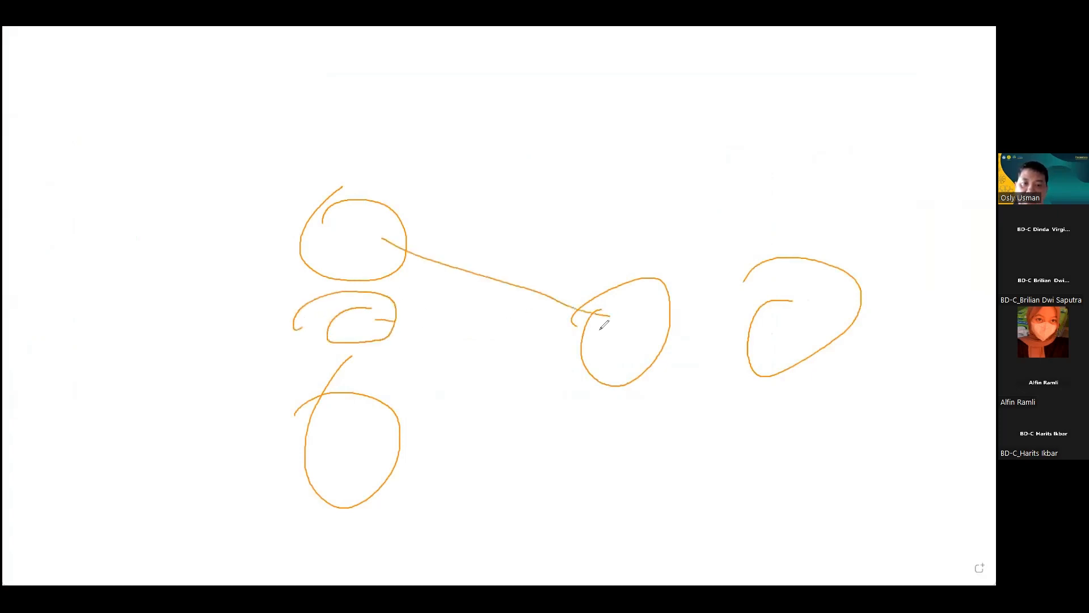
left_click_drag(374, 438, 584, 343)
left_click_drag(661, 332, 821, 324)
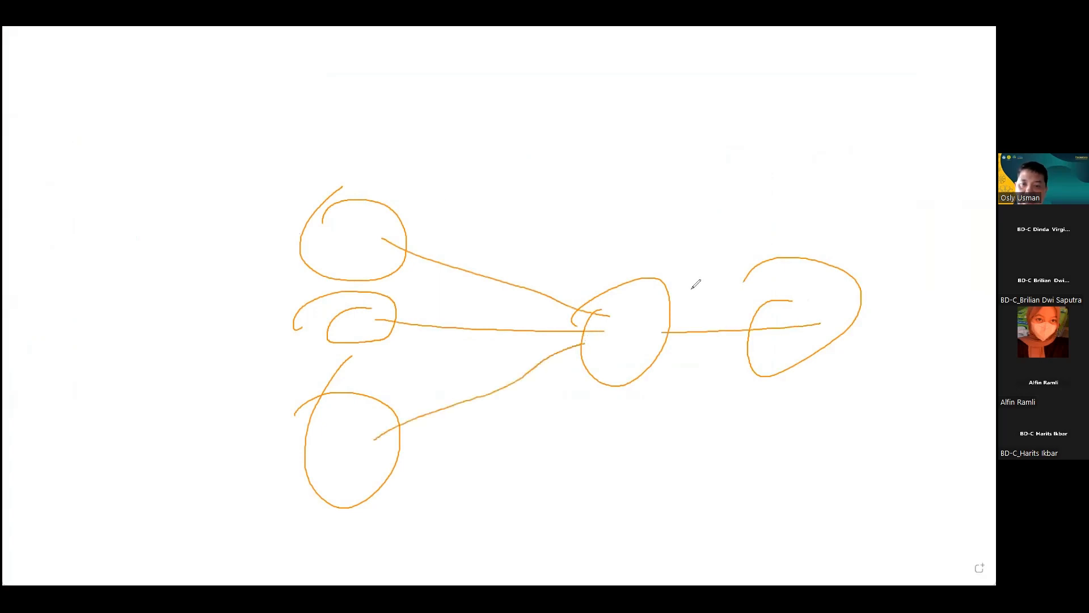
Step: Draw direct lines from the upper and lower predictors to the outcome, and trace the upper and middle predictors' indirect paths through the mediator
left_click_drag(391, 208, 847, 304)
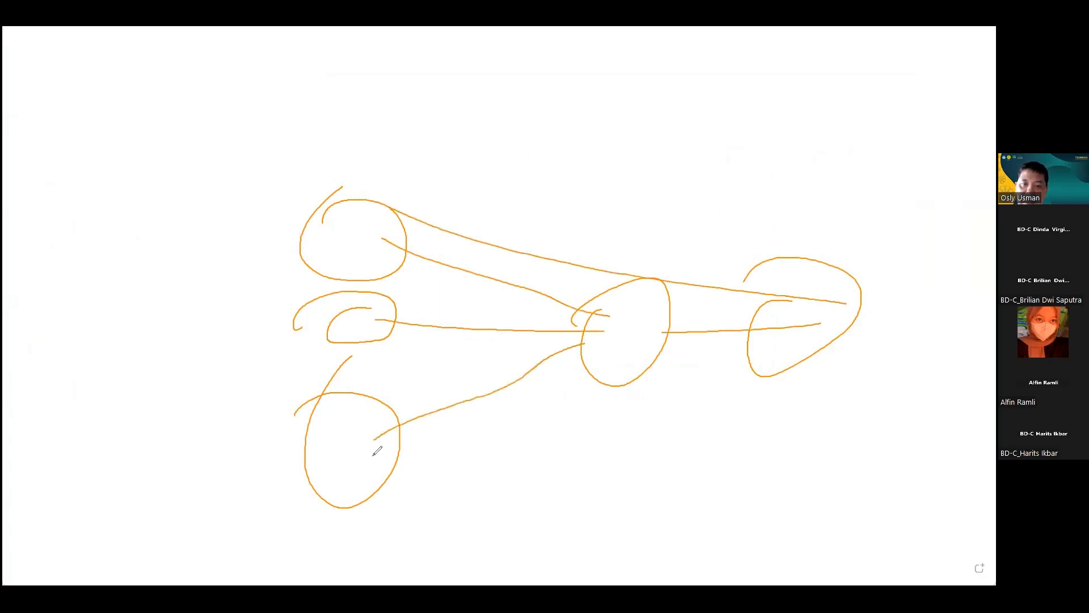
left_click_drag(410, 456, 851, 336)
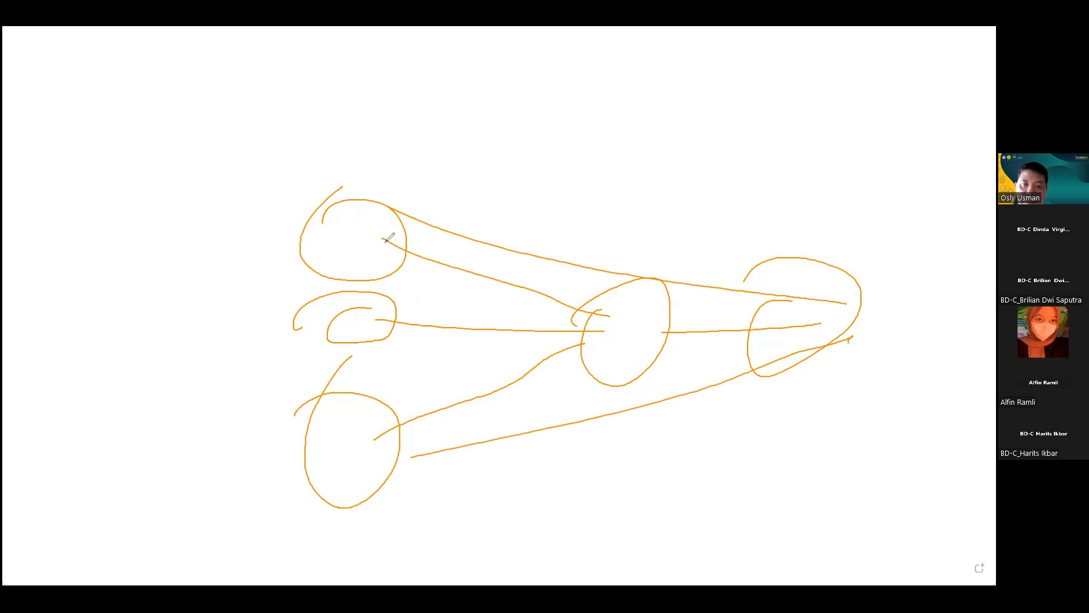
mouse_move(384, 240)
left_mouse_down()
mouse_move(461, 290)
mouse_move(546, 313)
mouse_move(817, 324)
left_mouse_up()
left_click_drag(386, 333, 807, 344)
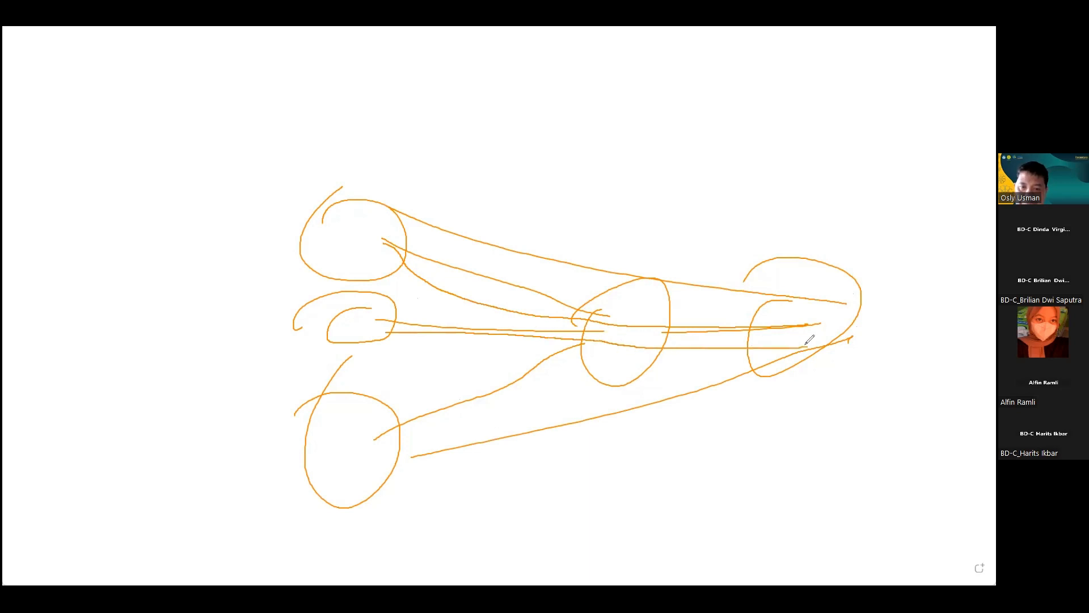
Step: Trace the lower predictor's indirect path through the mediator to the outcome twice, then retrace the upper predictor's paths
mouse_move(382, 447)
left_mouse_down()
mouse_move(494, 388)
mouse_move(622, 359)
mouse_move(771, 360)
left_mouse_up()
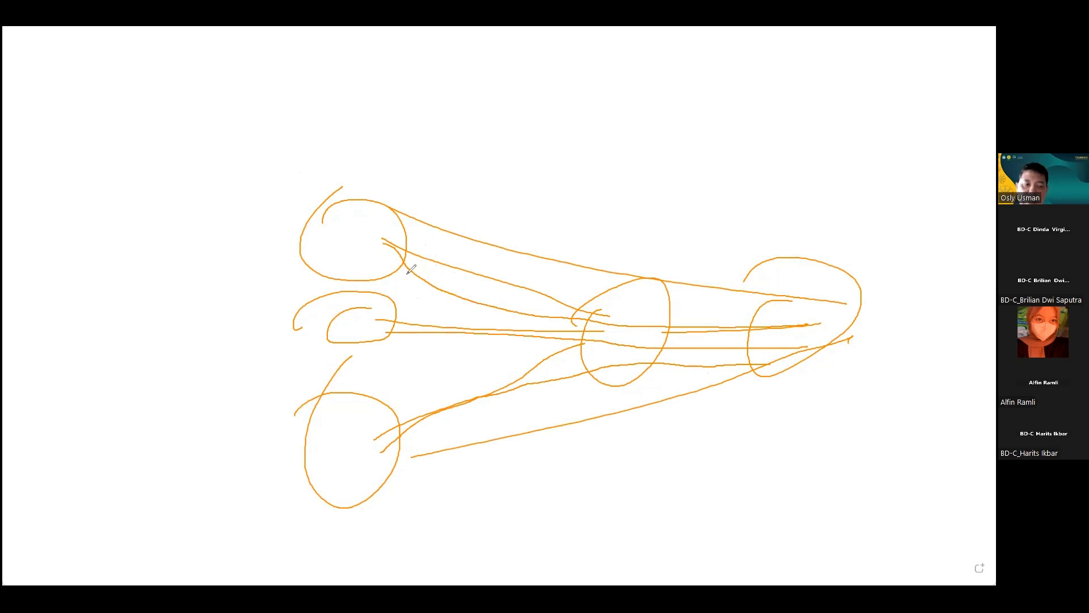
mouse_move(360, 484)
left_mouse_down()
mouse_move(441, 399)
mouse_move(593, 356)
mouse_move(783, 337)
left_mouse_up()
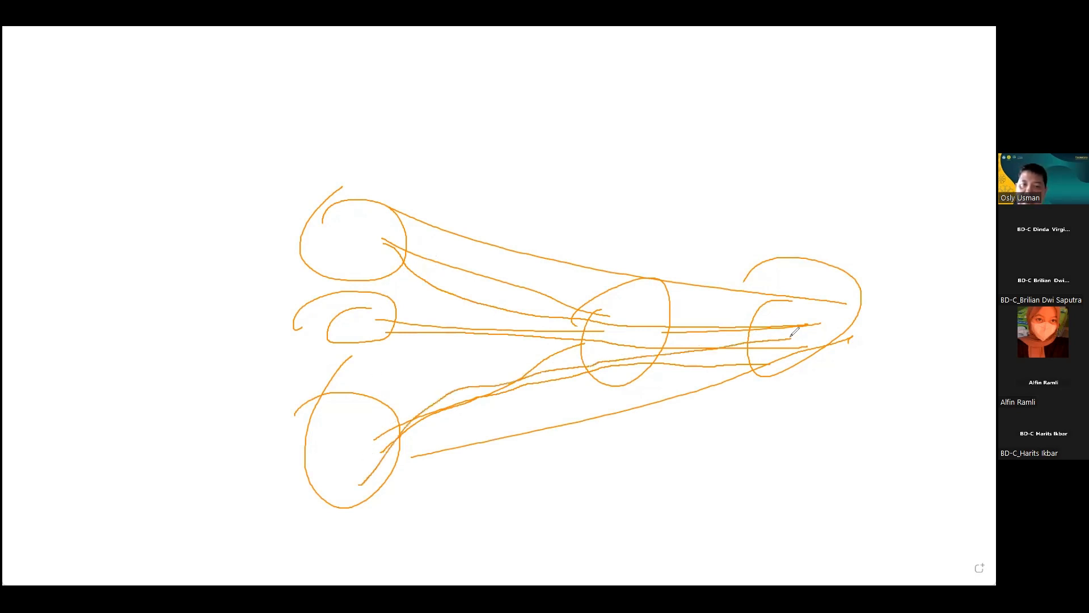
left_click_drag(385, 230, 611, 292)
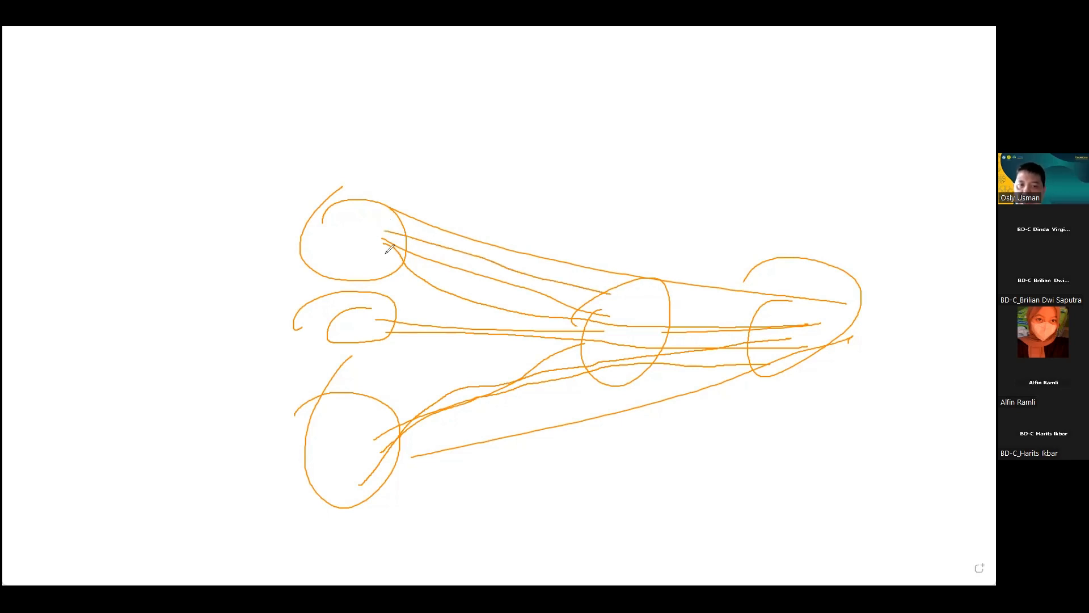
mouse_move(378, 256)
left_mouse_down()
mouse_move(427, 294)
mouse_move(523, 322)
mouse_move(788, 316)
left_mouse_up()
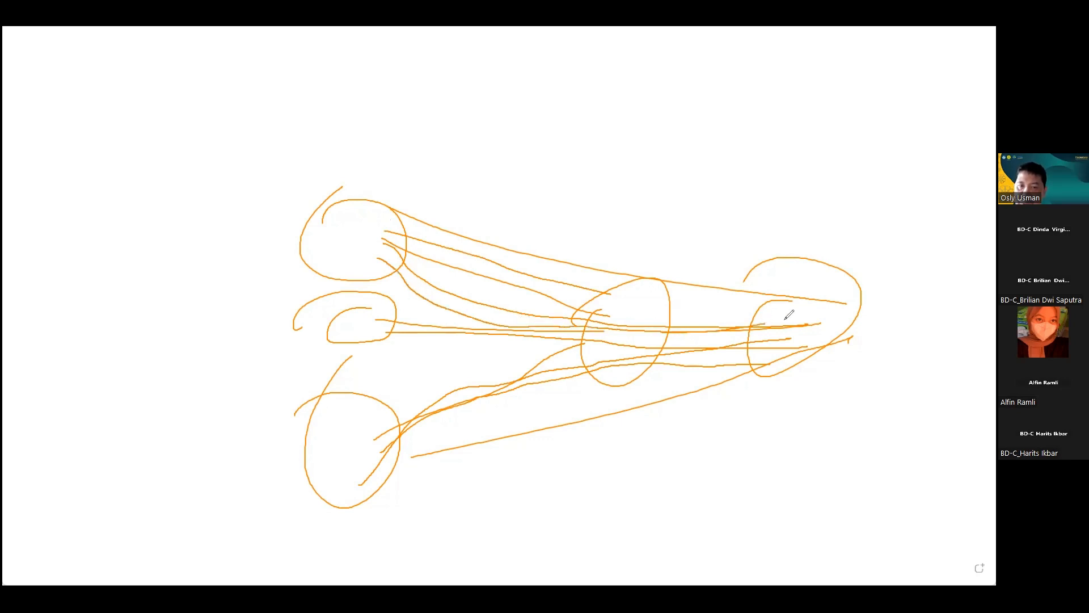
Step: Undo all the traced indirect-path lines, back to the basic lines linking predictors, mediator and outcome
key("ctrl+z")
key("ctrl+z")
key("ctrl+z")
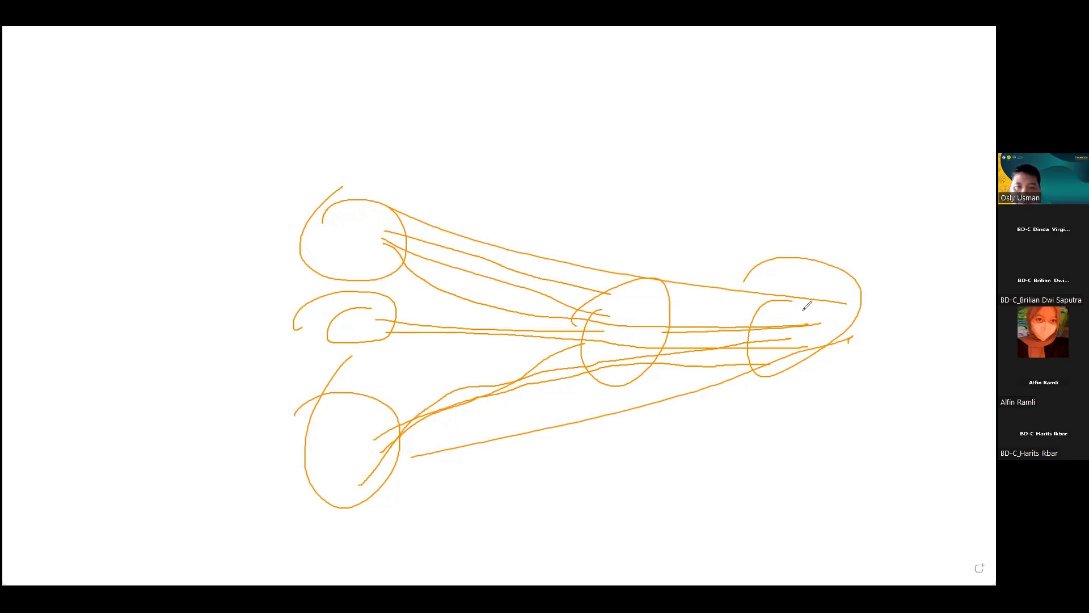
key("ctrl+z")
key("ctrl+z")
key("ctrl+z")
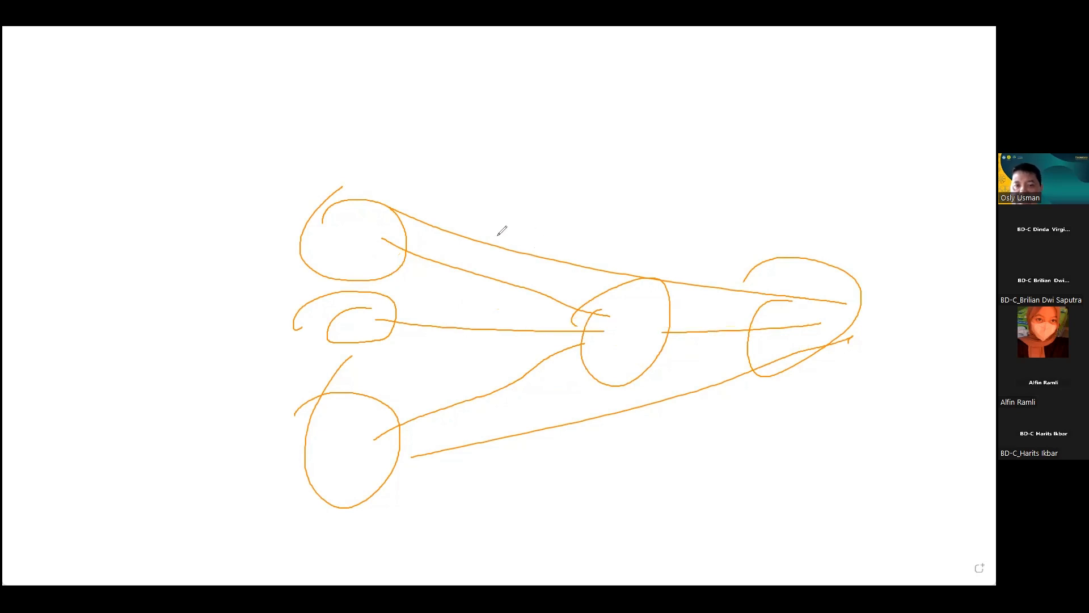
Step: Number the six direct lines 1 to 6, ending with 5 on the lower predictor-to-outcome line and 6 on the mediator-to-outcome line
left_click_drag(499, 237, 499, 278)
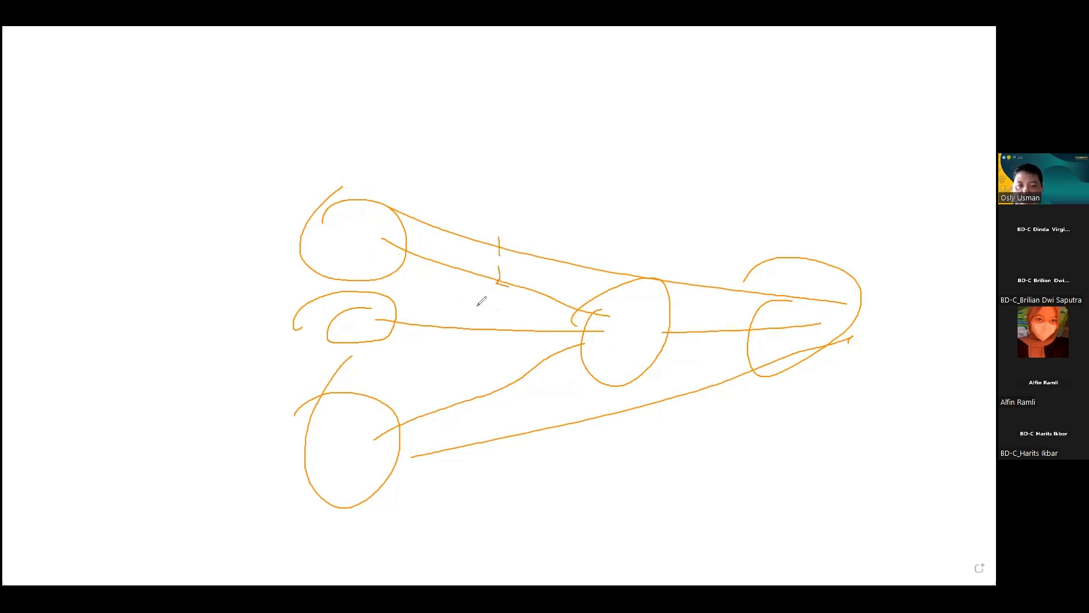
mouse_move(470, 315)
left_mouse_down()
mouse_move(491, 334)
mouse_move(476, 341)
left_mouse_up()
mouse_move(476, 395)
left_mouse_down()
mouse_move(509, 402)
mouse_move(496, 401)
left_mouse_up()
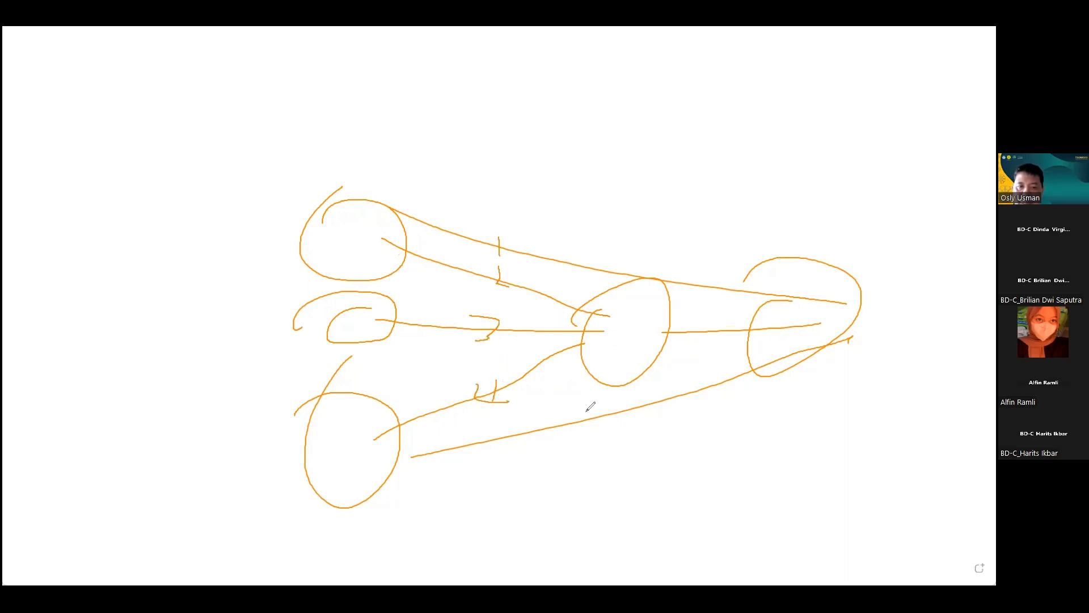
mouse_move(587, 413)
left_mouse_down()
mouse_move(561, 438)
mouse_move(613, 412)
left_mouse_up()
left_click_drag(724, 312, 718, 344)
left_click_drag(716, 335, 718, 344)
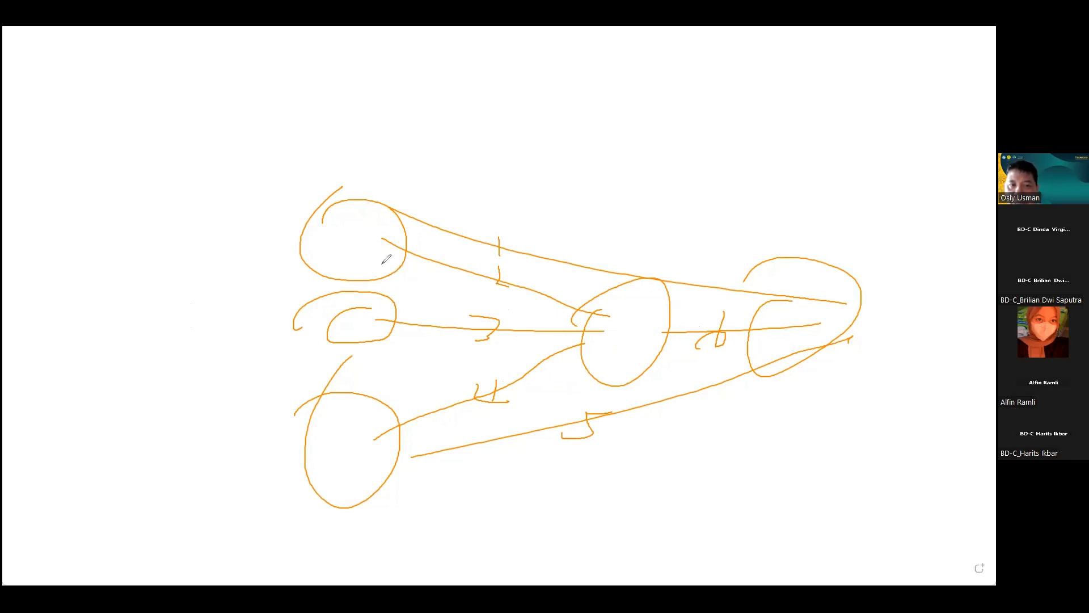
Step: Draw the upper, middle and lower predictors' indirect paths through the mediator to the outcome, numbering them onward from 7
left_click_drag(380, 265, 398, 272)
left_click_drag(397, 272, 579, 318)
left_click_drag(608, 327, 789, 317)
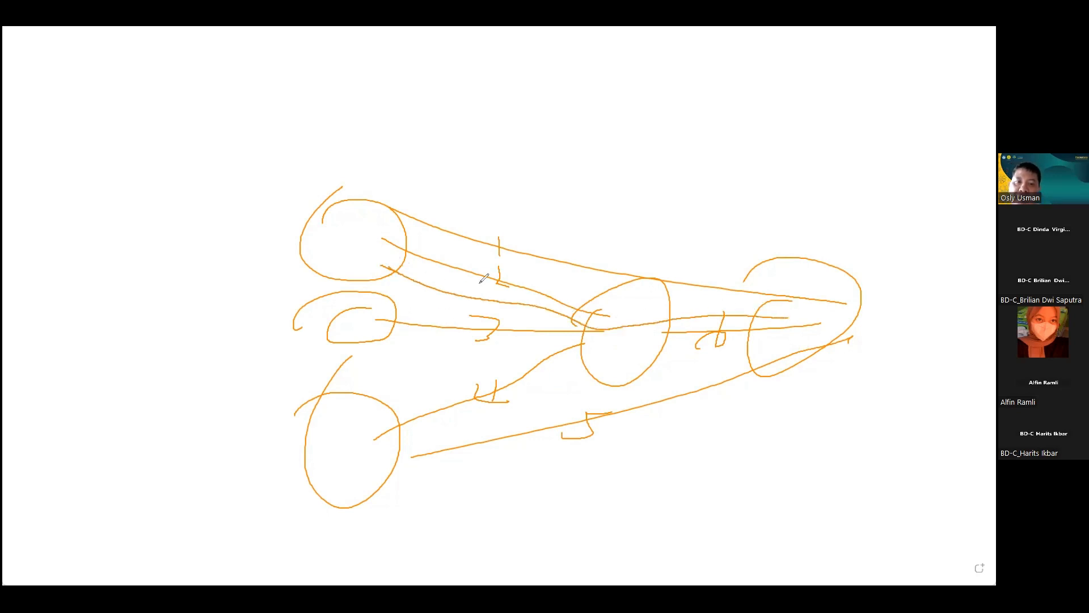
left_click_drag(470, 288, 494, 298)
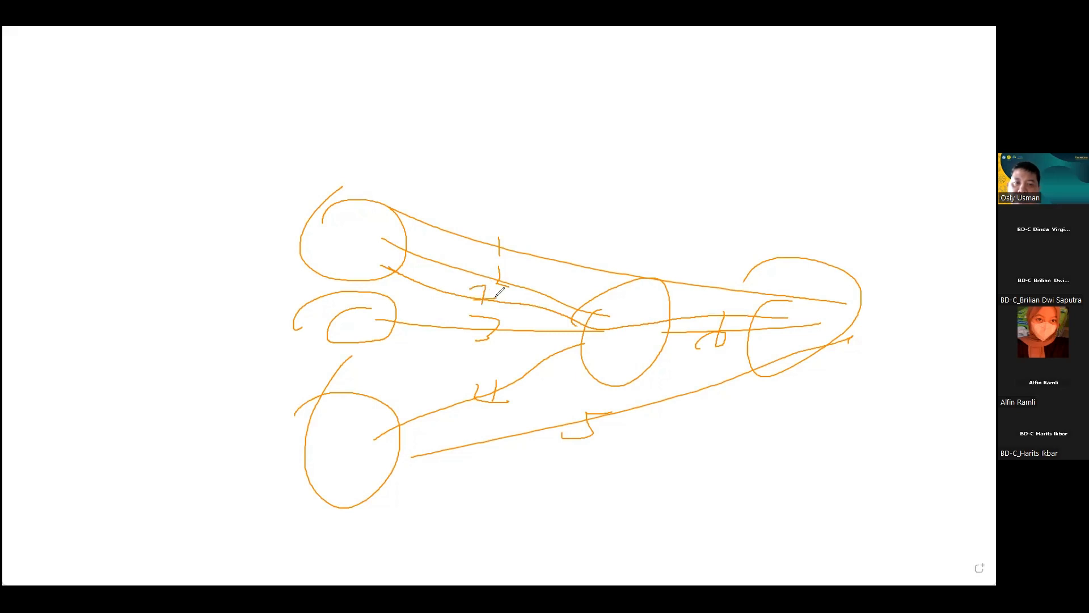
mouse_move(380, 335)
left_mouse_down()
mouse_move(690, 356)
mouse_move(764, 343)
left_mouse_up()
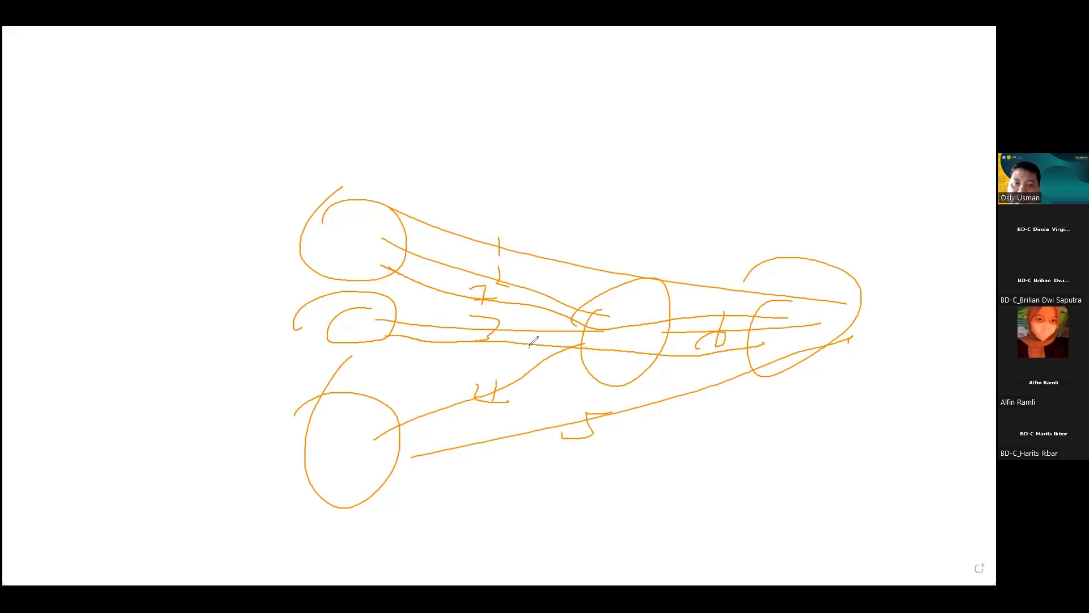
mouse_move(530, 345)
left_mouse_down()
mouse_move(527, 360)
mouse_move(537, 355)
left_mouse_up()
mouse_move(370, 464)
left_mouse_down()
mouse_move(385, 434)
mouse_move(584, 363)
mouse_move(792, 347)
left_mouse_up()
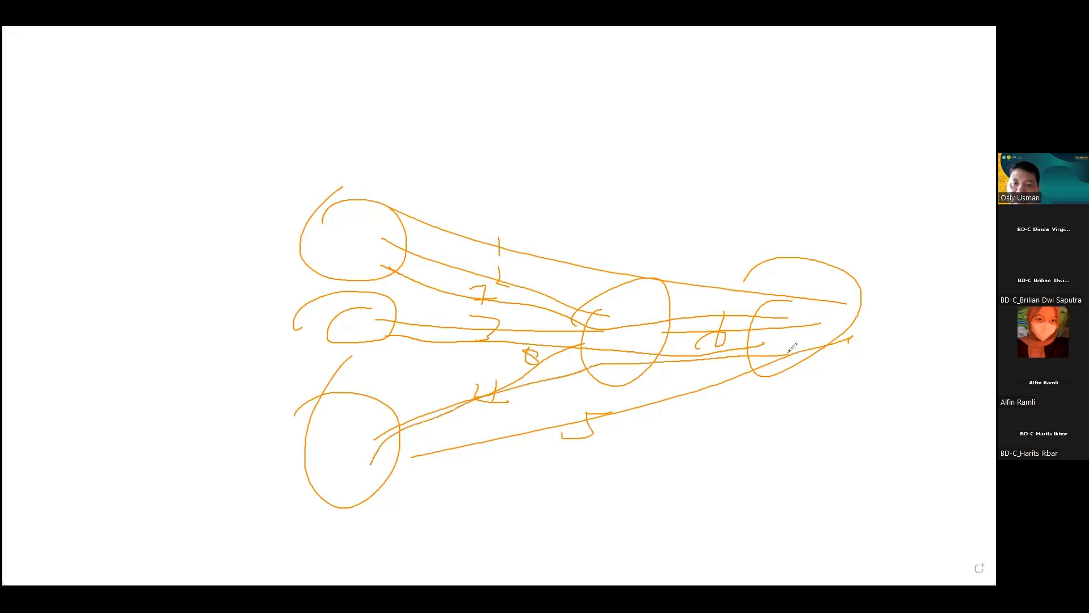
left_click_drag(579, 381, 561, 408)
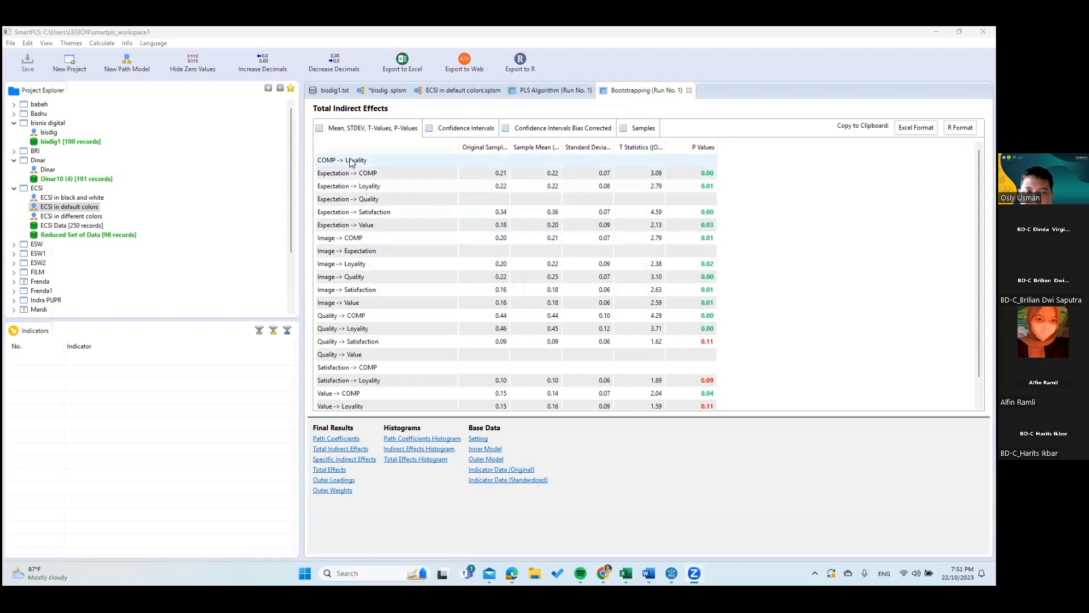
Step: Return to SmartPLS, show the Specific Indirect Effects with a wider path-name column, and compare them with the ECSI default-colors model diagram
left_click(357, 459)
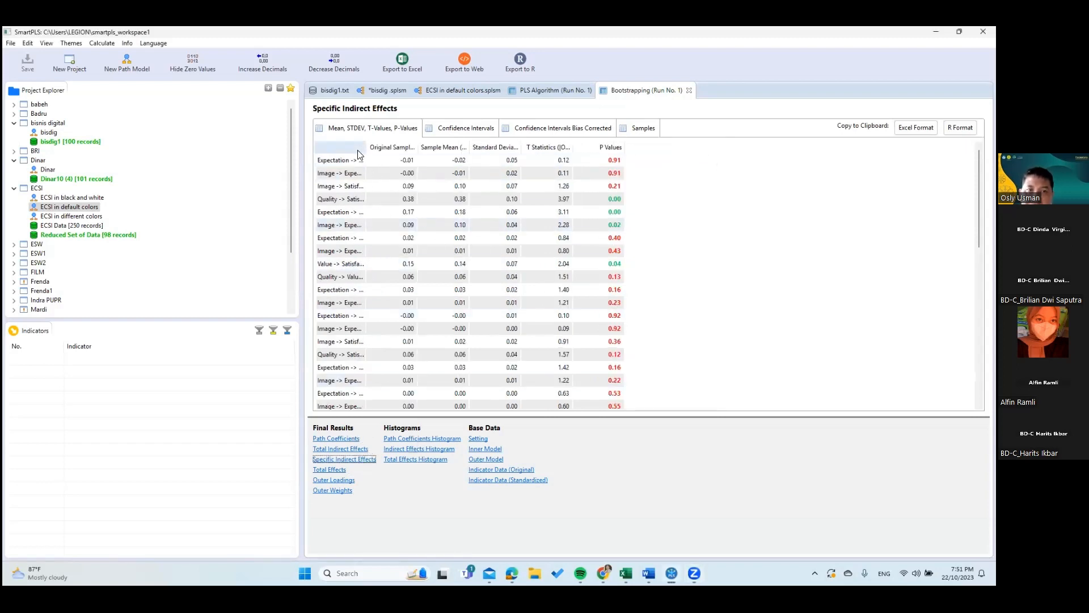
left_click_drag(366, 147, 402, 147)
left_click_drag(536, 144, 569, 147)
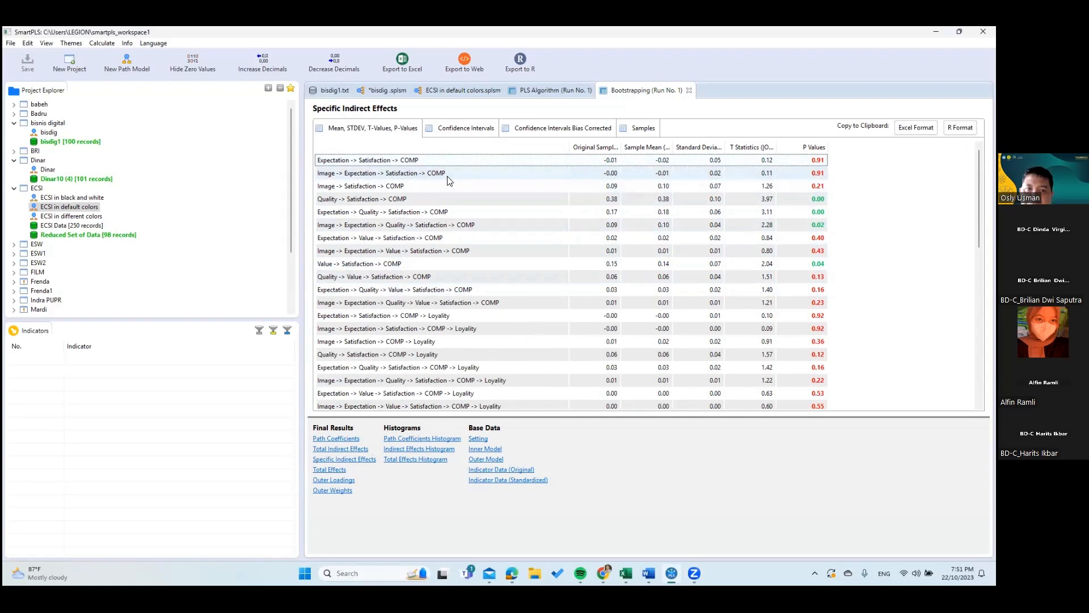
left_click(462, 90)
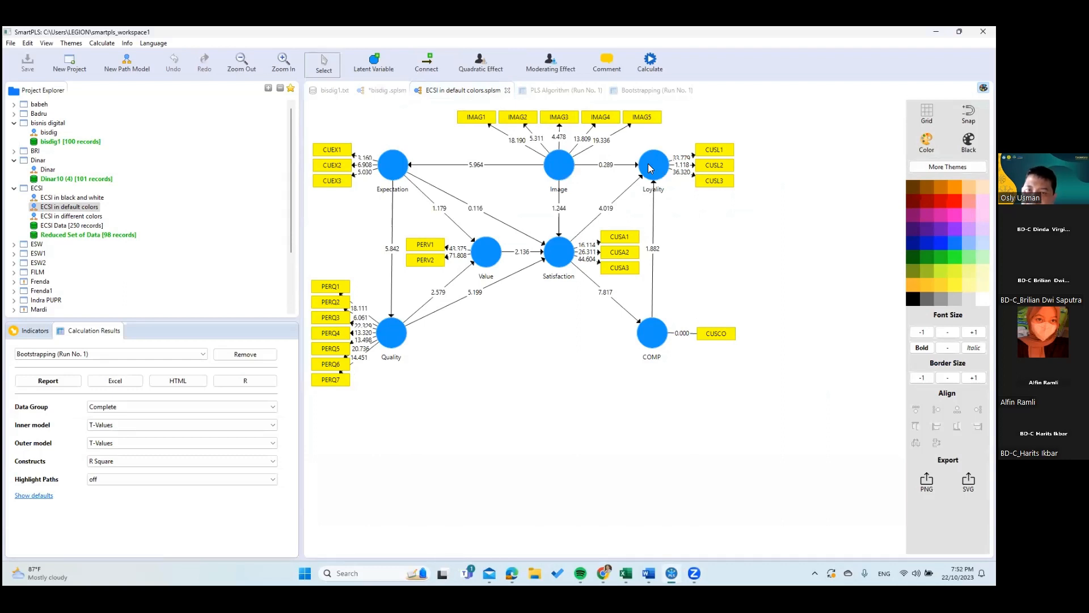
Step: Read the Specific Indirect Effects through to the end of the bootstrapping table, then check the paths against the ECSI model diagram
left_click(658, 95)
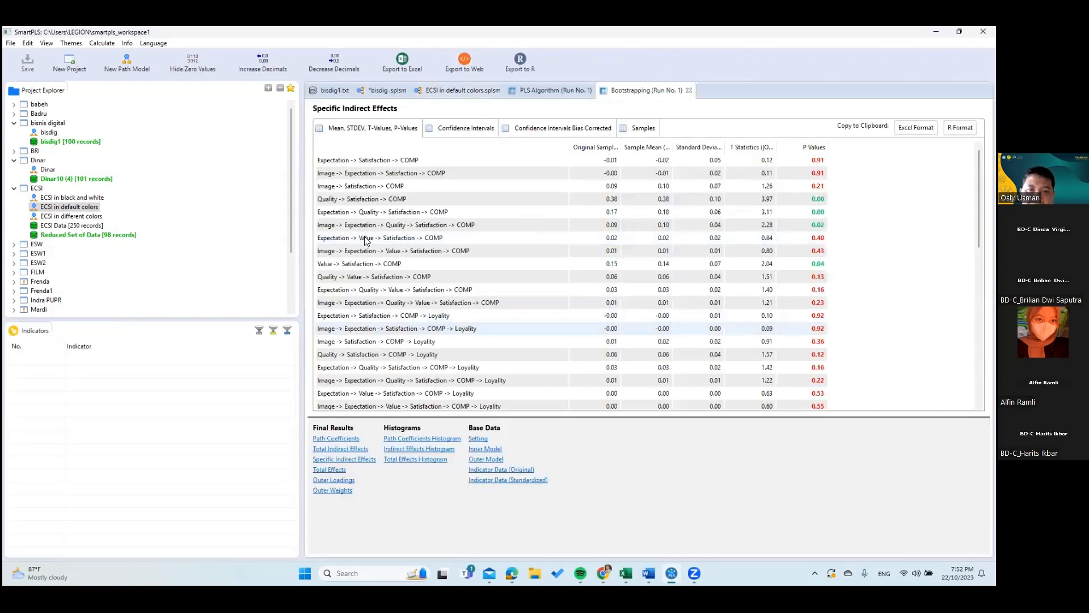
scroll(442, 319, "down", 3)
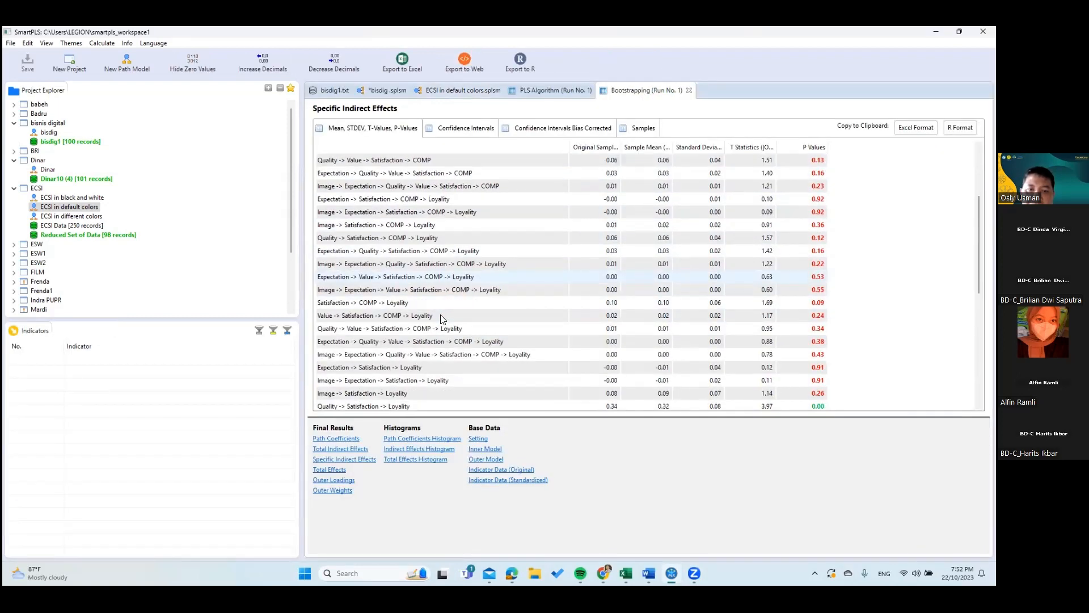
scroll(443, 319, "down", 5)
scroll(443, 318, "down", 1)
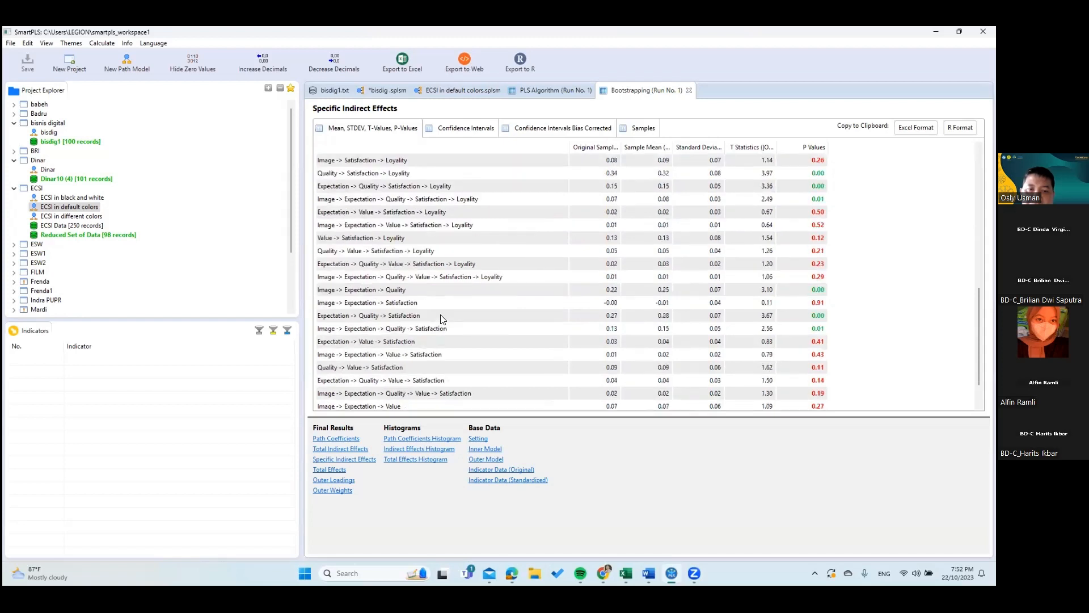
scroll(441, 318, "down", 1)
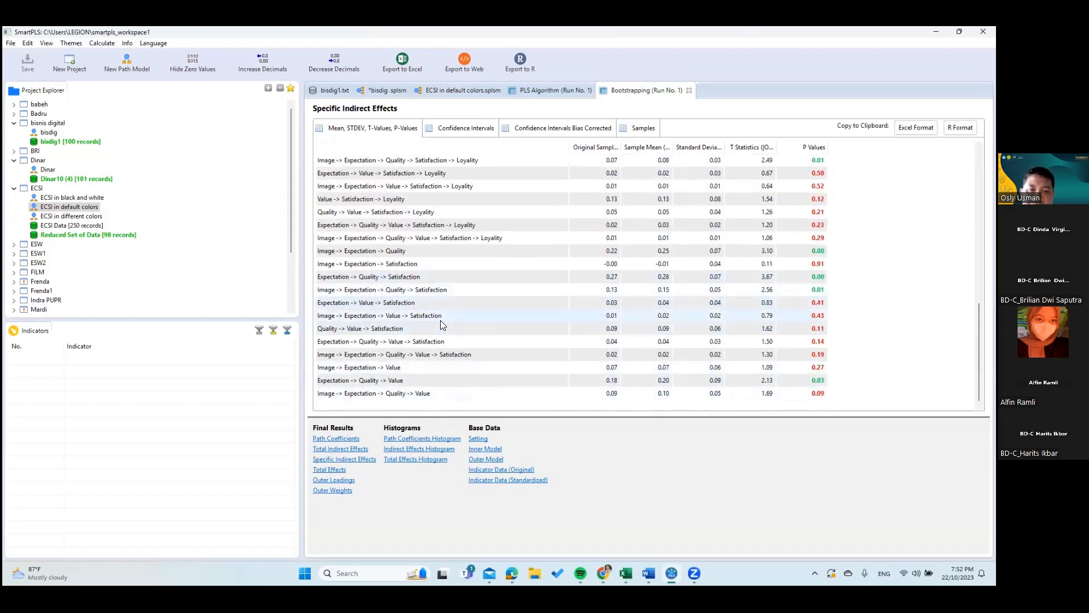
left_click(465, 92)
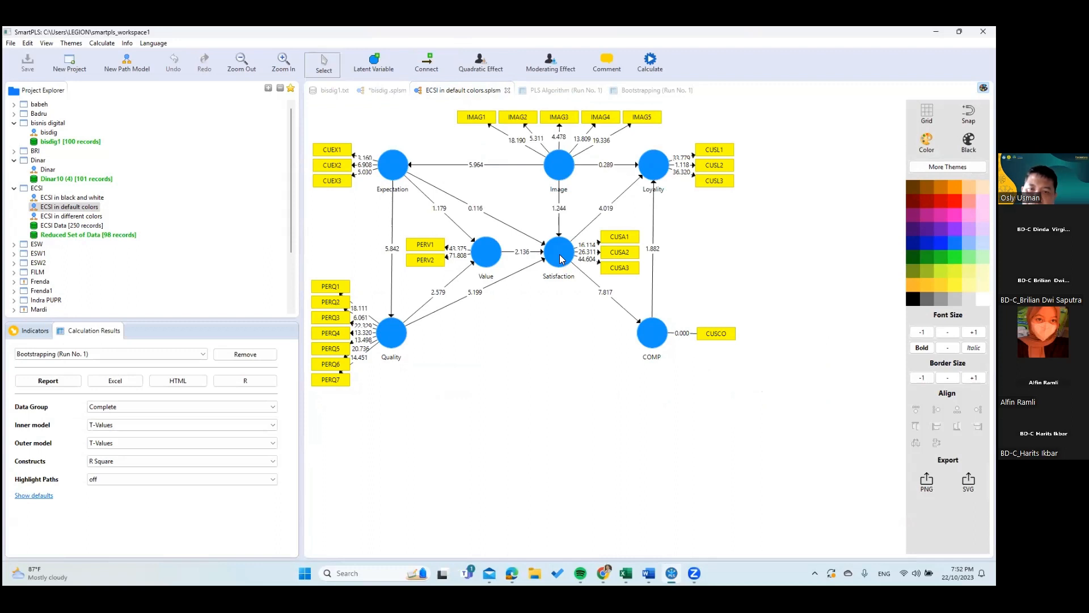
Step: Browse the other projects for an example model, opening the babeh model, expanding FILM, and opening the model stored with the test1 data
double_click(49, 106)
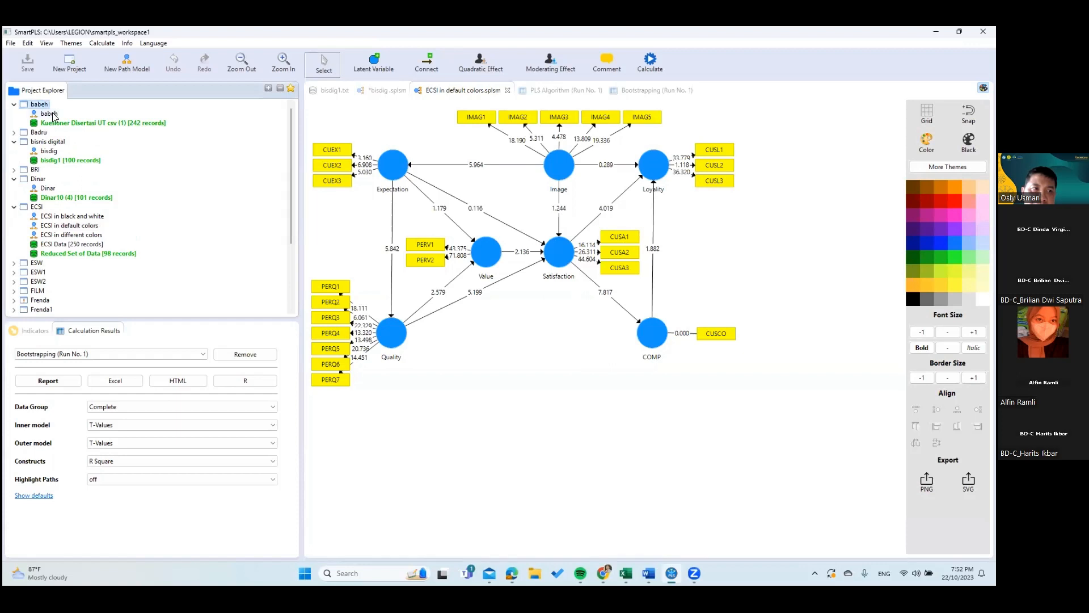
double_click(53, 114)
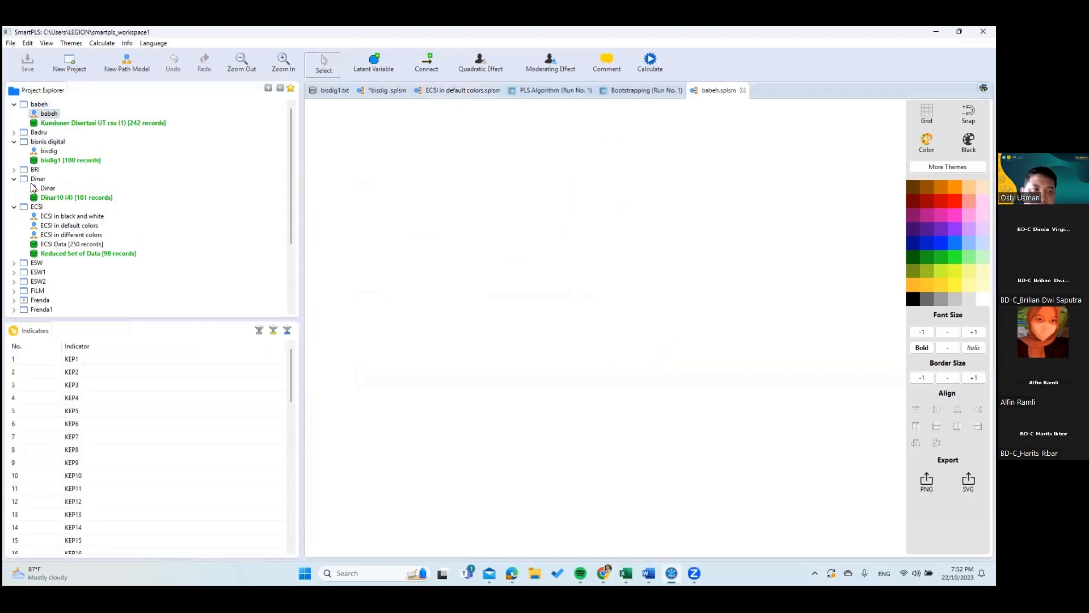
double_click(42, 291)
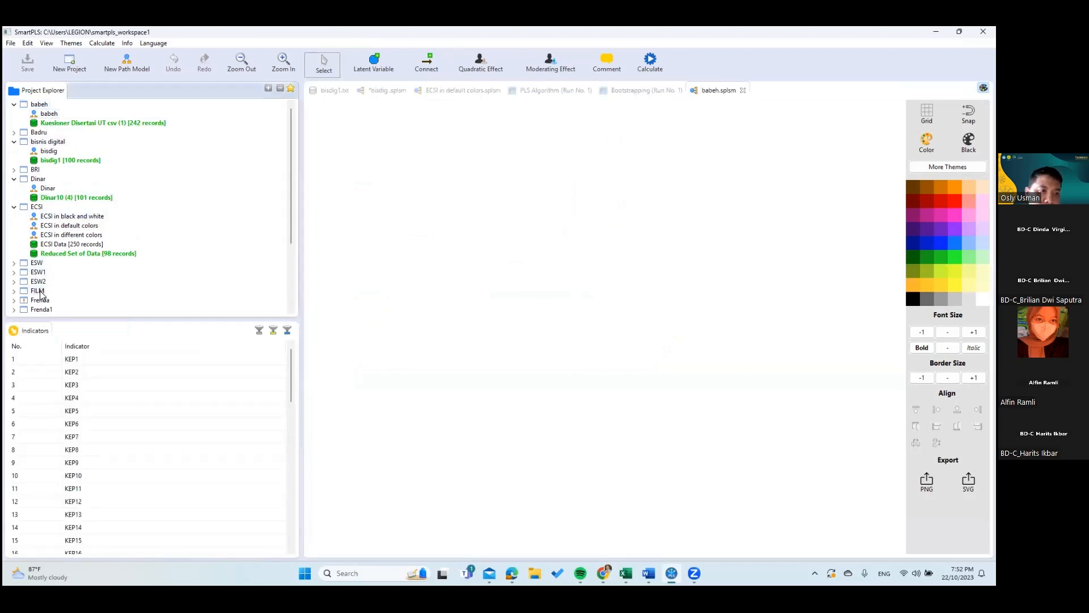
left_click(43, 301)
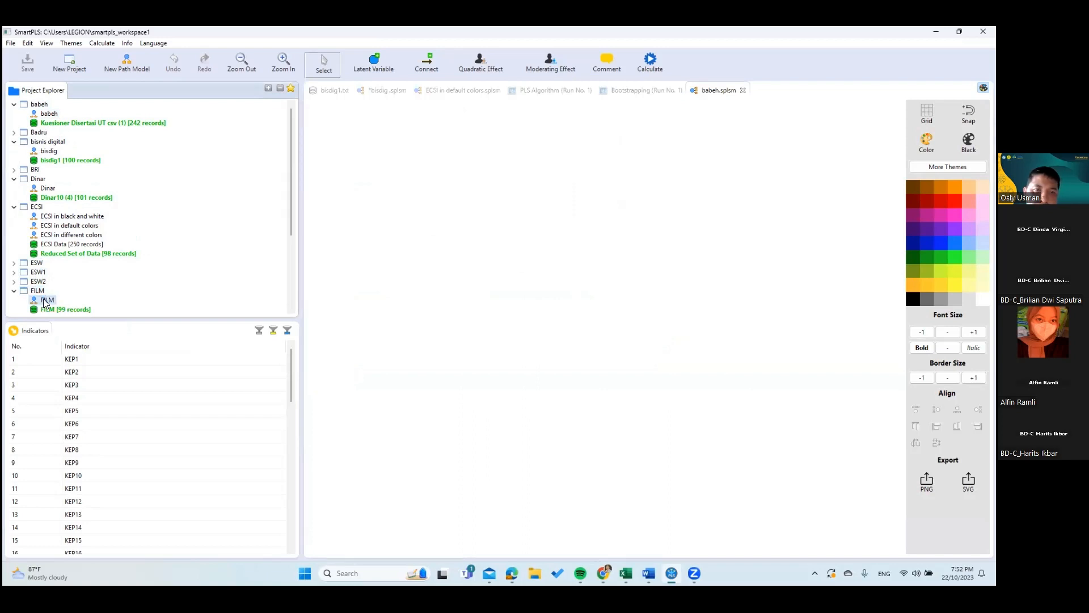
scroll(75, 287, "down", 2)
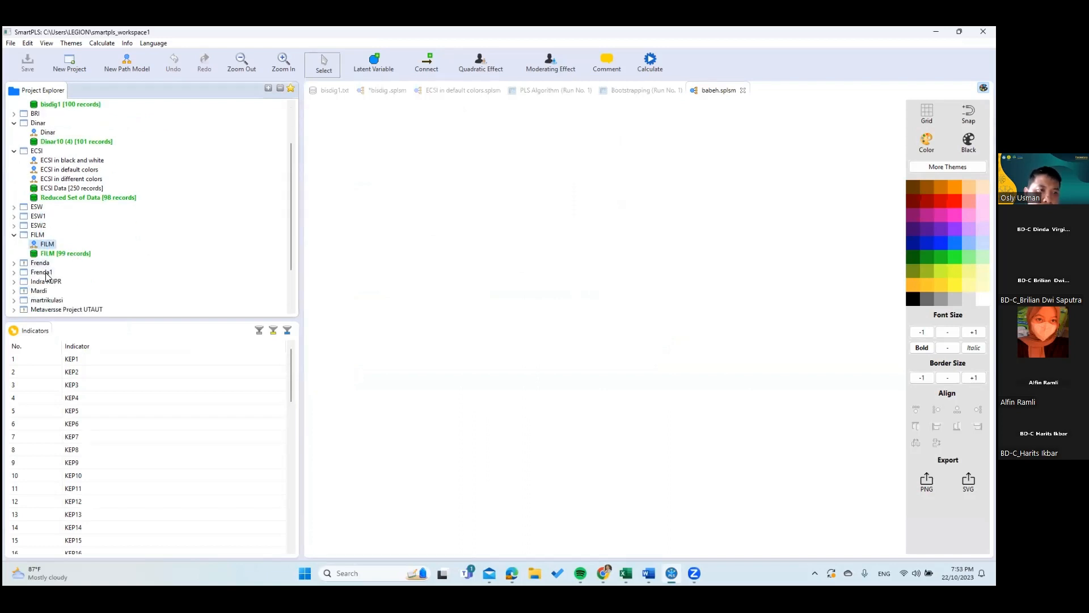
double_click(47, 274)
left_click(47, 289)
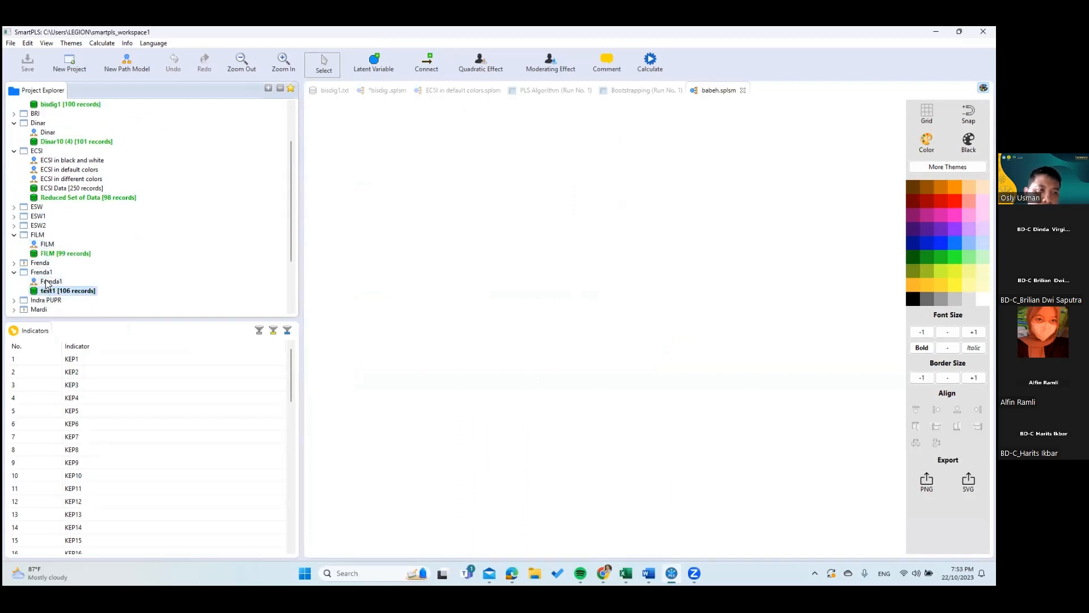
double_click(47, 282)
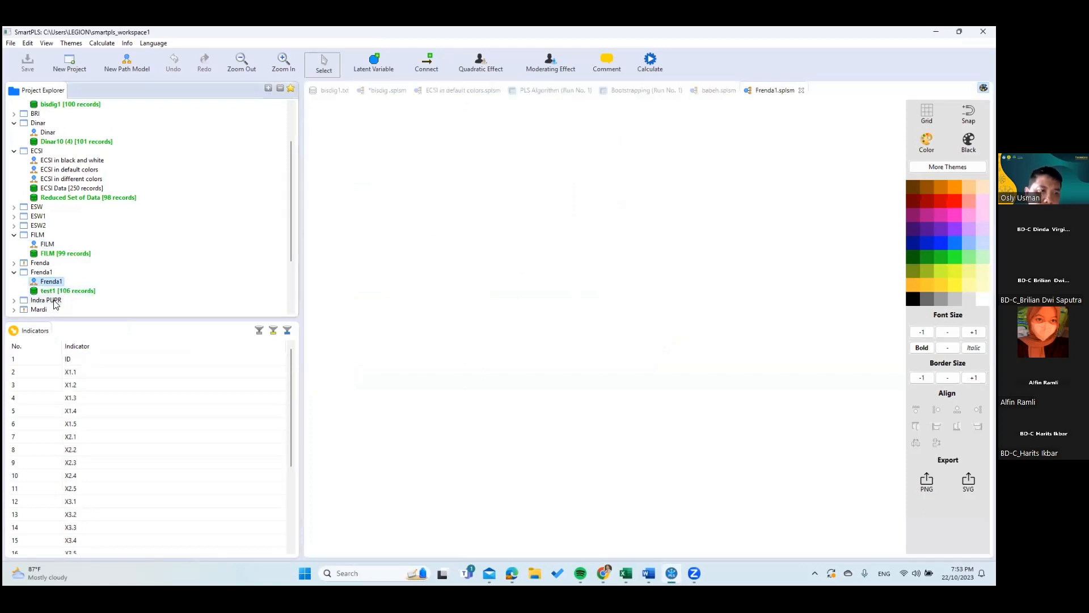
Step: Open the path model in the PUPR project and examine its five predictors, X1 to X5, of Performance Y
left_click(51, 300)
double_click(53, 301)
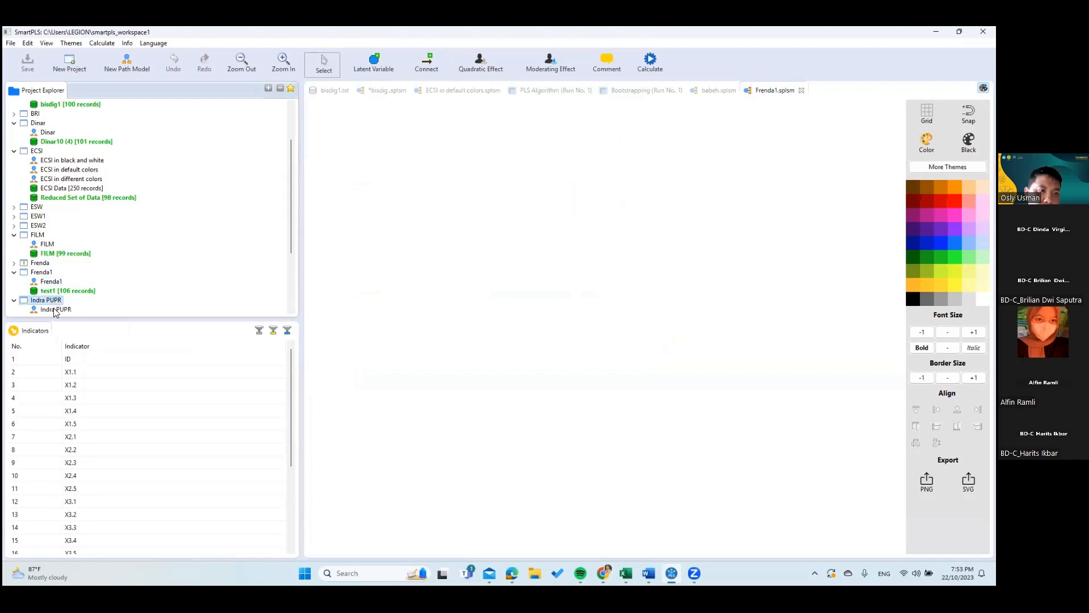
double_click(55, 309)
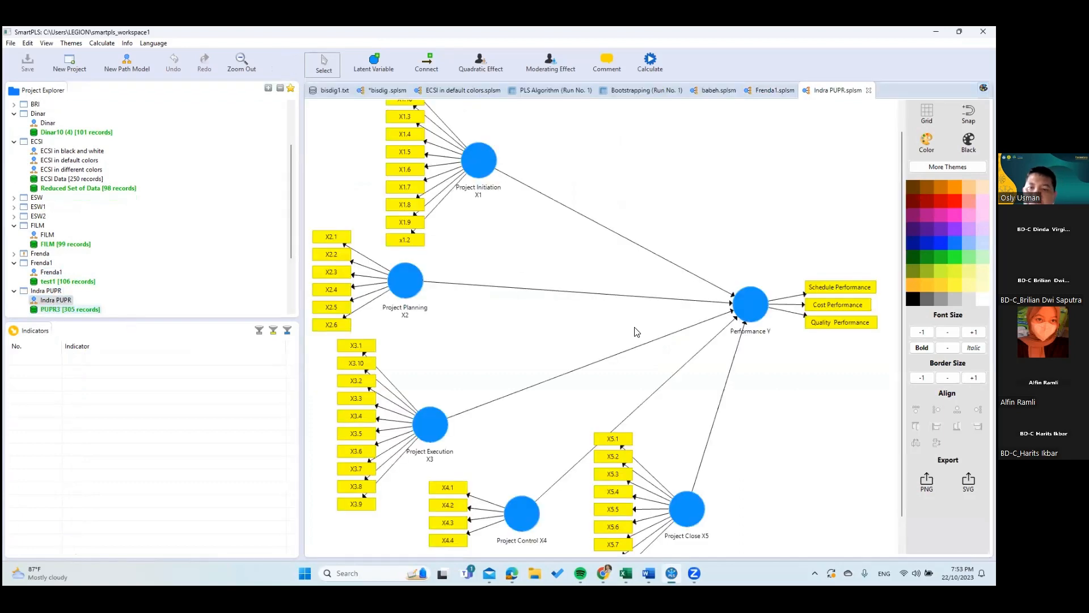
scroll(674, 329, "down", 1)
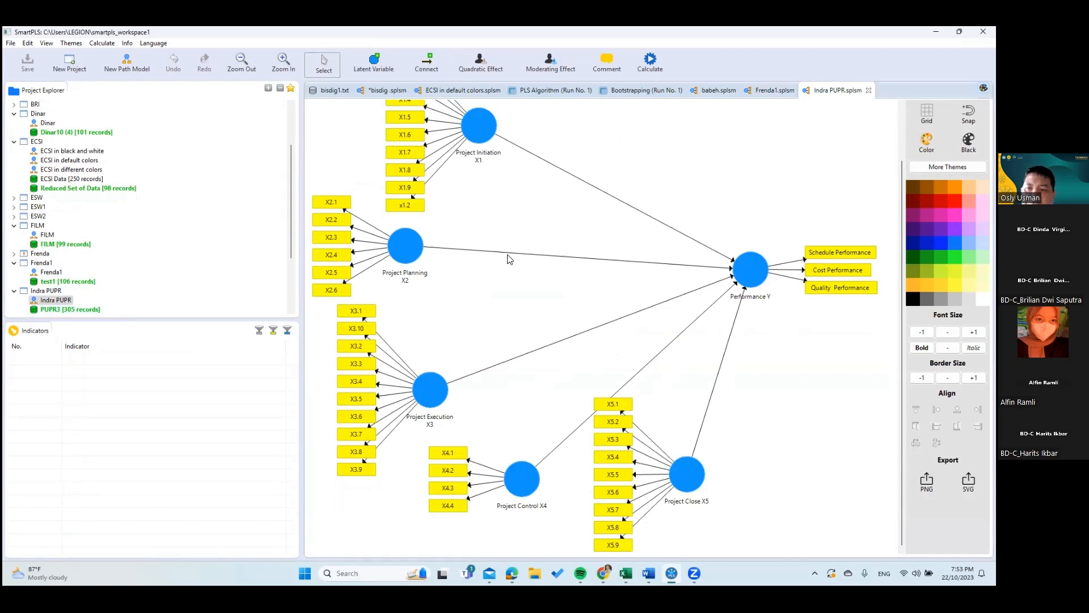
scroll(499, 247, "up", 2)
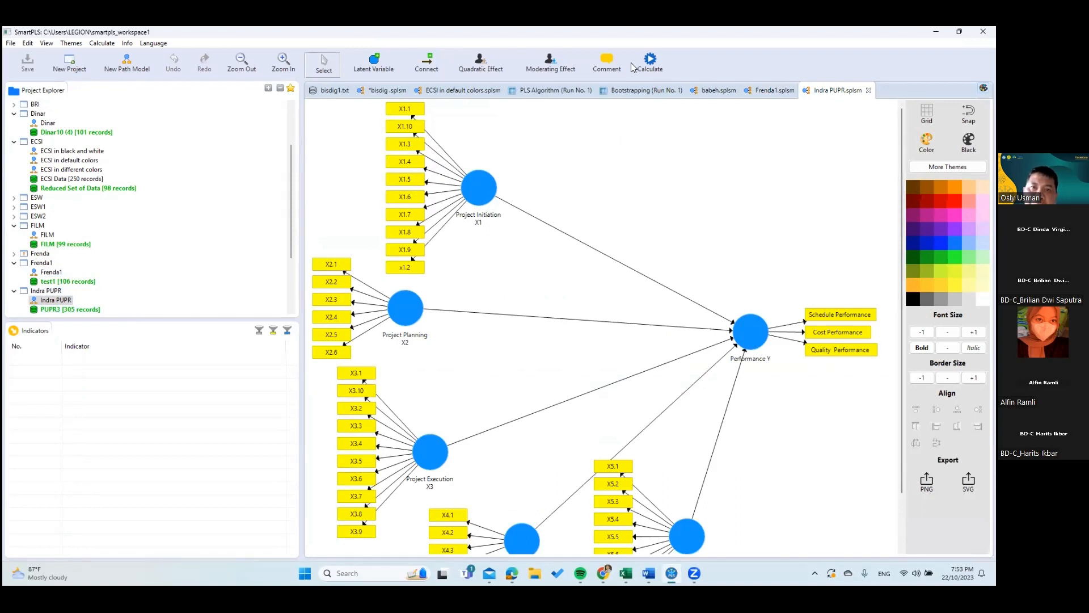
Step: Run basic bootstrapping with 500 subsamples on the PUPR path model and open the full report
left_click(137, 44)
left_click(720, 159)
left_click(652, 53)
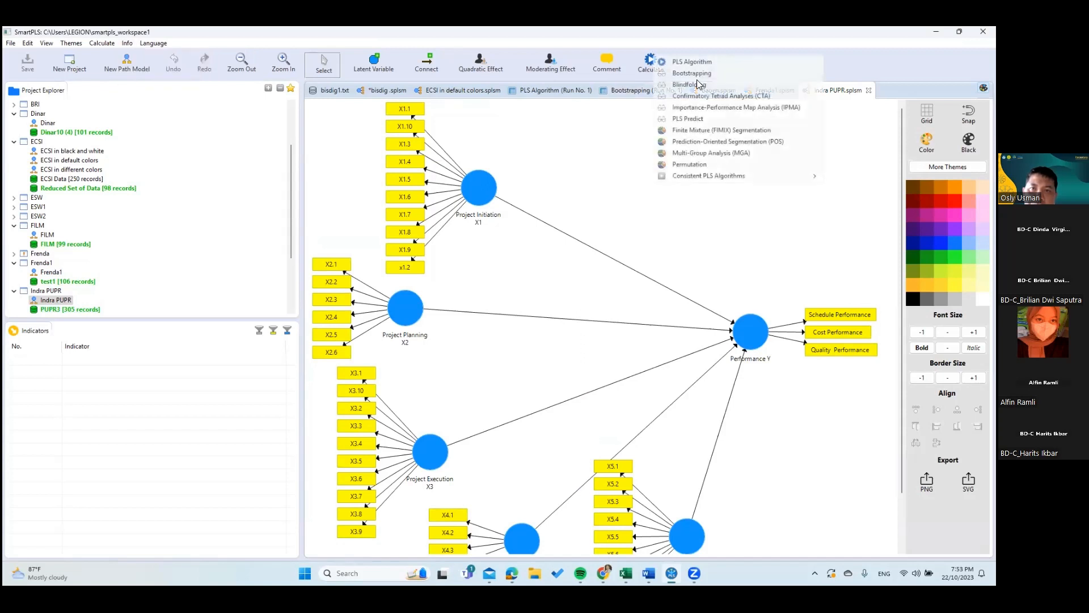
left_click(702, 76)
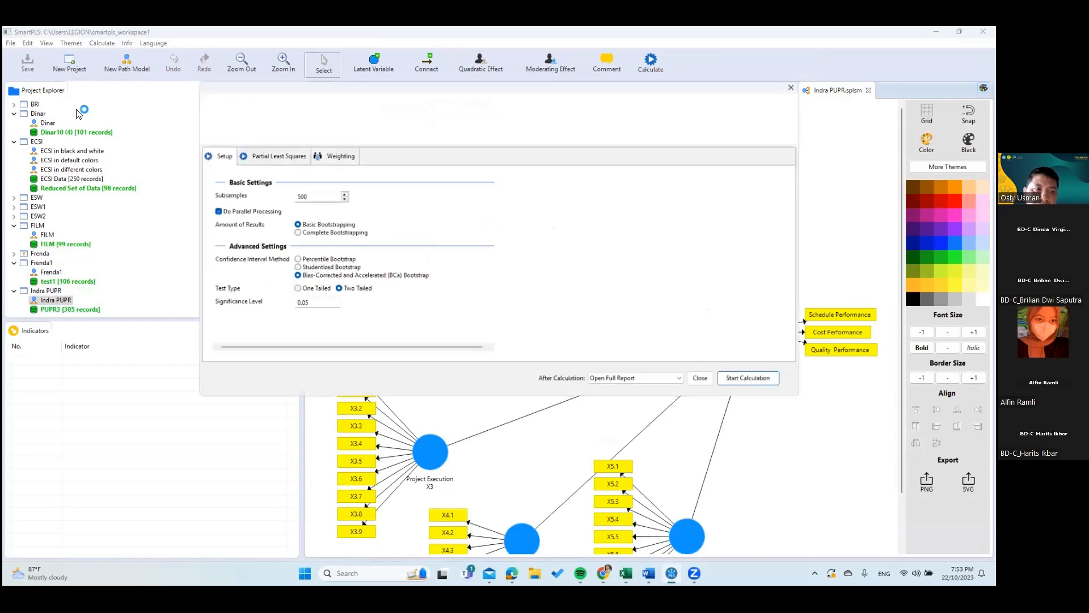
left_click(774, 383)
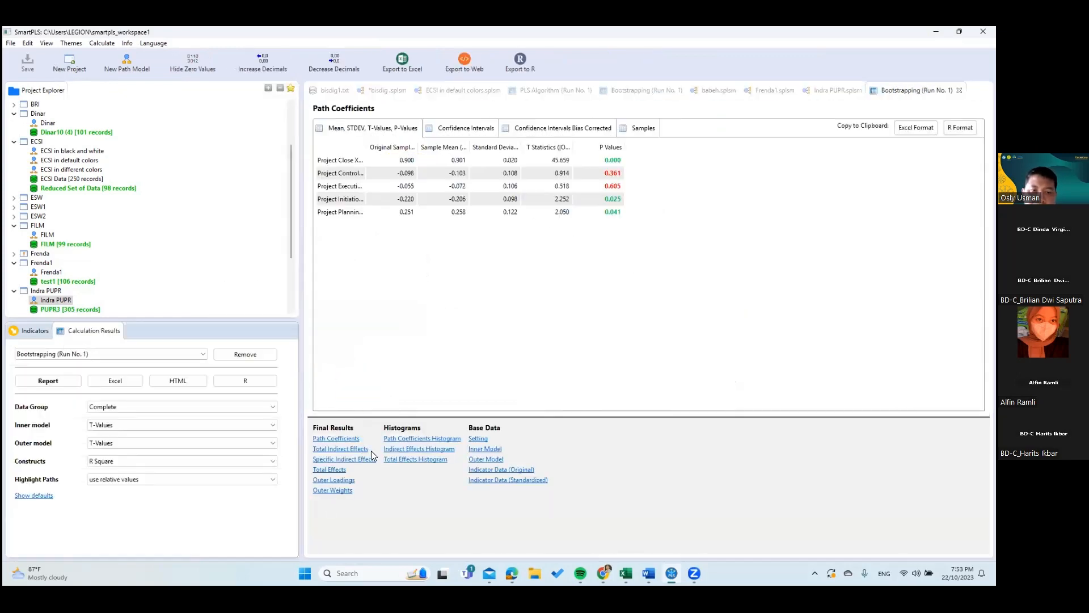
Step: Show the Total Indirect Effects of the PUPR bootstrapping with a wider path-name column, and check its Specific Indirect Effects
left_click(363, 448)
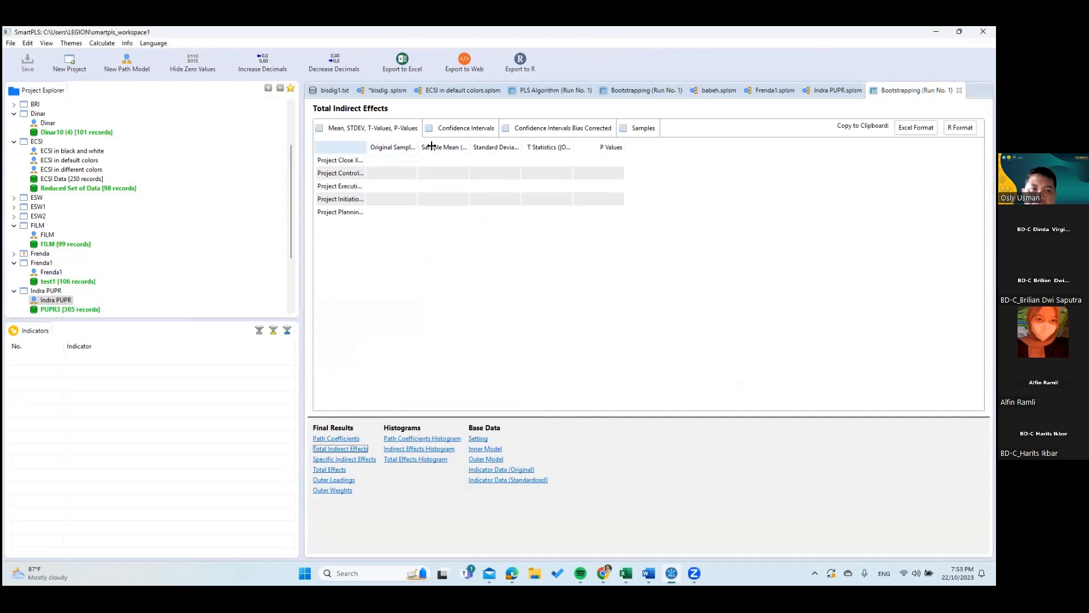
left_click_drag(431, 146, 481, 146)
left_click(367, 162)
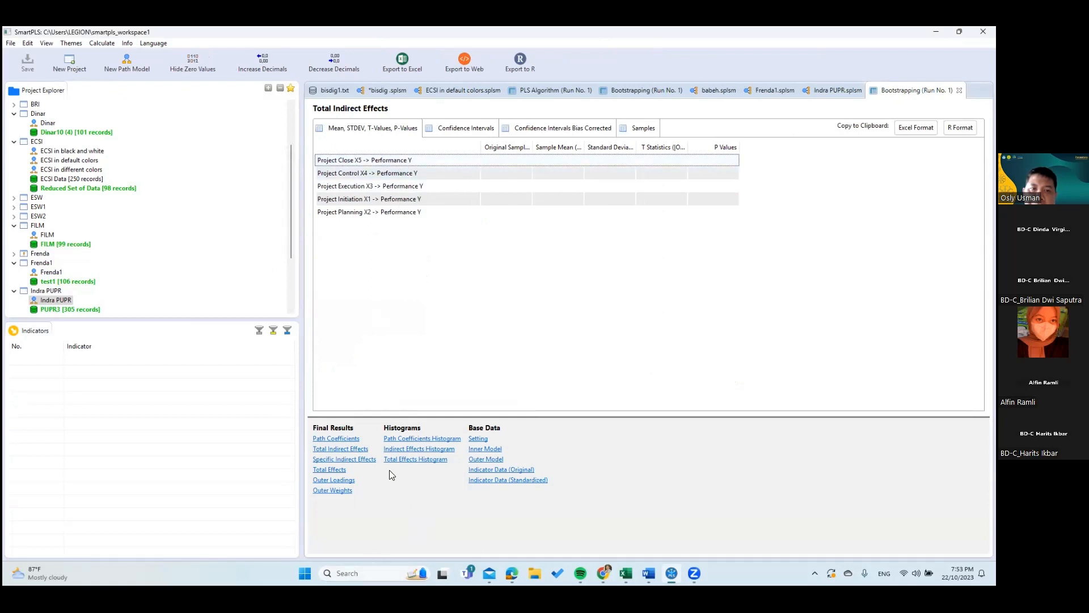
left_click(364, 460)
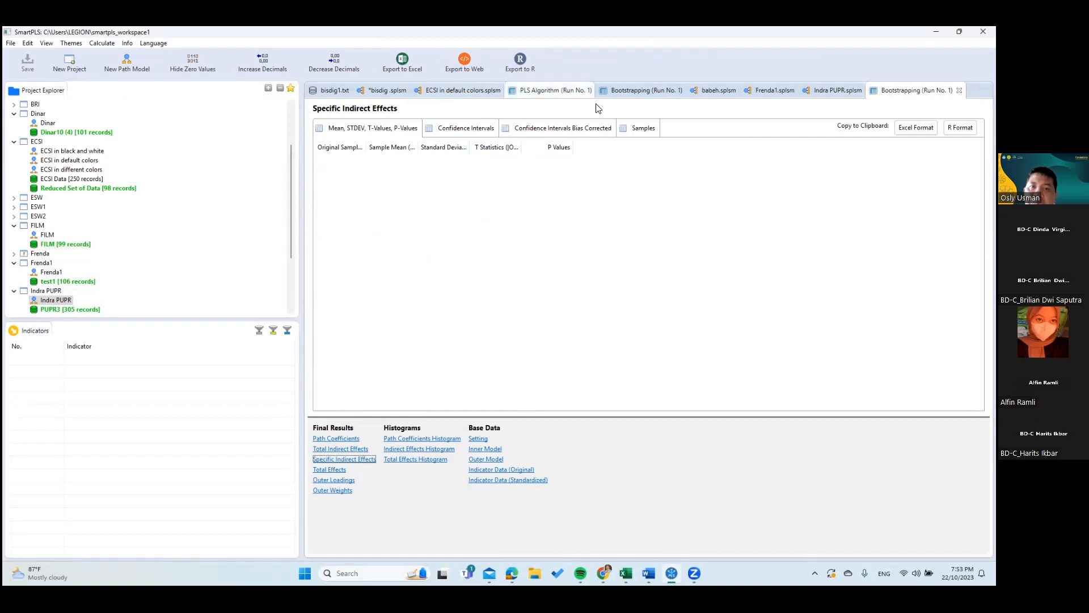
Step: Compare the ECSI default-colors model diagram with the PUPR diagram, examining the paths from X1 to X5 to Performance Y
left_click(464, 91)
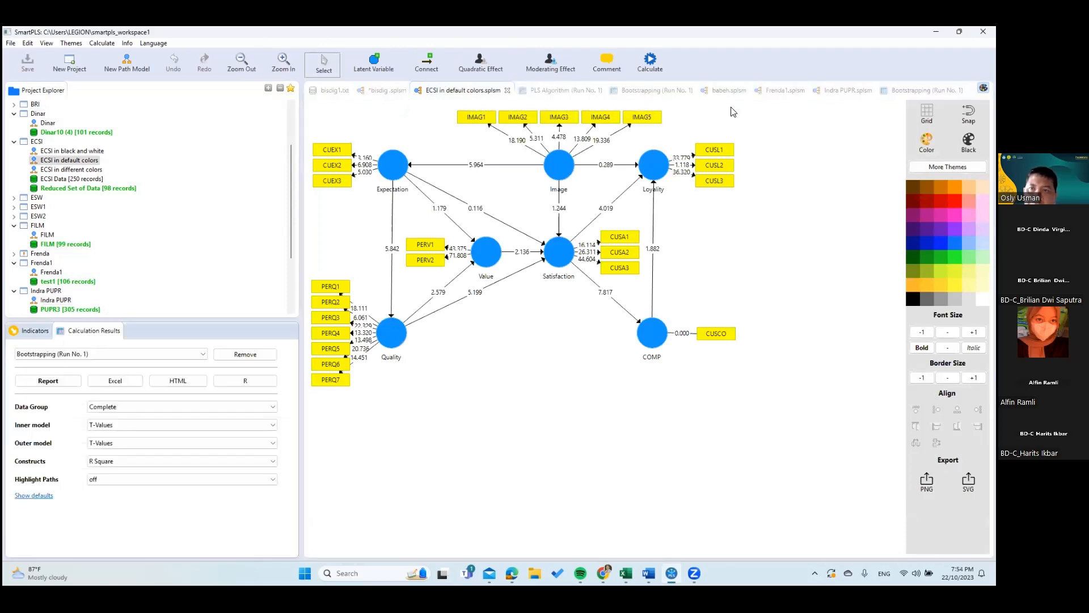
left_click(849, 92)
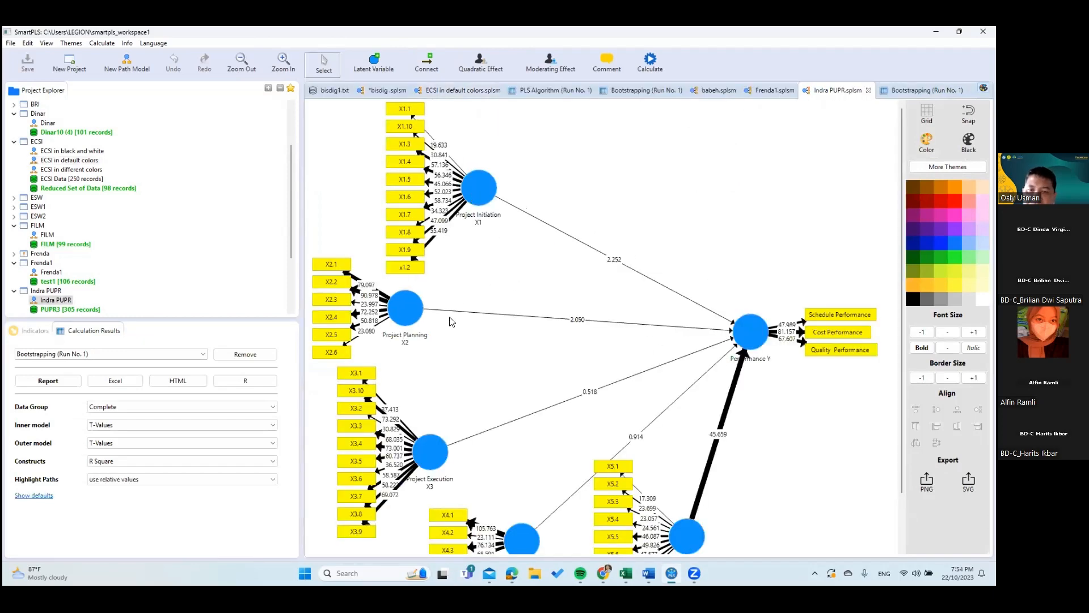
scroll(617, 309, "down", 3)
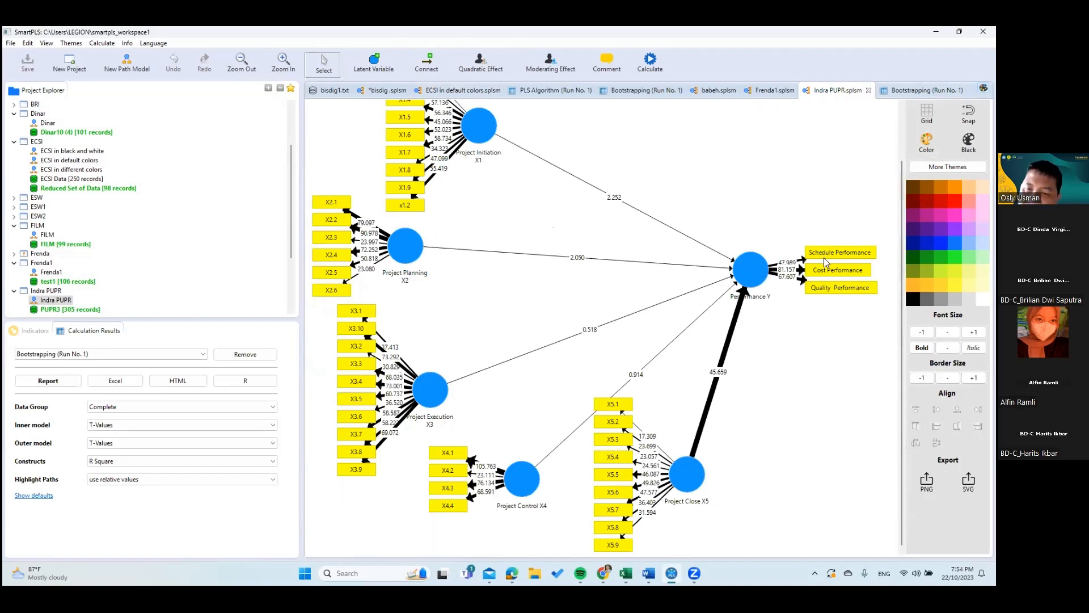
Step: Return to the PUPR bootstrapping report and examine the P Values of the Total Indirect Effects with a wider path-name column
left_click(924, 91)
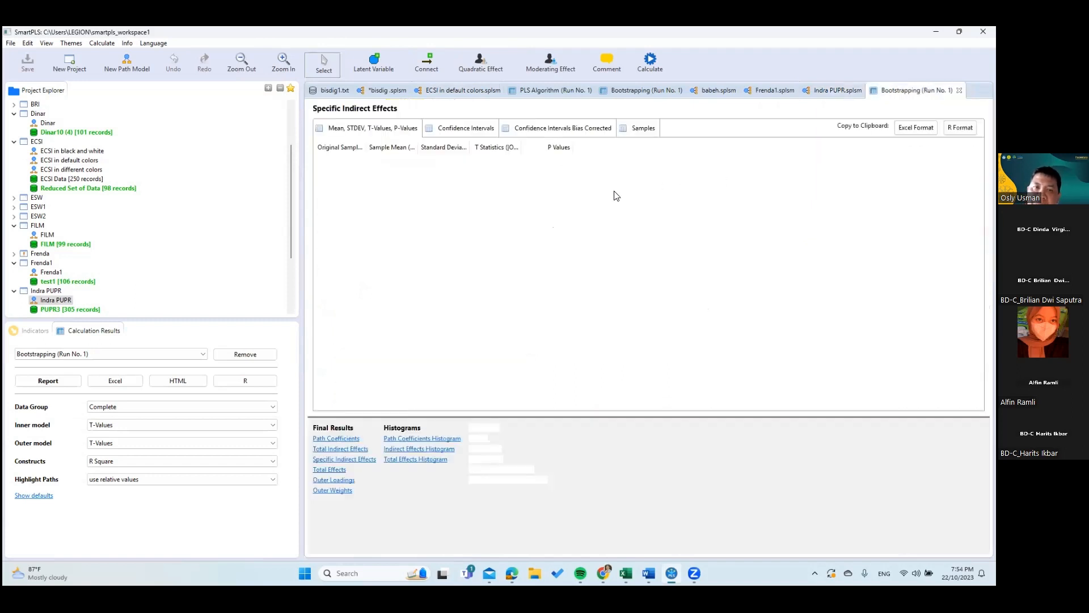
left_click(360, 449)
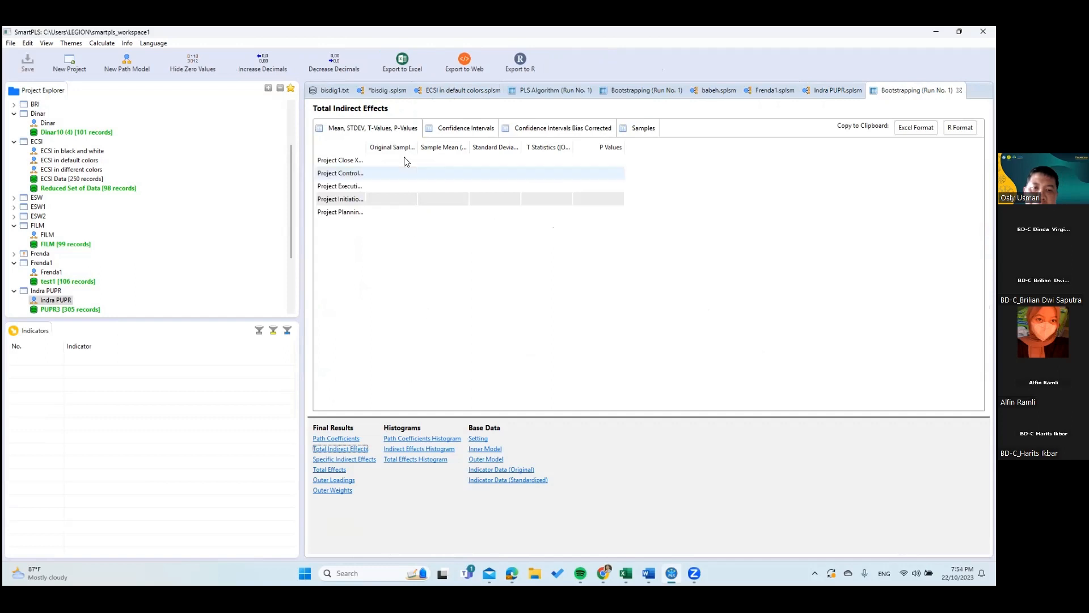
left_click_drag(366, 146, 471, 145)
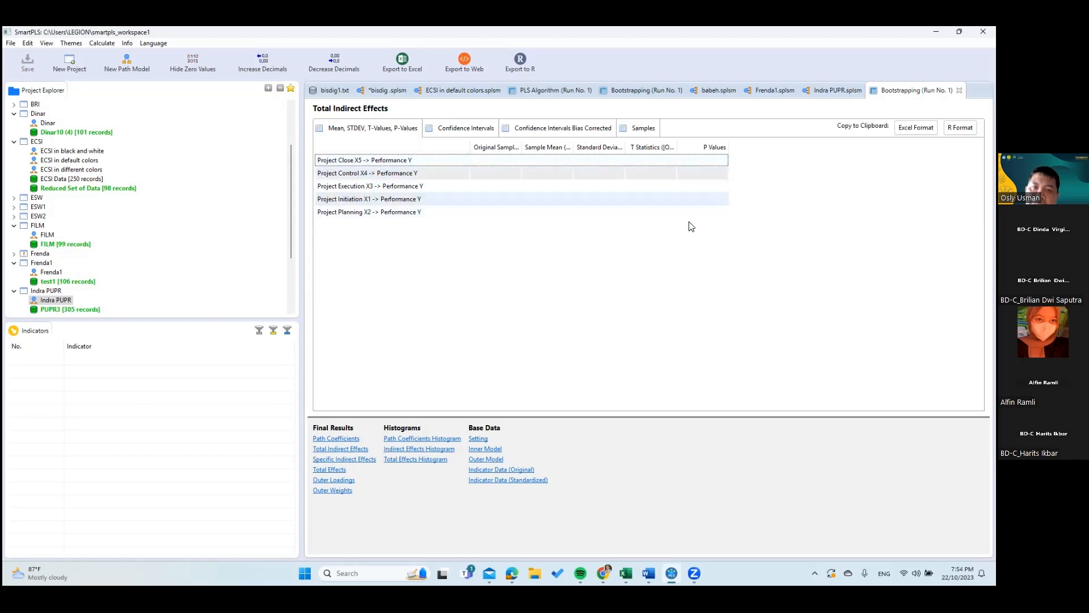
left_click(712, 160)
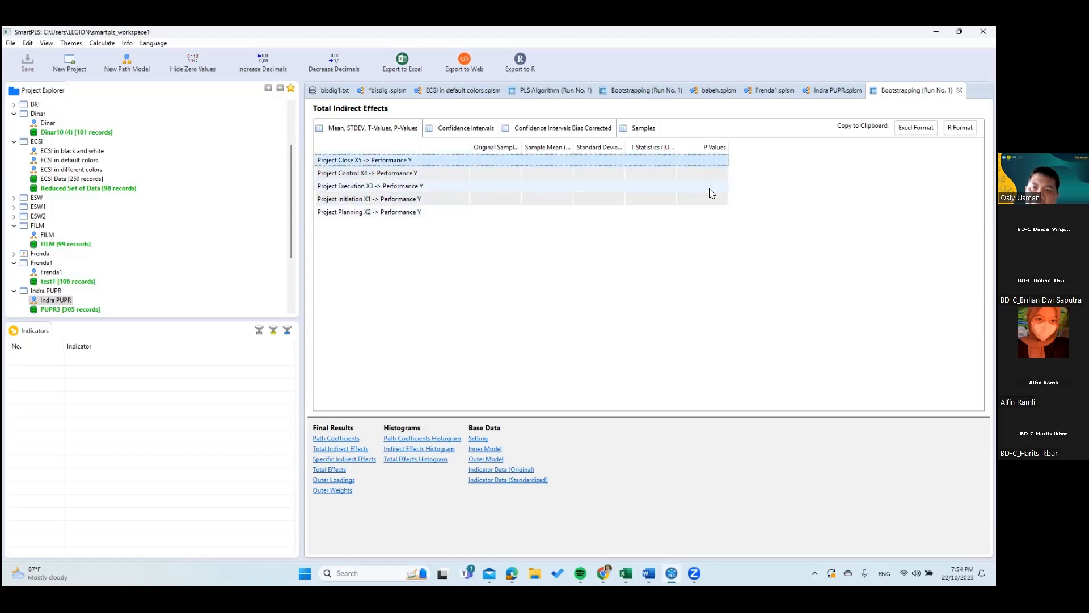
left_click(711, 175)
left_click(707, 197)
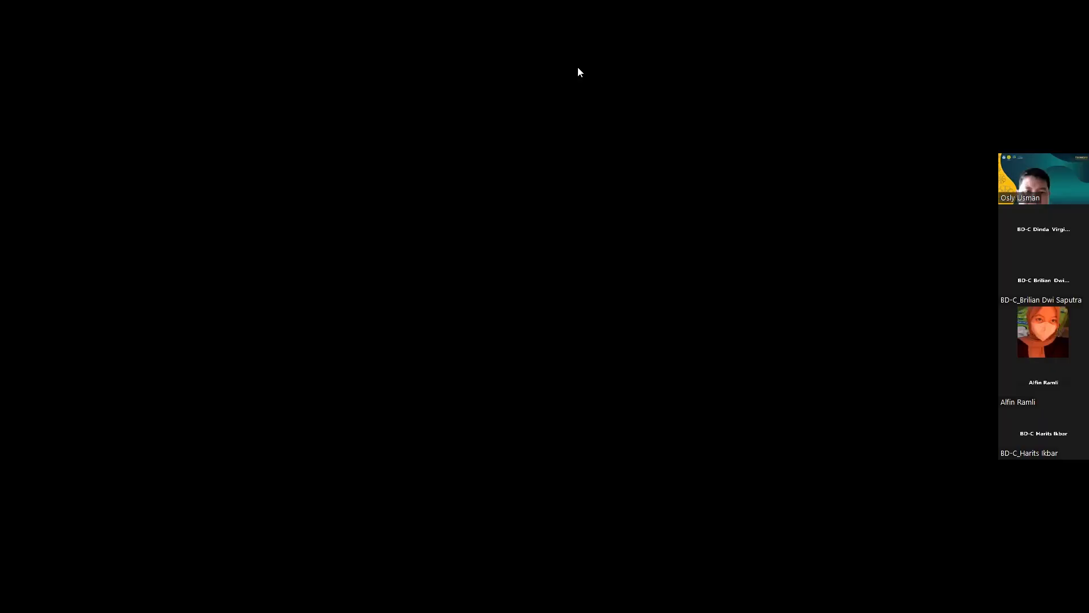
Step: Switch to the Word document and add the lines "Pemabahasan" and "Hipotesis" after the last indirect-effects row
scroll(500, 274, "down", 5)
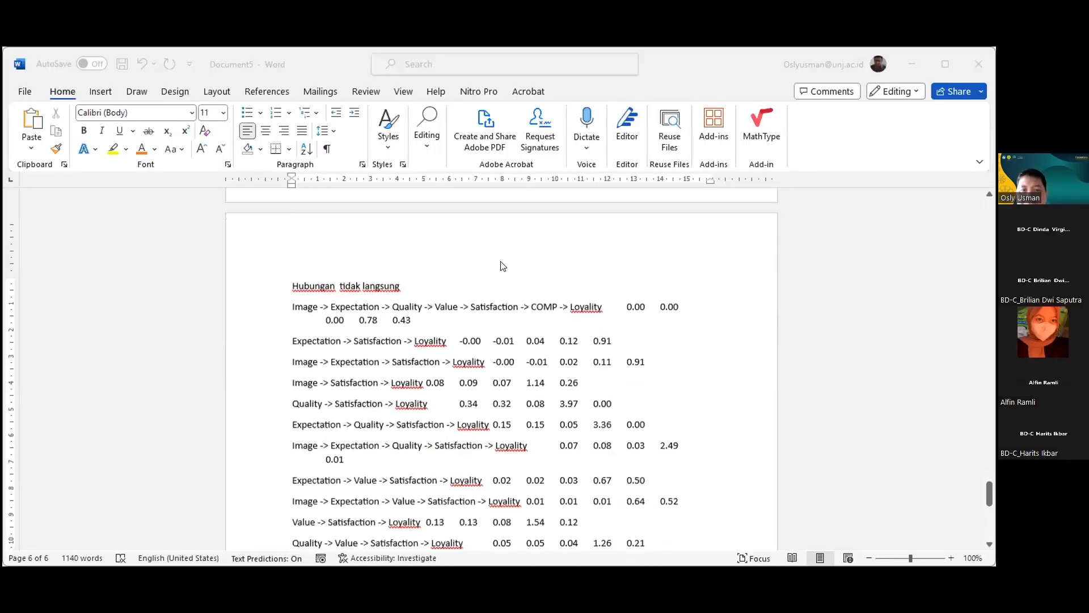
scroll(527, 265, "down", 4)
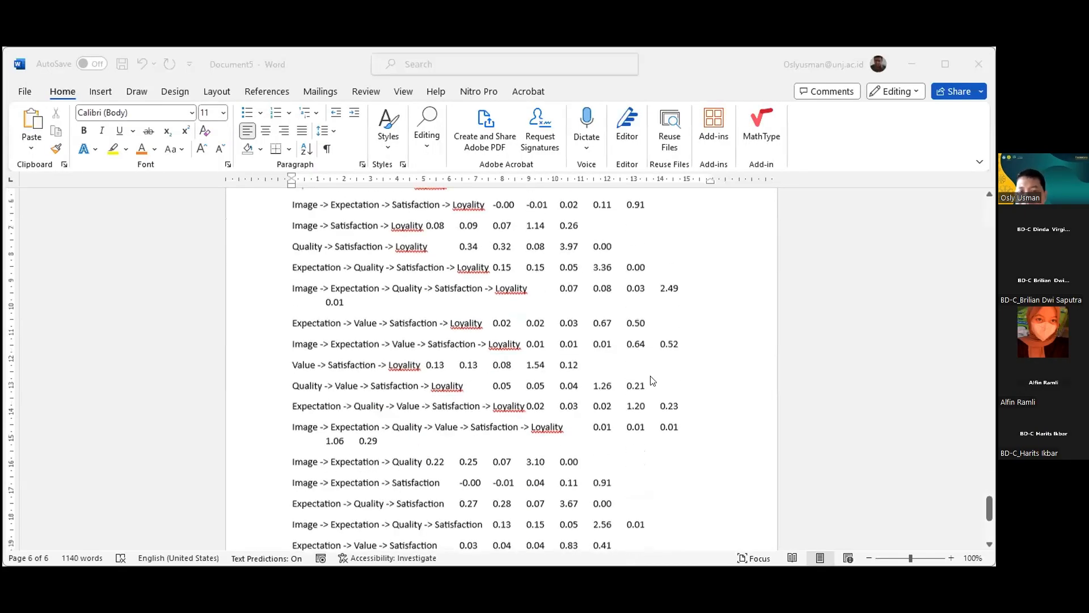
scroll(624, 523, "down", 4)
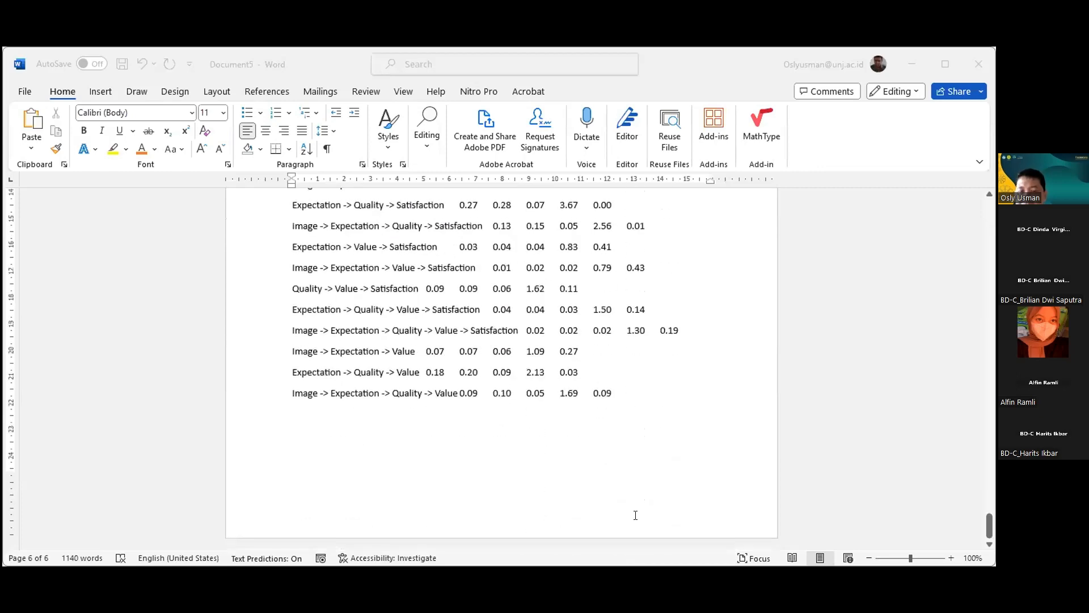
scroll(678, 417, "up", 3)
left_click(627, 526)
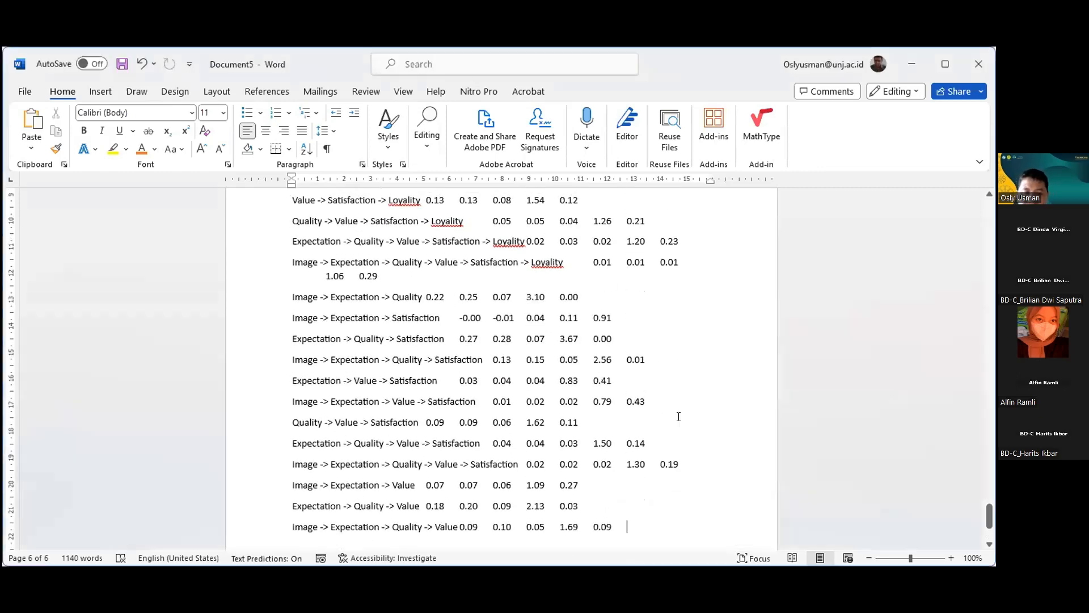
key("Return")
key("Return")
key("Return")
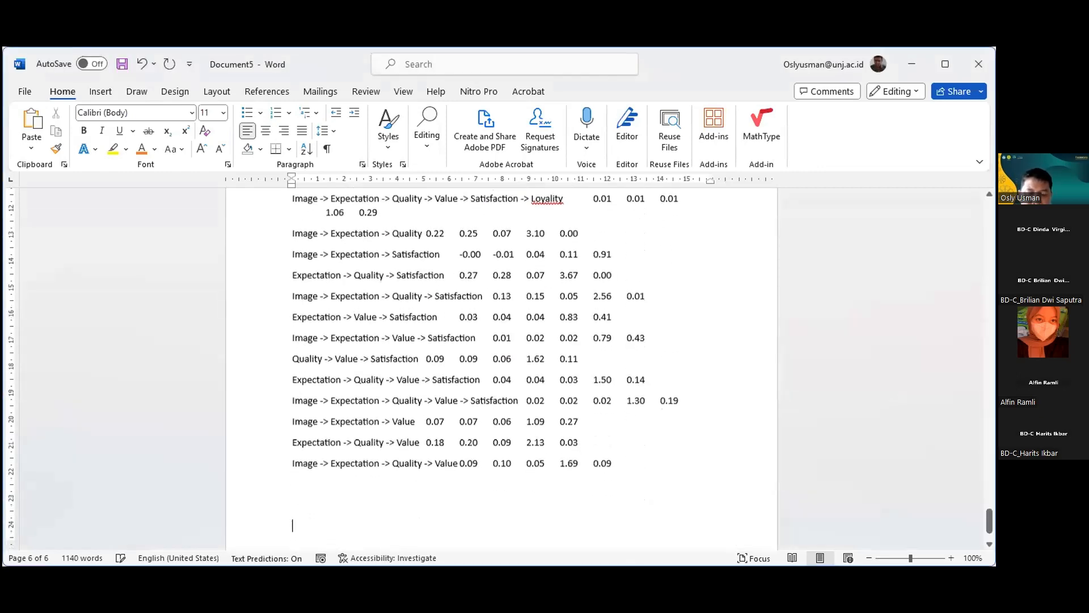
type("Pemabahasan")
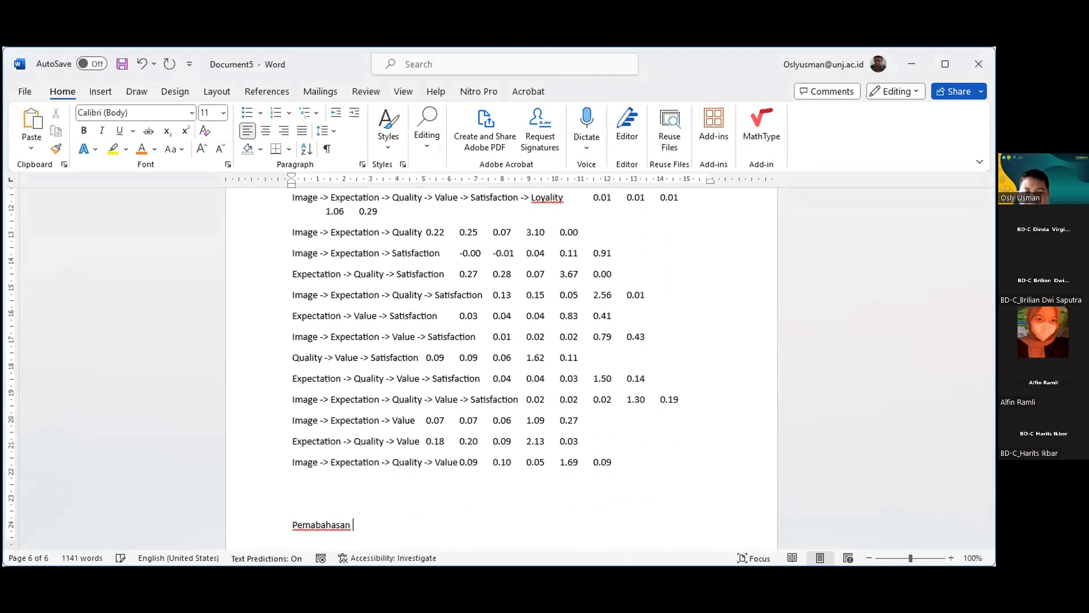
key("Return")
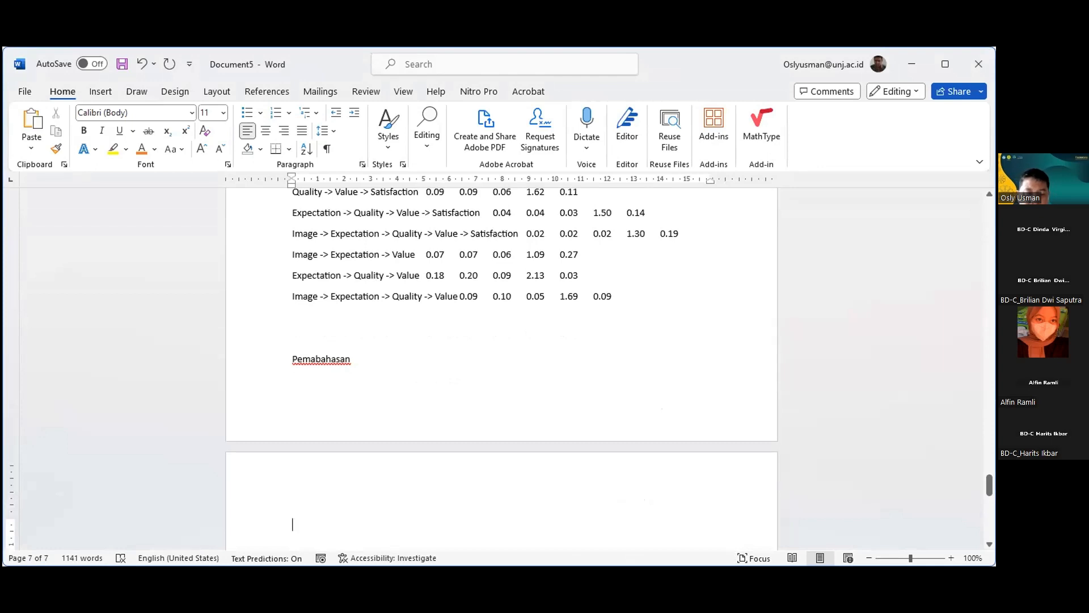
type("hipo")
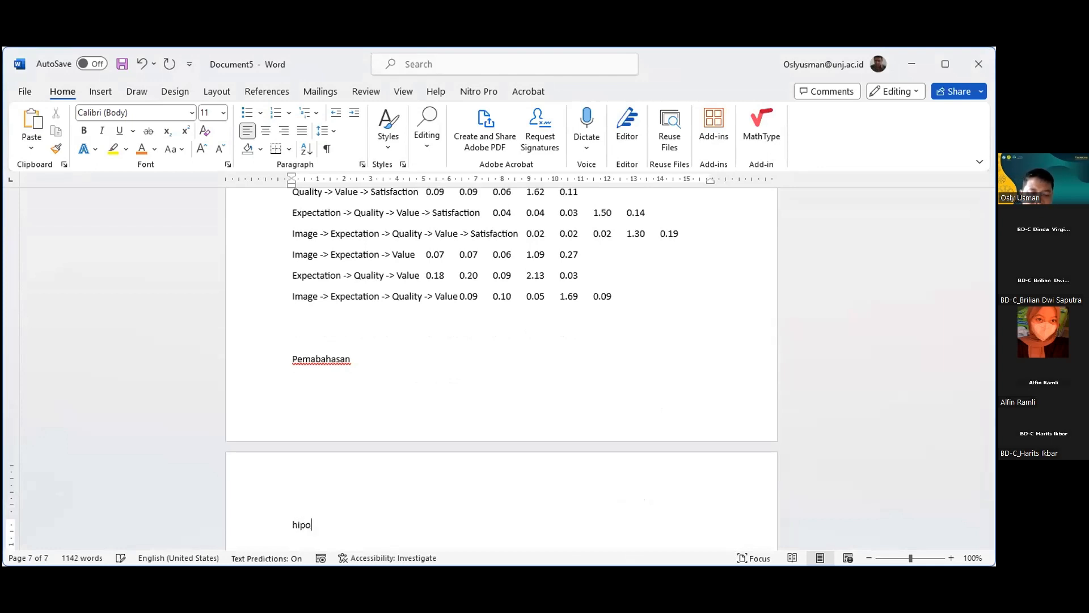
type("tesis")
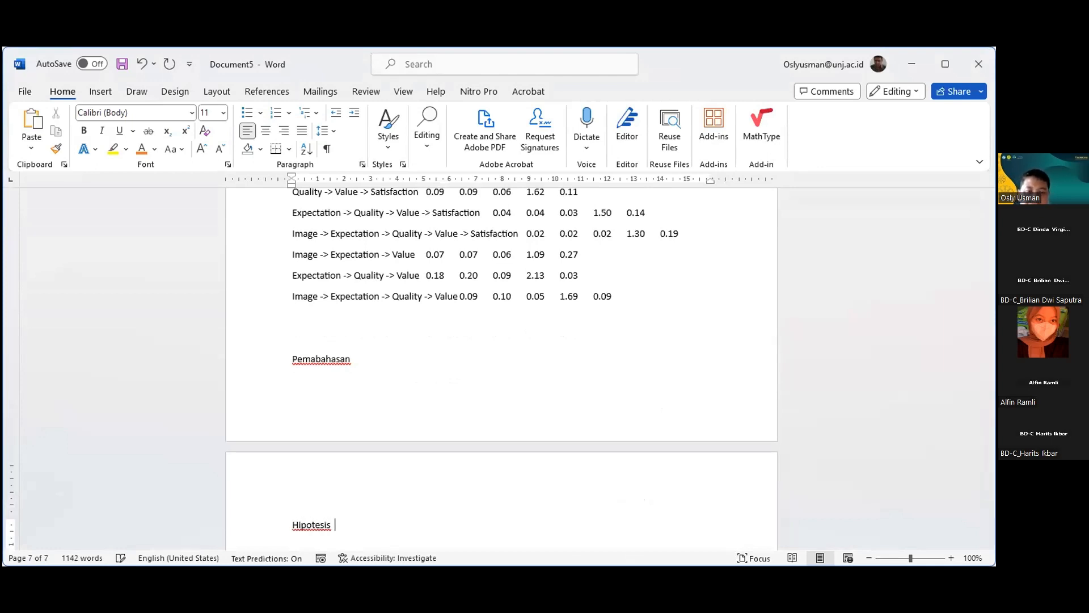
Step: Copy the marked direct-effects rows from COMP -> Loyality through Value -> Satisfaction in the Hubungan table
scroll(344, 286, "up", 5)
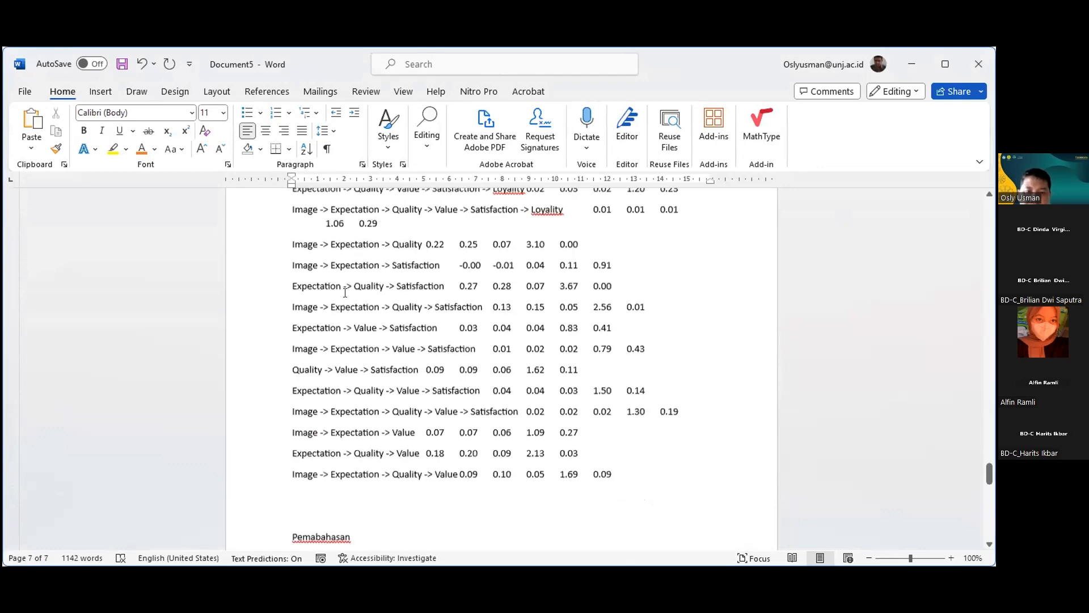
scroll(344, 287, "up", 4)
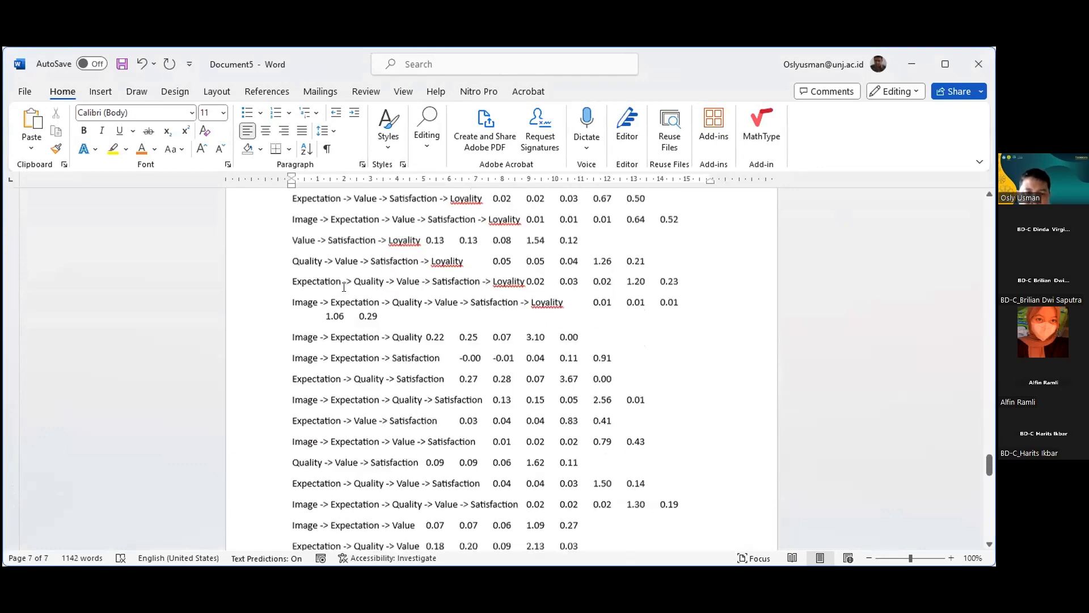
scroll(352, 270, "up", 7)
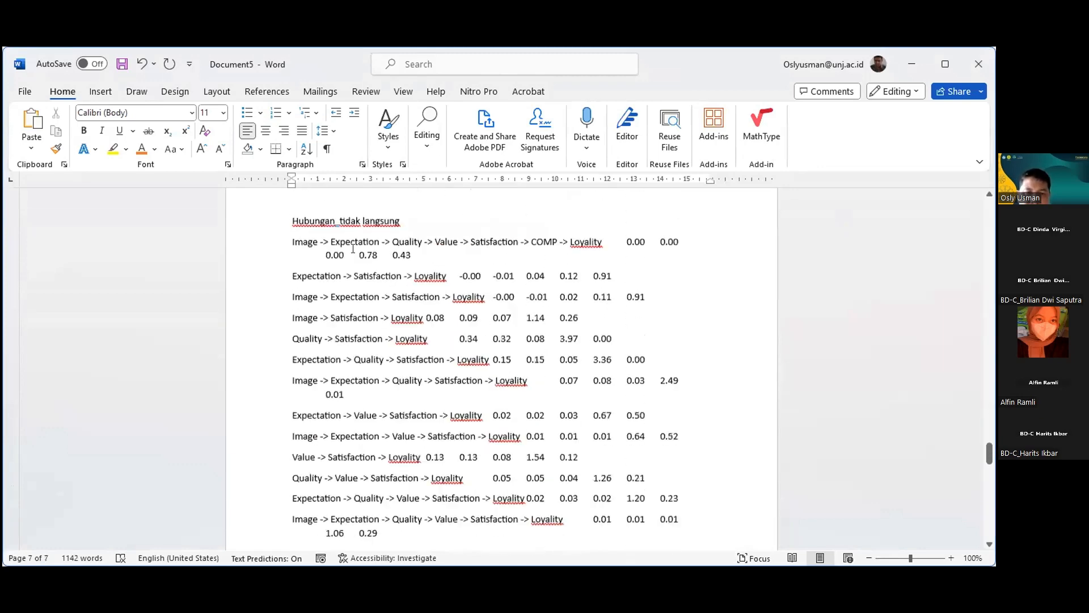
scroll(291, 293, "up", 10)
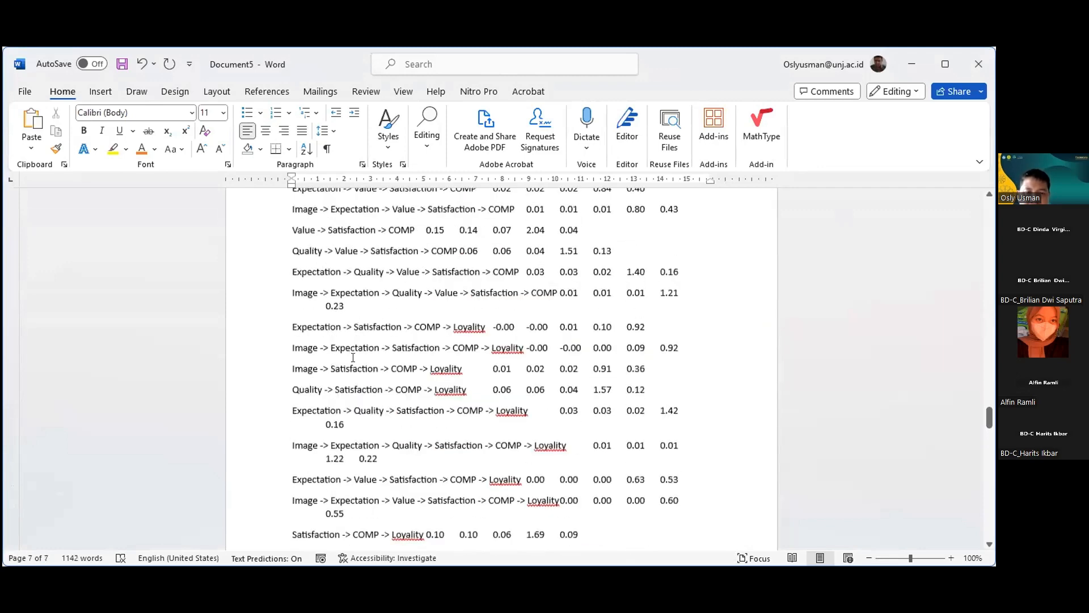
scroll(471, 402, "up", 15)
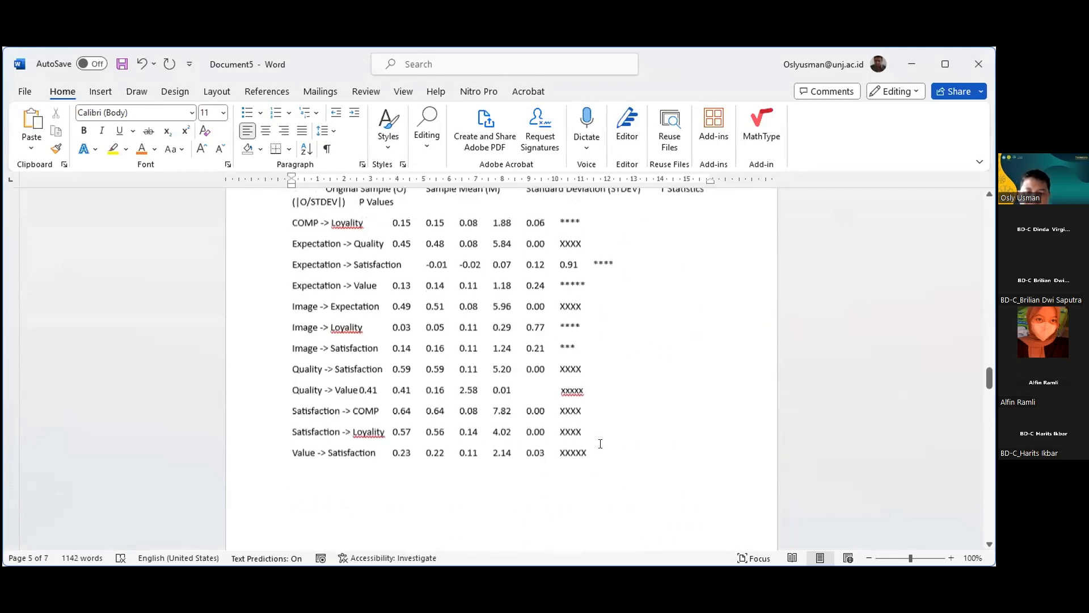
scroll(600, 476, "up", 2)
key("ctrl+z")
key("ctrl+c")
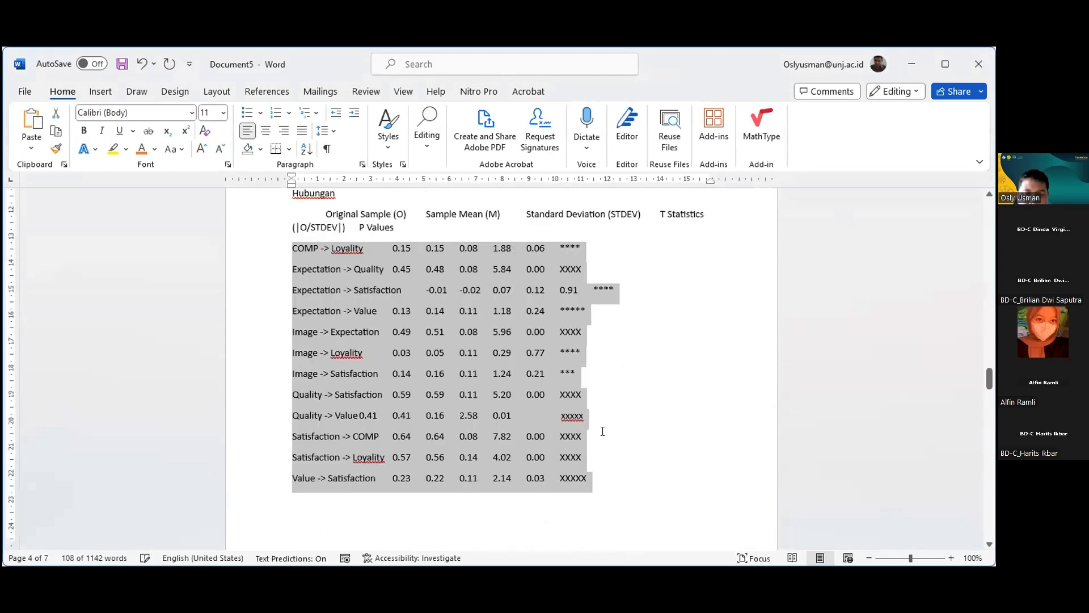
Step: Paste the copied direct-effects rows beneath the Hipotesis line on the last page, leaving an empty line between
scroll(600, 414, "down", 4)
scroll(596, 400, "down", 15)
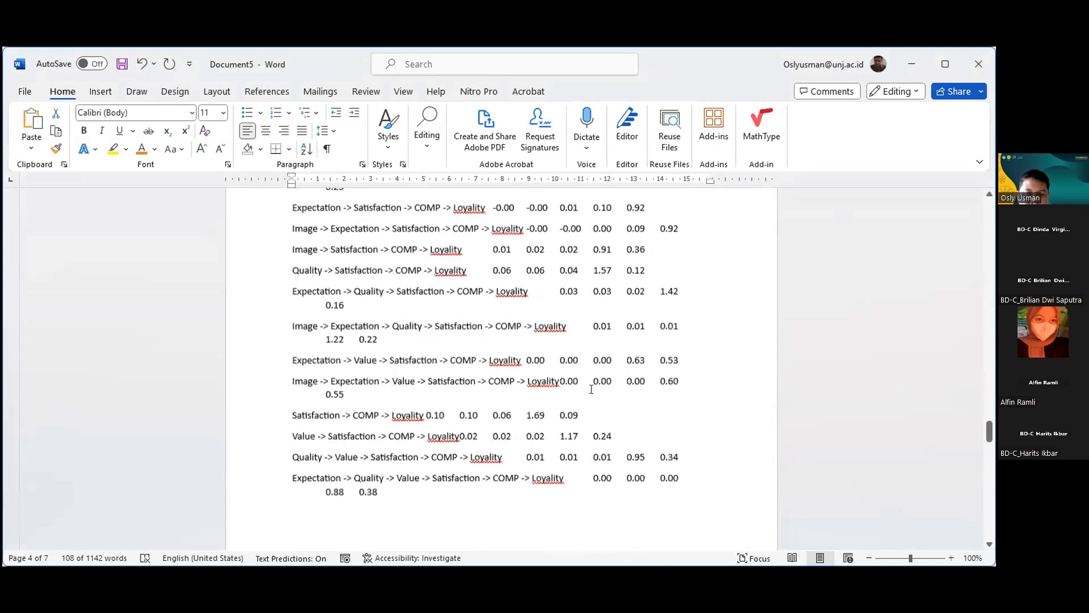
scroll(406, 393, "down", 10)
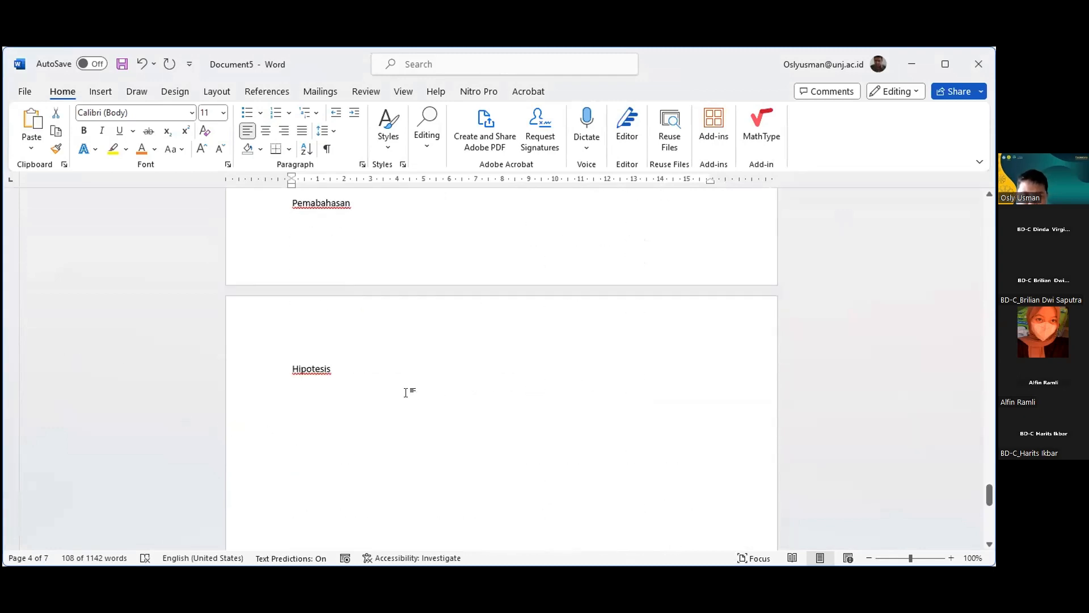
left_click(404, 392)
key("Return")
key("Return")
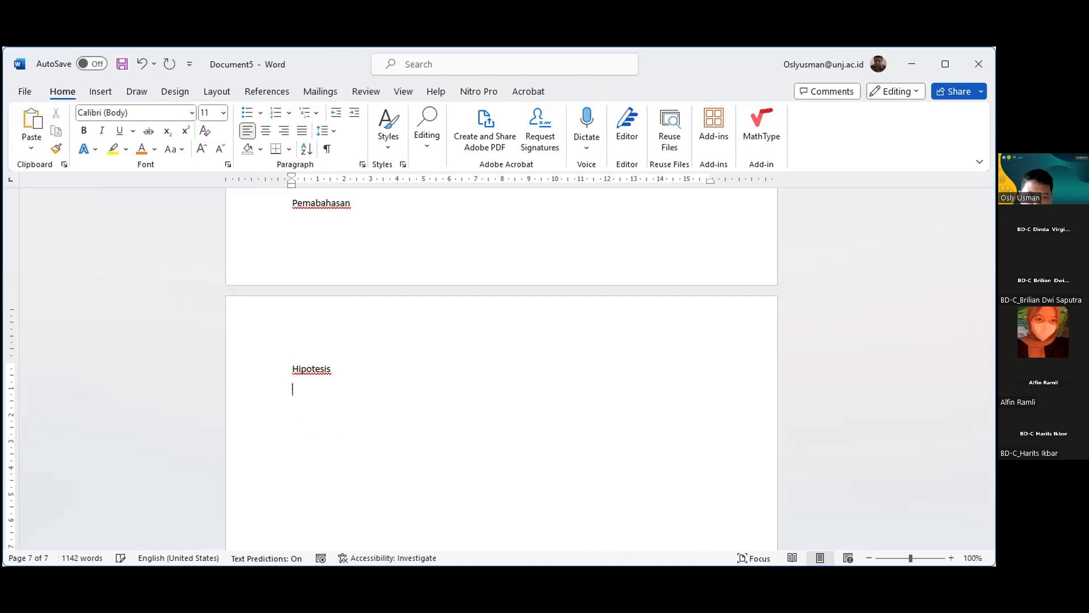
key("ctrl+v")
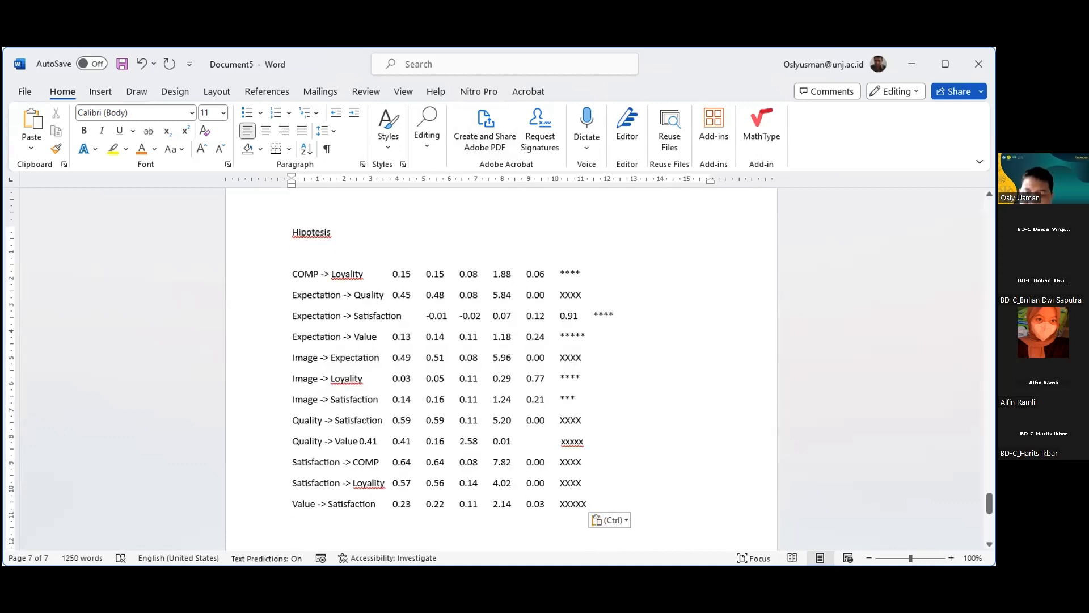
Step: Insert four empty lines below the pasted COMP -> Loyality row and place the cursor in the first one
key("Return")
key("Return")
key("Return")
key("Return")
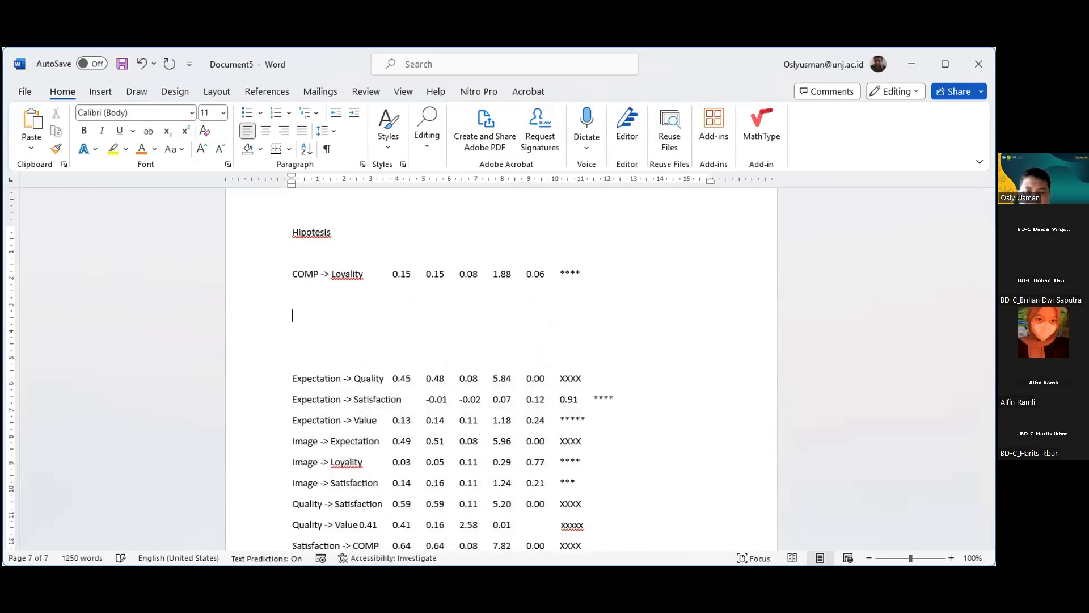
key("Up")
key("Up")
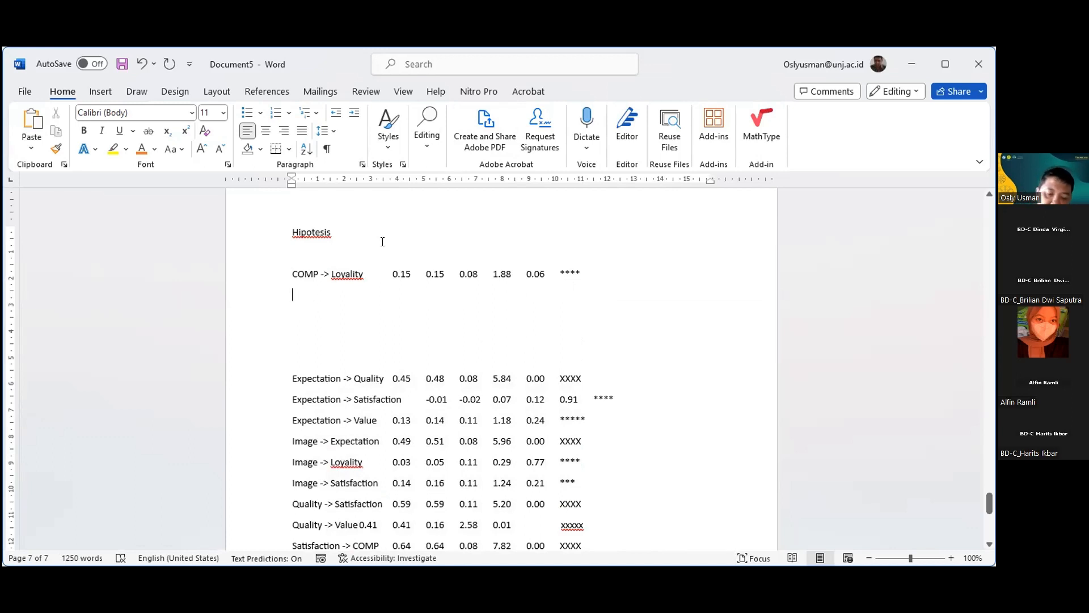
Step: Write "Jurnal tidak berhubungan" on the first empty line beneath the COMP -> Loyality row
type("Jur")
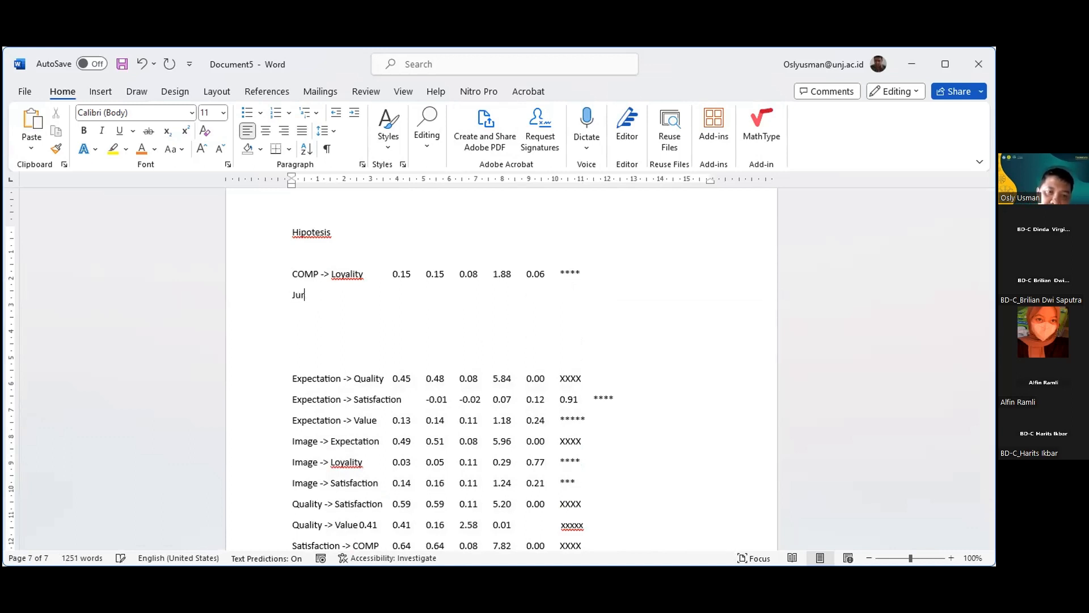
type("nal t")
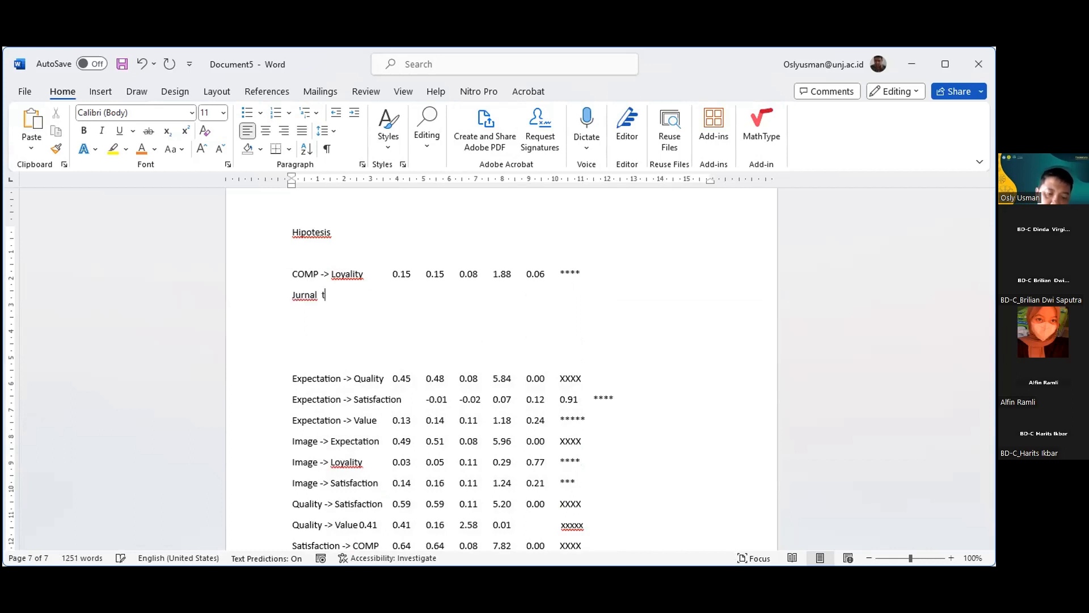
type("idak berhu")
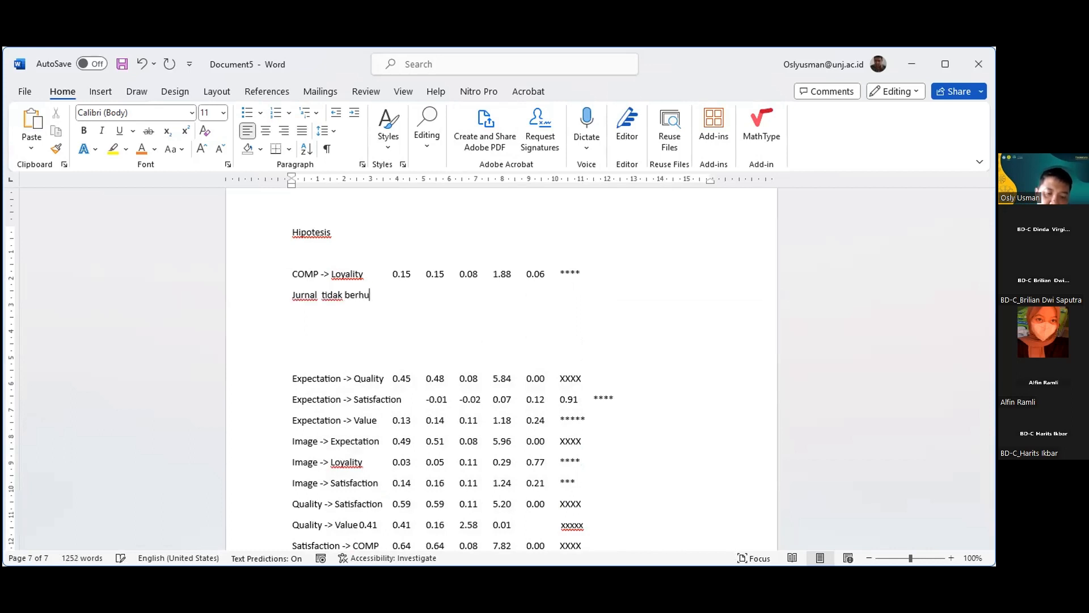
type("ngan")
key("BackSpace")
key("BackSpace")
key("BackSpace")
type("ngan ")
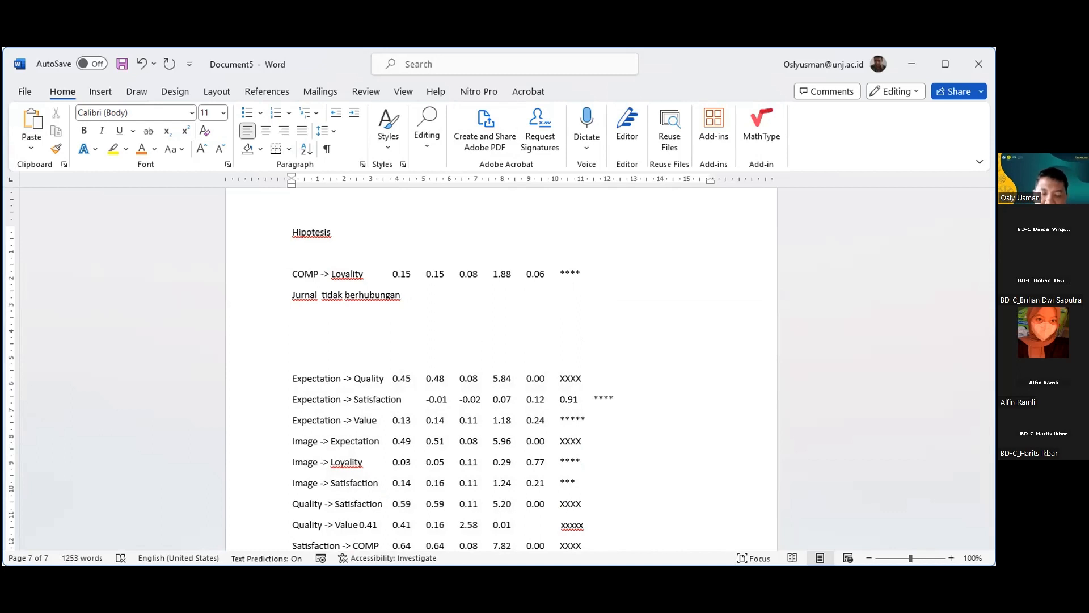
Step: Continue the journal note under COMP -> Loyality with ". 1 dia 2. Com loyalyi 3. Com tidak"
type(". 1 dia")
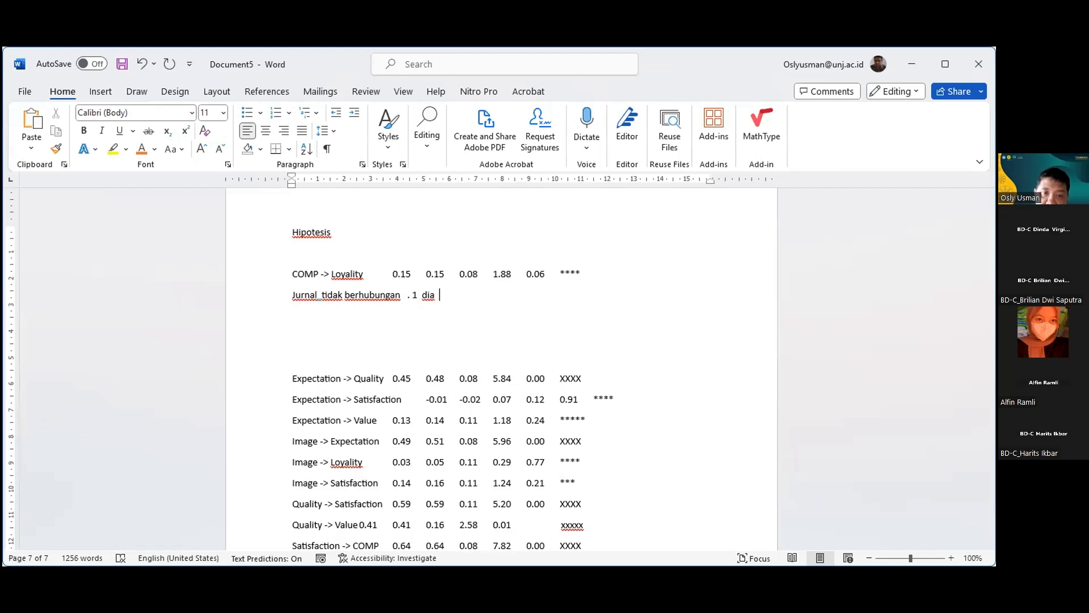
type("2. Com loy")
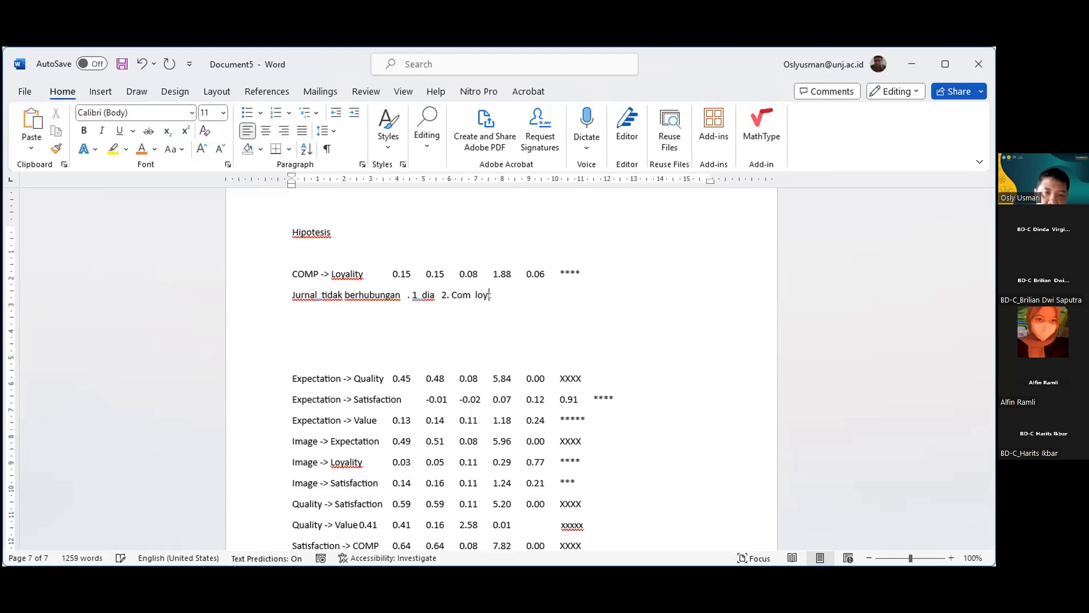
type("alyi 3")
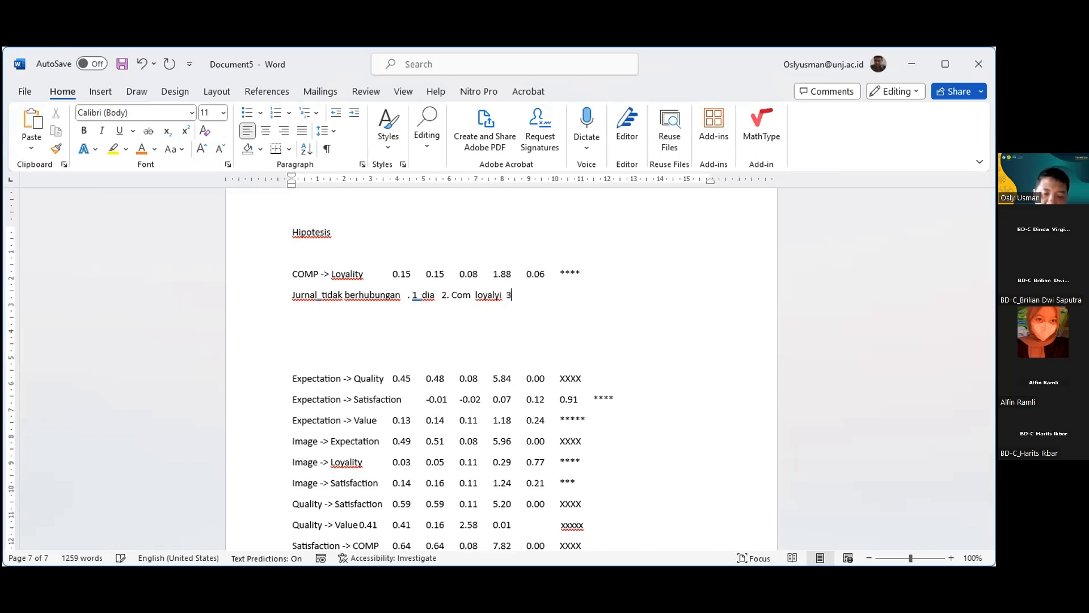
type(". Com")
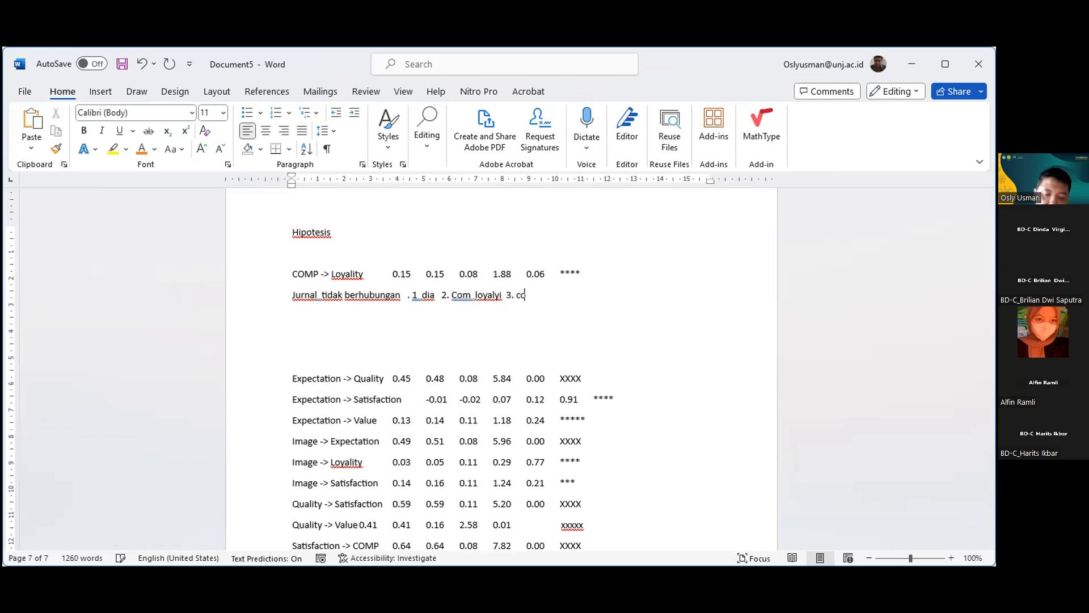
type(" tida")
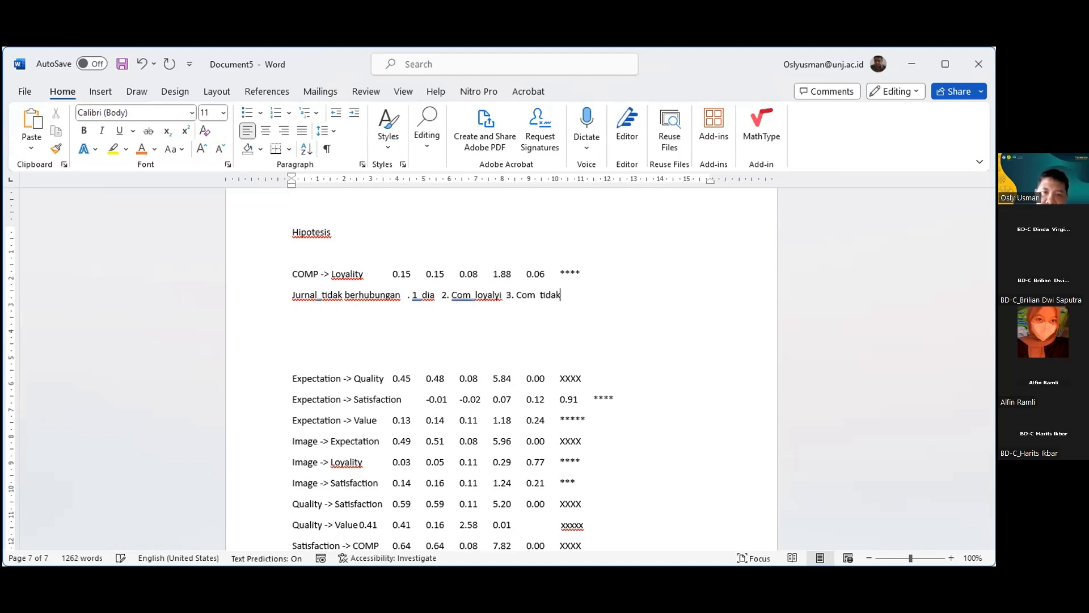
type("k")
Step: Add a second note line under COMP -> Loyality reading "Tetapi antithsiss 1 a menyatakan hubungan"
key("Return")
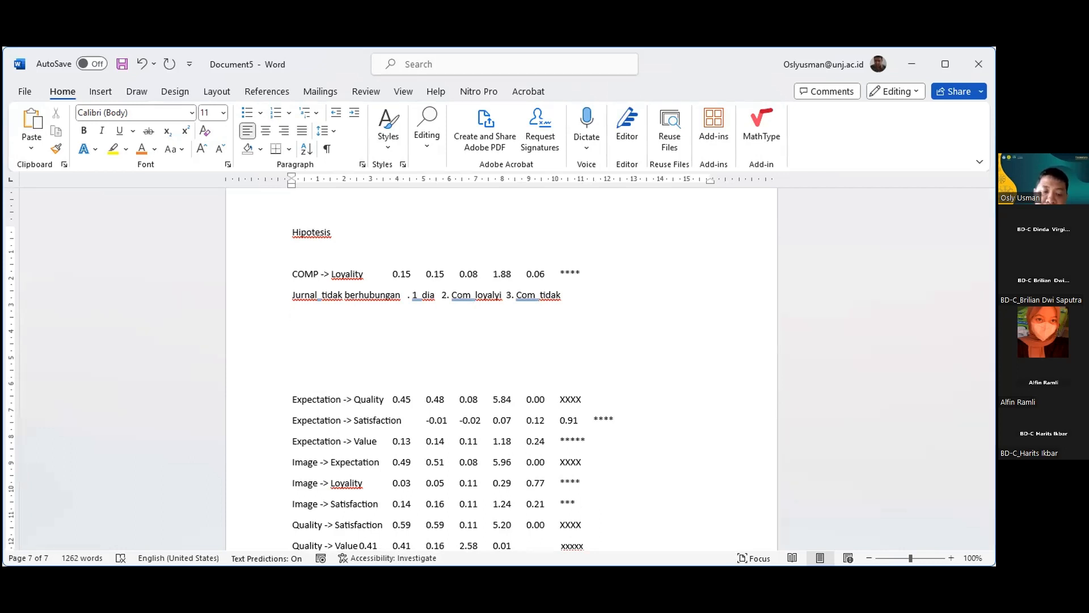
type("tetapi")
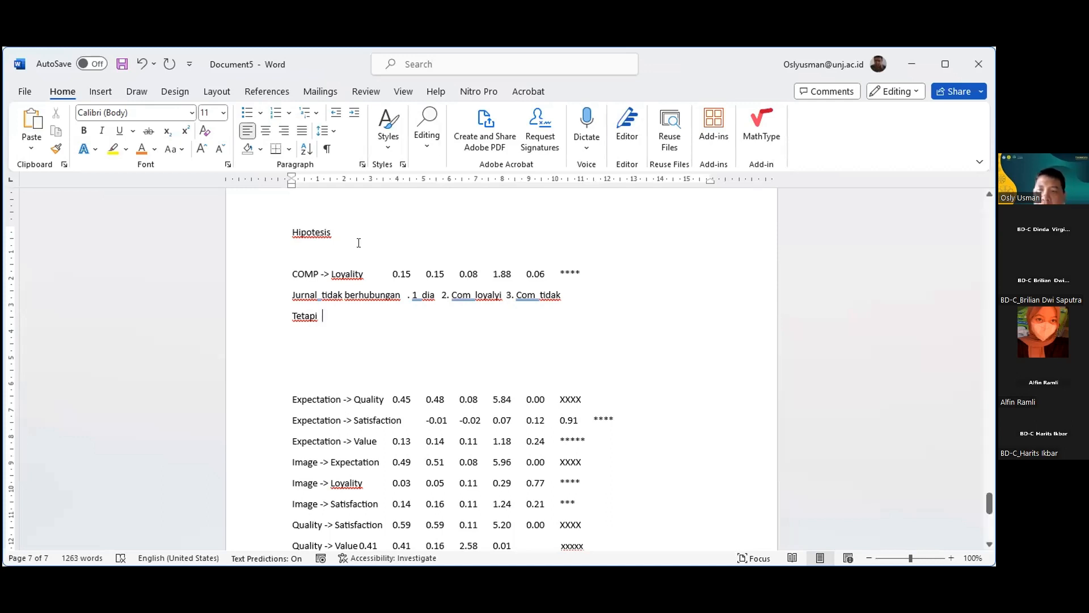
type("anti")
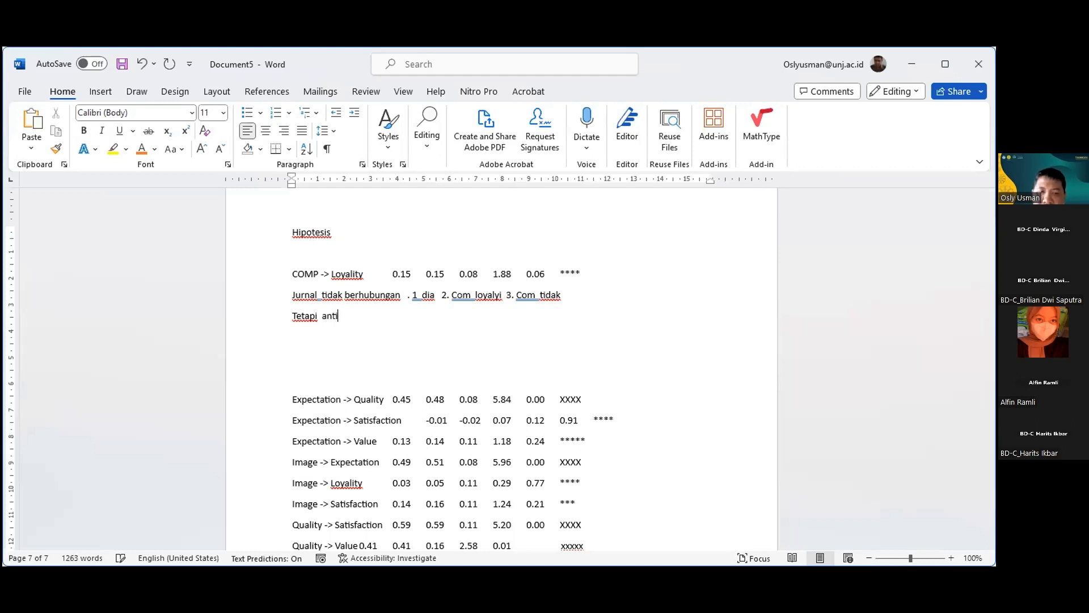
type("thsiss  ")
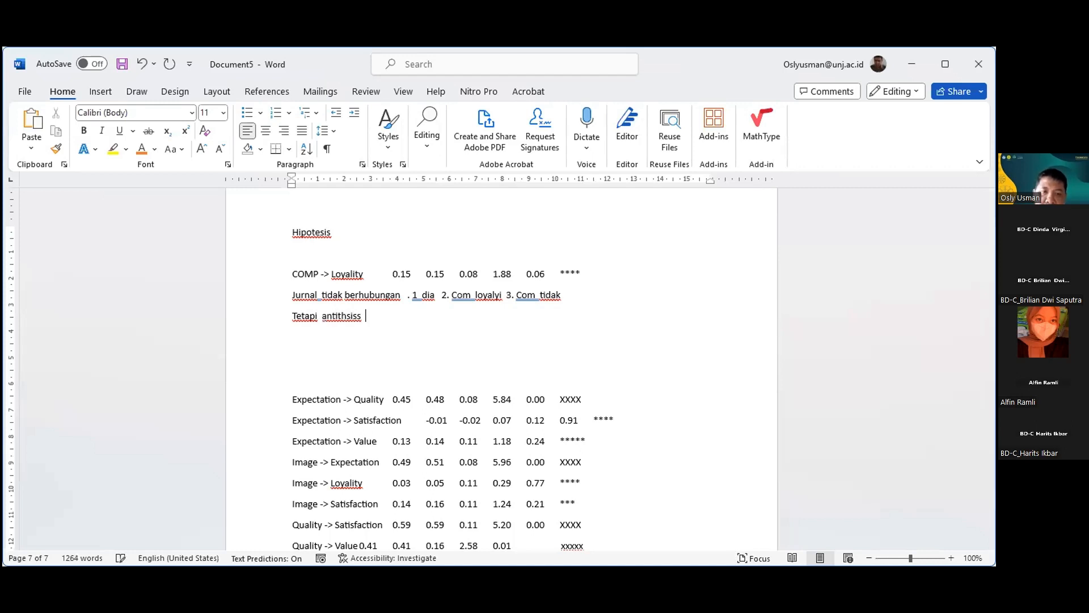
type("1 a  menya")
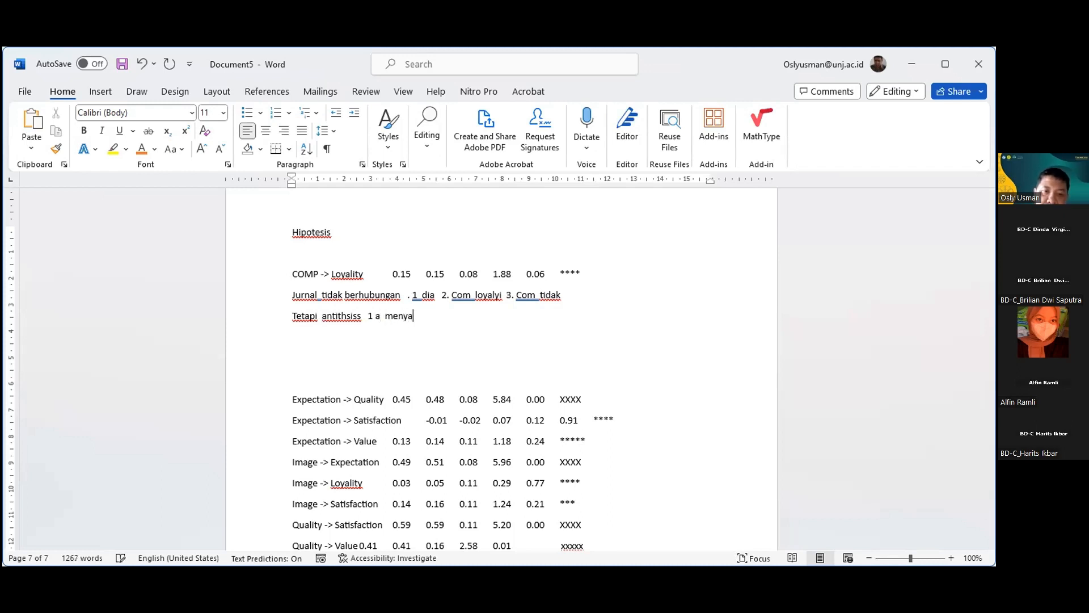
type("takan  h")
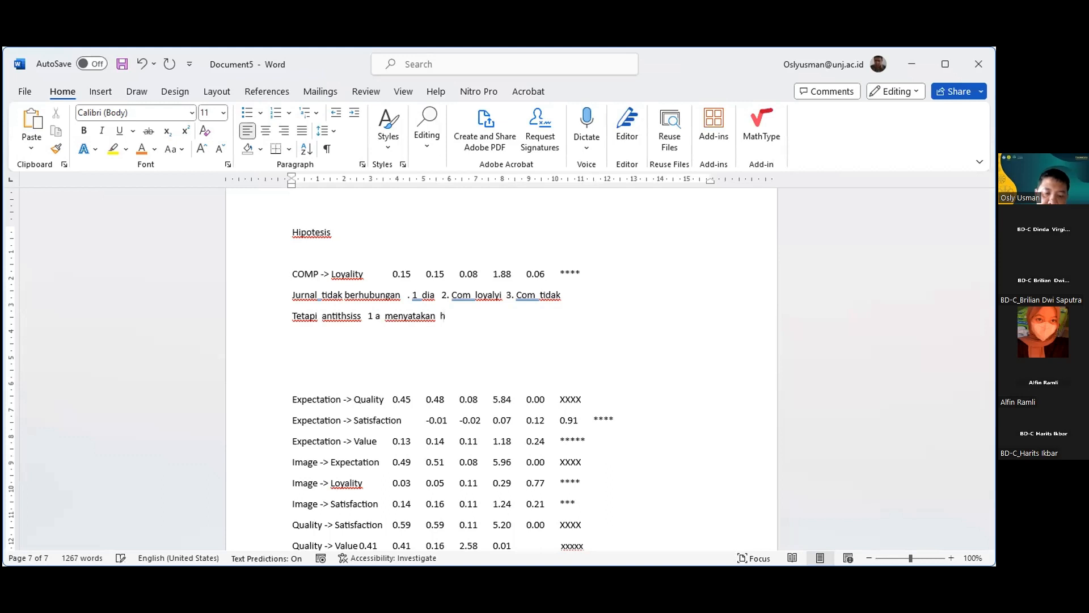
type("ubungan")
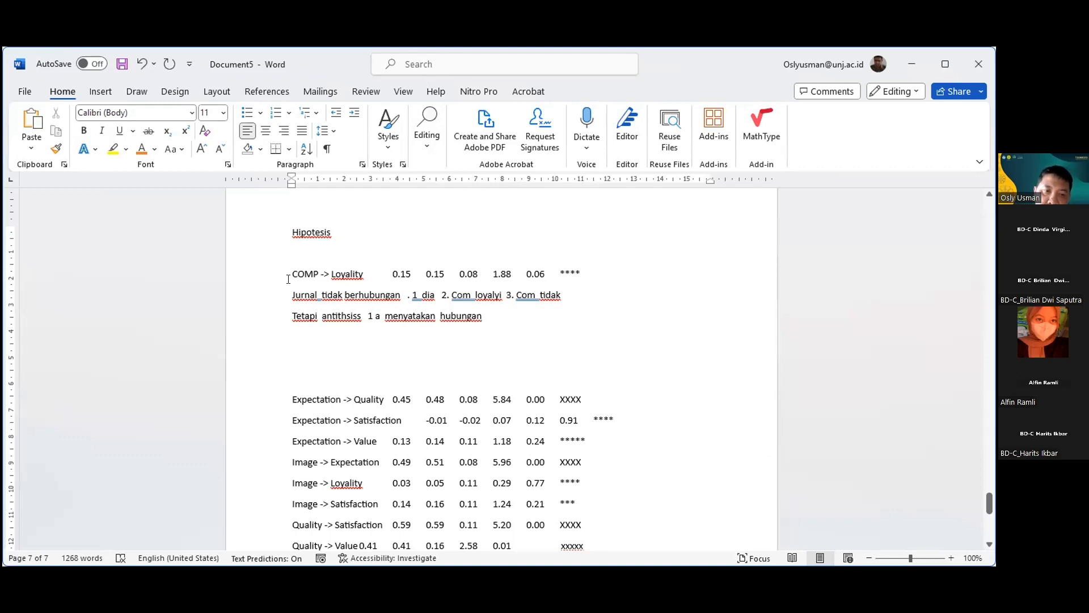
Step: Copy the two note lines under COMP -> Loyality, including the empty line after them, and paste them beneath the Expectation -> Quality row
left_click_drag(292, 295, 357, 313)
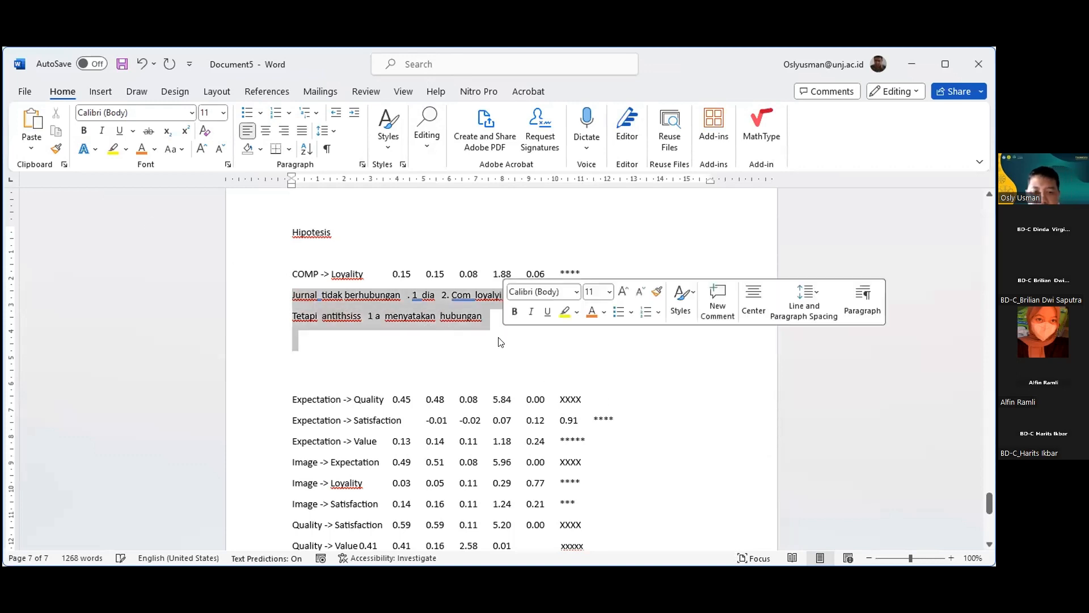
scroll(580, 319, "down", 1)
left_click(584, 359)
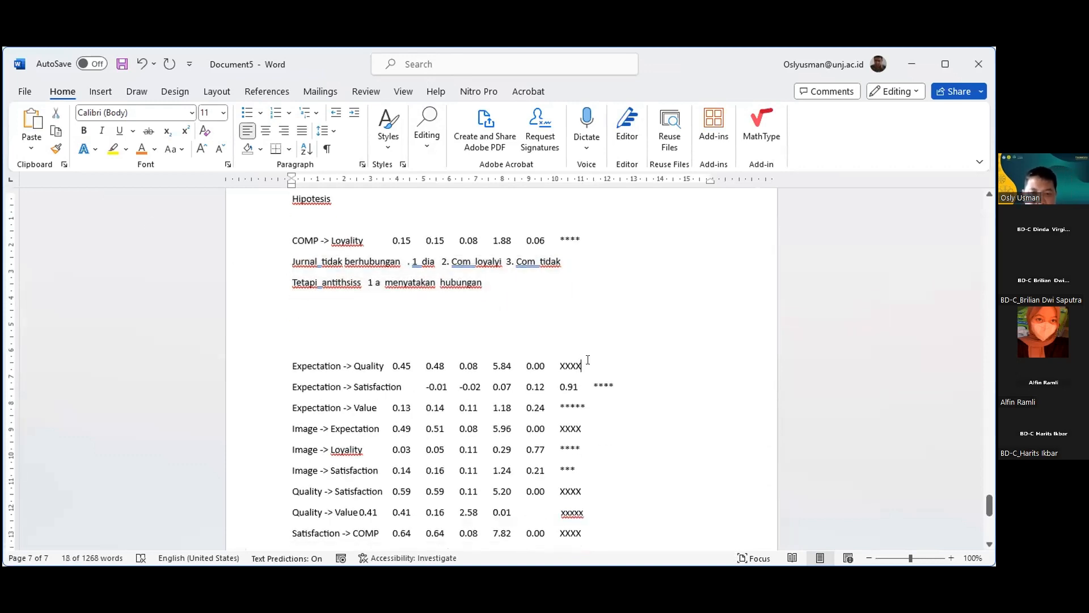
key("Return")
type("Jurnal tidak berhubungan . 1 dia 2. Com loyalyi 3. Com tidak Tetapi antithsiss 1 a menyatakan hubungan")
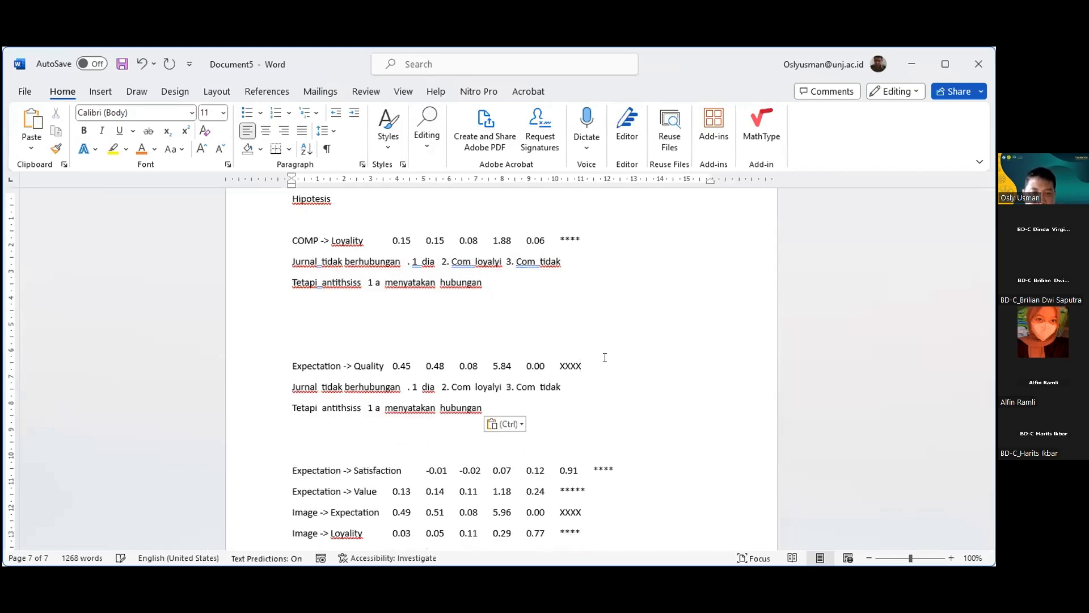
Step: Paste the copied two-line journal note beneath the Expectation -> Satisfaction row
scroll(491, 344, "up", 4)
scroll(491, 340, "up", 2)
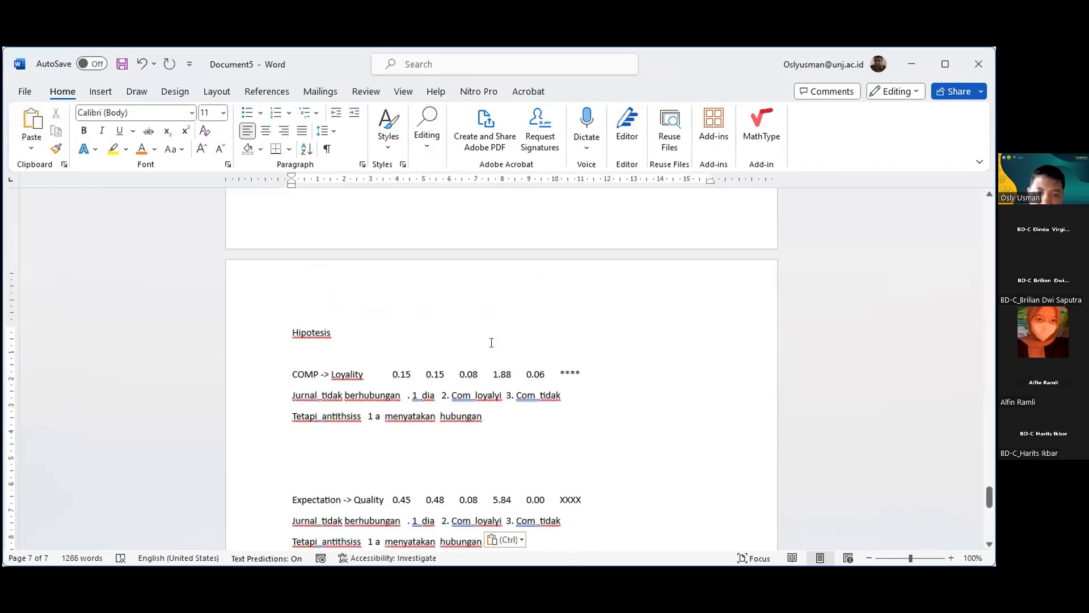
scroll(493, 334, "down", 5)
scroll(626, 308, "down", 3)
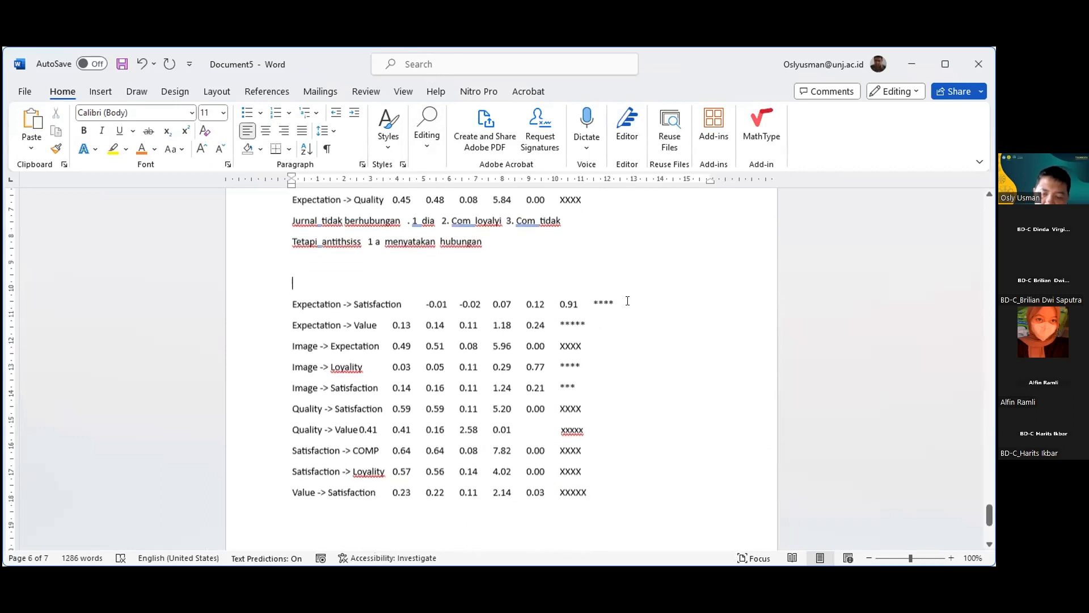
left_click(627, 302)
key("Return")
type("Jurnal tidak berhubungan . 1 dia 2. Com loyalyi 3. Com tidak Tetapi antithsiss 1 a menyatakan hubungan")
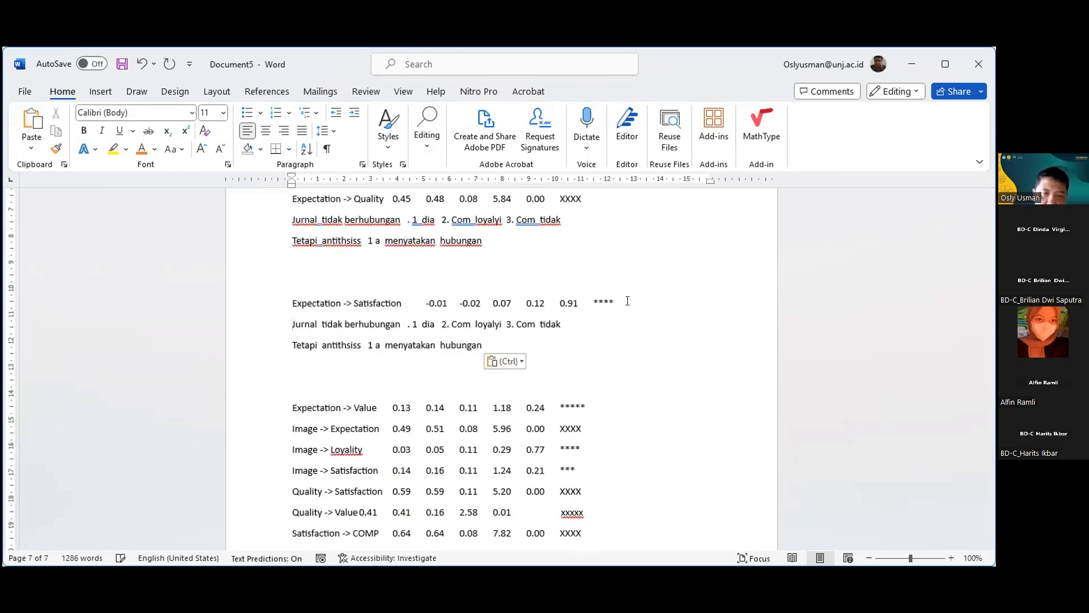
Step: Paste the copied two-line journal note beneath both the Expectation -> Value row and the Image -> Expectation row
left_click(609, 412)
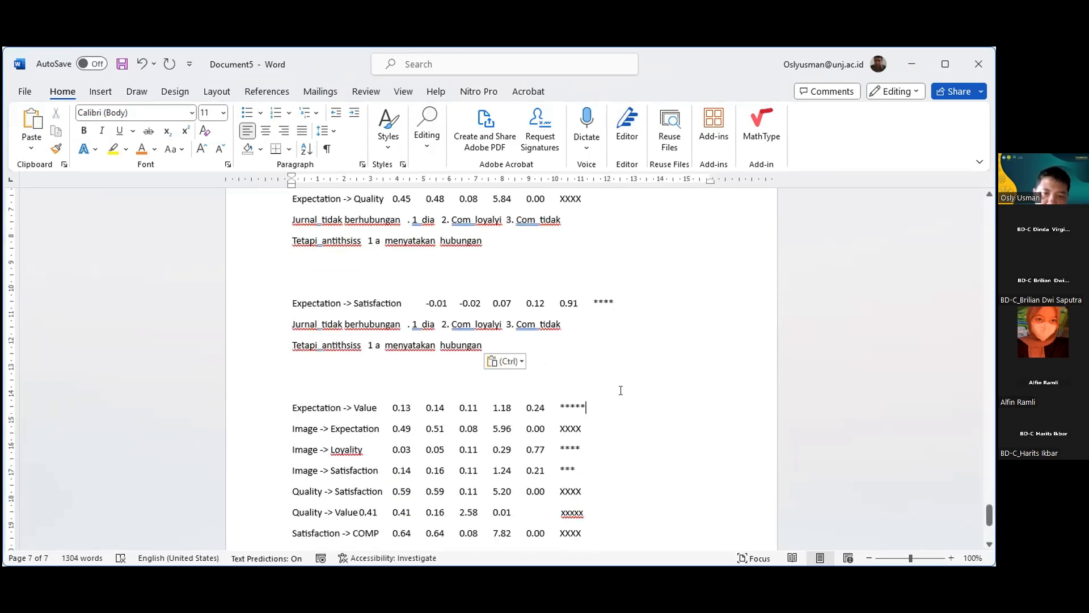
key("Return")
type("Jurnal tidak berhubungan . 1 dia 2. Com loyalyi 3. Com tidak Tetapi antithsiss 1 a menyatakan hubungan")
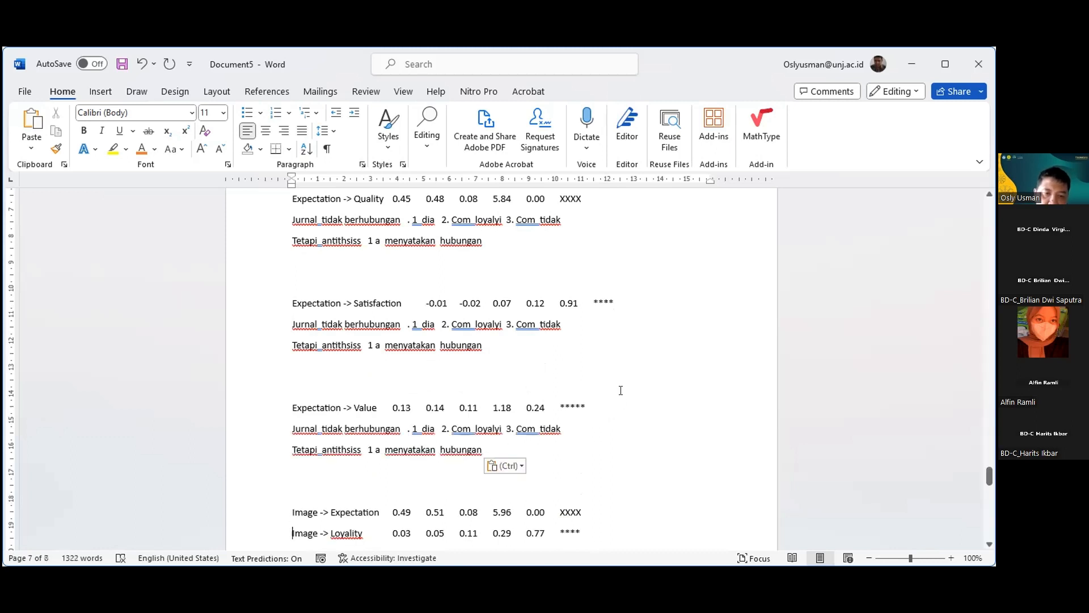
key("Return")
key("Up")
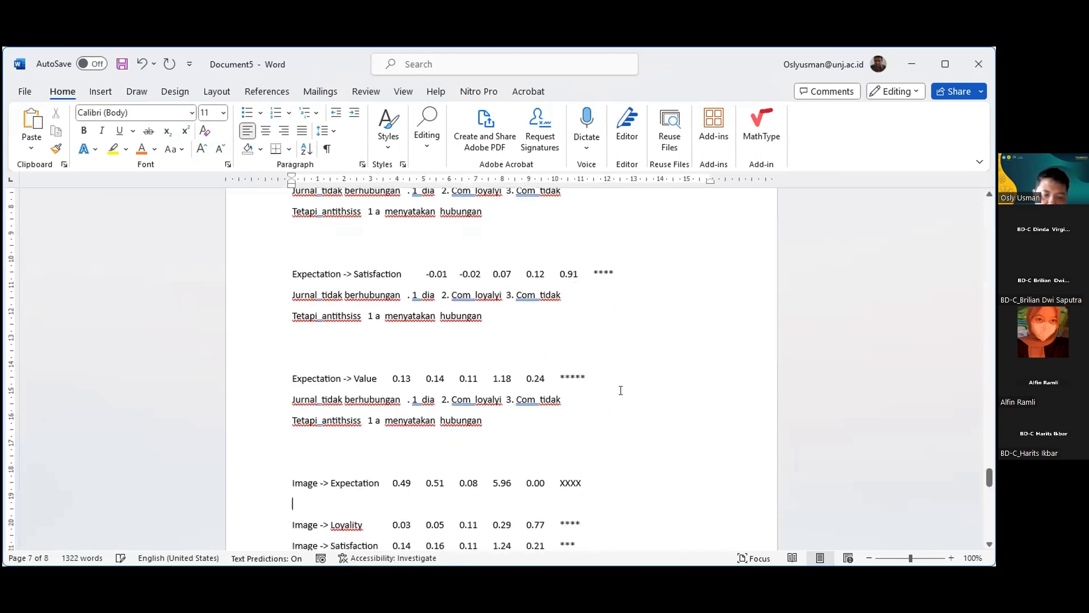
type("Jurnal tidak berhubungan . 1 dia 2. Com loyalyi 3. Com tidak Tetapi antithsiss 1 a menyatakan hubungan")
Step: Paste the copied two-line journal note between the Image -> Loyality and Image -> Satisfaction rows
scroll(425, 286, "down", 3)
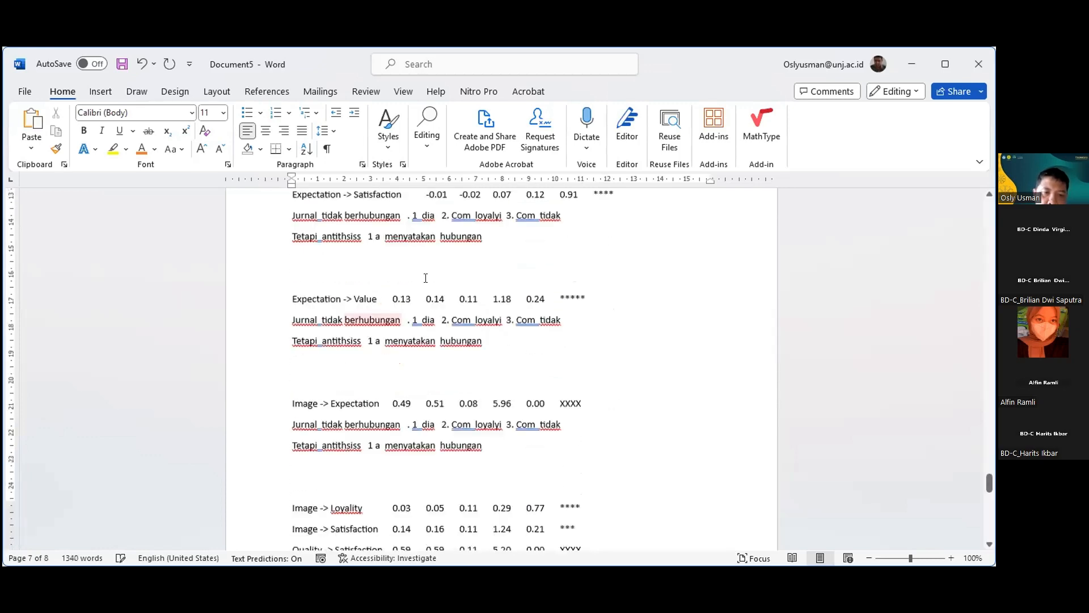
scroll(292, 308, "down", 4)
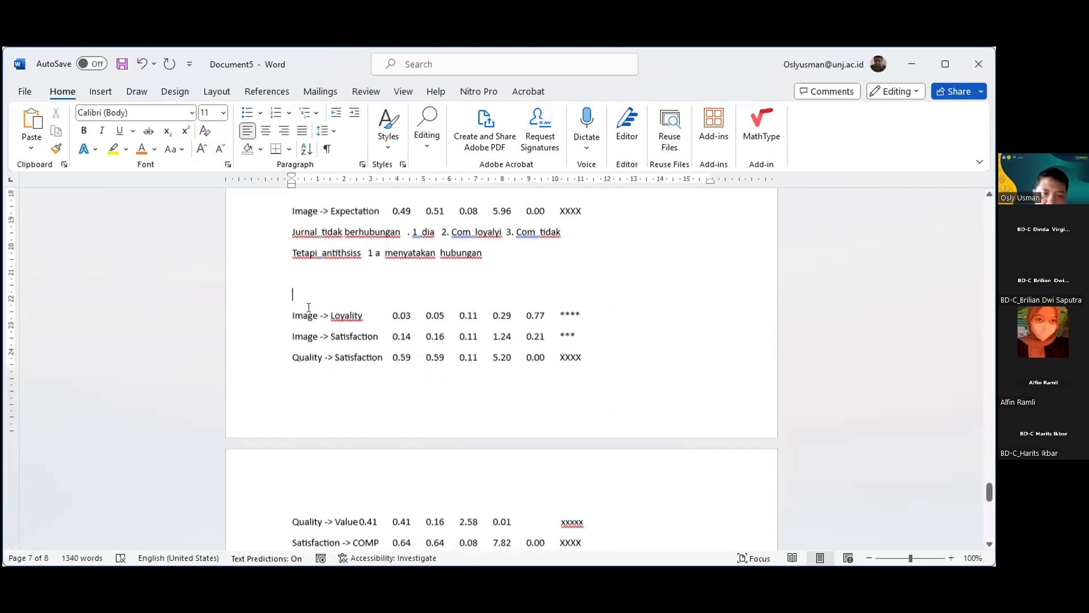
key("Down")
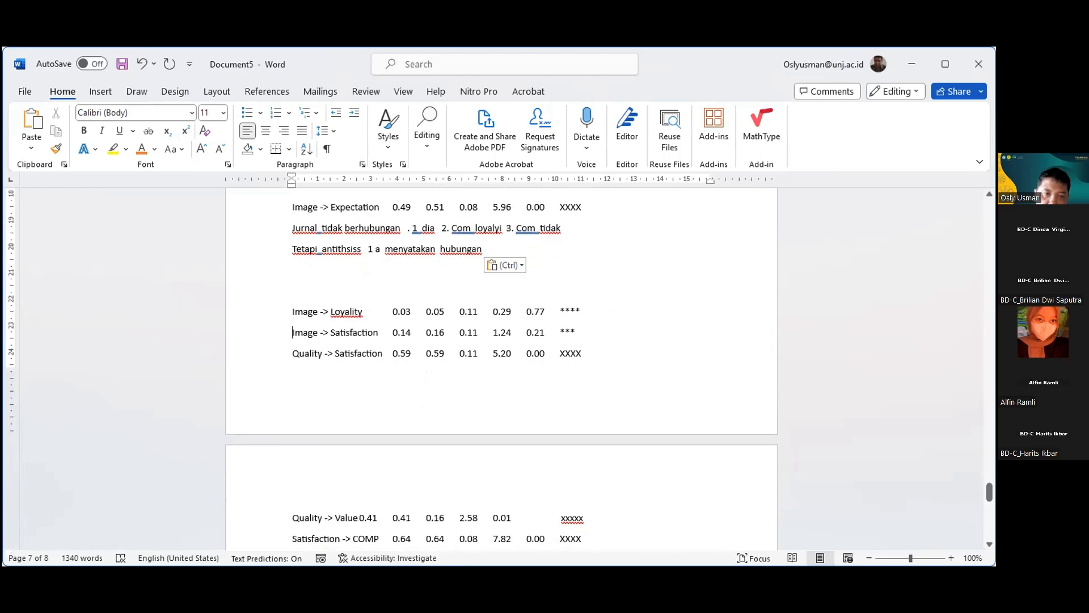
key("Return")
key("Up")
type("Jurnal tidak berhubungan . 1 dia 2. Com loyalyi 3. Com tidak Tetapi antithsiss 1 a menyatakan hubungan")
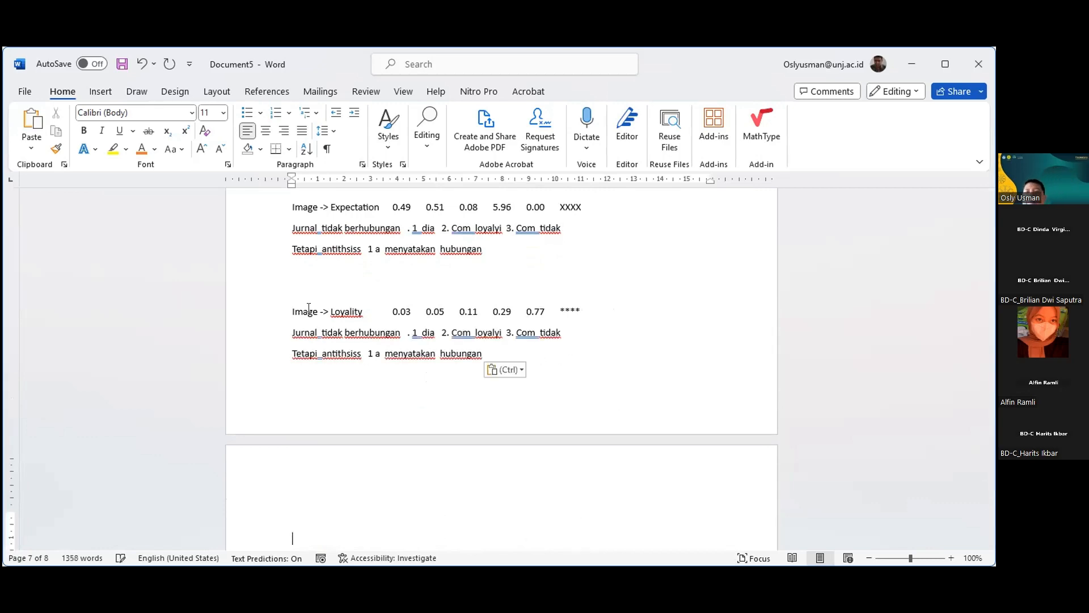
Step: Replace "tidak" with "sesuai dengan jurnal" in the first note line beneath the Expectation -> Quality row
scroll(234, 258, "up", 2)
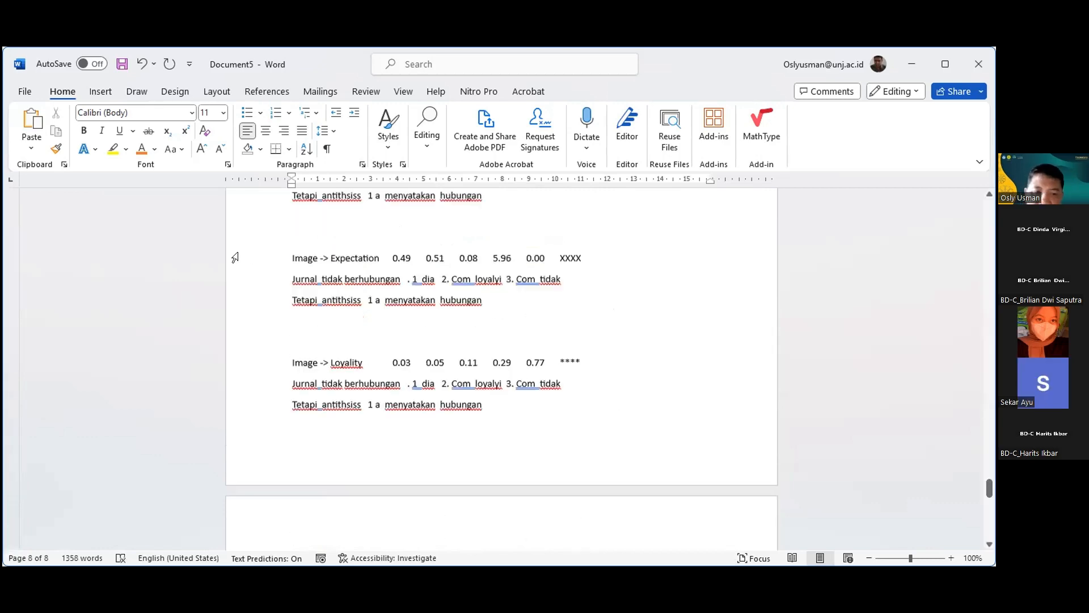
scroll(234, 258, "up", 9)
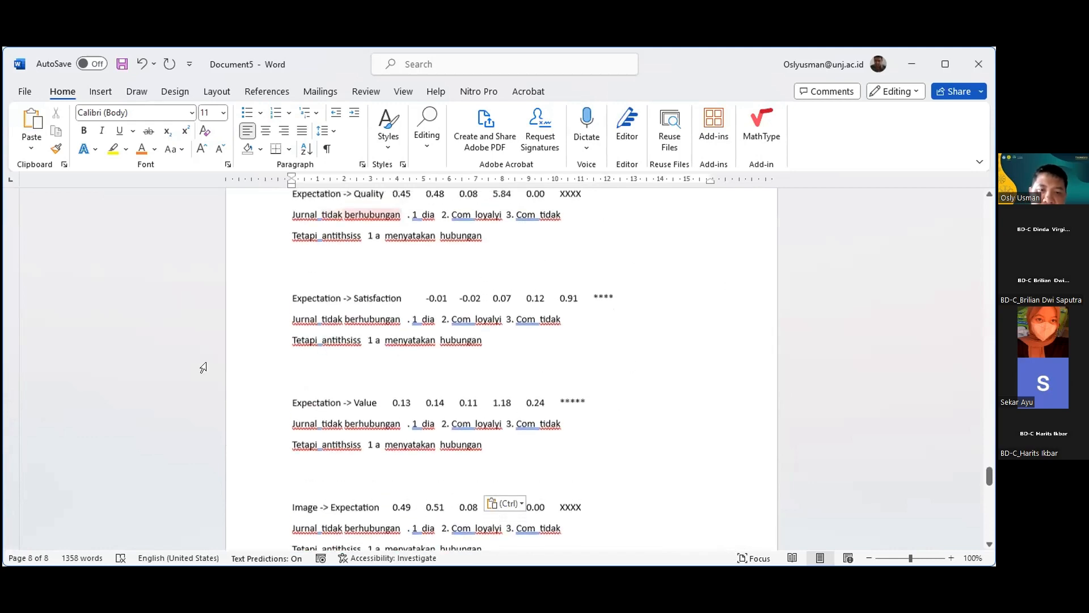
scroll(203, 368, "up", 6)
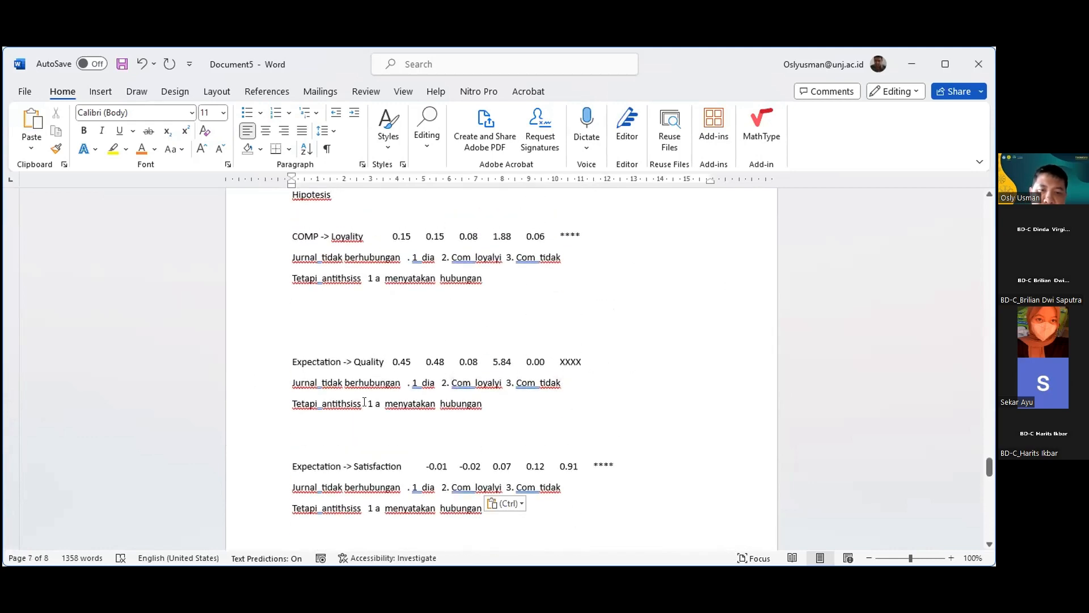
left_click(343, 381)
key("BackSpace")
key("BackSpace")
key("BackSpace")
key("BackSpace")
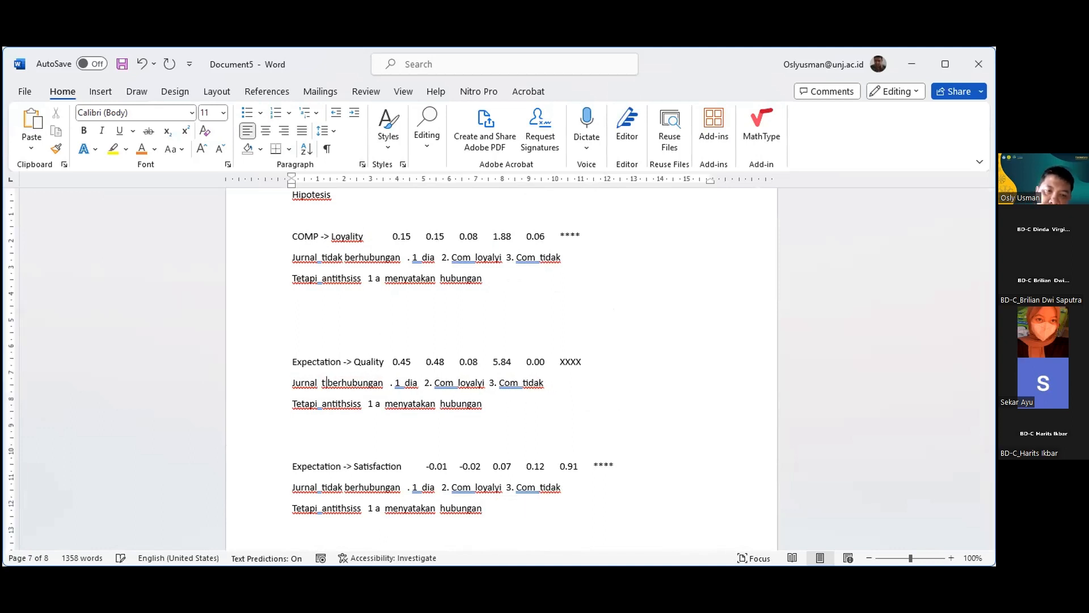
key("BackSpace")
type("sesua")
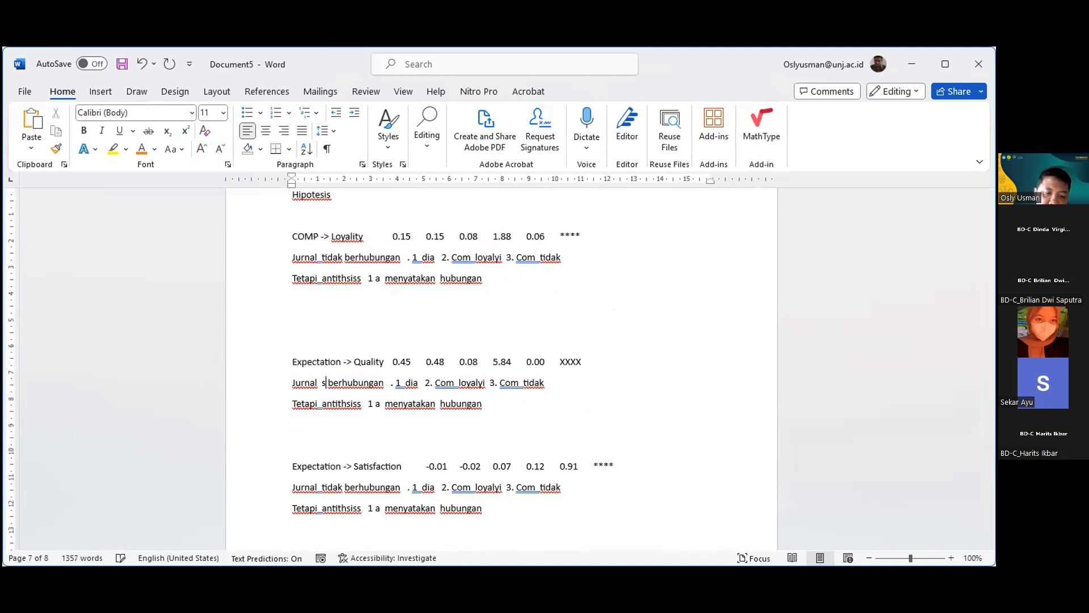
type("i denga")
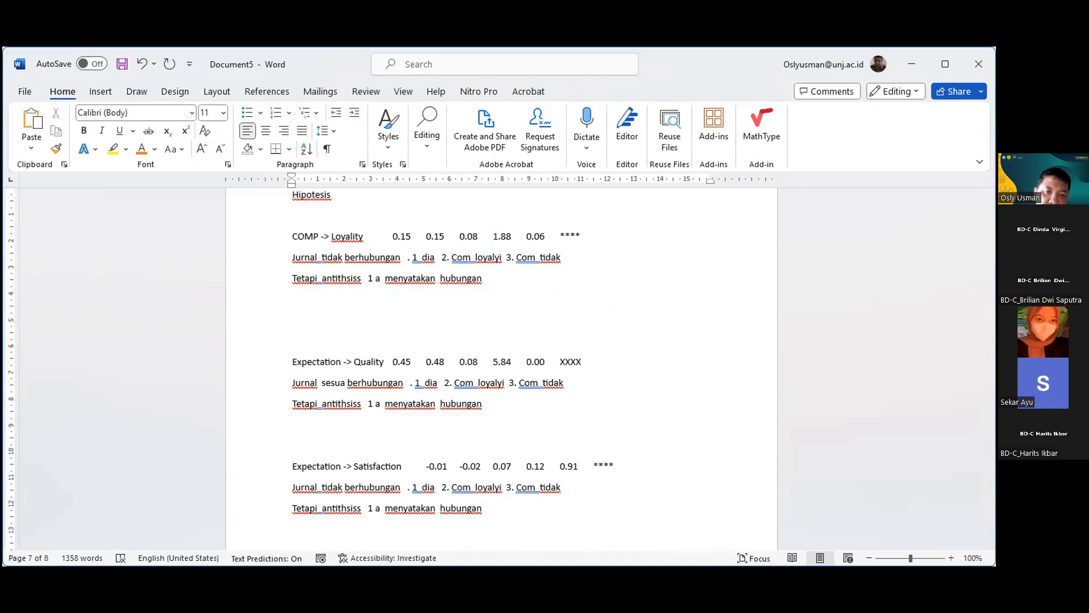
type("n ")
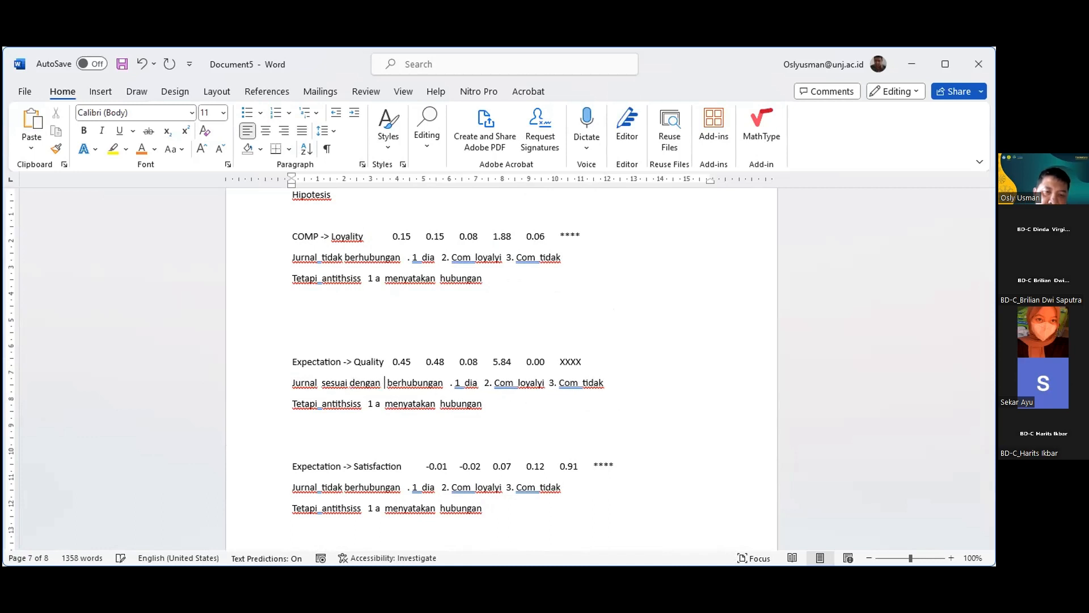
type("ura")
key("BackSpace")
key("BackSpace")
key("BackSpace")
type("jurnal")
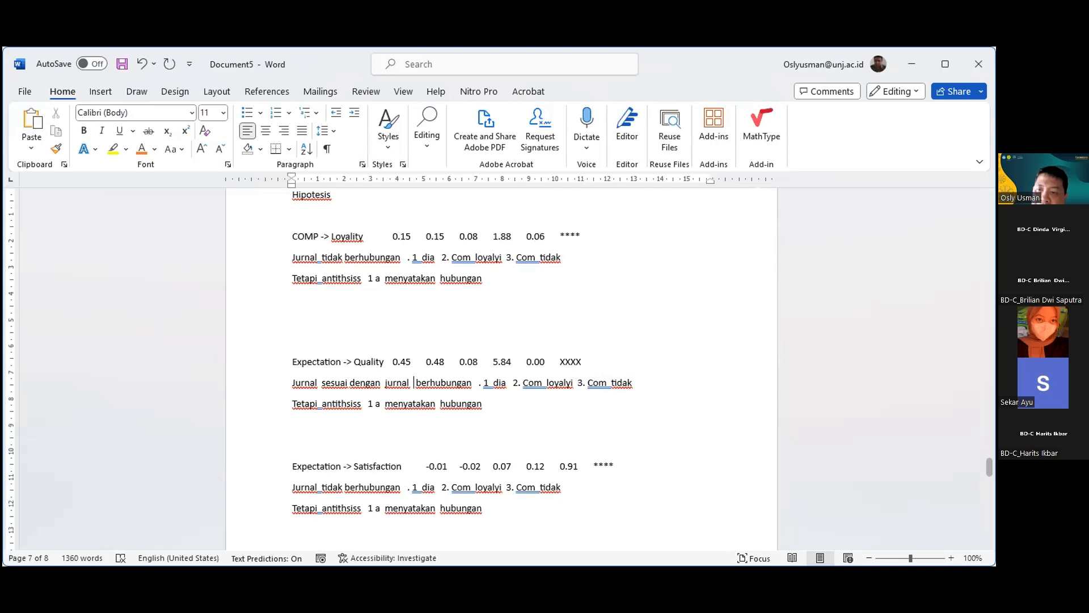
Step: Review the document from the BAB IV descriptive statistics through the model fit and relationship tables to the journal notes under Hipotesis
left_click_drag(990, 468, 990, 208)
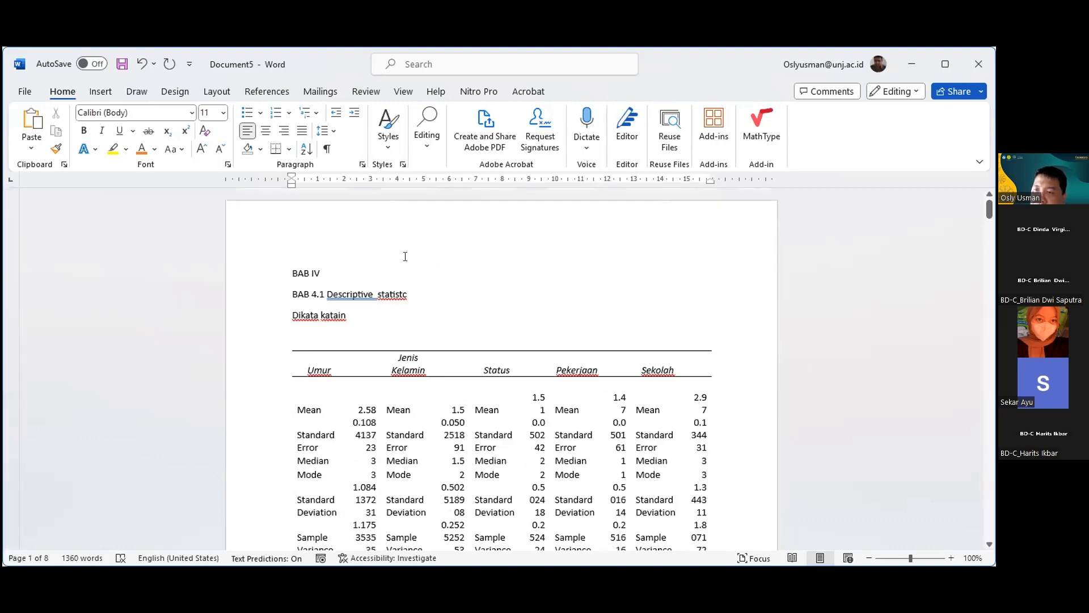
scroll(518, 267, "down", 4)
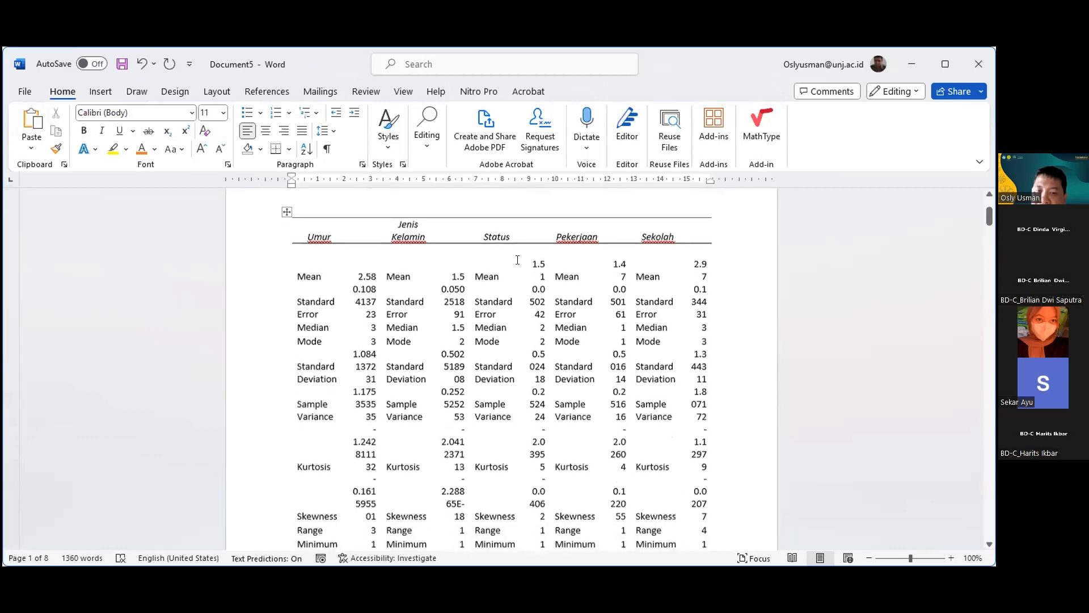
scroll(517, 260, "down", 3)
scroll(502, 244, "down", 20)
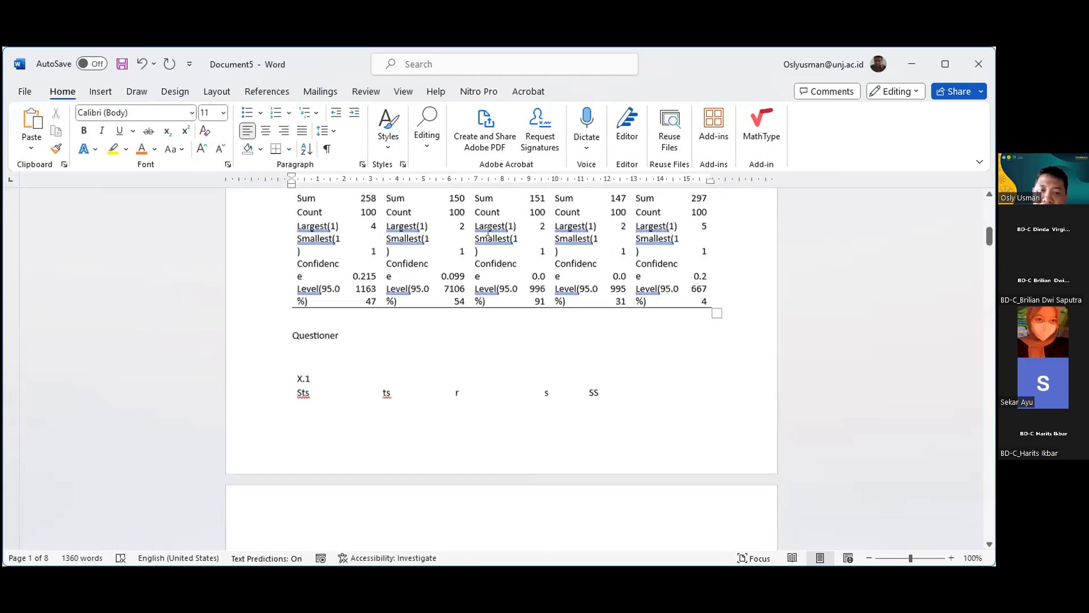
scroll(481, 224, "down", 20)
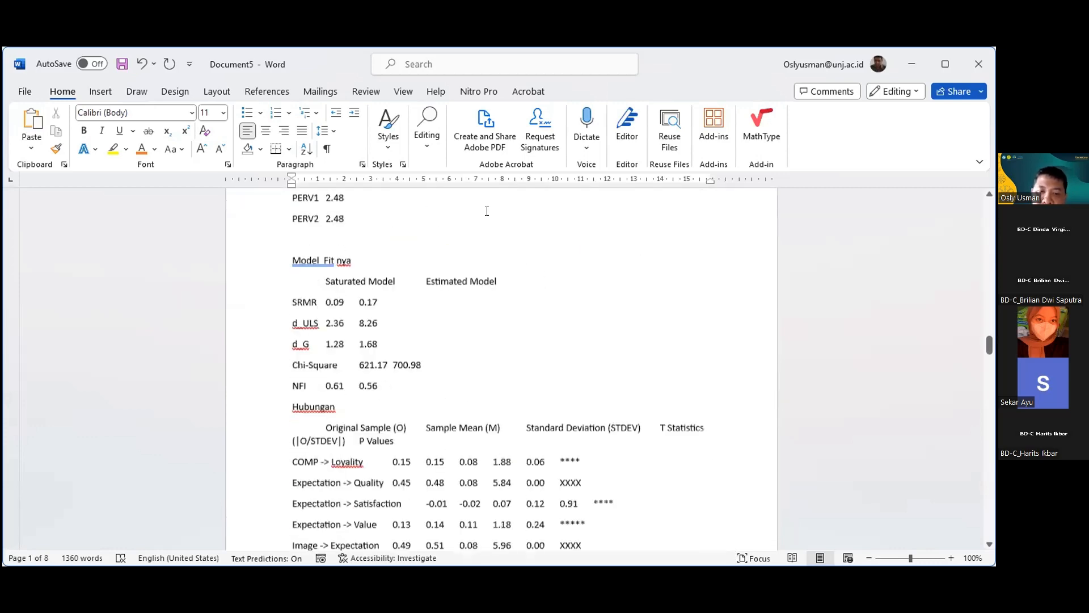
scroll(489, 201, "down", 20)
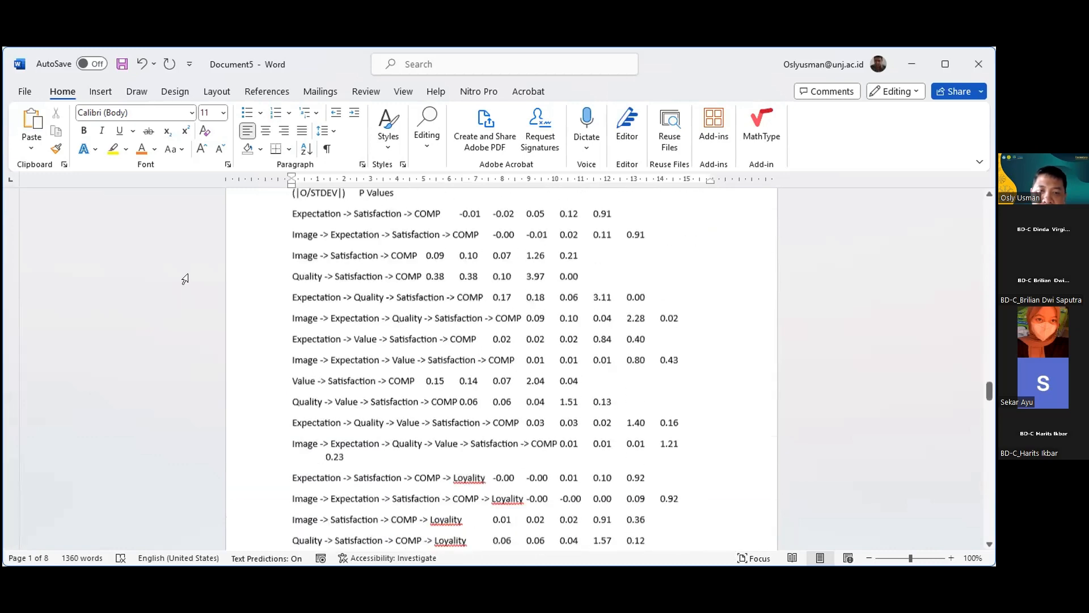
scroll(415, 234, "down", 10)
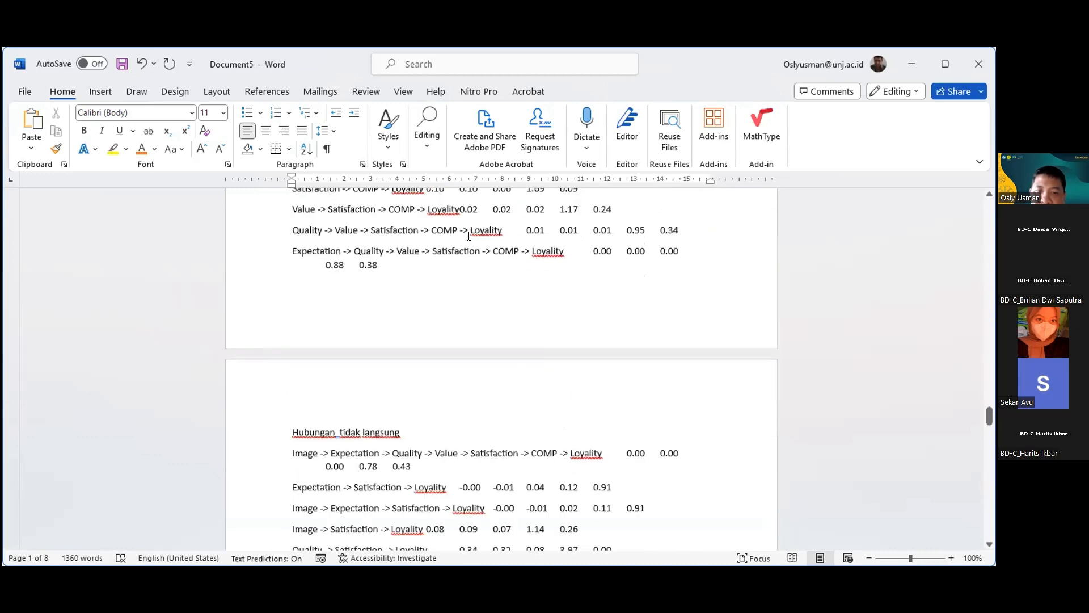
scroll(570, 234, "down", 13)
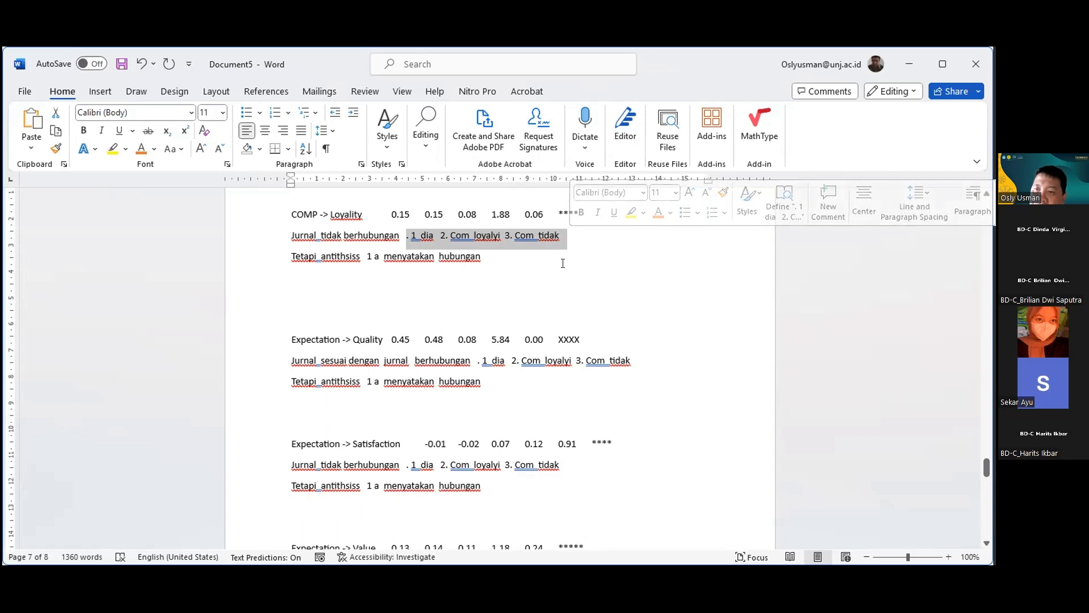
scroll(559, 253, "up", 3)
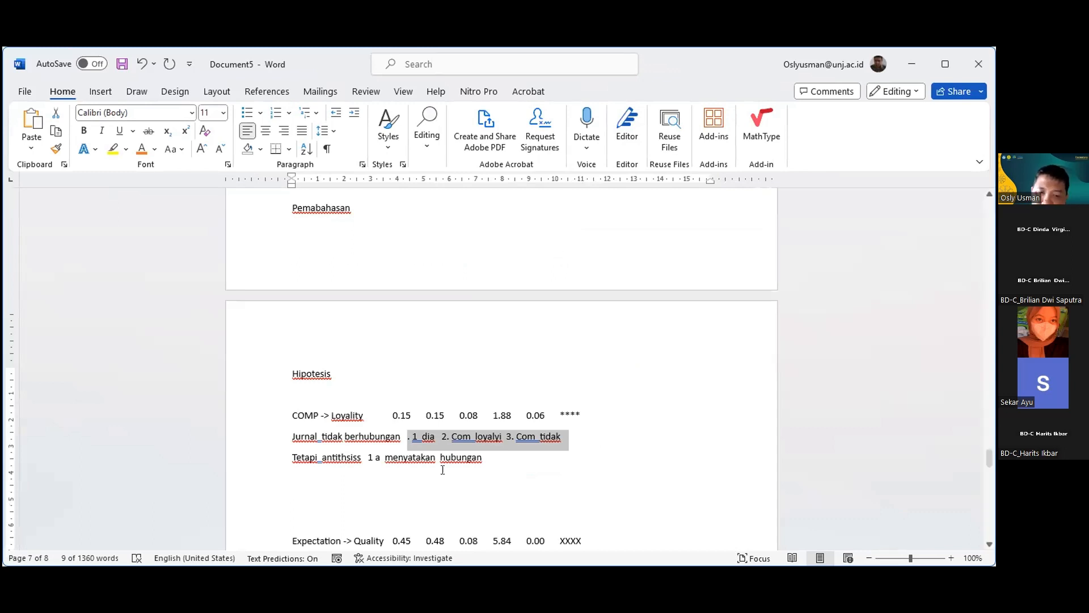
scroll(443, 469, "down", 6)
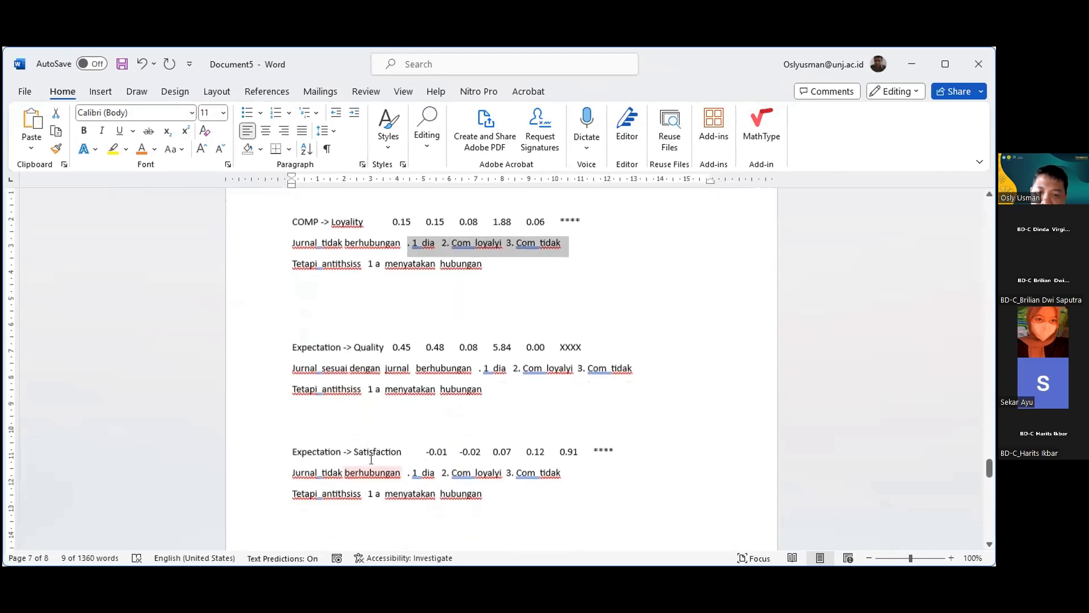
scroll(371, 459, "down", 5)
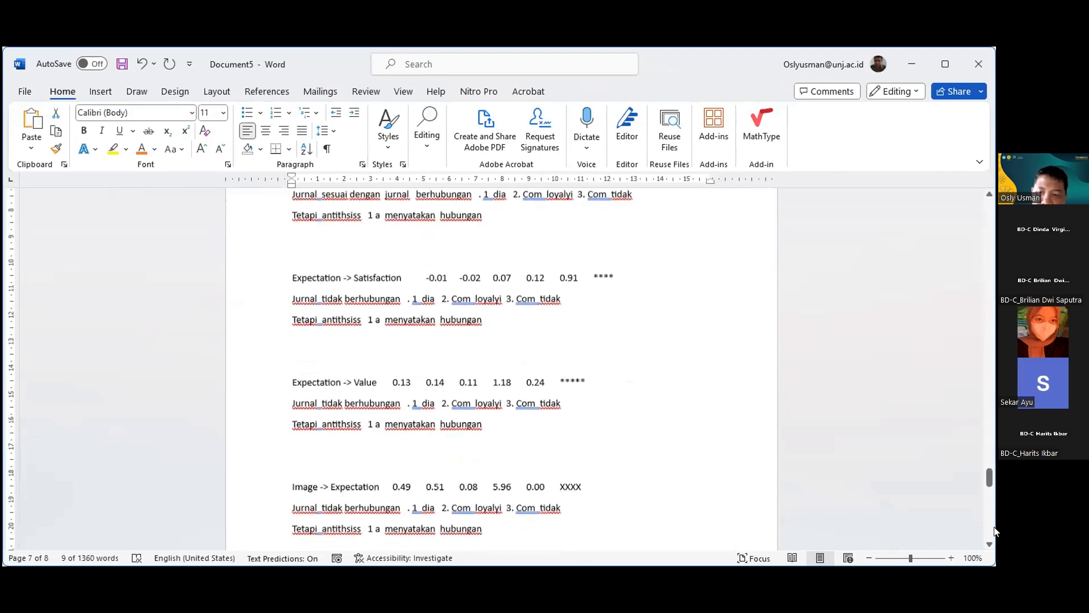
scroll(994, 530, "down", 12)
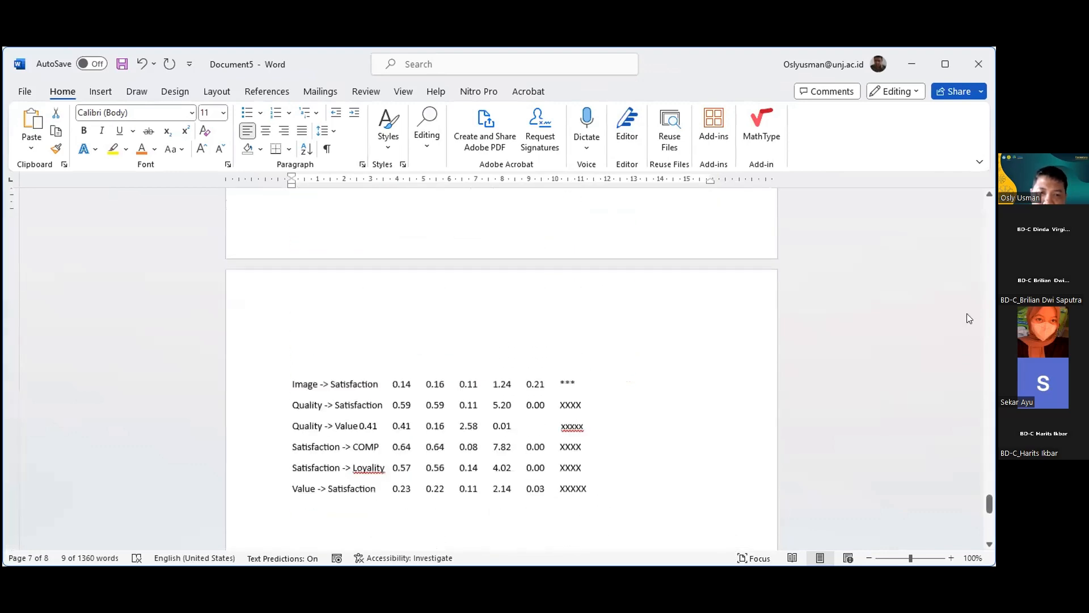
scroll(966, 313, "down", 8)
Step: Copy the "Hubungan tidak langsung" heading and its rows through Value -> Satisfaction -> Loyality, and paste them beneath the final Value -> Satisfaction row
left_click_drag(990, 515, 967, 202)
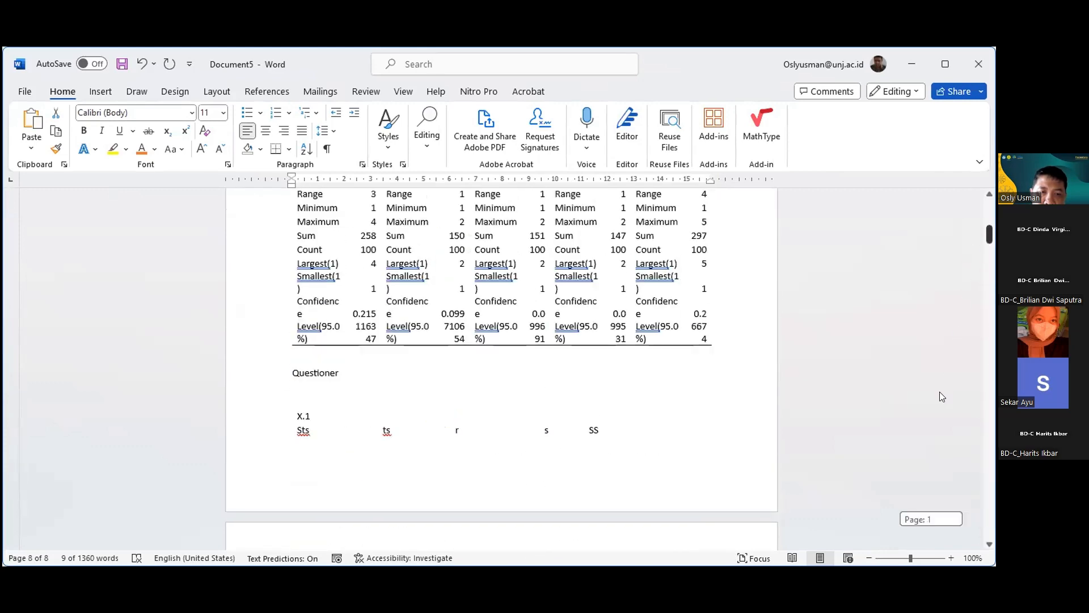
mouse_move(938, 409)
left_mouse_down()
mouse_move(941, 437)
mouse_move(954, 417)
left_mouse_up()
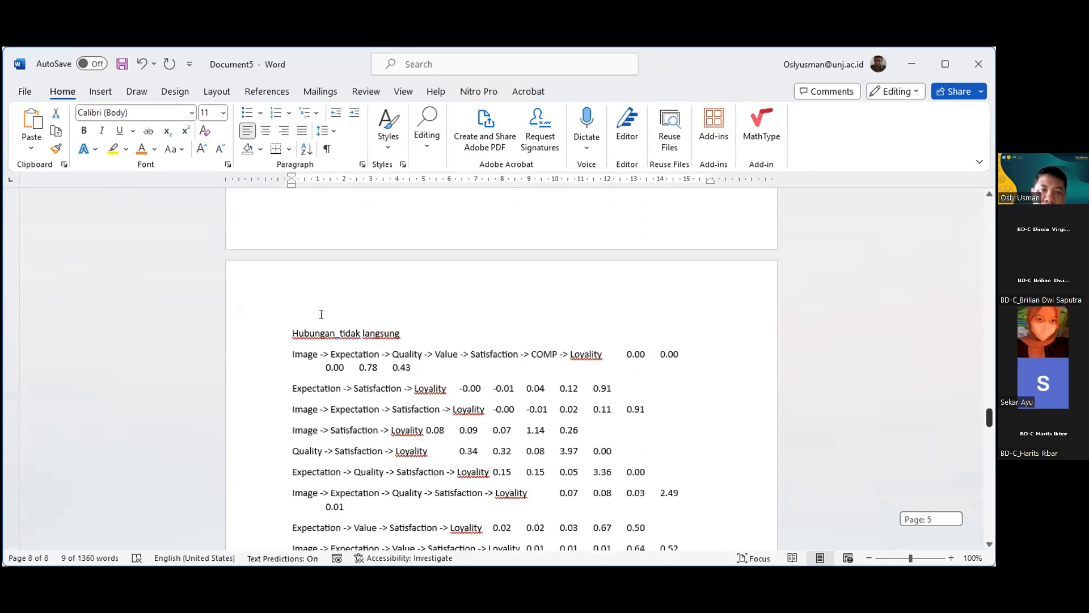
scroll(358, 268, "down", 3)
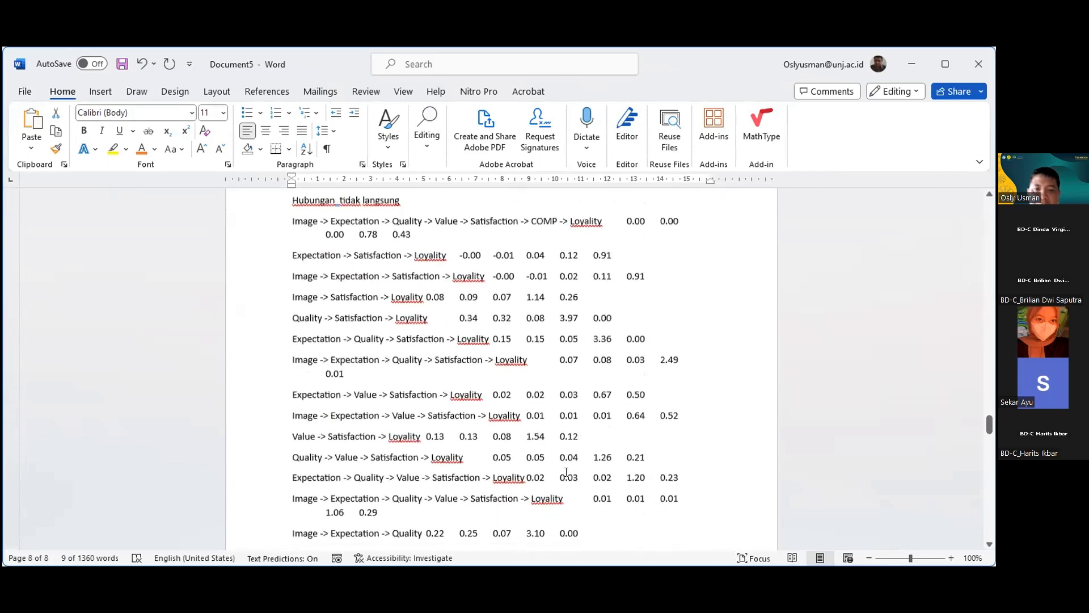
scroll(732, 505, "up", 3)
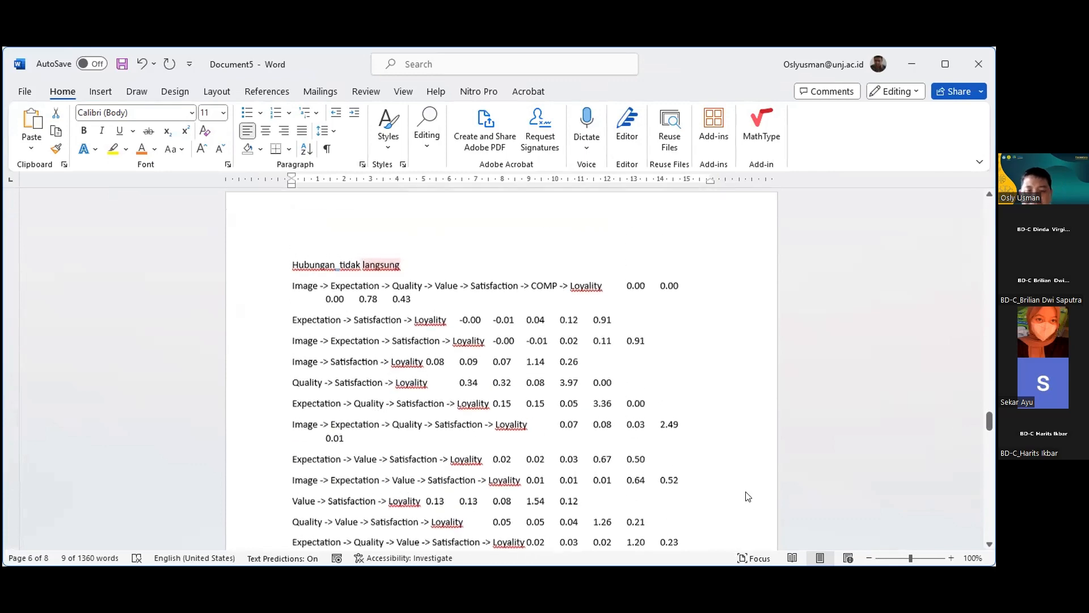
scroll(709, 443, "down", 20)
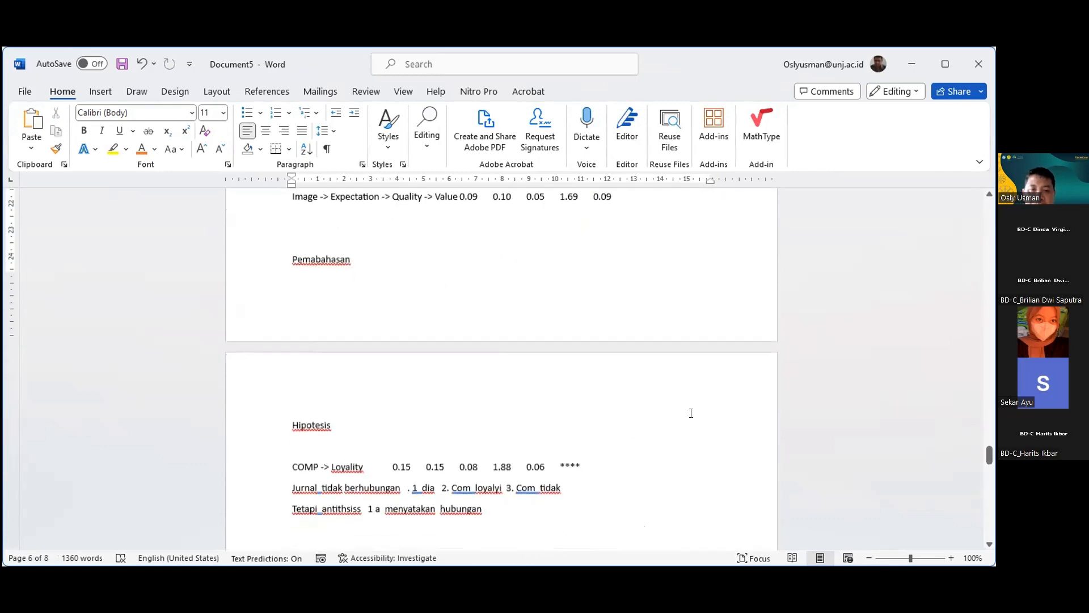
scroll(684, 412, "down", 15)
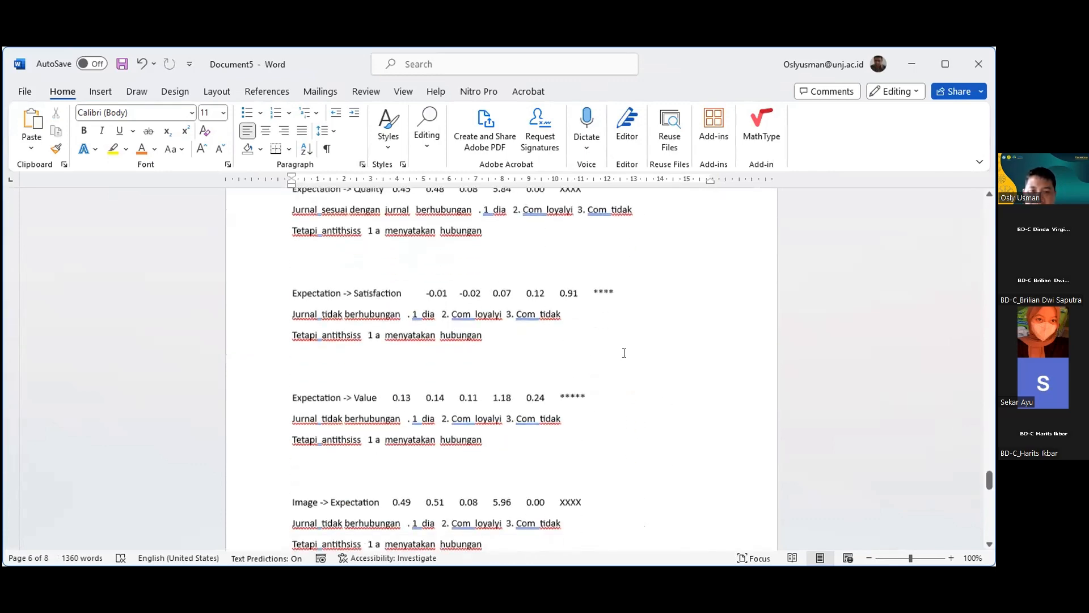
scroll(628, 351, "down", 20)
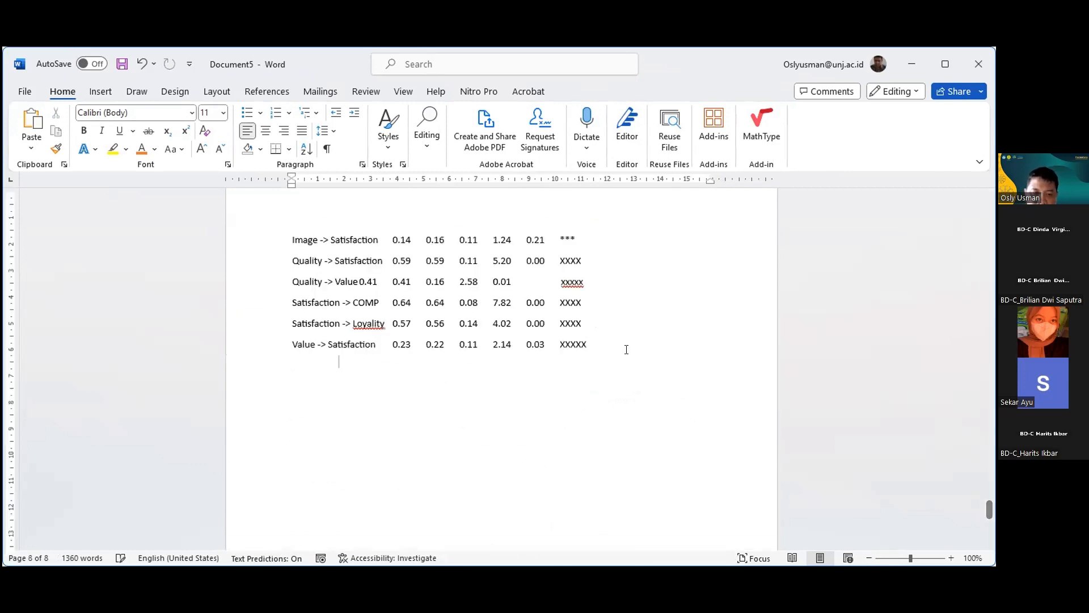
type("Hubungan_tidak langsung Image -> Expectation -> Quality -> Value -> Satisfaction -> COMP -> Loyality\t0.00\t0.00\t0.00\t0.78\t0.43 Expectation -> Satisfaction -> Loyality\t-0.00\t-0.01\t0.04\t0.12\t0.91 Image -> Expectation -> Satisfaction -> Loyality\t-0.00\t-0.01\t0.02\t0.11\t0.91 Image -> Satisfaction -> Loyality\t0.08\t0.09\t0.07\t1.14\t0.26 Quality -> Satisfaction -> Loyality\t0.34\t0.32\t0.08\t3.97\t0.00 Expectation -> Quality -> Satisfaction -> Loyality\t0.15\t0.15\t0.05\t3.36\t0.00 Image -> Expectation -> Quality -> Satisfaction -> Loyality\t0.07\t0.08\t0.03\t2.49\t0.01 Expectation -> Value -> Satisfaction -> Loyality\t0.02\t0.02\t0.03\t0.67\t0.50 Image -> Expectation -> Value -> Satisfaction -> Loyality\t0.01\t0.01\t0.01\t0.64\t0.52 Value -> Satisfaction -> Loyality\t0.13\t0.13\t0.08\t1.54\t0.12")
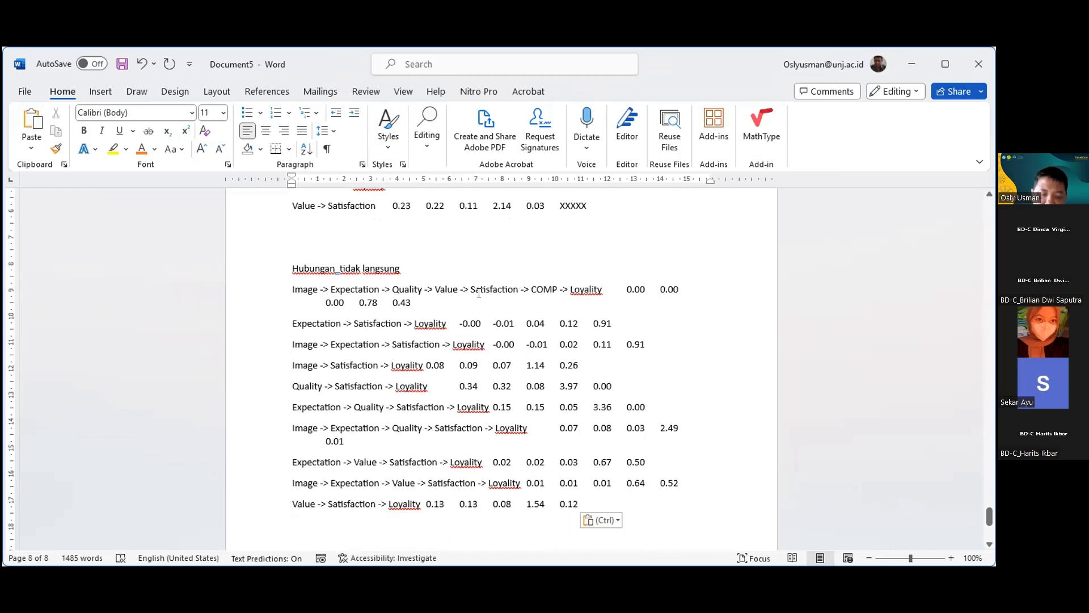
key("Tab")
type("XXXX")
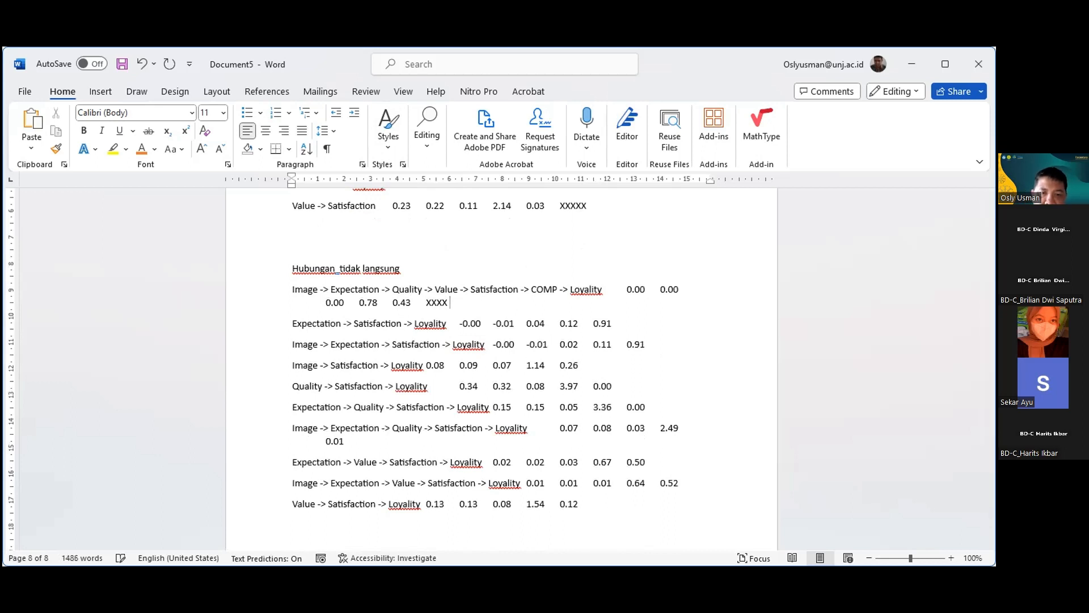
type(" tidak ")
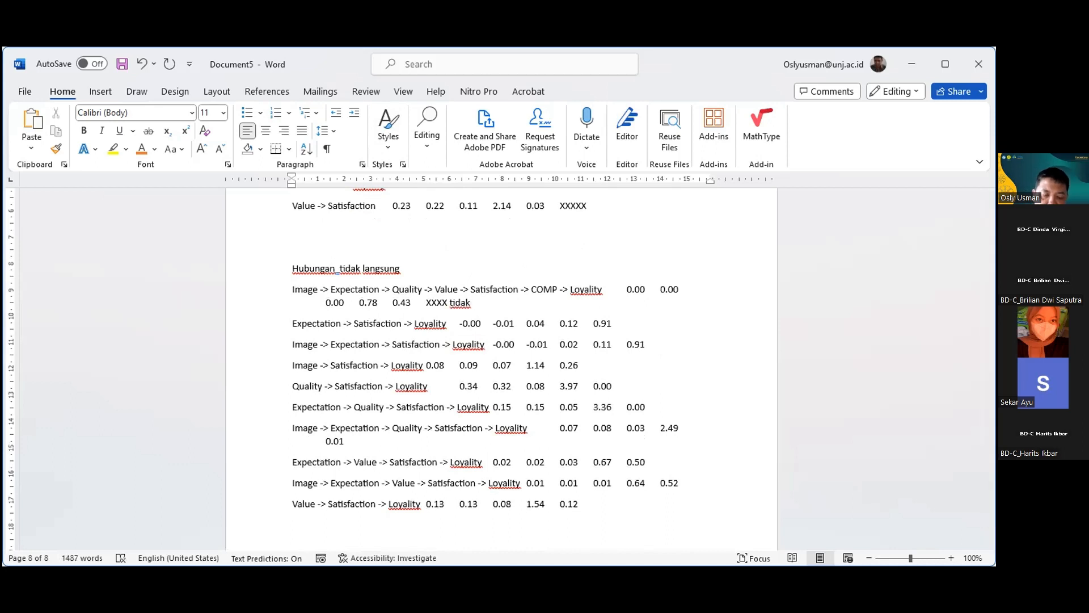
type("me")
key("BackSpace")
key("BackSpace")
key("BackSpace")
key("BackSpace")
key("BackSpace")
key("BackSpace")
key("BackSpace")
key("BackSpace")
key("BackSpace")
key("BackSpace")
key("BackSpace")
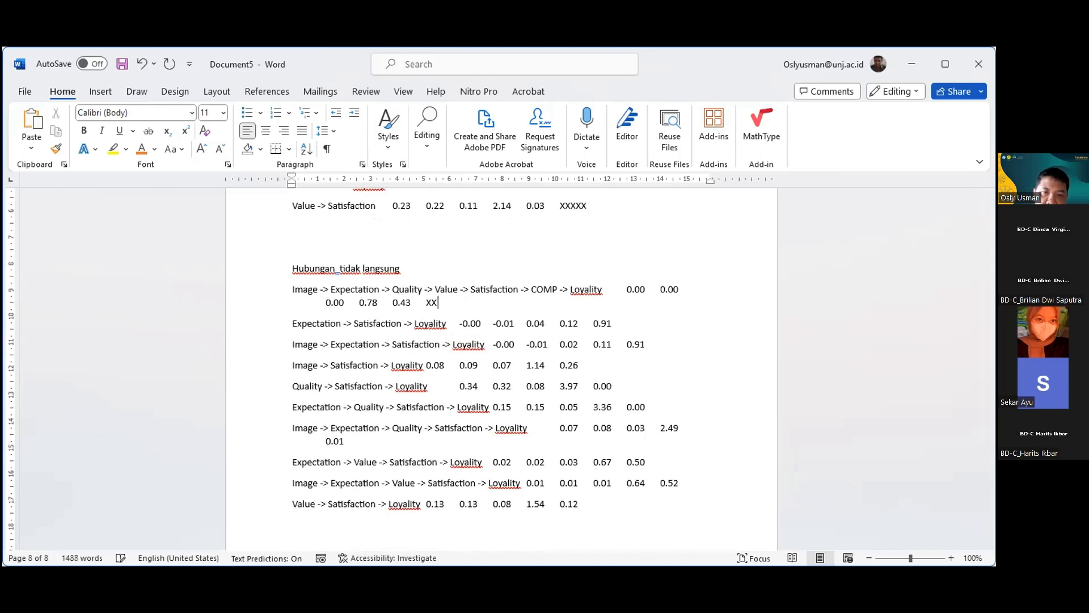
key("BackSpace")
key("BackSpace")
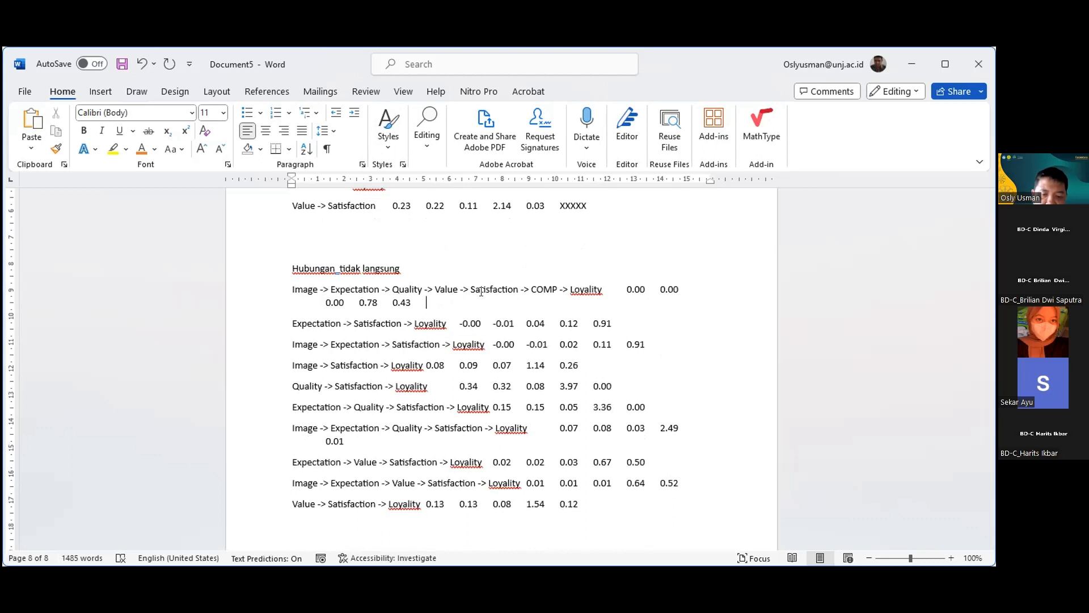
Step: Append "***** tidak menuhi sayarat" to the first indirect path row, Image through COMP to Loyality, and start a new line below it
type("***** tidak me")
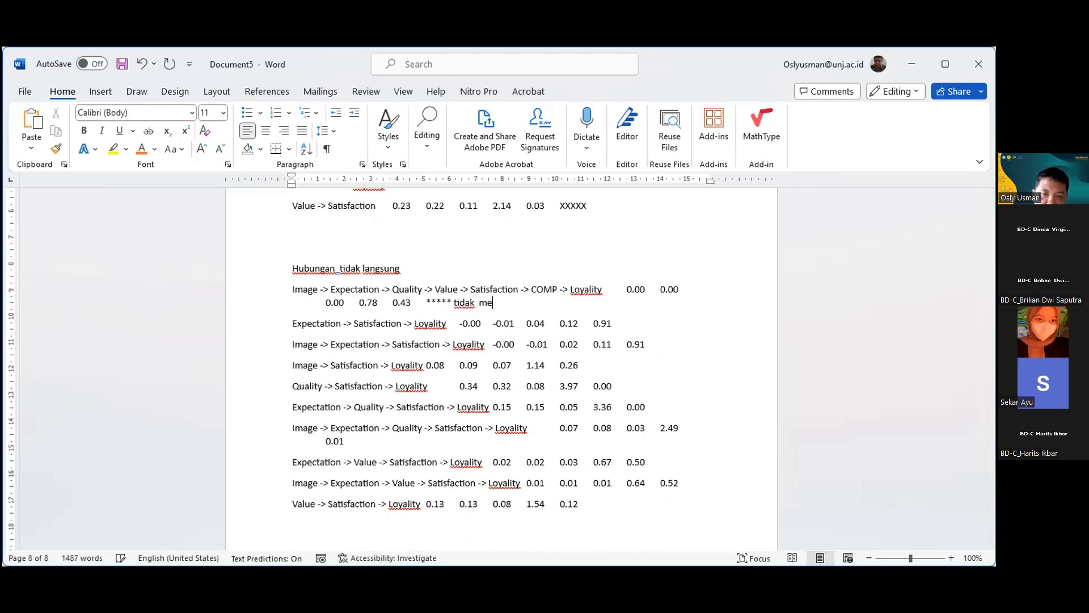
type("nuhi sayar")
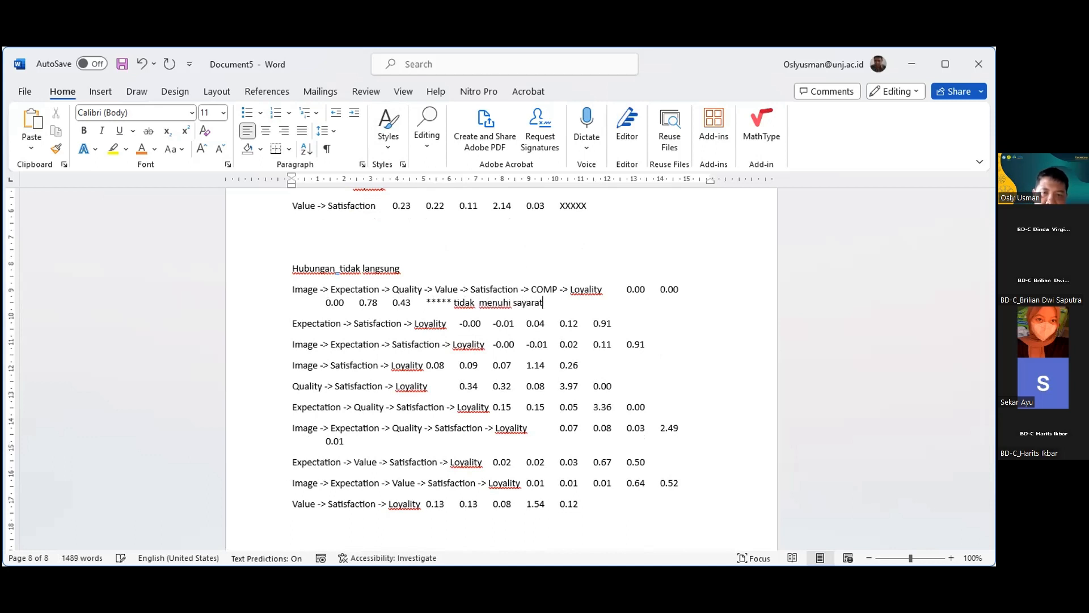
type("at")
key("Return")
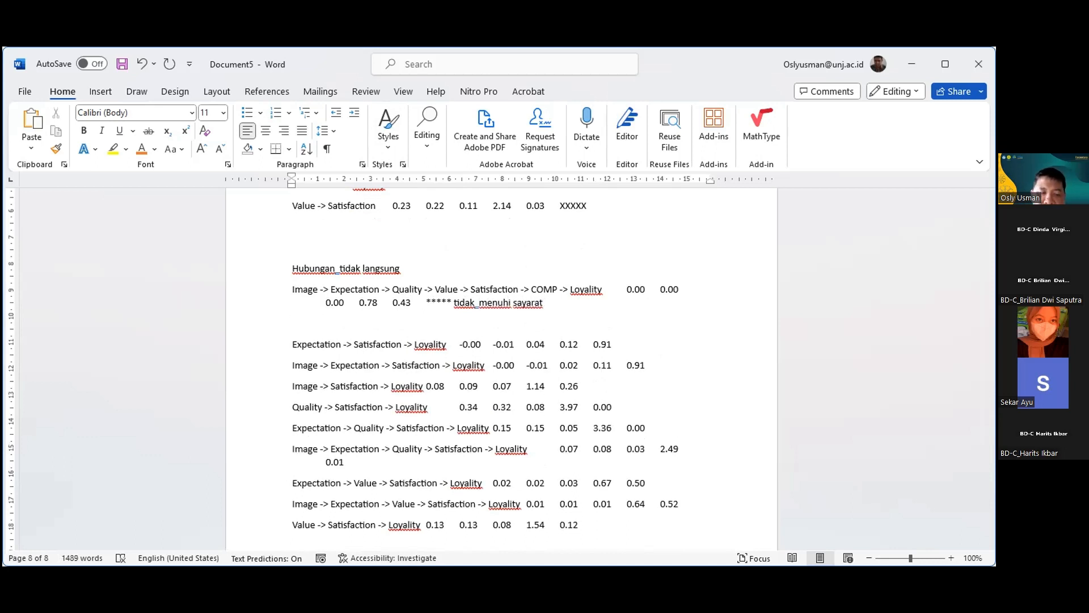
Step: Add a numbered item "2 3" and an indented "Anti thesis" line beneath the first indirect path row
type("1. ")
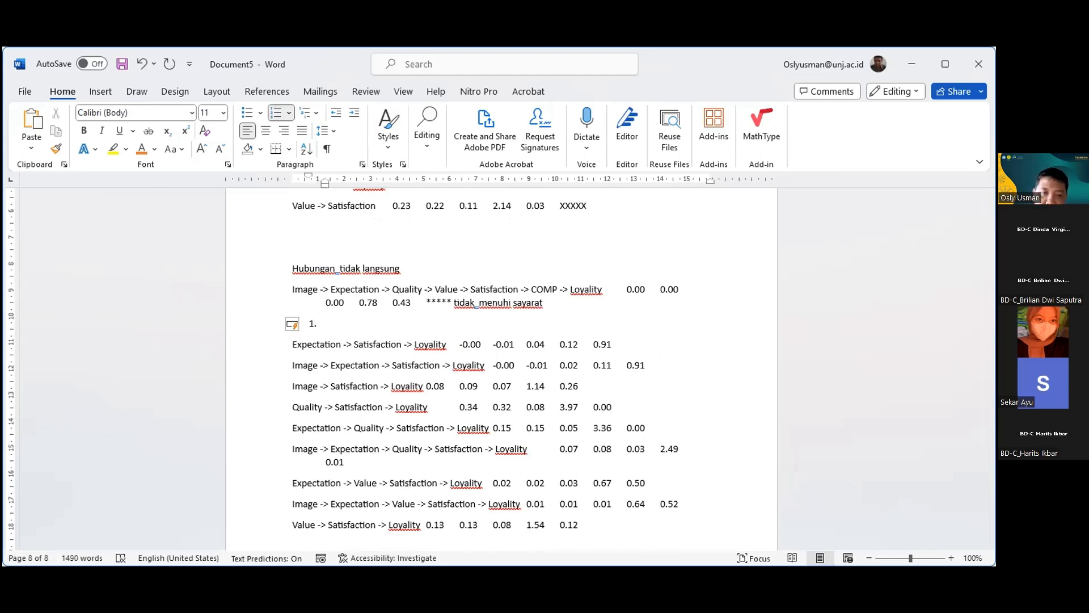
type("2 3")
key("Return")
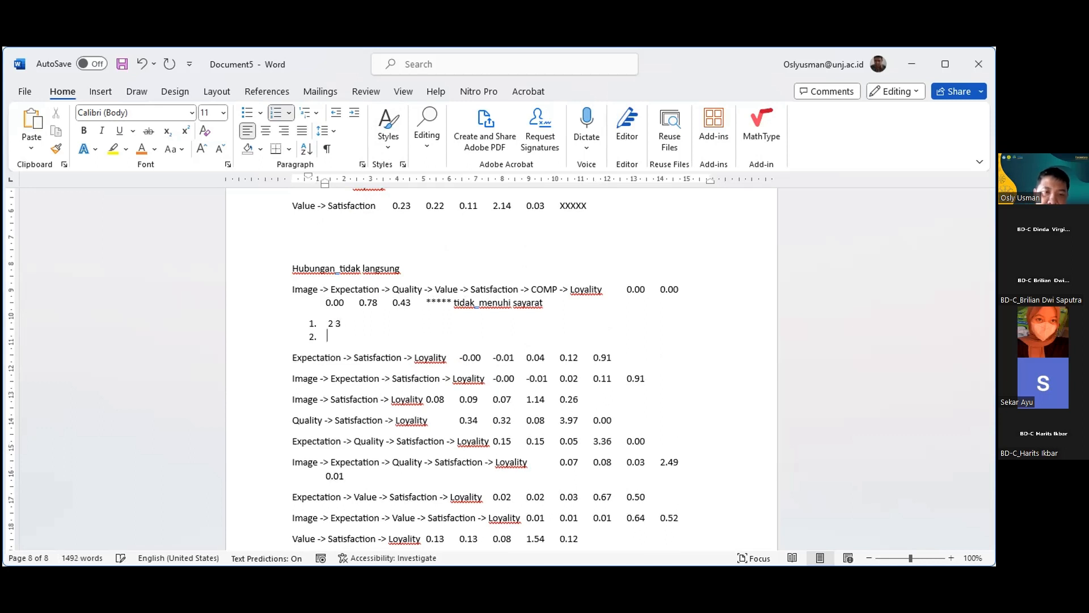
key("BackSpace")
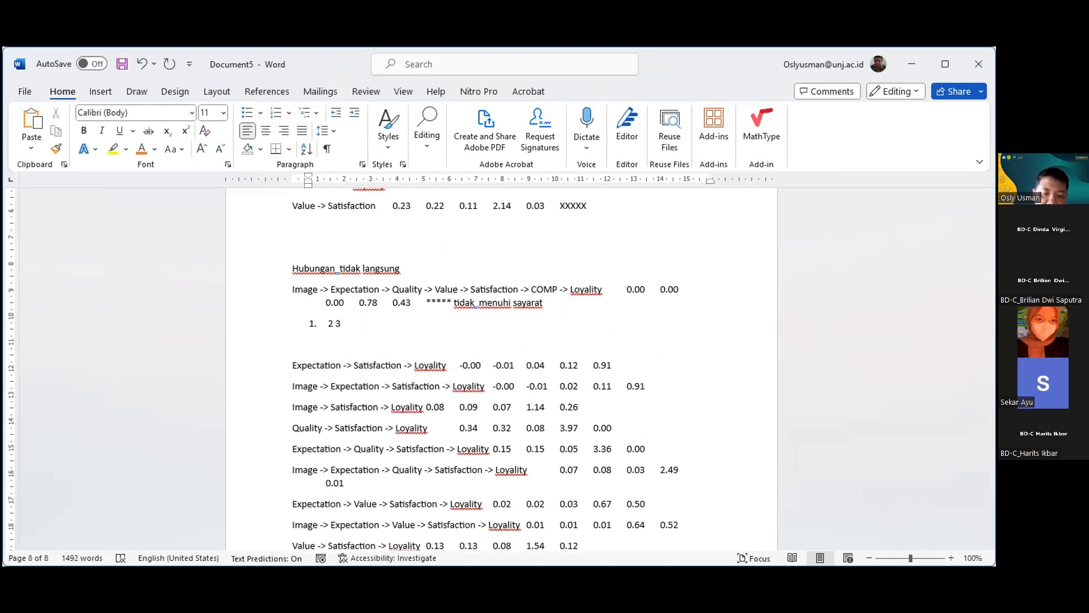
type("Anti")
type(" t")
type("hses")
type("esis")
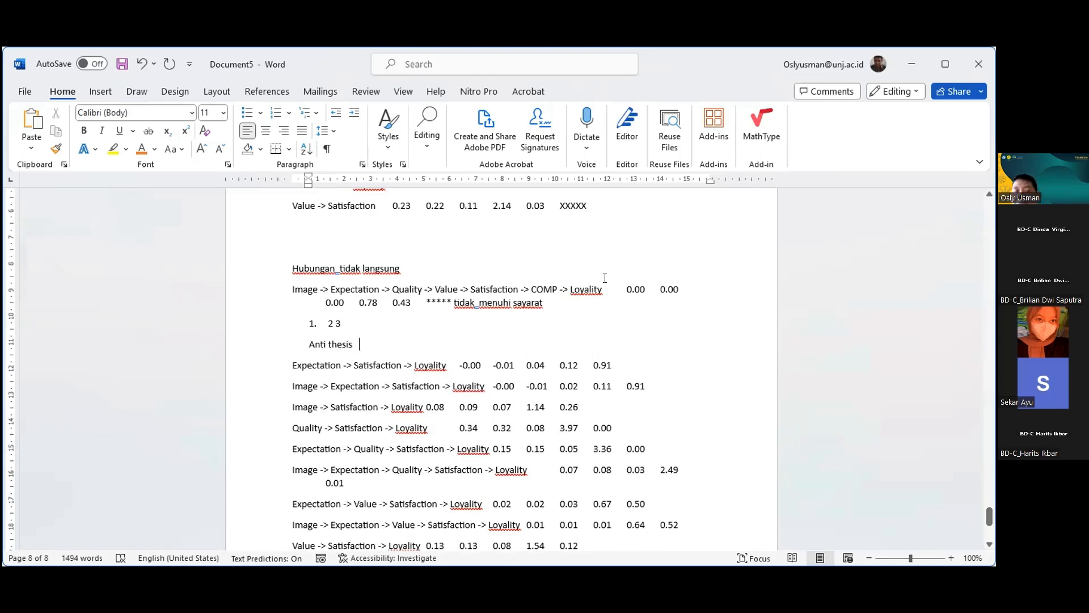
Step: Add the heading "BAB V" several blank lines below the final Value -> Satisfaction -> Loyality row
scroll(600, 258, "down", 4)
scroll(600, 258, "down", 1)
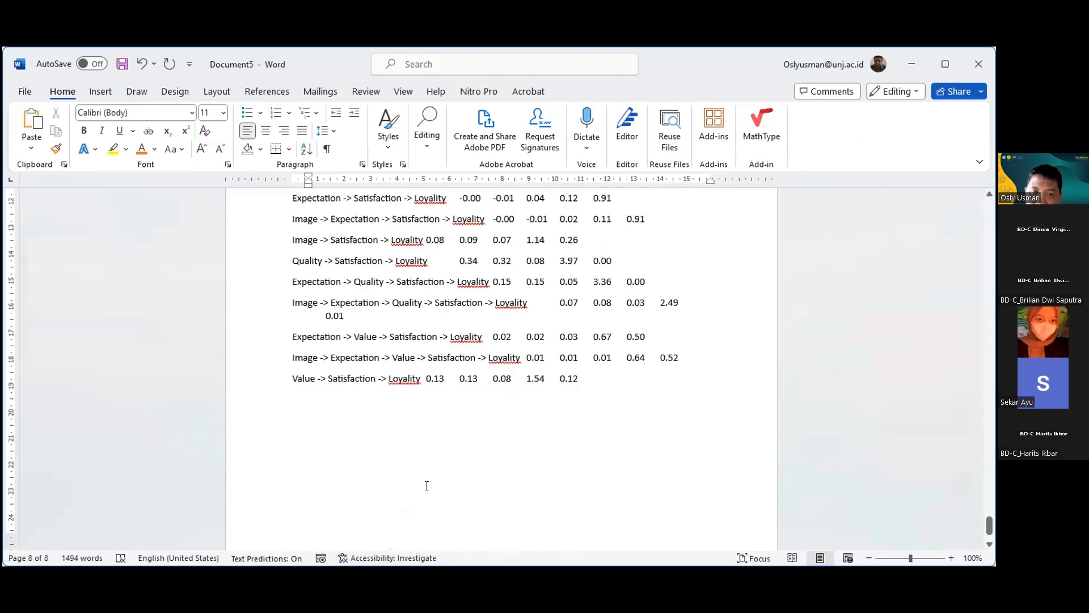
scroll(426, 486, "up", 3)
scroll(427, 486, "up", 5)
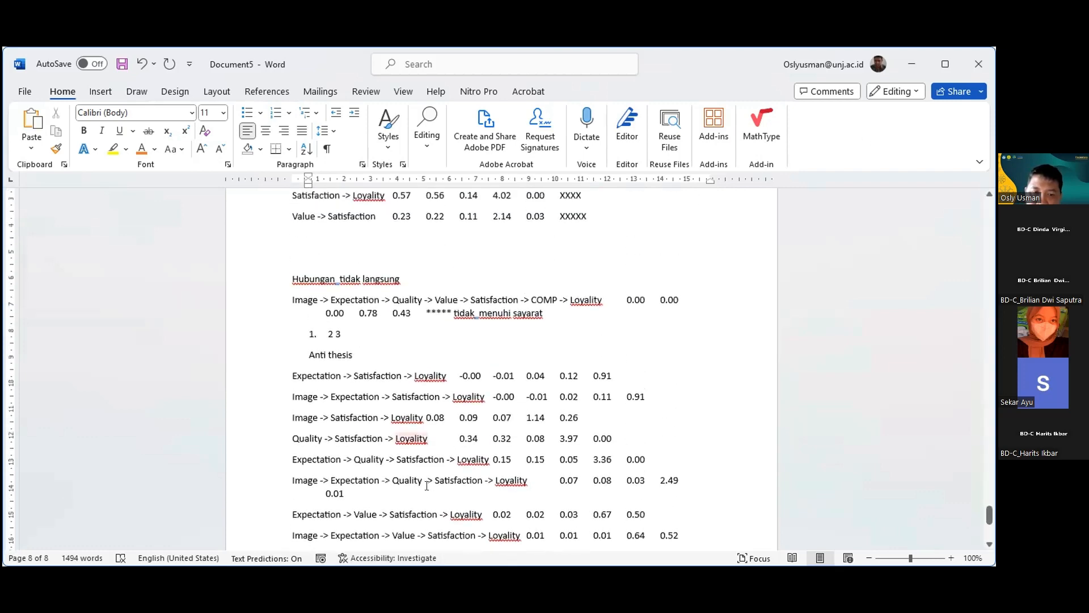
scroll(392, 489, "up", 1)
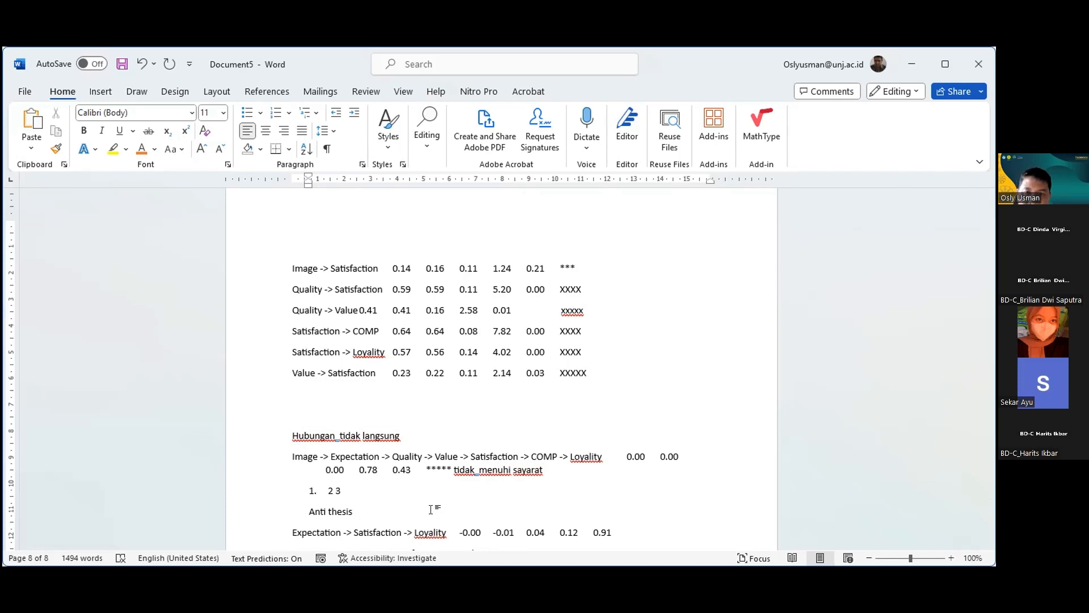
scroll(584, 465, "down", 5)
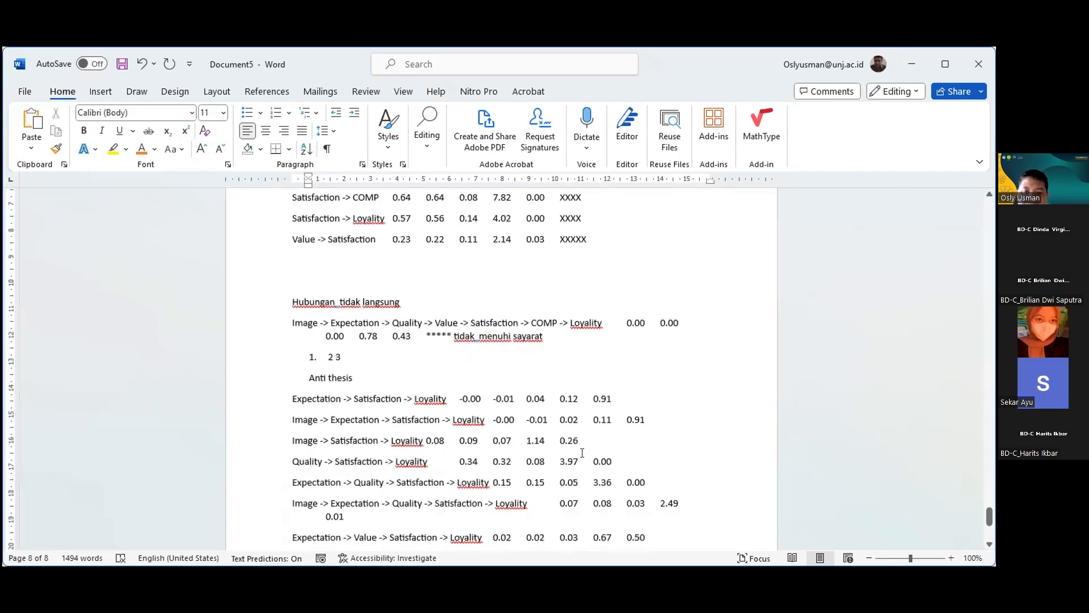
scroll(582, 452, "down", 10)
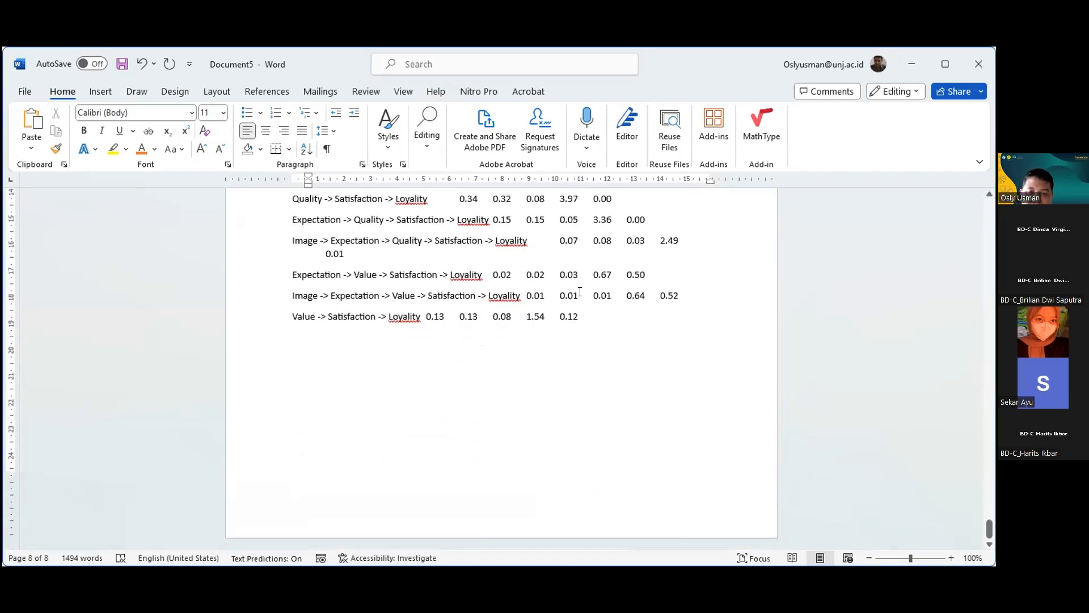
left_click(594, 317)
key("Return")
key("Return")
key("Return")
key("Return")
type("B")
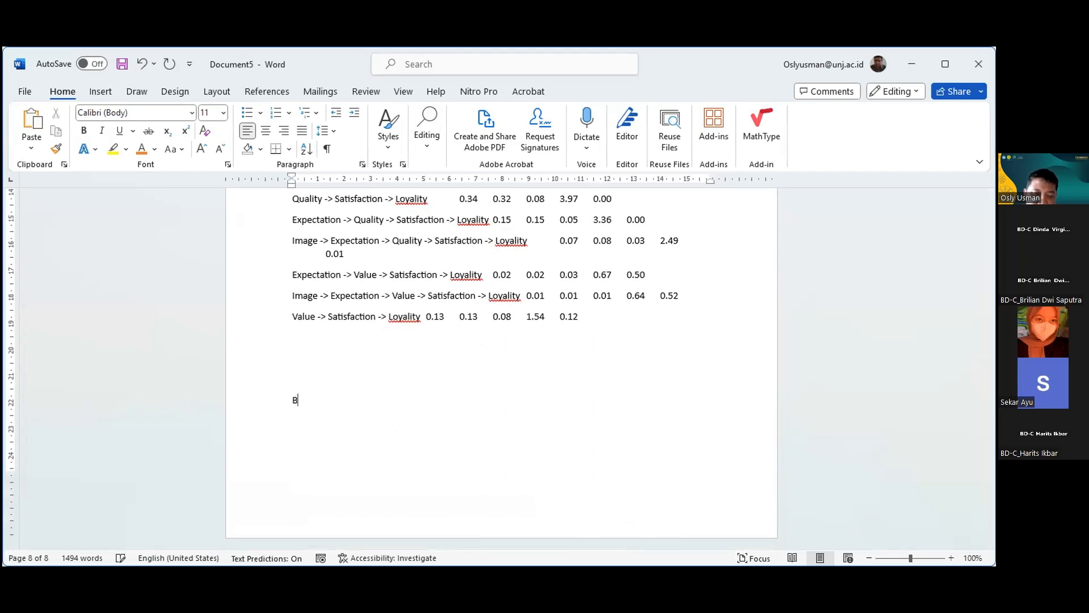
type("AB")
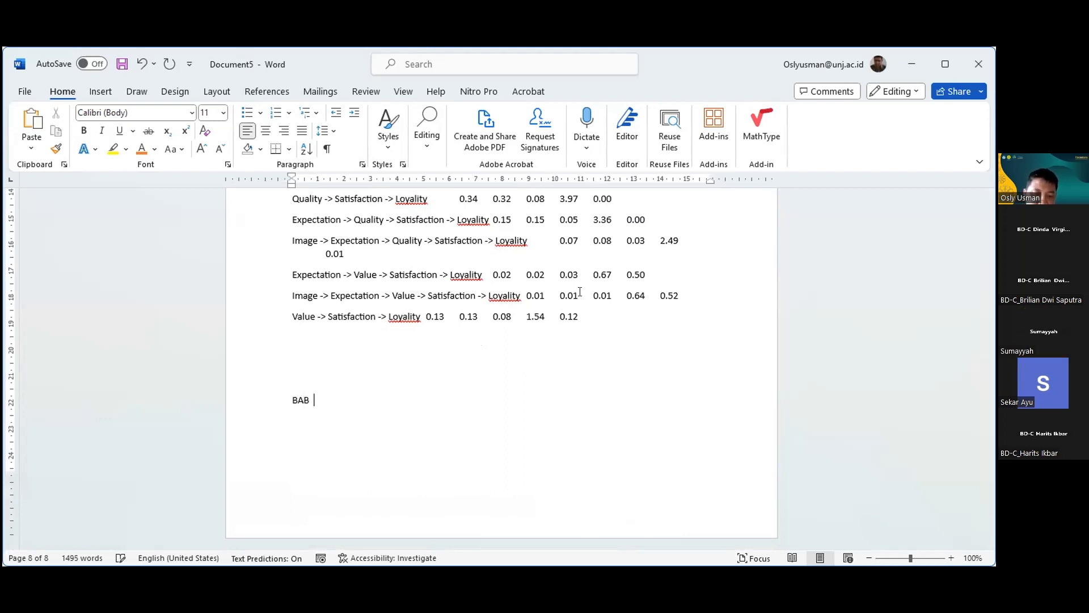
type("  V")
key("Return")
key("Return")
key("Return")
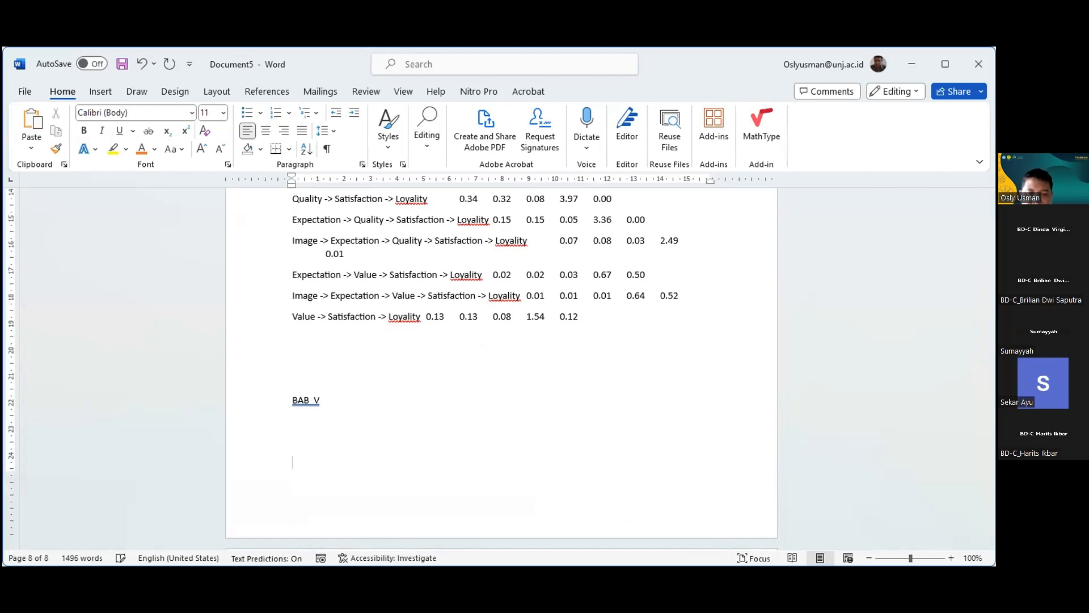
key("BackSpace")
key("BackSpace")
Step: Insert a "Rumusan masalah" heading with "1-9" beneath it, above the BAB V heading
scroll(581, 292, "up", 5)
scroll(580, 292, "down", 5)
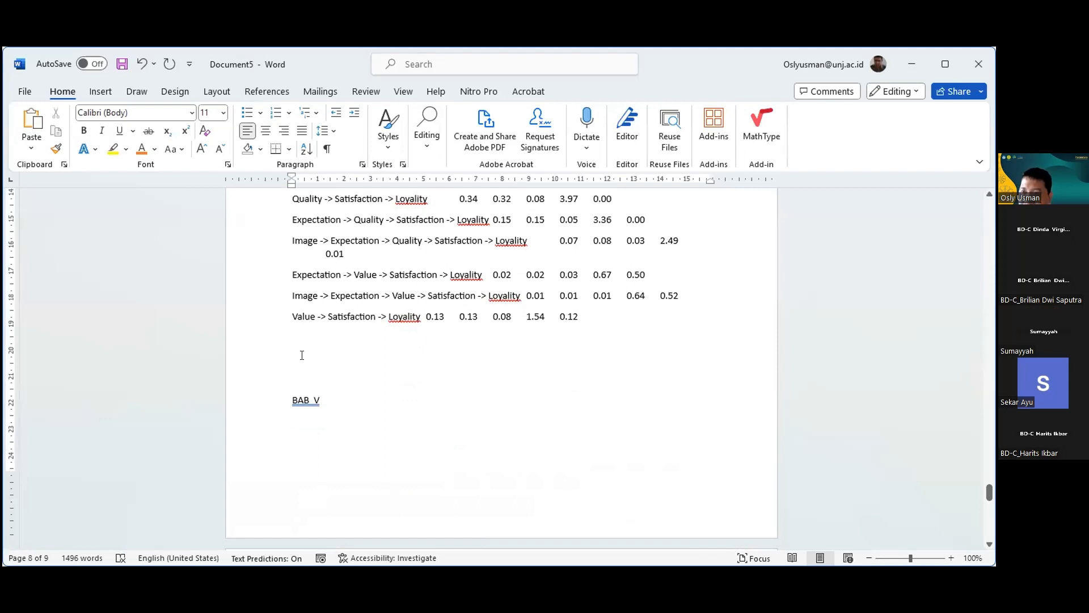
type("Ru")
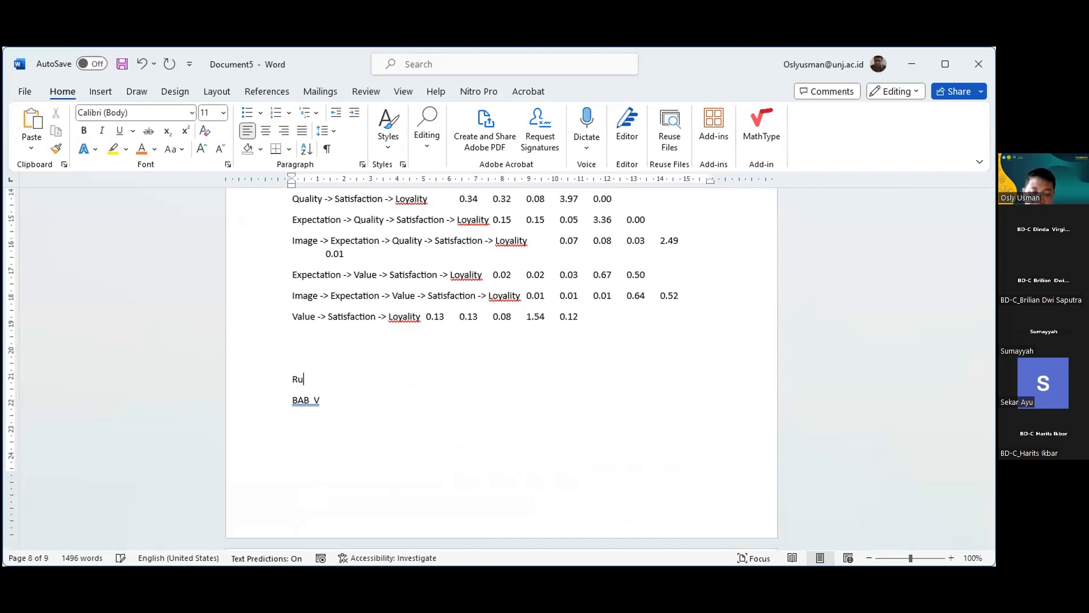
type("musan masalah")
key("Return")
key("Return")
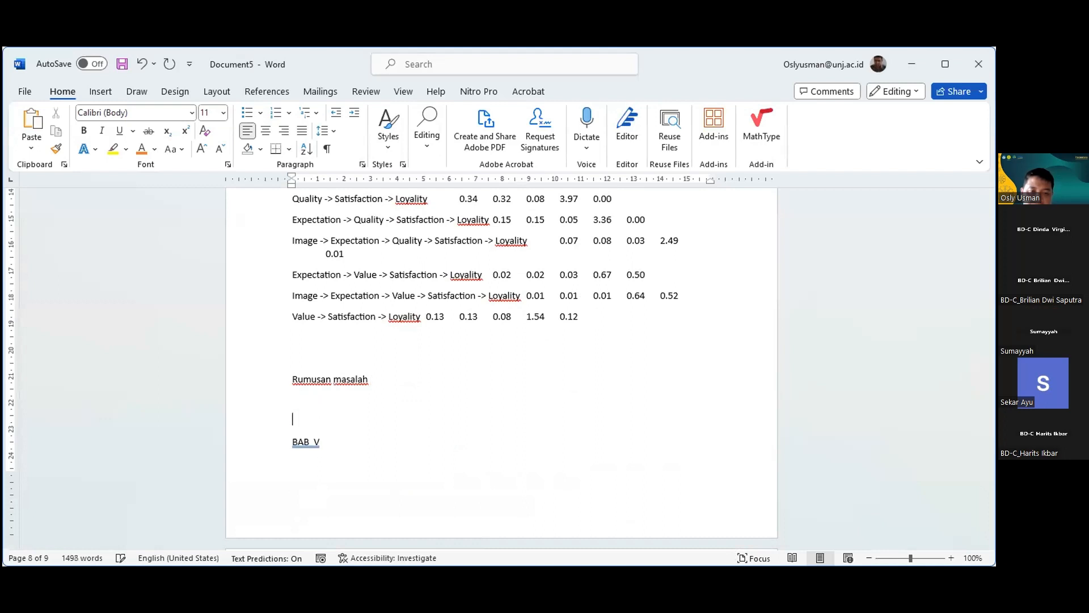
key("Up")
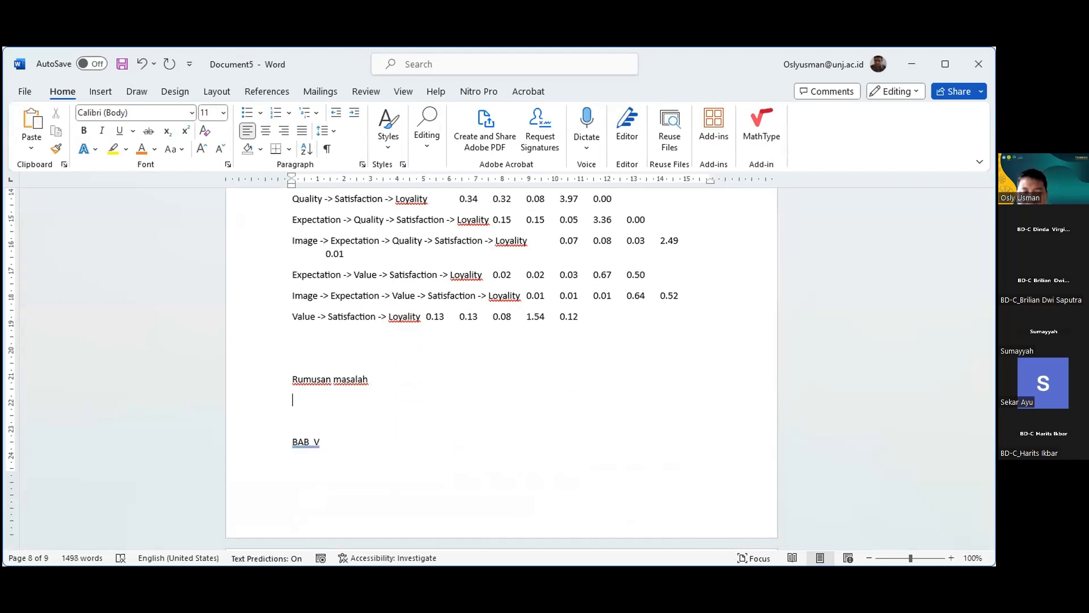
type("1")
key("BackSpace")
type("1-5")
key("Return")
Step: Insert a page break directly before BAB V so the chapter starts on a new page
key("Down")
key("Down")
key("Down")
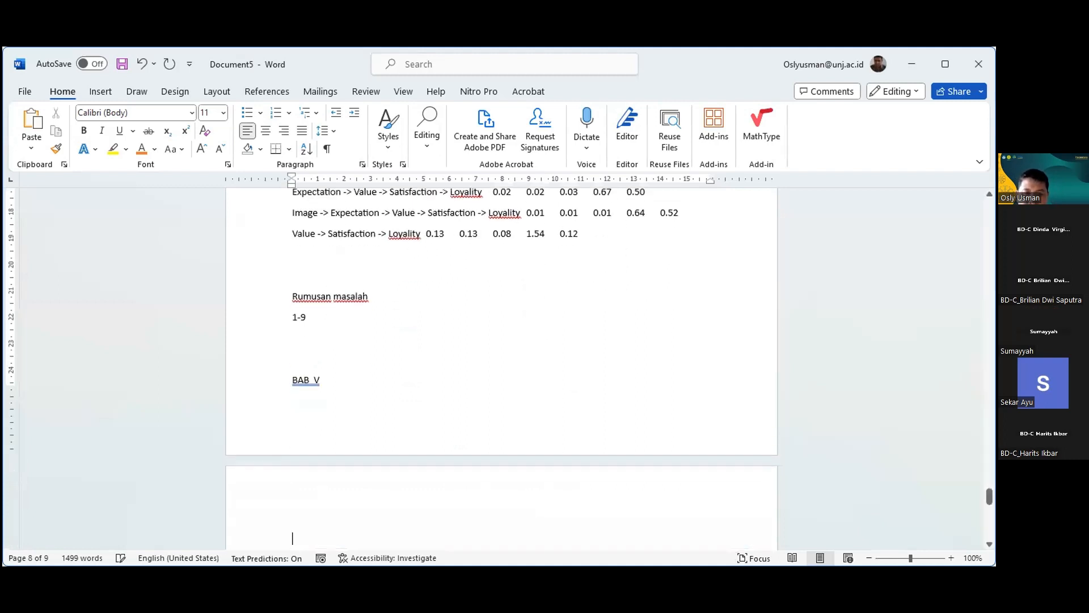
key("Up")
key("Up")
key("Down")
key("Down")
key("Up")
key("Up")
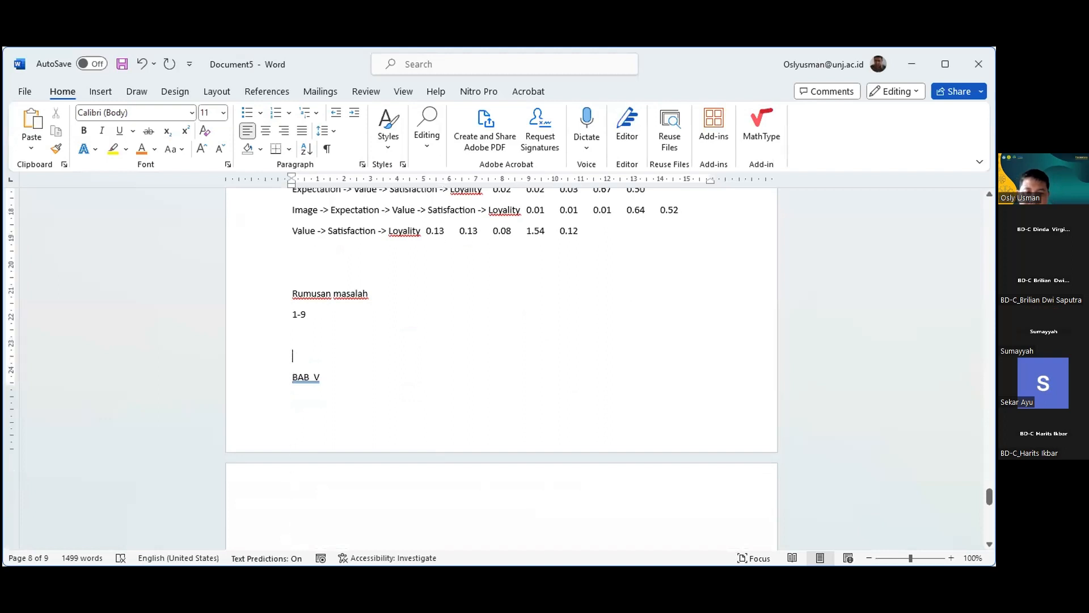
key("ctrl+Return")
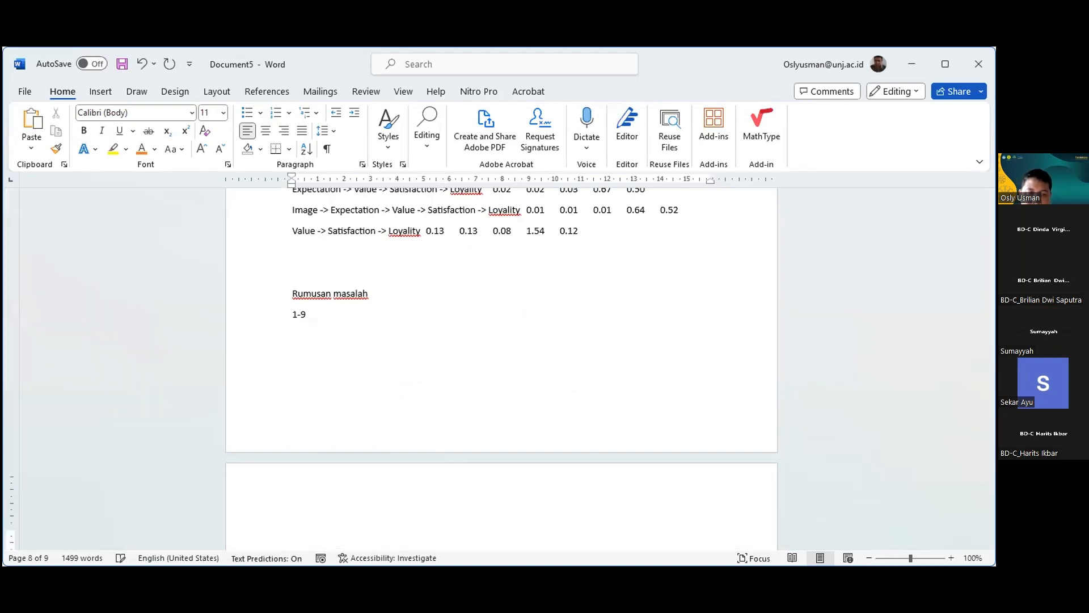
Step: Start a numbered list under BAB V with the first item "Ditemu kesusau hipors"
key("Down")
key("Down")
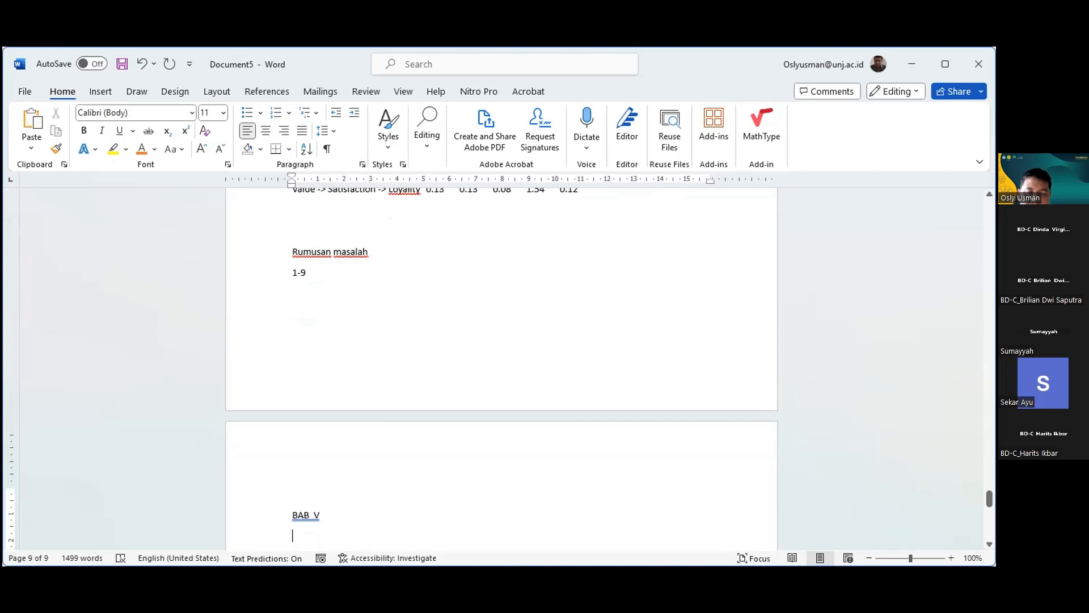
type("1. ")
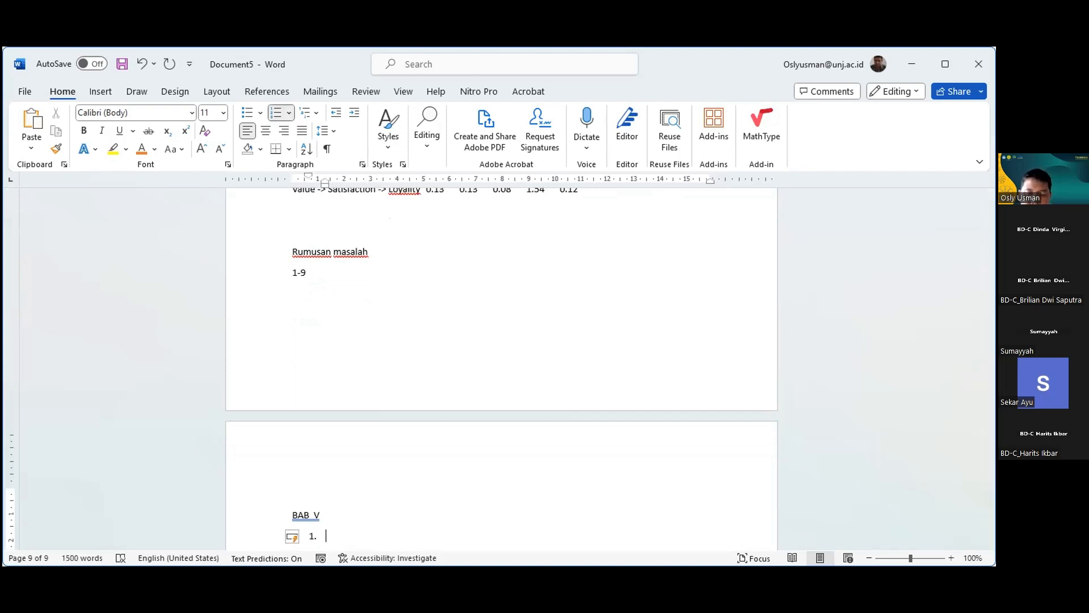
type("ditemu kesusau ")
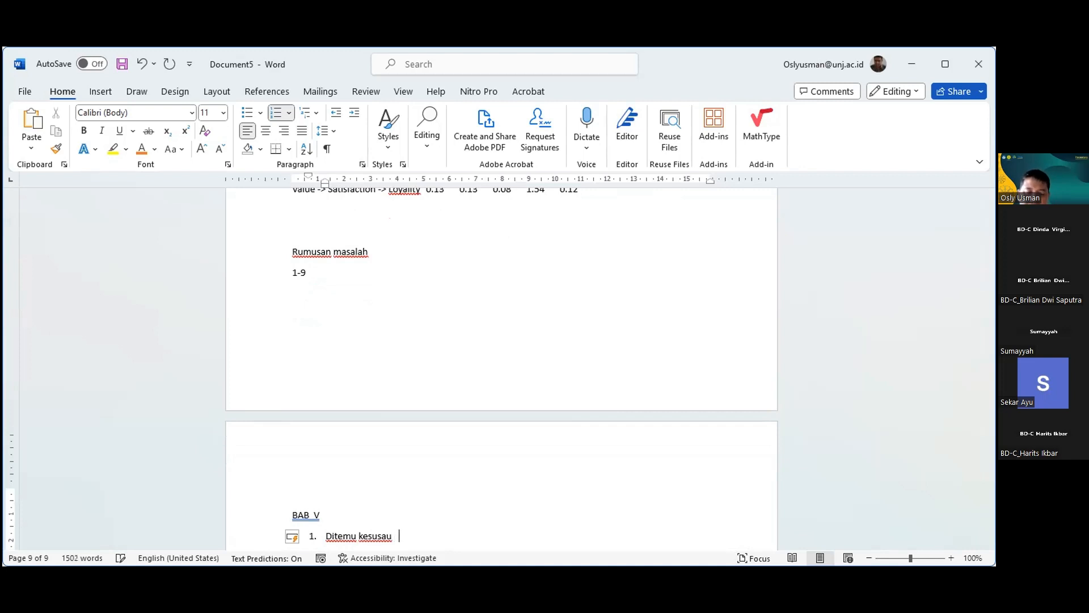
type(" hipors")
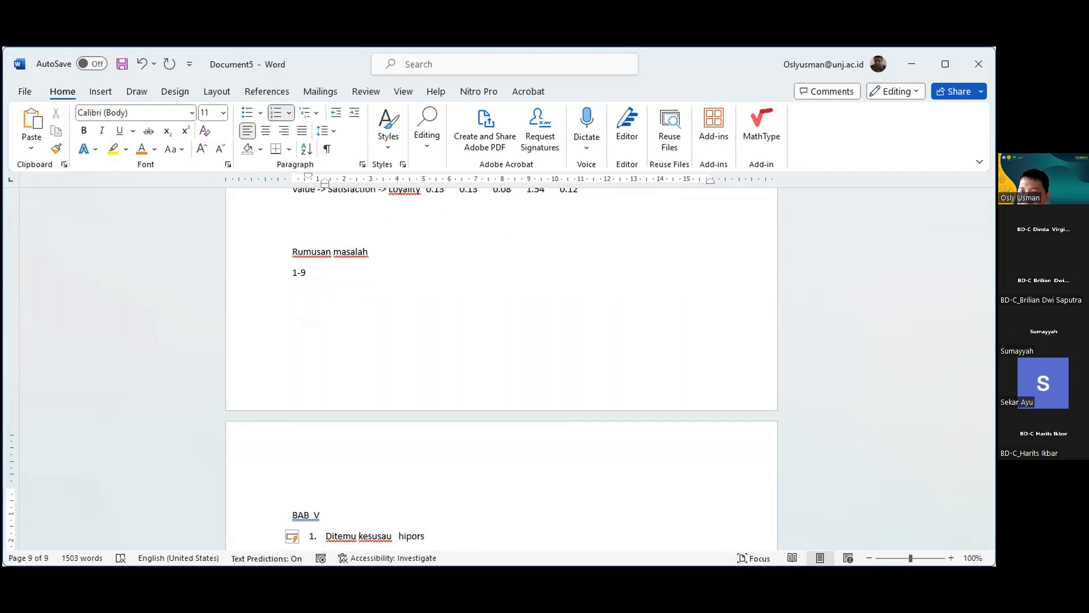
key("Return")
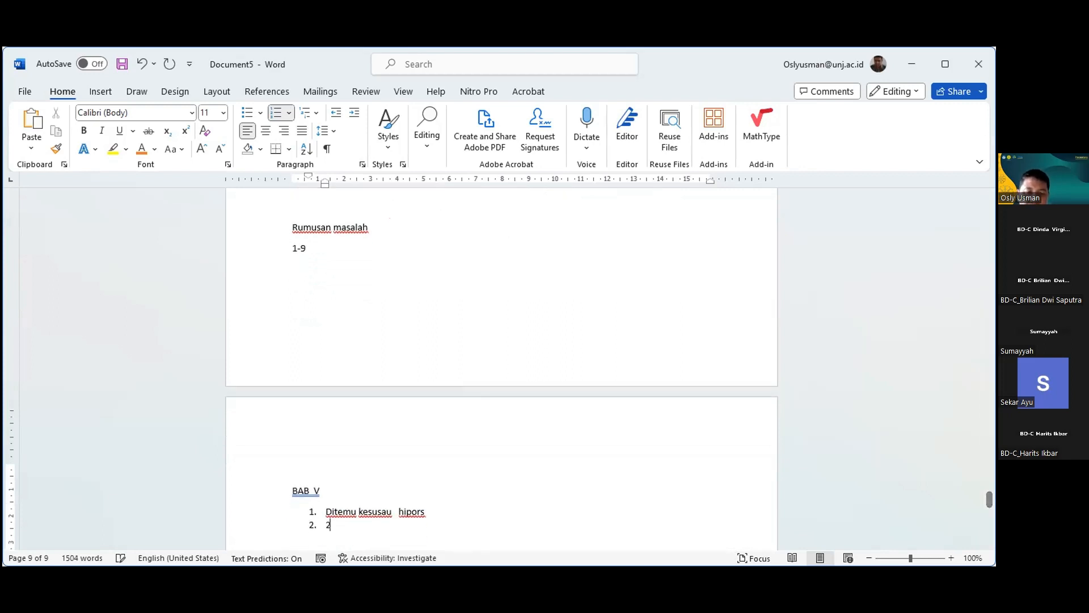
key("Return")
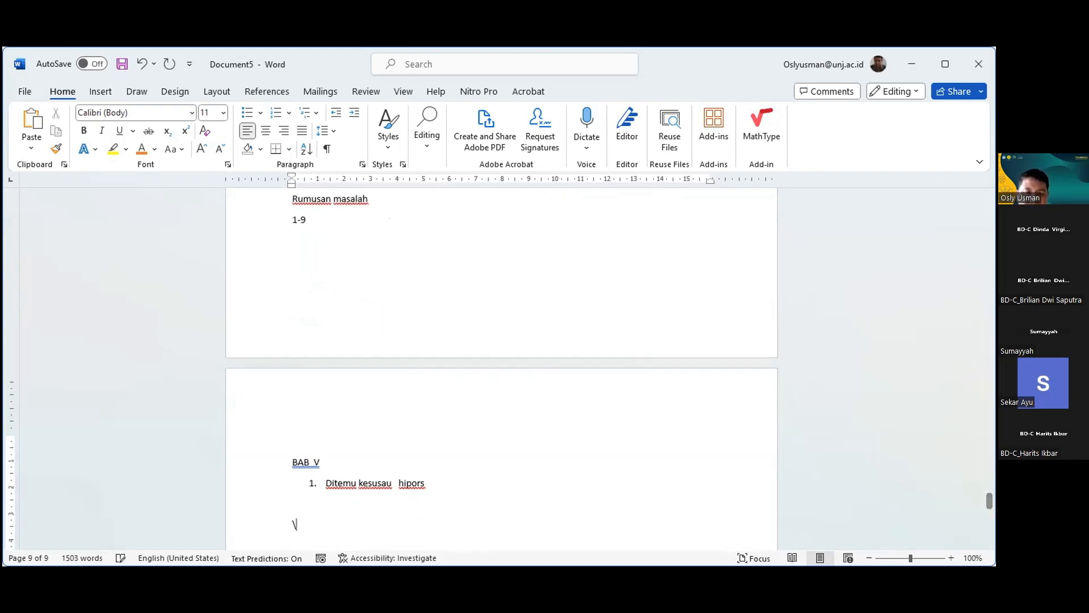
type("\\\\")
key("BackSpace")
key("BackSpace")
key("BackSpace")
key("BackSpace")
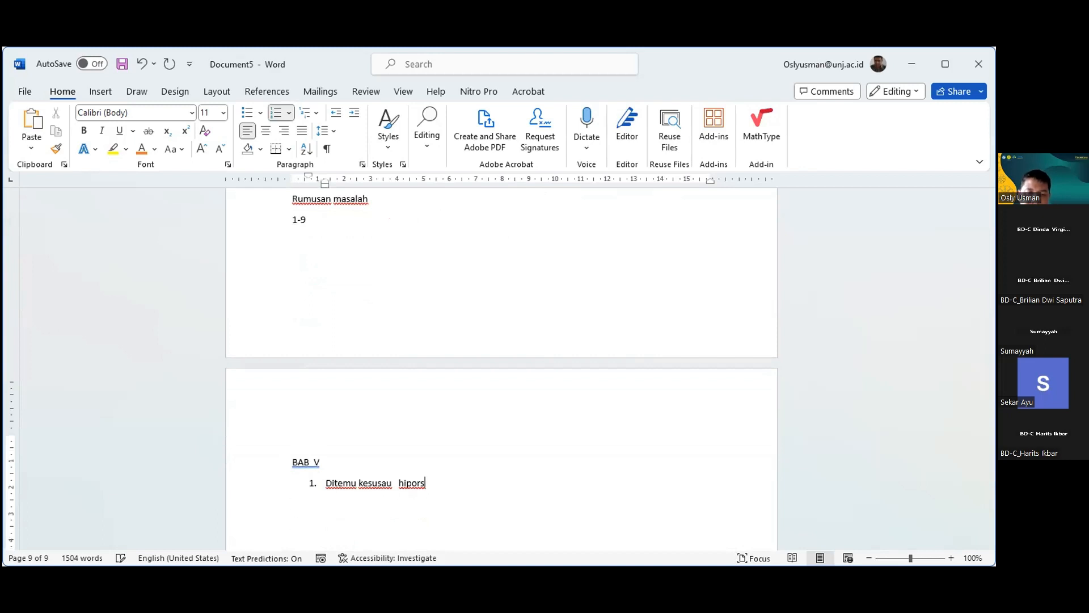
key("Return")
key("Return")
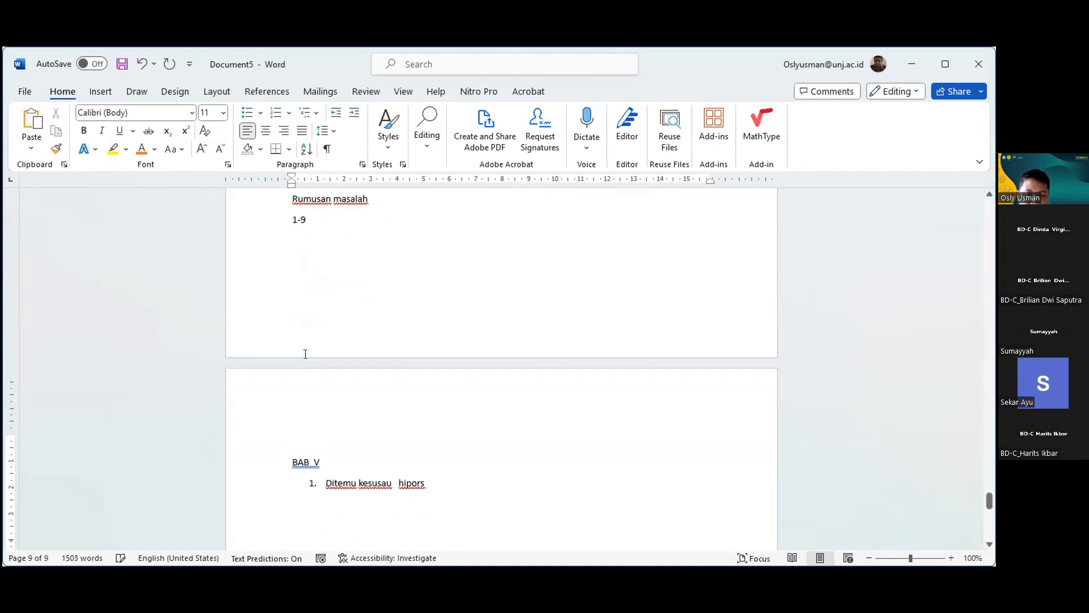
Step: Add an empty second numbered item beneath "Ditemu kesusau hipors" in the BAB V list
left_click(432, 479)
key("Return")
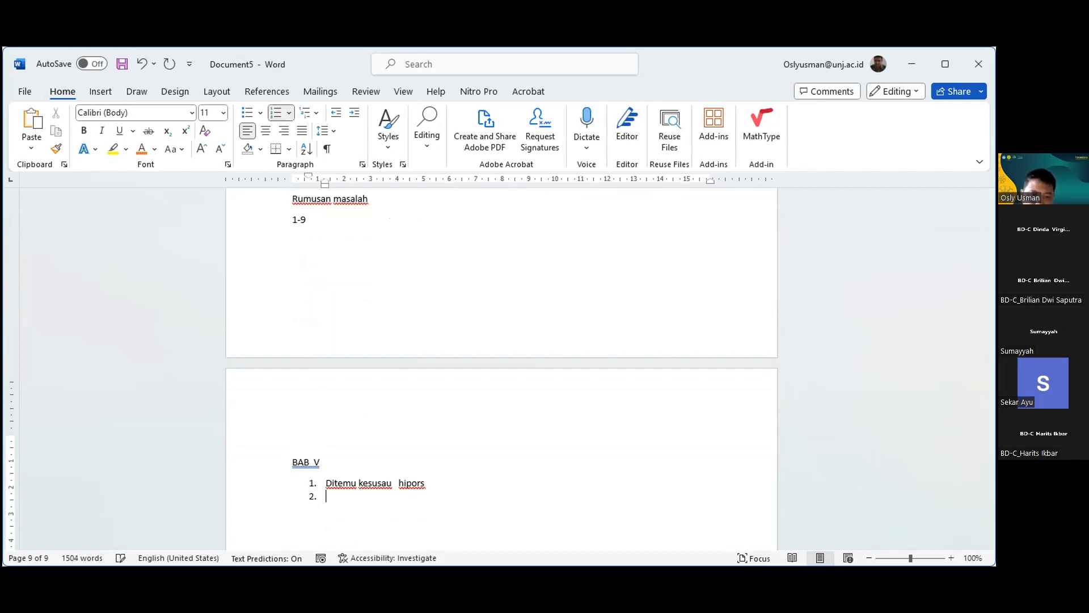
type("d")
key("BackSpace")
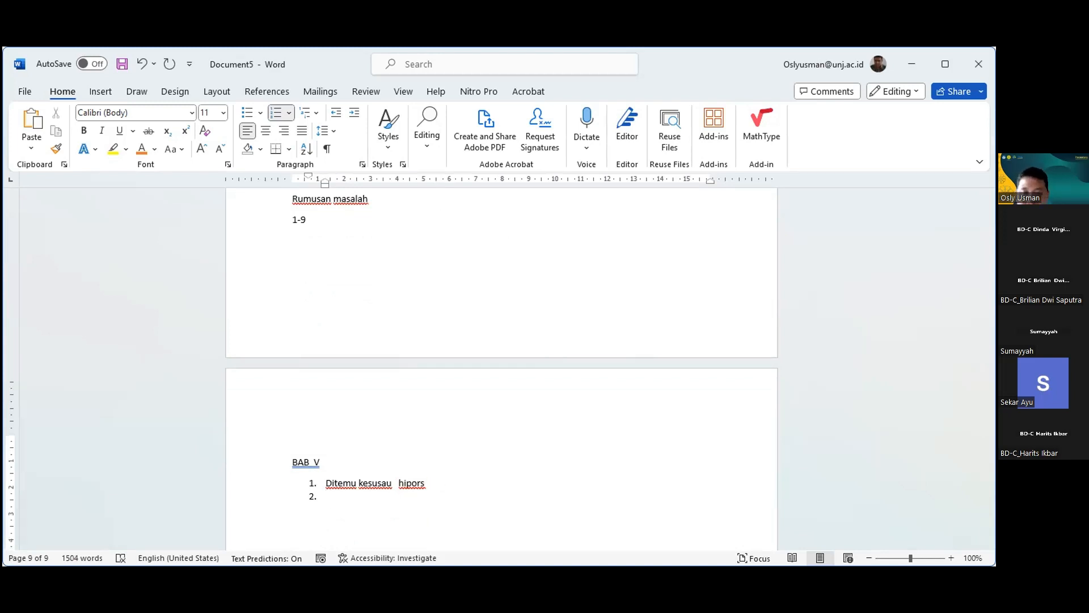
left_click(326, 464)
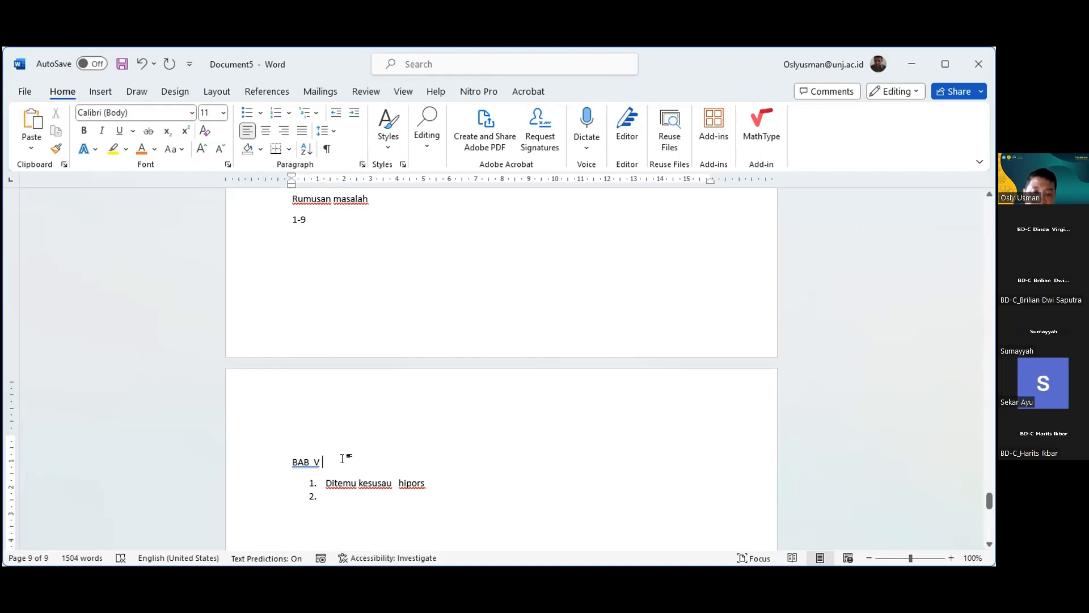
key("Down")
key("Up")
key("Down")
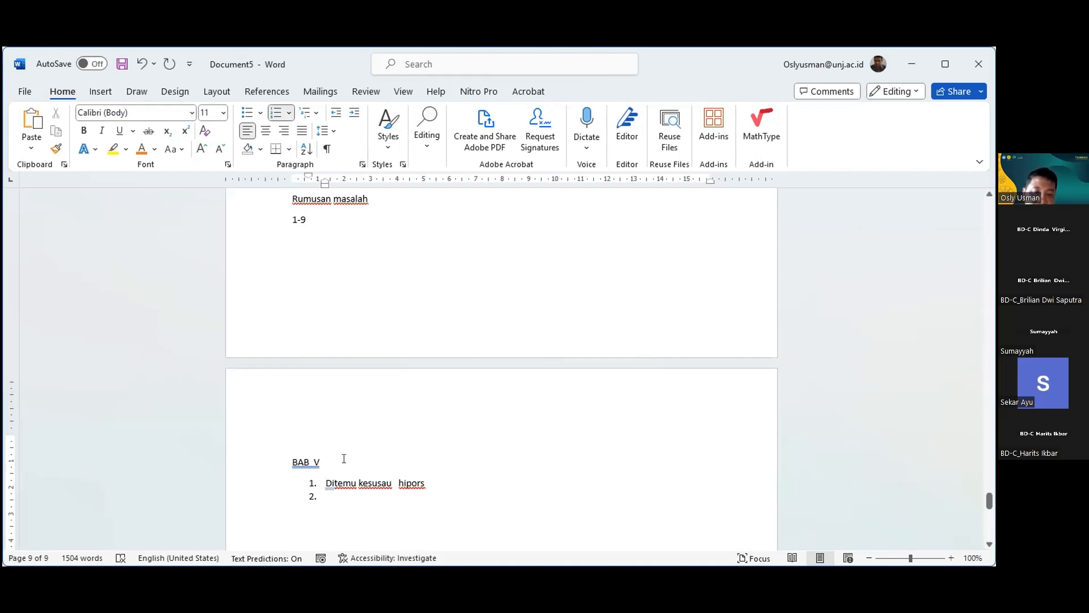
key("Down")
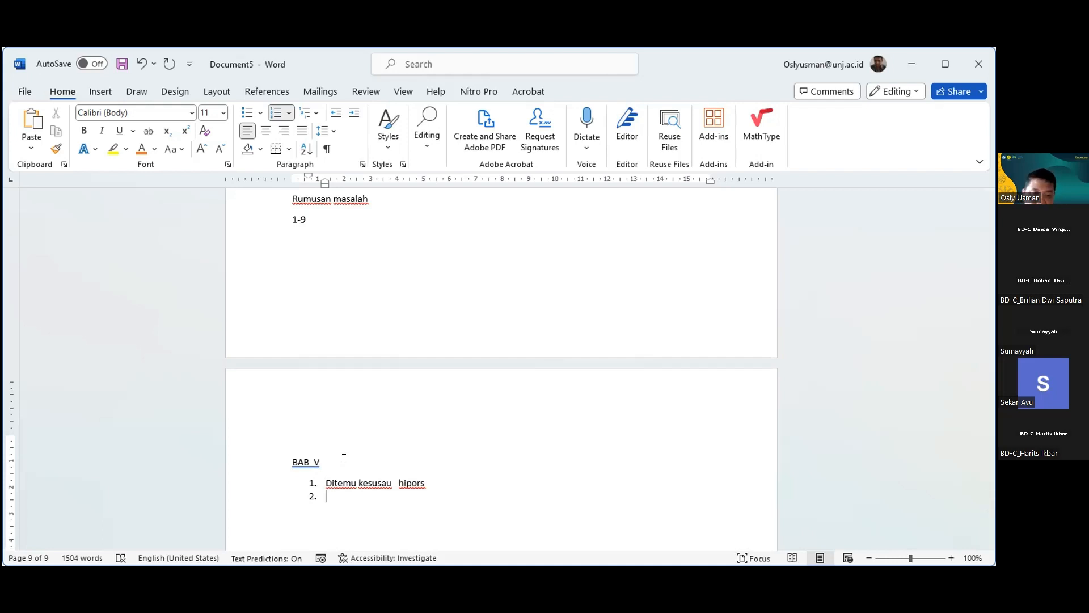
Step: Fill the BAB V numbered list with items "3", "3", "5", "6", "7", "8" and "9", and end the list with a plain paragraph
key("BackSpace")
key("BackSpace")
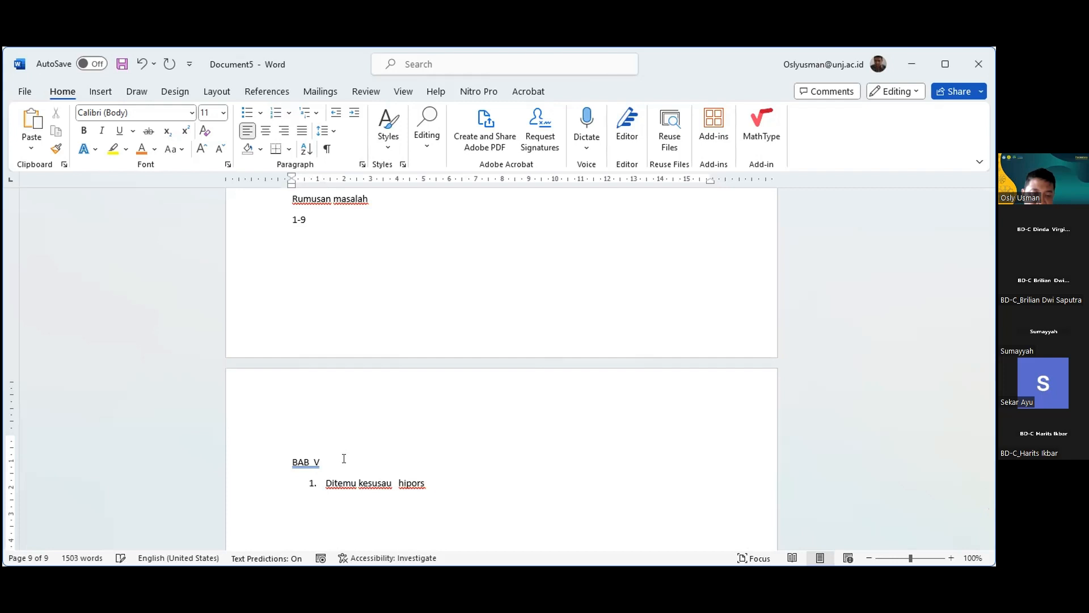
key("Return")
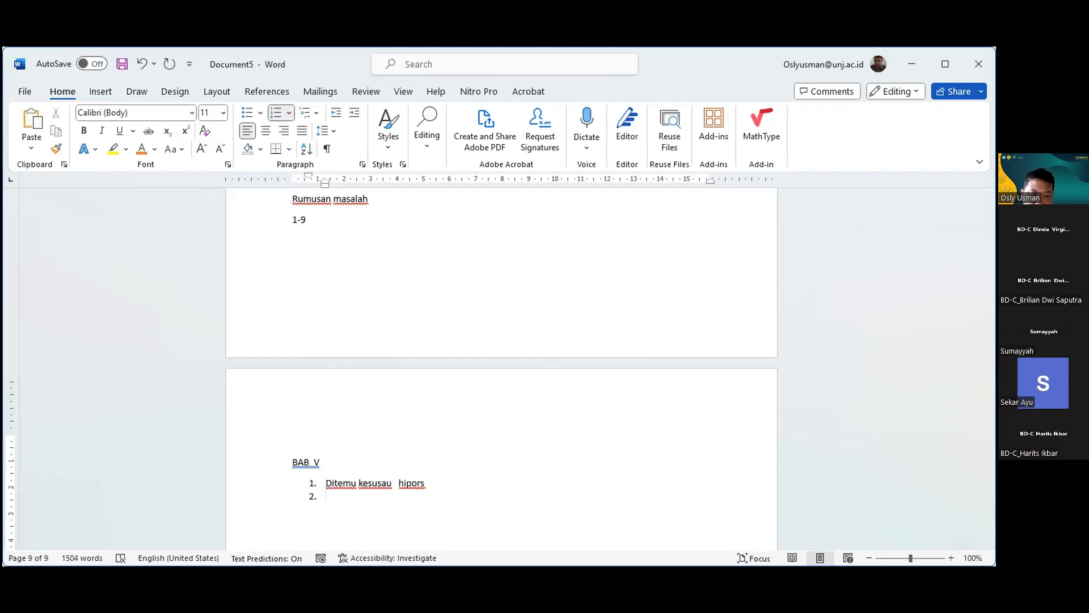
type("3")
key("Return")
type("3")
key("Return")
type("5")
key("Return")
type("6")
key("Return")
type("7 ")
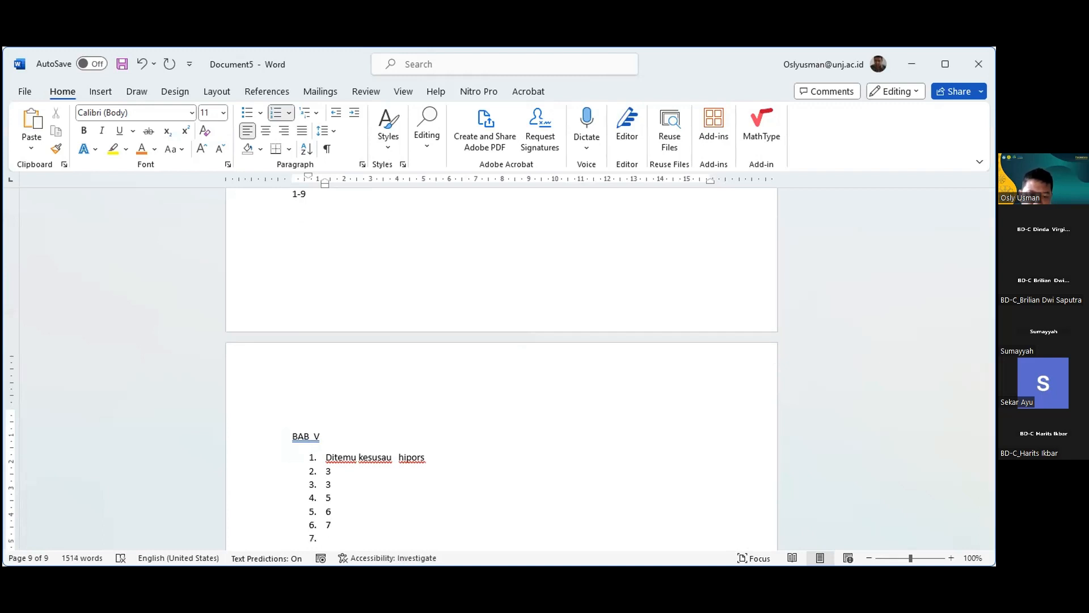
type("8")
key("Return")
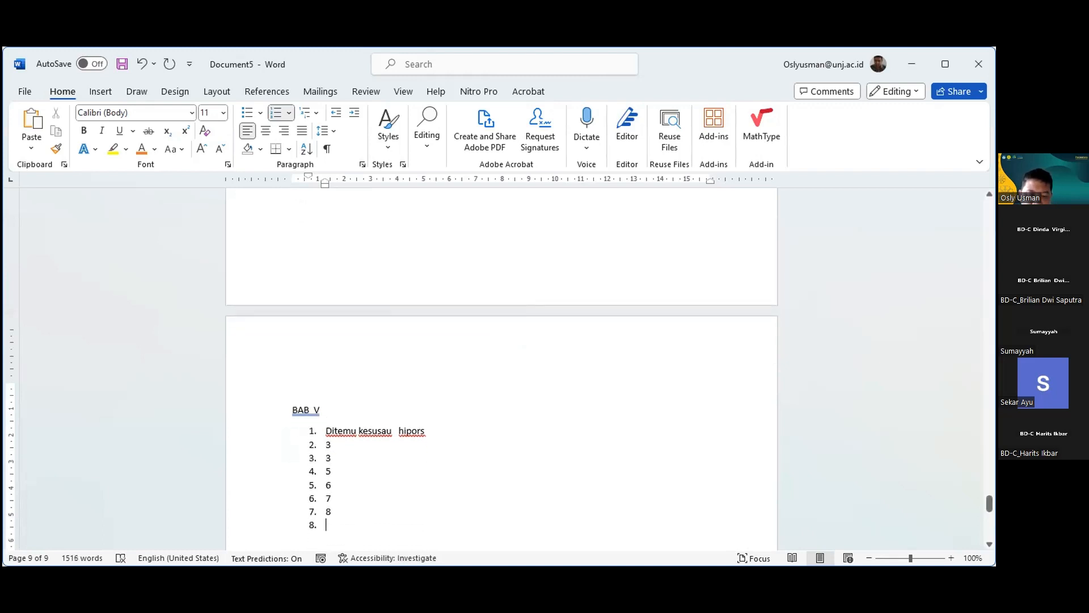
type("9")
key("Return")
key("Return")
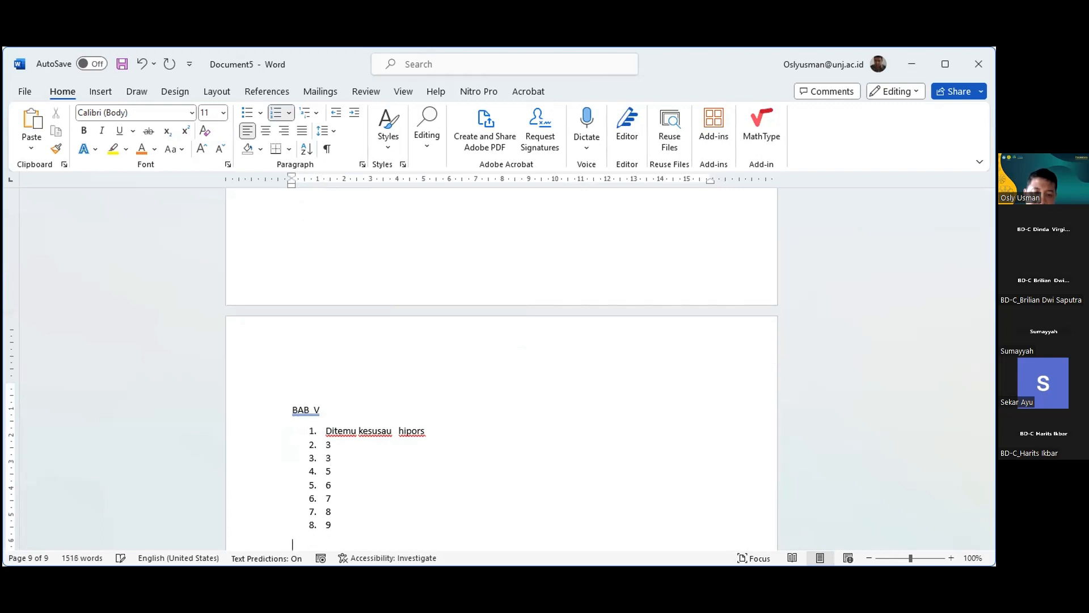
key("Return")
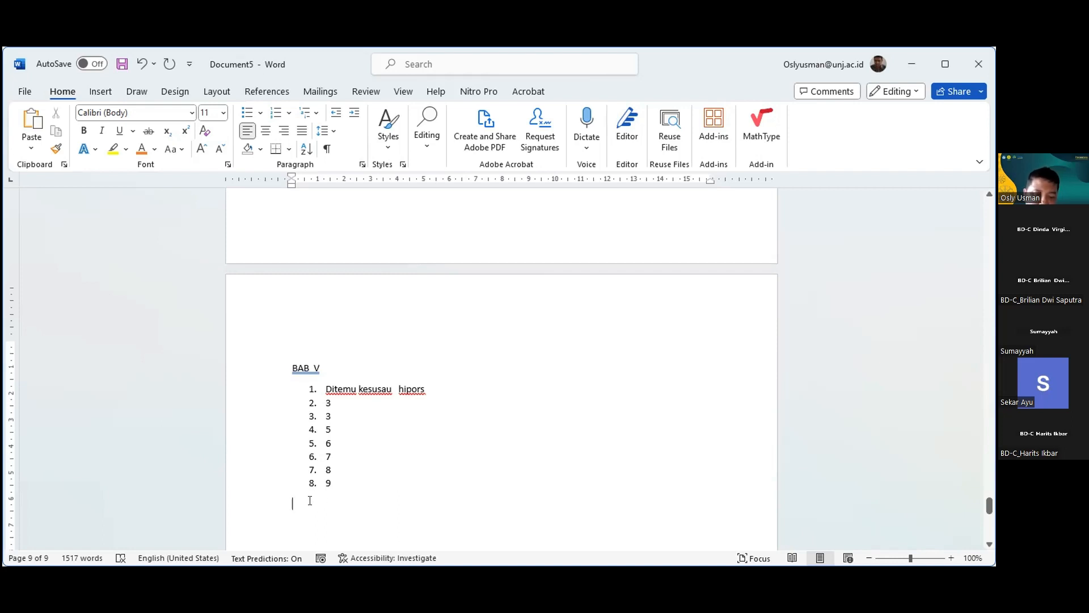
Step: Add the line "Maka adan dilakukan penelian lebih" below the BAB V list and start a new paragraph
type("Maka  adan")
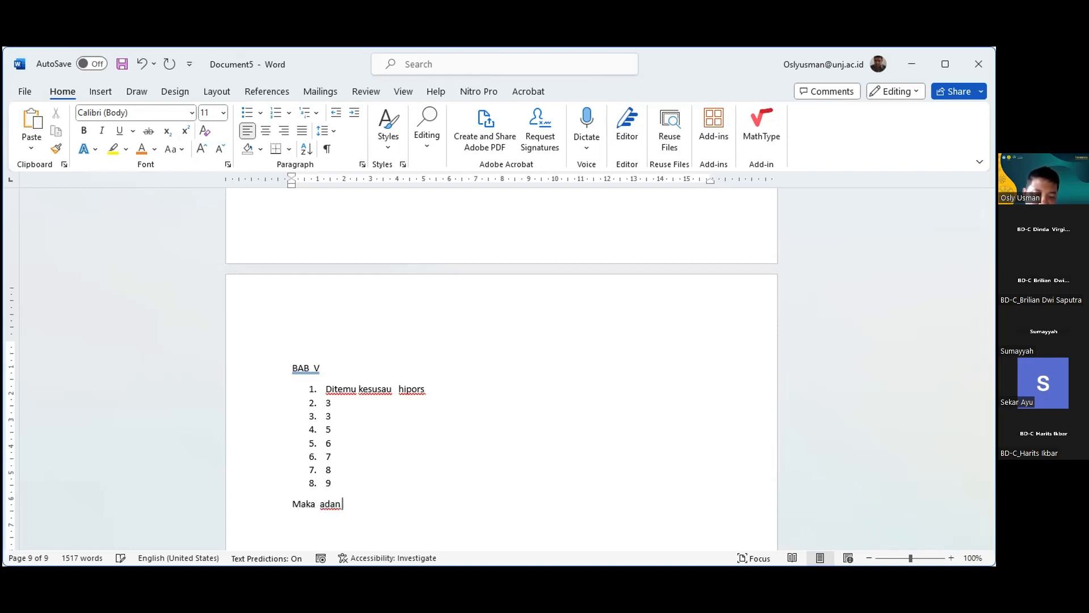
type(" dilakukan ")
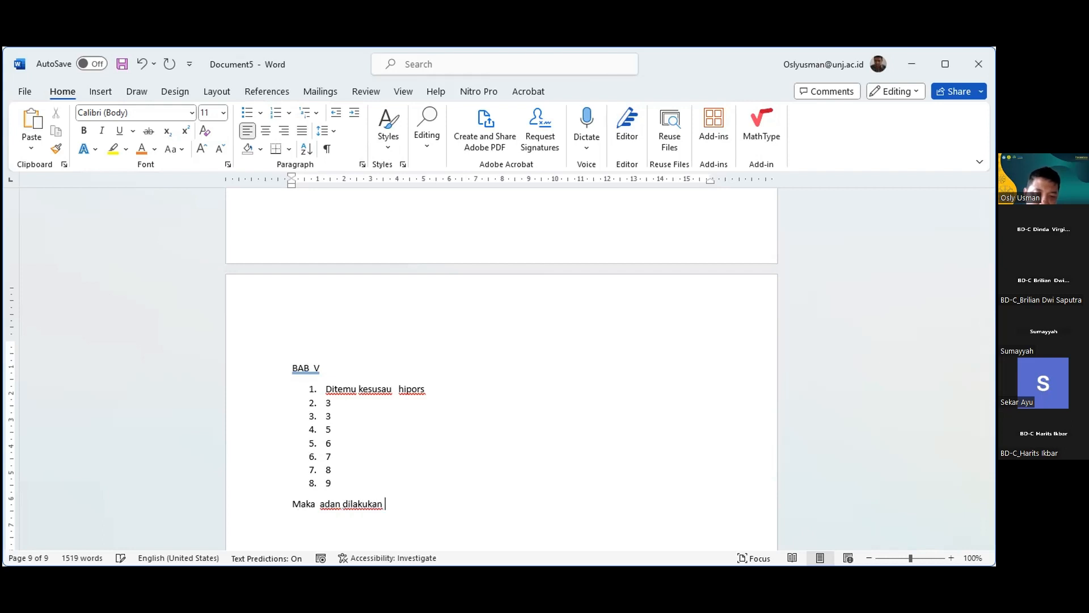
type("penelian")
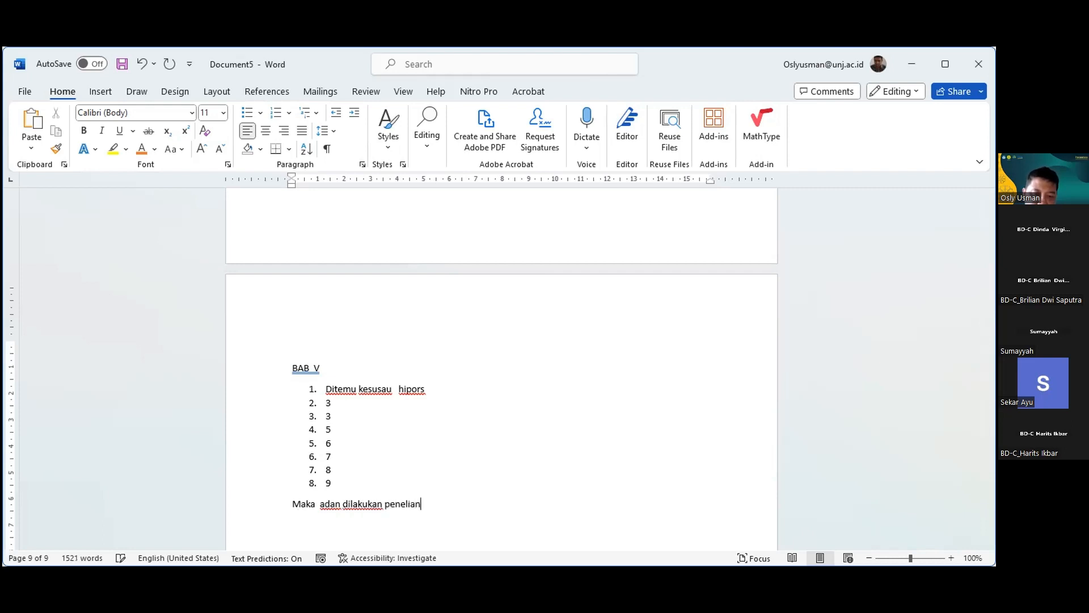
type("  lebih")
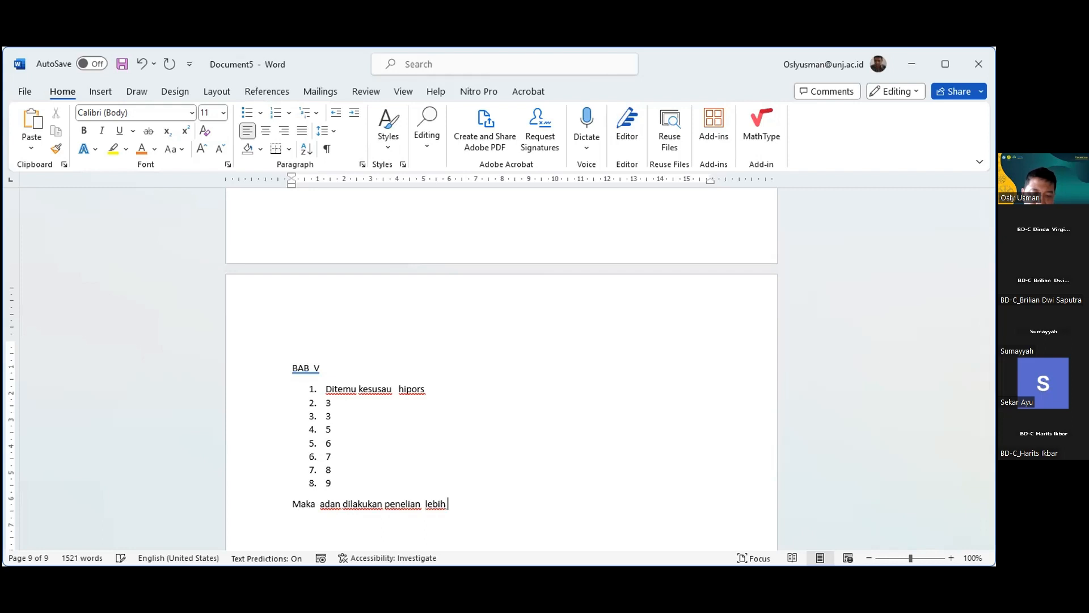
key("Return")
key("Return")
key("BackSpace")
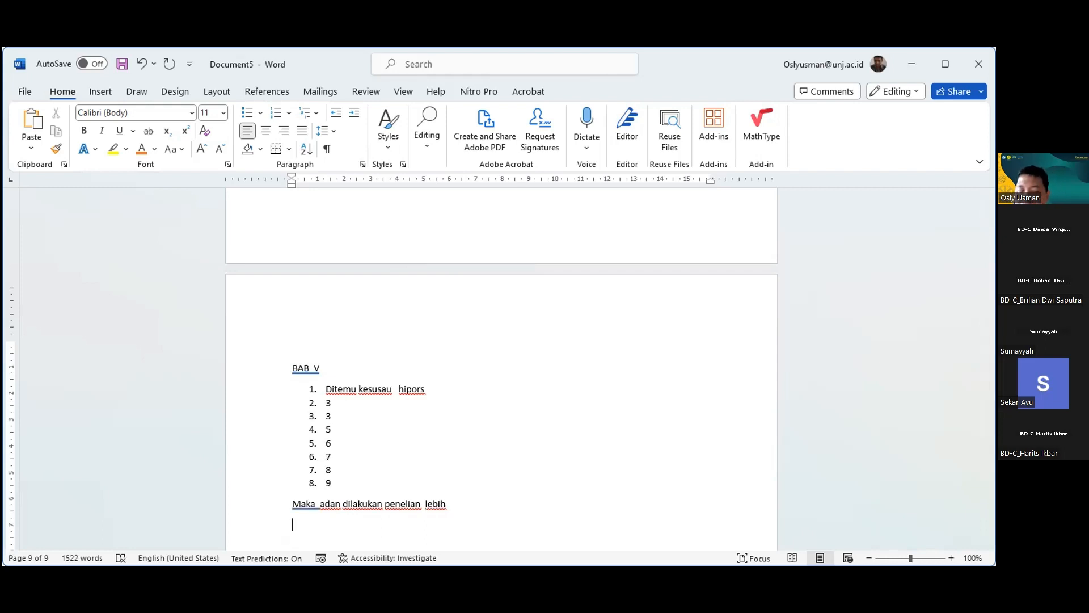
Step: Add "1" and "2" on separate lines beneath the "Maka adan dilakukan penelian lebih" sentence
type("1 ")
type("2")
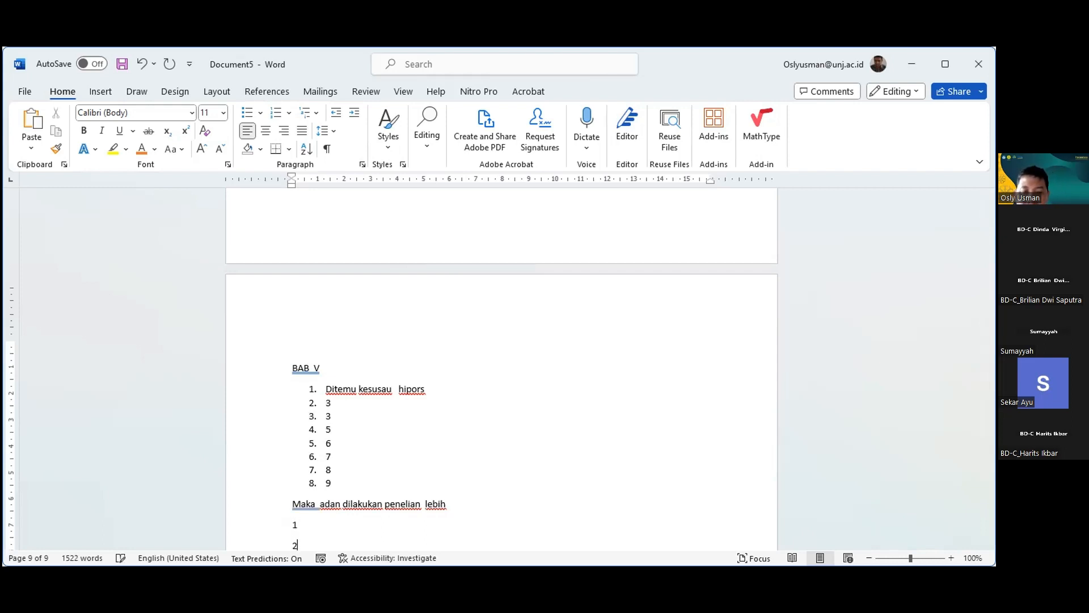
key("Return")
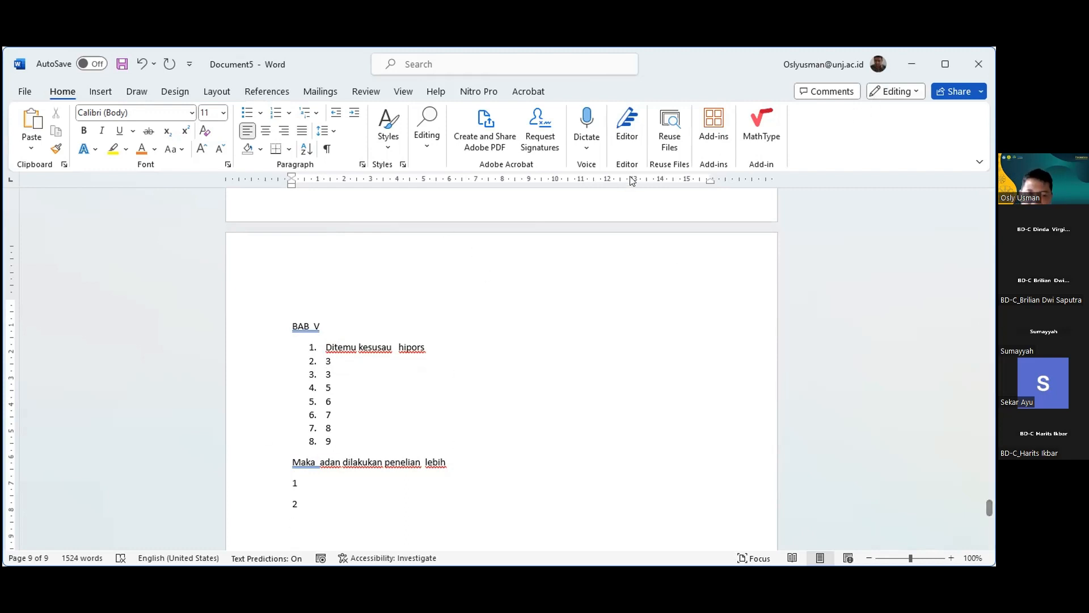
Step: Review the earlier journal notes and indirect-effect results, going back to the table with Original Sample and P Values columns
scroll(364, 375, "up", 5)
scroll(364, 374, "up", 12)
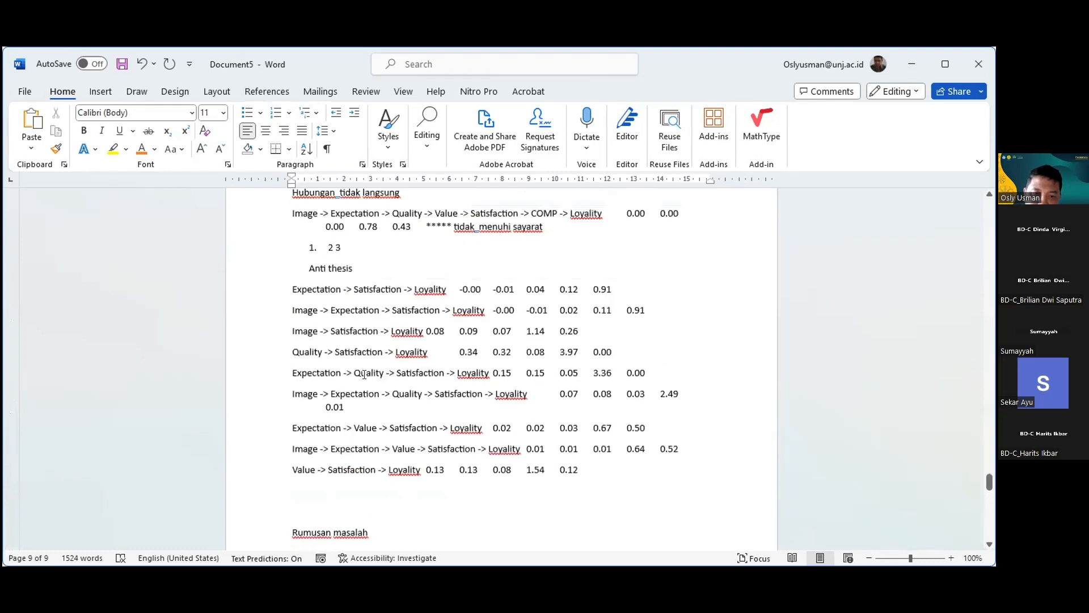
scroll(365, 370, "up", 12)
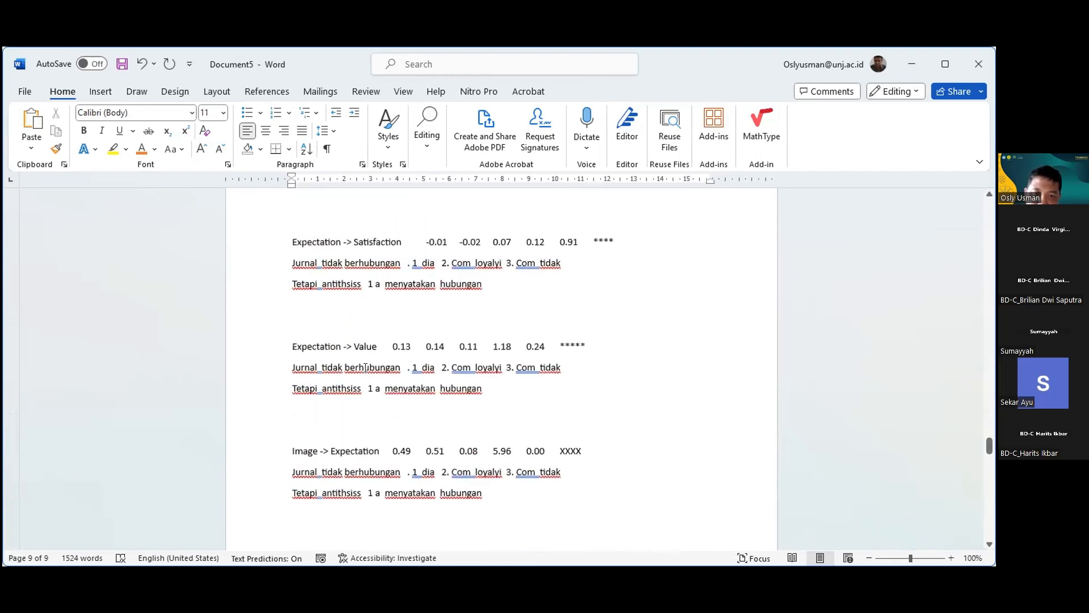
scroll(364, 363, "up", 15)
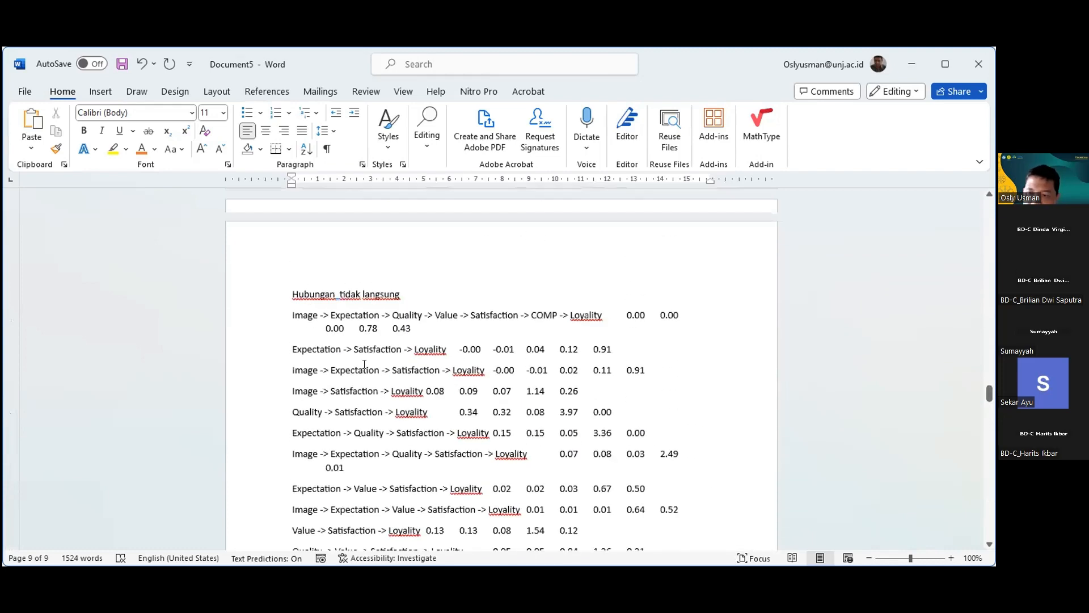
scroll(365, 359, "up", 10)
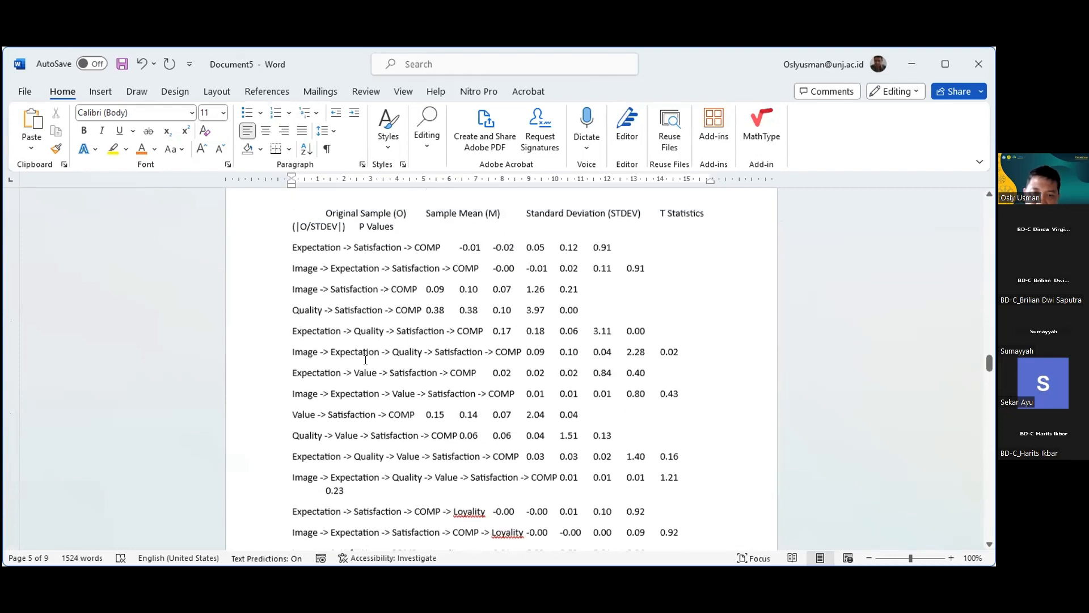